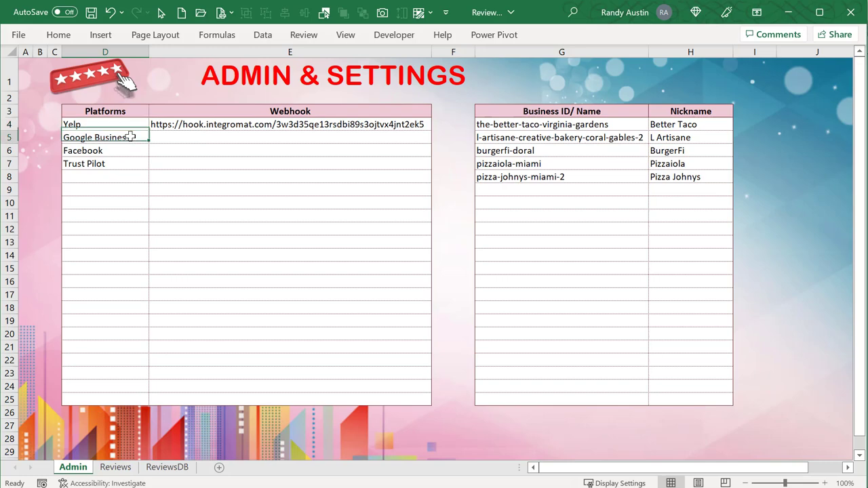
Look over the Reviews and ReviewsDB sheets, ending on the Reviews sheet
left_click(115, 467)
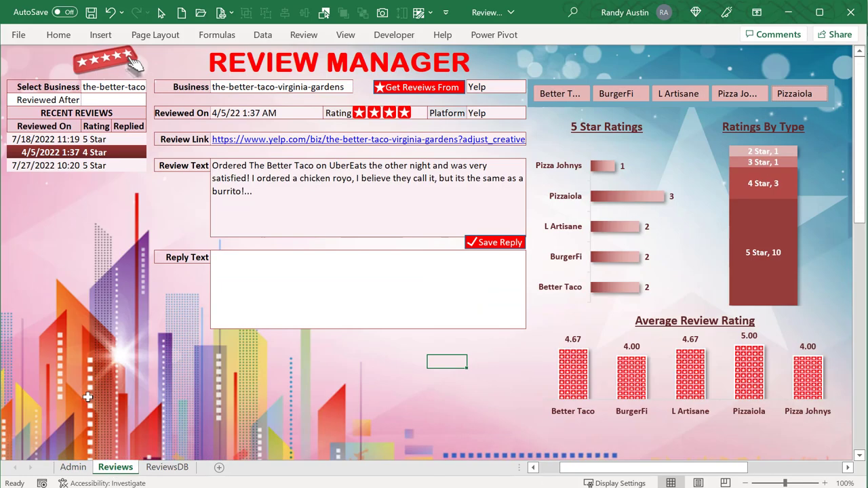
left_click(167, 467)
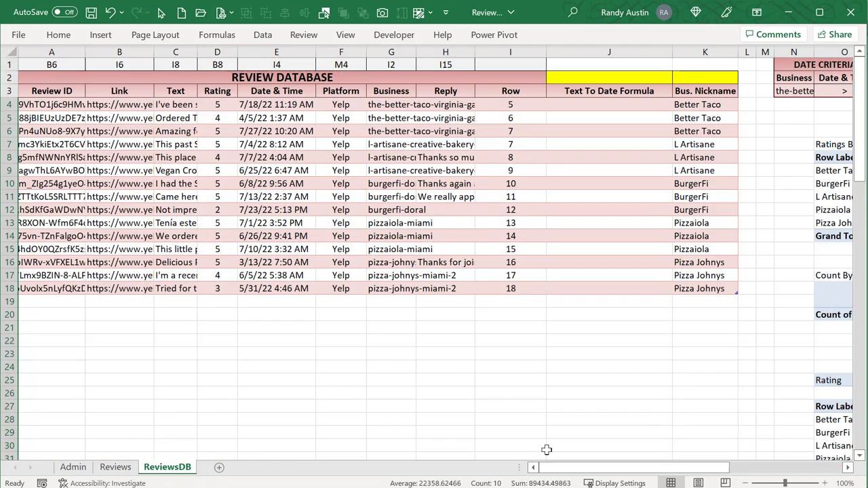
left_click(127, 467)
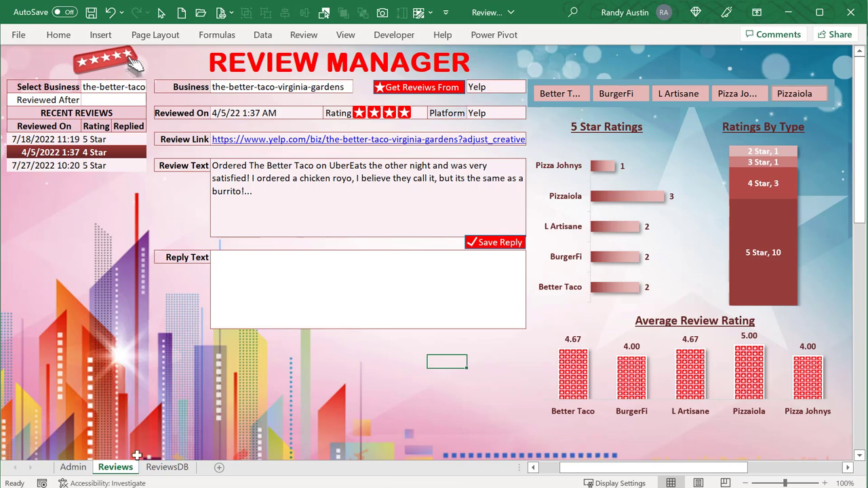
Filter the recent reviews by Show Replies, trying Both and ending on Not Replied
left_click(57, 99)
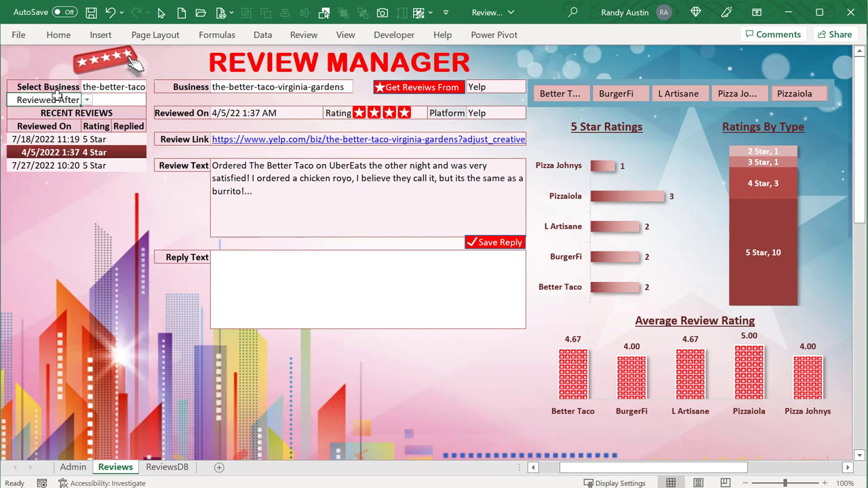
left_click(87, 100)
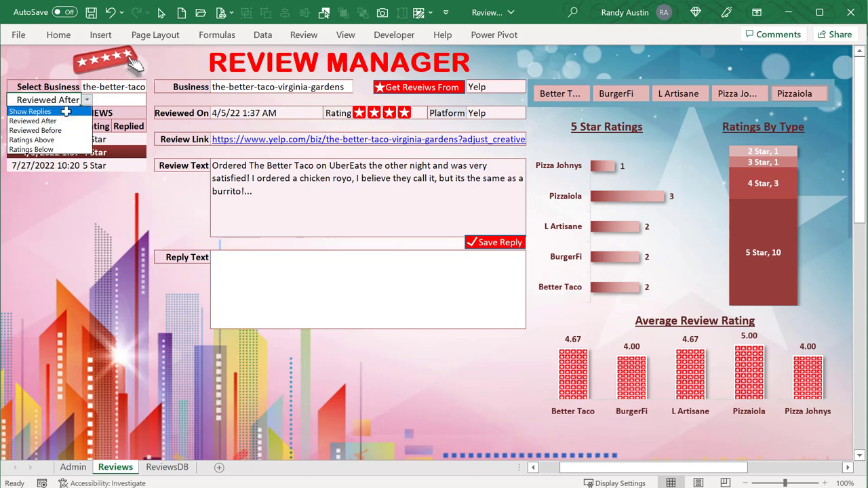
left_click(65, 111)
left_click(102, 100)
left_click(152, 100)
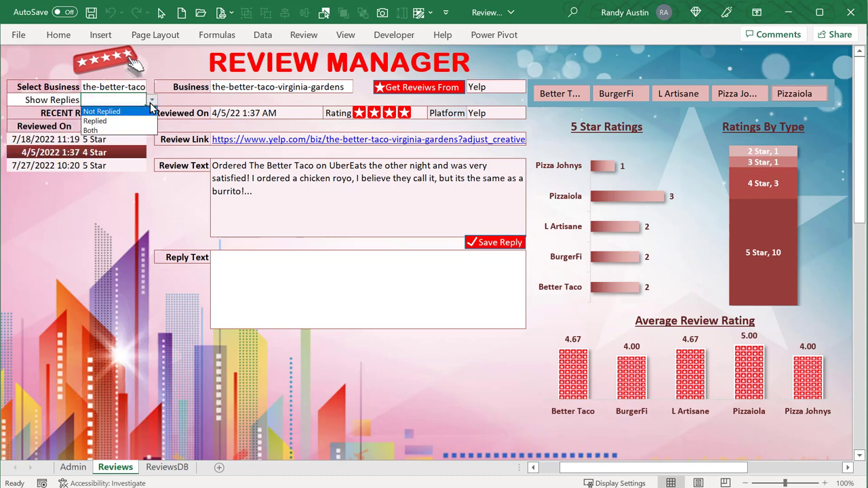
left_click(90, 131)
left_click(151, 100)
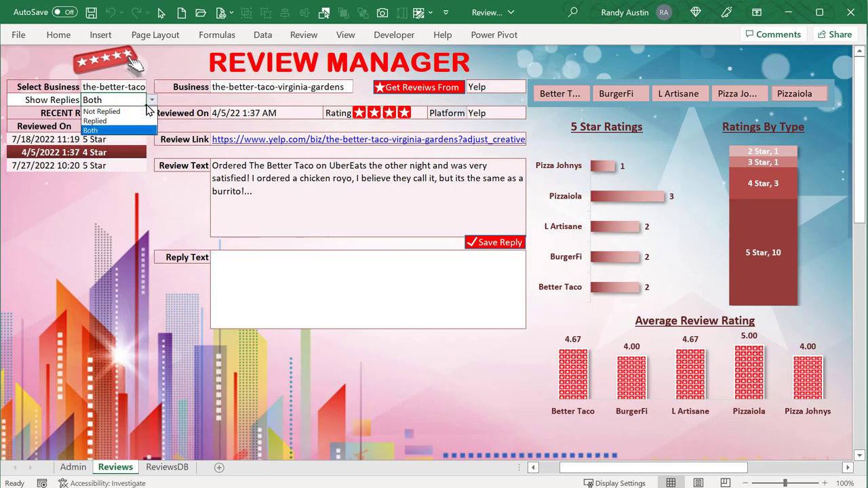
left_click(139, 111)
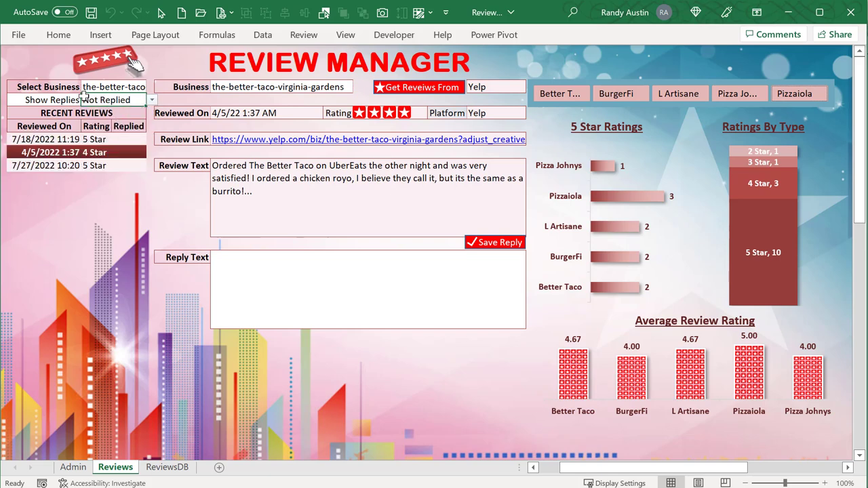
Filter the recent reviews by Reviewed After with the date 7/1/2022
left_click(71, 100)
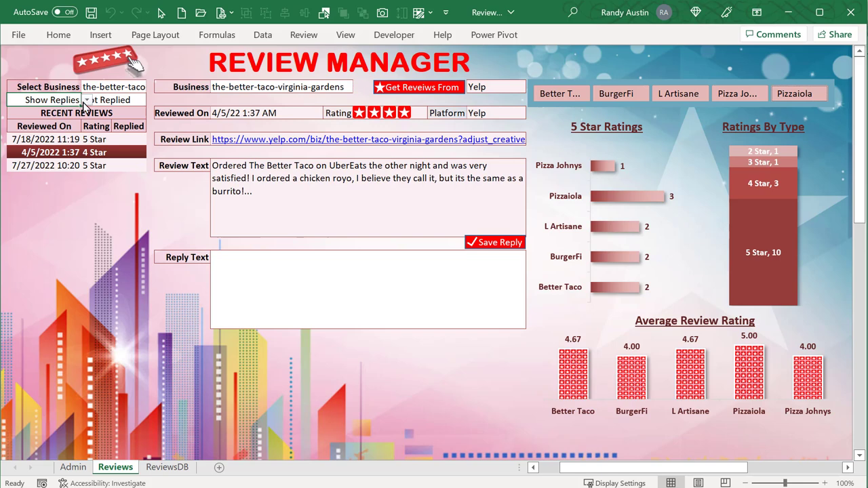
left_click(86, 100)
left_click(67, 120)
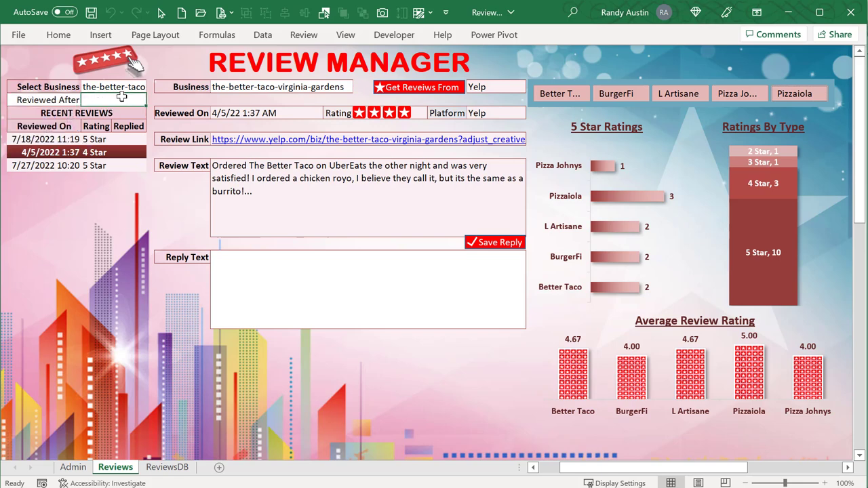
type("7/1/2022")
key("Return")
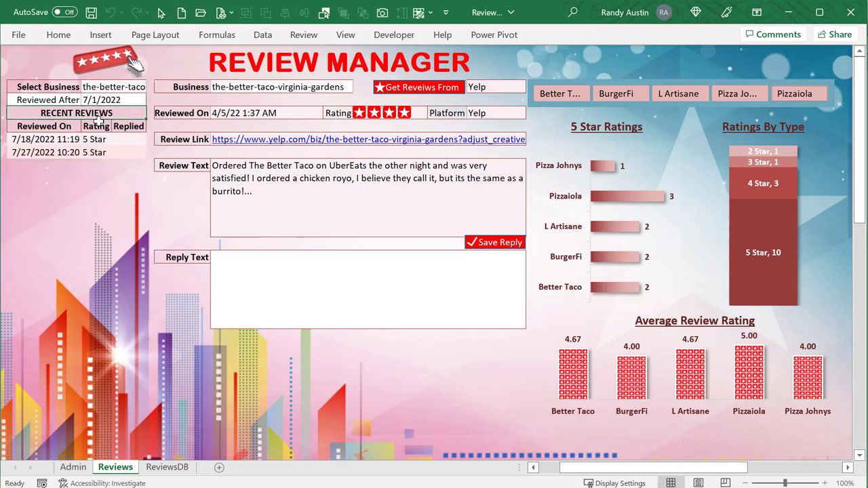
Change the recent reviews filter to Ratings Above with the value 4 Star
left_click(68, 101)
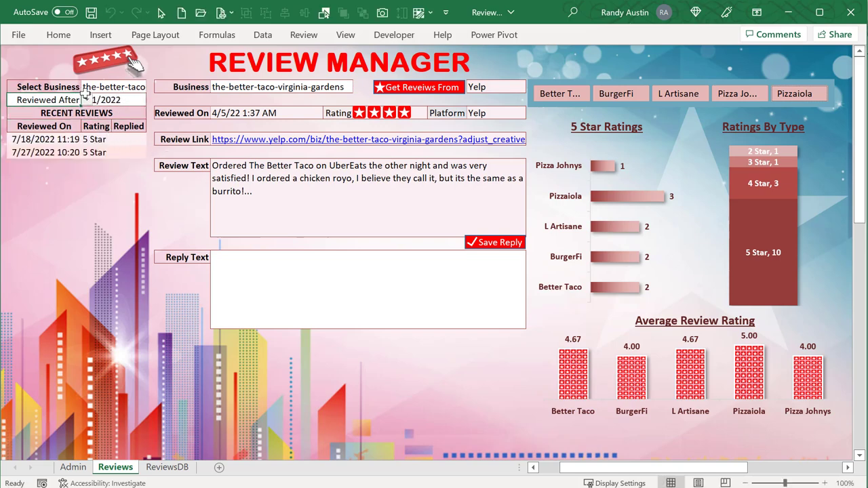
left_click(87, 101)
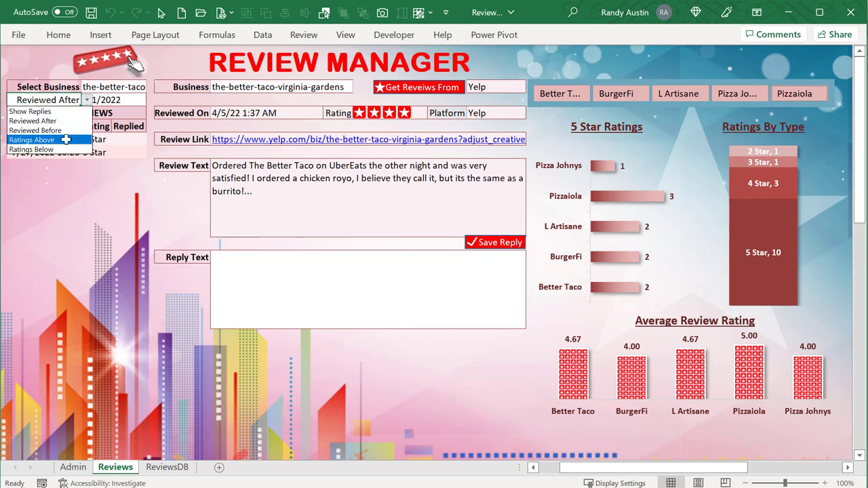
left_click(66, 139)
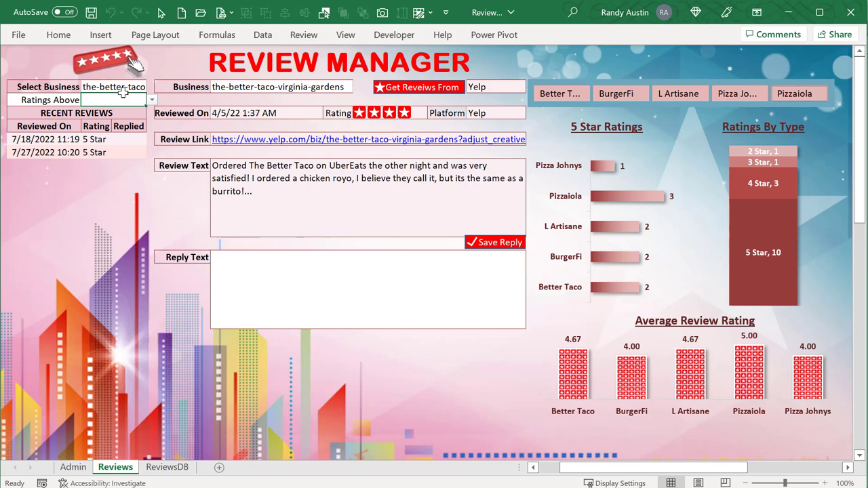
left_click(153, 99)
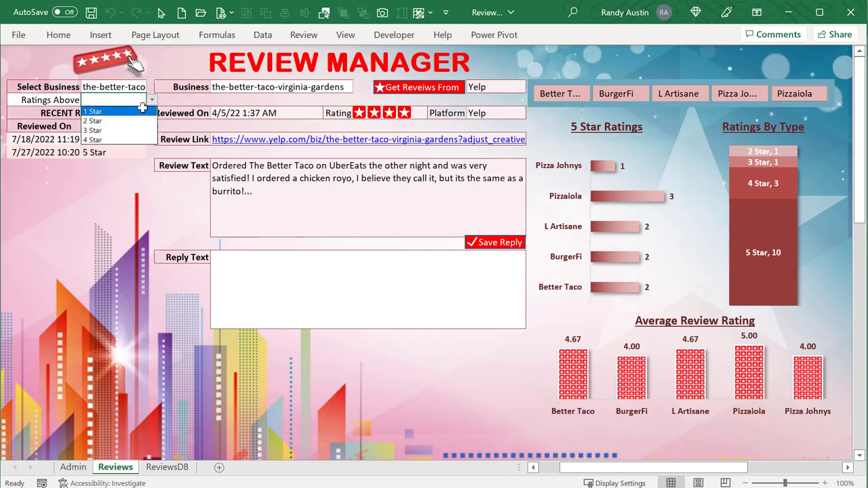
left_click(121, 139)
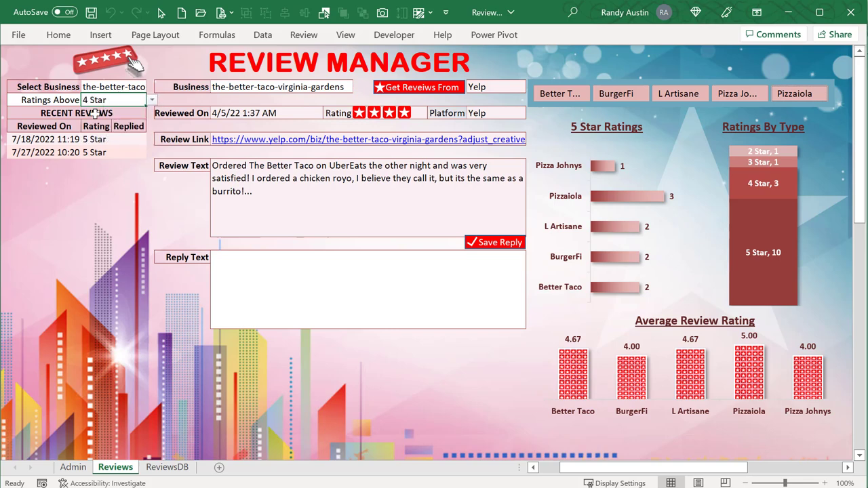
Select the business pizzaiola-miami to list its recent reviews
left_click(120, 76)
left_click(139, 88)
left_click(152, 87)
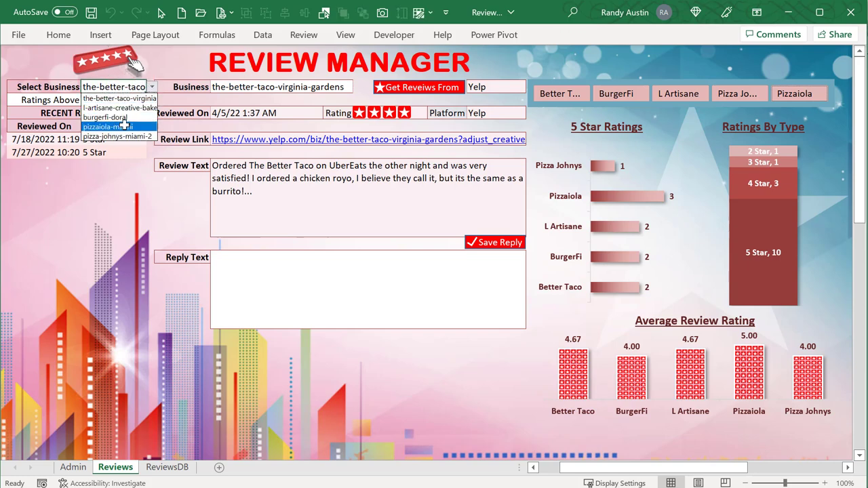
left_click(112, 133)
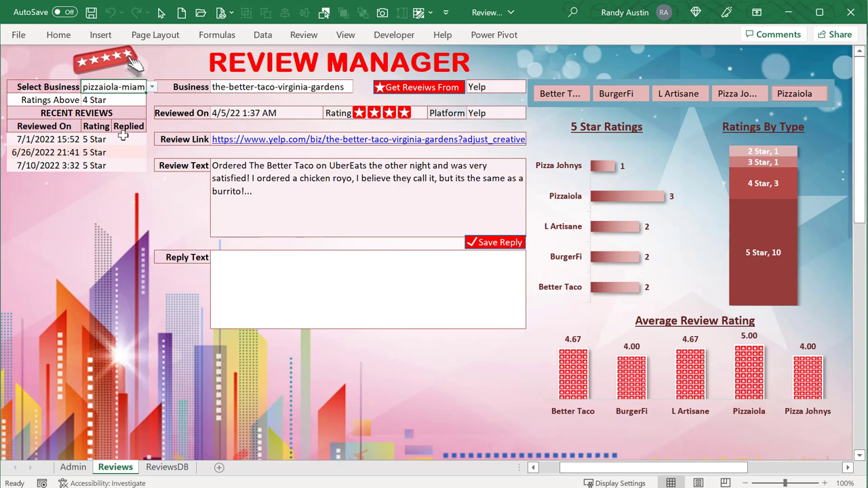
Change the selected business to burgerfi-doral to list its recent reviews
left_click(152, 87)
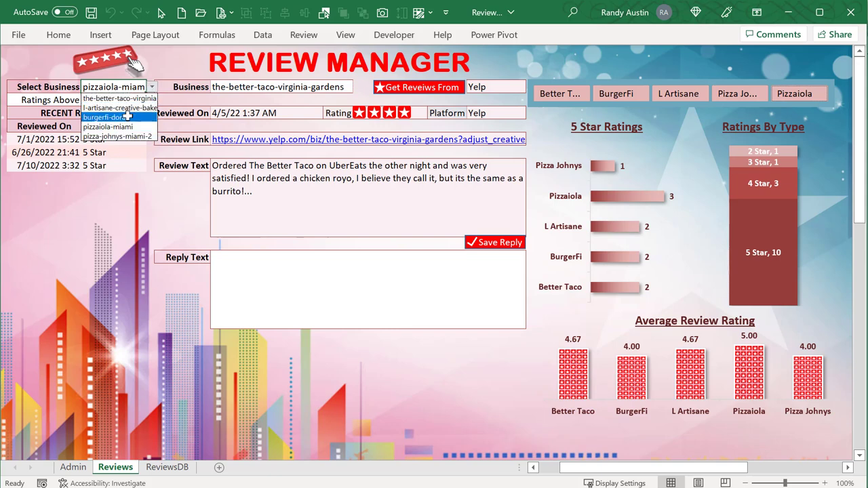
left_click(127, 117)
left_click(152, 86)
left_click(152, 87)
left_click(125, 99)
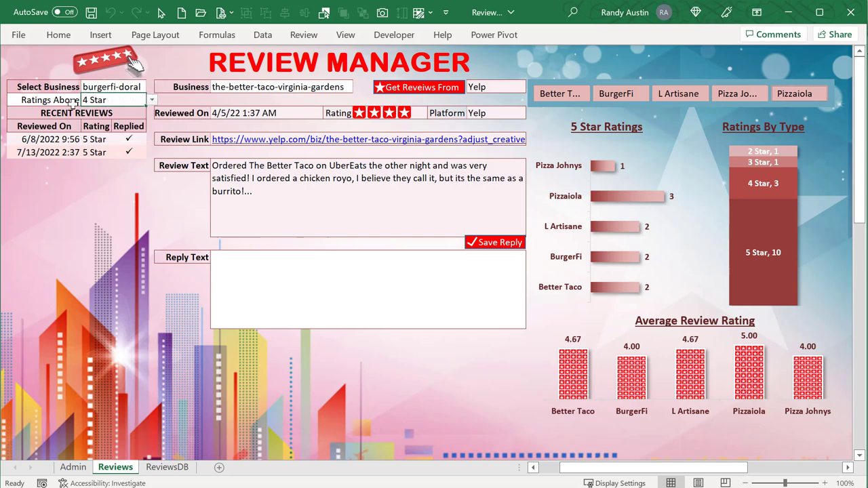
Change the recent reviews filter to Ratings Below with the value 4 Star
left_click(76, 100)
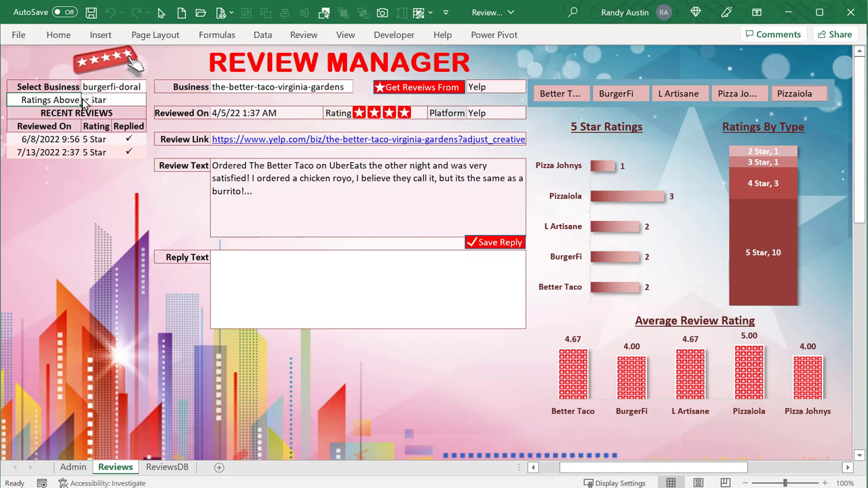
left_click(86, 100)
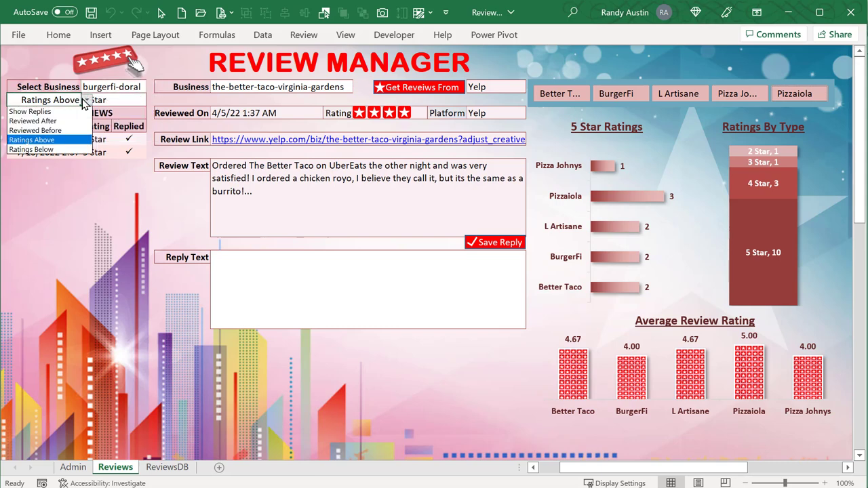
left_click(59, 149)
left_click(152, 100)
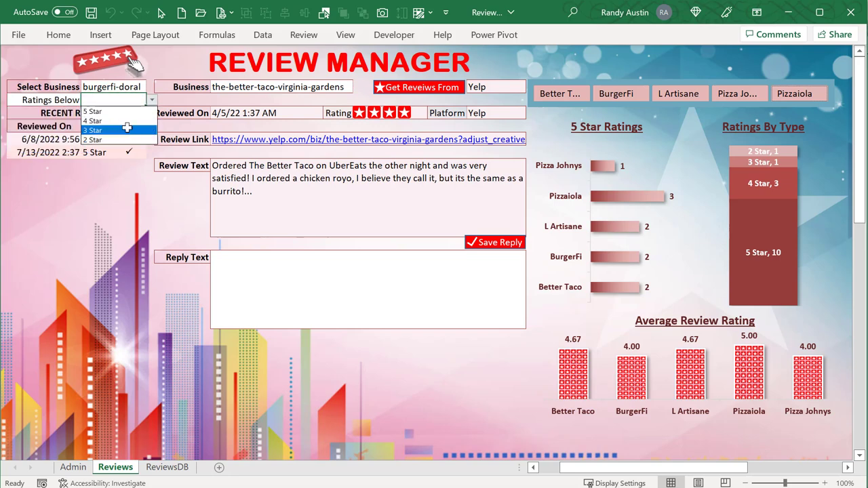
left_click(128, 120)
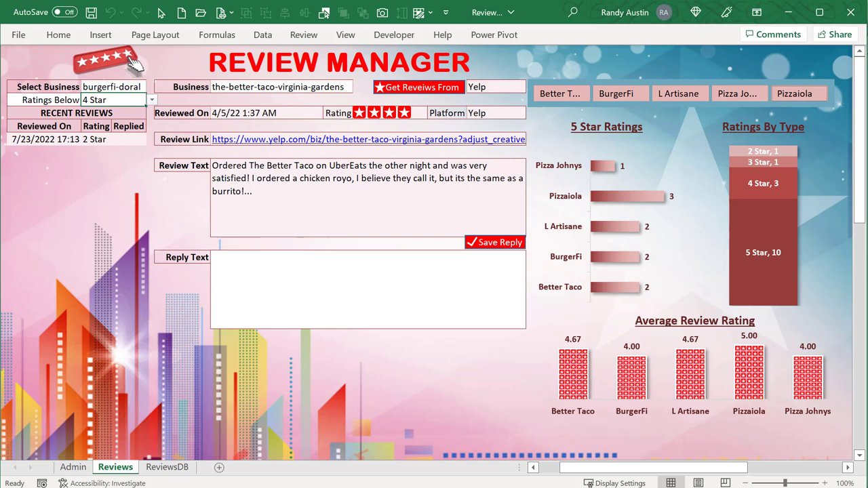
Switch to the browser with the Yelp search for pizza in Miami and open the NY Roma Pizza business page
key("alt+Tab")
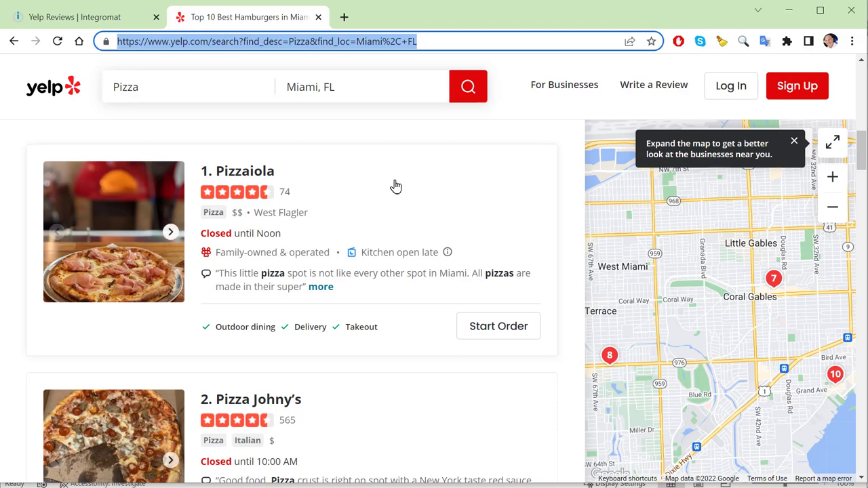
scroll(390, 203, "down", 8)
scroll(390, 210, "down", 5)
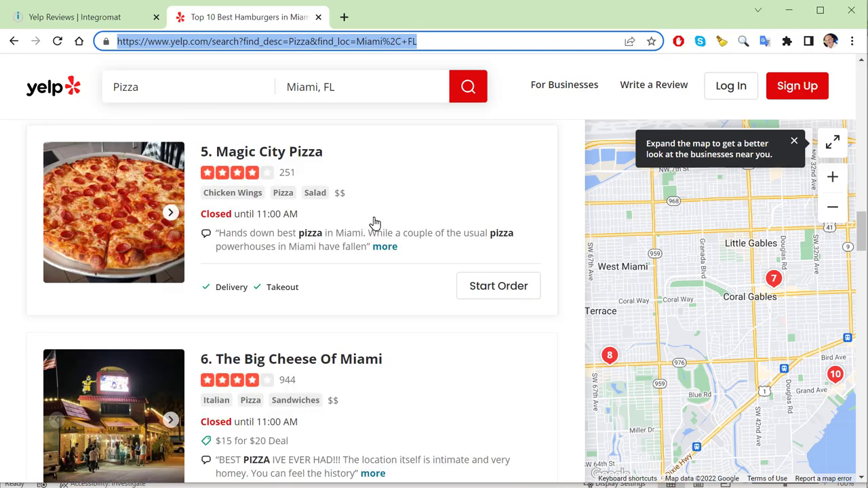
scroll(373, 230, "down", 5)
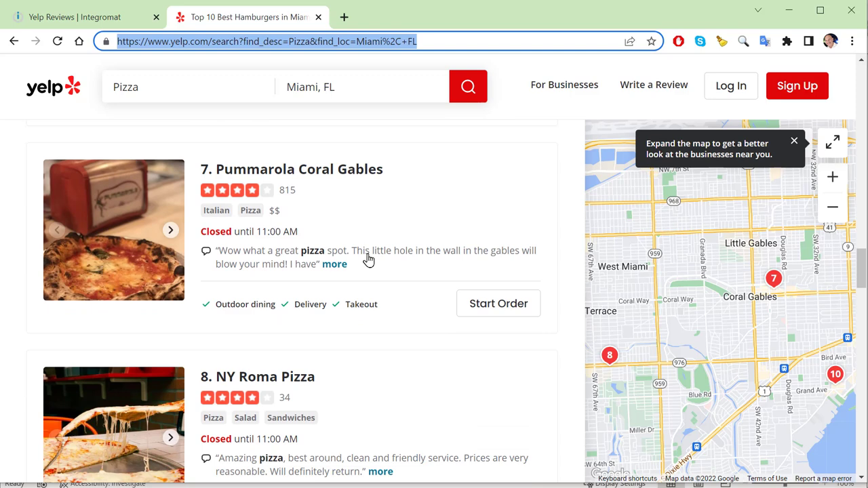
scroll(346, 349, "down", 3)
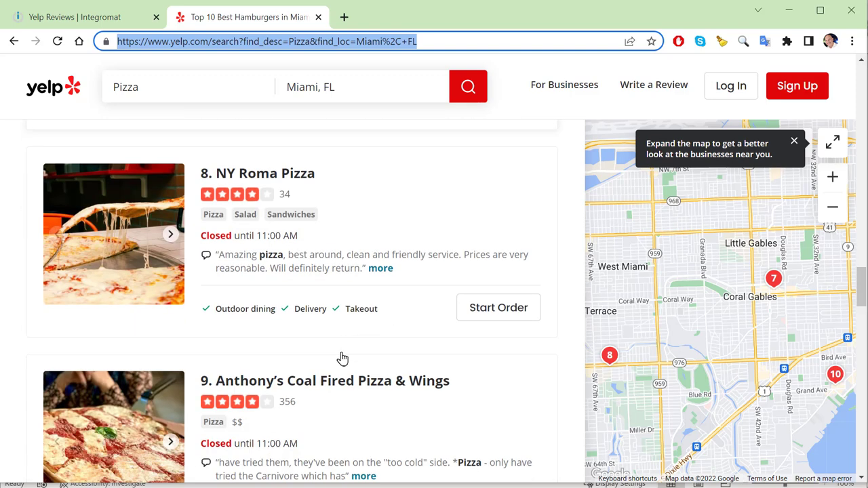
left_click(294, 175)
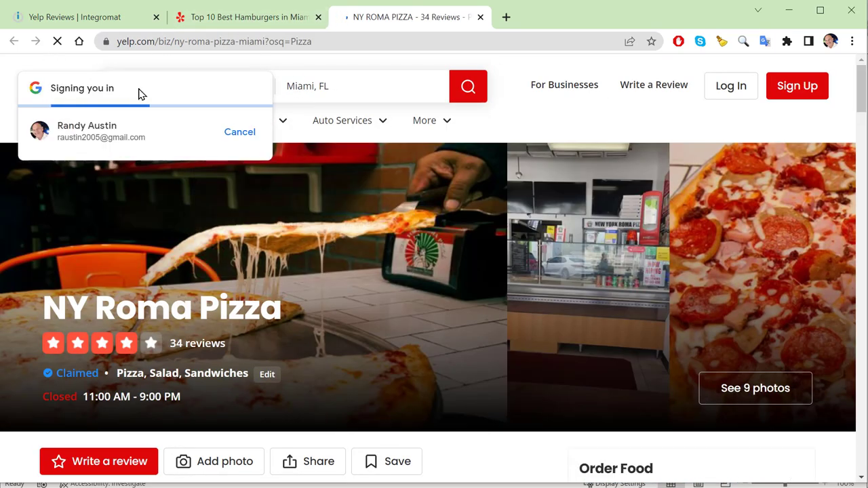
Dismiss the Google sign-in prompt and copy the business ID ny-roma-pizza-miami from the page's web address
left_click(241, 131)
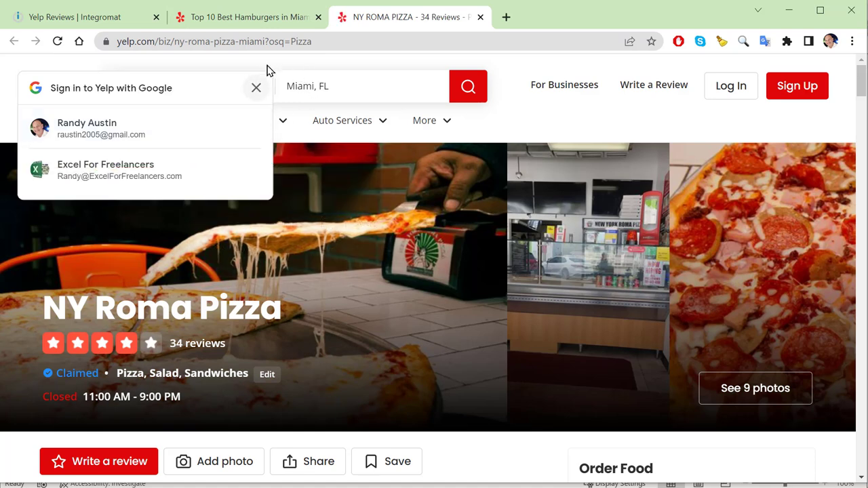
left_click(405, 45)
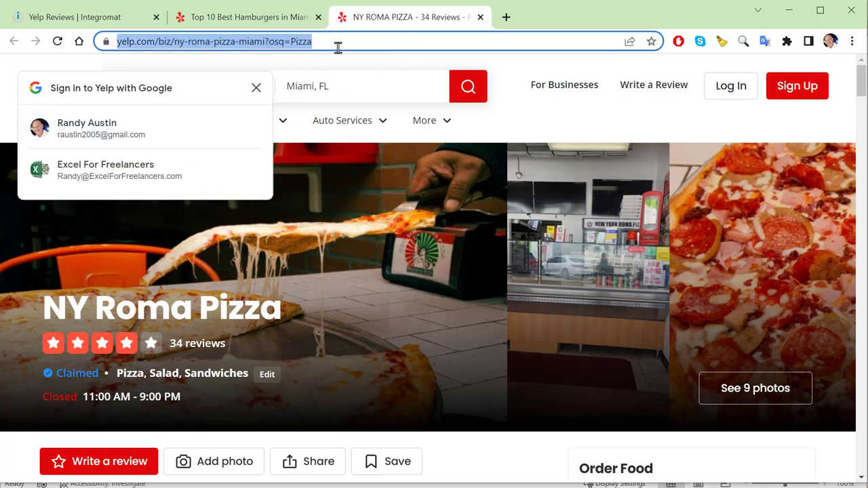
left_click(256, 88)
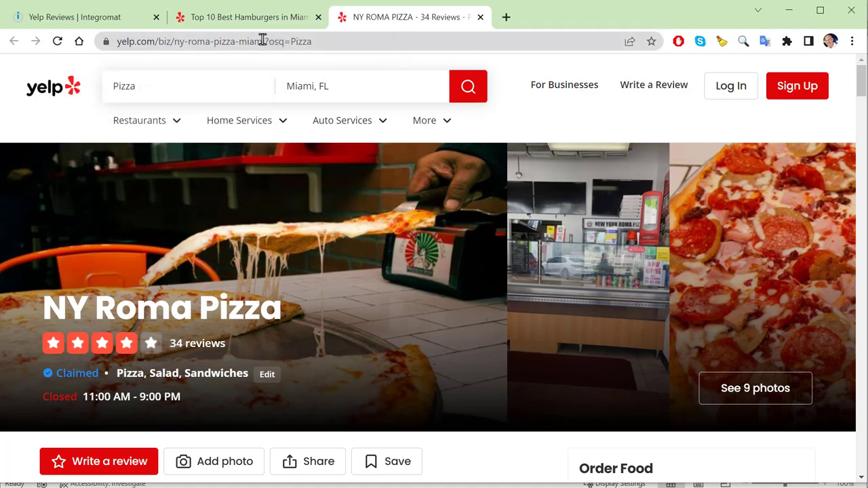
left_click_drag(265, 40, 173, 42)
key("ctrl+c")
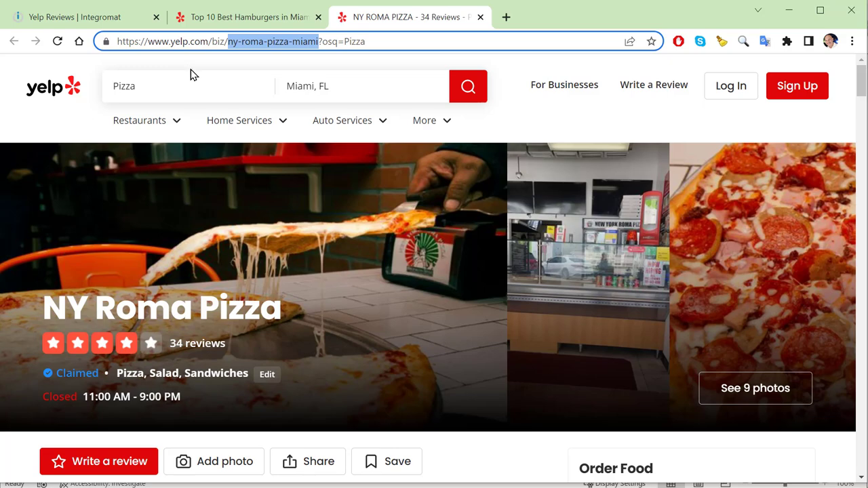
Switch back to the Review Manager workbook and add ny-roma-pizza-miami with the nickname NY Pizza to the Admin business list
key("alt+Tab")
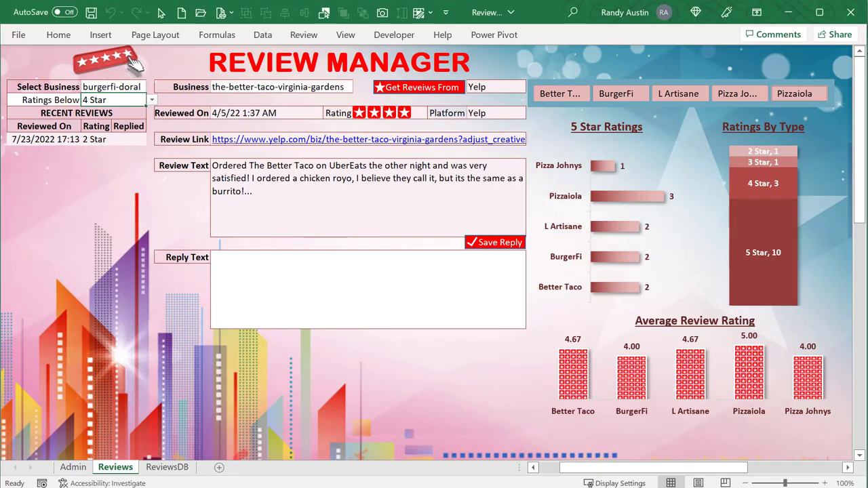
left_click(71, 468)
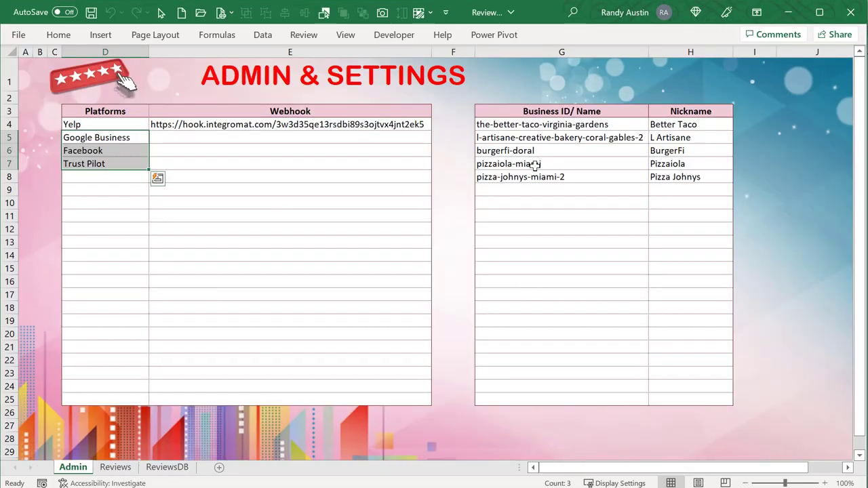
left_click(529, 189)
key("ctrl+v")
key("Tab")
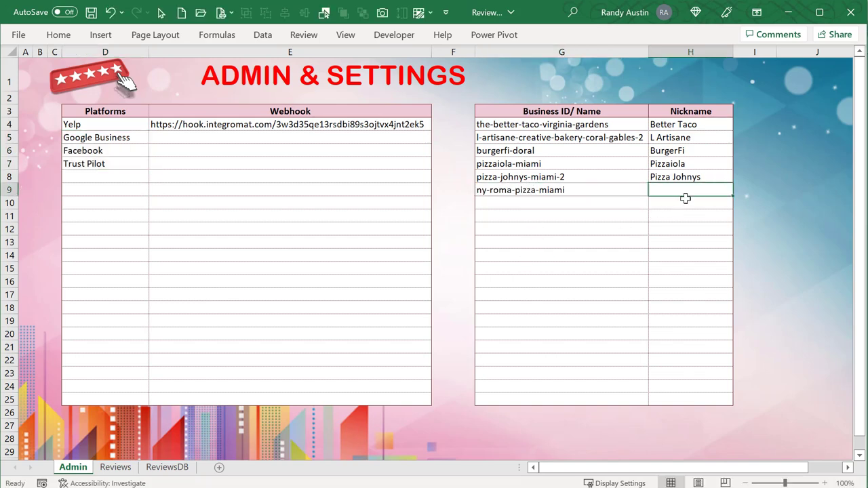
type("NY PIzza")
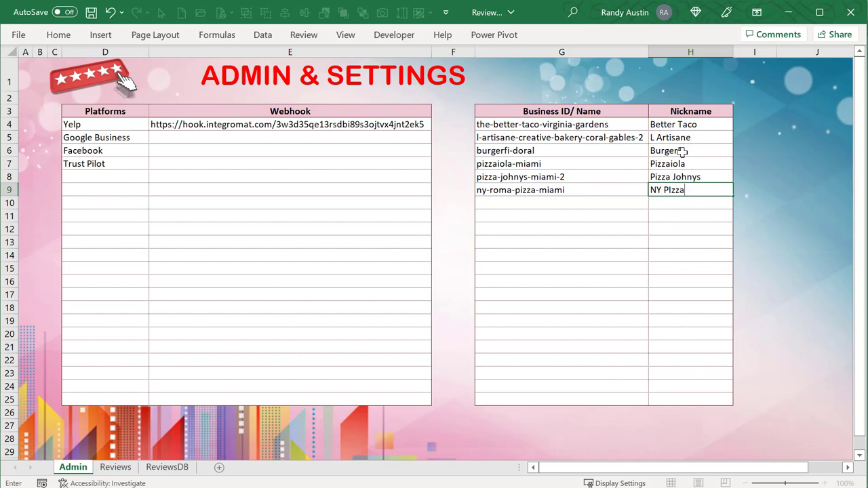
key("Return")
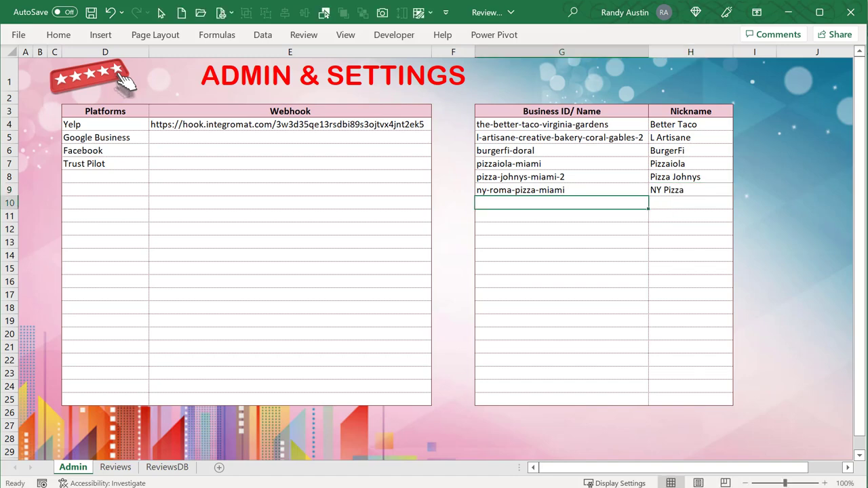
On the Reviews sheet, set the business to ny-roma-pizza-miami, retrieve its reviews from Yelp and dismiss the completion message
left_click(115, 467)
left_click(324, 86)
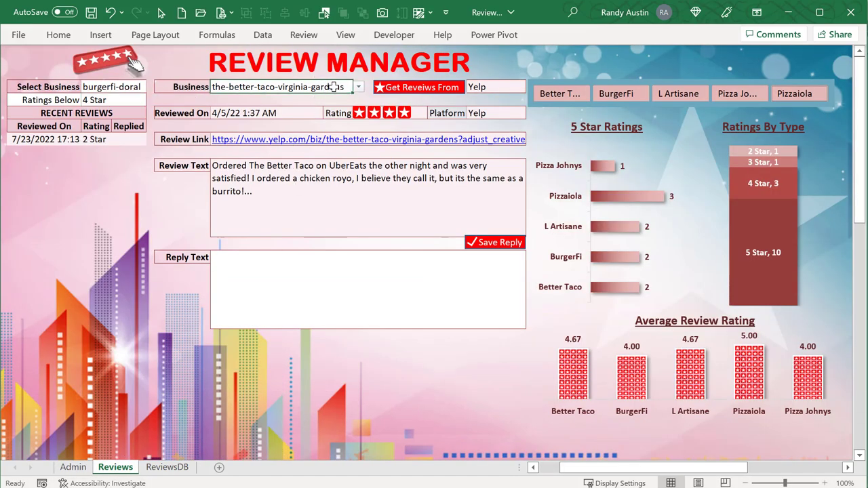
left_click(358, 88)
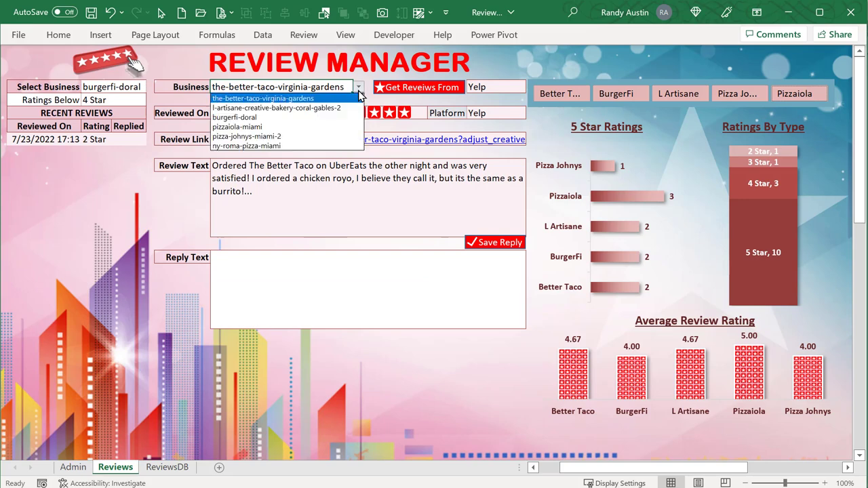
left_click(300, 145)
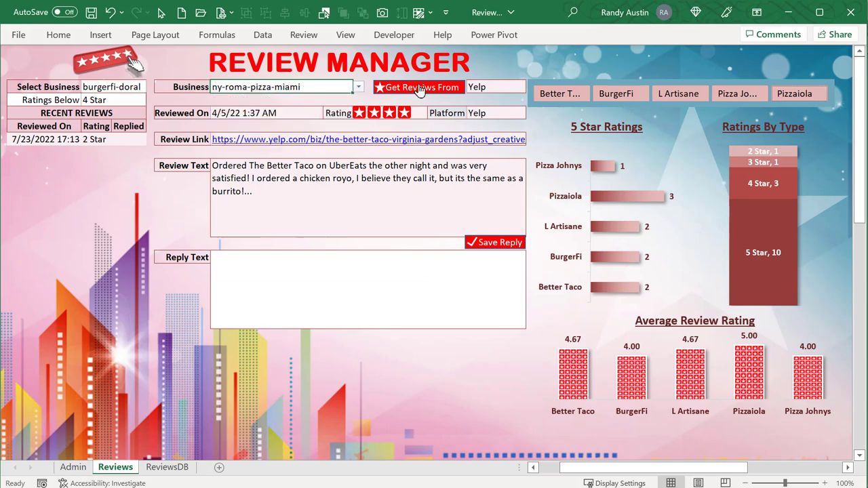
left_click(440, 88)
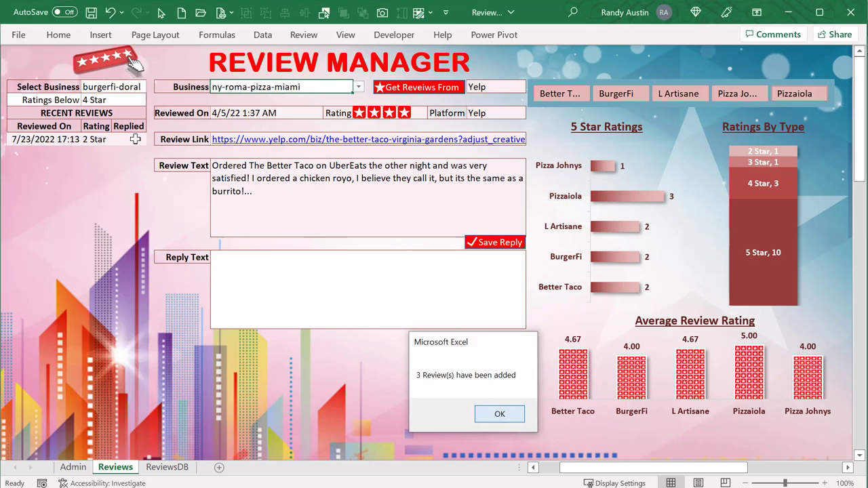
left_click(497, 413)
Change the selected business for the recent reviews list to ny-roma-pizza-miami
left_click(109, 87)
left_click(150, 88)
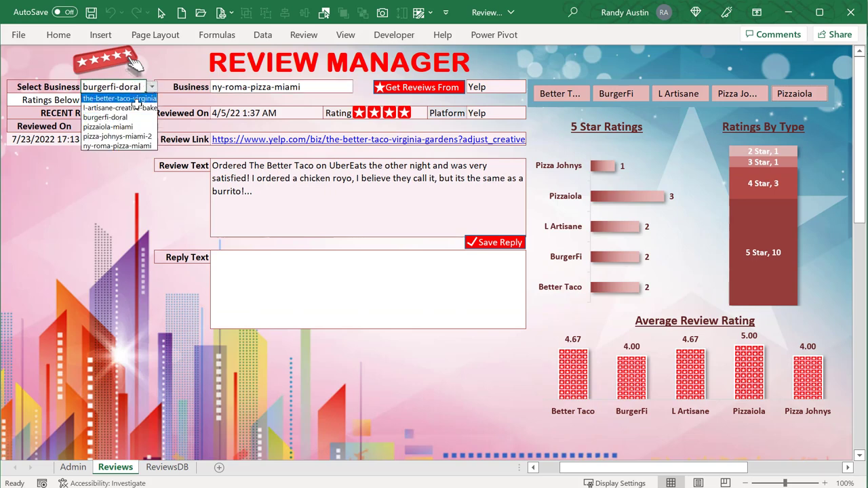
left_click(126, 144)
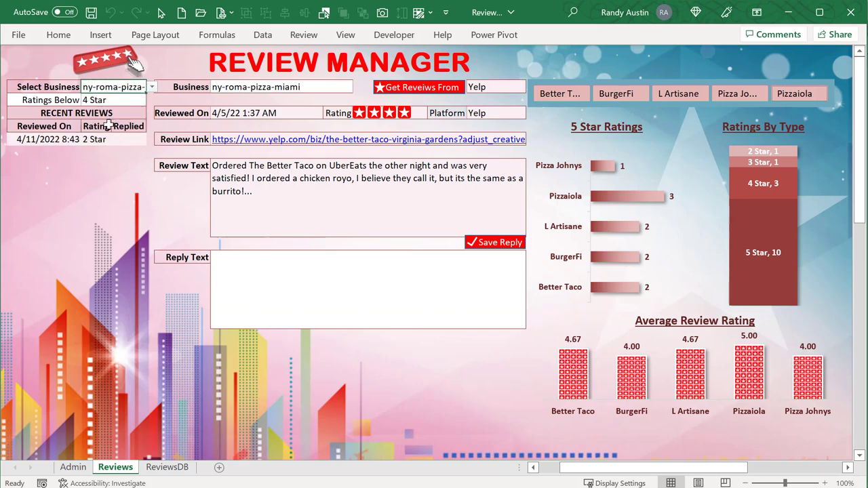
Change the recent reviews filter to Show Replies with the value Both
left_click(126, 99)
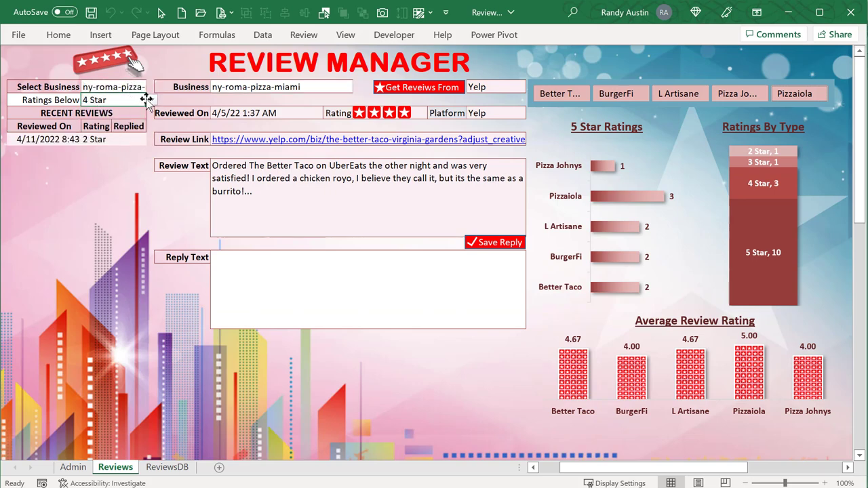
left_click(67, 100)
left_click(87, 100)
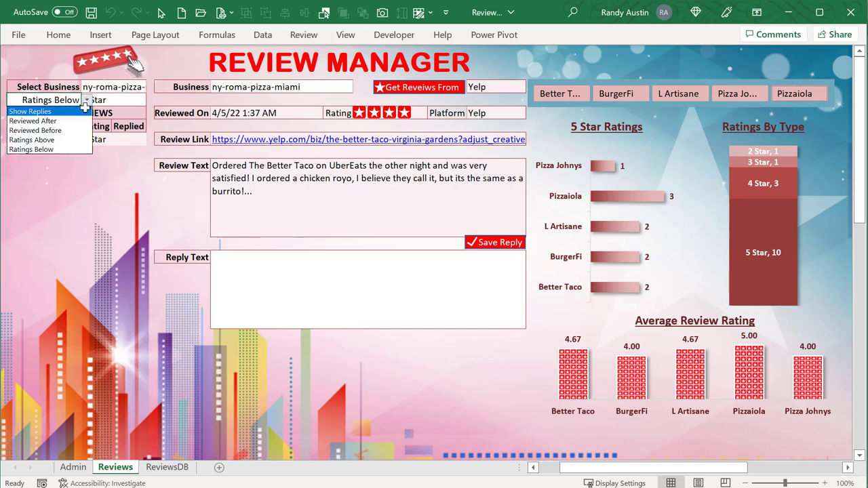
left_click(81, 110)
left_click(150, 99)
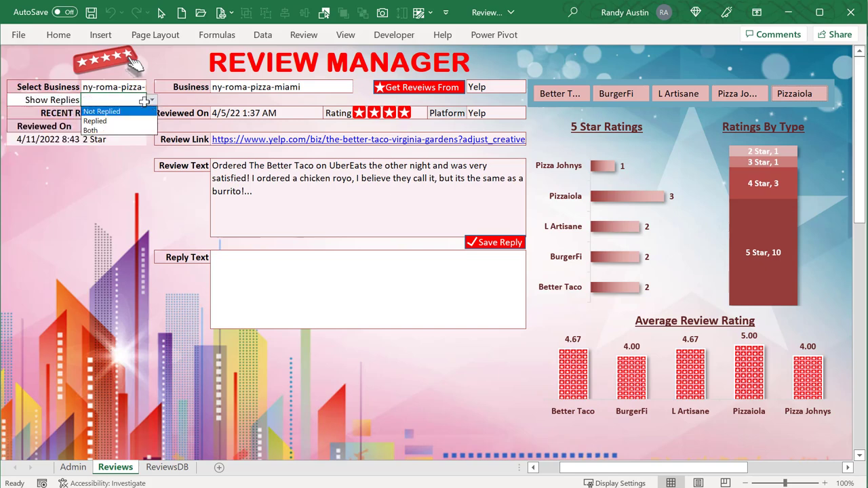
left_click(112, 131)
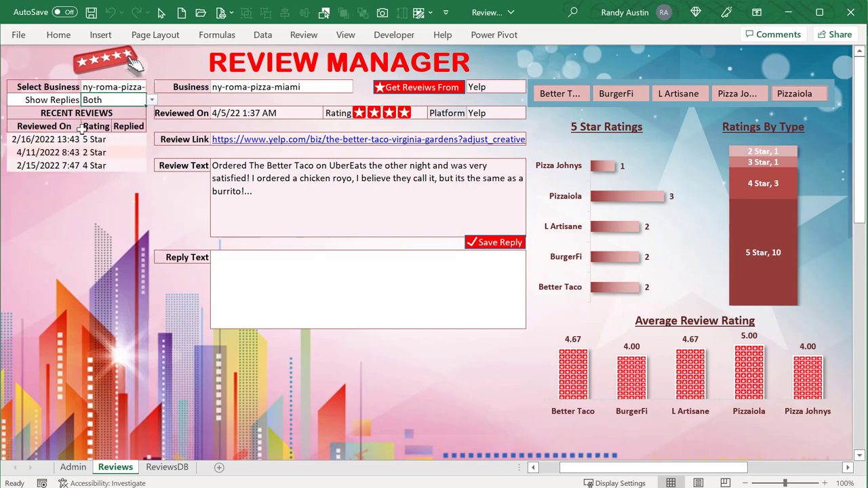
Go through the 5 Star, 2 Star and 4 Star entries in the recent reviews to read each review's text
left_click(108, 140)
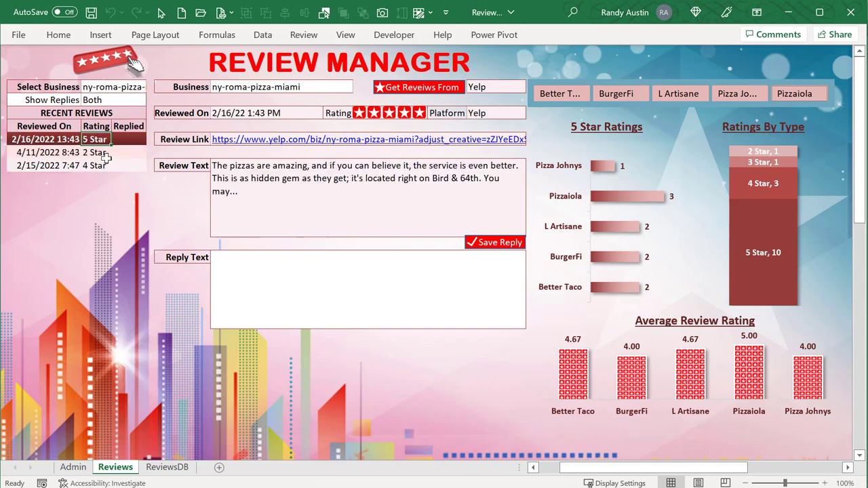
left_click(103, 152)
left_click(107, 165)
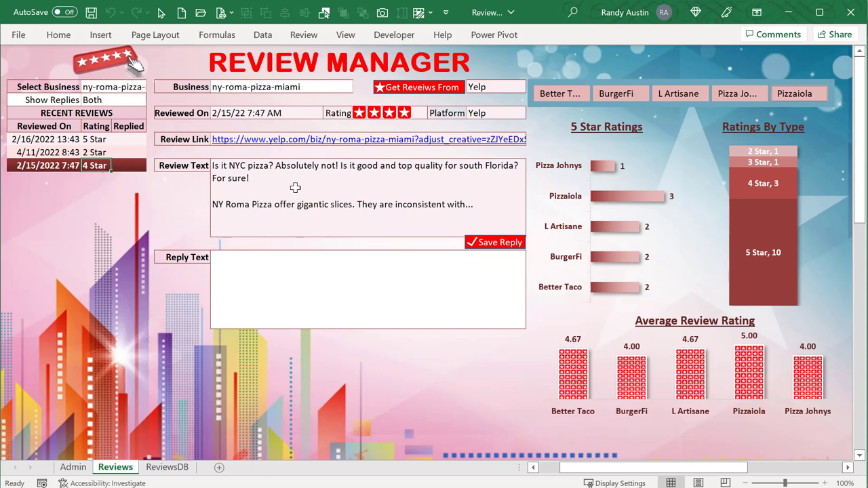
Load the 2 Star review dated 4/11/2022 and follow its review link to read the full reviews on Yelp
left_click(92, 148)
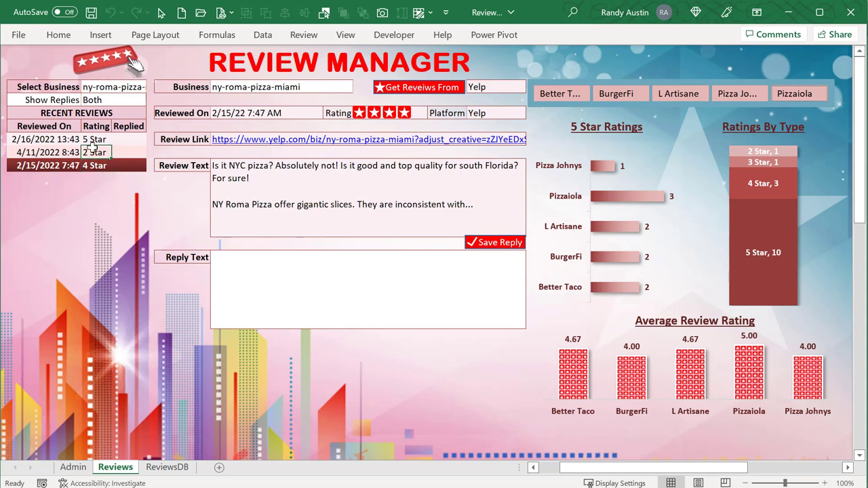
left_click(264, 145)
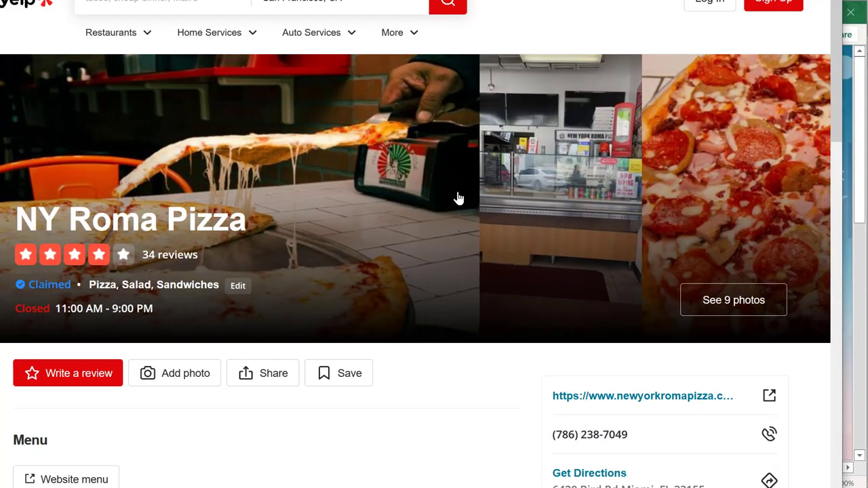
scroll(458, 198, "down", 20)
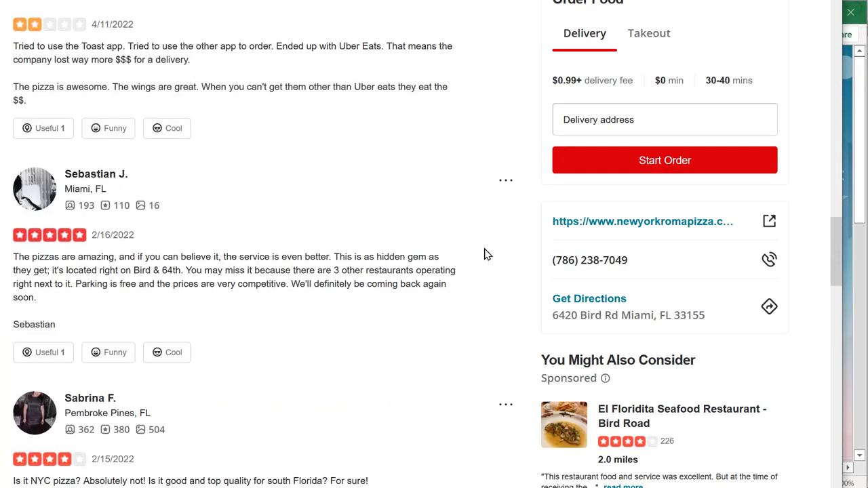
scroll(485, 255, "down", 1)
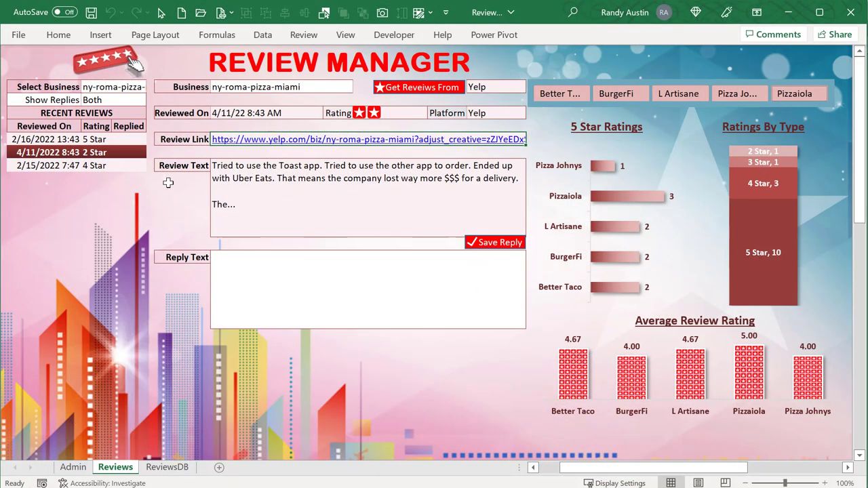
Enter the reply text "Thanks very much" for the 2 Star review dated 4/11/2022 and save the reply
left_click(302, 279)
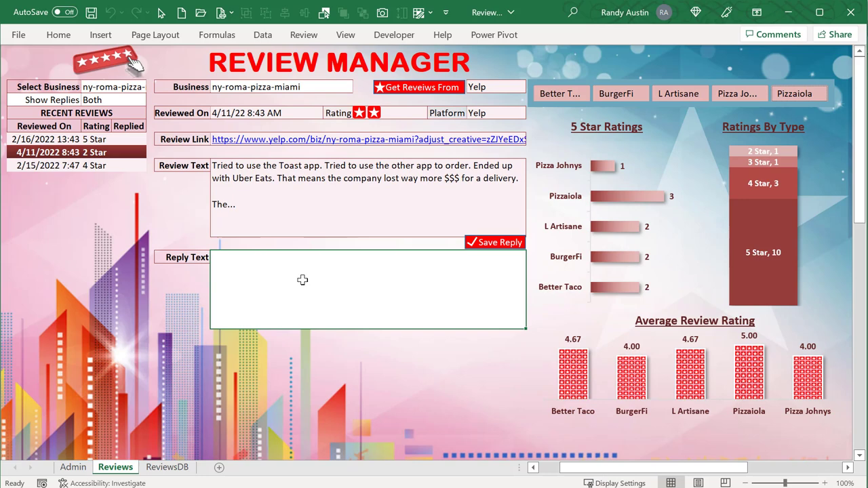
type("Thanks very much")
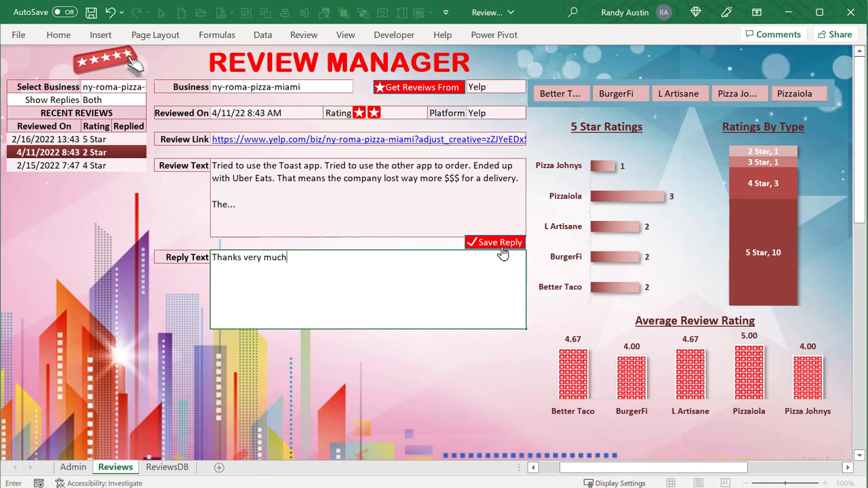
left_click(501, 242)
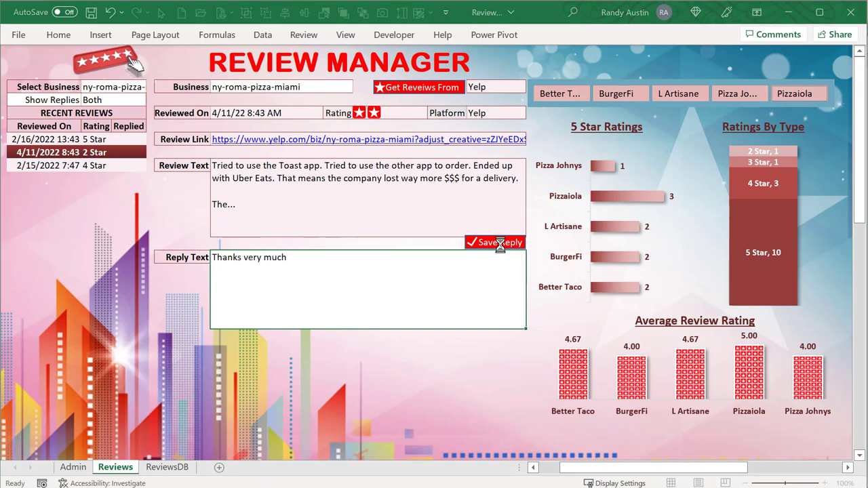
left_click(487, 416)
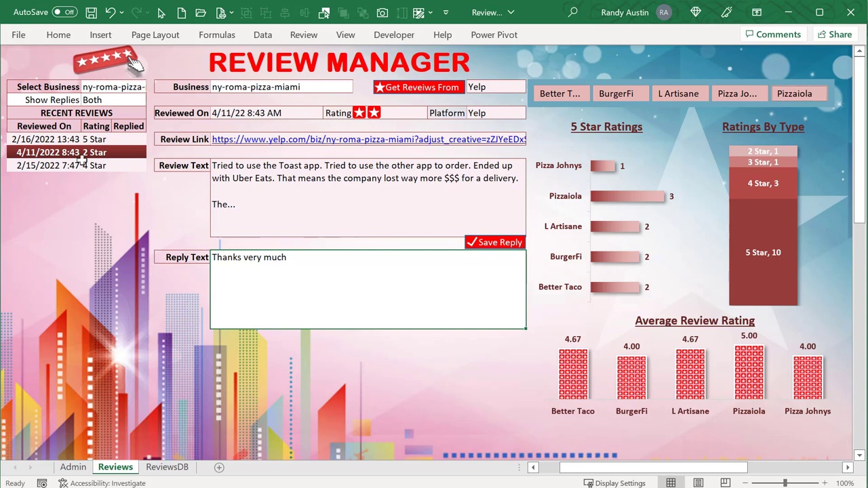
Load the 2/16/2022 review and return to the 4/11/2022 review to check its saved reply
left_click(109, 87)
left_click(150, 87)
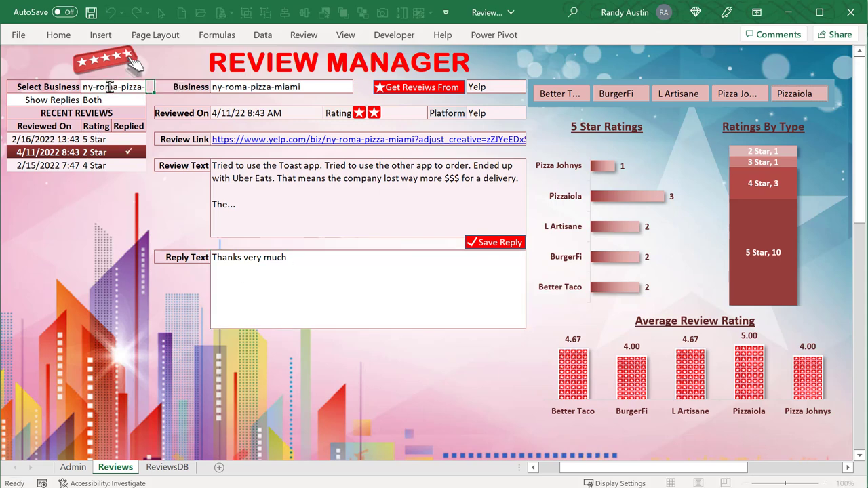
left_click(65, 141)
left_click(64, 152)
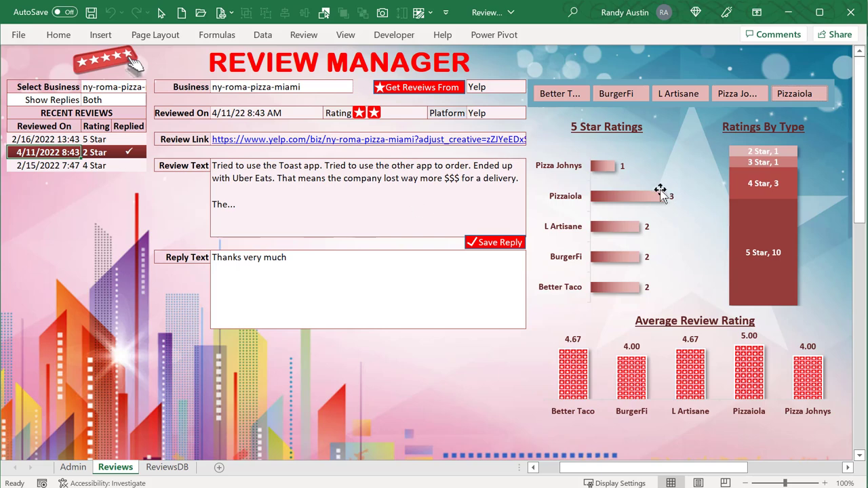
Examine the list of platforms from which reviews can be retrieved, keeping Yelp selected, and return to the Business field
left_click(488, 85)
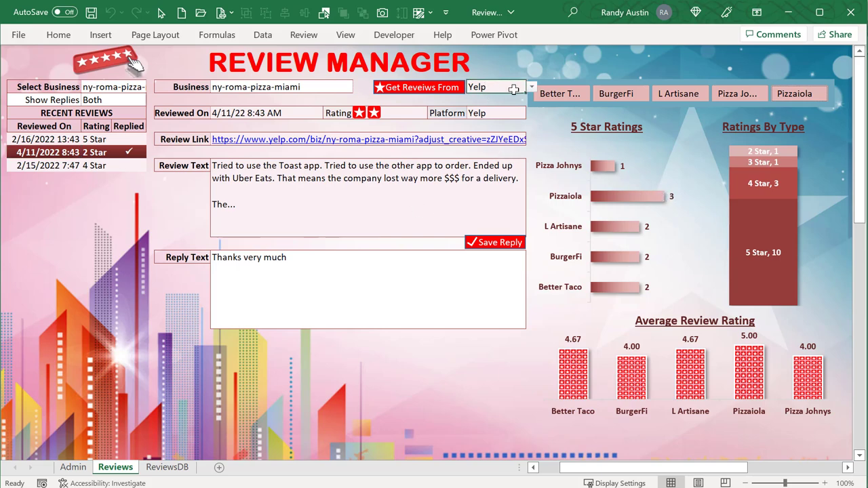
left_click(531, 87)
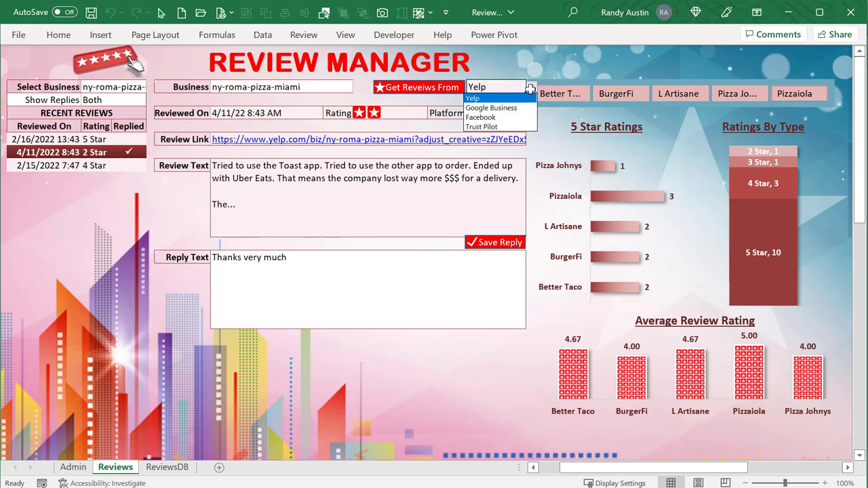
left_click(530, 88)
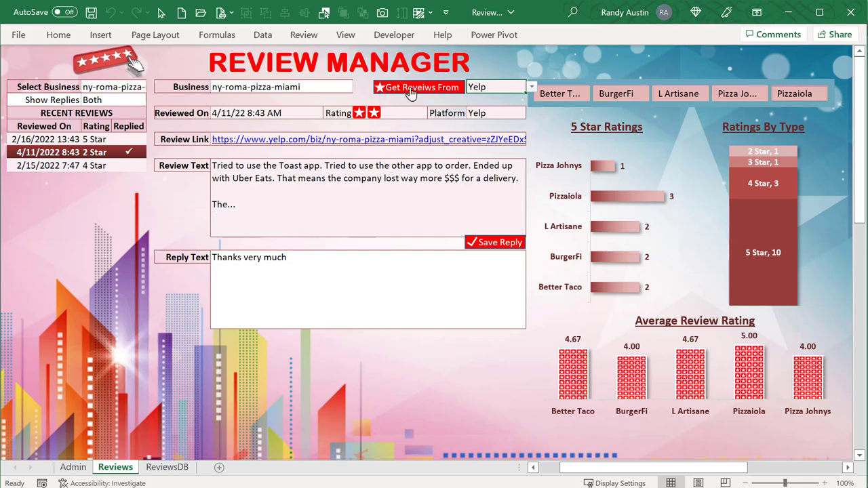
left_click(287, 88)
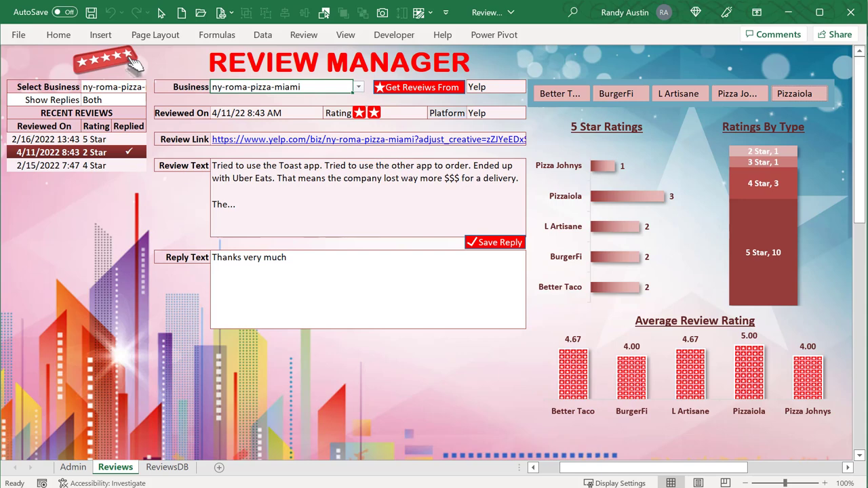
Switch to the Yelp Reviews scenario in Integromat in the browser and cancel leaving it for the dashboard
key("alt+Tab")
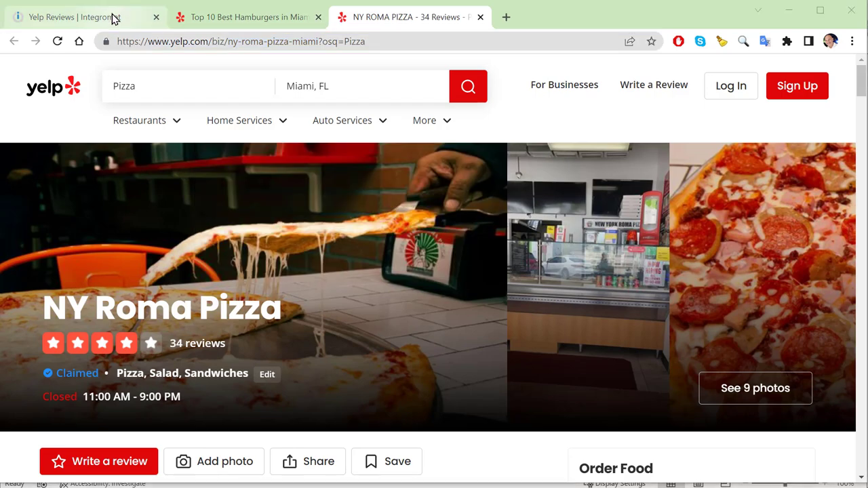
left_click(114, 19)
mouse_move(30, 75)
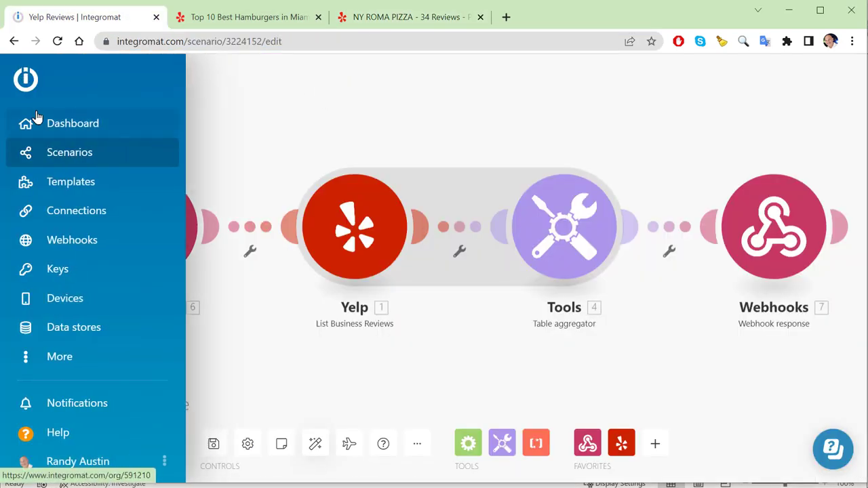
left_click(40, 119)
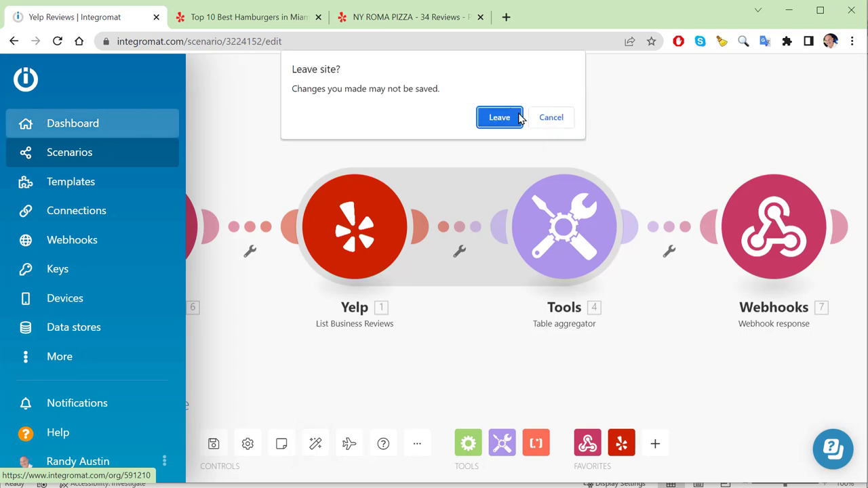
left_click(552, 119)
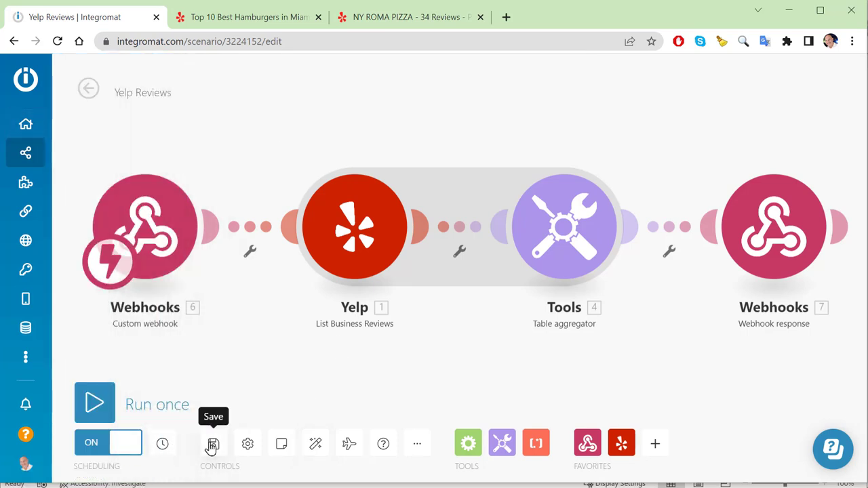
Save the Yelp Reviews scenario and go through the dashboard to the list of all scenarios
left_click(212, 446)
left_click(54, 133)
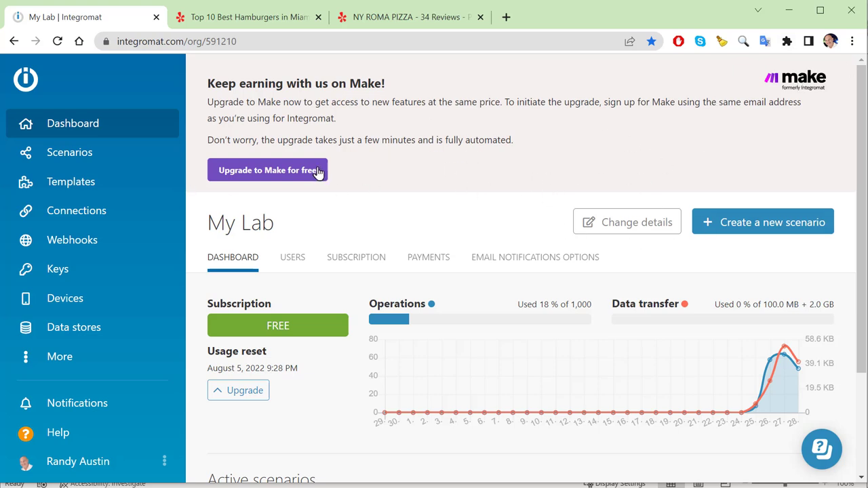
left_click(101, 162)
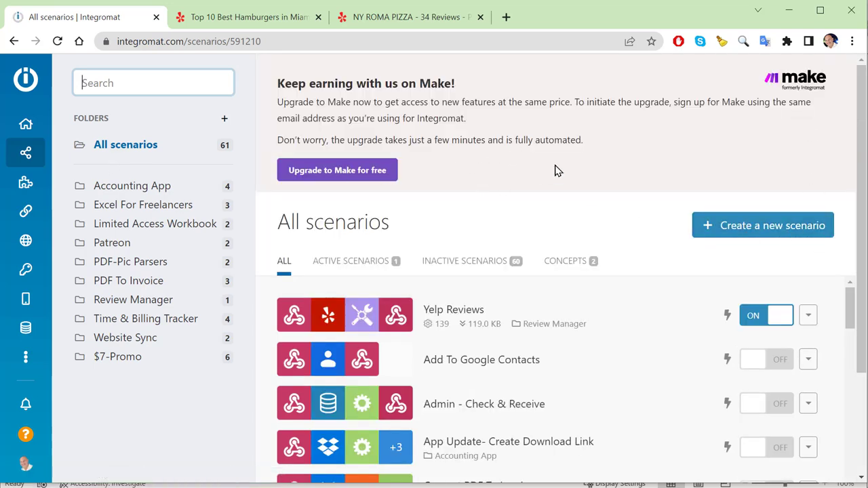
Look through the list of all scenarios and open the Yelp Reviews scenario's overview
scroll(474, 174, "down", 2)
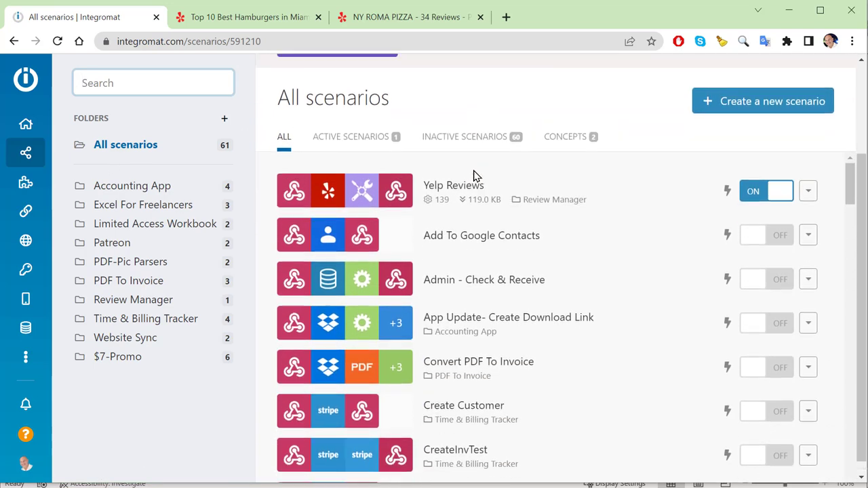
scroll(475, 174, "up", 2)
scroll(326, 199, "down", 1)
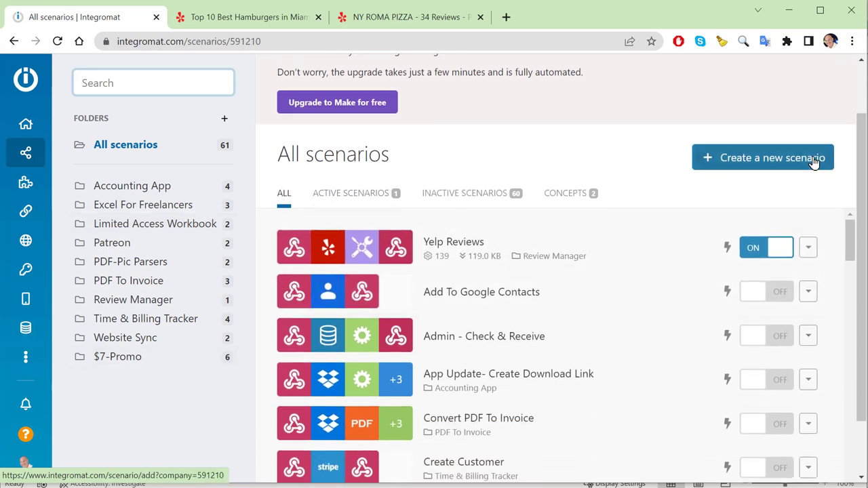
left_click(754, 157)
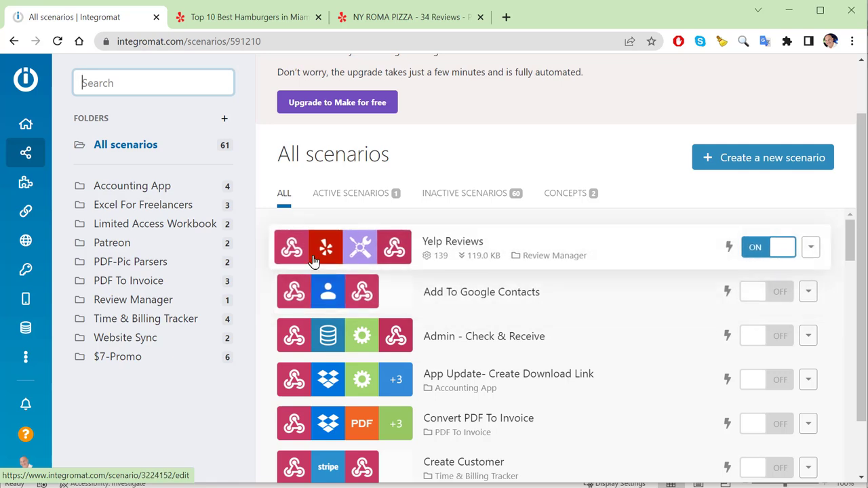
left_click(474, 255)
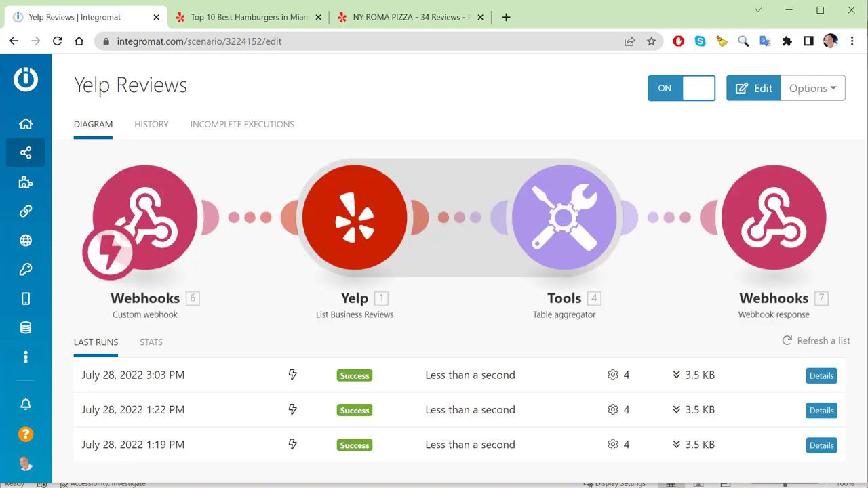
Switch to the Review Manager workbook in Excel and examine the NY Pizza records in rows 19 to 21 of the ReviewsDB sheet
key("alt+Tab")
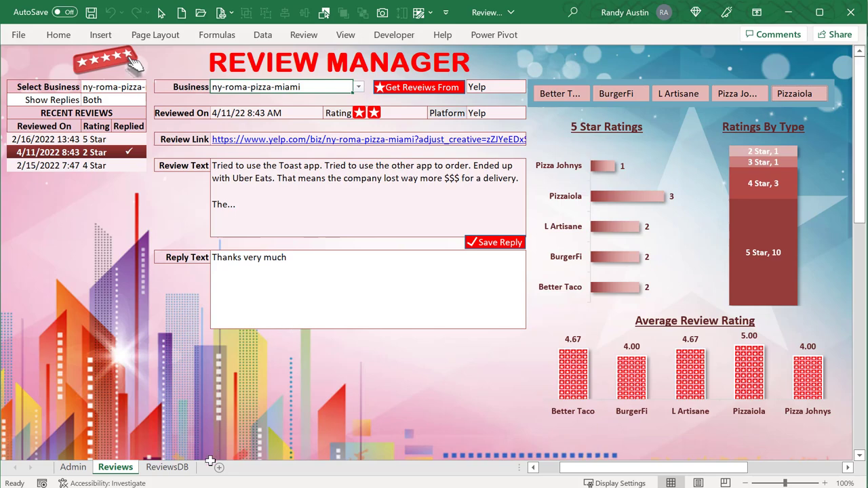
left_click(185, 468)
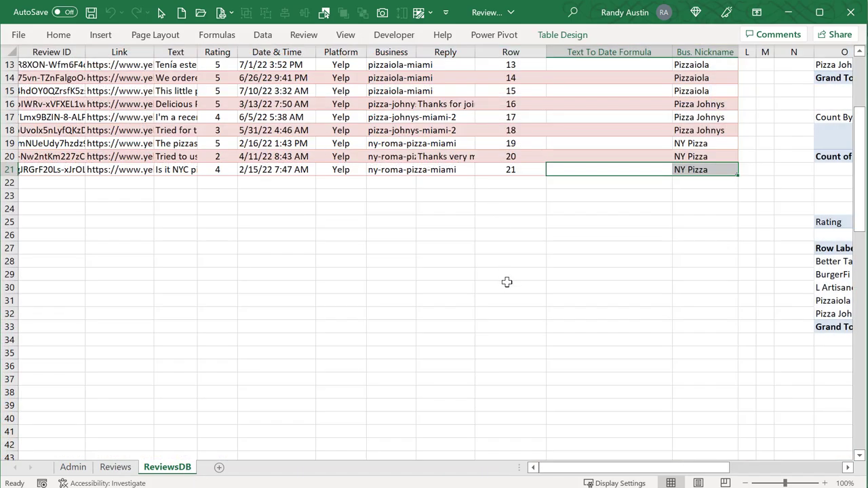
scroll(506, 282, "up", 3)
left_click_drag(704, 262, 24, 291)
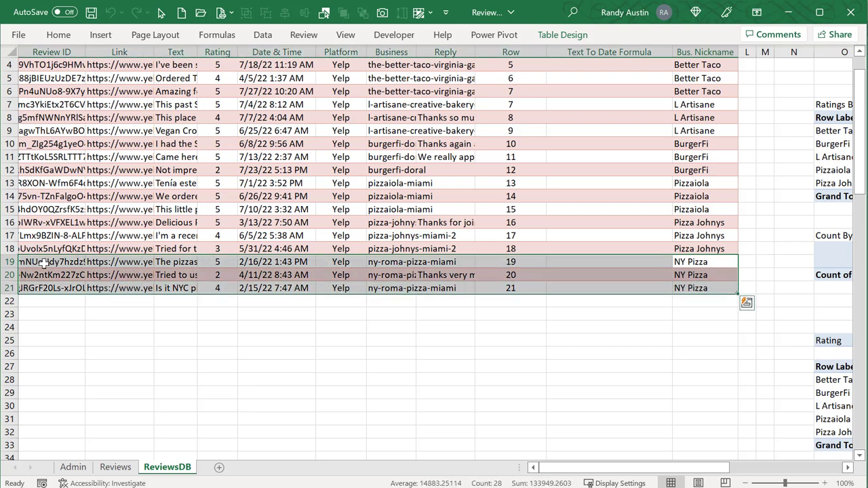
scroll(93, 163, "up", 1)
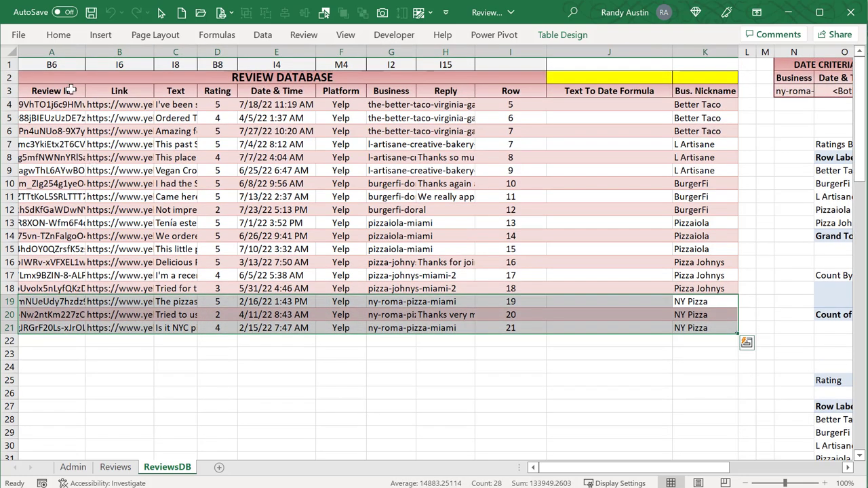
Examine the Review Database columns one by one, from Review ID and Link through Bus. Nickname
key("ctrl+Home")
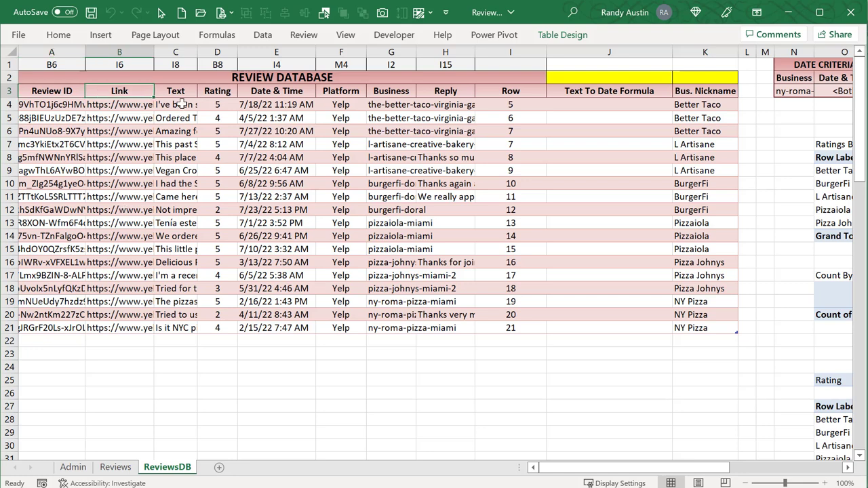
left_click(180, 79)
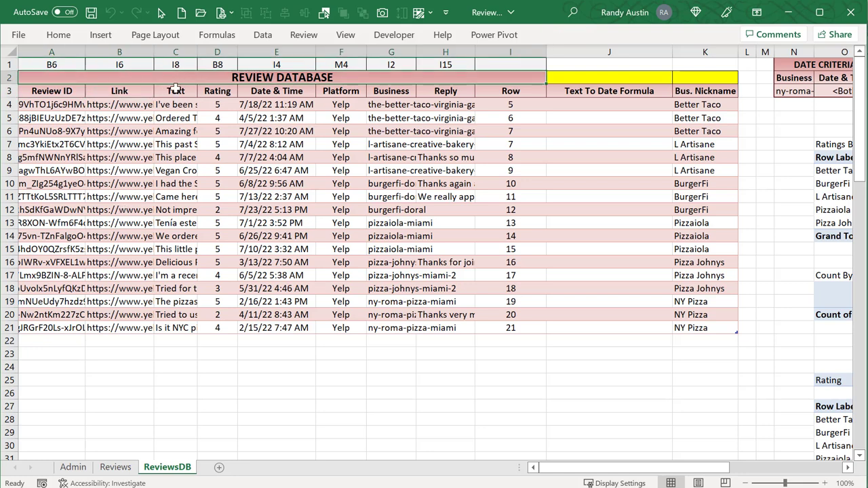
left_click(213, 95)
left_click(271, 88)
left_click(272, 94)
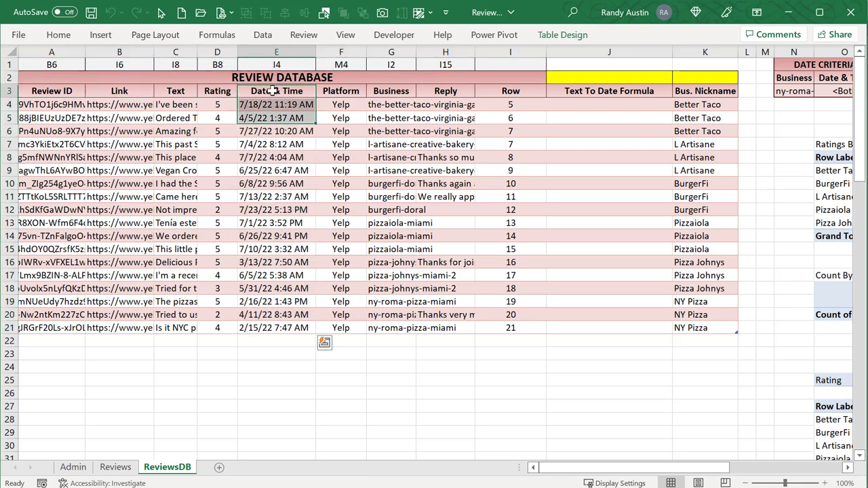
left_click(341, 91)
left_click(382, 87)
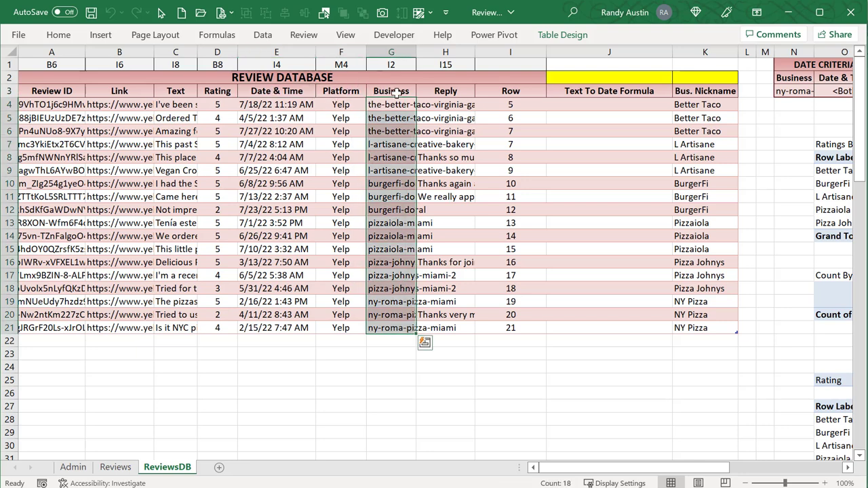
left_click(437, 91)
left_click(497, 88)
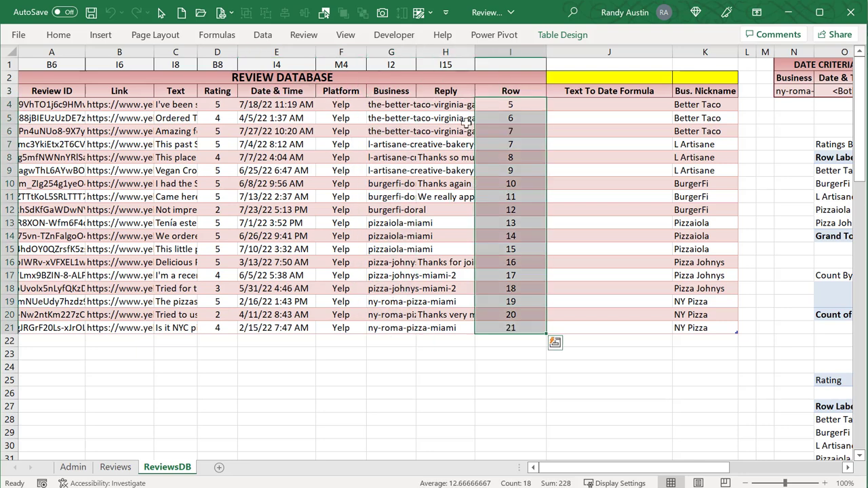
left_click(497, 92)
left_click(577, 92)
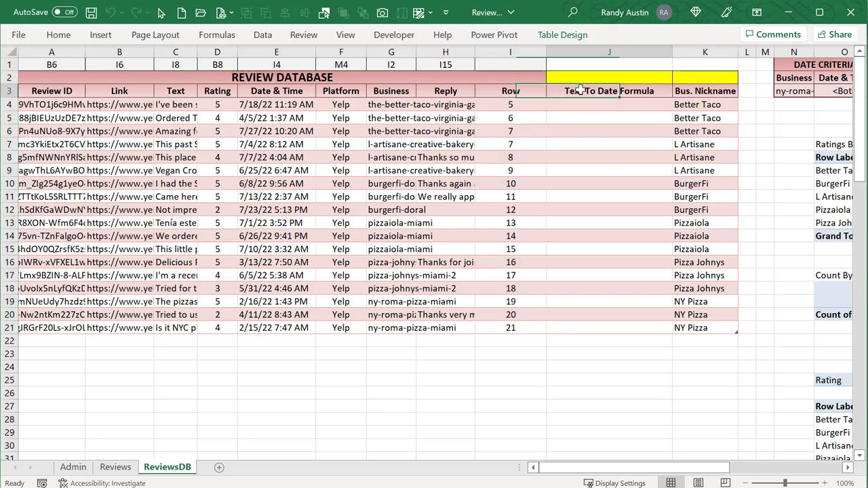
left_click(690, 93)
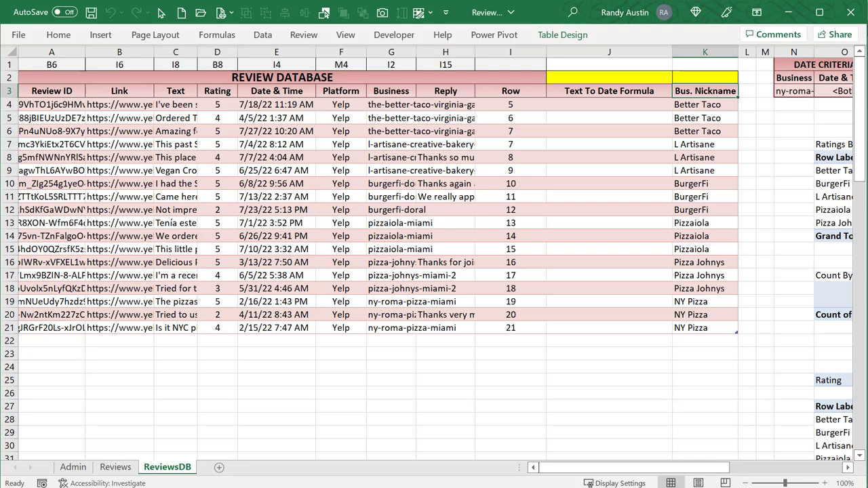
Switch back to Integromat in the browser and create a new scenario from the list of all scenarios
key("alt+Tab")
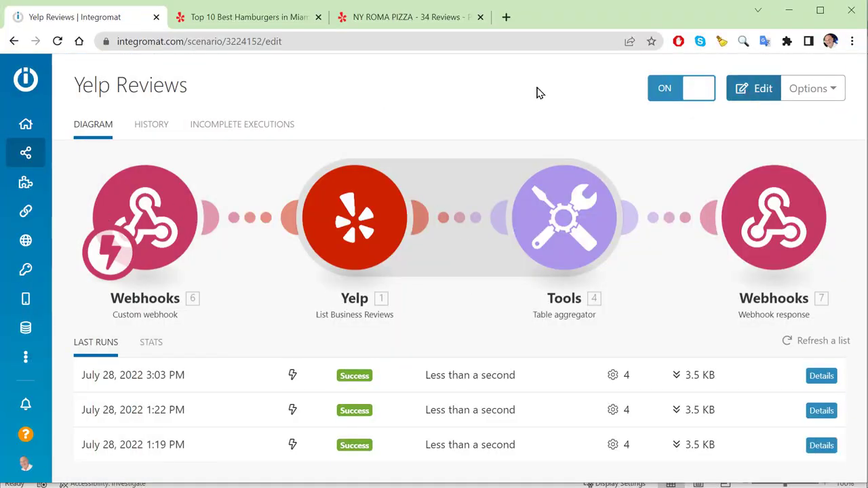
mouse_move(23, 151)
left_click(54, 157)
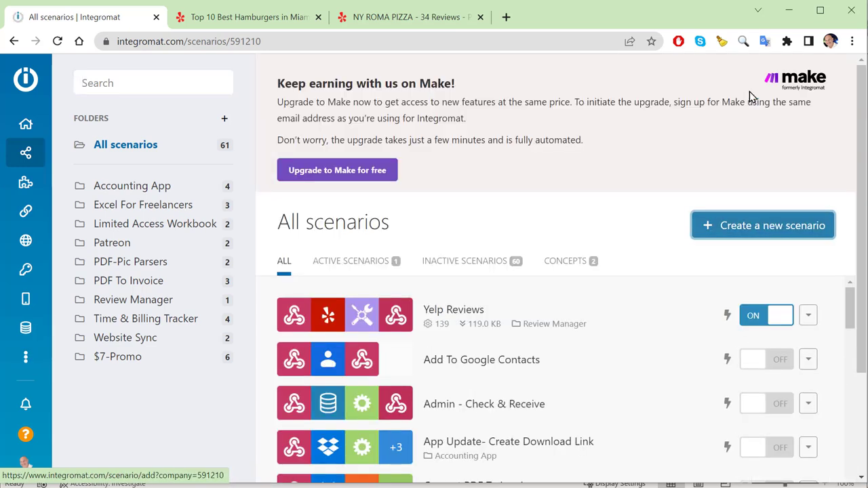
left_click(746, 221)
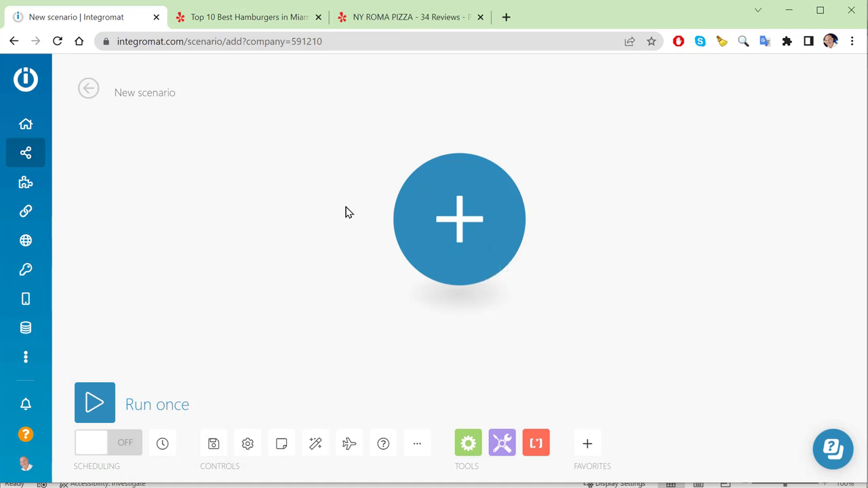
Search the apps for "webhook", add a Webhooks Custom webhook trigger as the first module, and reposition it on the canvas
left_click(588, 445)
left_click(479, 237)
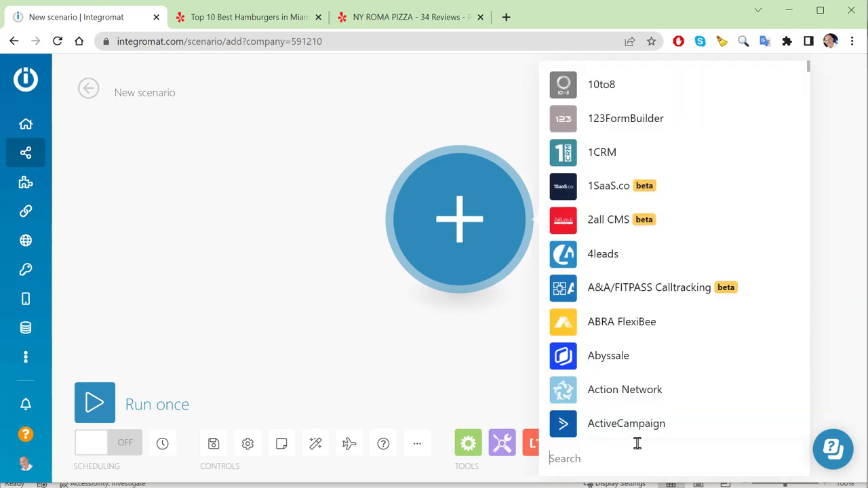
type("webhook")
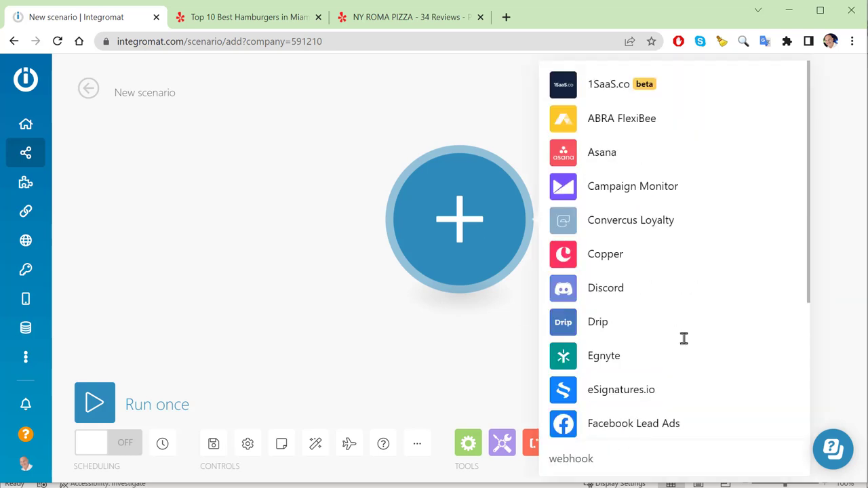
scroll(678, 341, "down", 5)
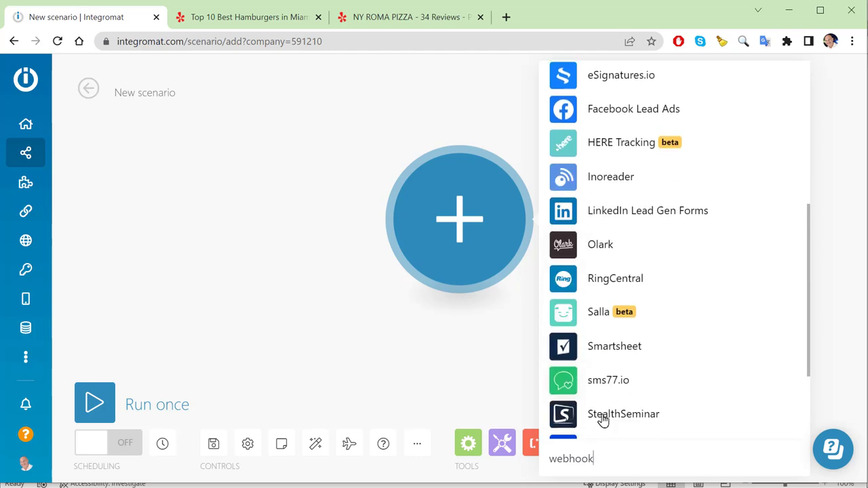
scroll(610, 397, "down", 3)
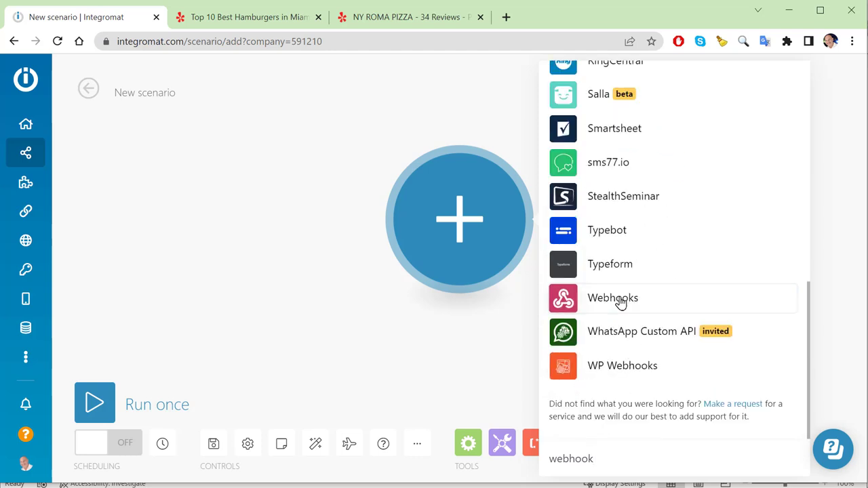
left_click(618, 299)
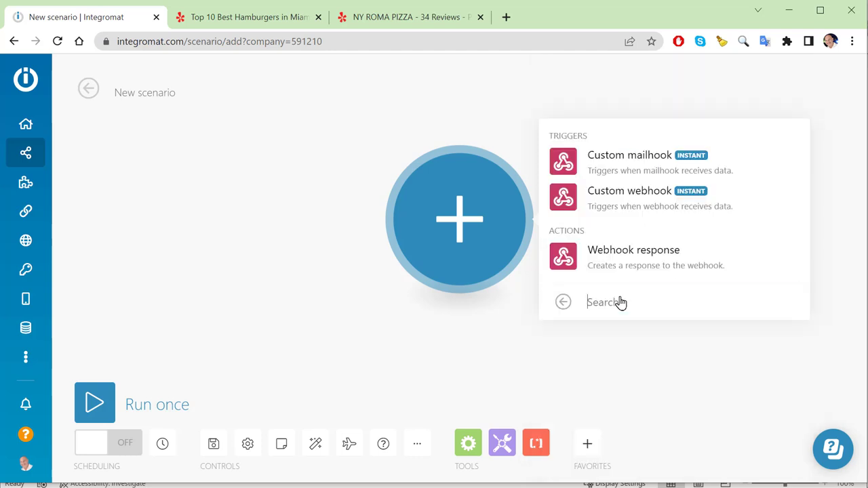
left_click(634, 204)
left_click_drag(476, 209, 373, 178)
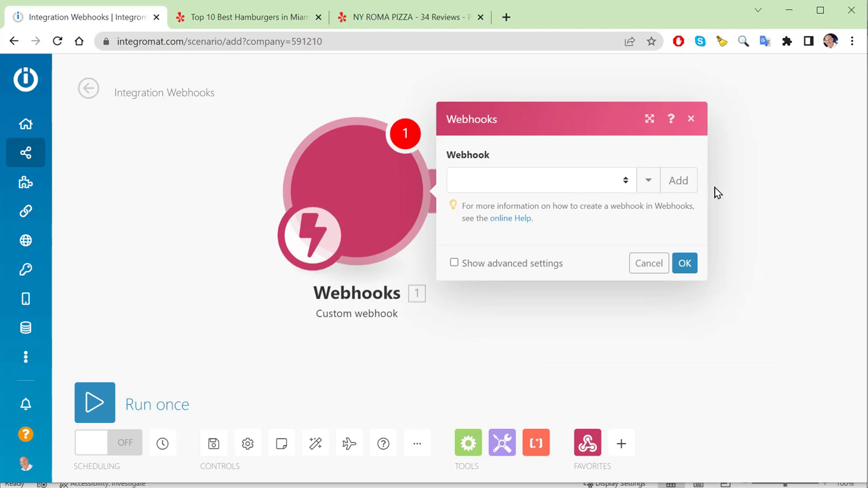
Add a webhook named "Test Reviews" to the module without IP restrictions and save it
left_click(678, 180)
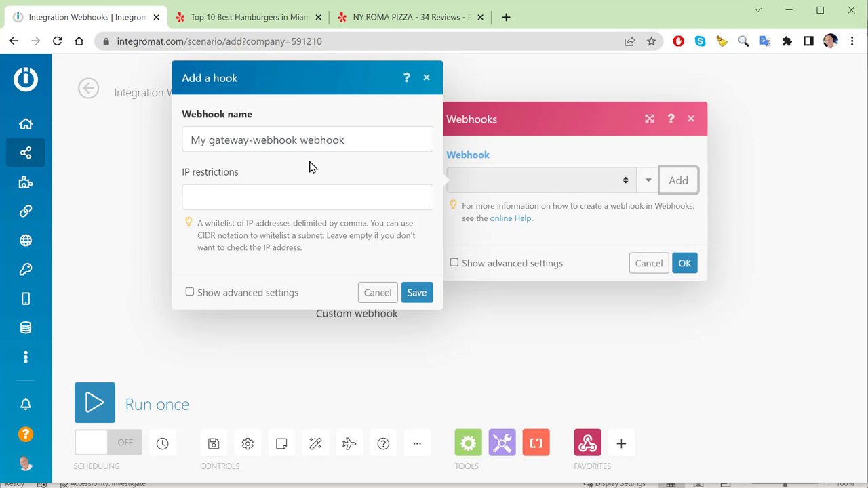
left_click_drag(351, 139, 108, 134)
type("Test ")
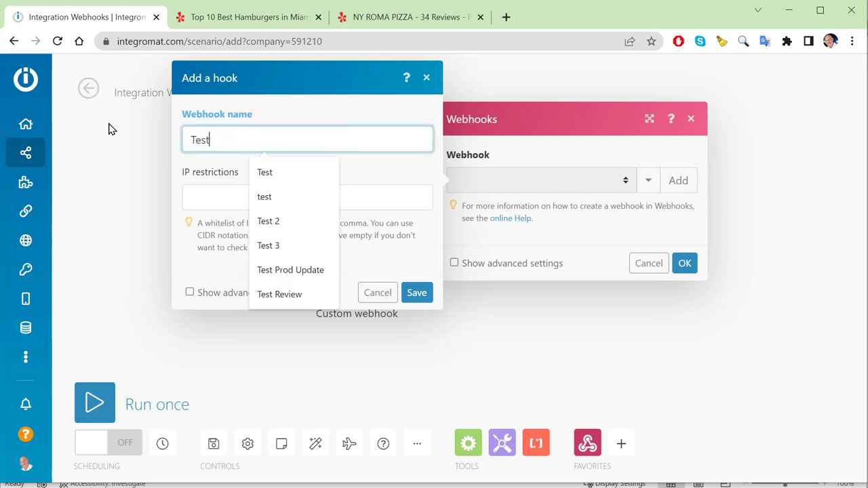
type("Reviews")
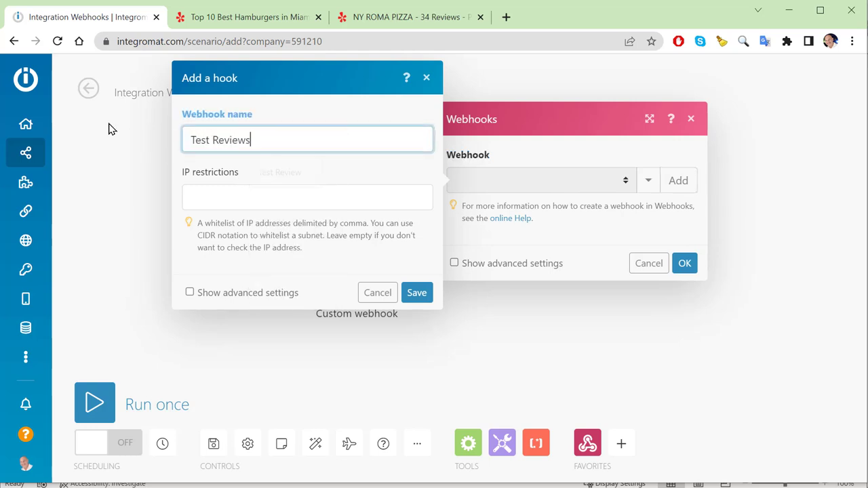
key("Tab")
key("Tab")
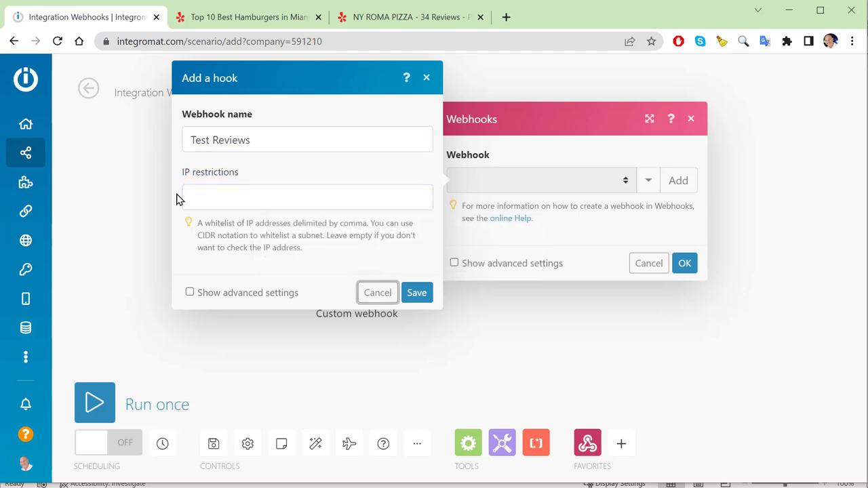
left_click(415, 292)
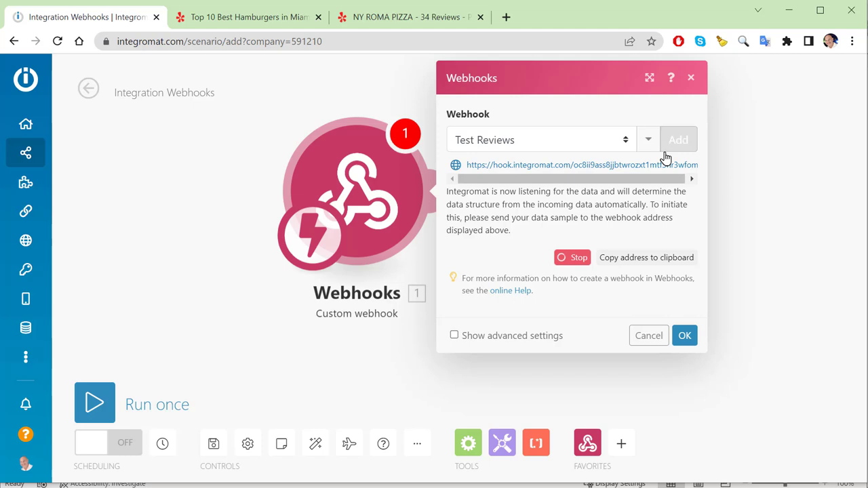
Copy the Test Reviews webhook address to the clipboard and locate Yelp's webhook cell on the Admin sheet of the Excel workbook
left_click(628, 263)
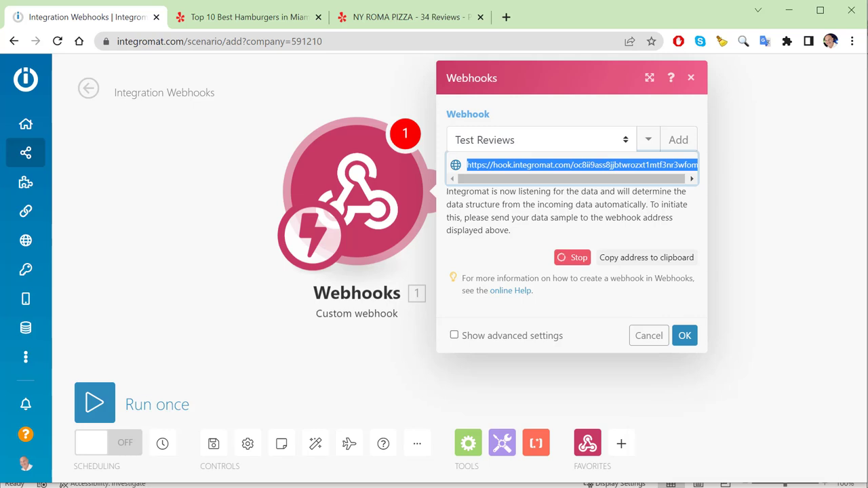
key("alt+Tab")
left_click(73, 467)
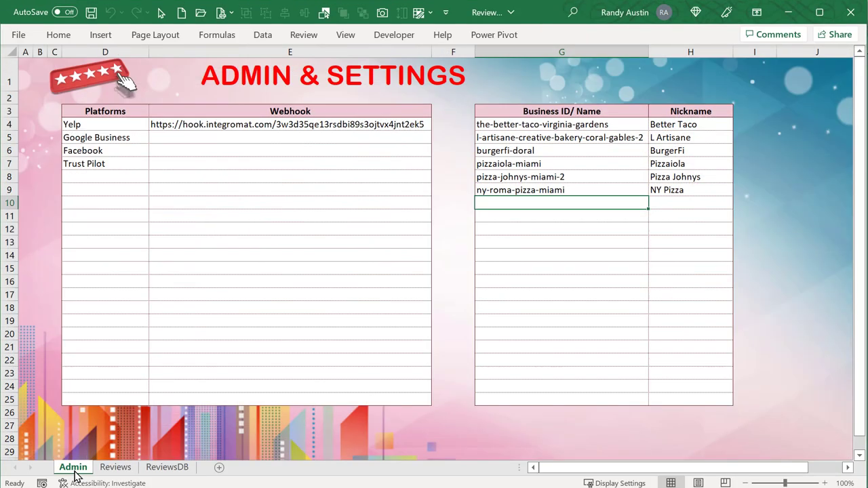
left_click(183, 124)
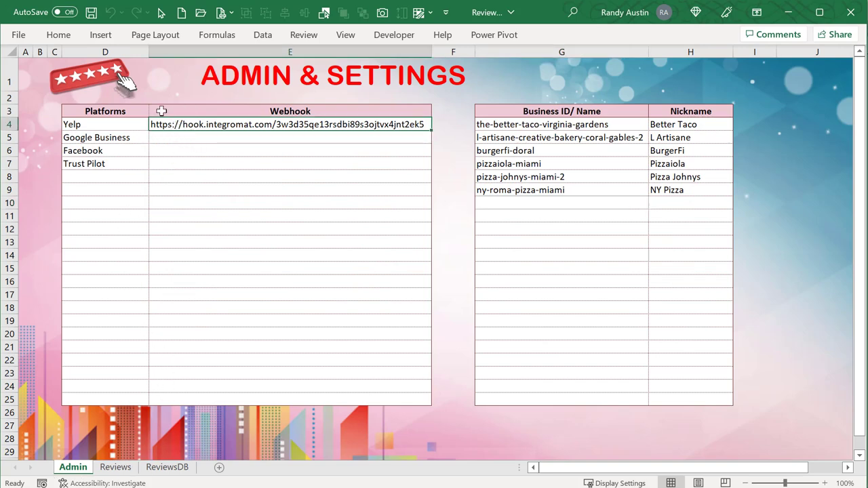
left_click(97, 124)
left_click(169, 124)
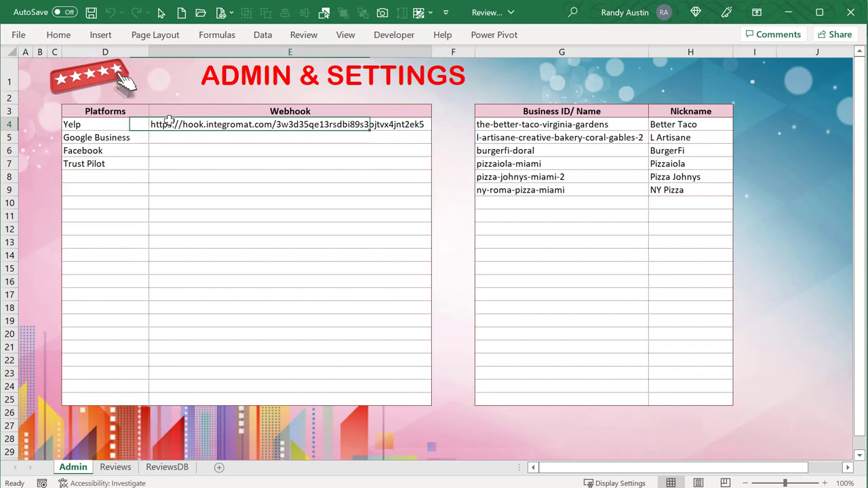
Examine the Yelp, Google Business, Facebook and Trust Pilot entries and their webhook cells in the Admin sheet's Platforms table
left_click(131, 136)
left_click(122, 149)
left_click(119, 165)
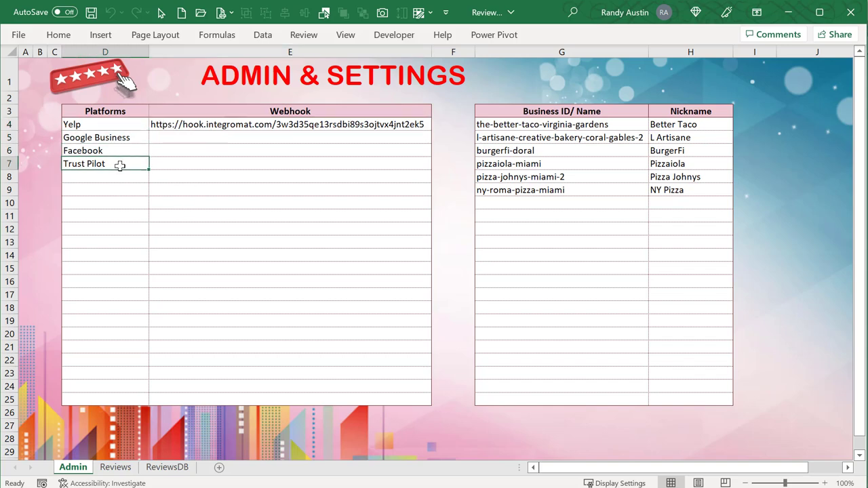
left_click(105, 137)
left_click(124, 152)
left_click(124, 164)
left_click(158, 138)
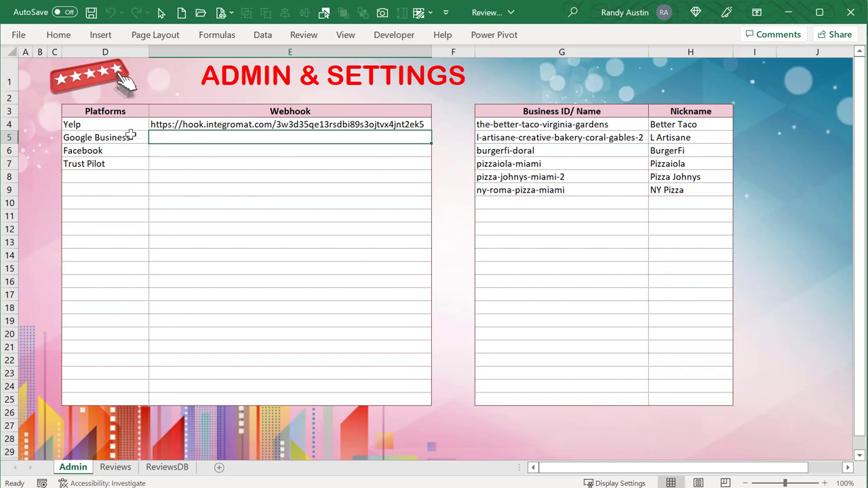
left_click(130, 137)
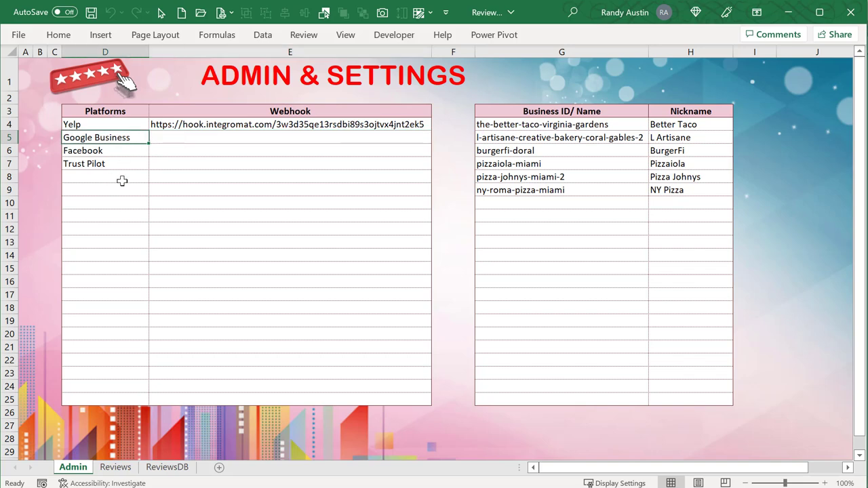
left_click(110, 121)
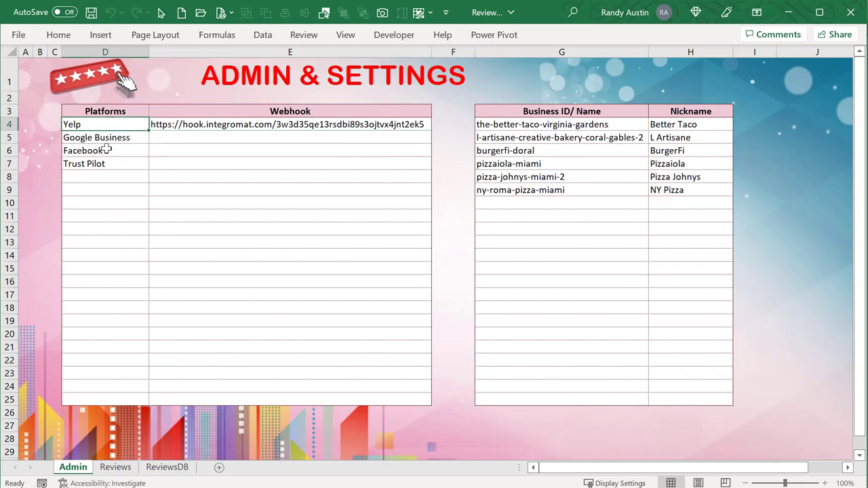
left_click(113, 136)
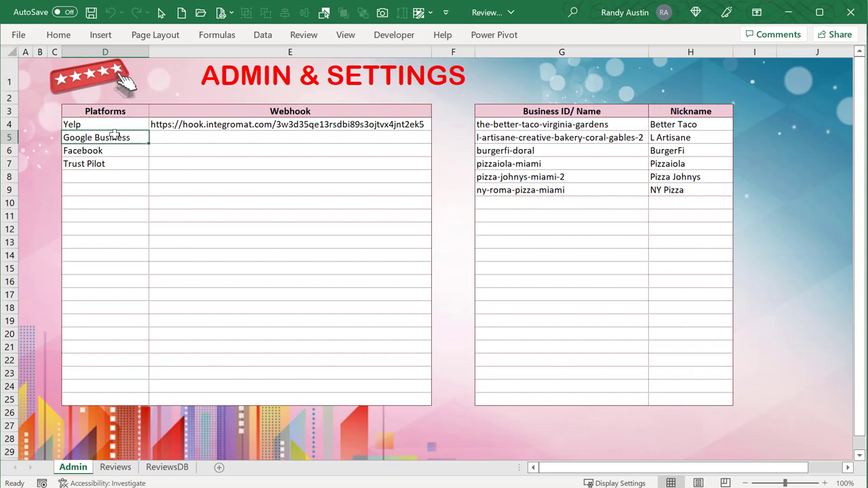
left_click(177, 138)
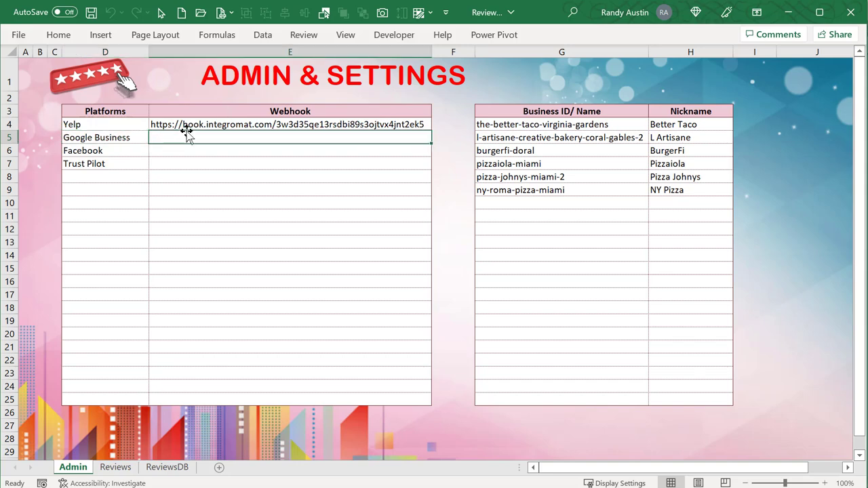
left_click(113, 151)
left_click(155, 166)
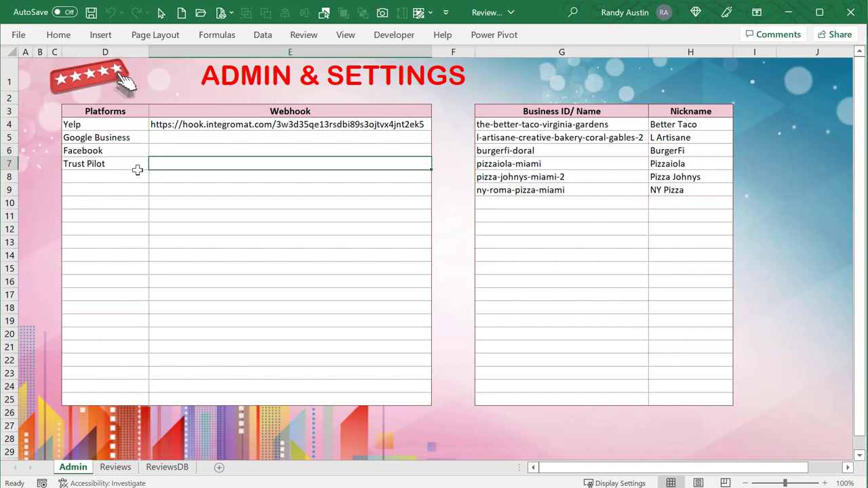
left_click_drag(122, 139, 117, 163)
left_click_drag(117, 165, 118, 165)
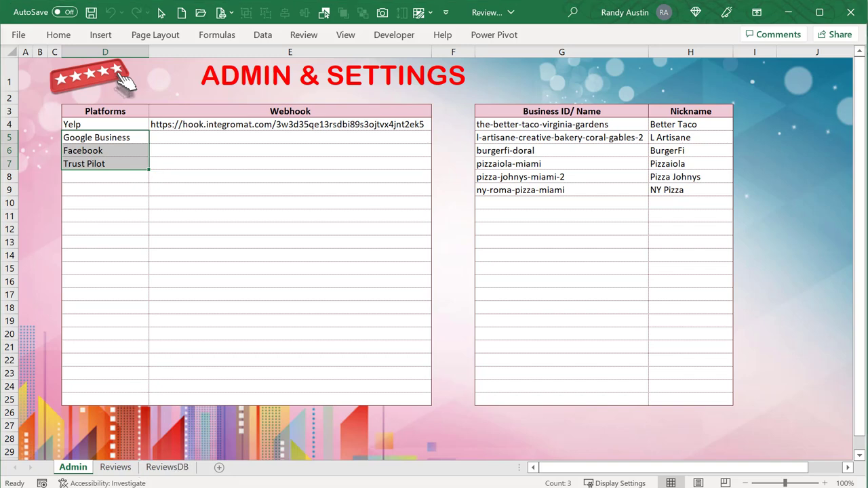
Compare the Test Reviews webhook address in Integromat with Yelp's webhook cell on the Admin sheet, and open the workbook's VBA editor
key("alt+Tab")
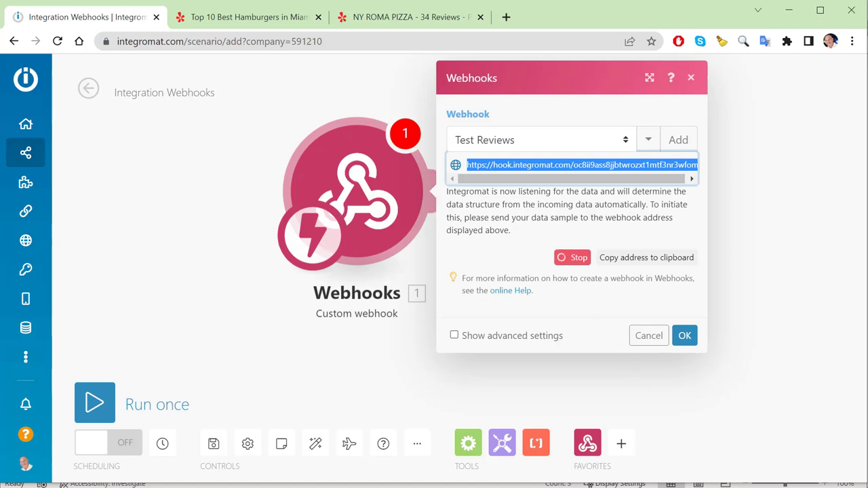
key("alt+Tab")
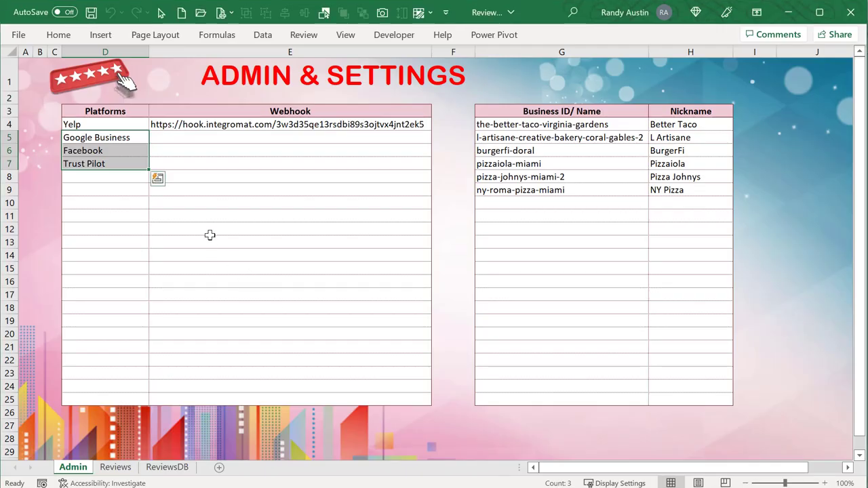
left_click(206, 122)
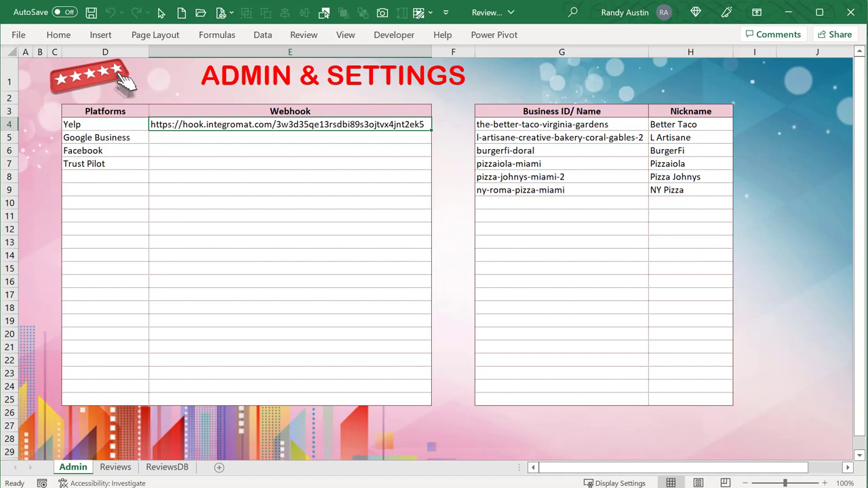
key("alt+F11")
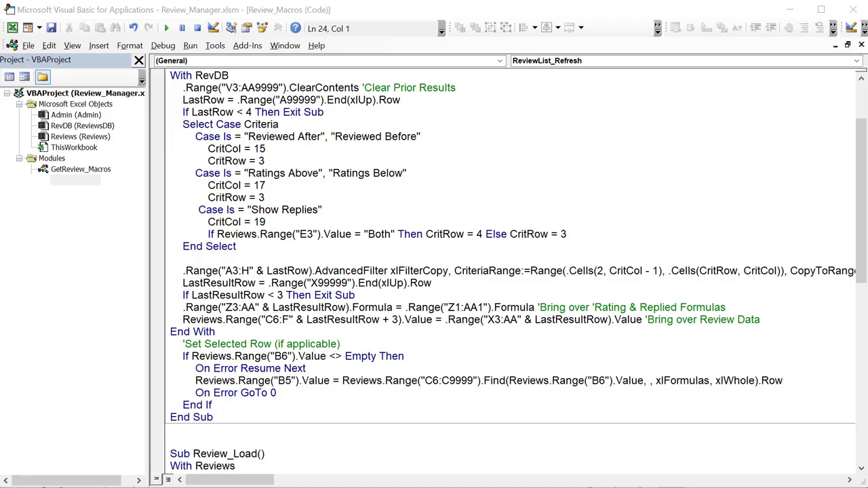
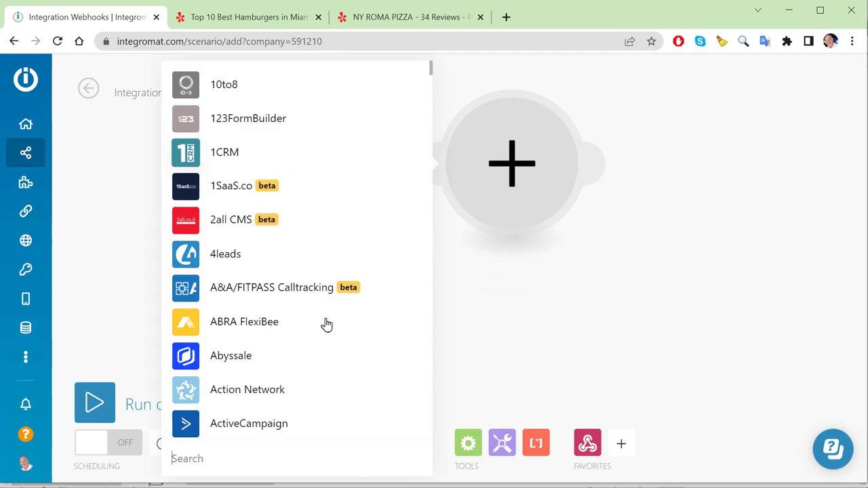
Search the Integromat apps for "yelp" and add a Yelp List Business Reviews module after the webhook
type("yelp")
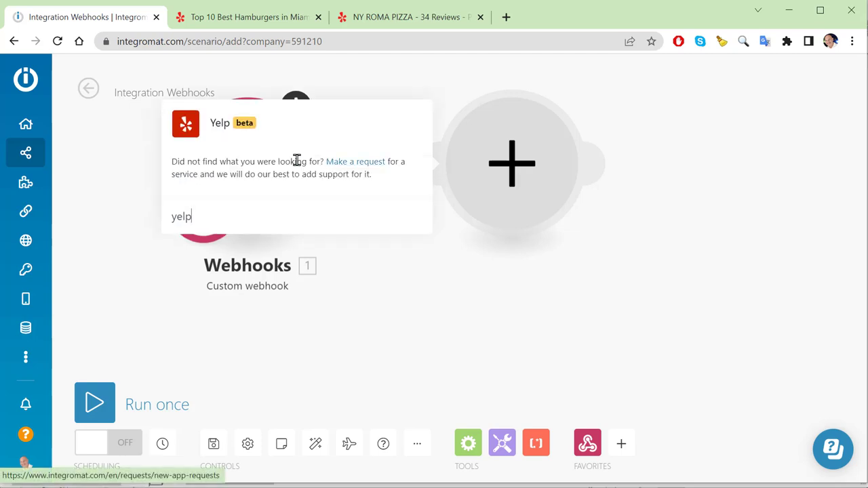
left_click(231, 130)
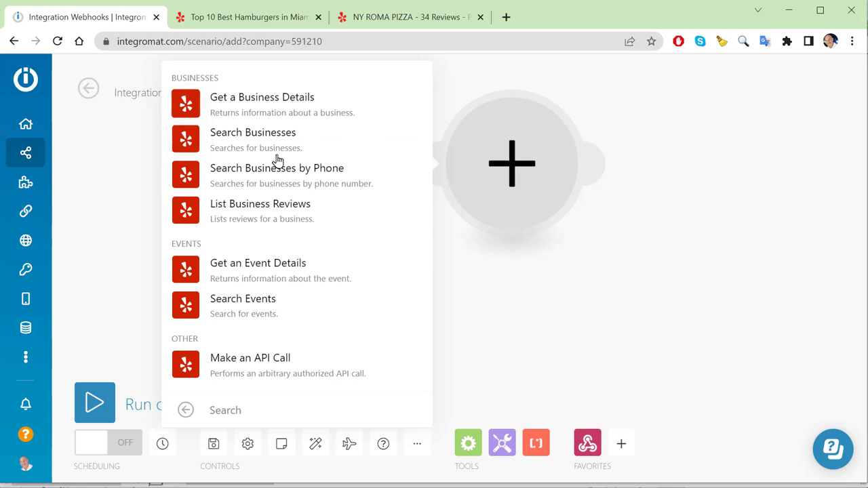
left_click(285, 223)
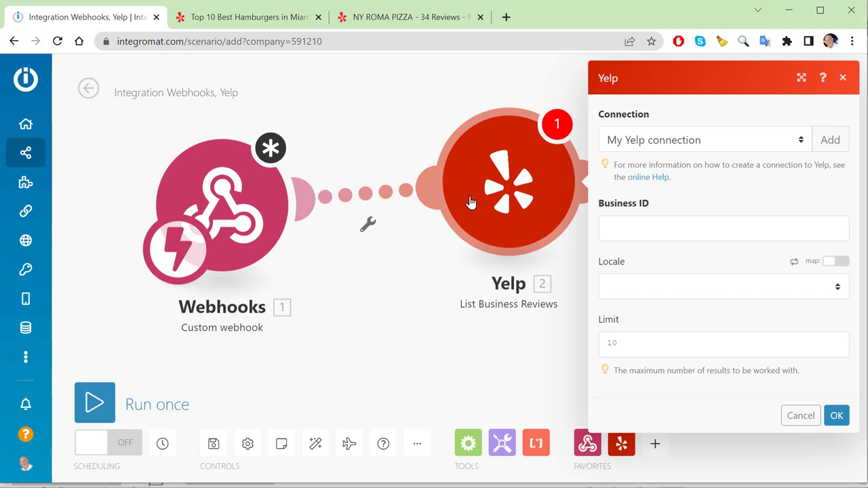
Set the Yelp module's locale to United States (English)
left_click(685, 226)
left_click(692, 296)
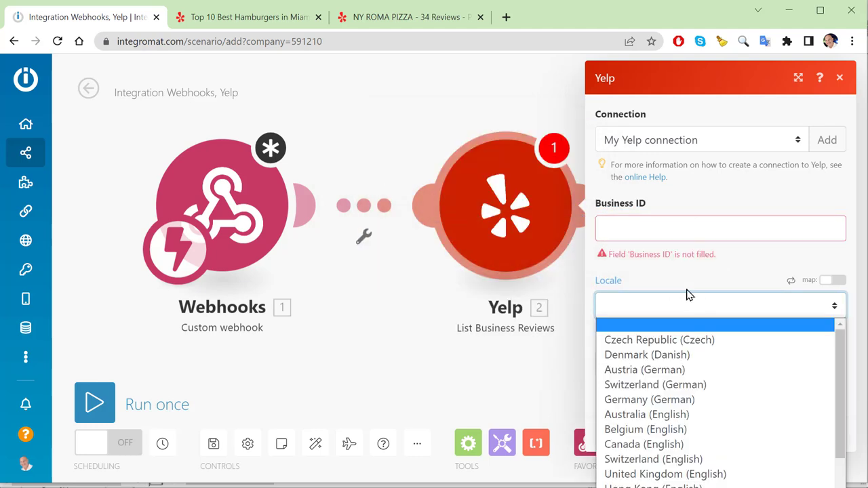
scroll(705, 478, "down", 8)
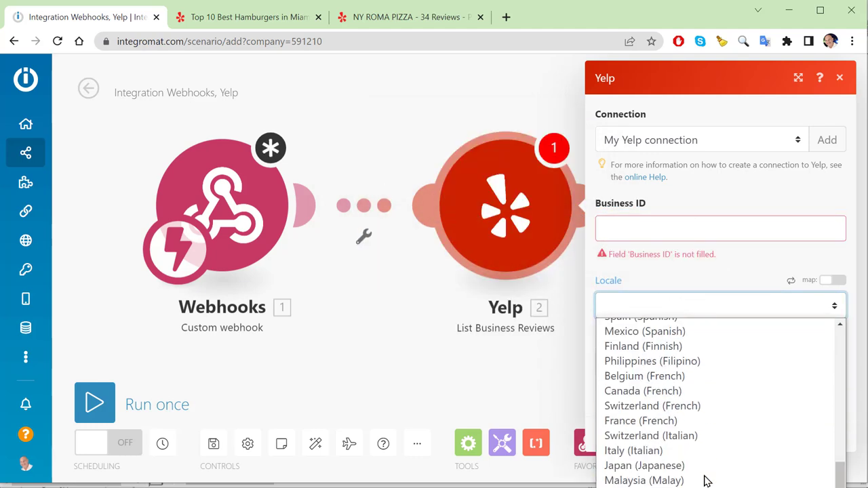
scroll(702, 474, "down", 1)
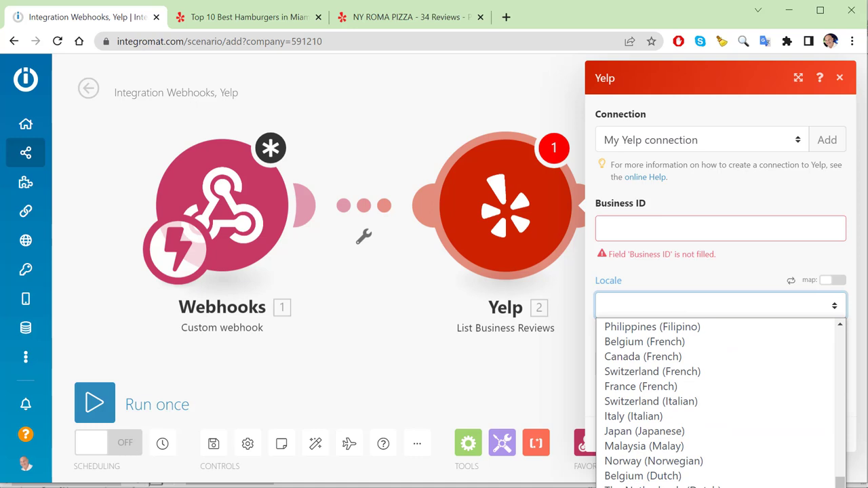
scroll(718, 406, "up", 4)
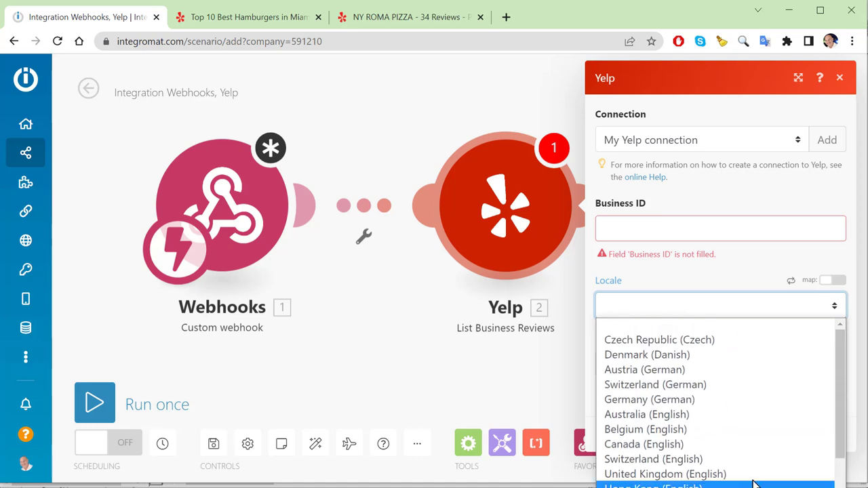
scroll(756, 472, "down", 2)
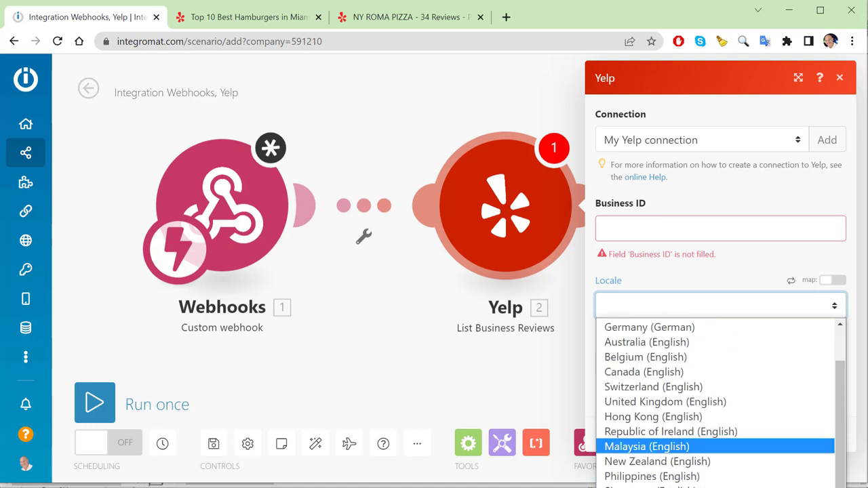
left_click(725, 444)
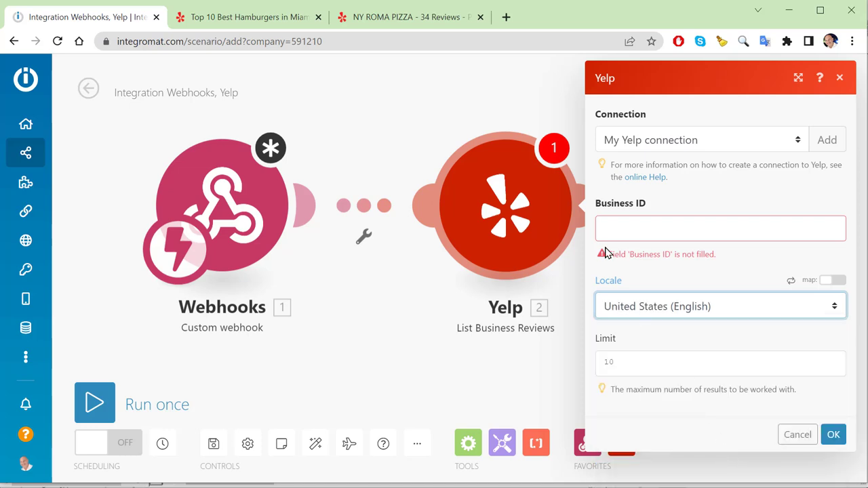
Open the Pizzaiola business page from the Yelp search results and select the ID "pizzaiola-miami" in its web address
left_click(618, 225)
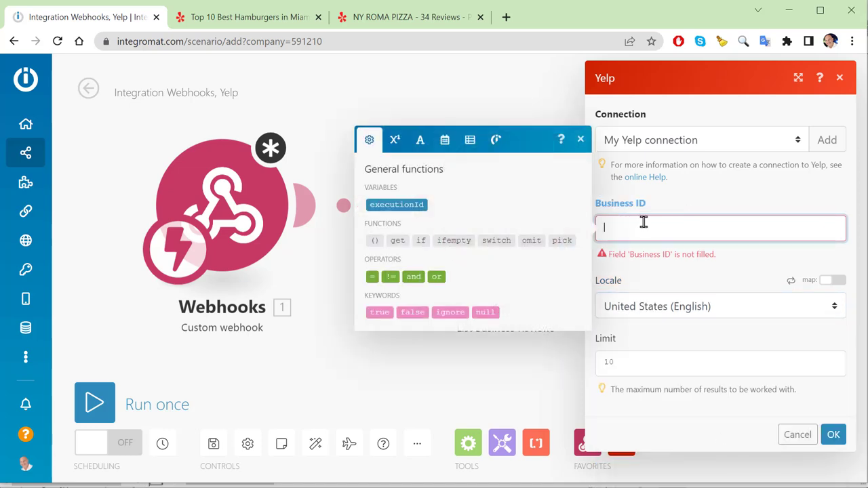
left_click(242, 17)
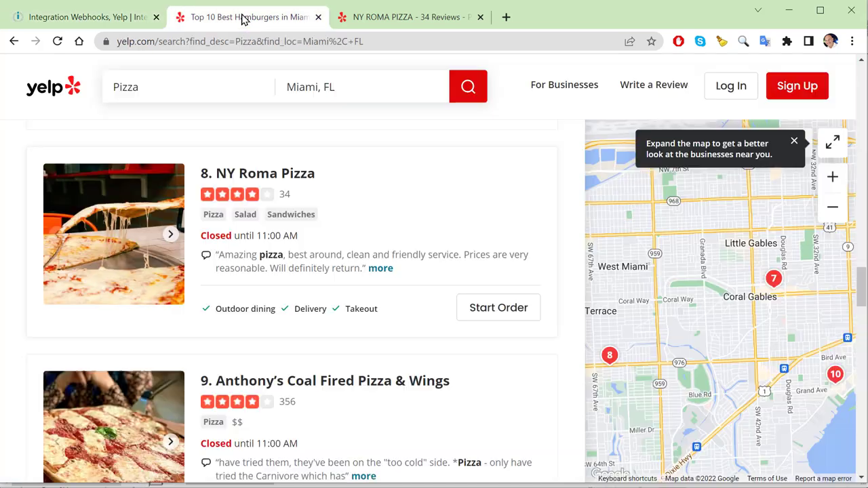
scroll(305, 366, "down", 7)
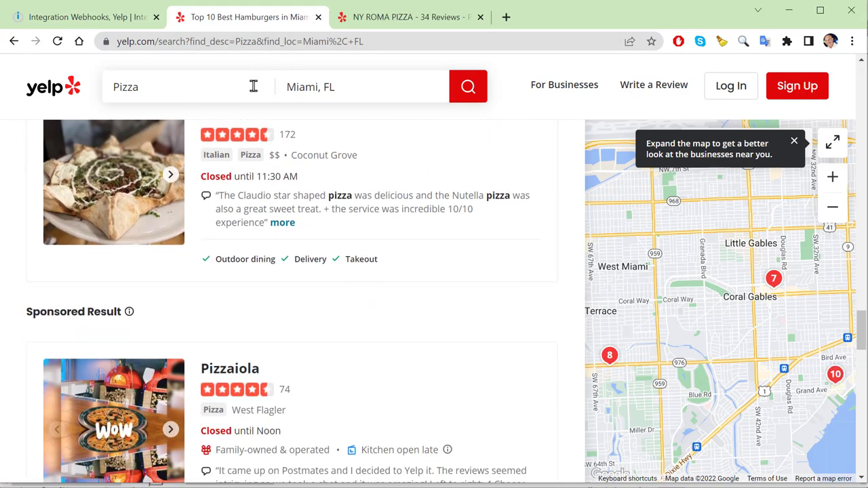
left_click(233, 370)
left_click(231, 46)
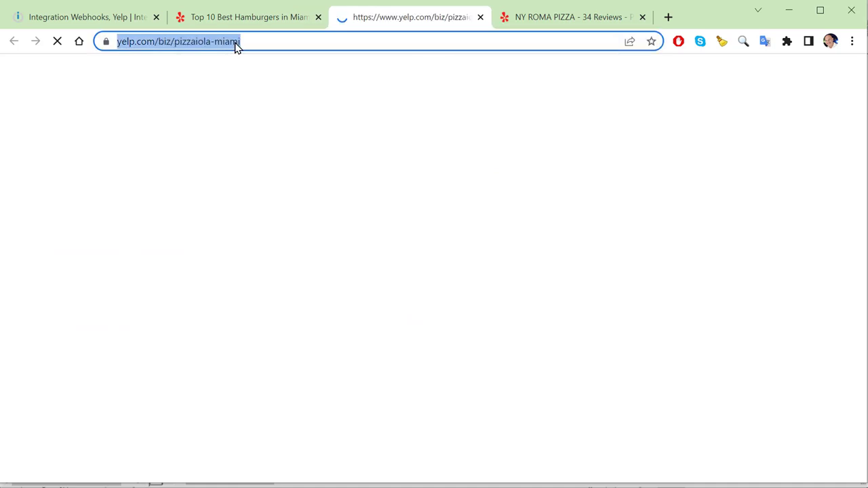
left_click_drag(307, 42, 228, 46)
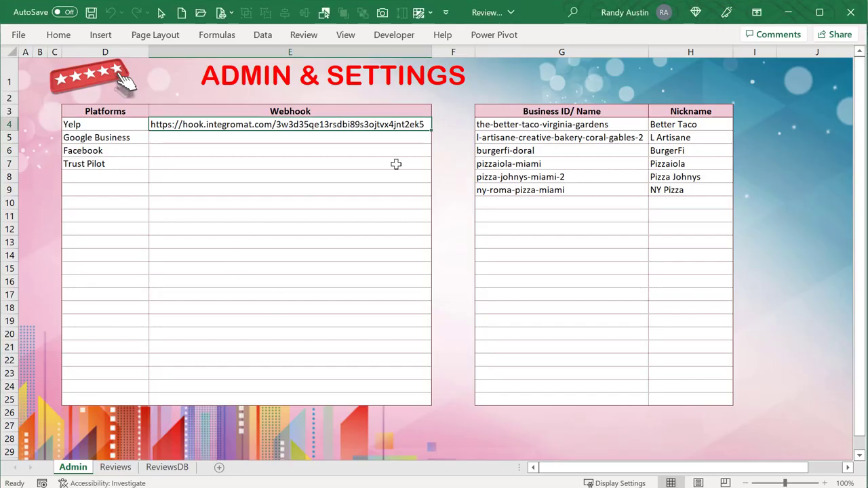
Examine the business IDs listed on the Admin sheet in Excel and switch back to the browser
left_click(497, 124)
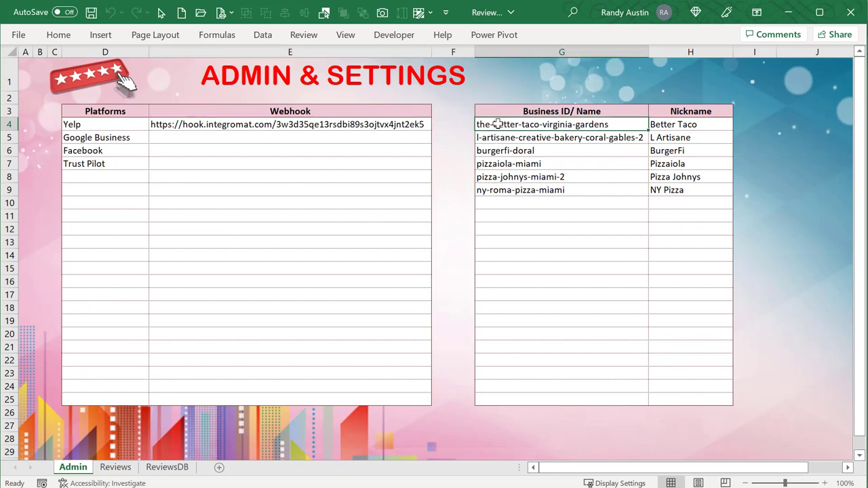
left_click(539, 178)
left_click(552, 188)
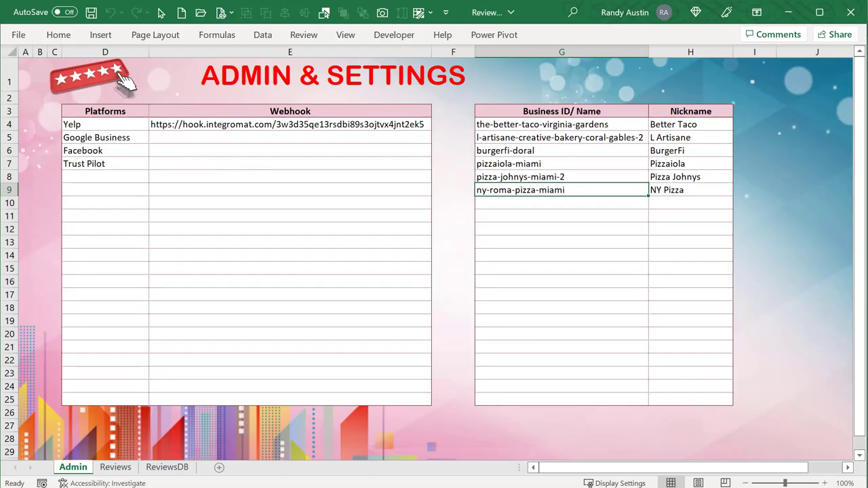
key("alt+Tab")
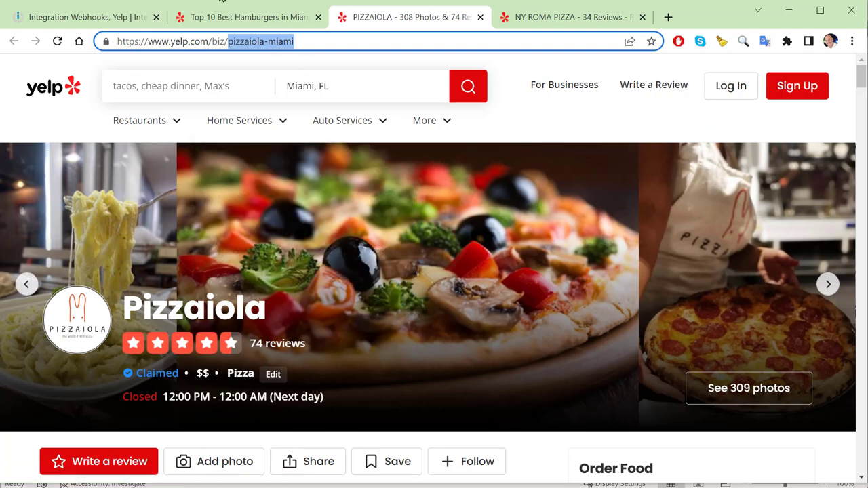
Return to the Yelp module settings in Integromat and select the value of its result limit
left_click(105, 19)
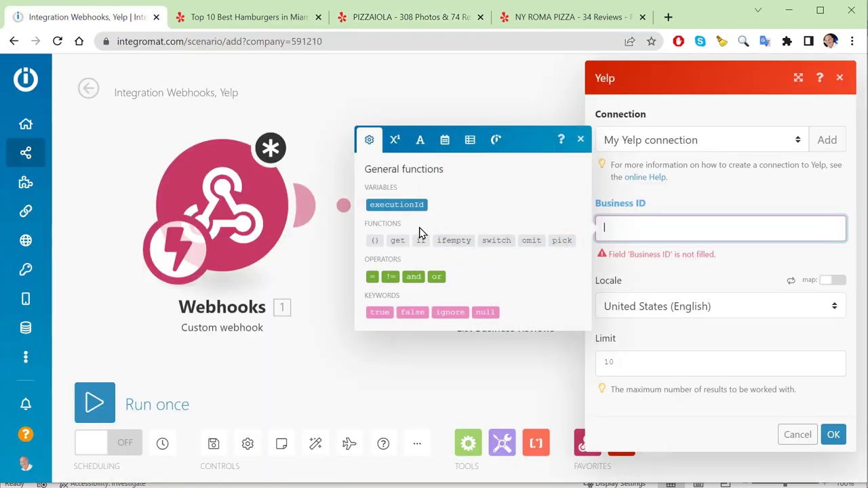
left_click(698, 371)
left_click_drag(699, 371, 595, 344)
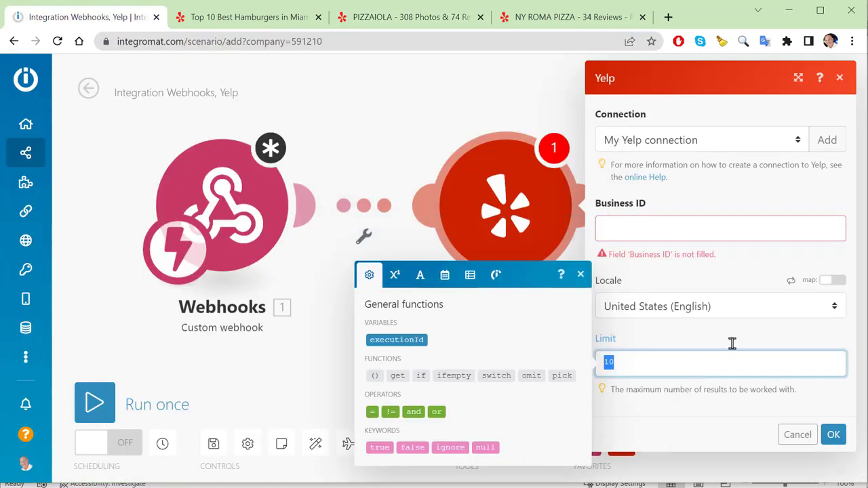
Examine the sample Yelp review text and its /c/ and /r/ separators in Notepad++, repositioning the window for reading
left_click(291, 360)
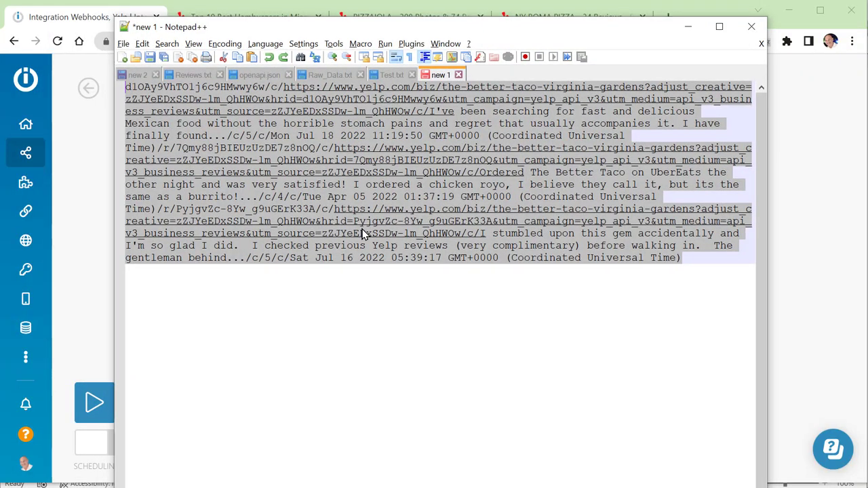
left_click(360, 330)
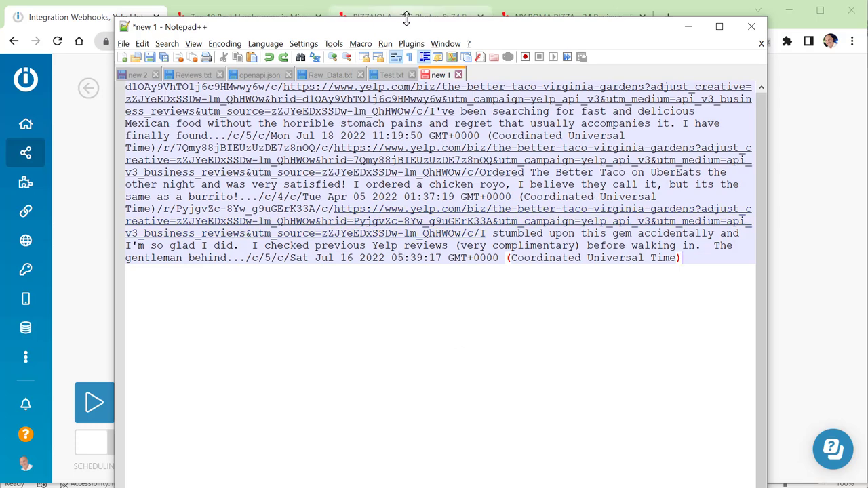
mouse_move(406, 19)
left_mouse_down()
mouse_move(441, 248)
mouse_move(431, 4)
mouse_move(422, 13)
left_mouse_up()
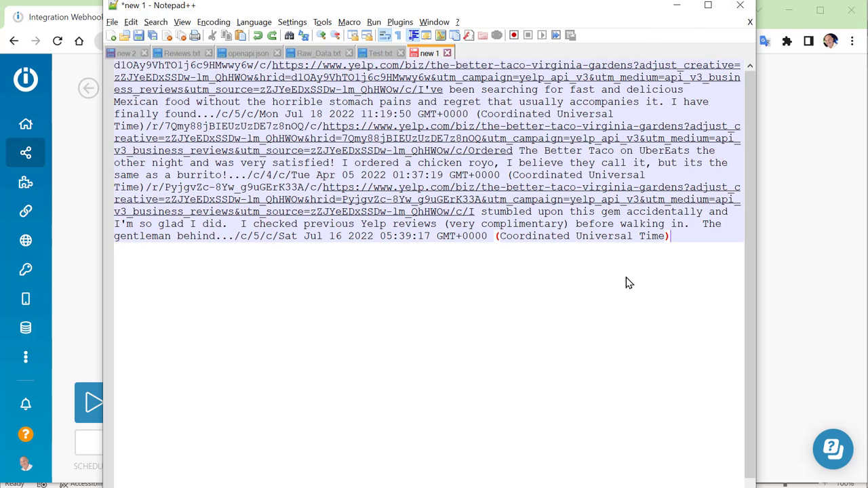
Return to the browser, leave the new scenario without saving it, and open the existing Yelp Reviews scenario
left_click(678, 6)
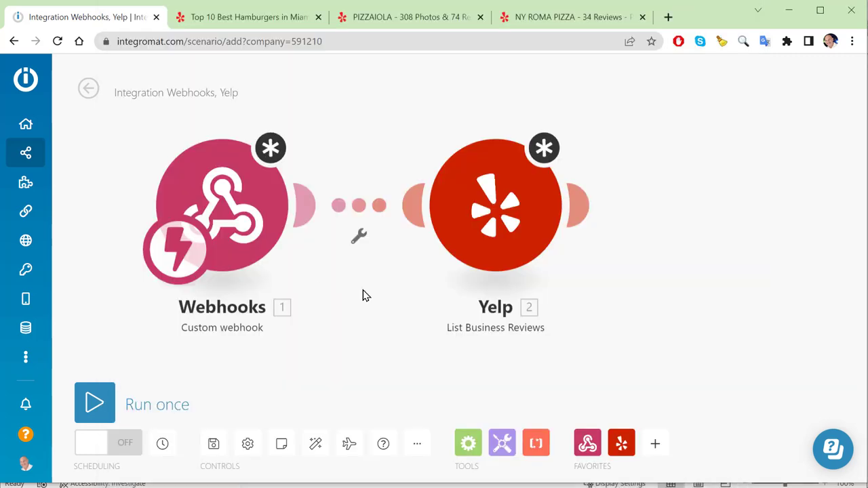
left_click(505, 197)
left_click(417, 127)
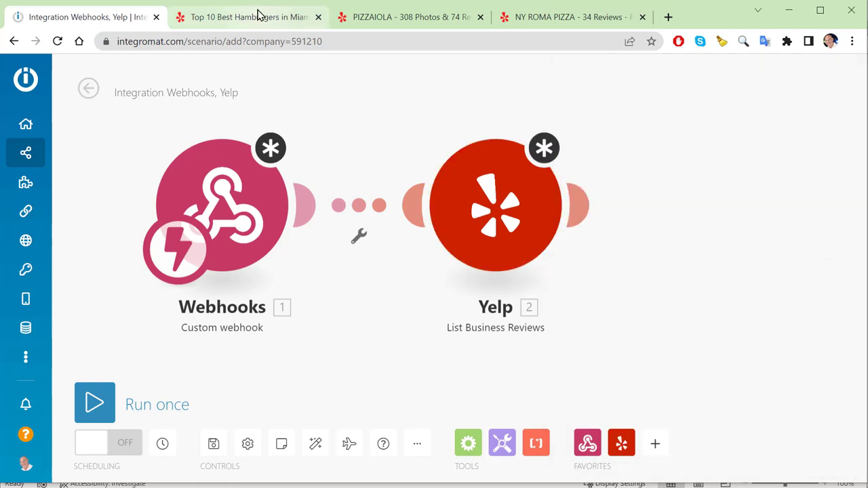
left_click(50, 163)
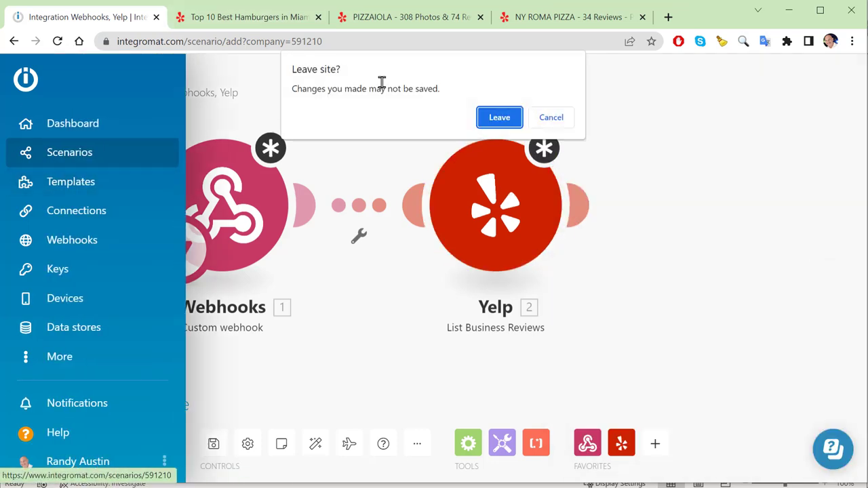
left_click(512, 117)
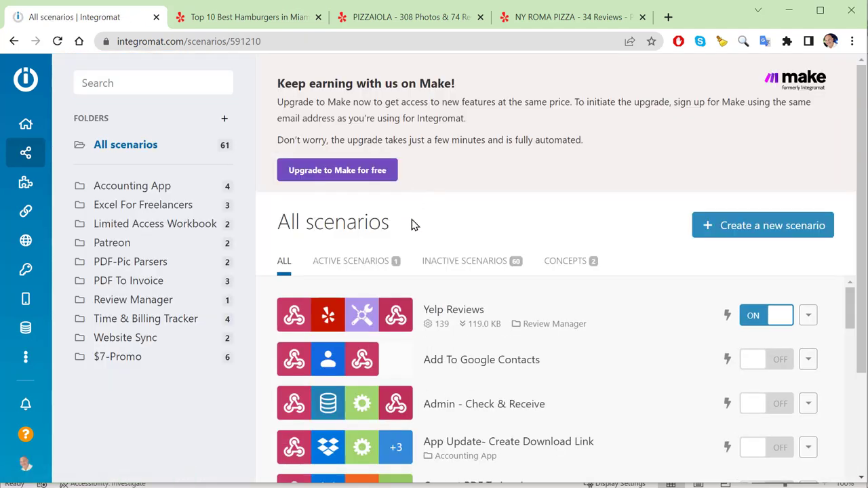
left_click(400, 315)
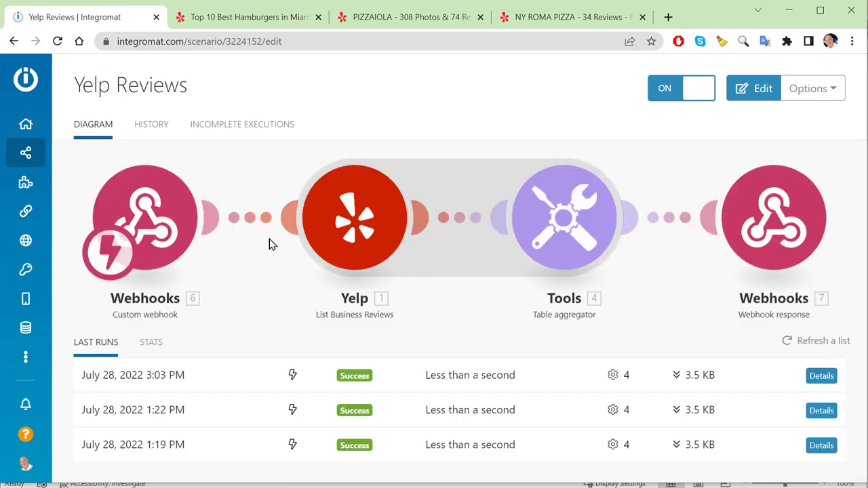
Examine the Business ID mapping and result limit in the Yelp module of the Yelp Reviews scenario
left_click(359, 225)
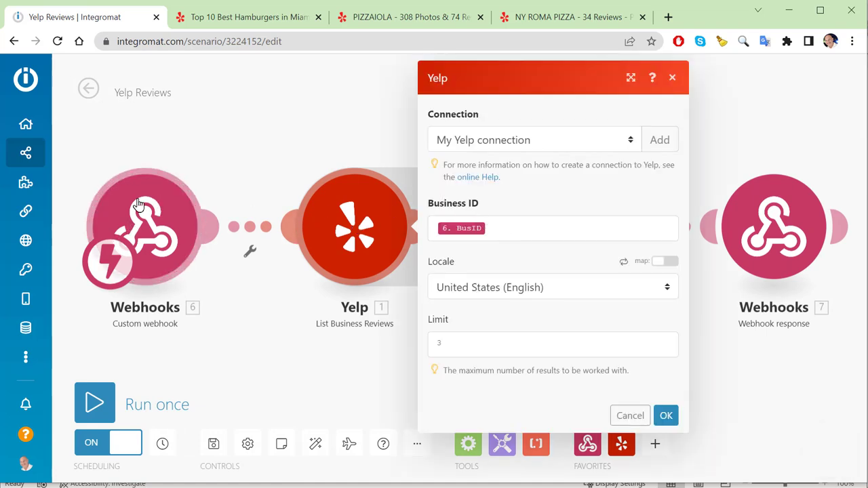
left_click(508, 227)
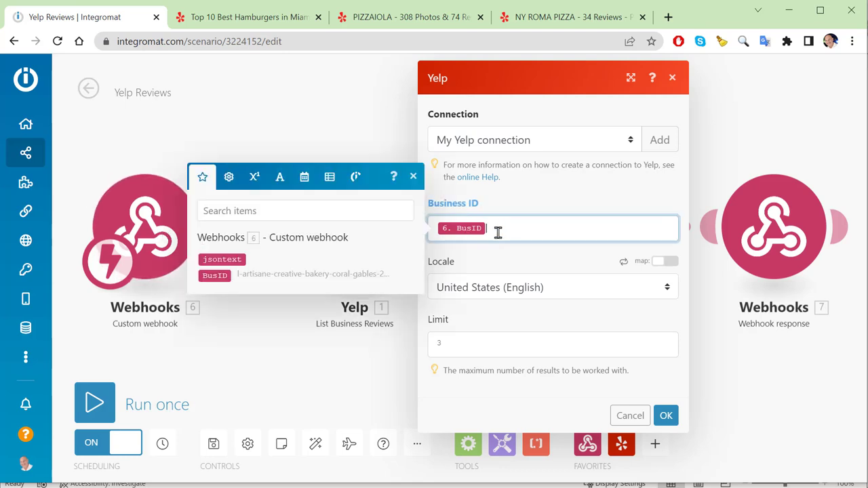
left_click(518, 347)
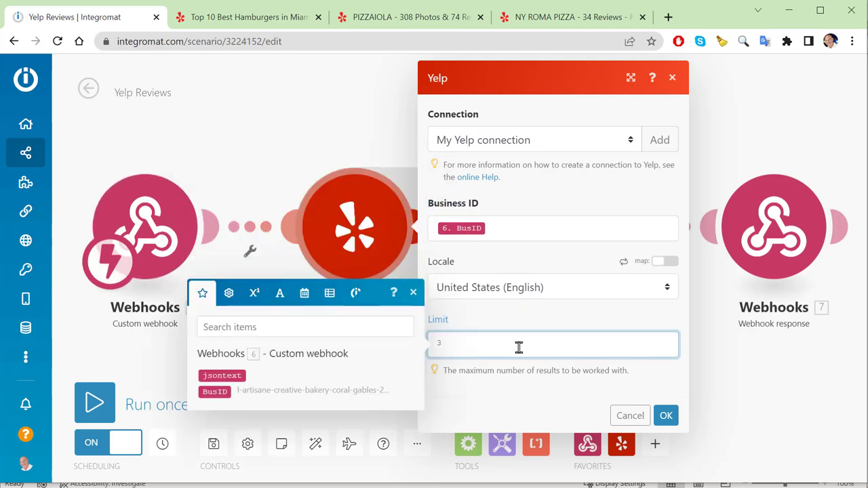
left_click(302, 154)
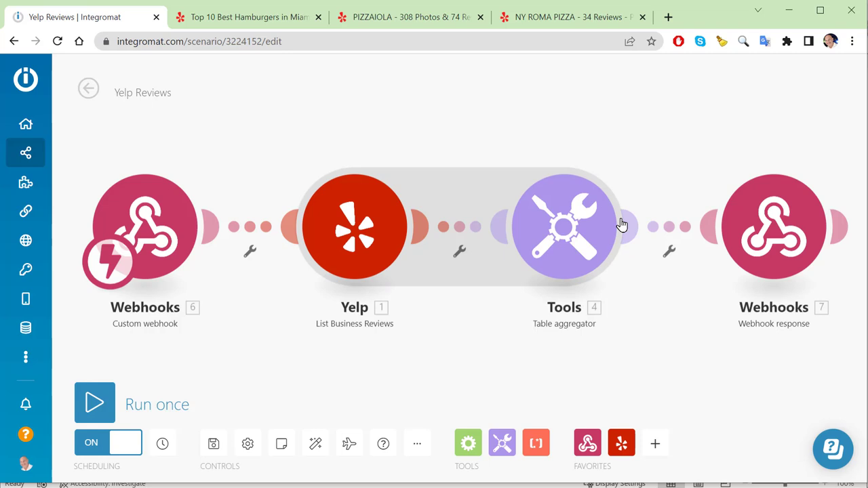
Examine the Table aggregator's source module, its full list of aggregated fields, and its separator settings
left_click(564, 221)
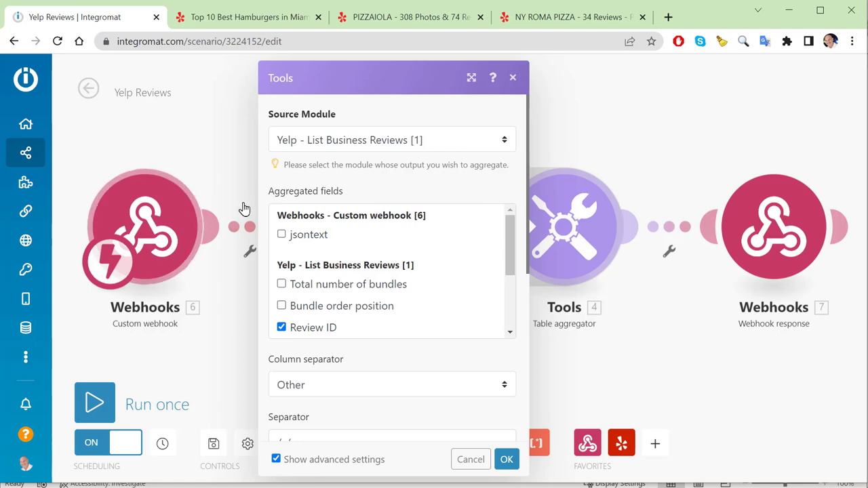
left_click_drag(508, 240, 506, 263)
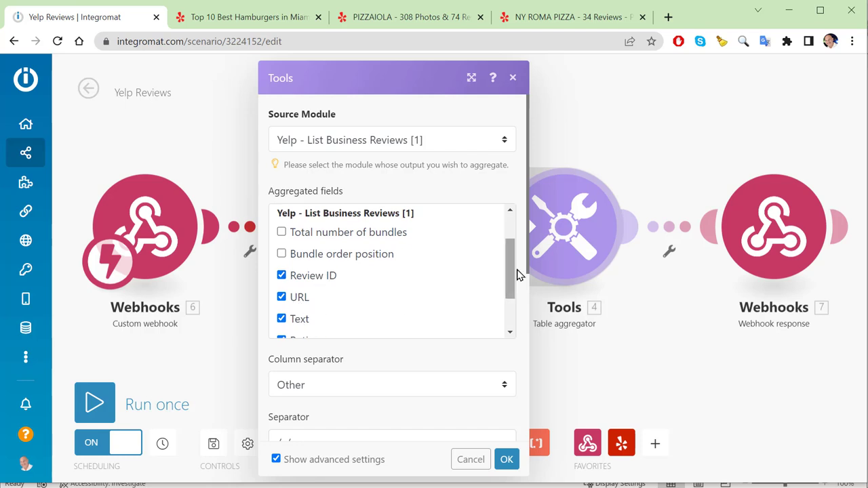
left_click_drag(509, 275, 510, 296)
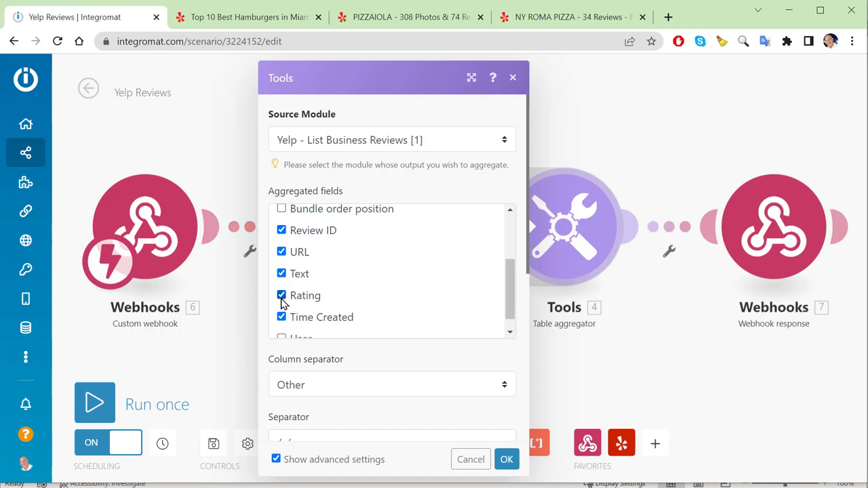
left_click_drag(508, 290, 508, 299)
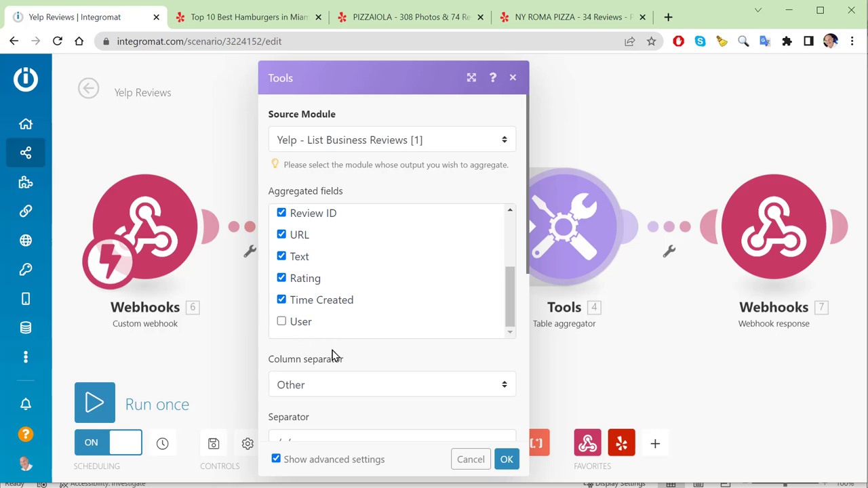
left_click(244, 370)
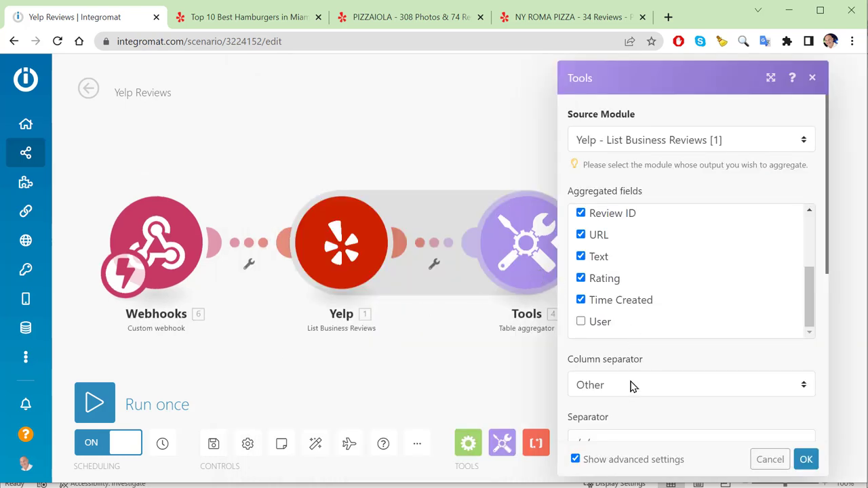
scroll(637, 360, "down", 2)
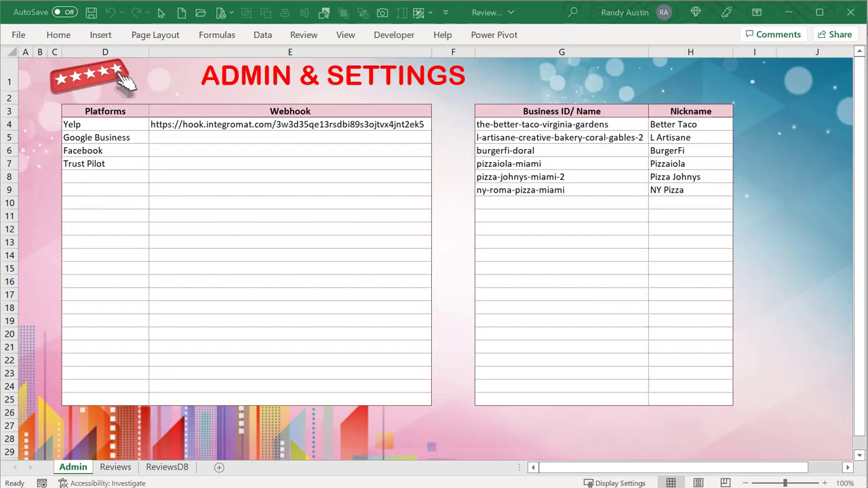
Review the Review ID through Date & Time columns on the ReviewsDB sheet in Excel and return to Integromat
left_click(167, 467)
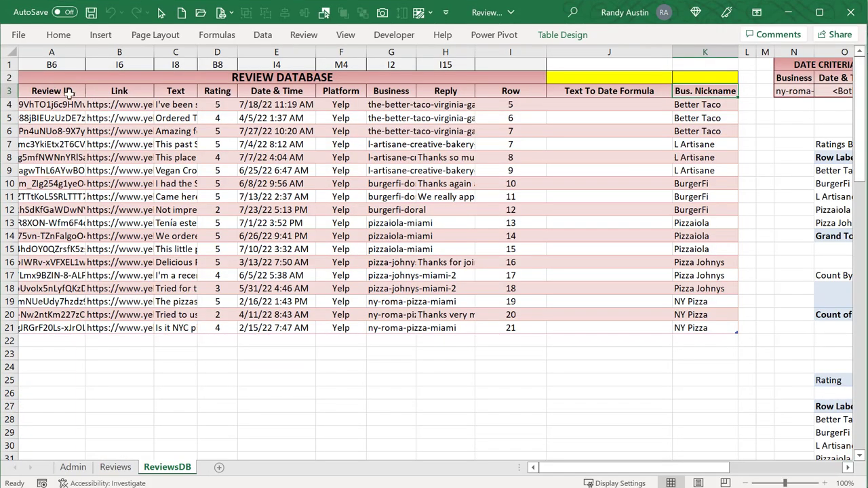
left_click(73, 145)
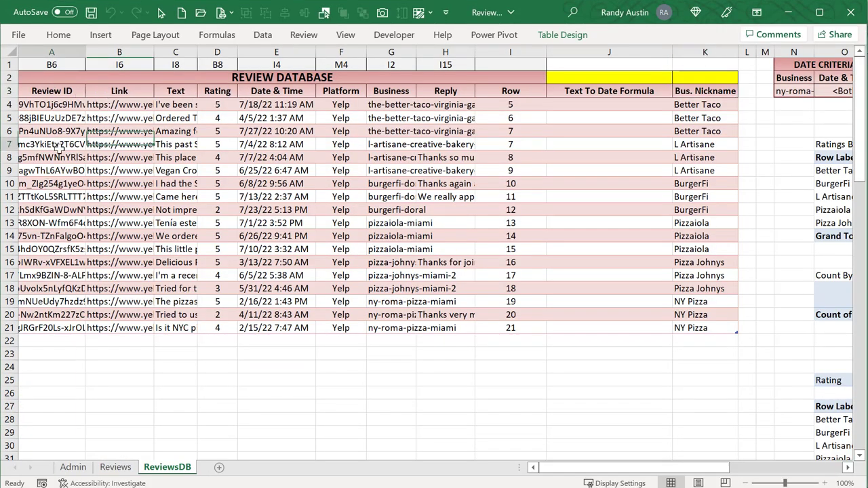
left_click(113, 146)
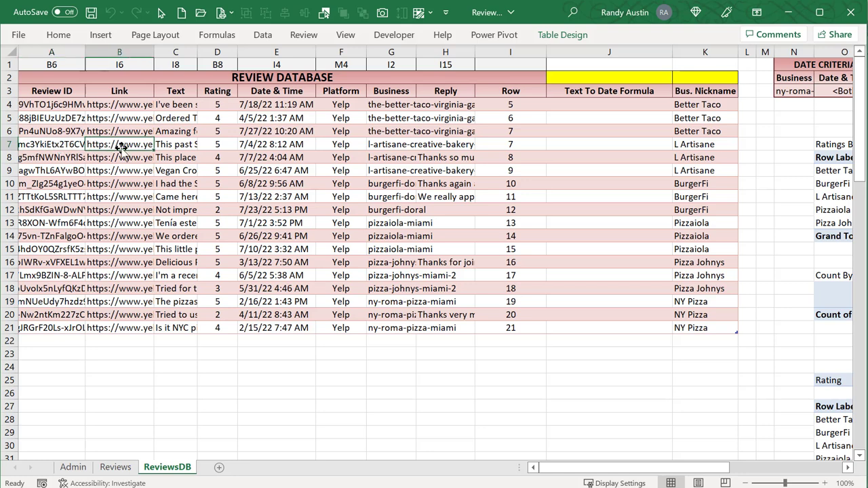
left_click(193, 143)
left_click_drag(54, 145, 296, 179)
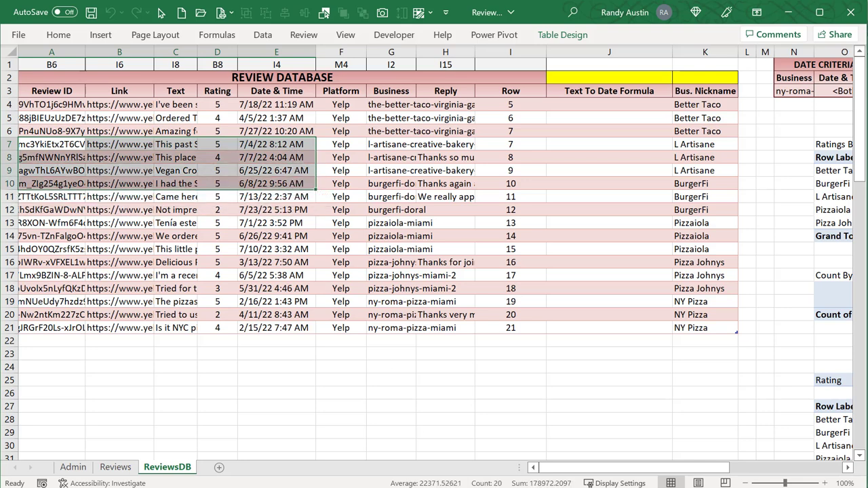
key("alt+Tab")
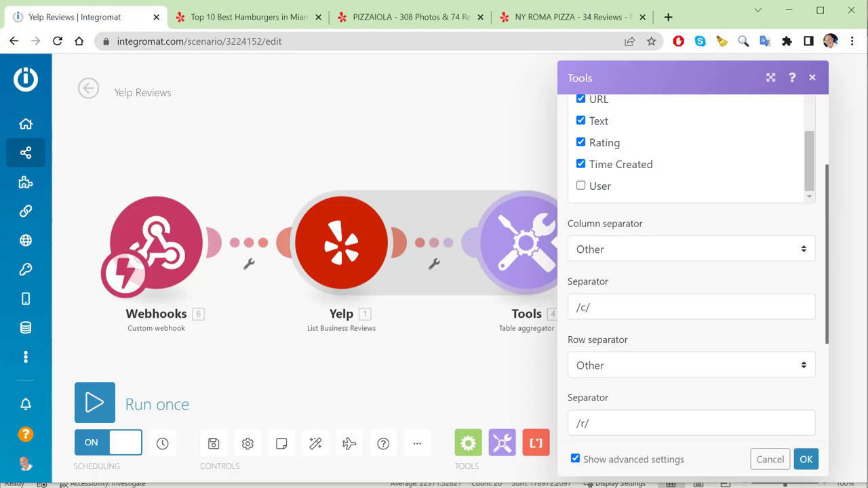
Examine the Table aggregator's column separator options and select its custom column separator text
left_click(633, 311)
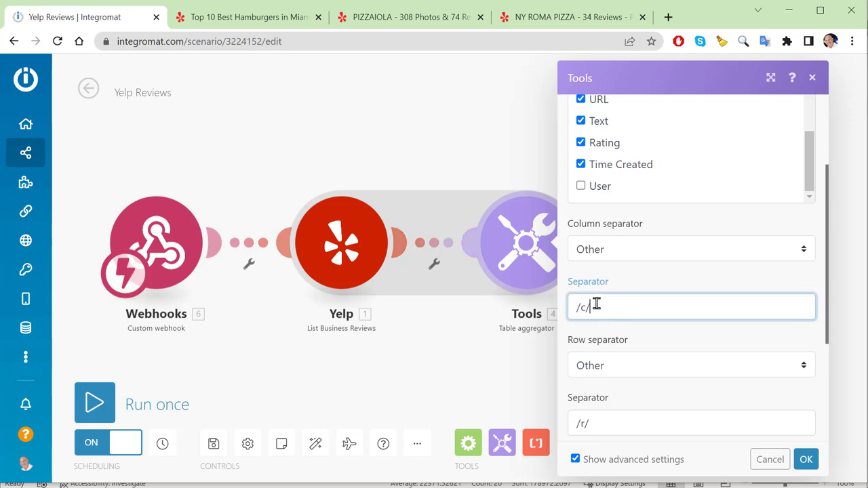
left_click_drag(595, 305, 559, 309)
left_click(640, 346)
left_click(617, 248)
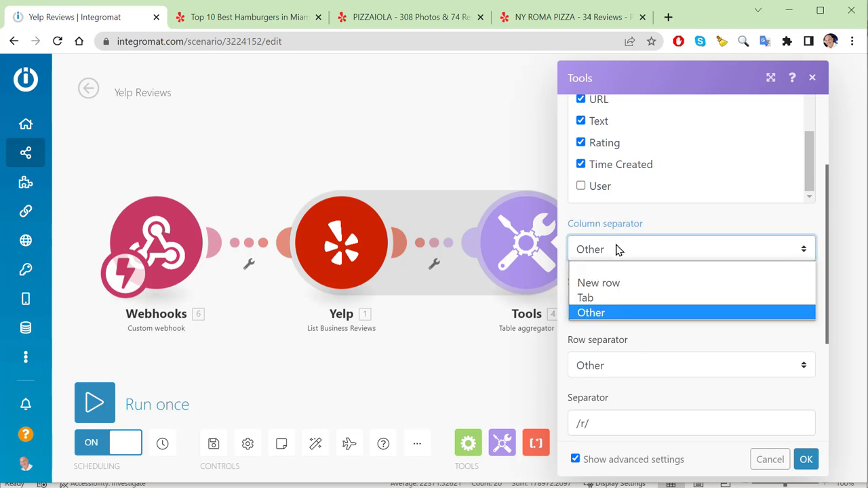
left_click(617, 249)
left_click(597, 305)
left_click_drag(597, 304, 569, 305)
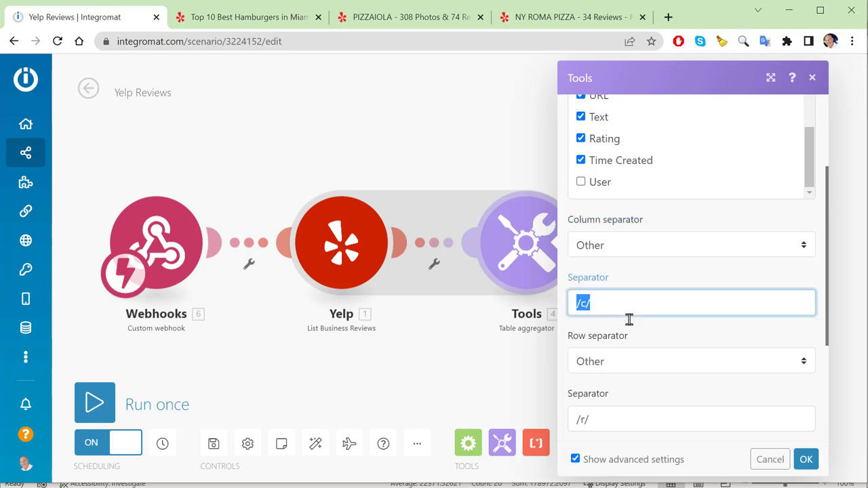
Examine the Table aggregator's custom row separator and remaining options, and accept the module settings
scroll(629, 319, "down", 2)
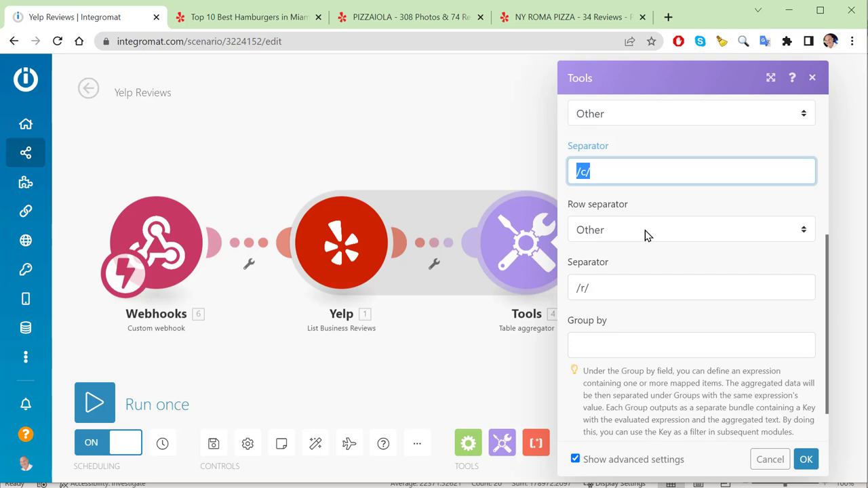
left_click(592, 290)
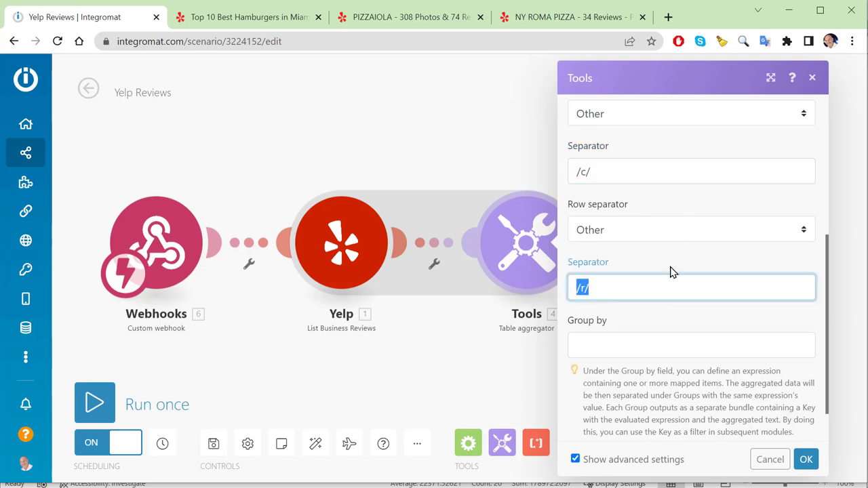
scroll(707, 265, "up", 2)
scroll(705, 266, "down", 2)
scroll(719, 278, "down", 1)
scroll(738, 283, "up", 6)
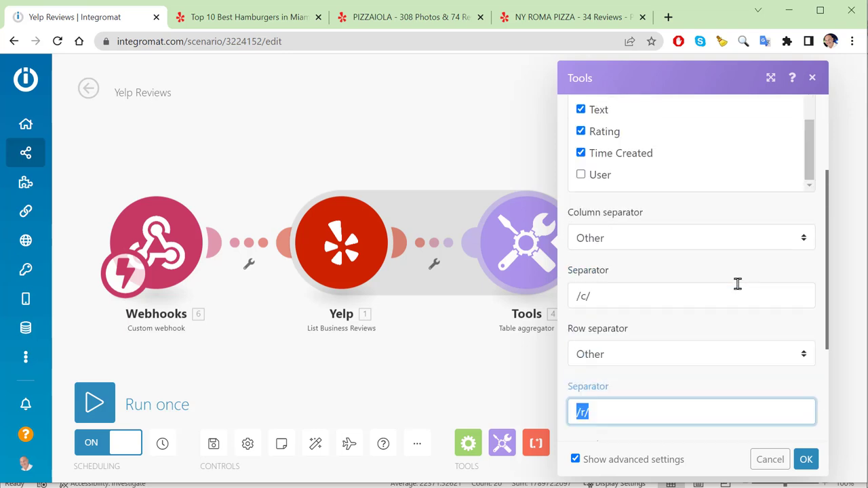
left_click(806, 459)
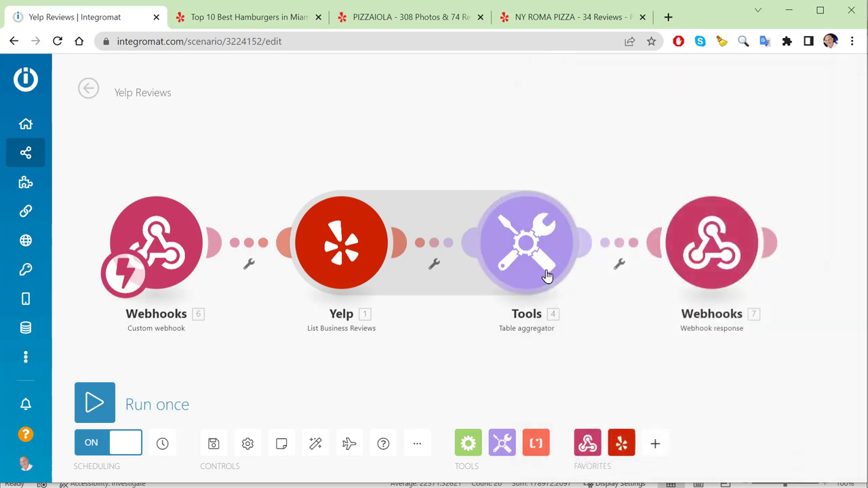
Add an extra Table aggregator module from Tools to the scenario, and delete that module
left_click(500, 442)
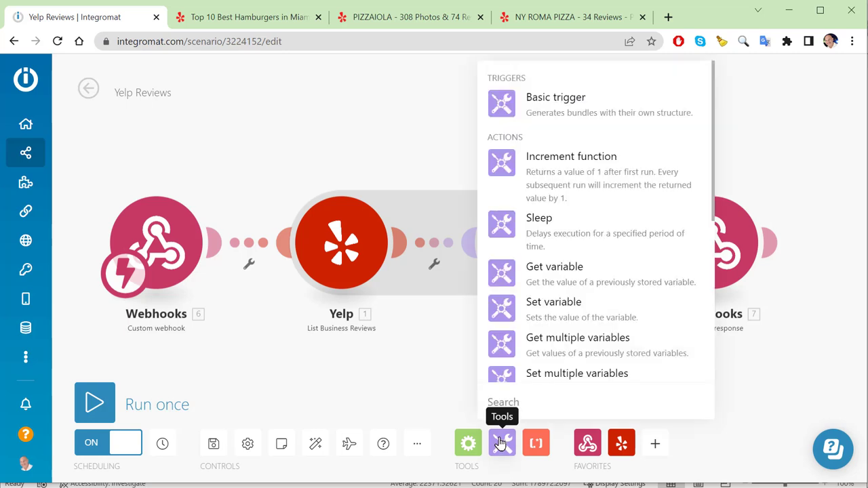
scroll(612, 279, "down", 4)
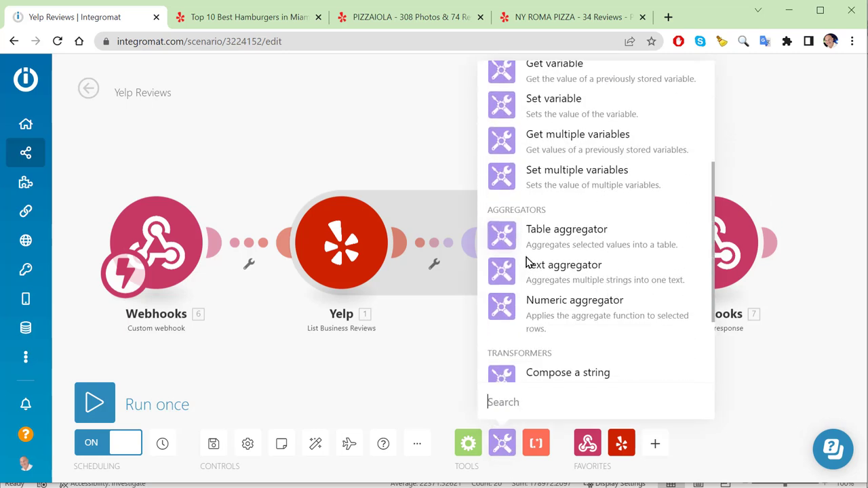
left_click(554, 234)
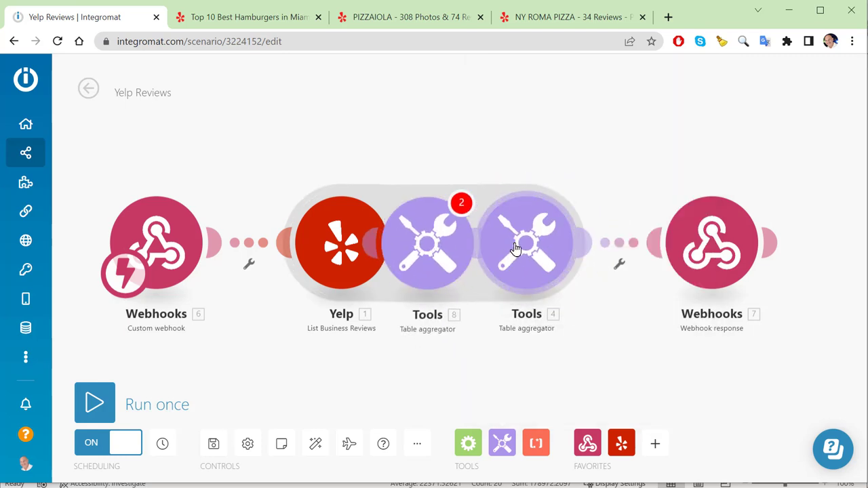
right_click(448, 242)
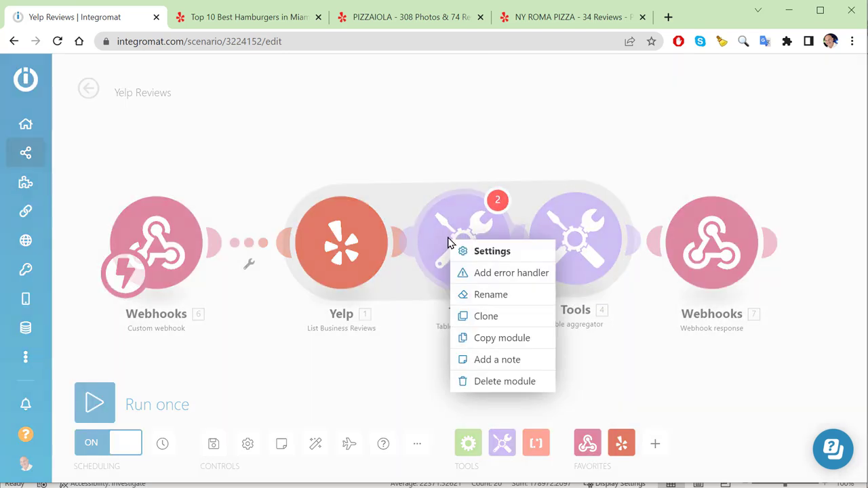
left_click(511, 381)
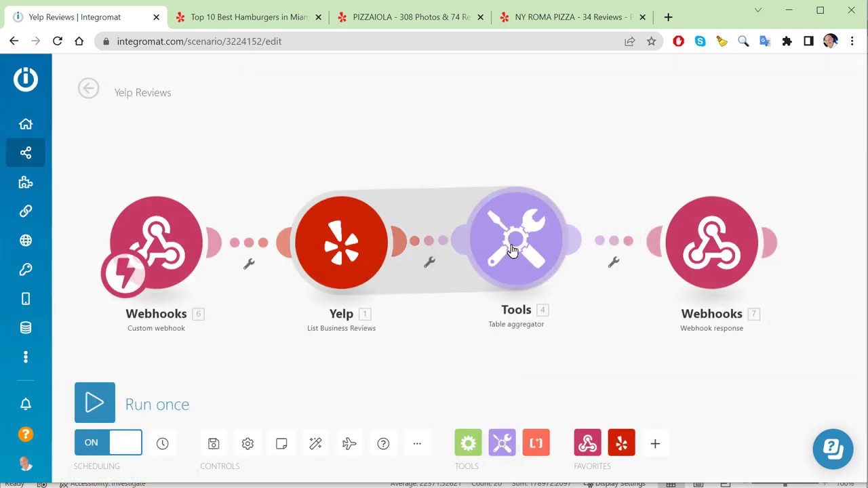
Reposition the Table aggregator and Webhook response modules, start adding a Webhooks module after the response to view its actions, and cancel it
mouse_move(523, 250)
left_mouse_down()
mouse_move(522, 235)
mouse_move(526, 259)
left_mouse_up()
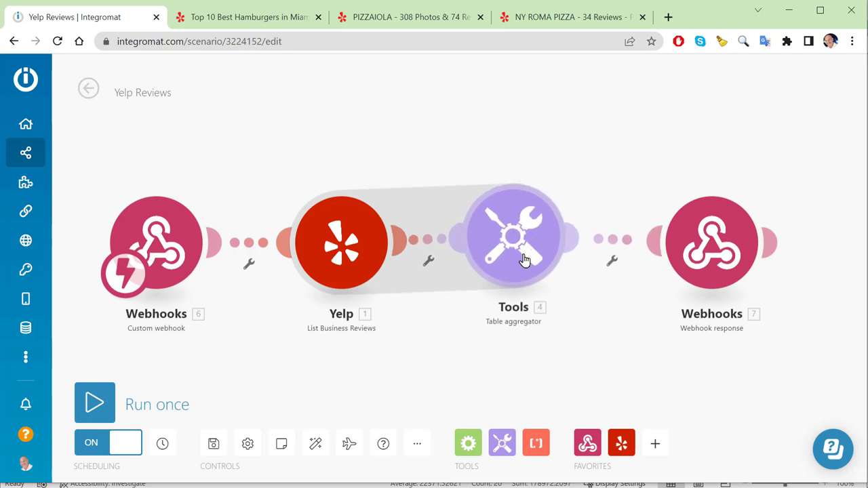
left_click_drag(713, 267, 695, 265)
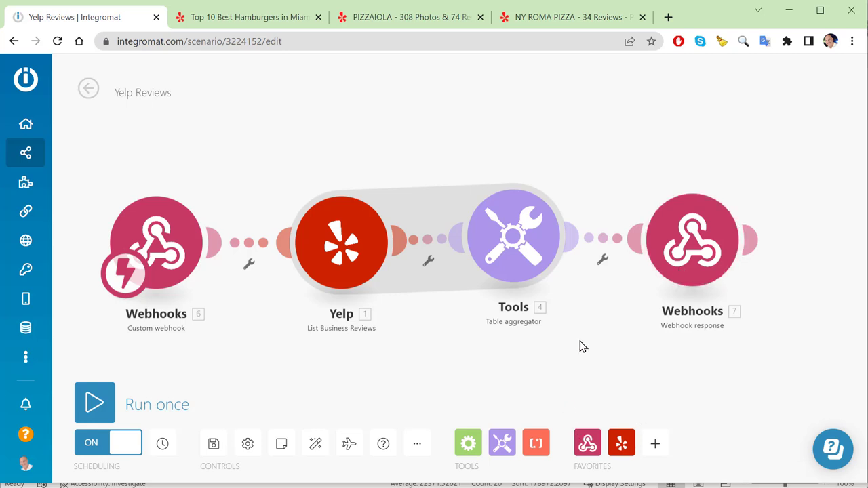
left_click(751, 239)
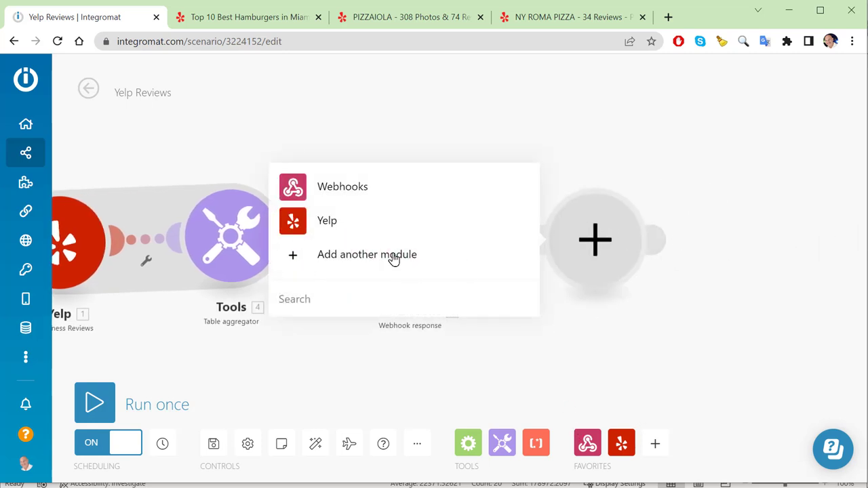
left_click(343, 197)
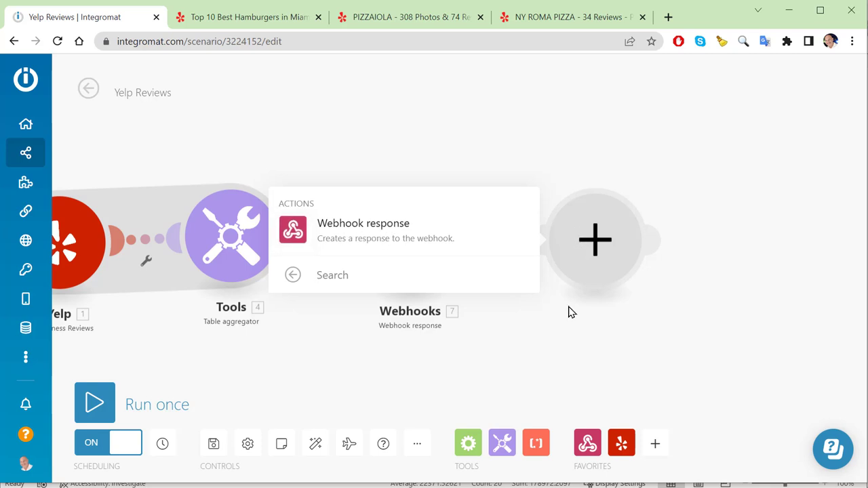
left_click(555, 332)
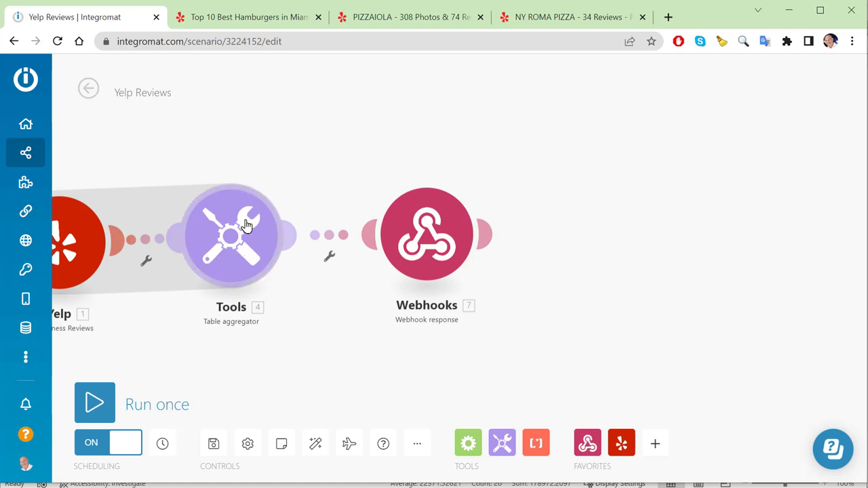
Examine how the Webhook response module's Body maps to the Table aggregator's text, and accept the module settings
left_click(442, 239)
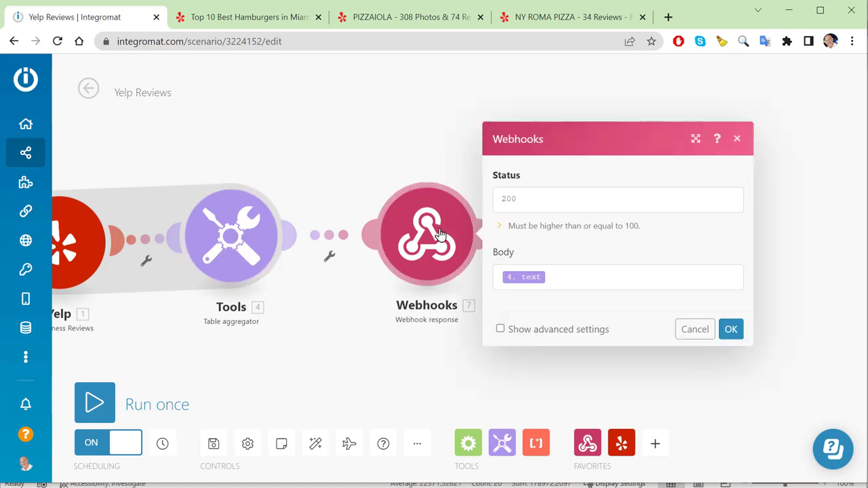
left_click(600, 274)
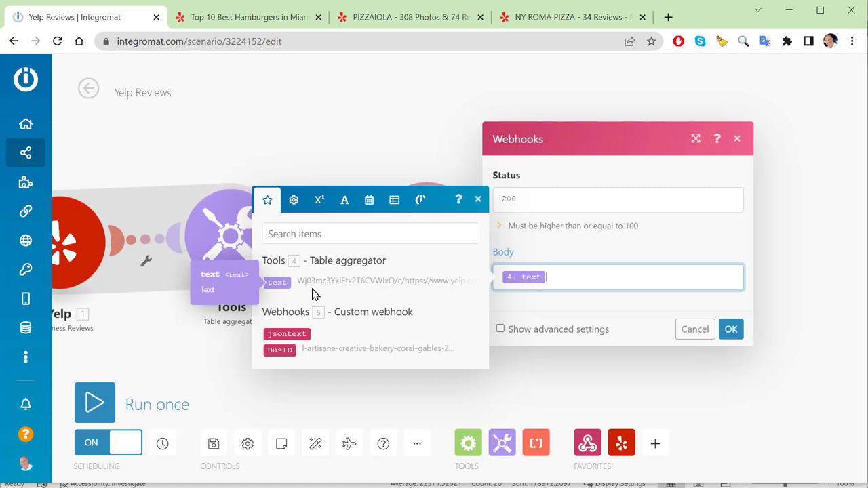
left_click_drag(278, 278, 595, 282)
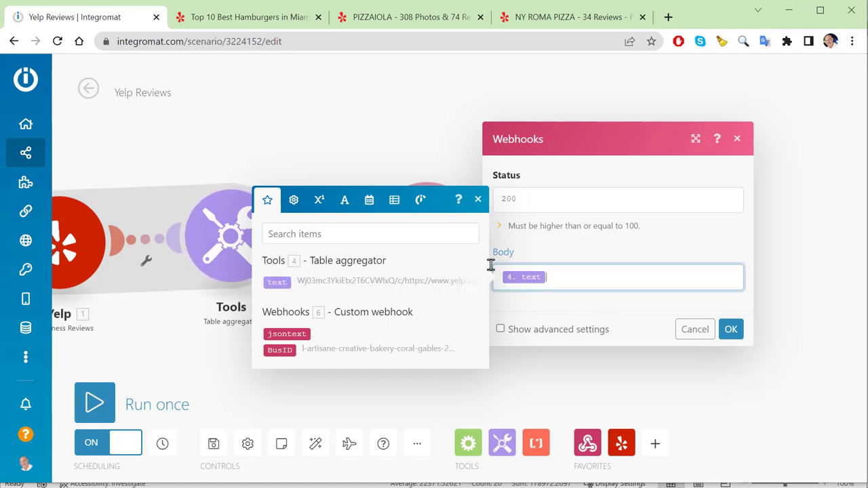
left_click(730, 329)
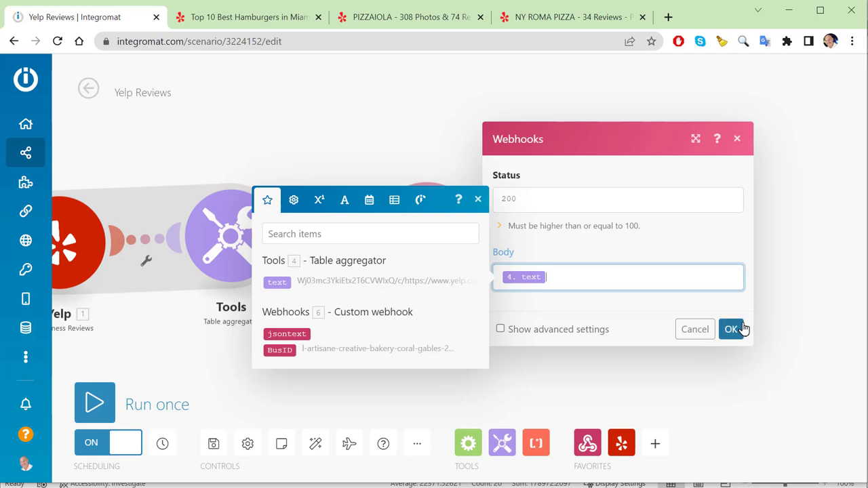
left_click(743, 328)
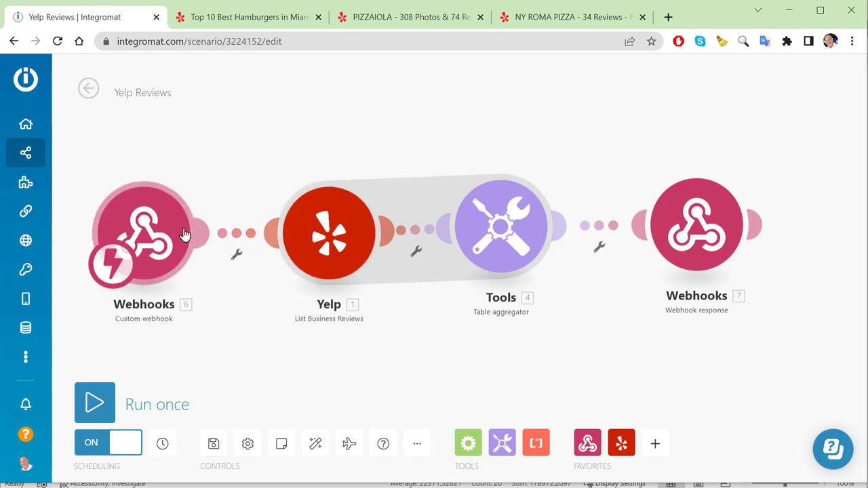
Leave the scenario editor, discarding the unsaved changes, and open the Yelp Reviews scenario's run history
left_click_drag(171, 236, 168, 219)
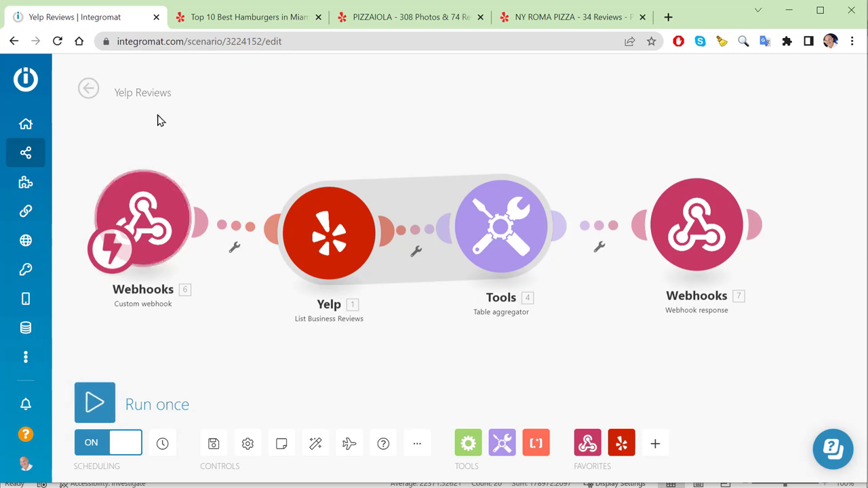
left_click(87, 89)
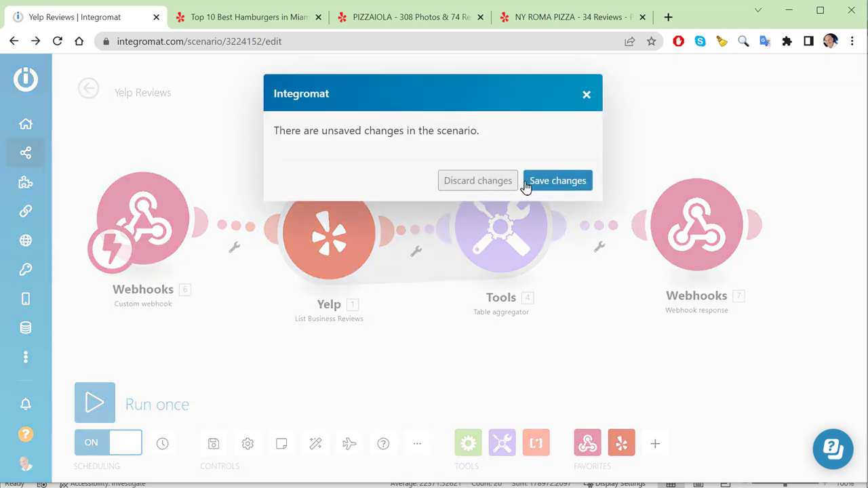
left_click(488, 180)
left_click(156, 124)
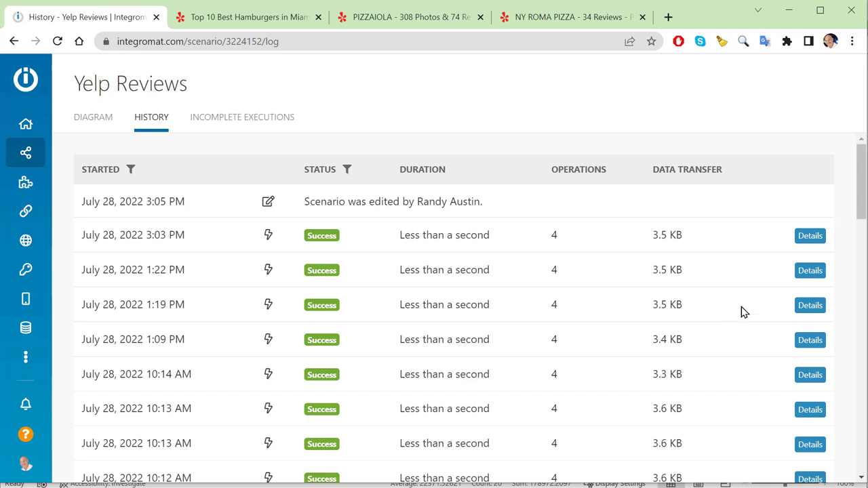
Open the details of the July 28, 2022 3:03 PM run and inspect the BusID received by the custom webhook
left_click(810, 238)
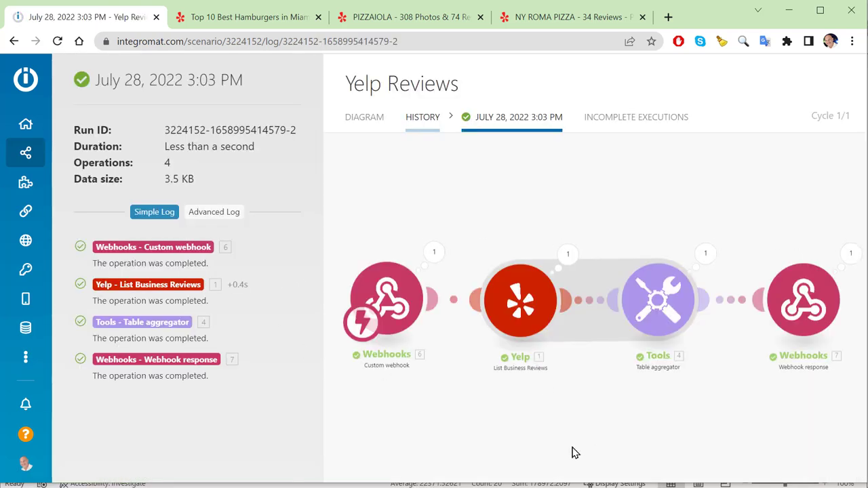
left_click(432, 257)
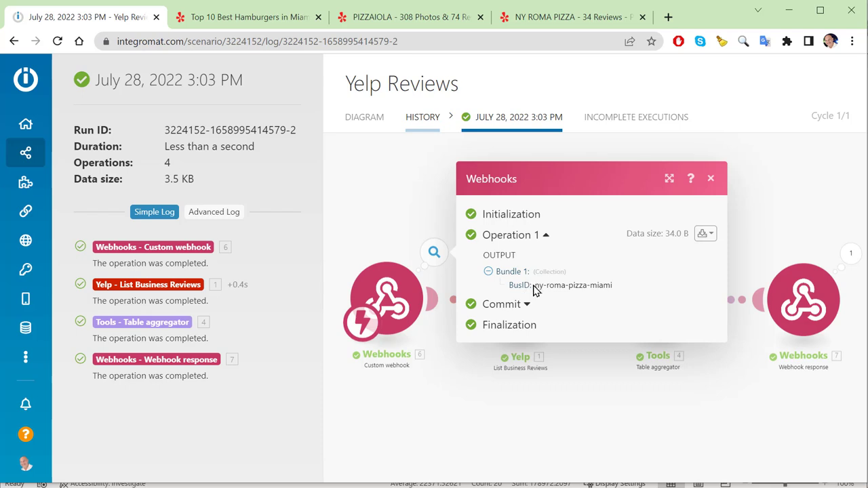
left_click_drag(610, 288, 547, 291)
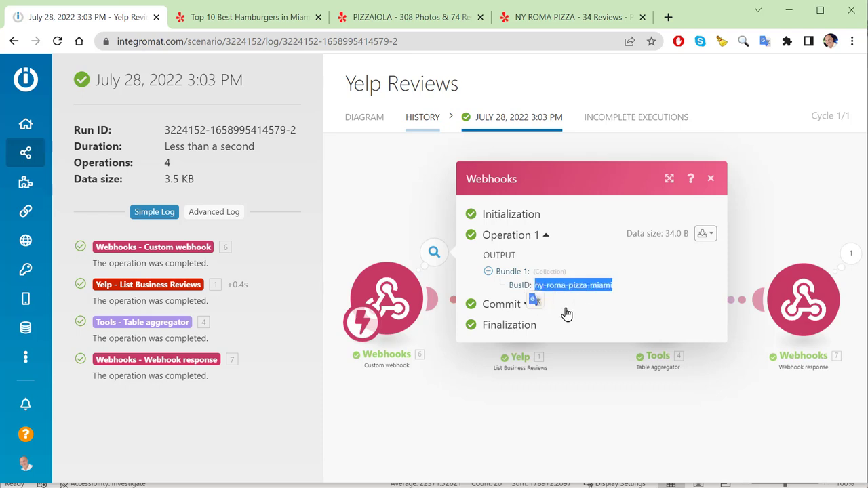
left_click(539, 301)
left_click(356, 214)
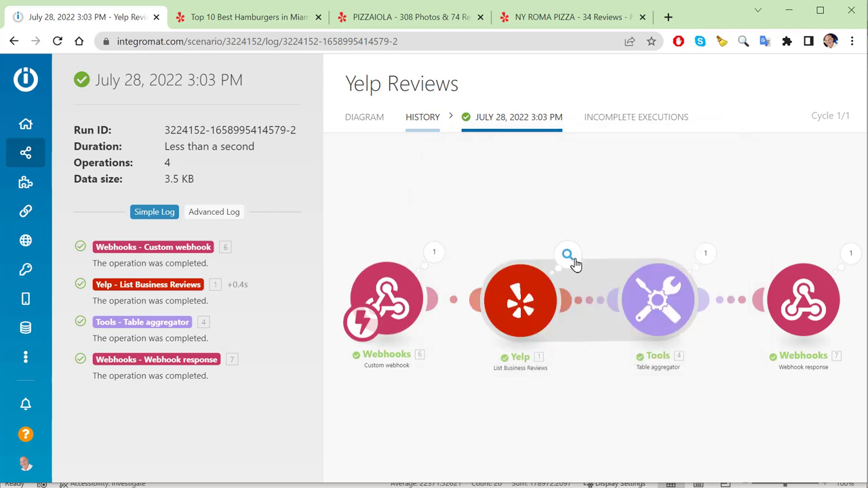
Examine the Yelp module's input values and look through all of its output review bundles for this run
left_click(569, 259)
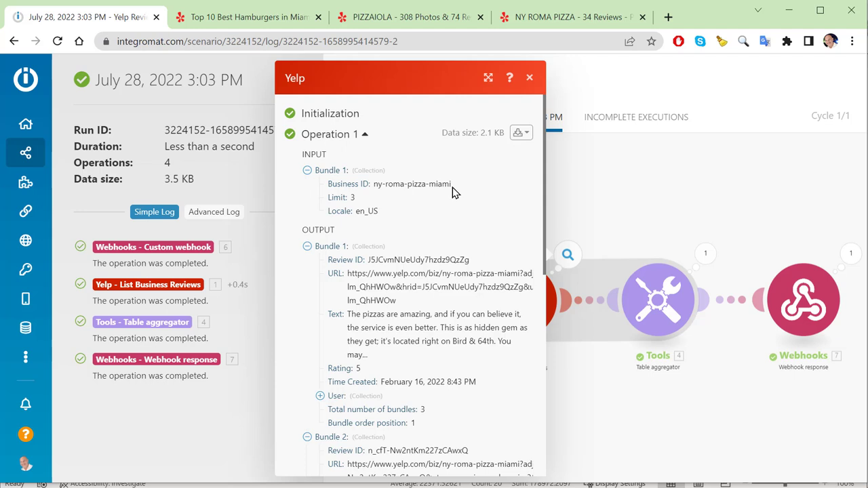
left_click_drag(452, 189, 368, 212)
left_click(359, 201)
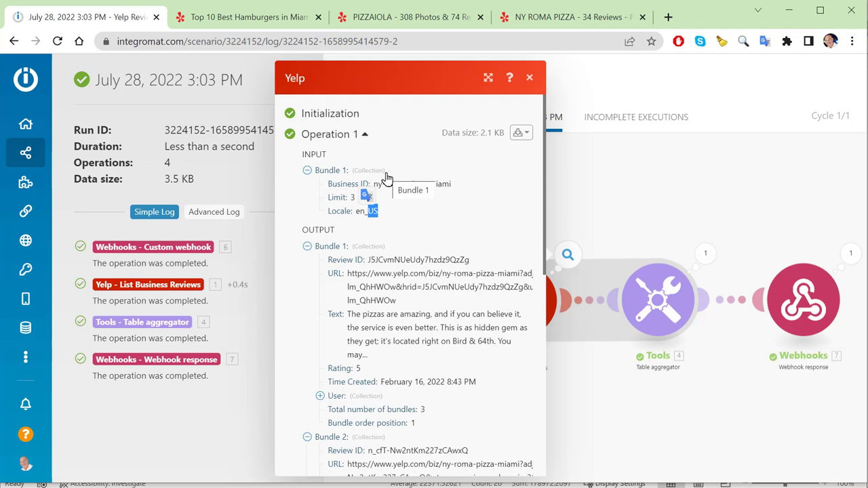
scroll(390, 210, "down", 1)
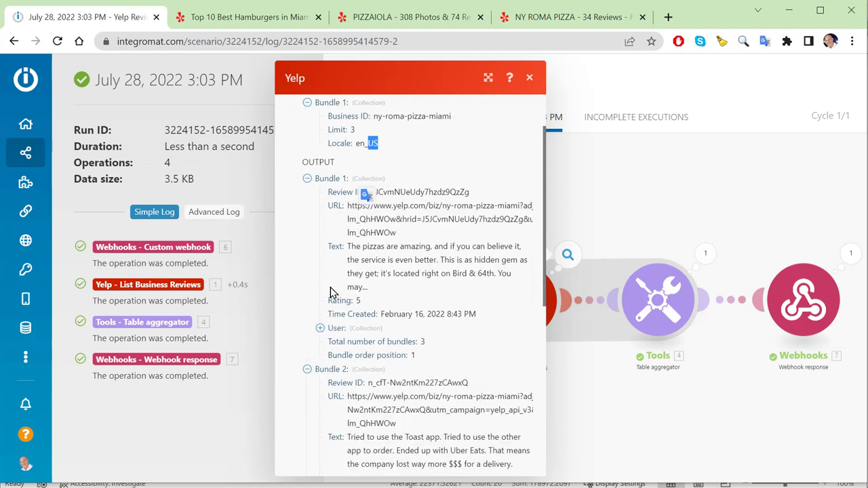
scroll(332, 291, "down", 5)
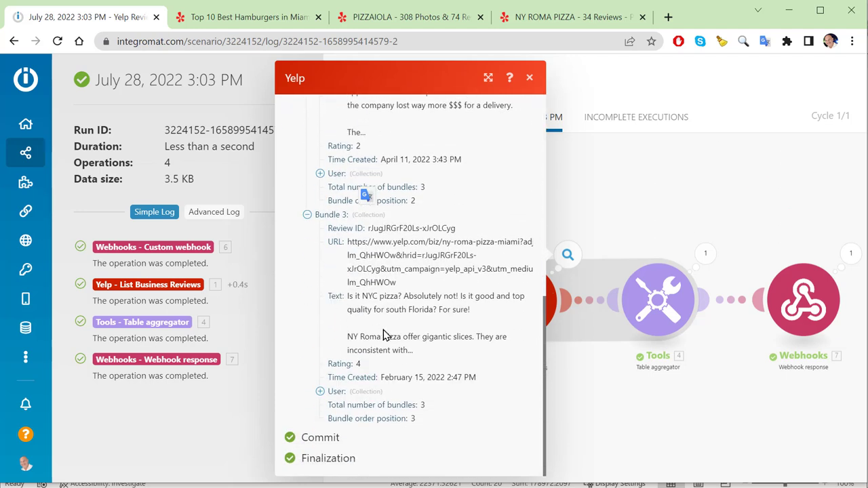
scroll(383, 336, "up", 6)
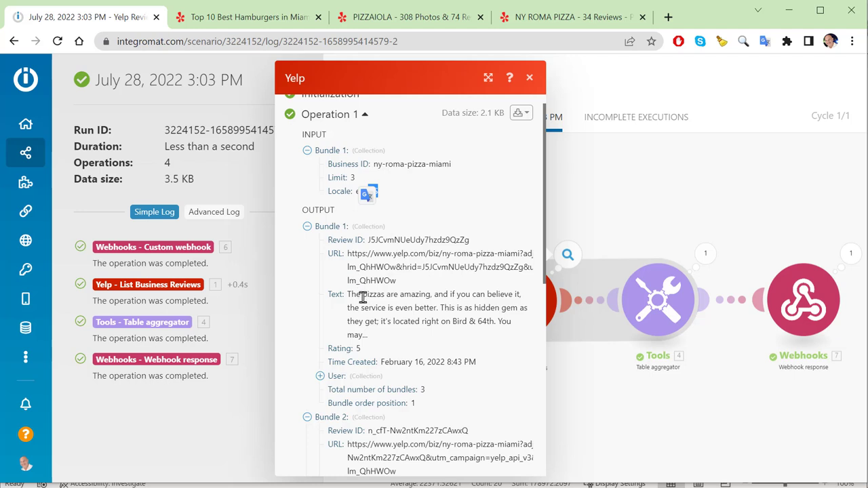
Inspect the first Yelp output bundle's review text, rating and Time Created, and expand and collapse its User collection
scroll(370, 292, "down", 1)
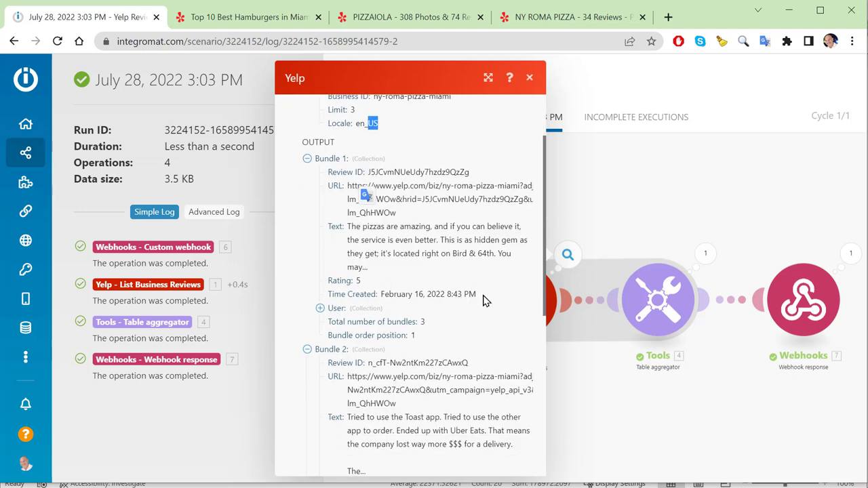
left_click_drag(483, 300, 379, 295)
scroll(380, 295, "down", 1)
left_click(320, 241)
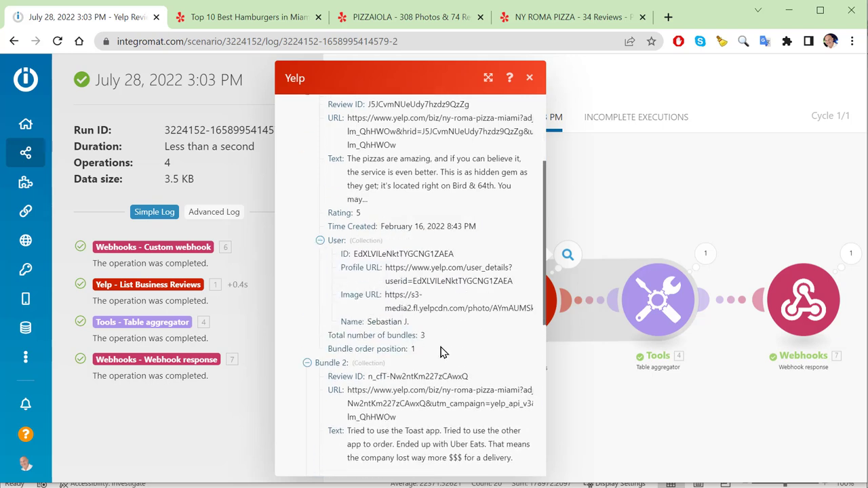
left_click(320, 241)
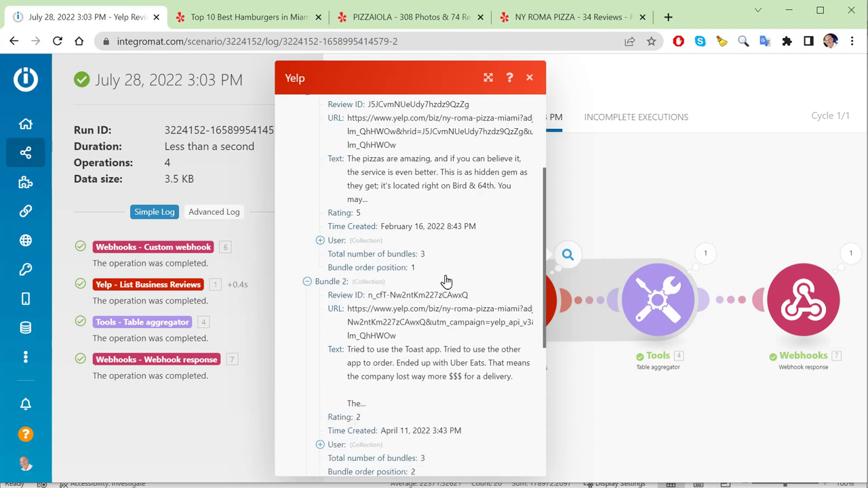
Check the total number of bundles, compare the second and third Yelp output bundles, and close the Yelp details
left_click_drag(431, 262, 406, 257)
scroll(419, 285, "down", 1)
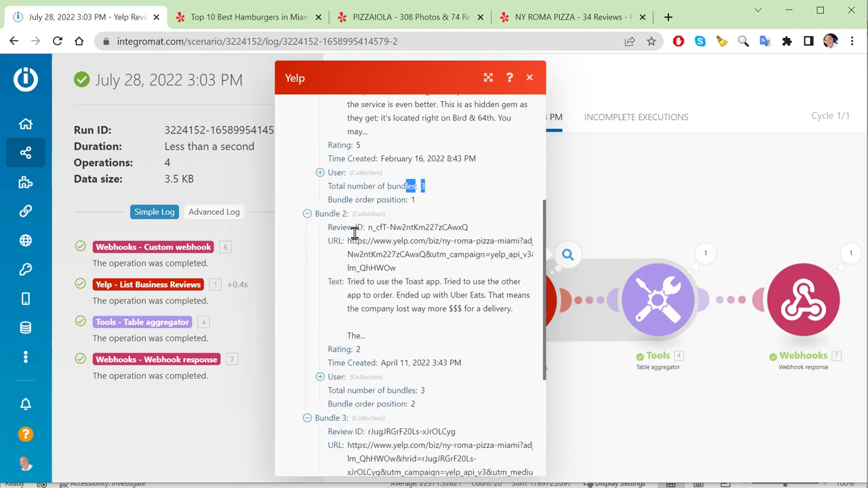
scroll(342, 228, "down", 2)
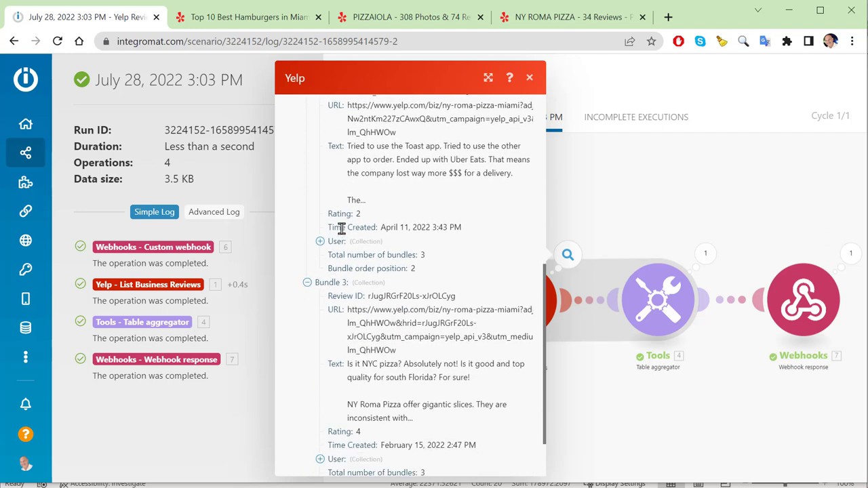
scroll(364, 220, "down", 1)
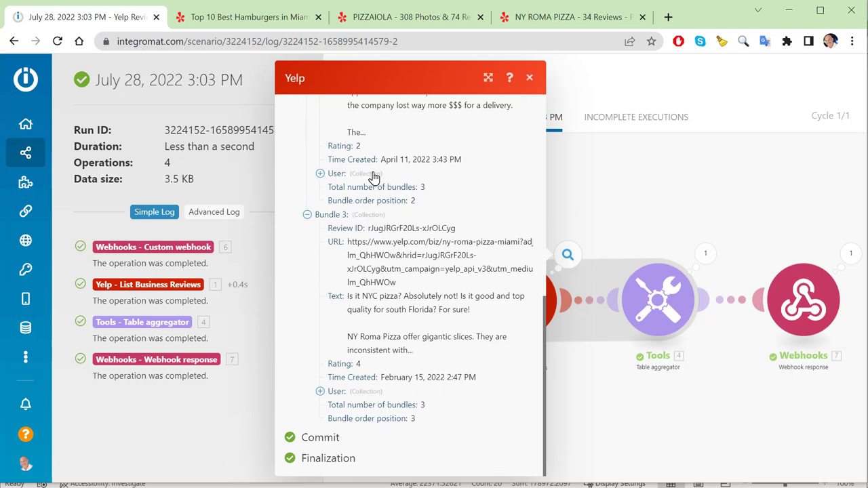
scroll(355, 280, "up", 2)
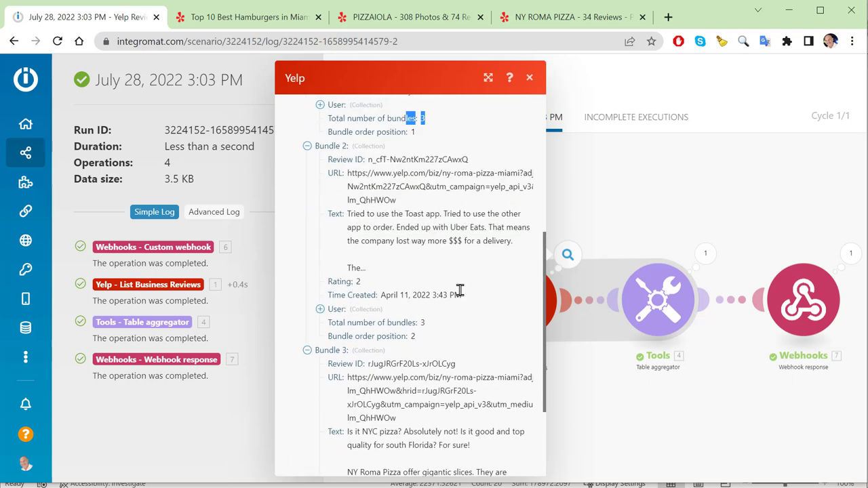
scroll(422, 312, "down", 2)
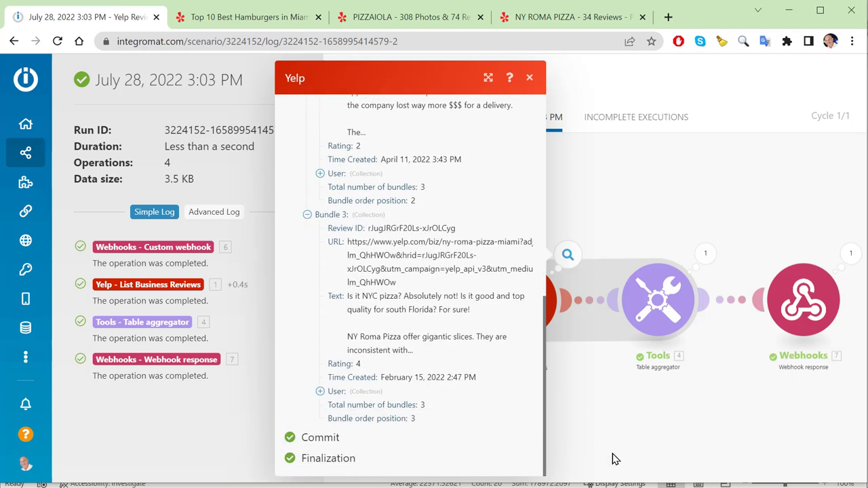
left_click(619, 410)
Examine the Table aggregator's input bundles and expand its output text to read the combined string with separators
left_click(705, 255)
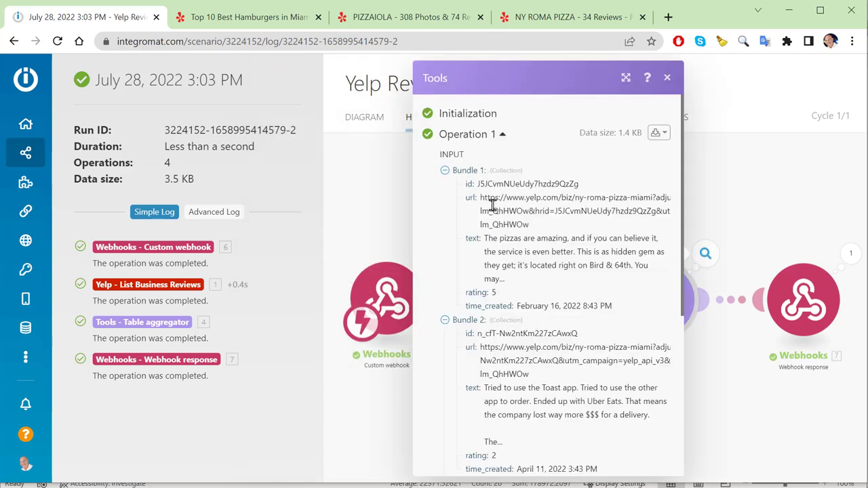
scroll(489, 210, "down", 5)
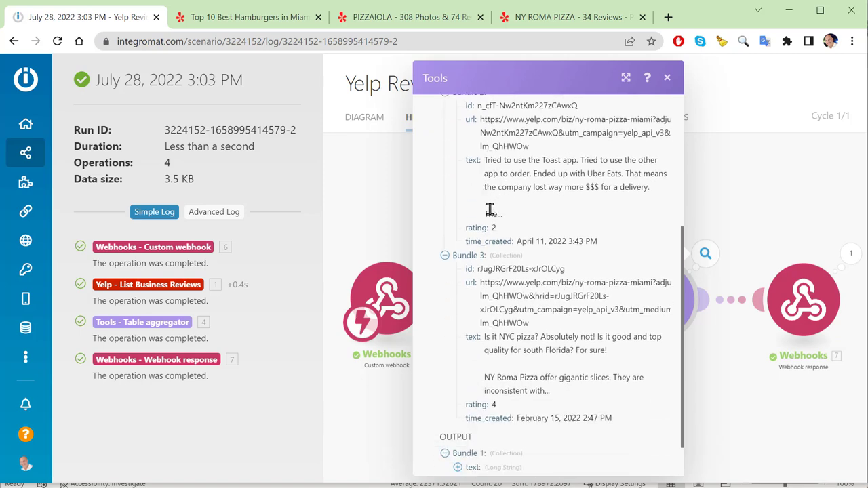
scroll(537, 220, "up", 5)
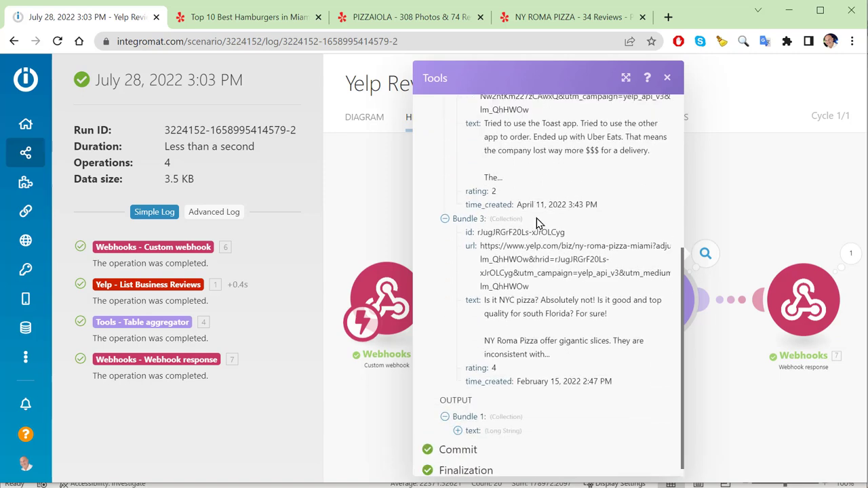
scroll(536, 224, "down", 5)
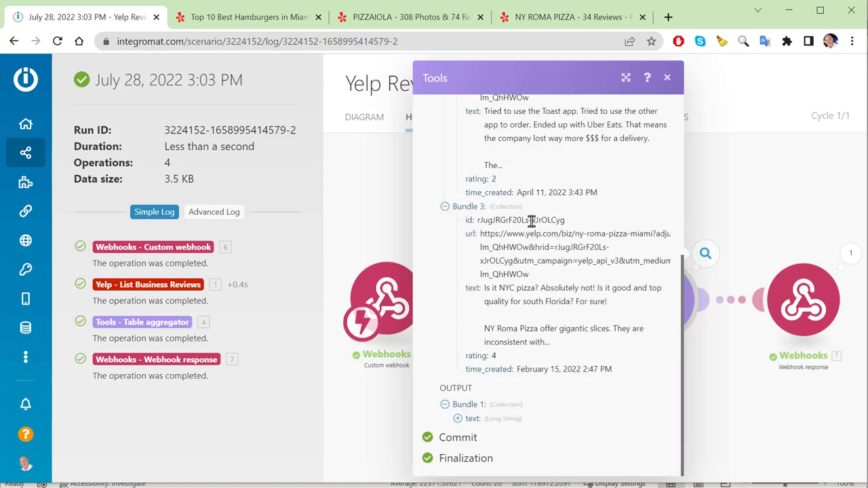
left_click(458, 420)
scroll(505, 383, "down", 5)
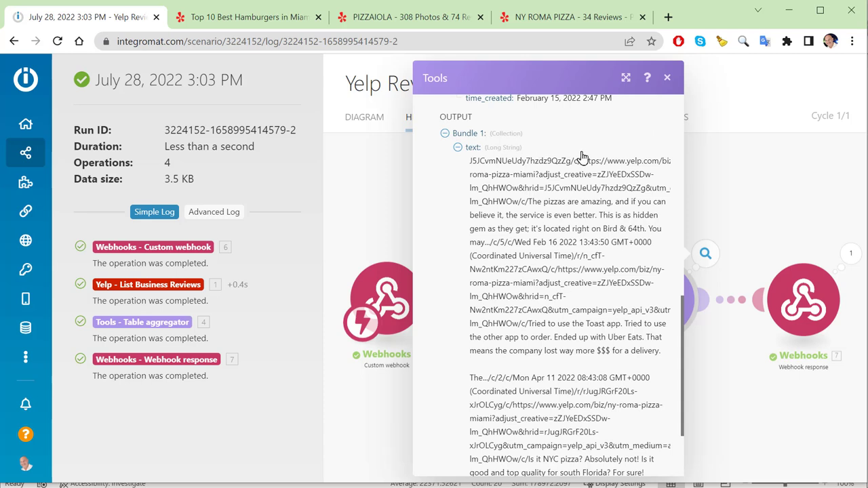
Read the aggregator's output text to its end, switch to the Notepad++ sample string, and widen and reposition that window
left_click_drag(566, 161, 475, 160)
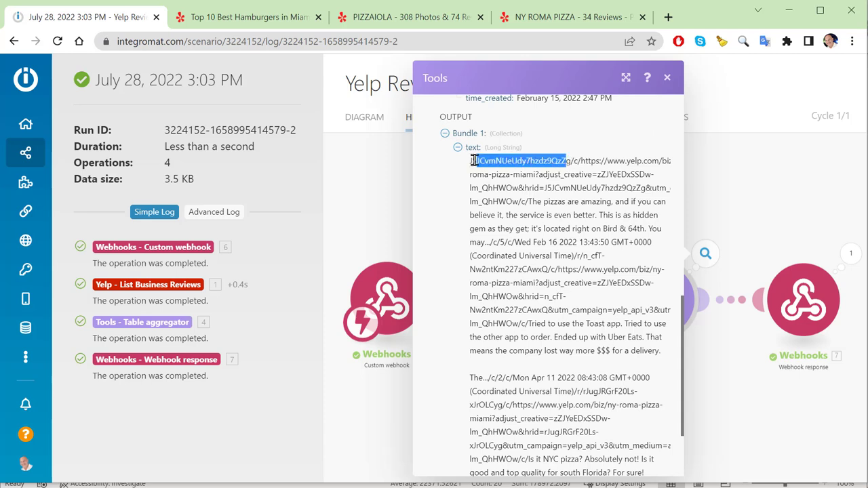
scroll(535, 291, "down", 2)
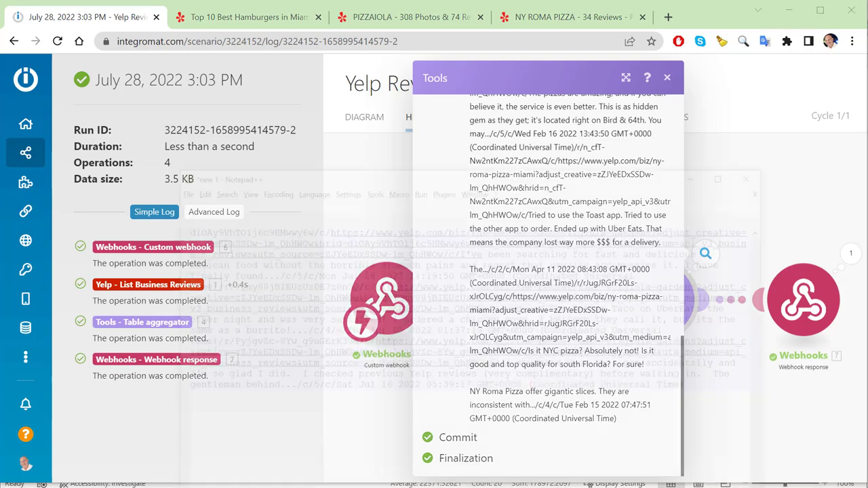
key("alt+Tab")
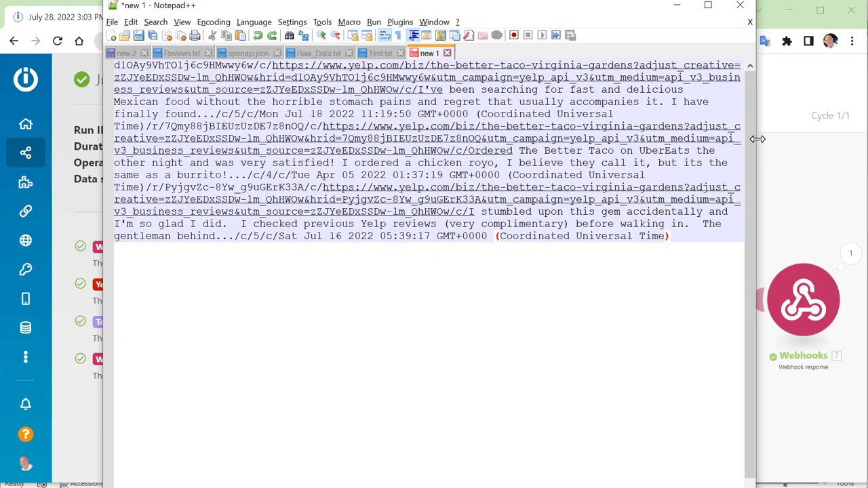
left_click_drag(757, 138, 849, 139)
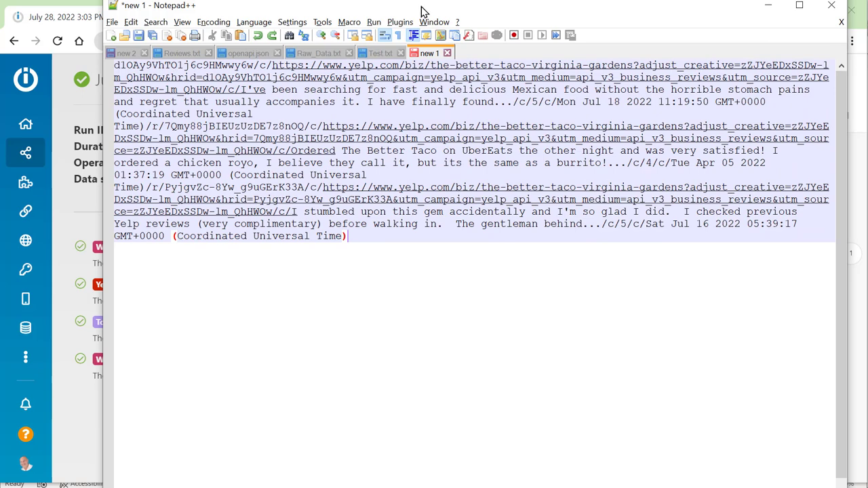
left_click_drag(427, 4, 395, 17)
left_click(130, 121)
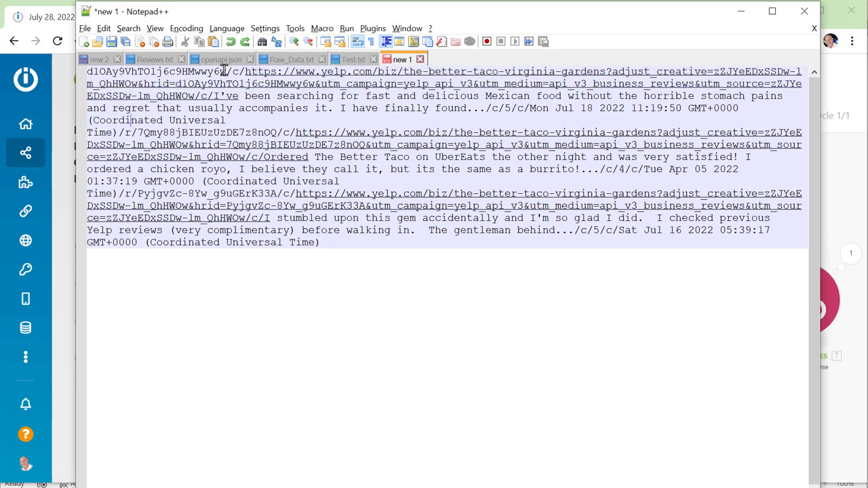
Break the sample string so the first review's ID, the first /c/ separator and the review link stand on separate lines
left_click_drag(227, 71, 88, 71)
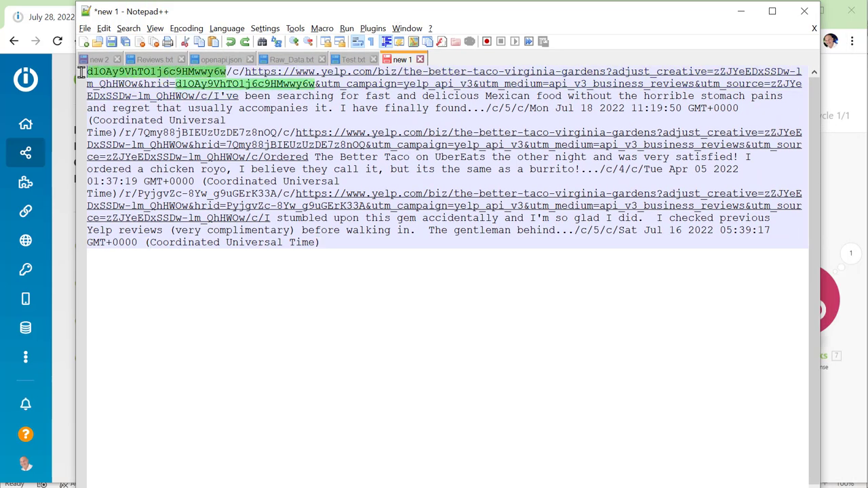
left_click(228, 72)
key("Return")
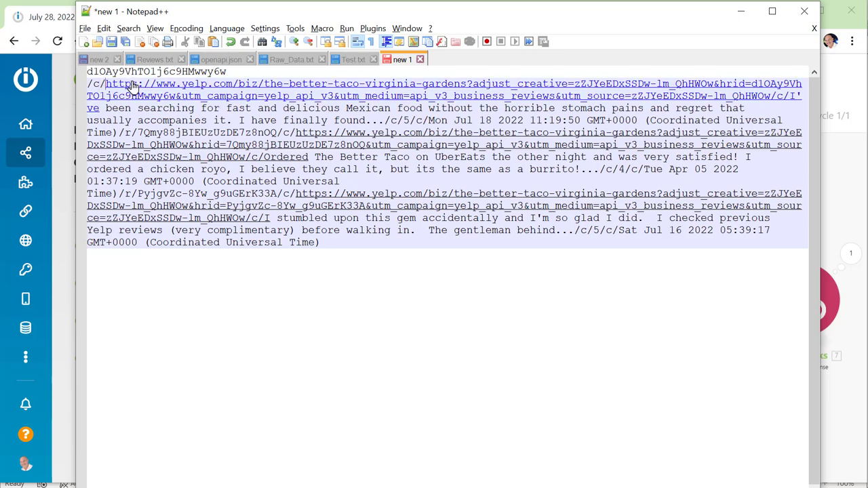
key("Return")
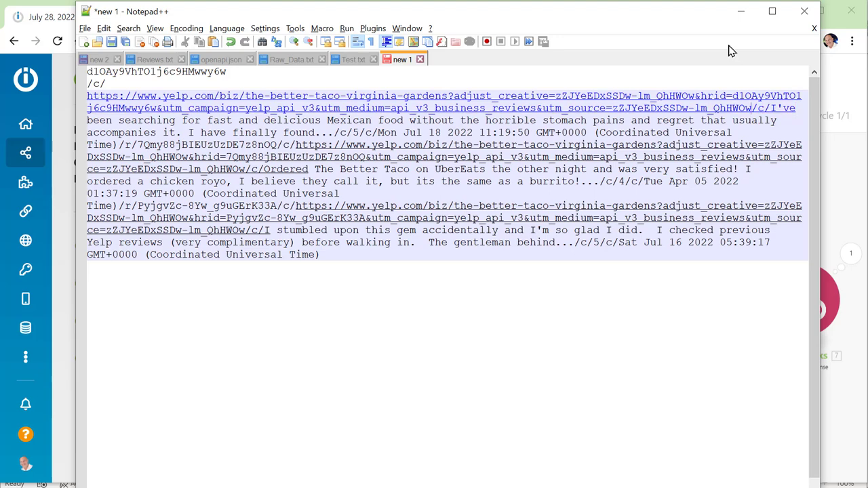
key("Return")
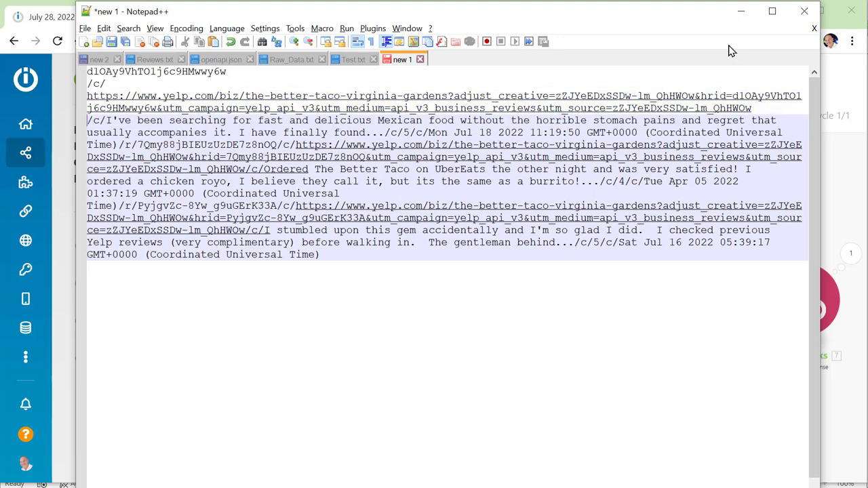
Put the first review's text and the /c/ separators before and after it on their own lines
key("Down")
key("Down")
key("Return")
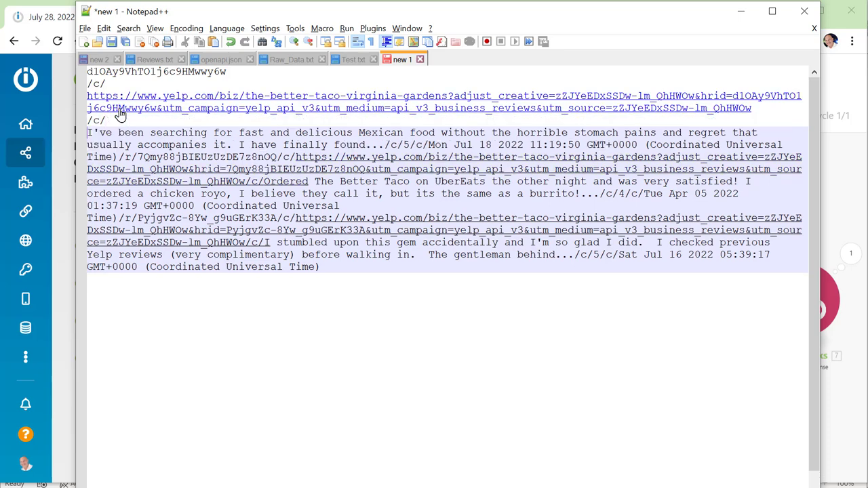
left_click(384, 142)
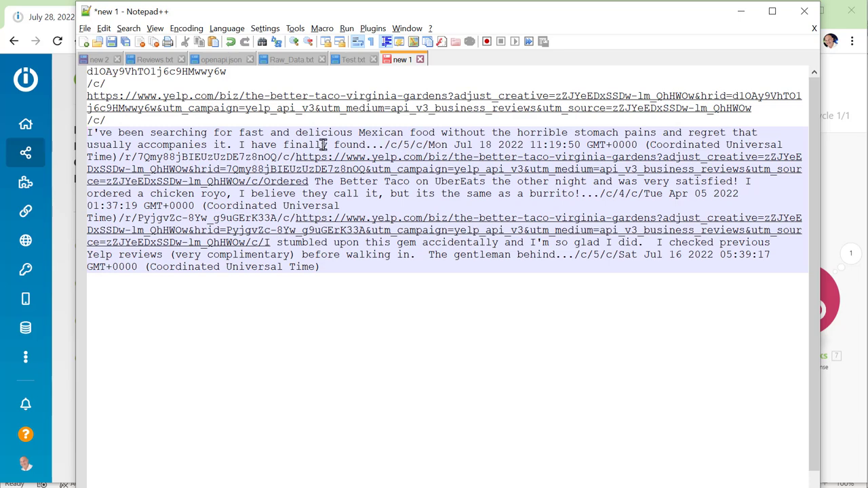
key("Return")
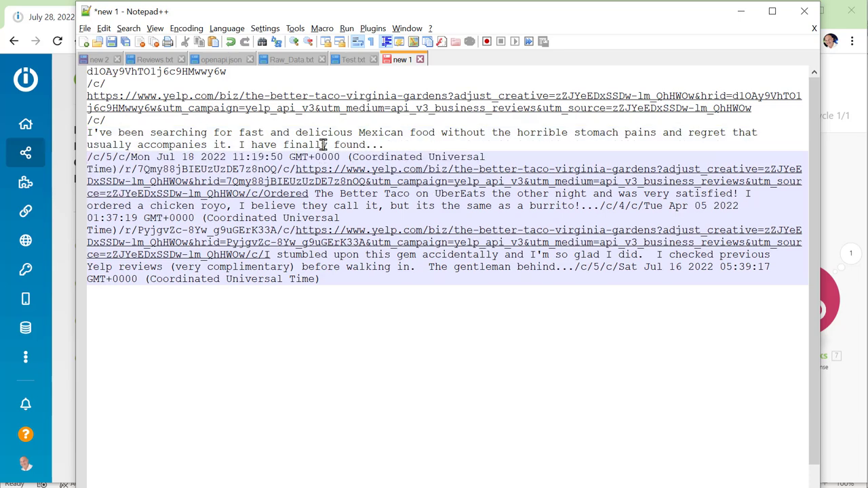
left_click(109, 156)
key("Return")
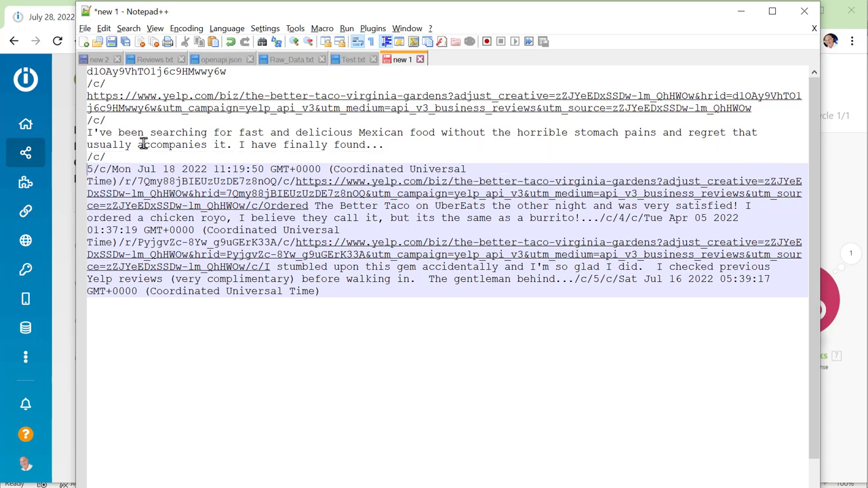
Put the first review's rating of 5 and the /c/ separator following it on their own lines
left_click(93, 169)
key("Return")
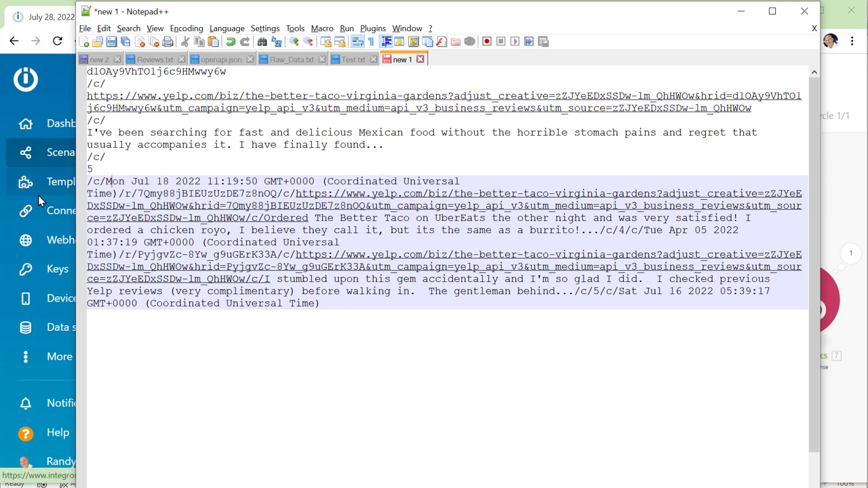
key("Right")
key("Right")
key("Right")
key("Return")
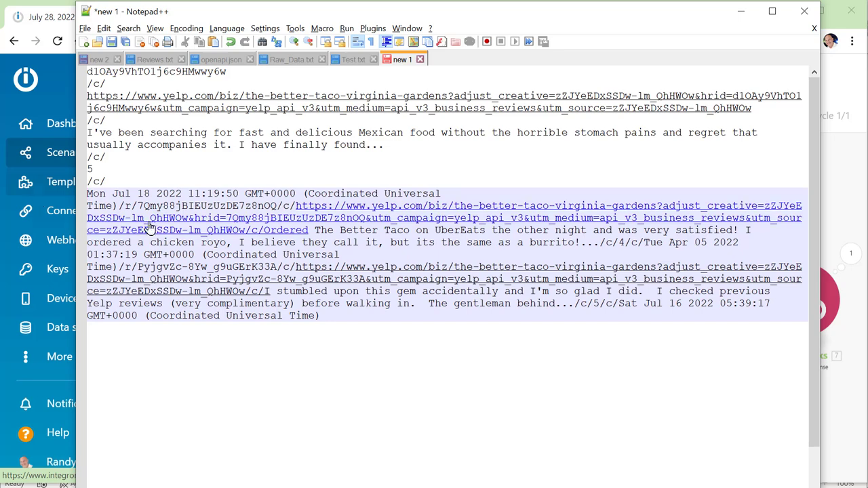
left_click(473, 187)
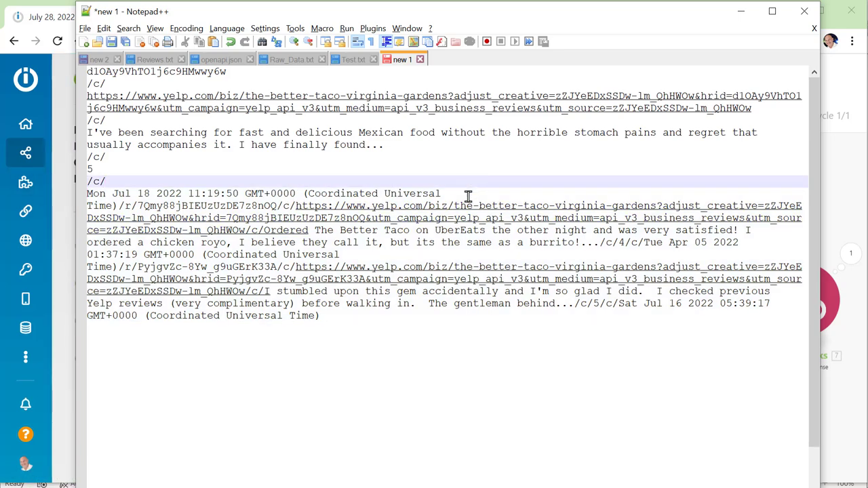
key("ctrl+shift+End")
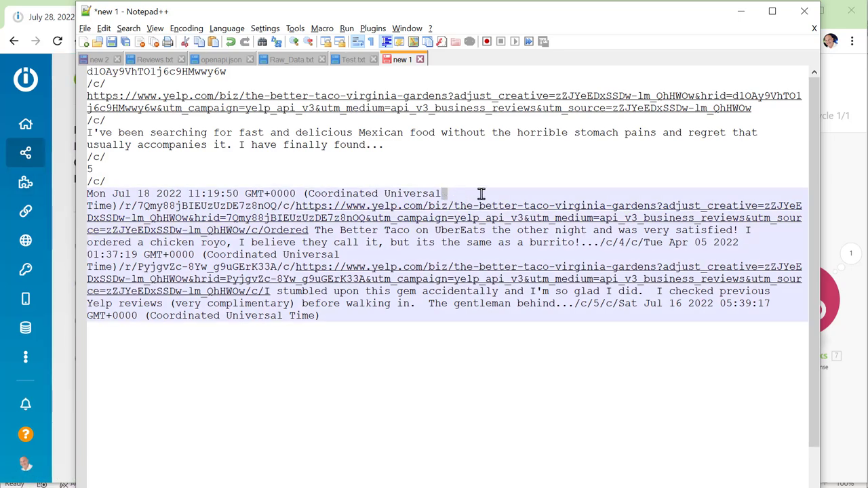
key("Return")
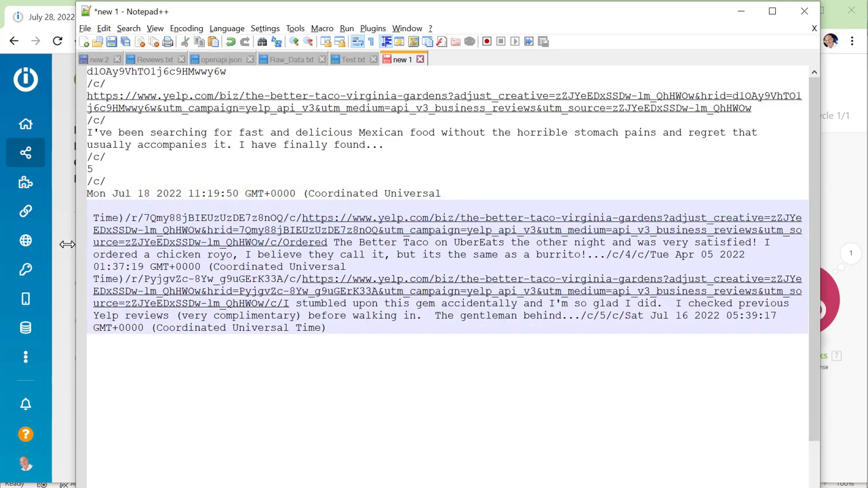
left_click(97, 216)
type("2")
key("BackSpace")
key("BackSpace")
key("BackSpace")
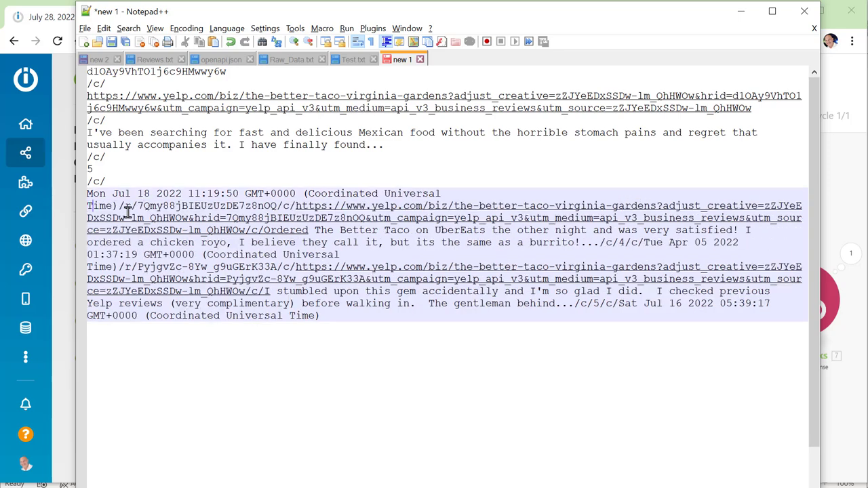
Put the first review's timestamp, the /r/ row separator and the second review's ID on separate lines
key("Right")
key("Right")
key("Right")
key("Right")
key("Right")
key("Return")
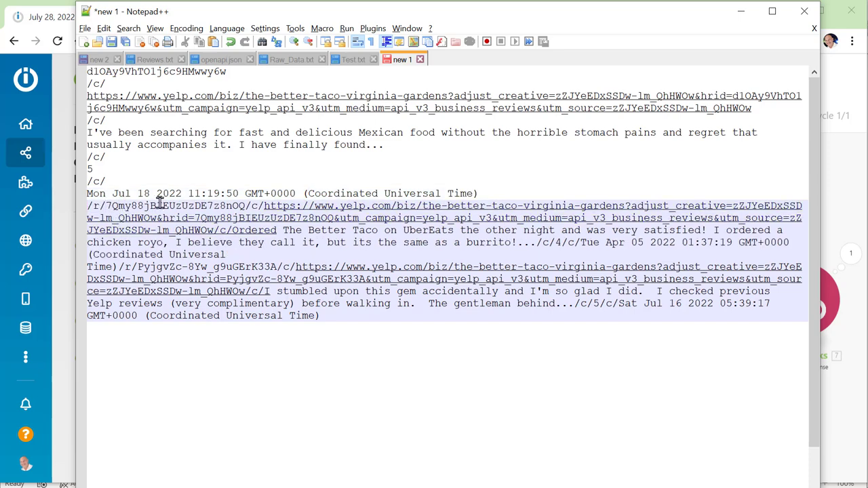
key("Return")
left_click_drag(160, 201, 88, 201)
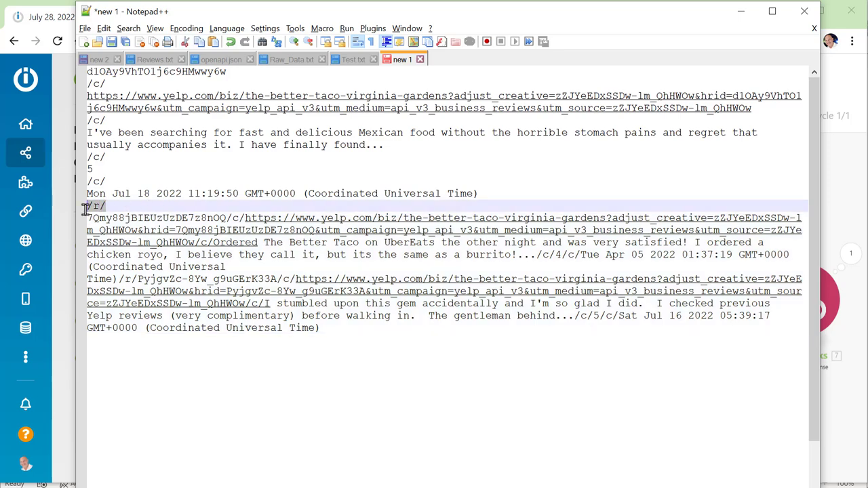
left_click(229, 217)
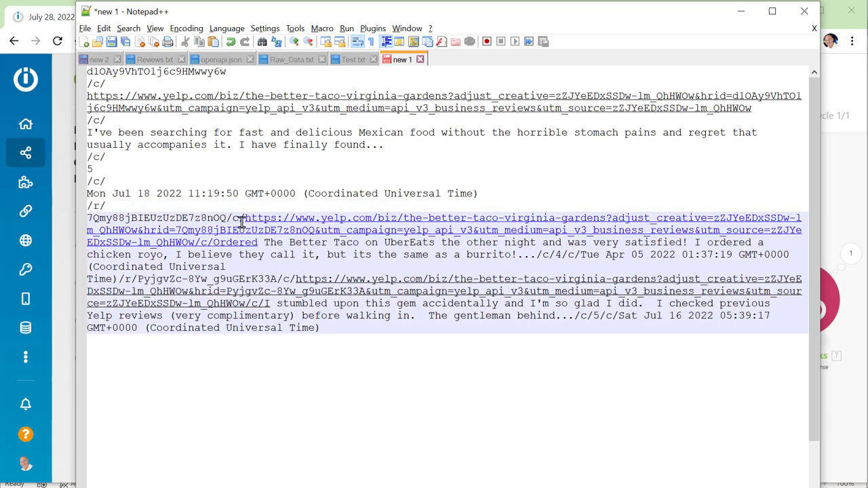
key("Return")
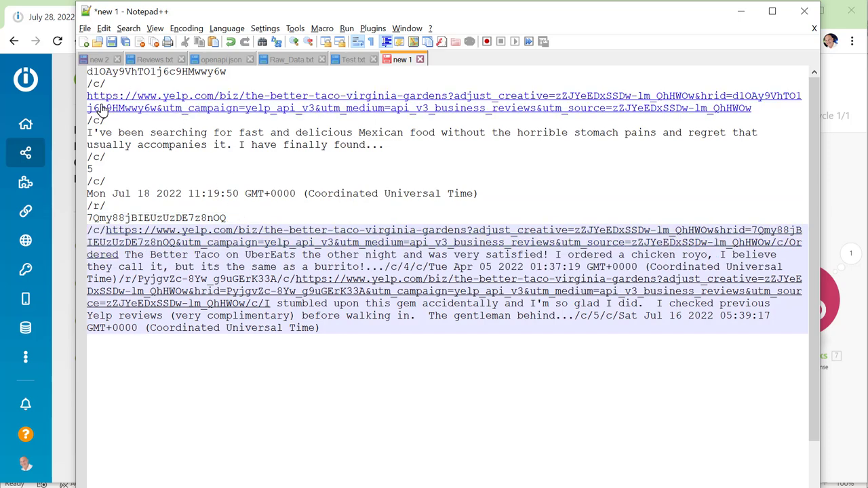
Go through the first review's separated fields, marking its text, rating, timestamp and review ID
left_click(156, 72)
left_click(151, 144)
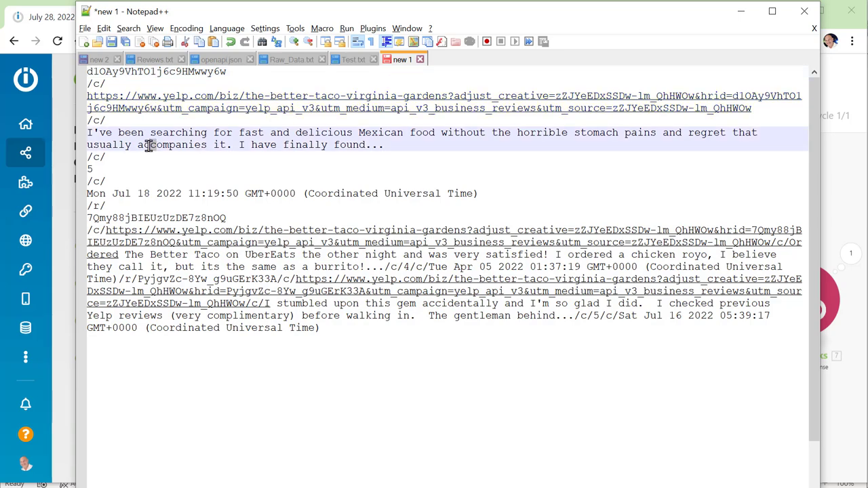
left_click(99, 172)
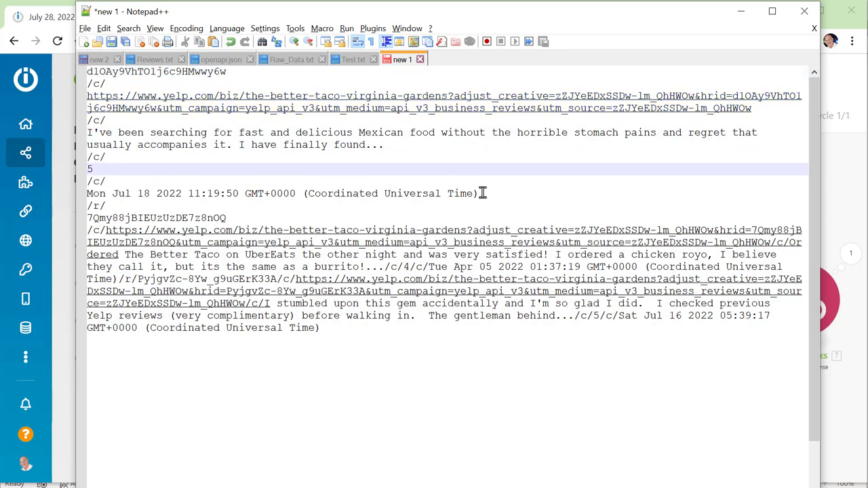
left_click_drag(481, 193, 80, 196)
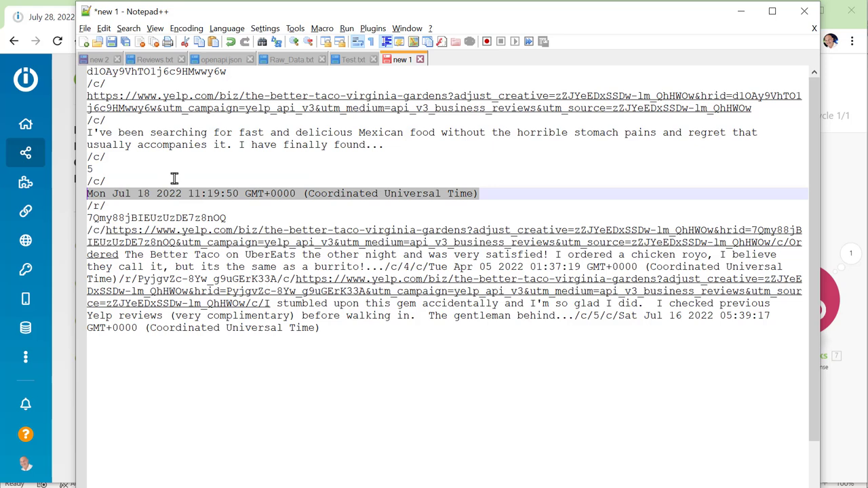
left_click_drag(232, 72, 79, 64)
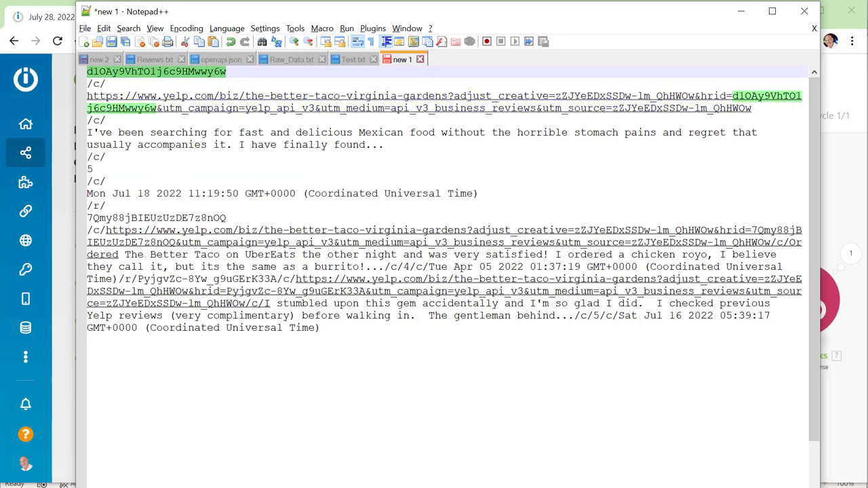
Switch to the Excel workbook and widen the Review ID column of the review database
key("alt+Tab")
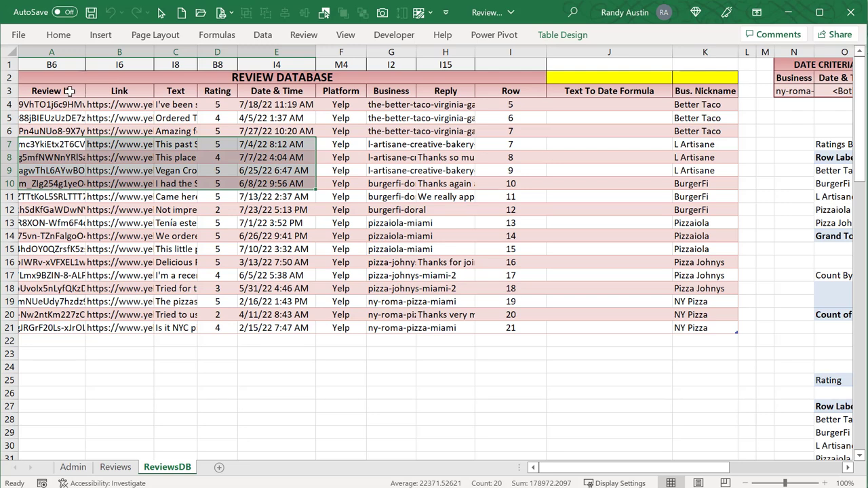
left_click_drag(86, 52, 113, 52)
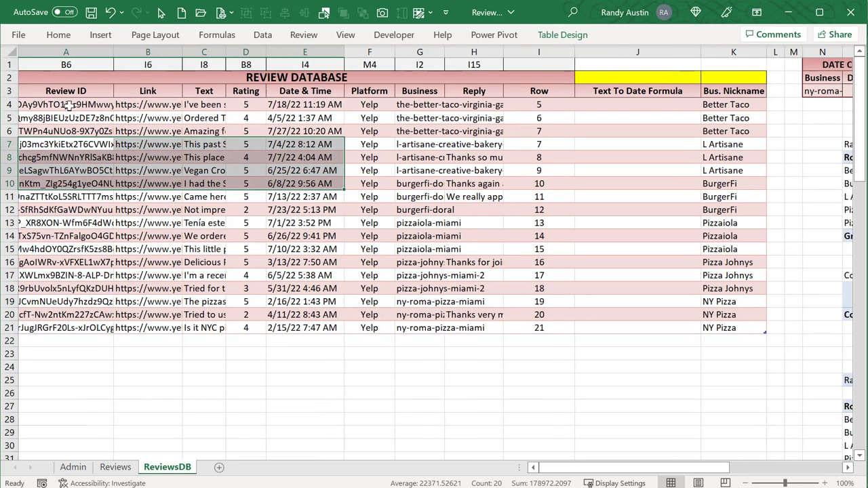
left_click_drag(113, 53, 105, 54)
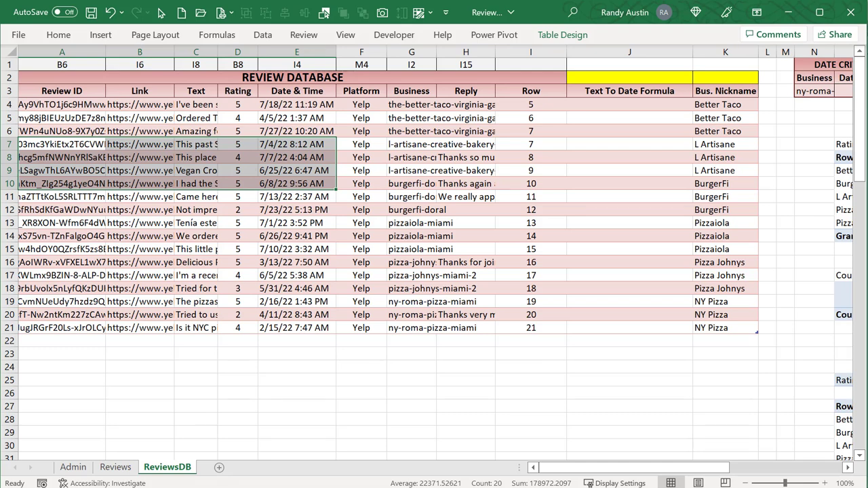
Return to Notepad++ to inspect the first review's ID and its /c/ separator, and minimise the window to get back to Excel
key("alt+Tab")
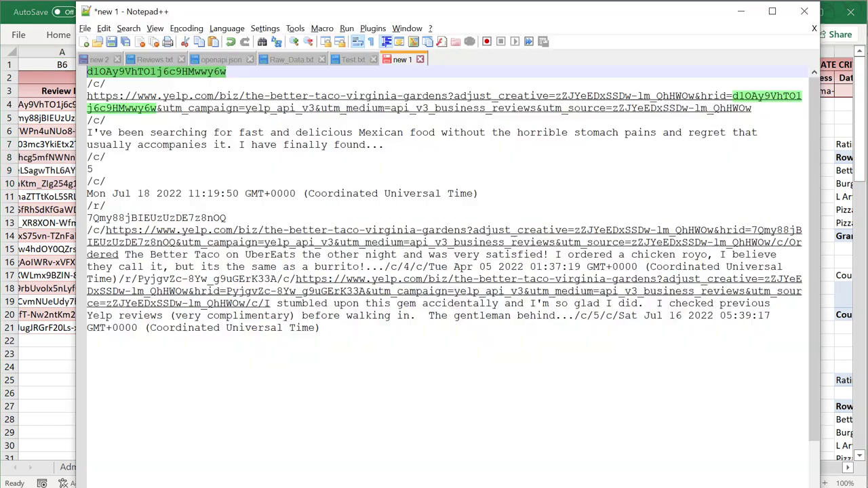
left_click(202, 155)
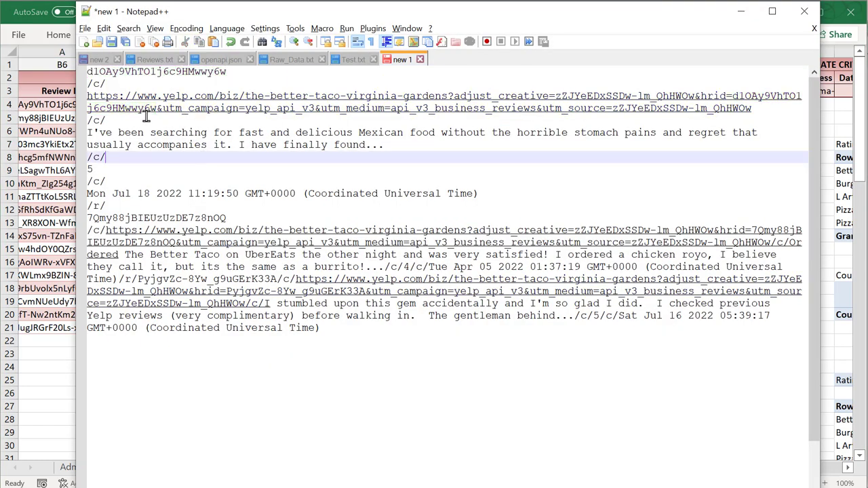
left_click(102, 75)
triple_click(102, 76)
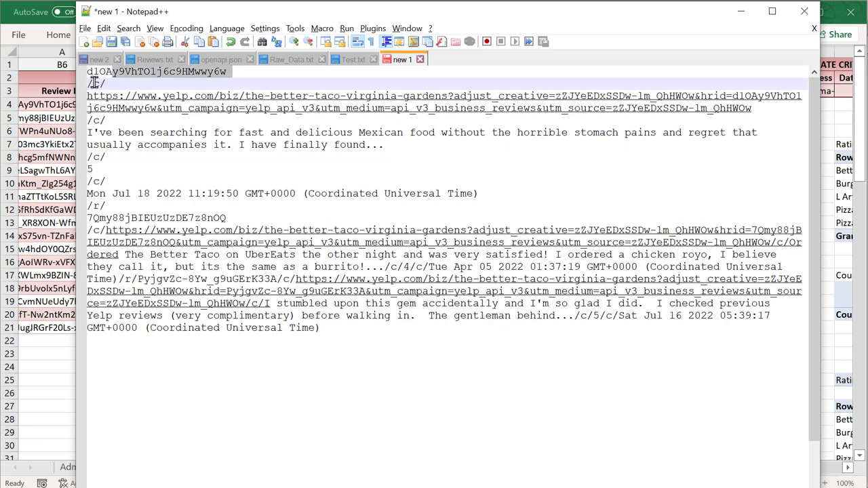
left_click_drag(112, 82, 81, 84)
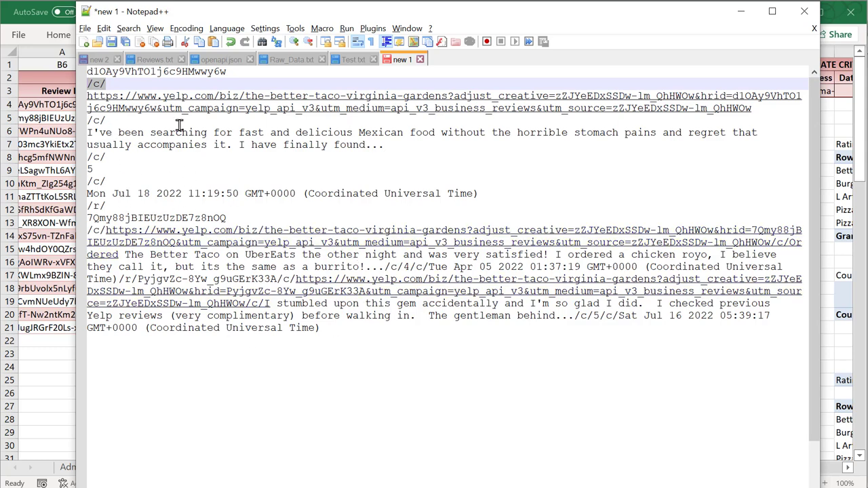
left_click(744, 12)
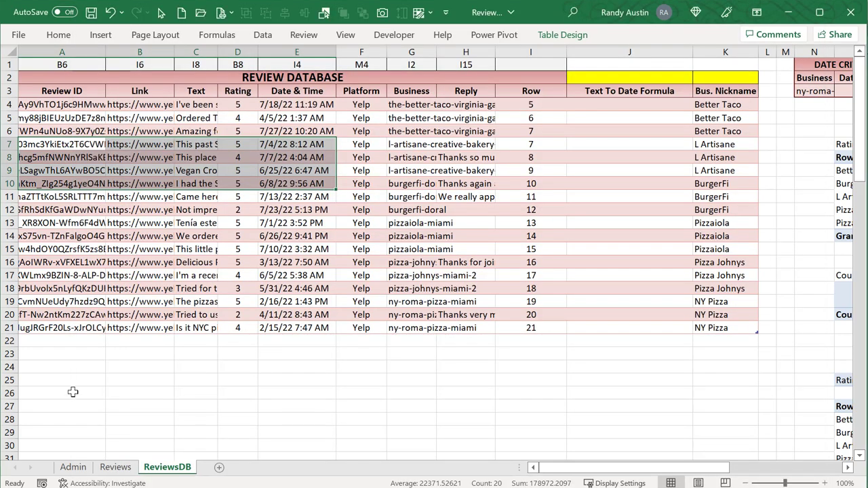
Get the Yelp reviews for ny-roma-pizza-miami from the Reviews sheet and dismiss the completion message
left_click(115, 467)
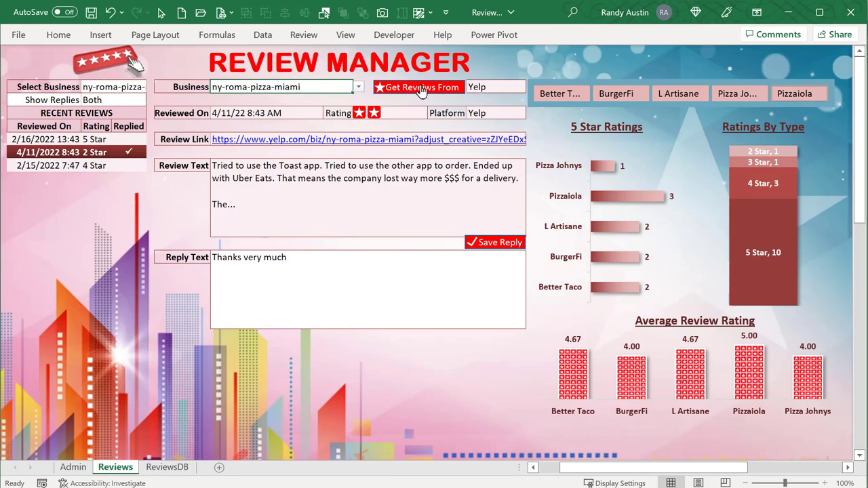
left_click(478, 87)
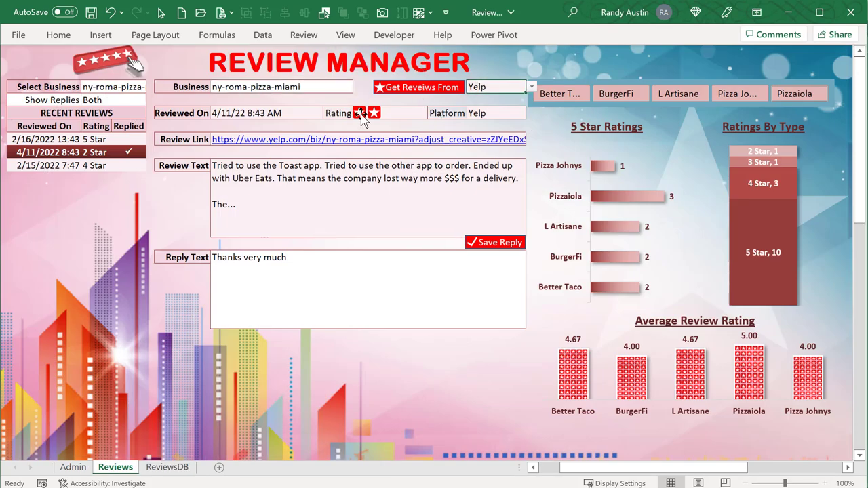
left_click(311, 87)
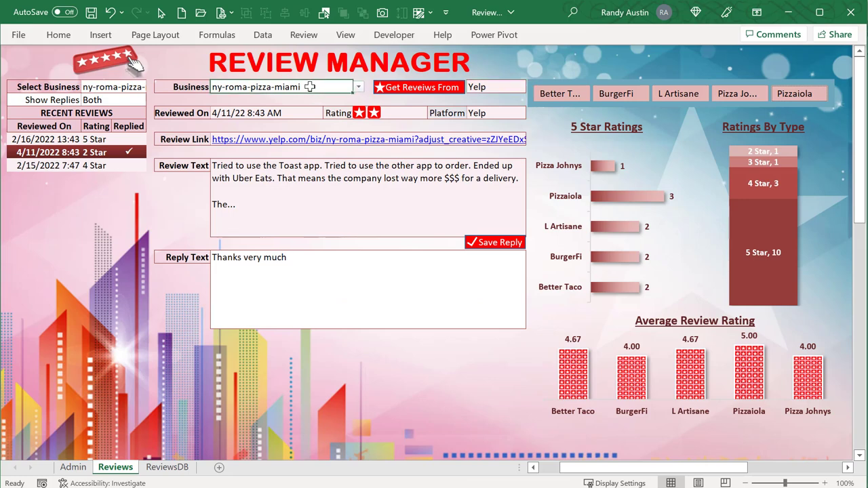
left_click(409, 93)
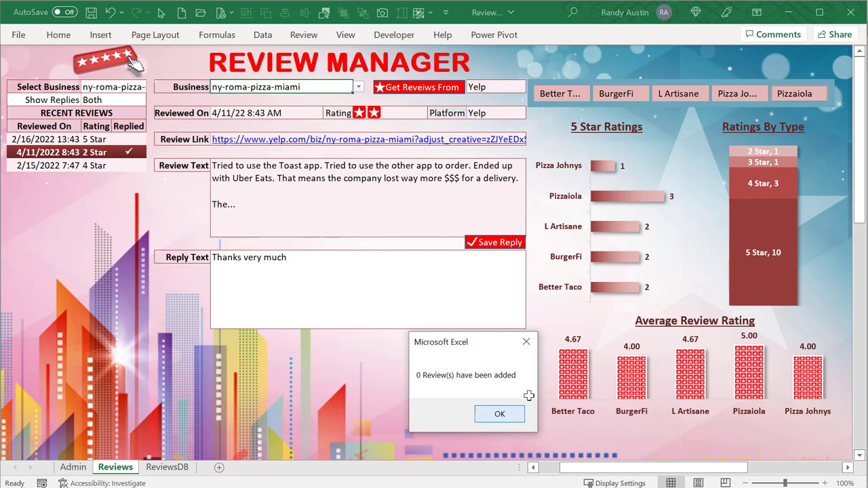
left_click(524, 343)
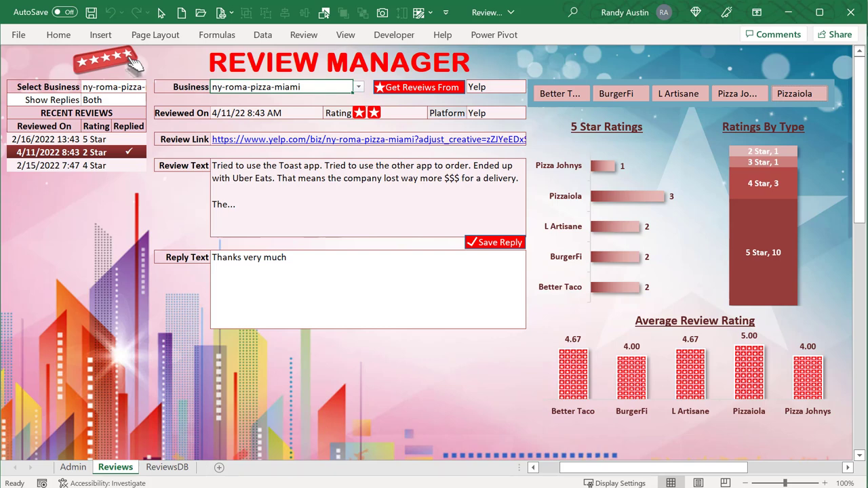
Open the code of the DownloadReviews macro assigned to the Get Reviews From shape
right_click(438, 92)
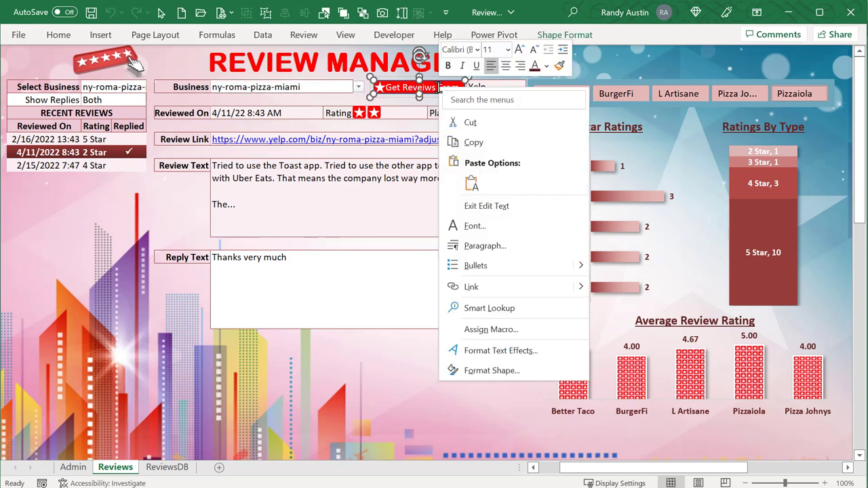
key("Escape")
right_click(438, 87)
left_click(494, 331)
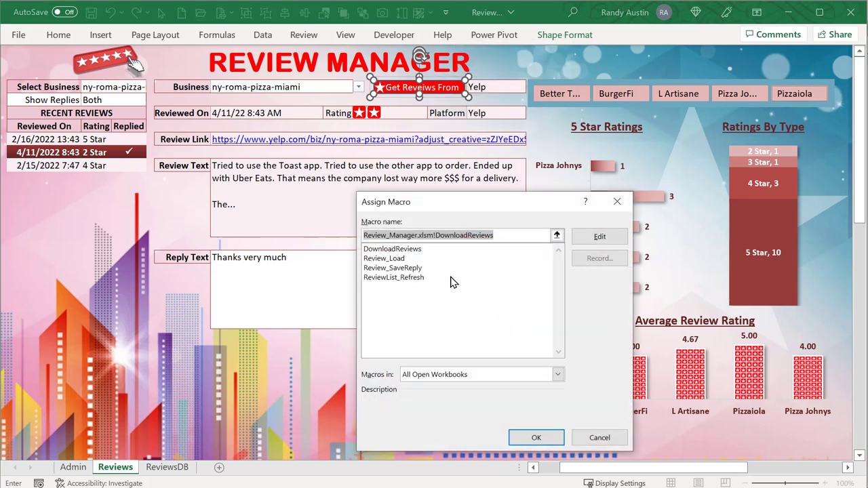
left_click(412, 235)
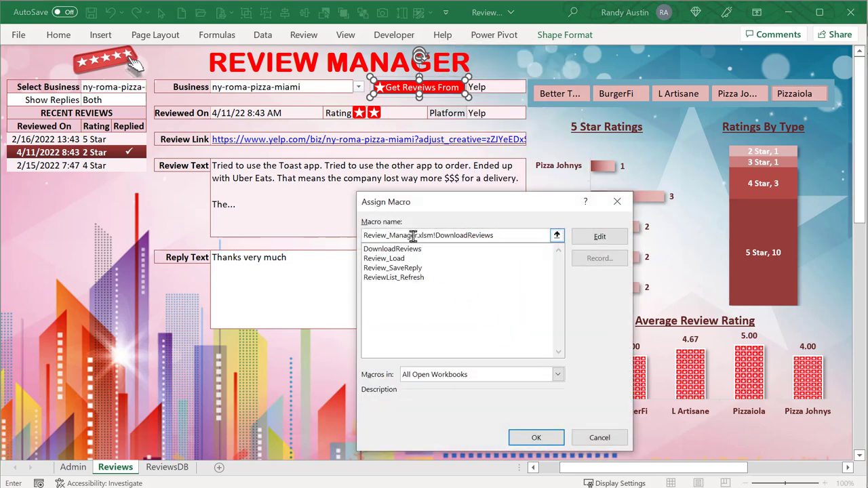
left_click(599, 237)
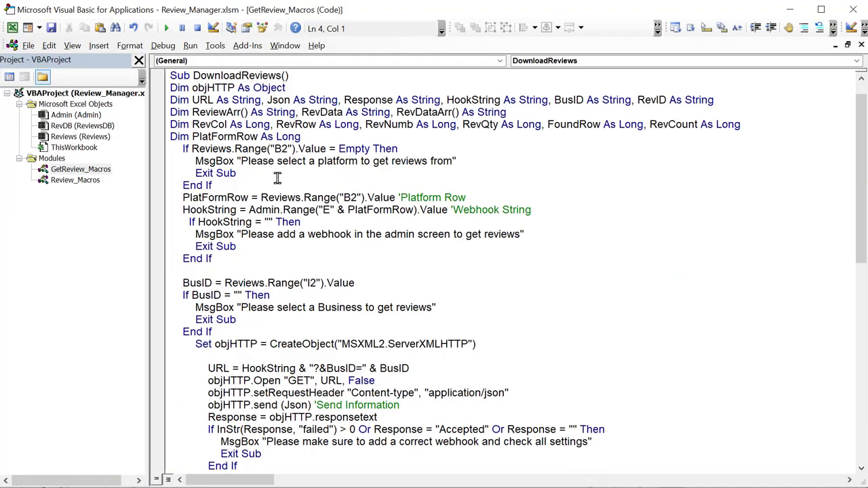
left_click(67, 171)
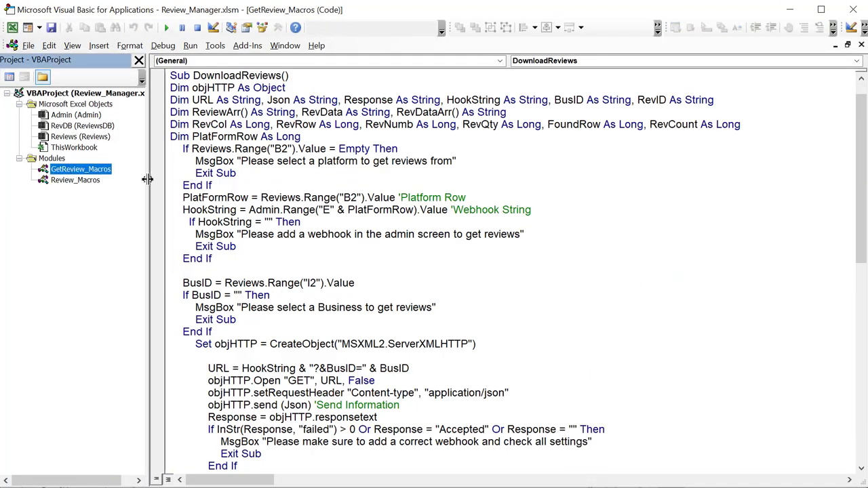
Skim the DownloadReviews macro and examine its objHTTP, URL, Json, Response and HookString declarations
scroll(212, 217, "down", 12)
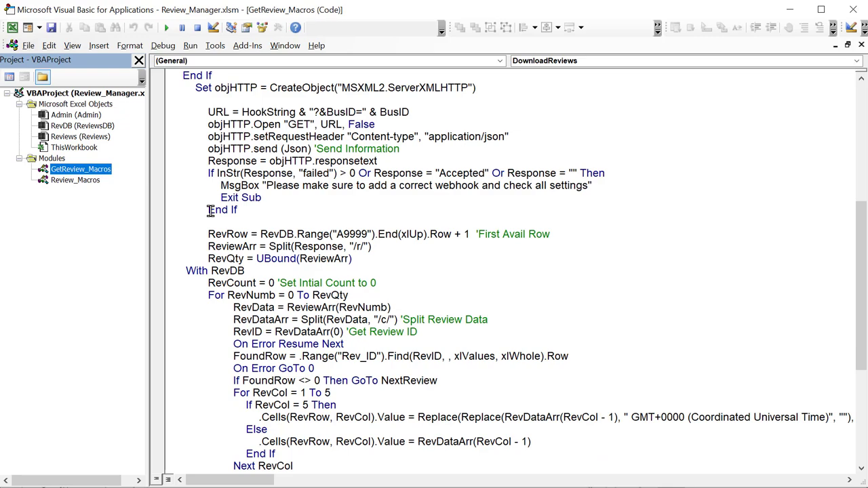
scroll(213, 225, "up", 14)
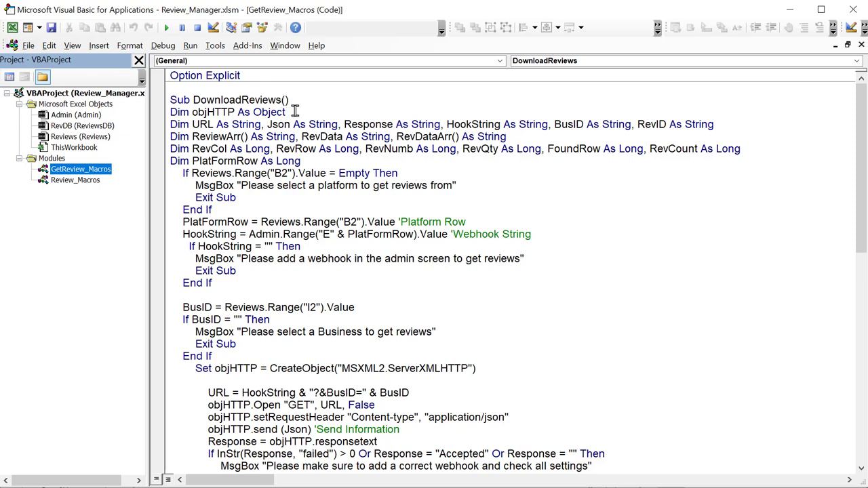
left_click_drag(291, 112, 189, 113)
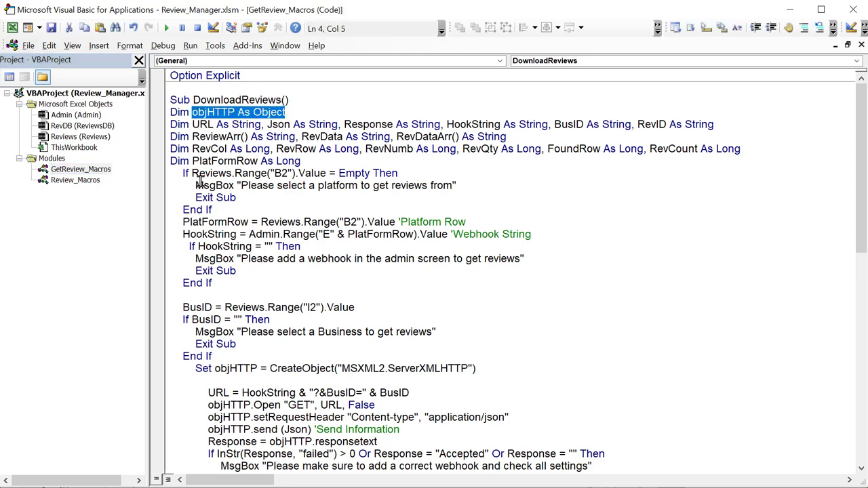
left_click_drag(219, 122, 198, 113)
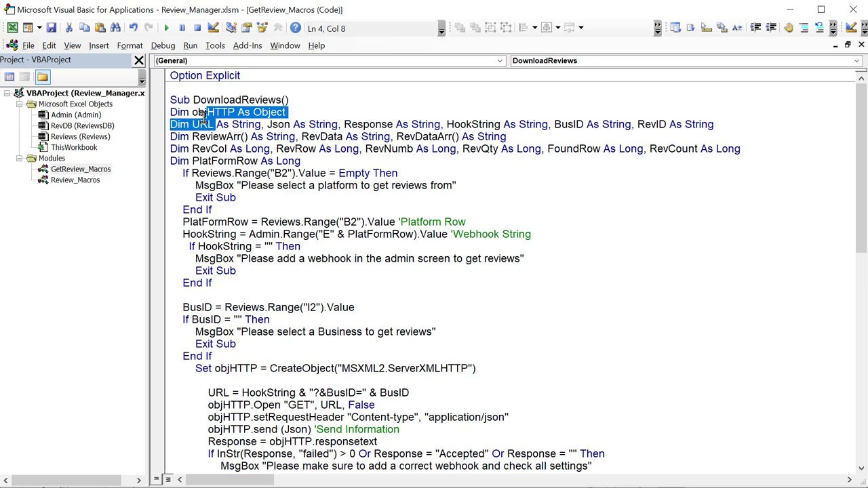
left_click(249, 125)
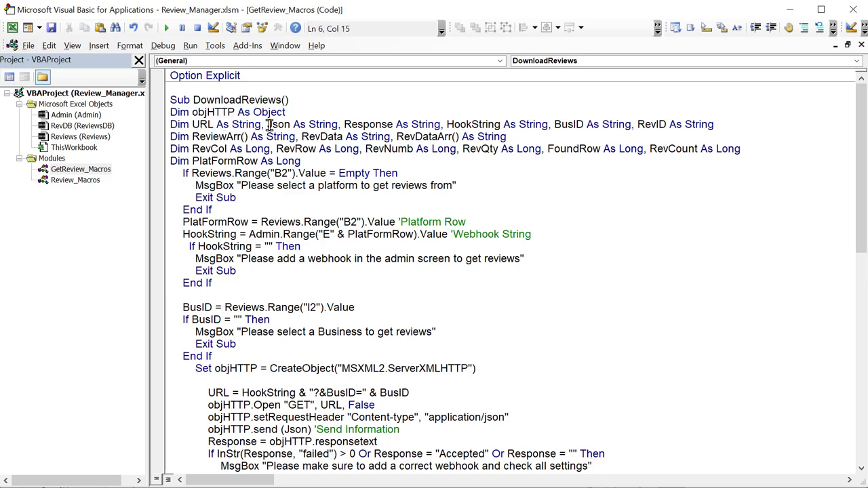
left_click_drag(266, 124, 288, 124)
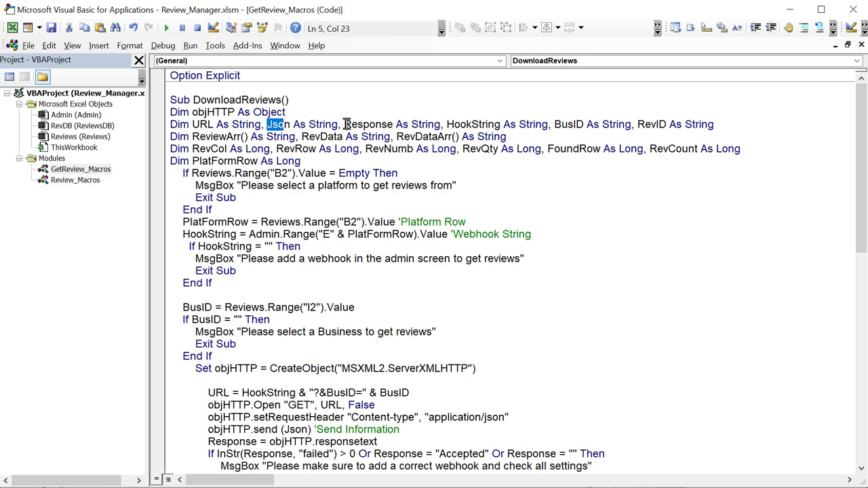
left_click_drag(344, 124, 393, 129)
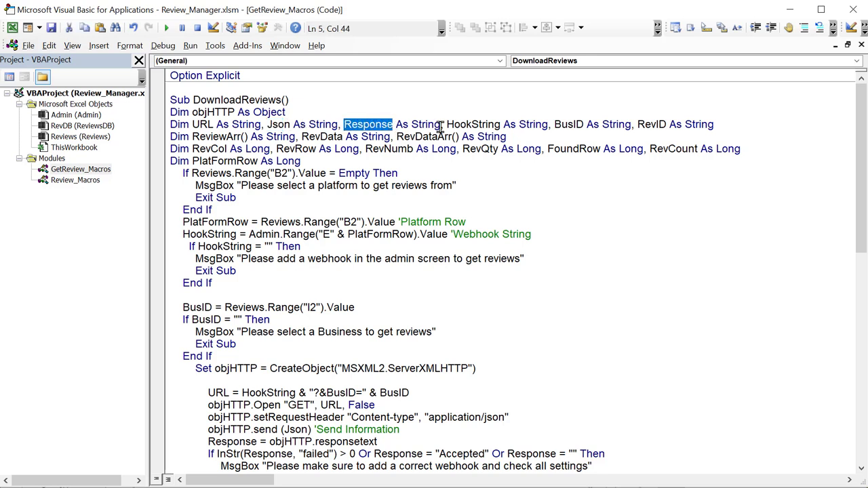
left_click_drag(446, 125, 500, 124)
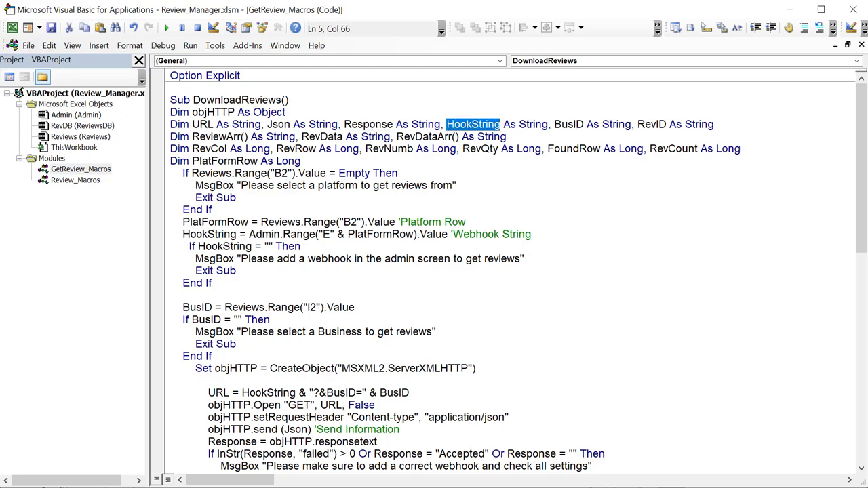
Check the Yelp webhook on the workbook's Admin sheet and return to the macro code
key("alt+F11")
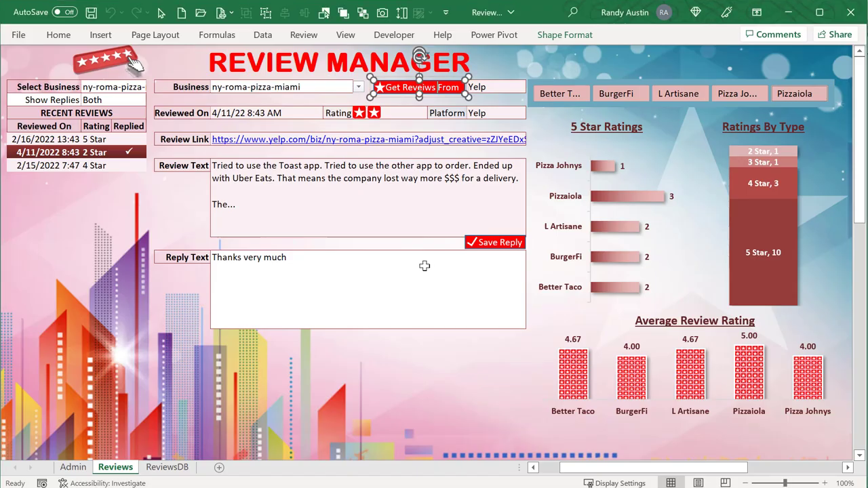
left_click(86, 471)
left_click(207, 124)
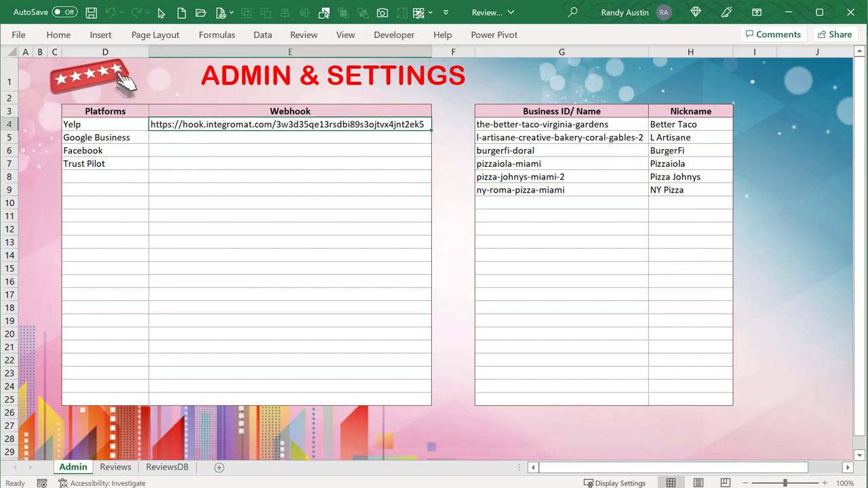
key("alt+F11")
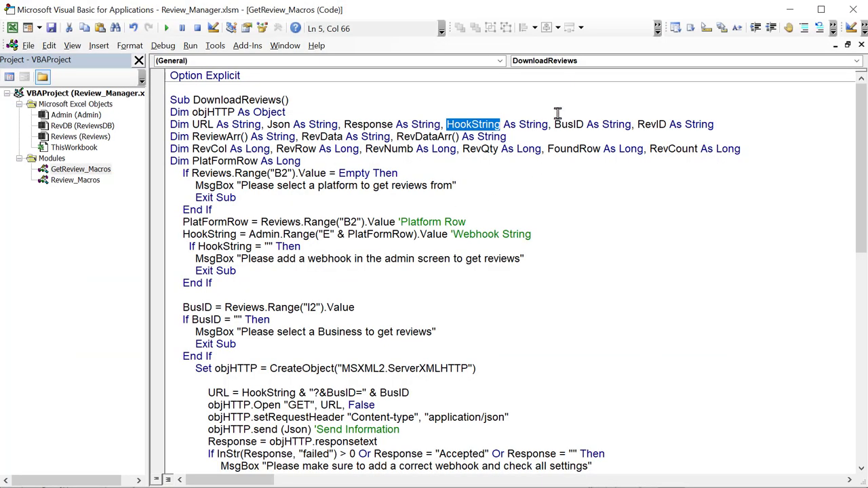
Examine the BusID, RevID, ReviewArr, RevData and RevDataArr string declarations in DownloadReviews
left_click_drag(554, 120, 632, 124)
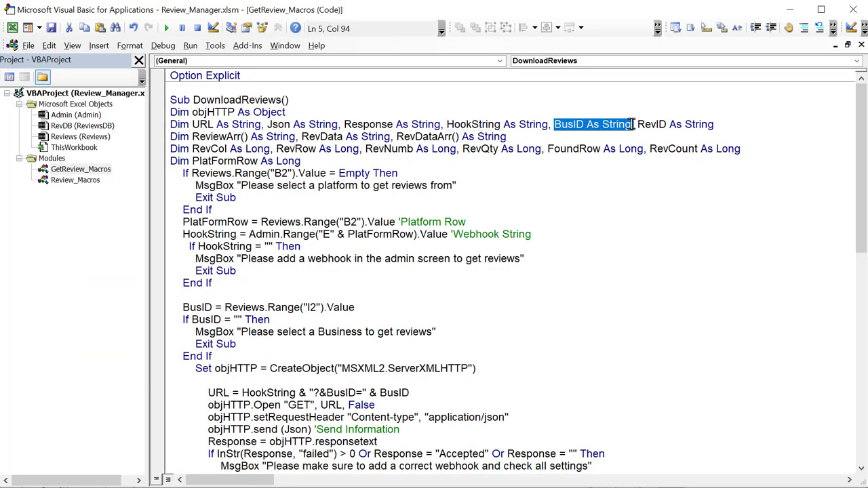
left_click(551, 207)
left_click_drag(638, 124, 554, 125)
left_click(629, 126)
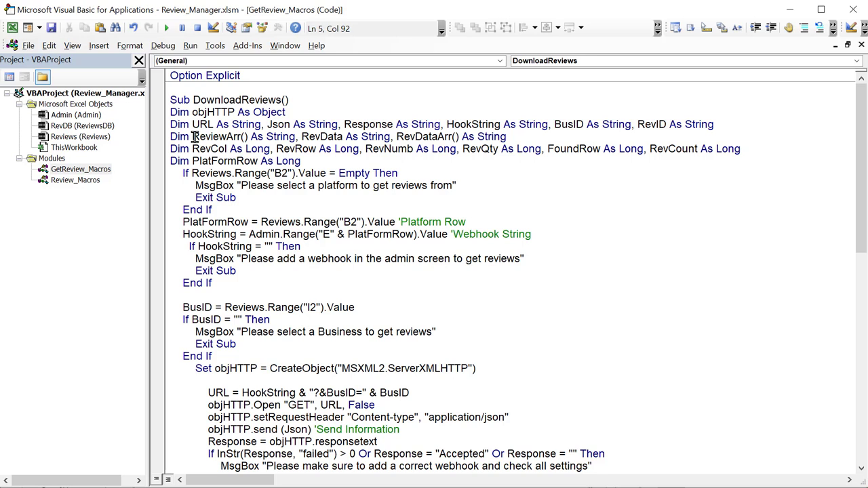
left_click_drag(192, 136, 348, 137)
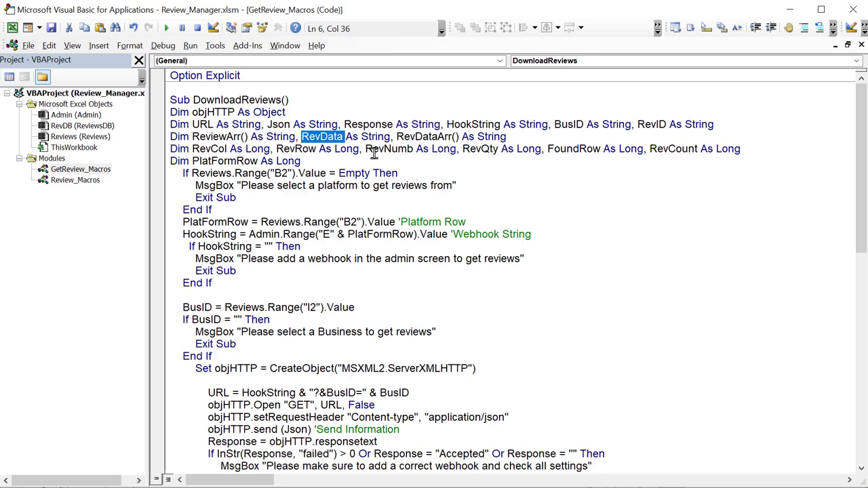
left_click_drag(396, 136, 468, 136)
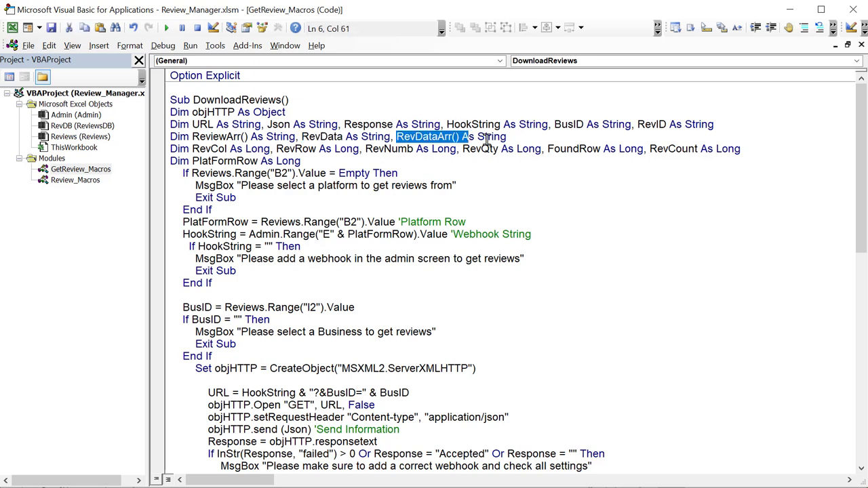
Examine the Long variable declarations from RevCol, RevRow and RevNumb through RevCount and PlatFormRow
left_click_drag(231, 149, 193, 149)
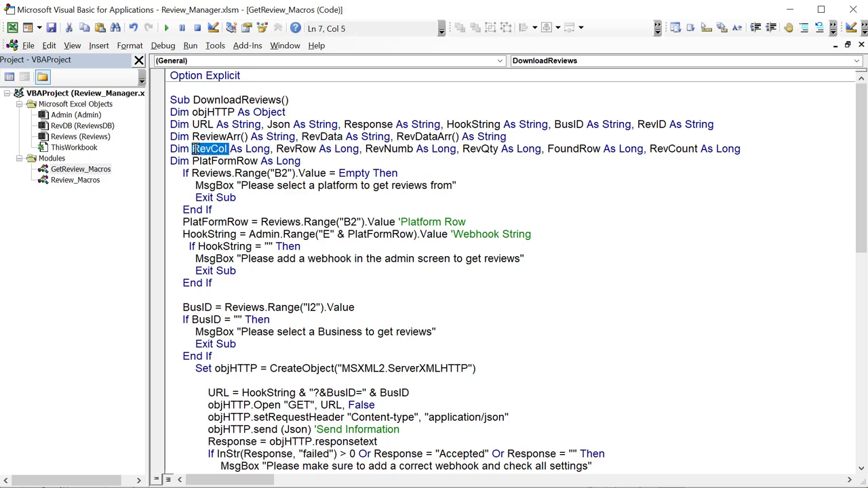
left_click_drag(270, 148, 452, 152)
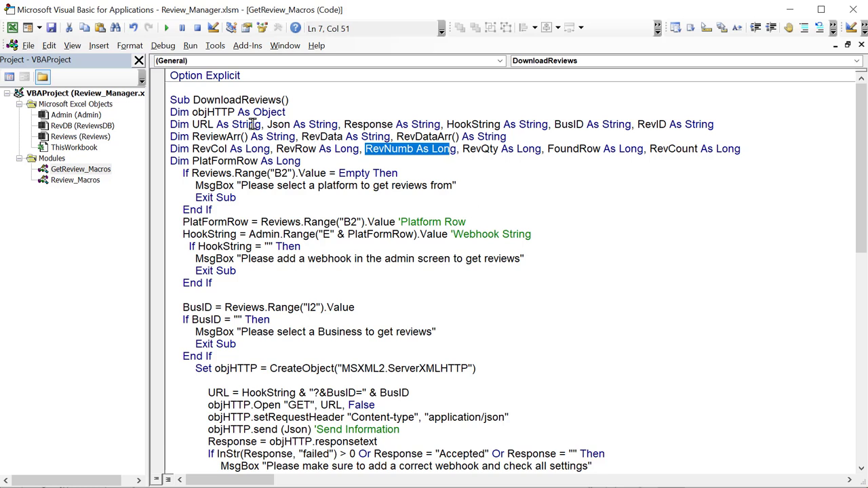
left_click(386, 149)
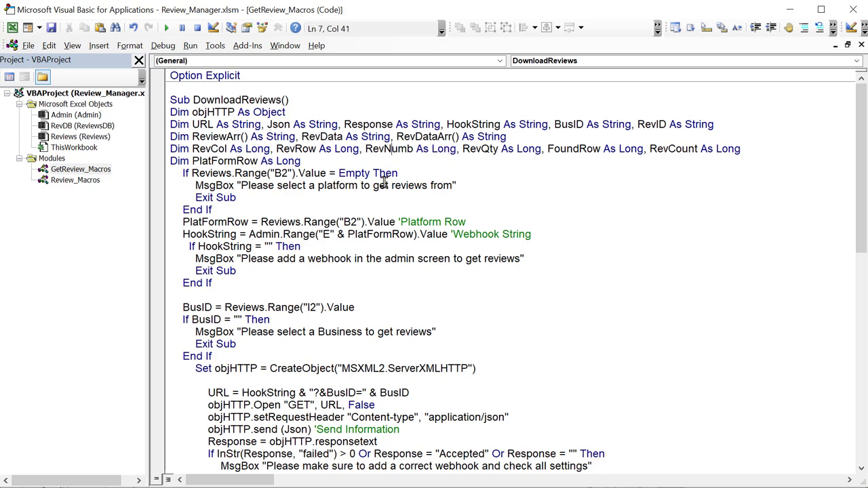
left_click_drag(499, 139, 461, 147)
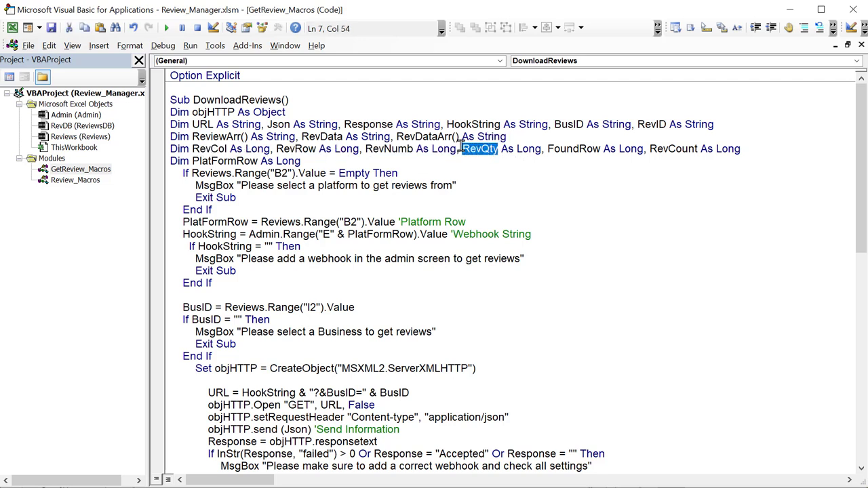
left_click_drag(547, 149, 601, 149)
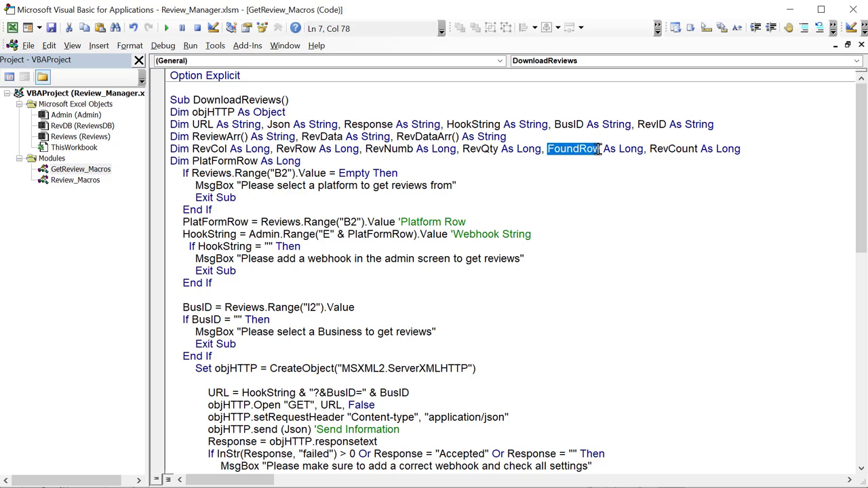
left_click_drag(650, 148, 705, 149)
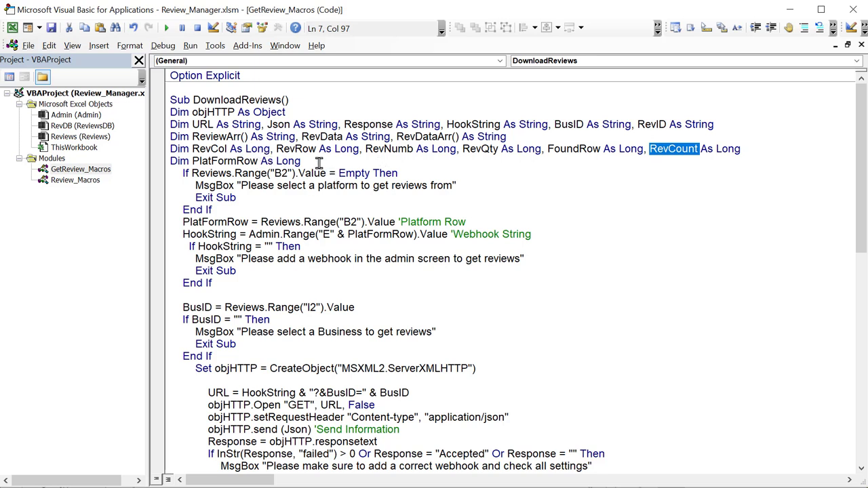
left_click_drag(301, 160, 193, 161)
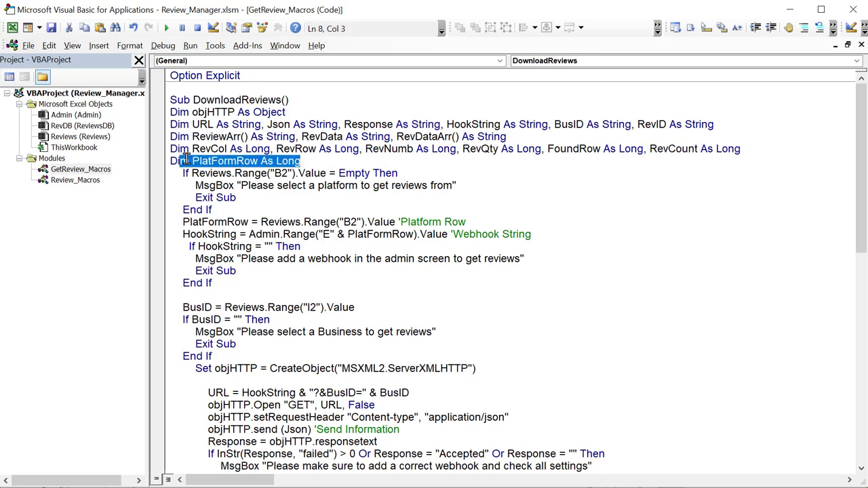
Switch back to the Admin sheet in Excel and mark the Platforms column from Yelp down to row 25
left_click(234, 223)
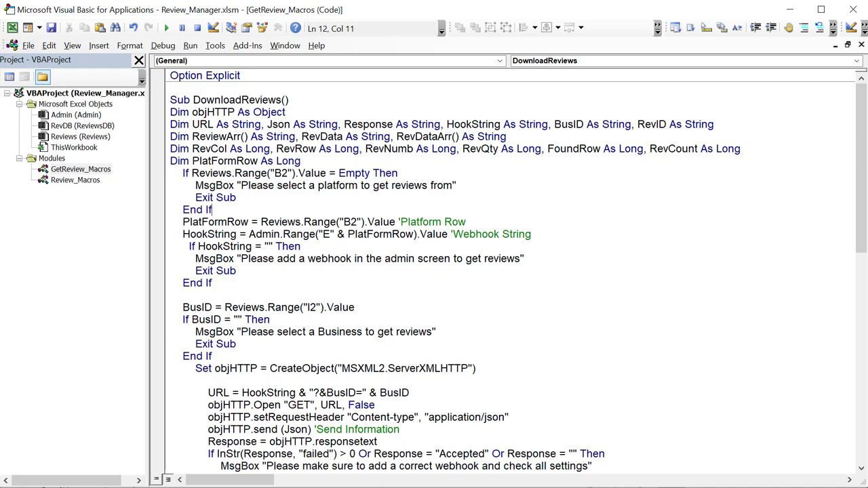
key("alt+F11")
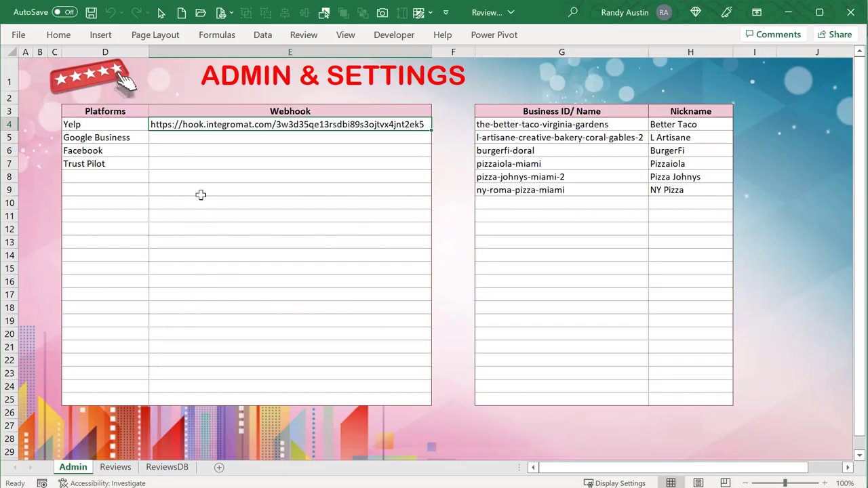
left_click_drag(123, 126, 113, 395)
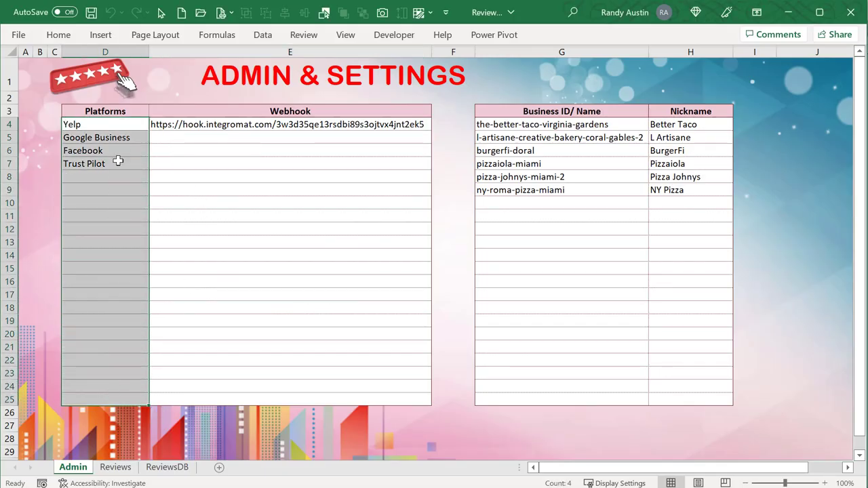
Compare the Yelp and Google Business webhook cells on the Admin sheet, briefly checking the DownloadReviews code
left_click_drag(118, 161, 120, 122)
left_click(192, 126)
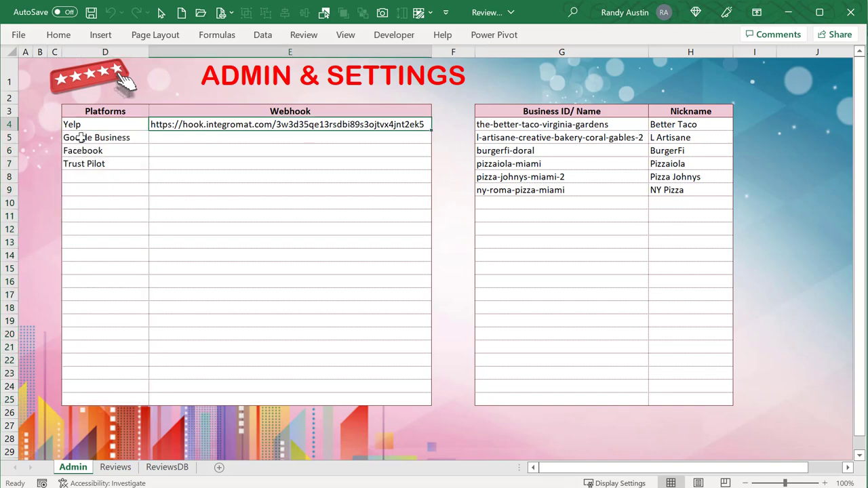
left_click(81, 138)
left_click(196, 140)
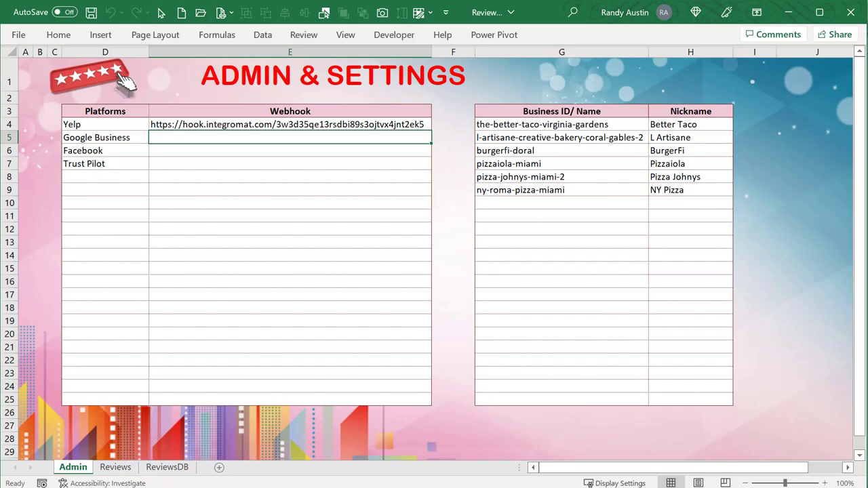
key("alt+F11")
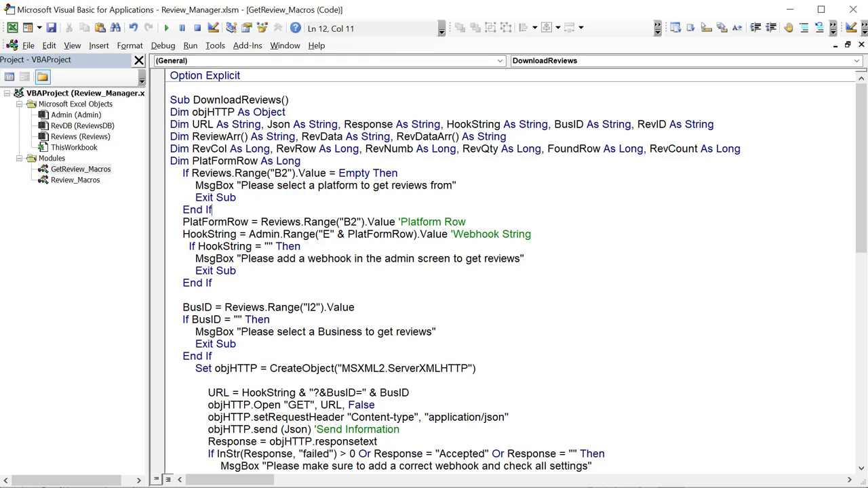
key("alt+F11")
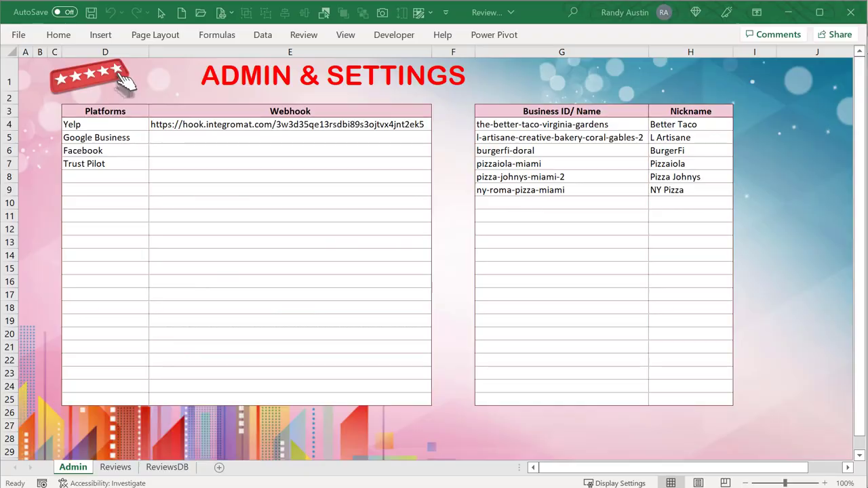
Examine the Platform Row helper cell and the Get Reviews From platform cell on the Reviews sheet
left_click(127, 469)
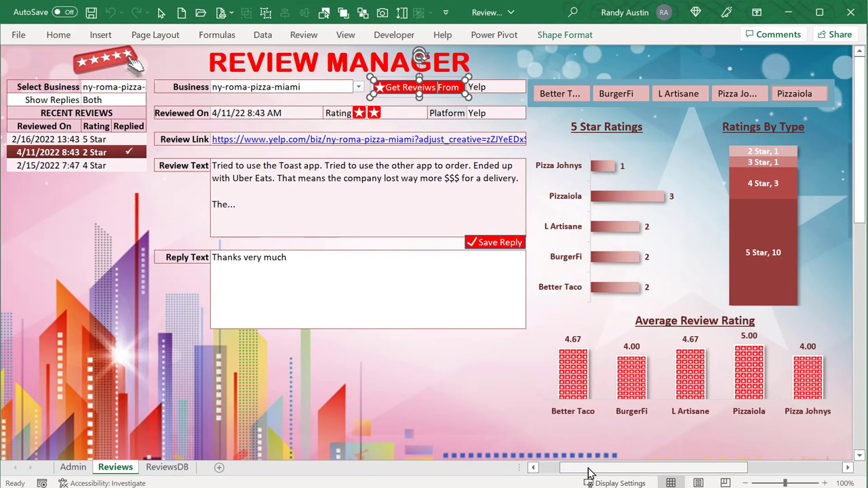
left_click_drag(592, 467, 572, 468)
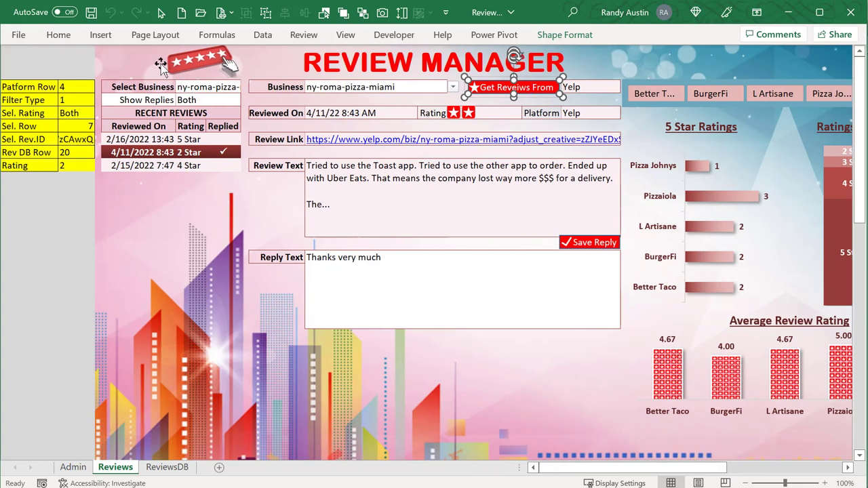
left_click(76, 86)
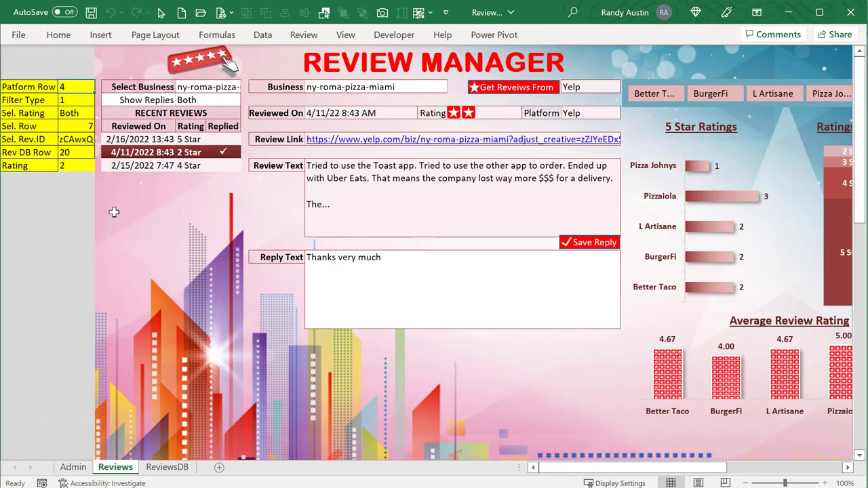
left_click(578, 90)
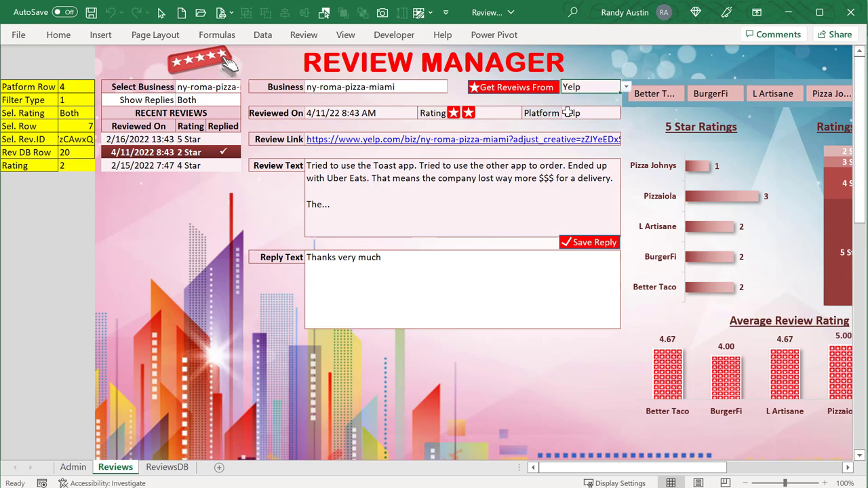
Trace the Yelp platform entry to its webhook in row 4 of the Admin sheet
left_click(73, 467)
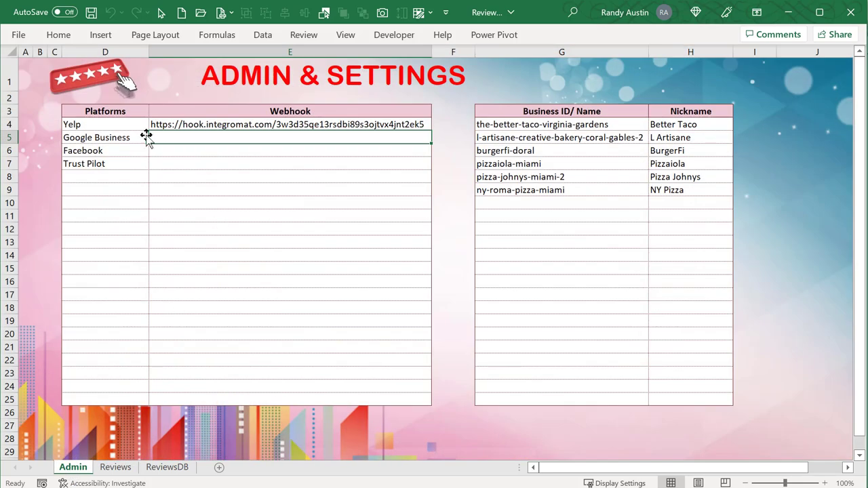
left_click(103, 123)
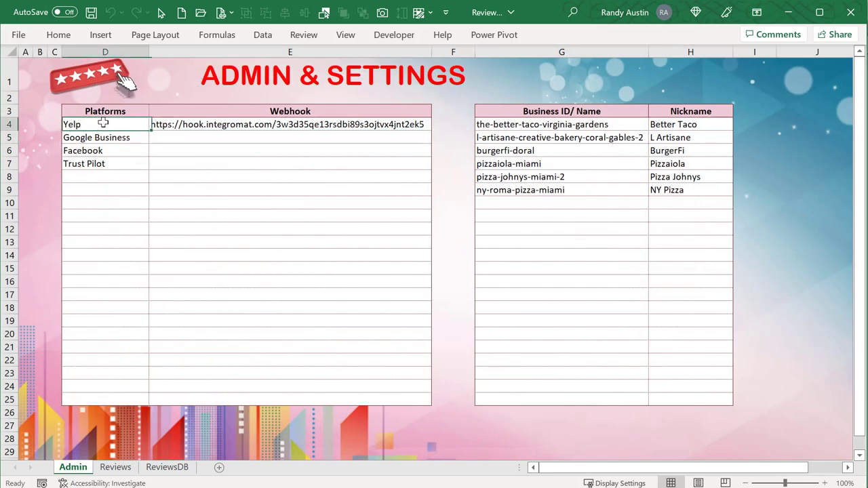
left_click(210, 123)
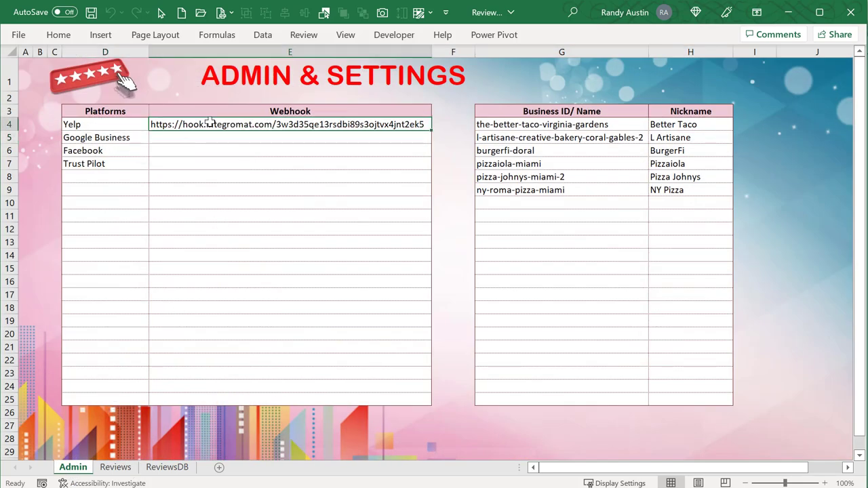
left_click(105, 124)
left_click(174, 124)
Return to the Reviews sheet and turn on the formula bar and the row and column headings
left_click(115, 467)
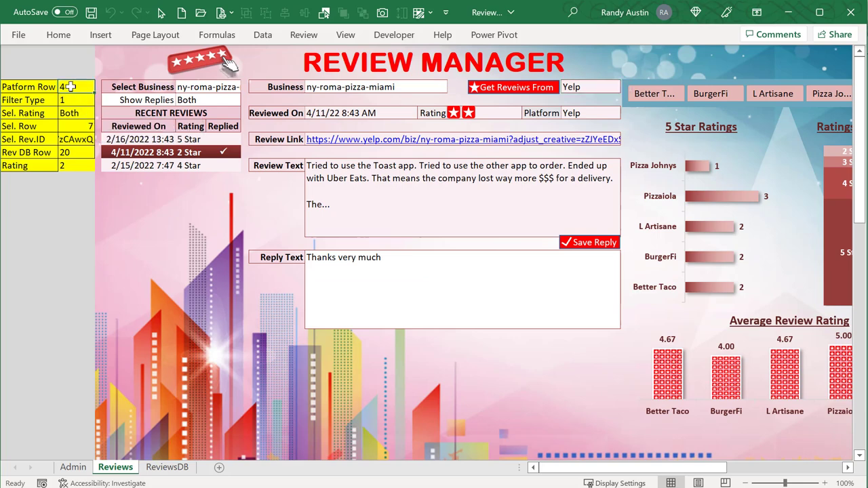
left_click(347, 35)
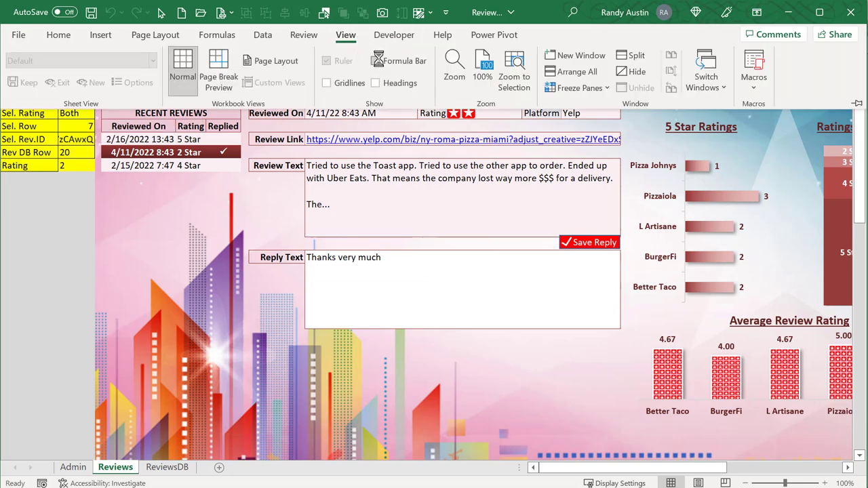
left_click(377, 60)
left_click(375, 83)
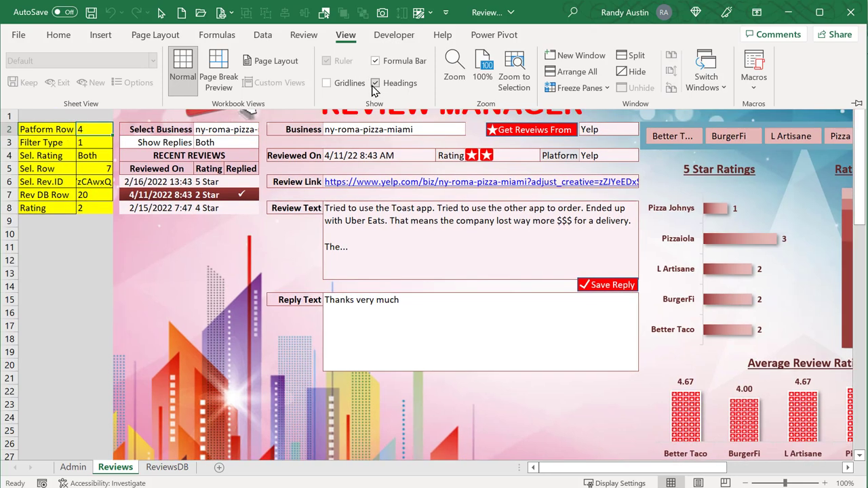
left_click(205, 306)
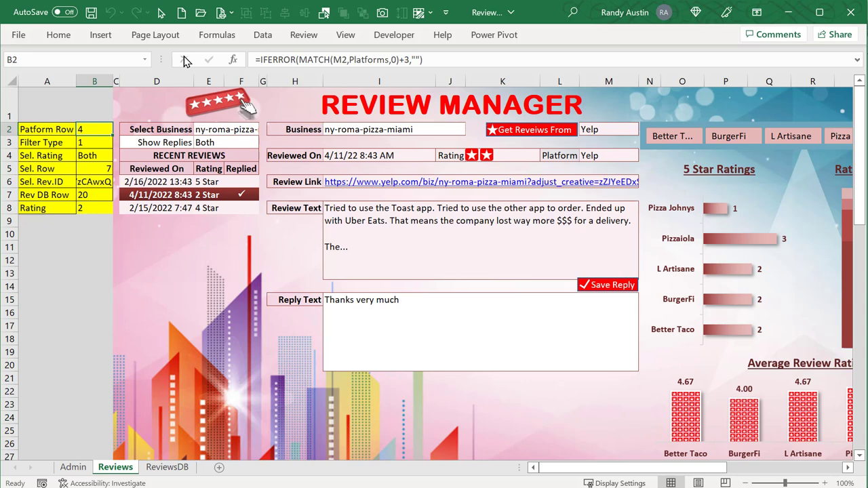
Inspect the OFFSET formula behind the Platforms named range and the Admin cells it covers
left_click(213, 36)
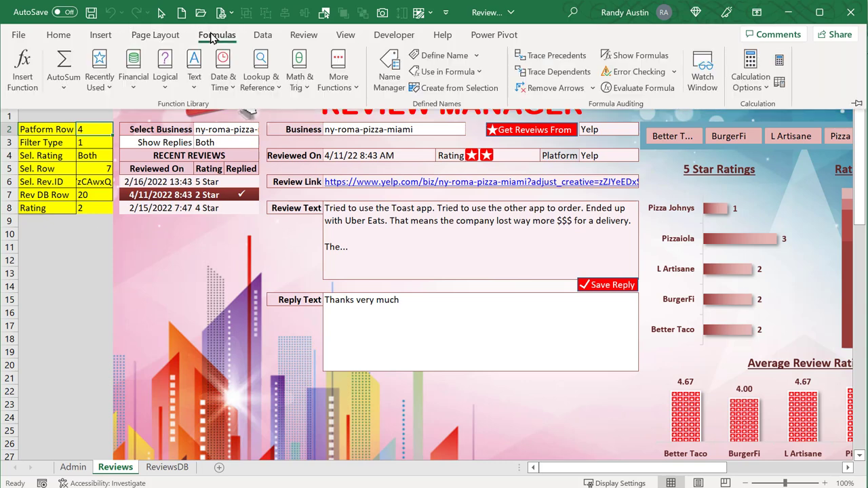
left_click(389, 76)
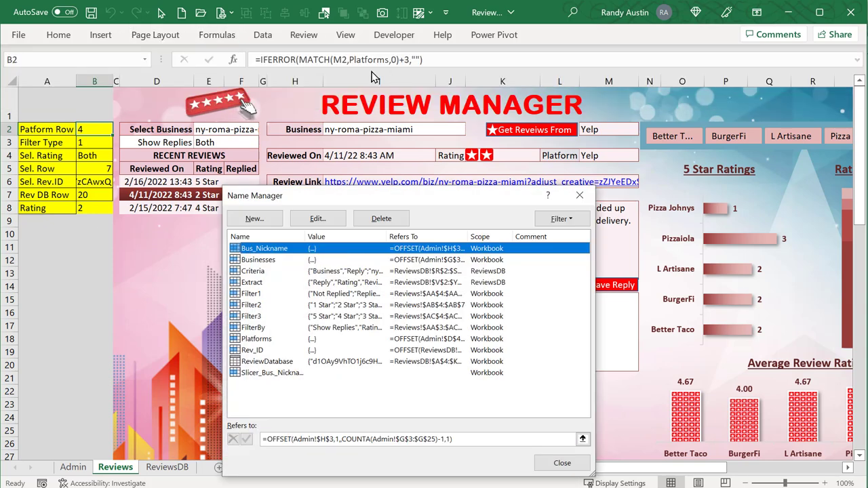
left_click_drag(285, 208, 250, 69)
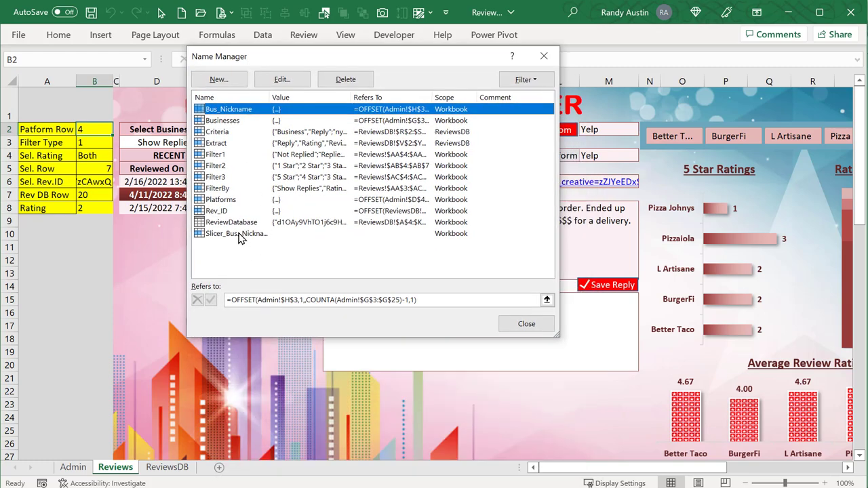
left_click(229, 200)
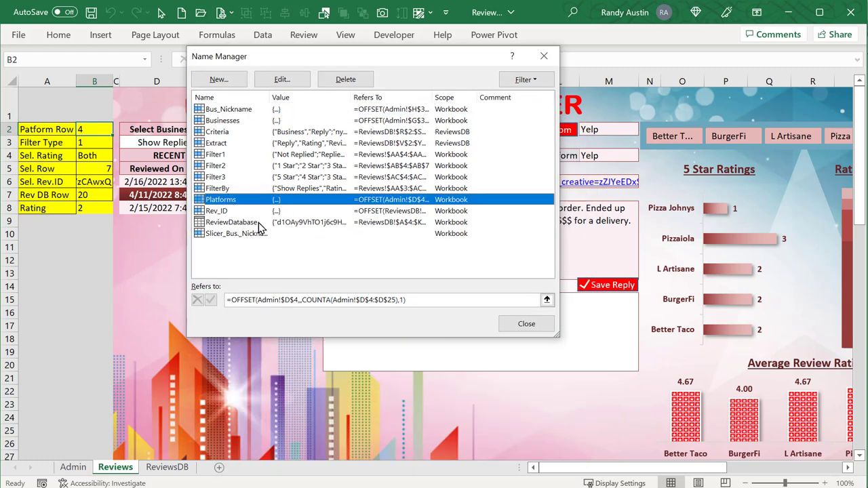
left_click(379, 300)
left_click_drag(341, 58, 554, 31)
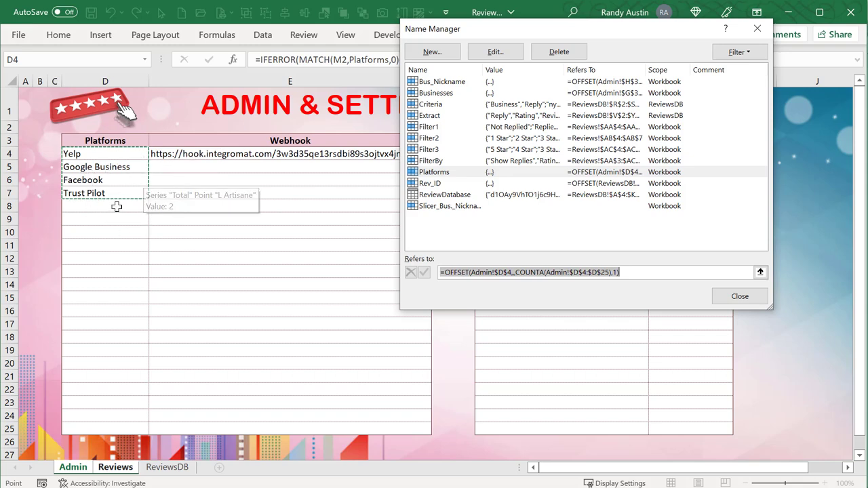
left_click(658, 272)
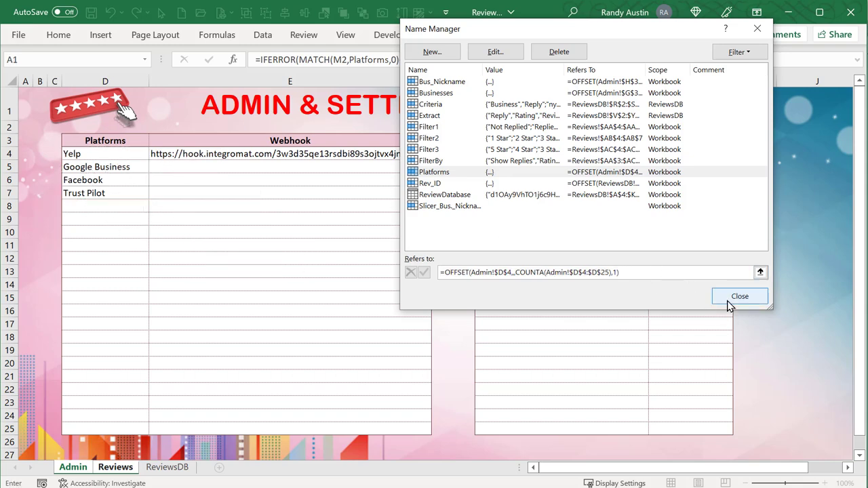
Inspect the Businesses and Bus_Nickname named ranges and the Admin columns they refer to
left_click(447, 93)
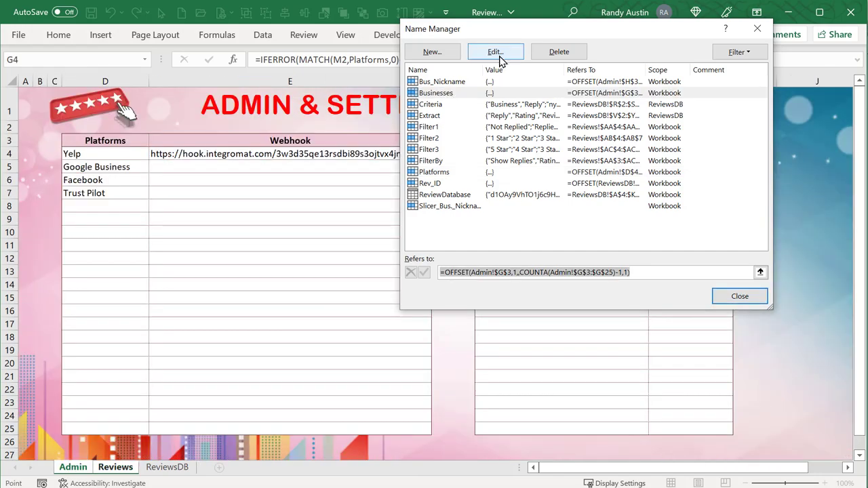
left_click_drag(434, 29, 29, 57)
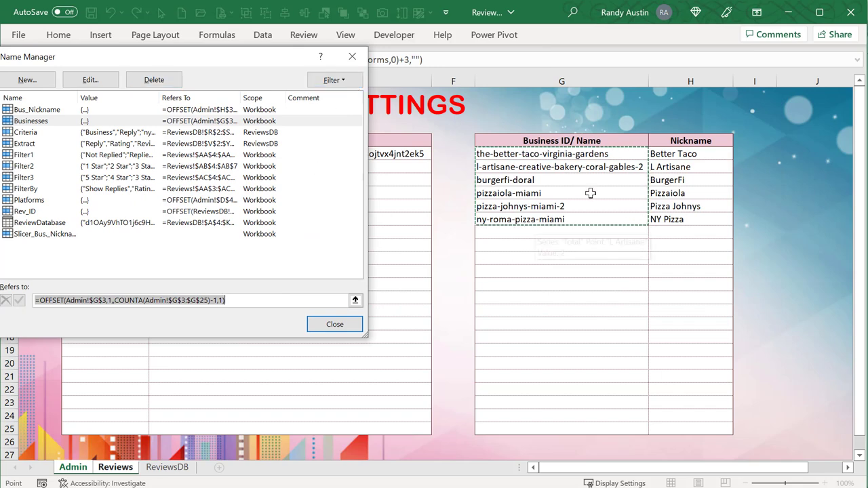
left_click(32, 111)
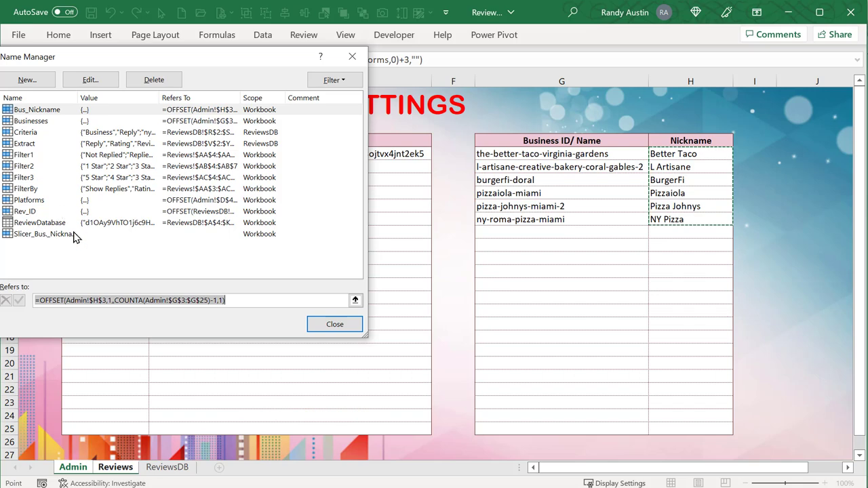
Inspect the ReviewDatabase and Rev_ID named ranges, and close the Name Manager
left_click(54, 224)
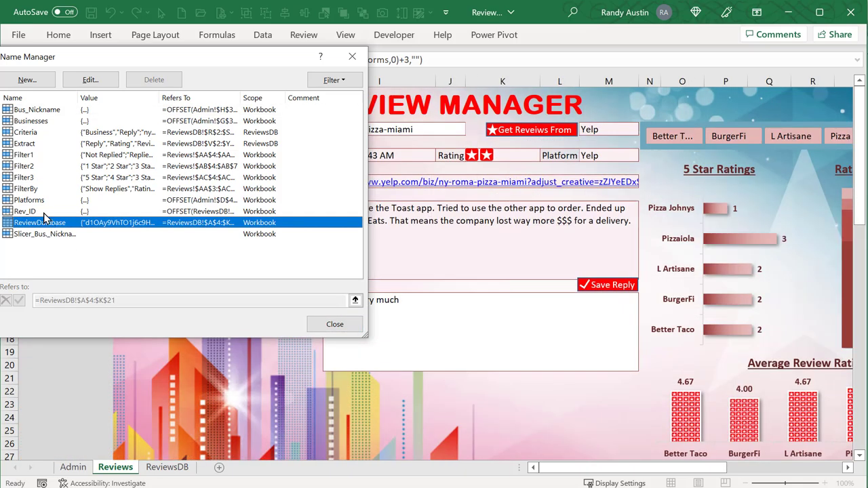
left_click(43, 212)
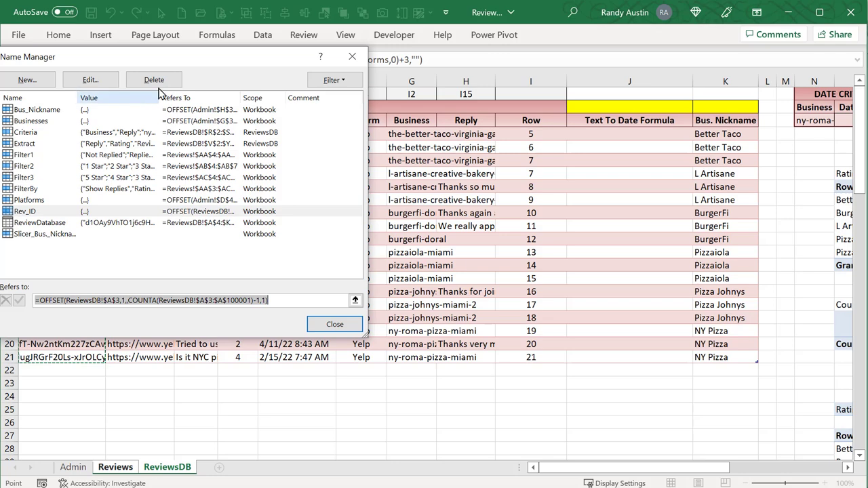
left_click_drag(190, 57, 604, 50)
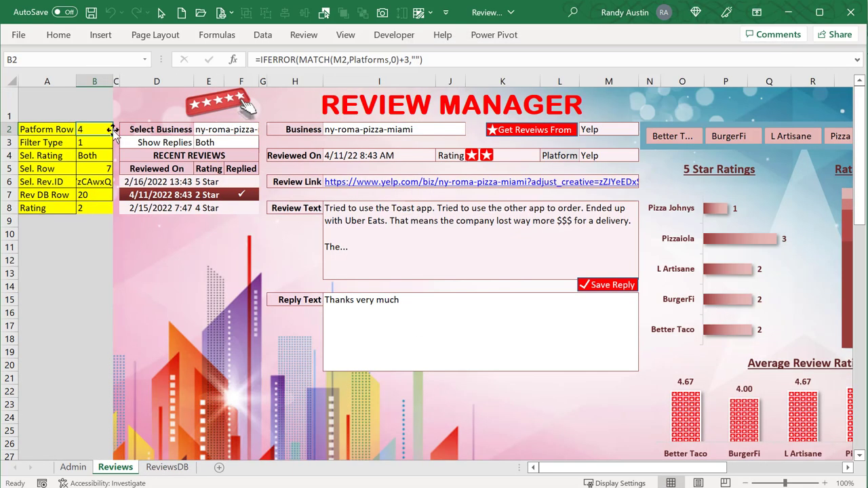
Set the Get Reviews From platform in M2 to Google Business and check the Platform Row in B2
left_click(602, 121)
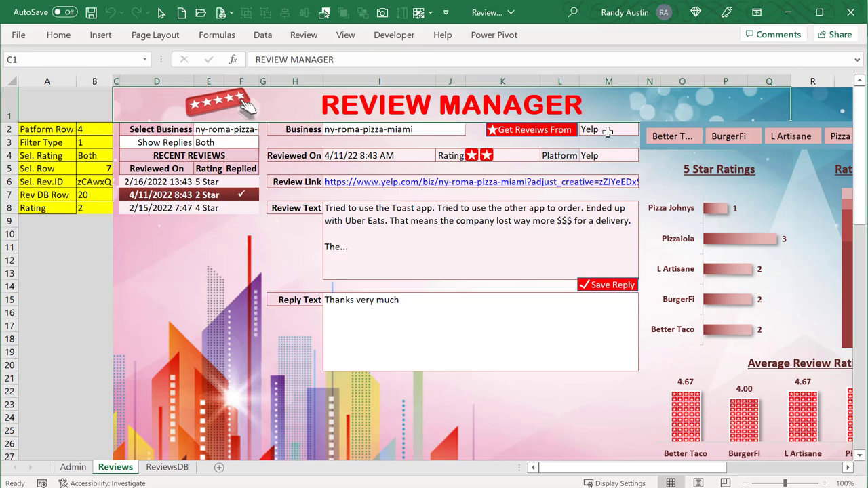
left_click(613, 130)
left_click(642, 132)
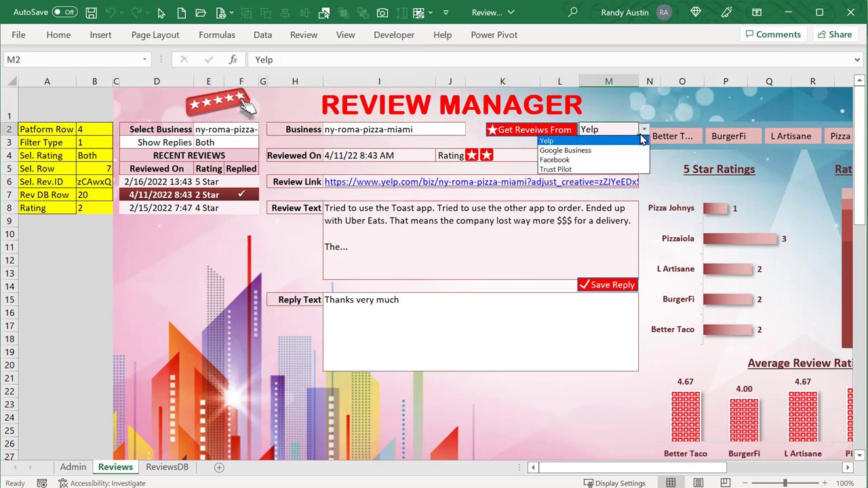
left_click(626, 150)
left_click(80, 130)
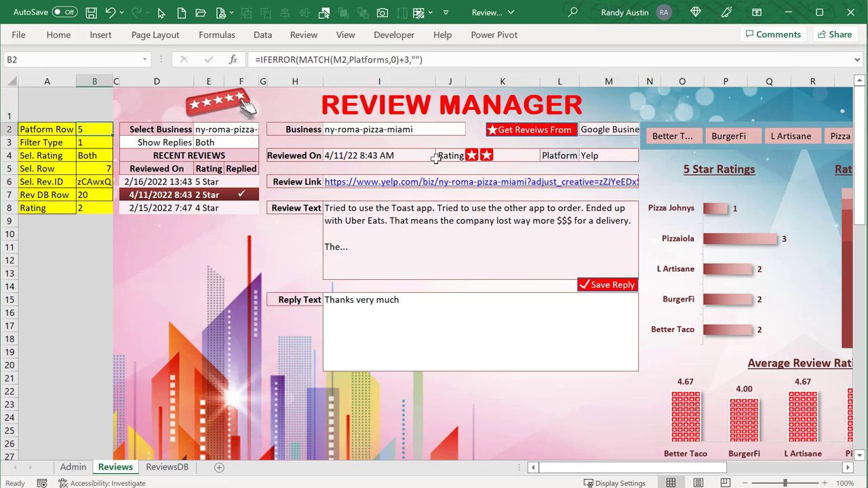
Set the platform in M2 back to Yelp and review the MATCH formula in B2
left_click(626, 129)
left_click(643, 129)
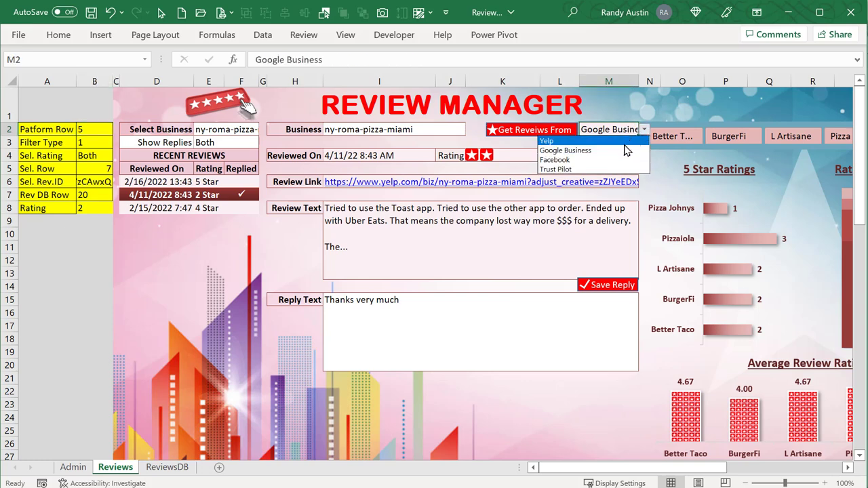
left_click(556, 141)
left_click(83, 128)
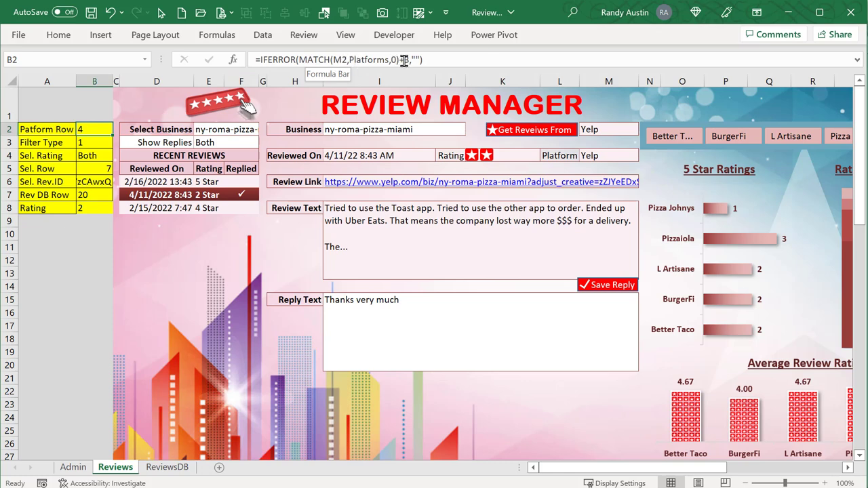
Check on the Admin sheet which row the Platforms list starts in, at the Yelp entry
left_click(68, 439)
left_click(72, 467)
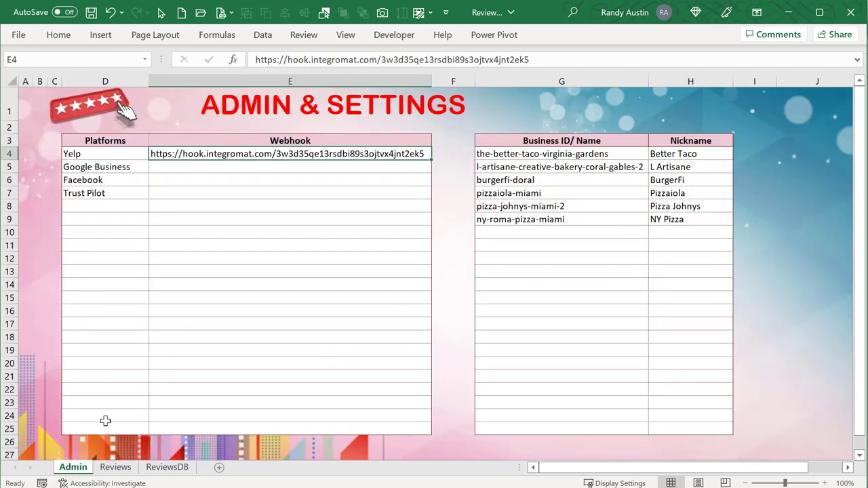
left_click(38, 155)
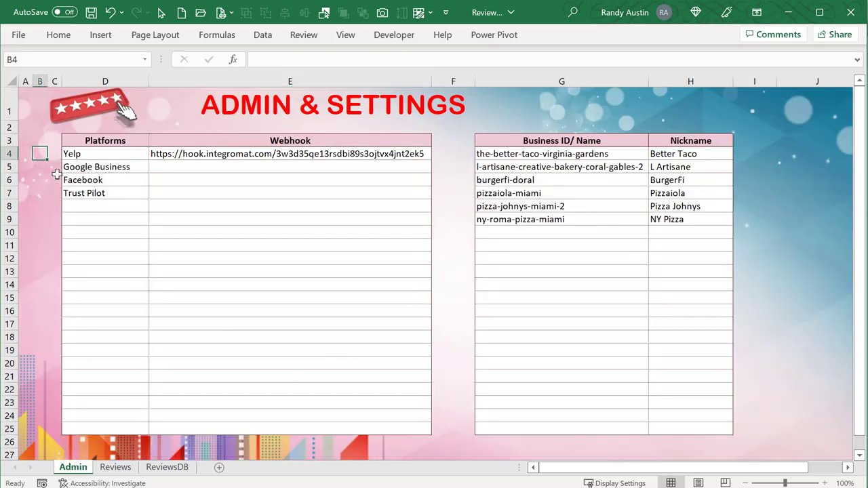
left_click(73, 154)
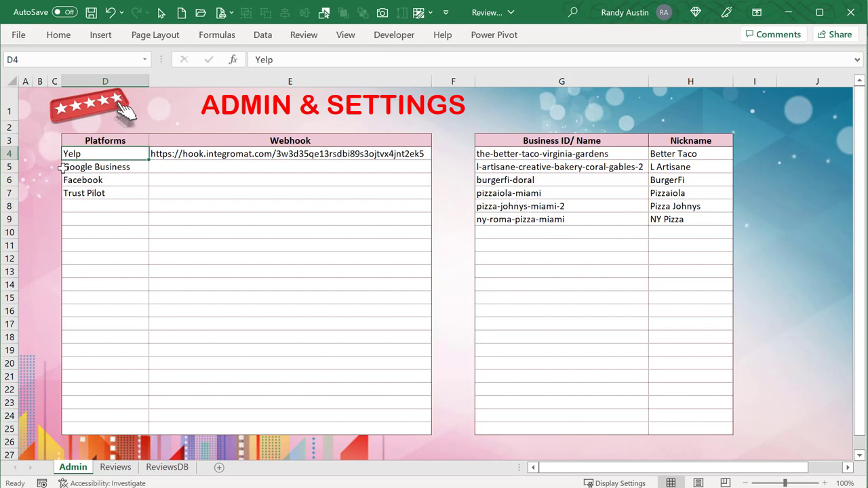
Compare the Yelp webhook in E4 of the Admin sheet with the Platform Row in B2 of the Reviews sheet
left_click(183, 156)
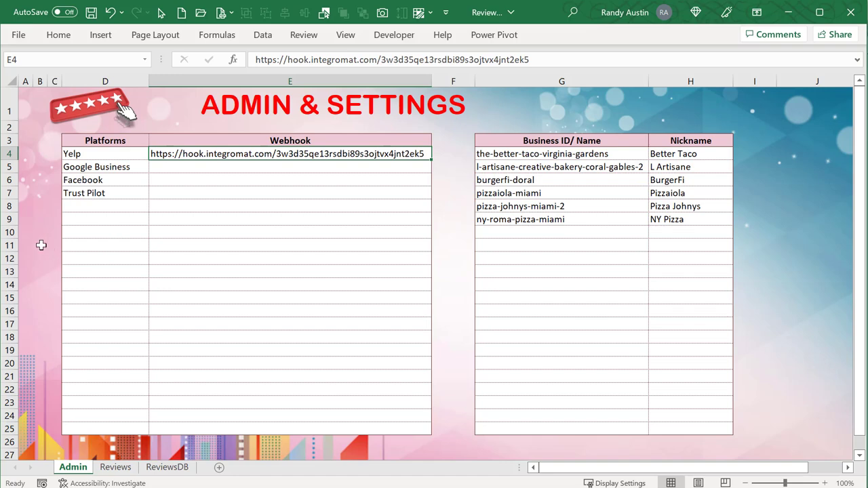
left_click(115, 467)
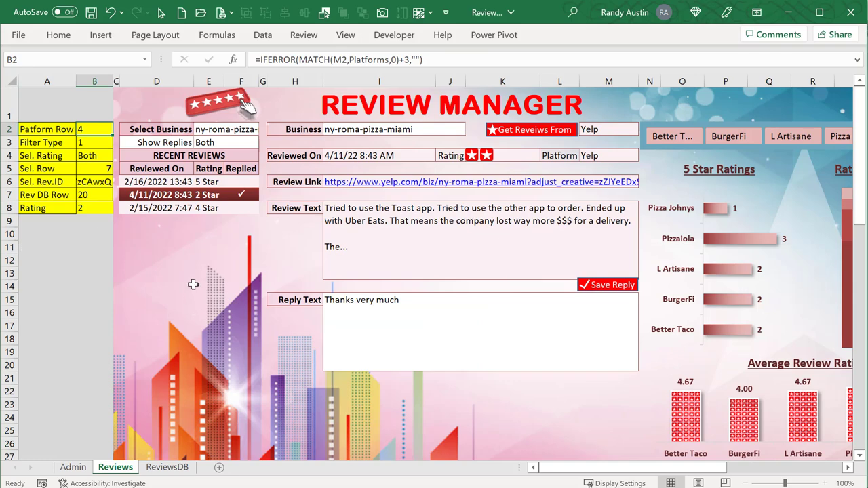
left_click(72, 467)
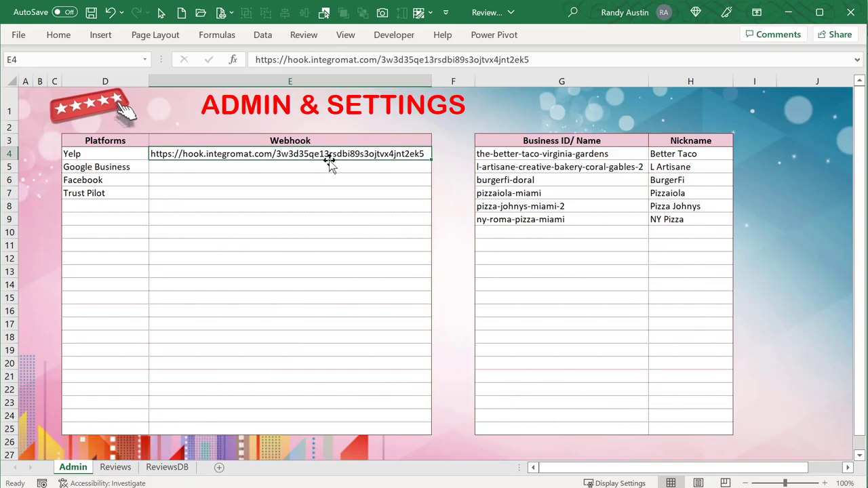
left_click(106, 469)
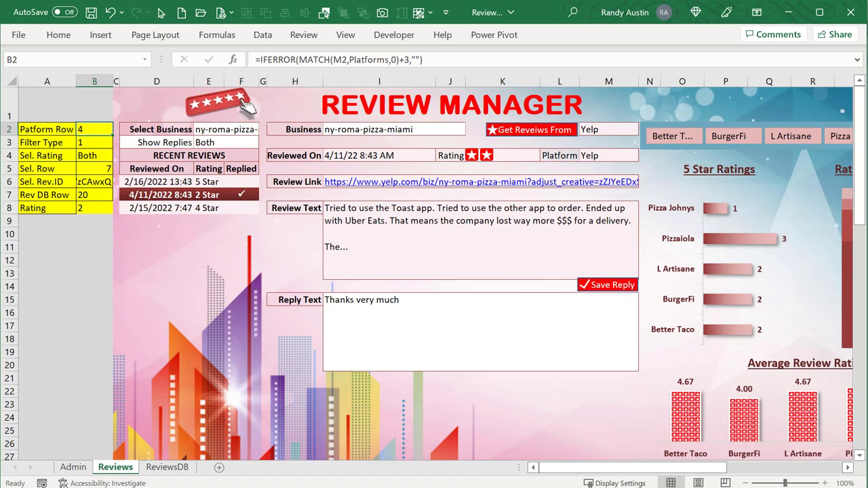
In the VBA editor, change the variable's spelling to PlatformRow in the DownloadReviews line that reads Reviews B2
key("alt+F11")
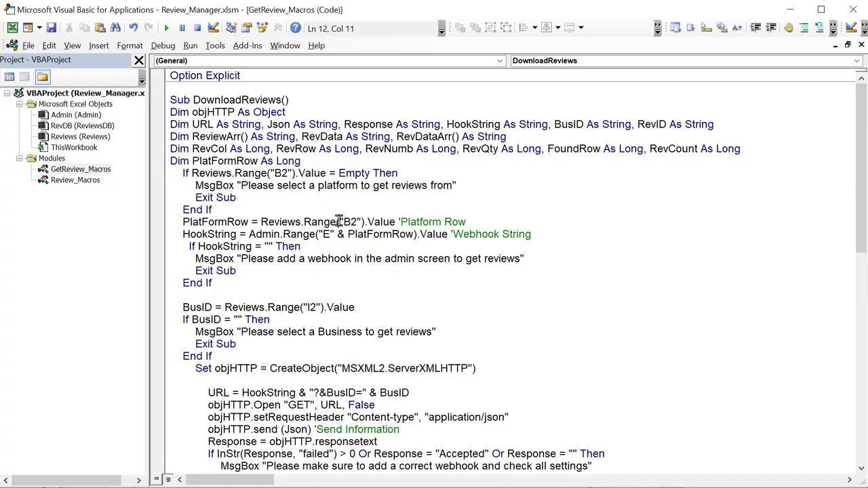
left_click_drag(327, 186, 358, 186)
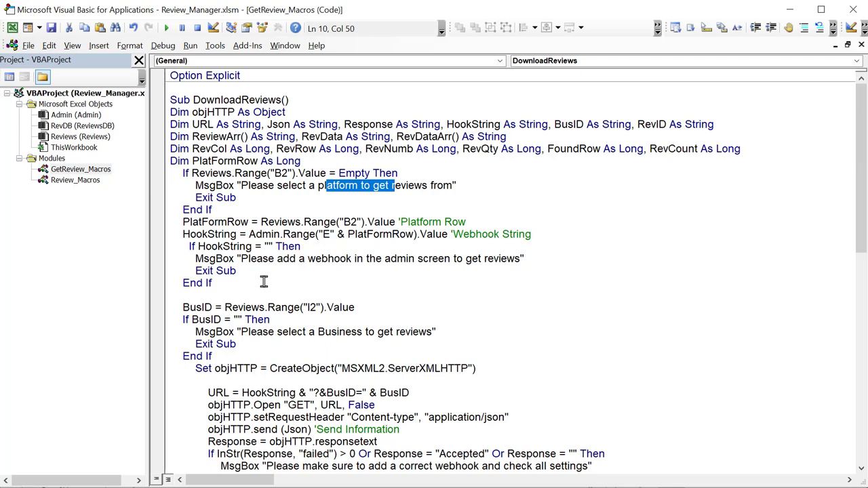
left_click_drag(248, 222, 184, 217)
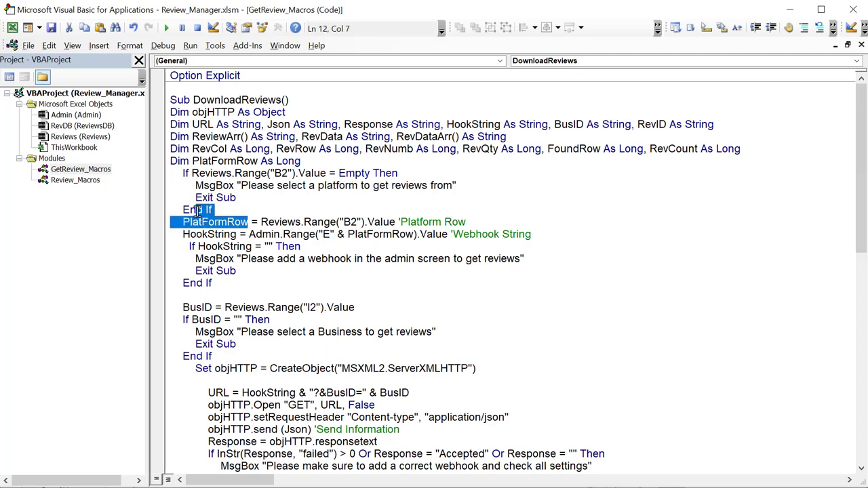
type("PlatformRow")
left_click(217, 229)
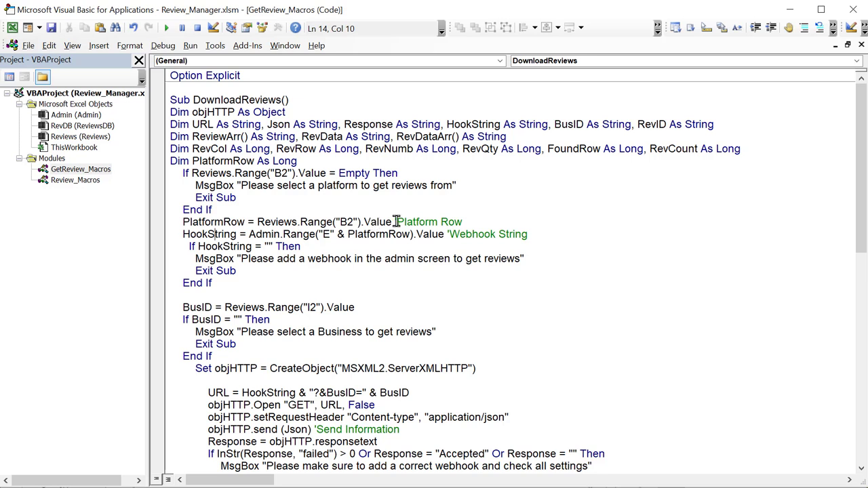
Review the HookString assignment in DownloadReviews and the Yelp webhook address it reads from E4 on the Admin sheet
left_click_drag(237, 234, 183, 233)
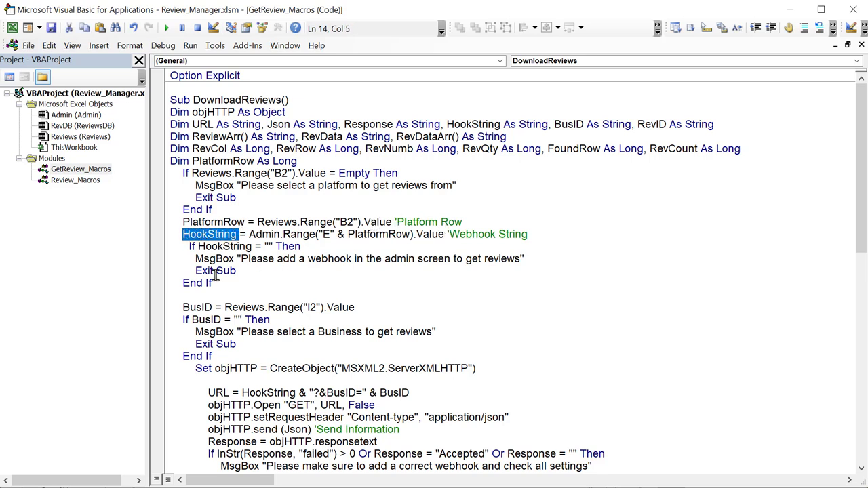
left_click_drag(248, 234, 311, 232)
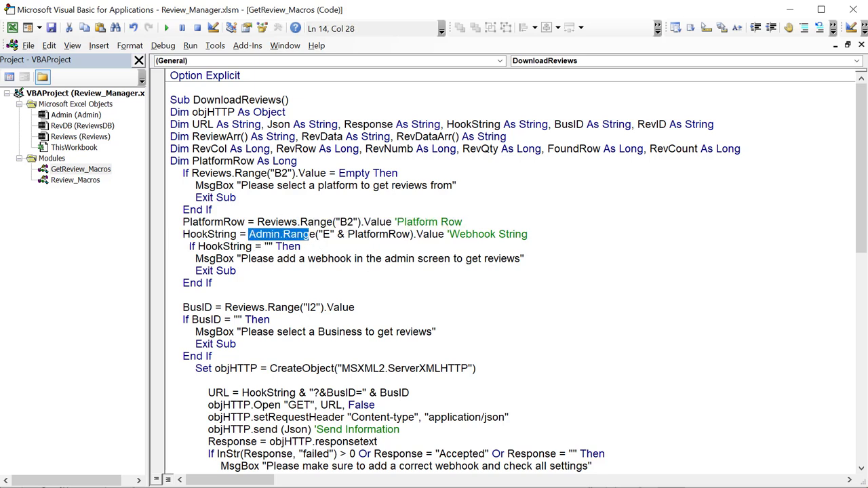
key("alt+F11")
left_click(73, 467)
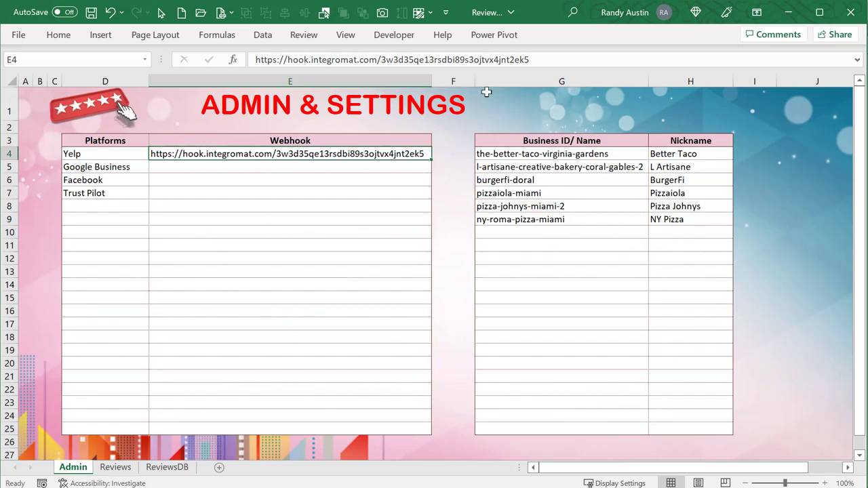
left_click_drag(532, 59, 230, 74)
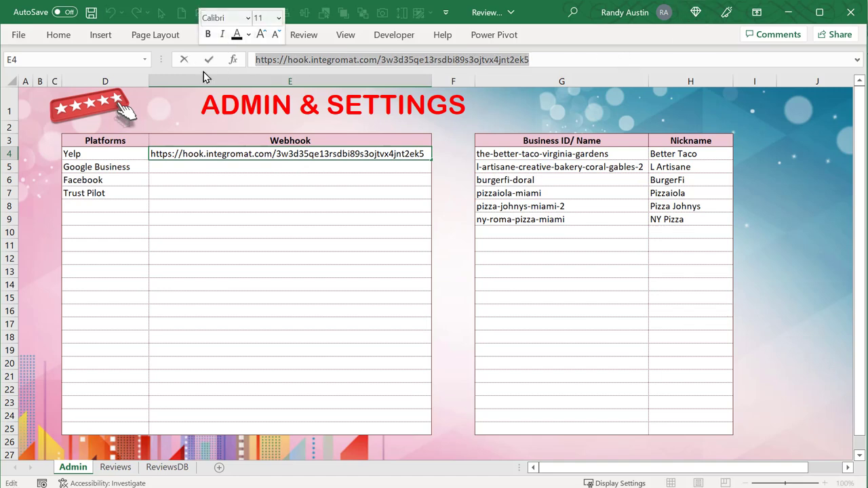
key("Escape")
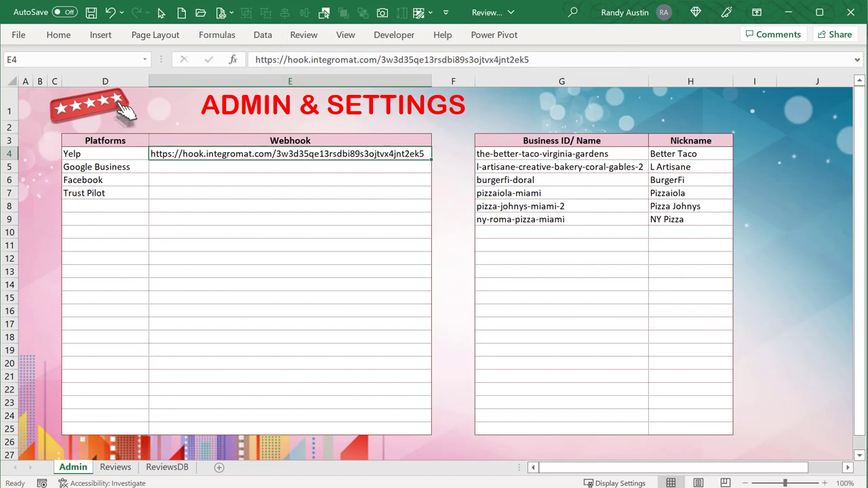
Inspect the custom webhook's address in Integromat's Yelp Reviews scenario without changing it, and return to the Reviews sheet in Excel
key("alt+Tab")
left_click(377, 239)
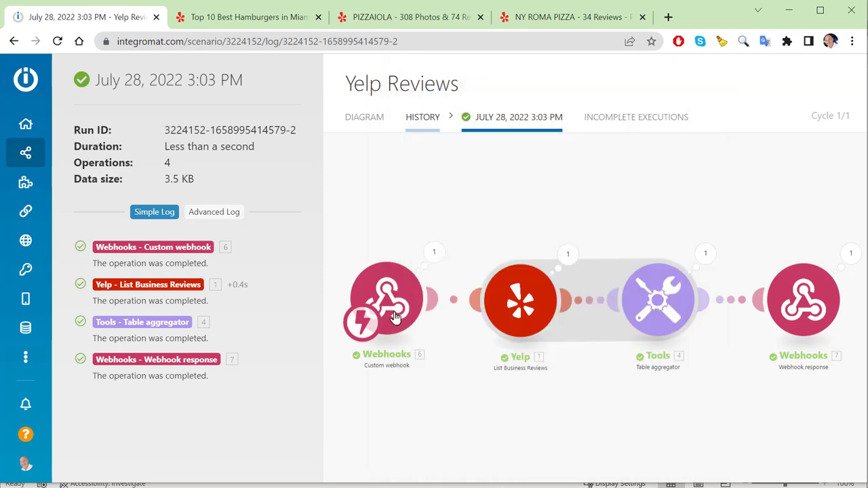
left_click(345, 118)
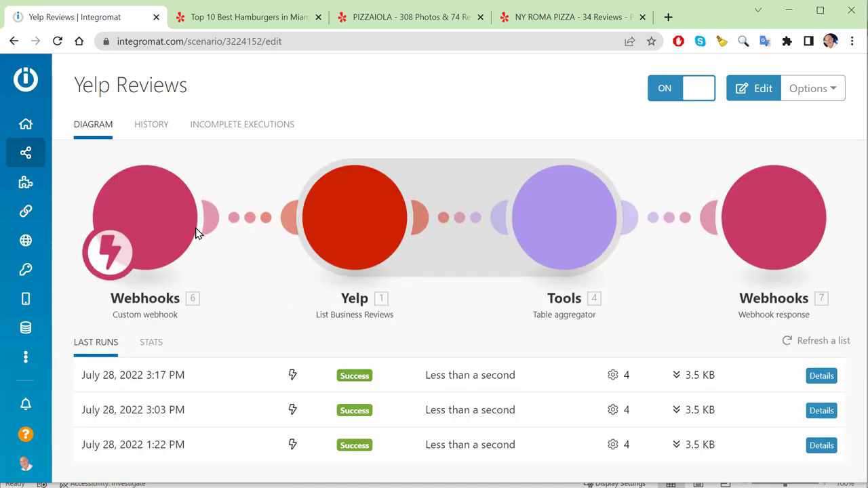
left_click(156, 224)
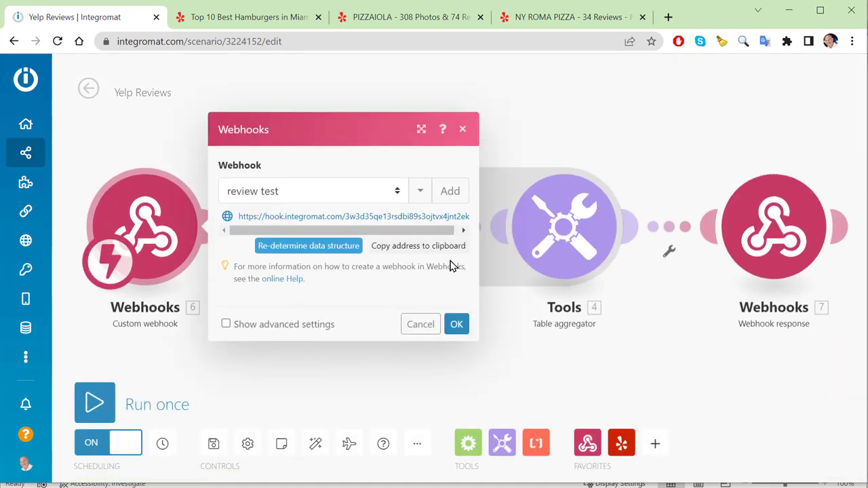
left_click(473, 219)
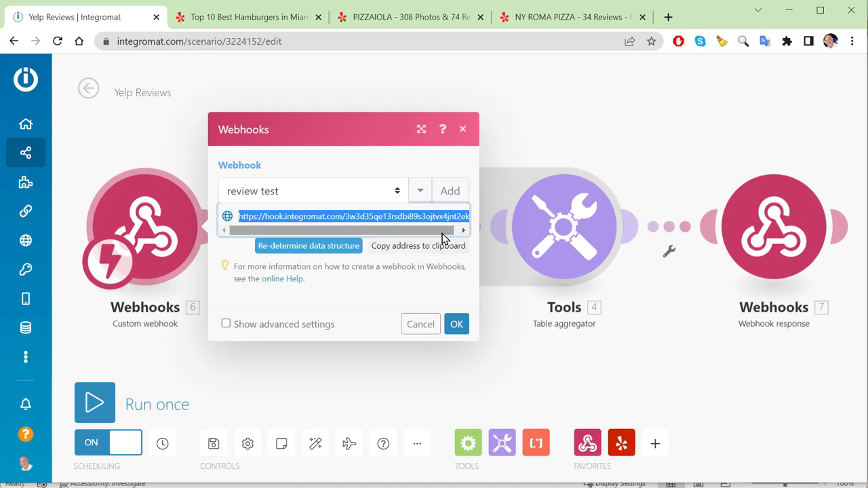
left_click_drag(443, 234, 463, 233)
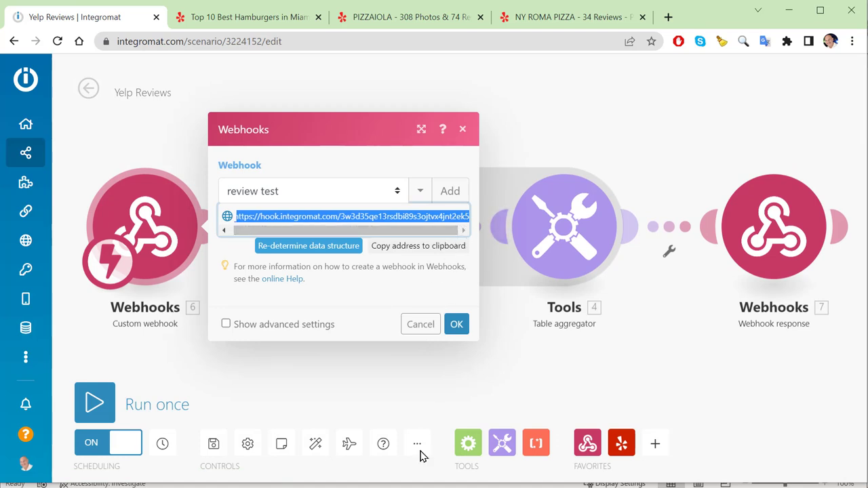
left_click(422, 324)
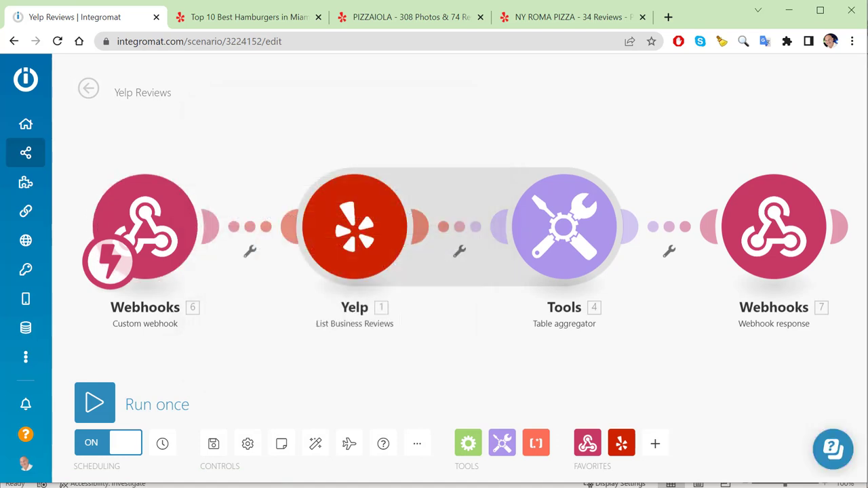
key("alt+Tab")
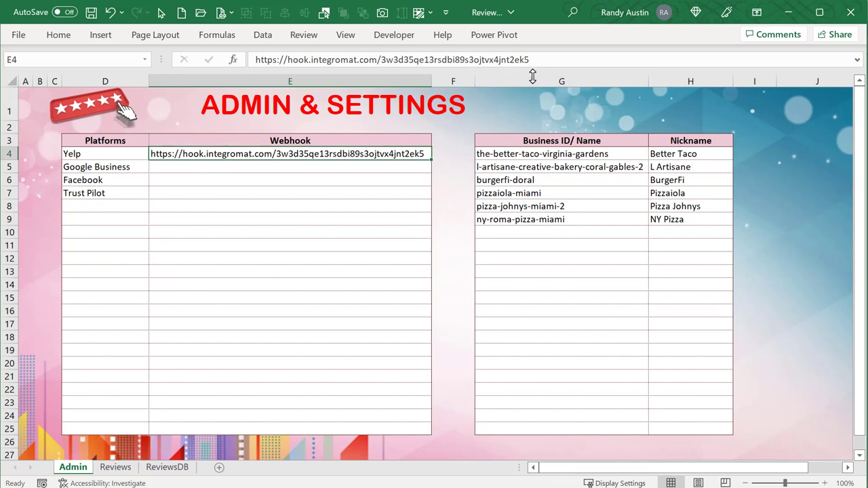
left_click(119, 468)
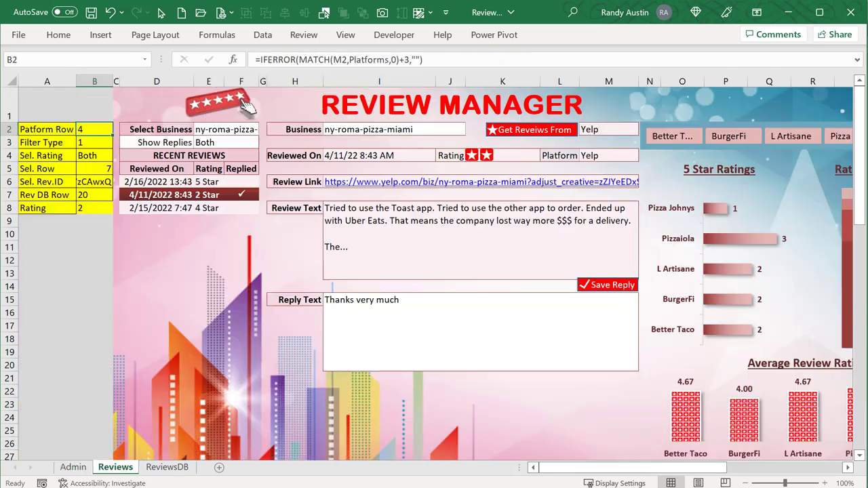
Switch to the VBA editor and examine the HookString assignment and the empty-webhook check in DownloadReviews
key("alt+Tab")
left_click(243, 272)
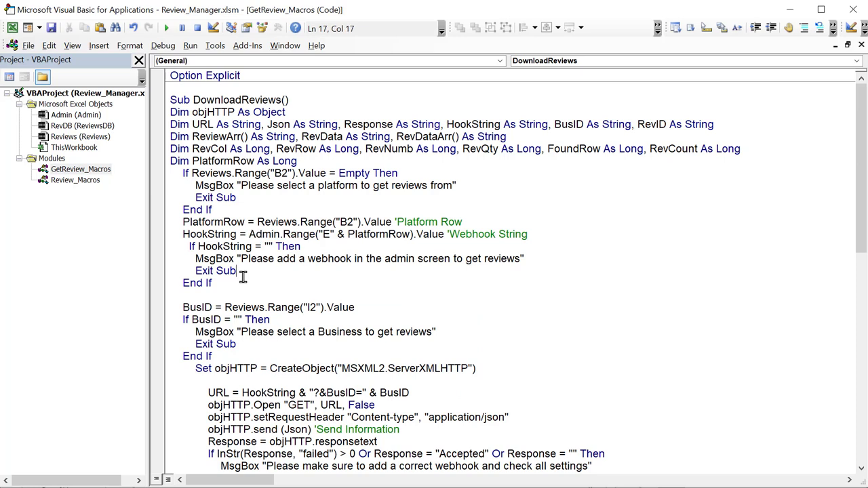
left_click_drag(303, 246, 197, 238)
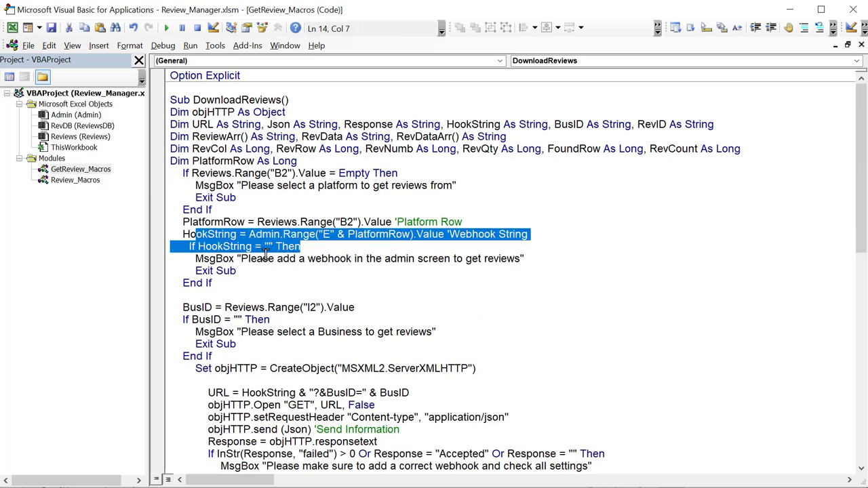
left_click_drag(262, 258, 524, 264)
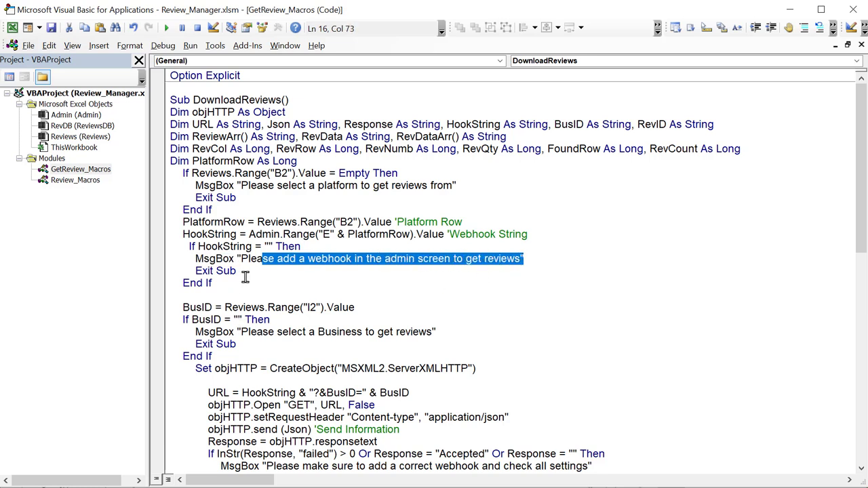
left_click_drag(238, 271, 160, 248)
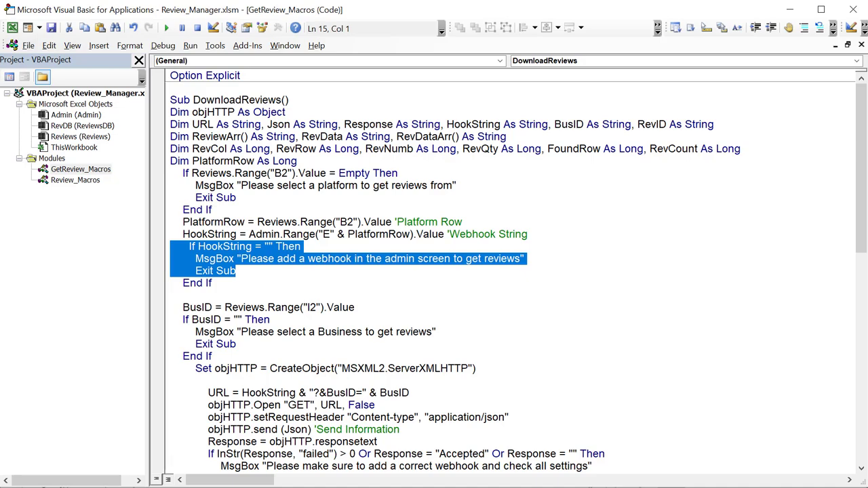
Inspect the business cell I2 on the Reviews sheet and the code's check for an empty BusID
key("alt+F11")
left_click(382, 131)
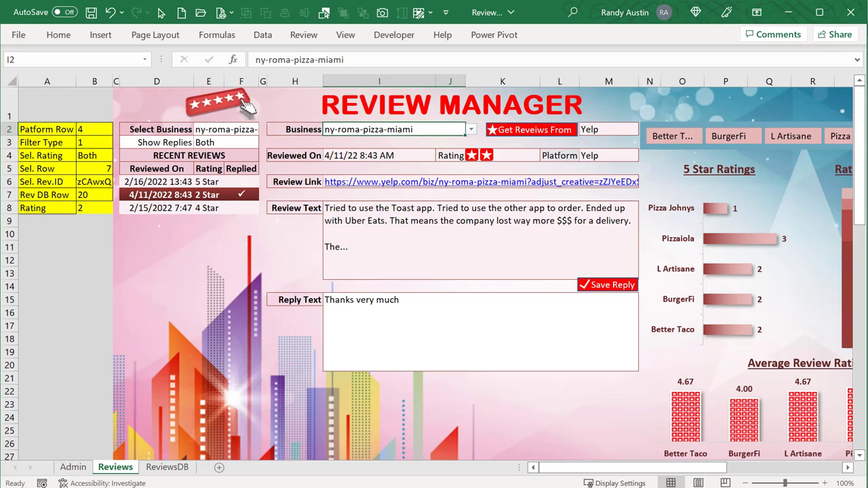
key("alt+F11")
left_click(250, 393)
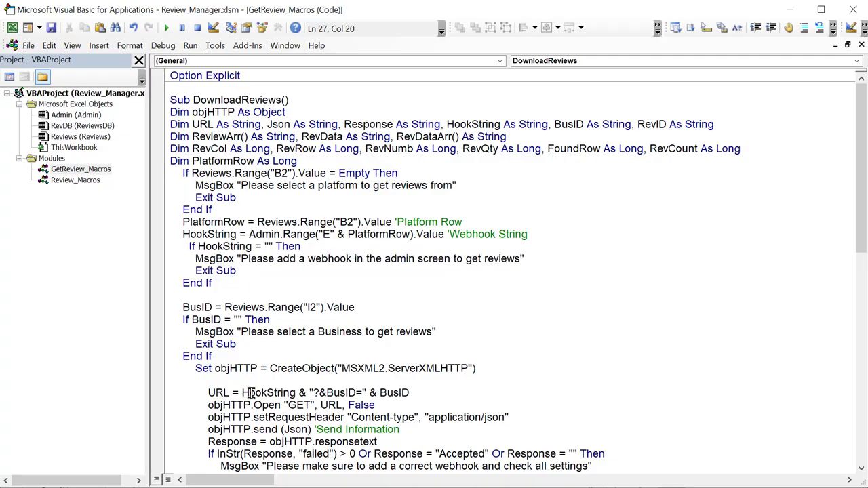
left_click_drag(269, 332, 435, 332)
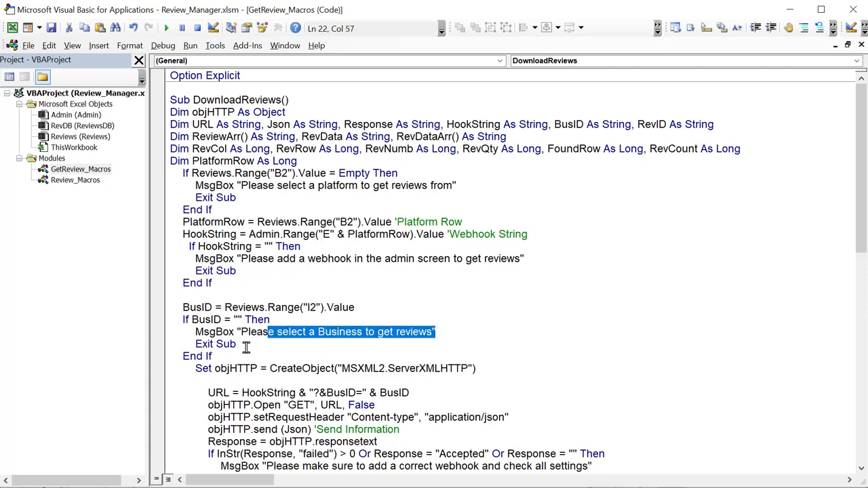
left_click_drag(236, 344, 196, 343)
Delete the blank line below the Set objHTTP statement and indent that statement to match the URL line
scroll(241, 380, "down", 2)
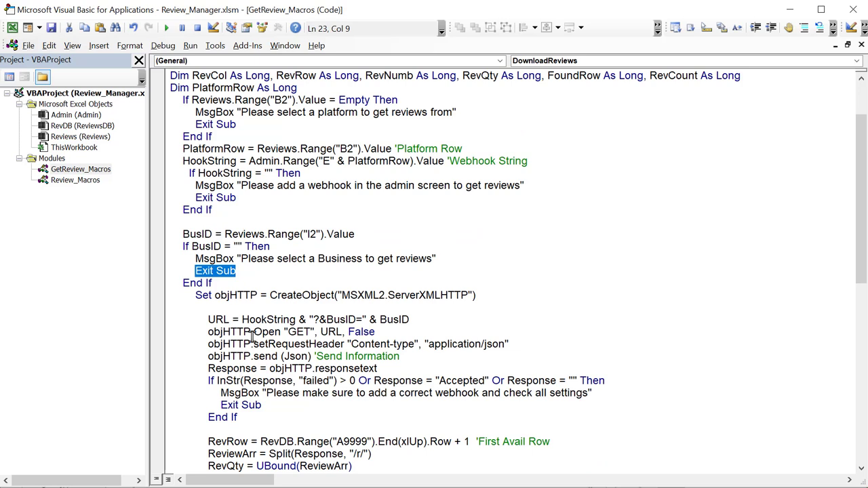
left_click_drag(219, 308, 124, 301)
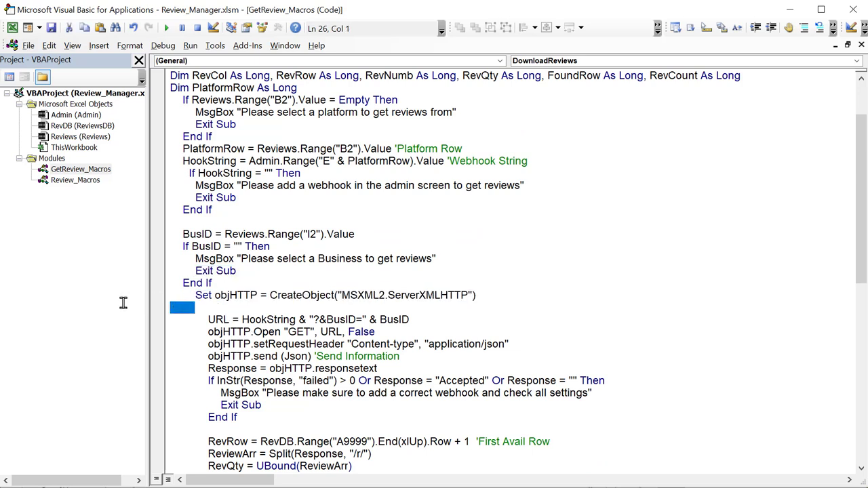
key("BackSpace")
key("BackSpace")
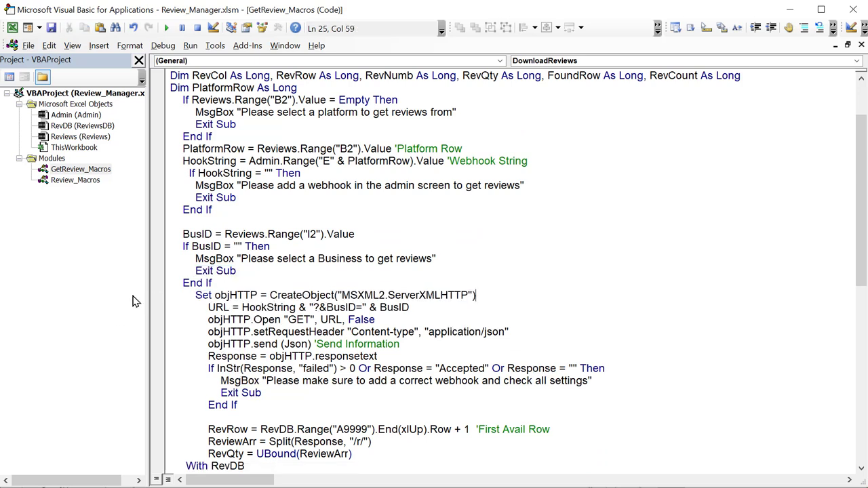
left_click(195, 295)
key("Tab")
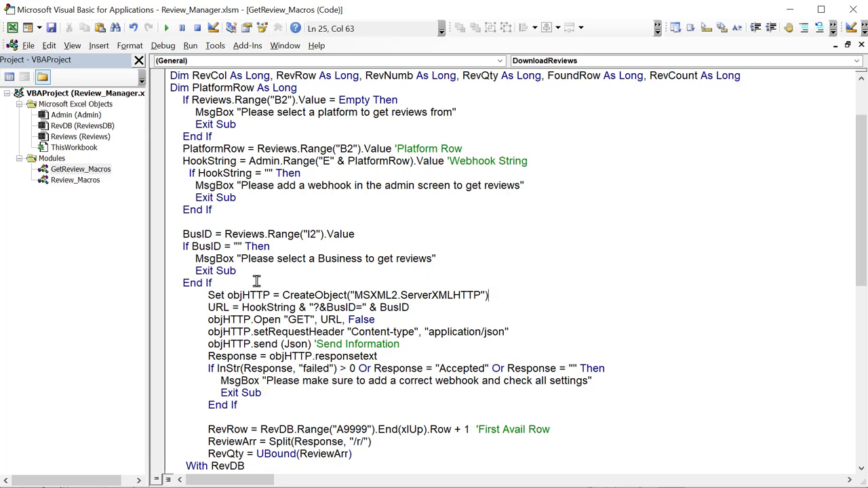
Examine the HookString and "?&BusID=" parts of the URL assignment in DownloadReviews
left_click_drag(231, 307, 298, 307)
left_click_drag(411, 307, 326, 307)
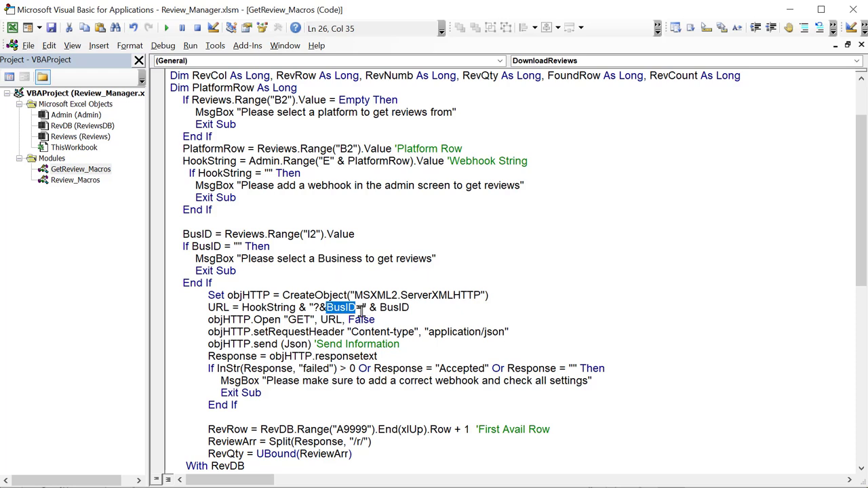
left_click(356, 307)
left_click_drag(353, 307, 326, 308)
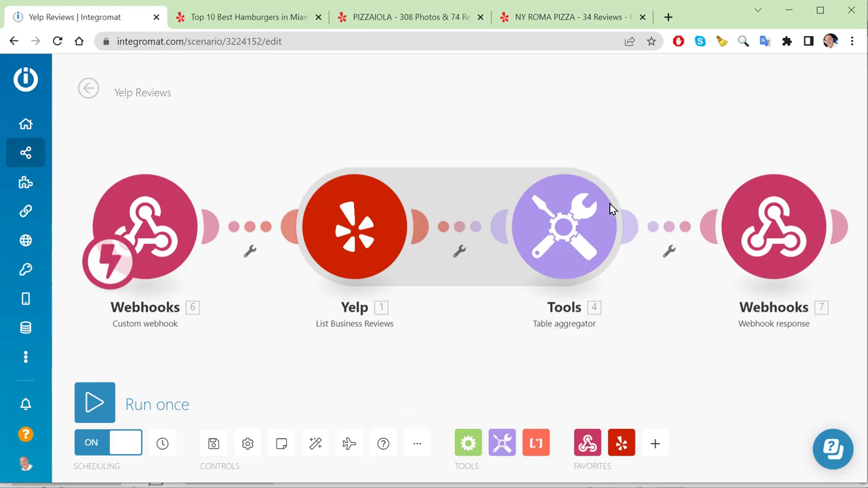
In the Integromat Yelp Reviews scenario, inspect the table aggregator's separators and the webhook response's body
left_click(574, 213)
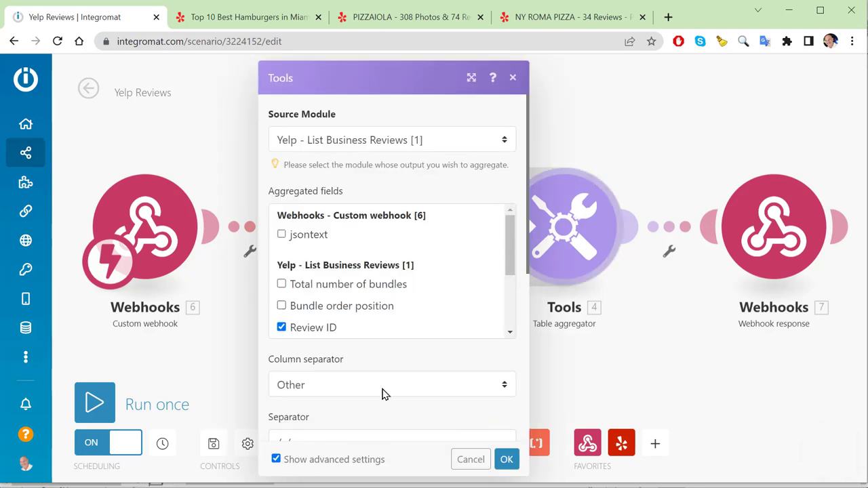
scroll(392, 401, "down", 1)
scroll(388, 398, "down", 1)
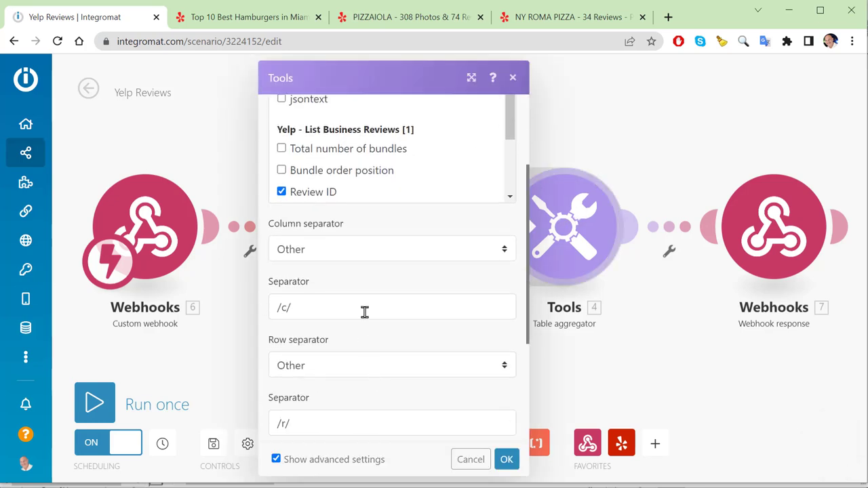
left_click(364, 306)
left_click(766, 226)
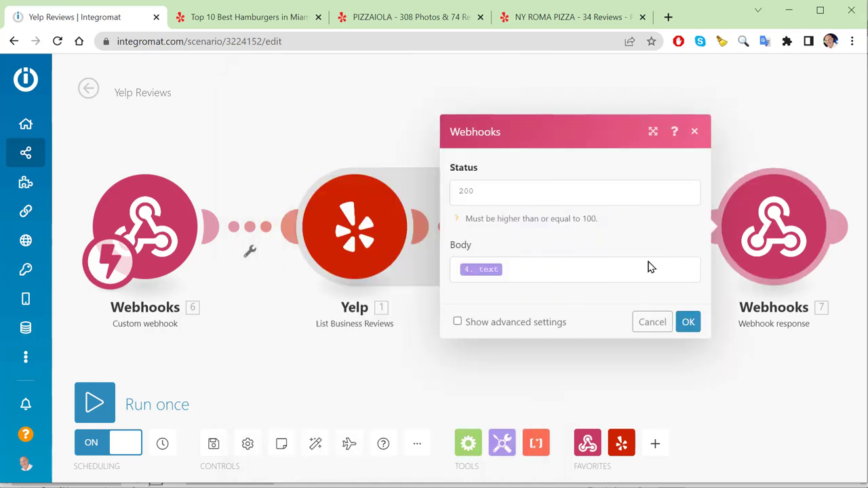
left_click(641, 269)
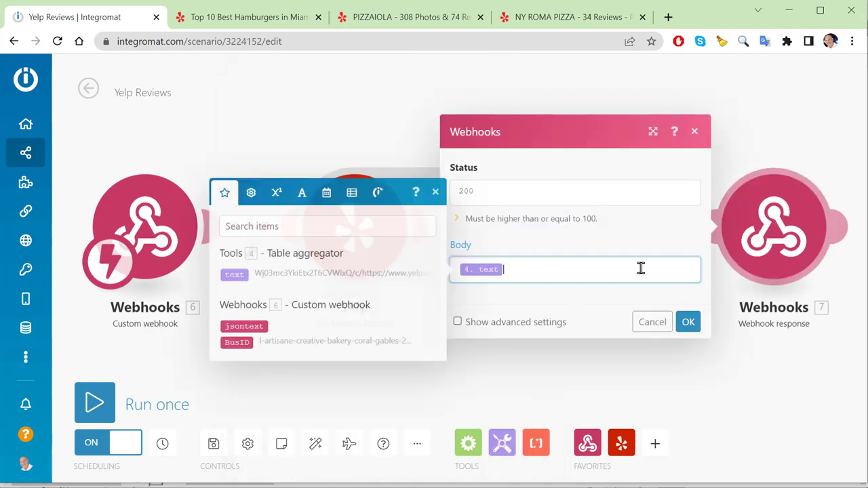
left_click(247, 375)
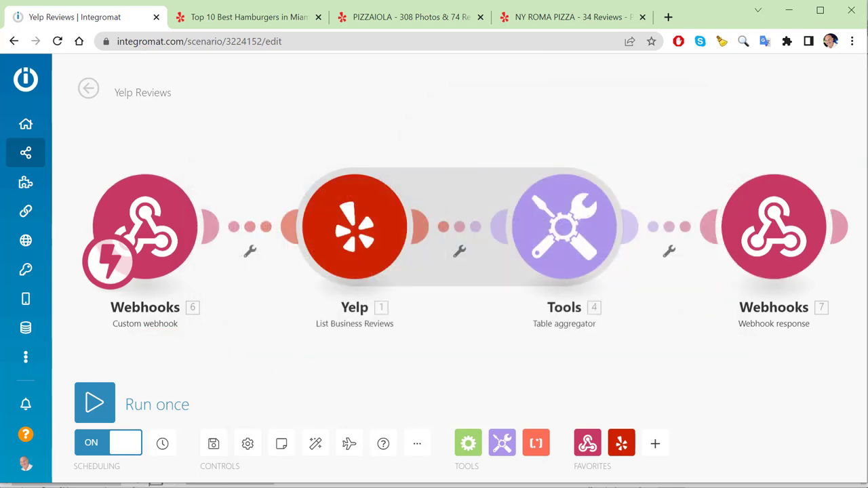
Return to the VBA editor and examine how the URL joins HookString, the BusID parameter and the BusID variable
key("alt+Tab")
left_click(311, 343)
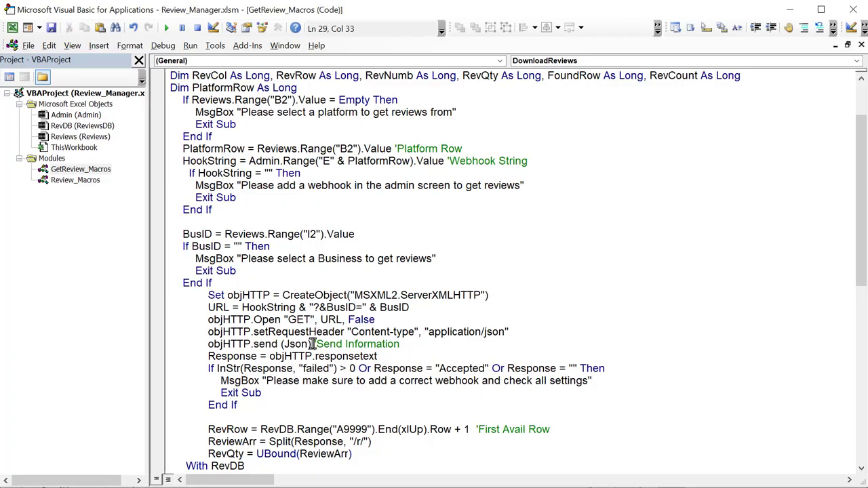
double_click(400, 307)
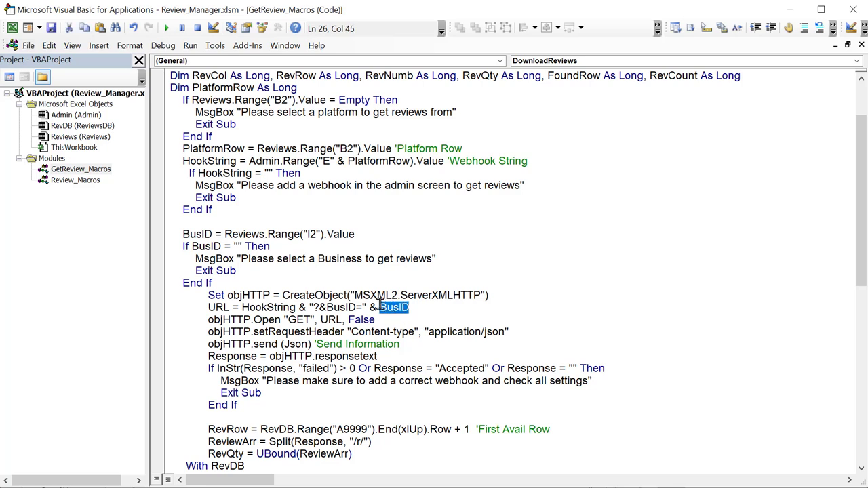
double_click(328, 307)
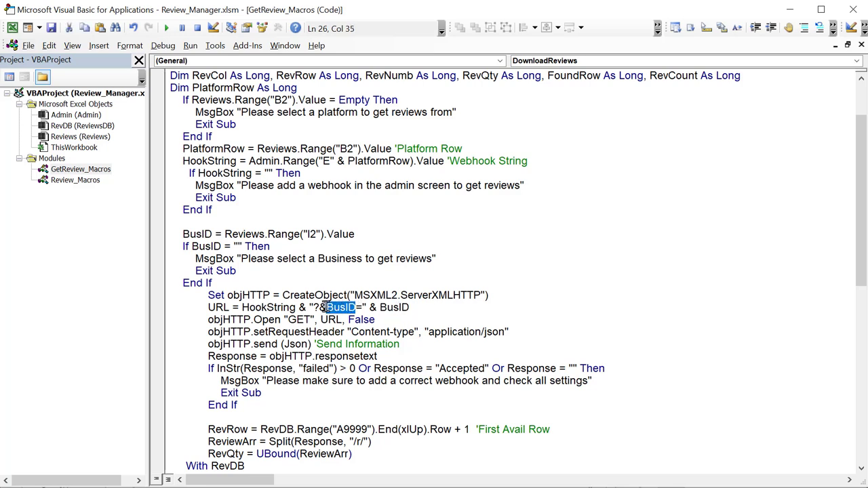
left_click(322, 307)
left_click(329, 306)
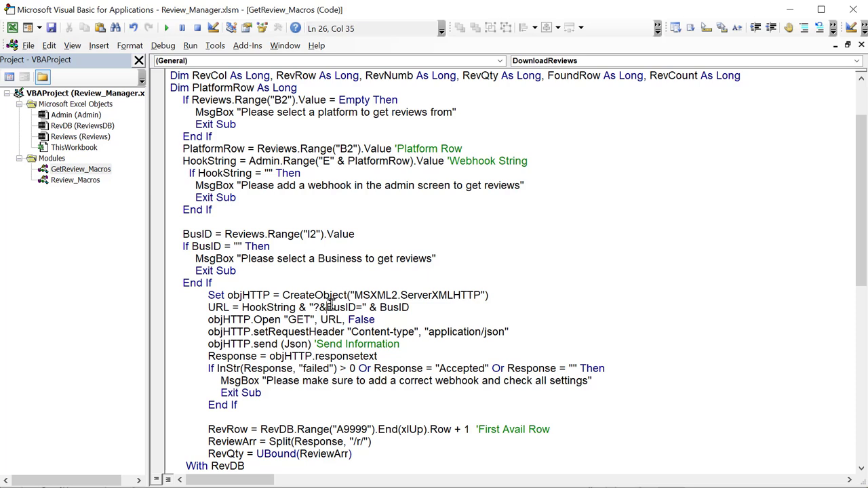
left_click_drag(330, 307, 242, 309)
left_click(357, 306)
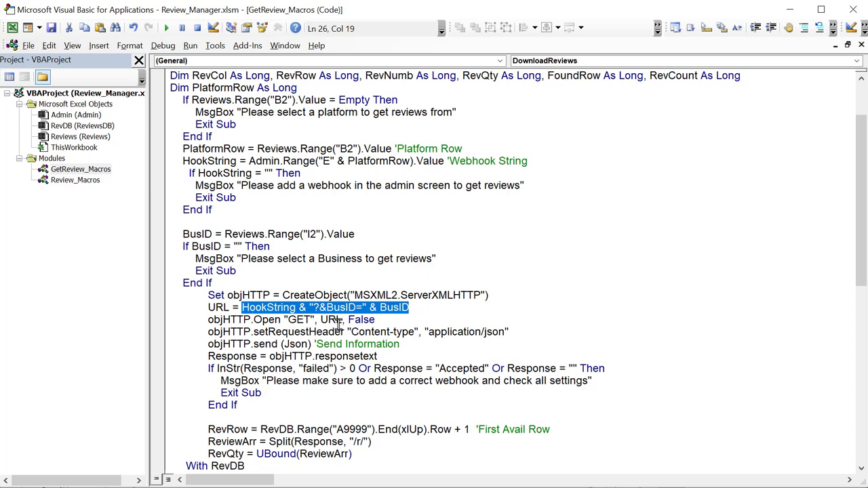
Examine the objHTTP lines that open the GET request, set the content-type header, send it and store the response
left_click(237, 320)
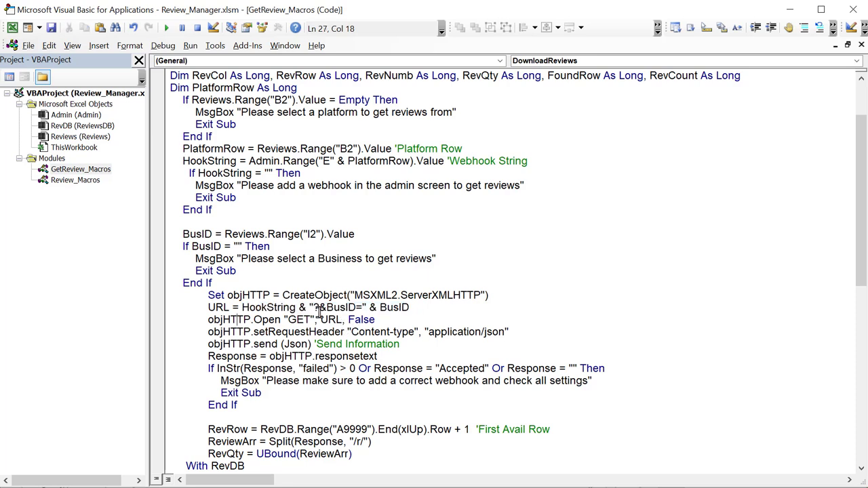
left_click_drag(344, 320, 309, 331)
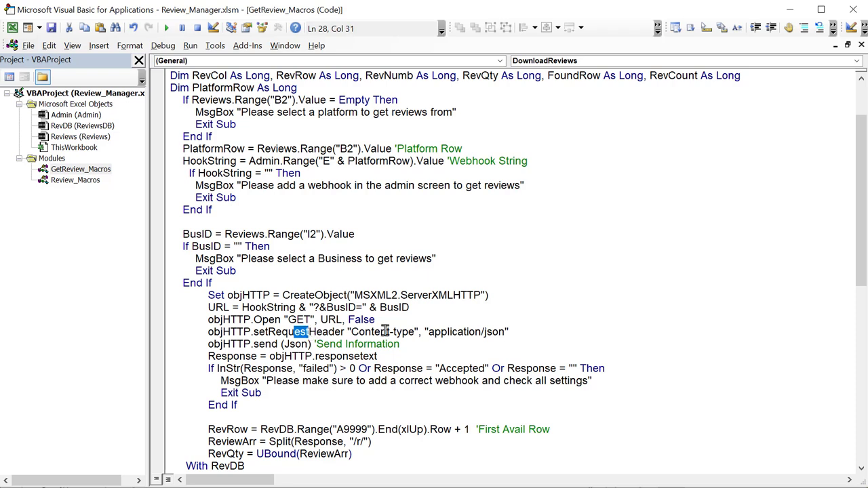
left_click_drag(386, 332, 405, 332)
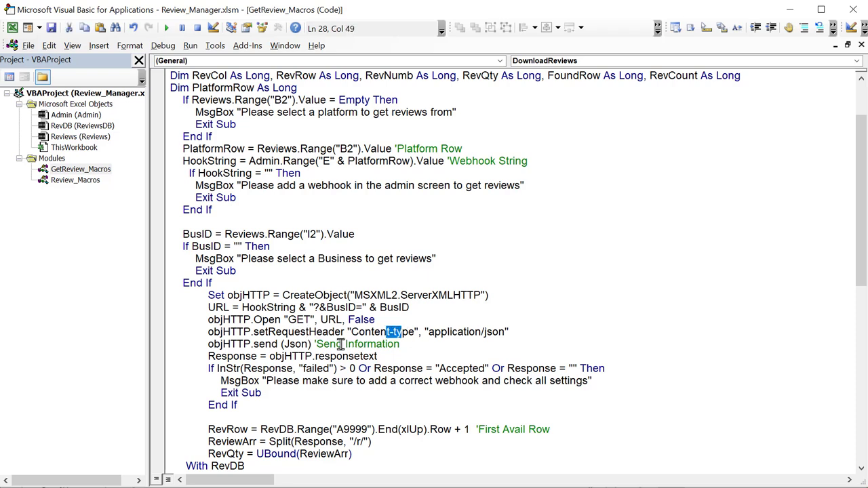
left_click(523, 332)
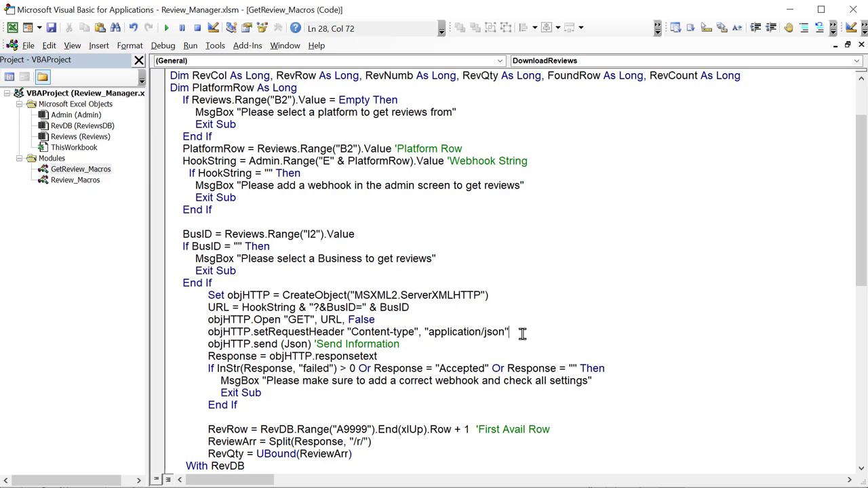
left_click_drag(429, 342, 208, 344)
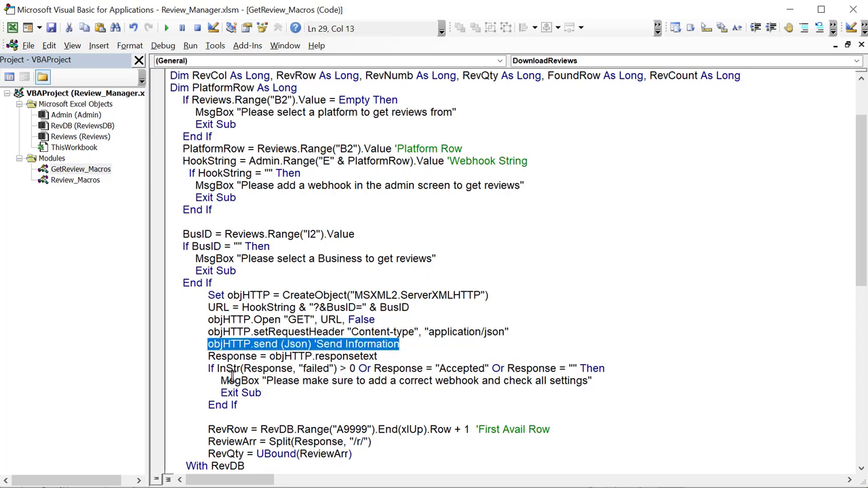
left_click_drag(250, 356, 216, 354)
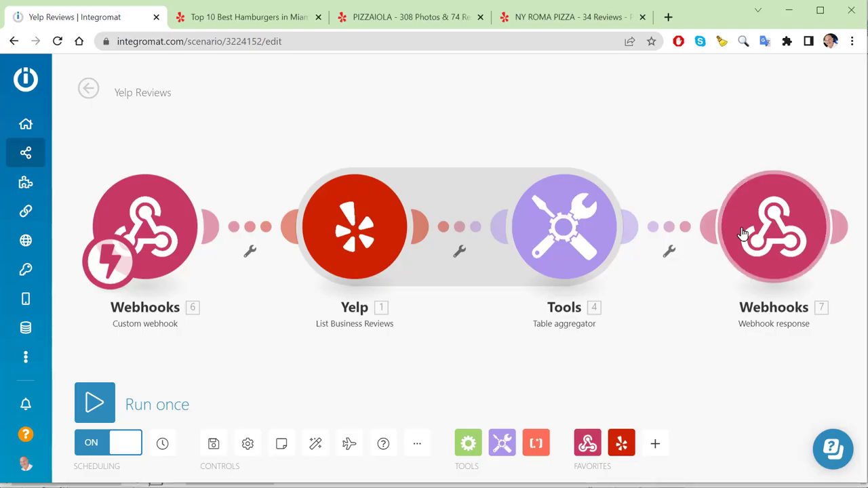
Check the webhook response's body in Integromat and the sample response text in Notepad++, and return to the VBA code
left_click(786, 210)
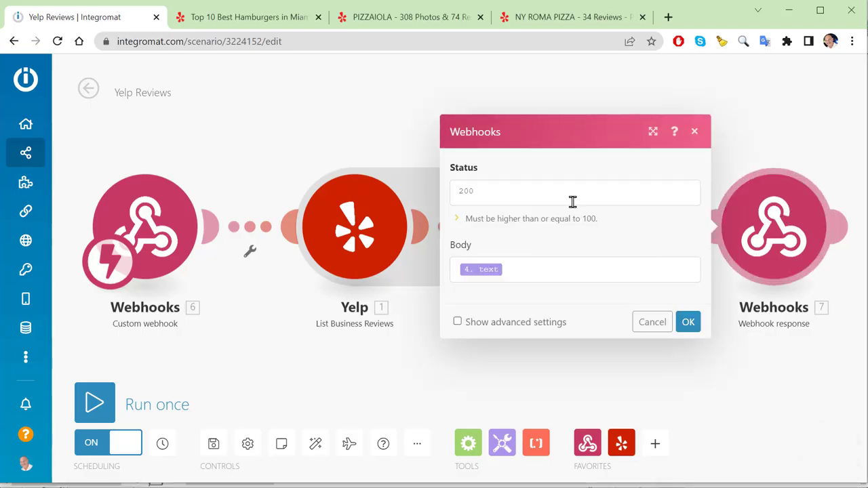
left_click(557, 268)
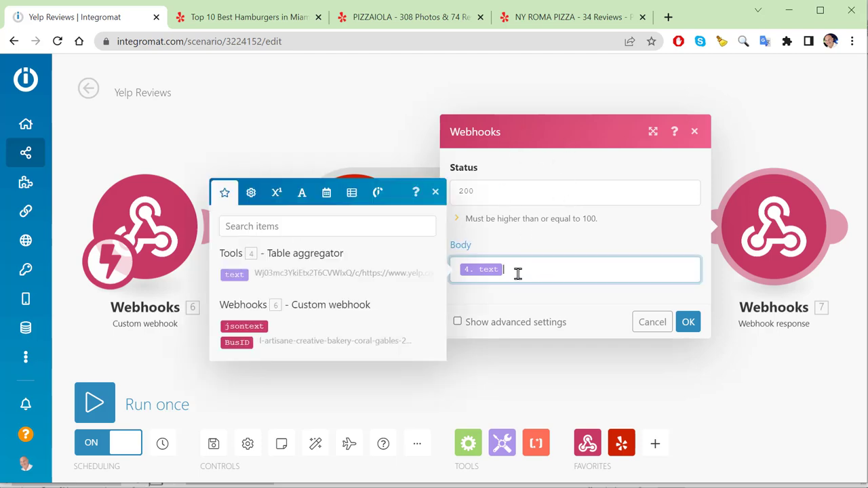
left_click(588, 399)
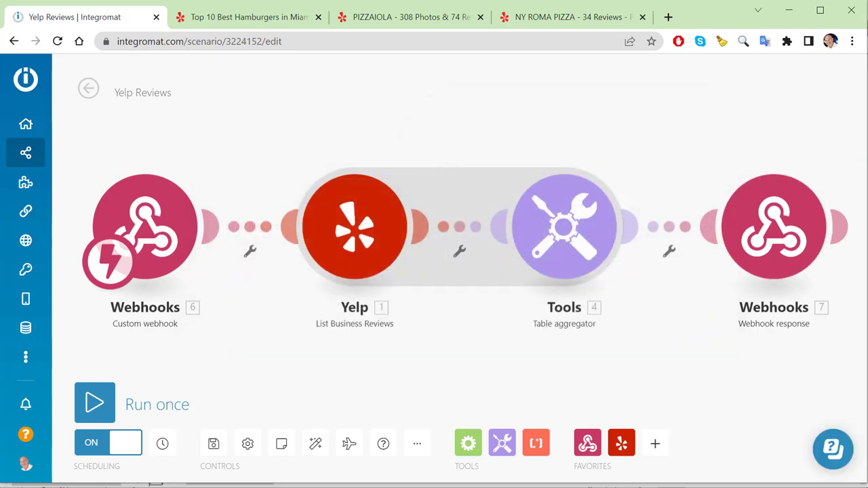
key("alt+Tab")
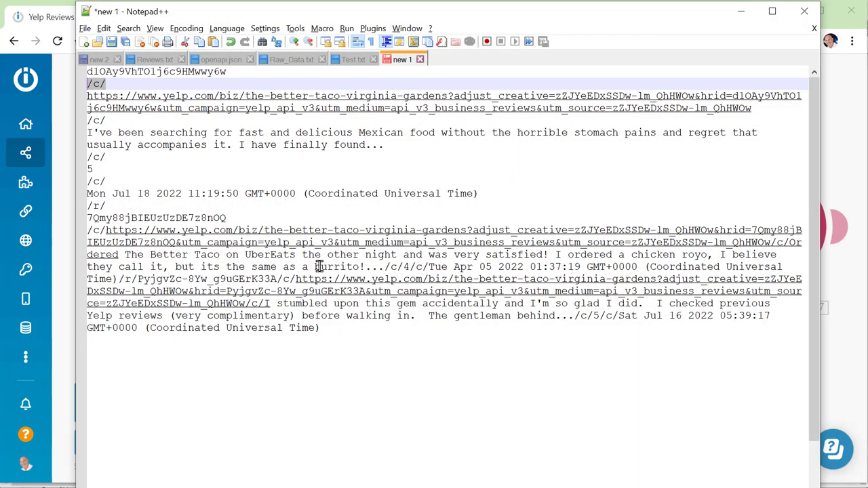
left_click(750, 15)
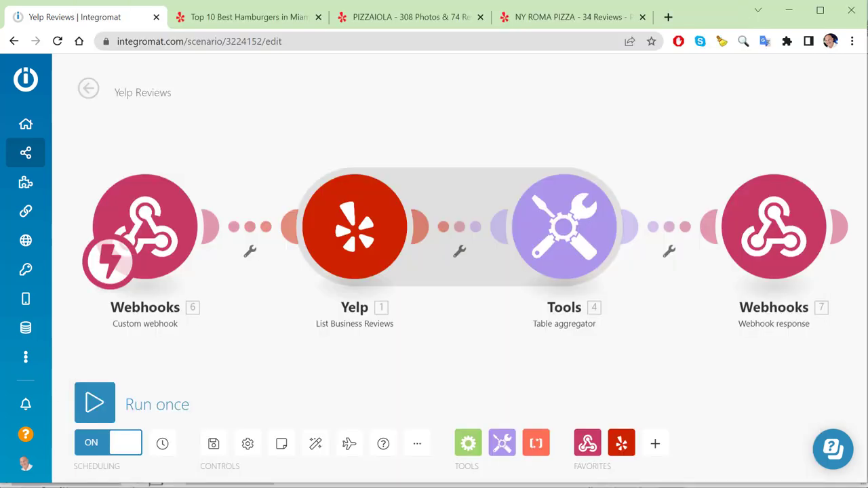
key("alt+Tab")
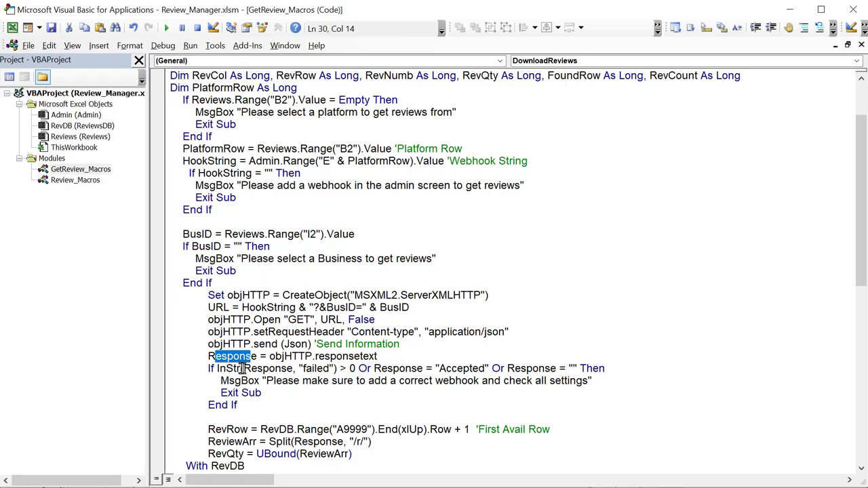
Examine the If statement that tests Response for "failed", "Accepted" or an empty string
left_click(256, 356)
left_click_drag(257, 356, 201, 374)
left_click_drag(304, 368, 331, 365)
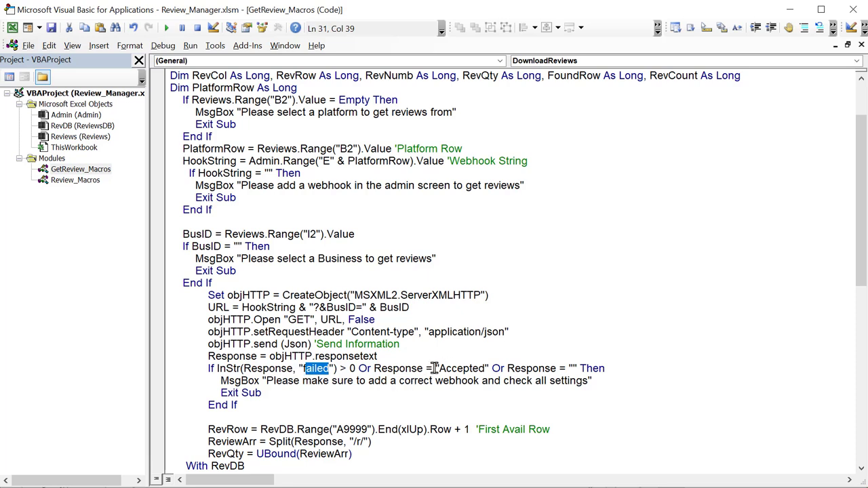
left_click_drag(437, 368, 490, 368)
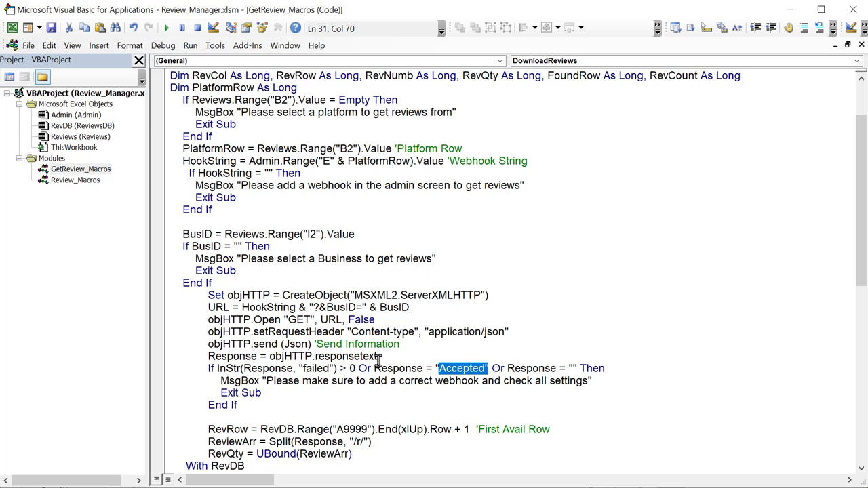
left_click(264, 416)
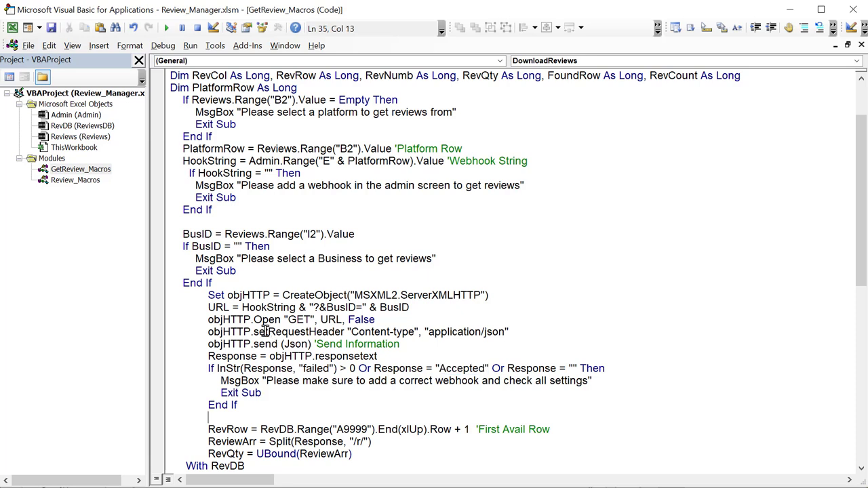
Check the first empty row below the review table on the ReviewsDB sheet, and return to the VBA code
key("alt+F11")
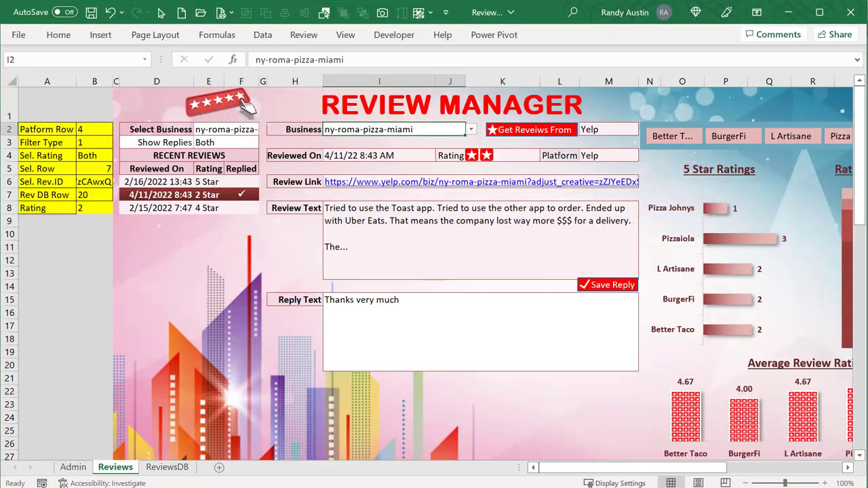
left_click(848, 467)
left_click(848, 467)
left_click(167, 467)
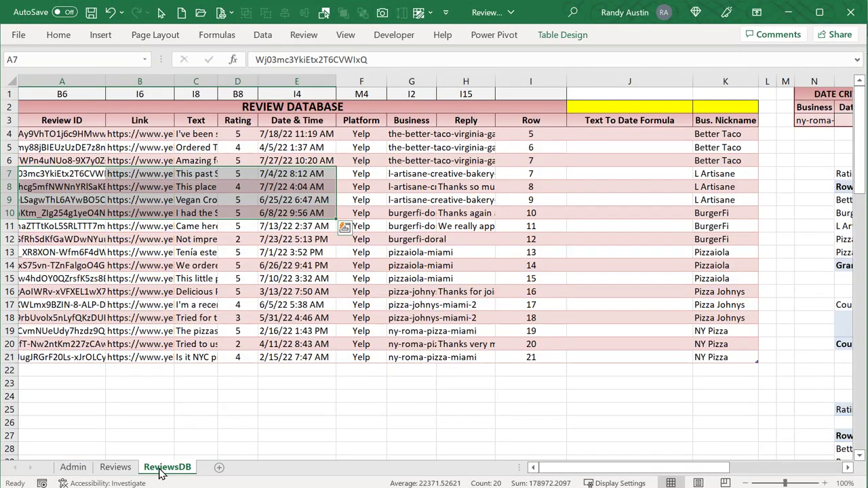
left_click(60, 373)
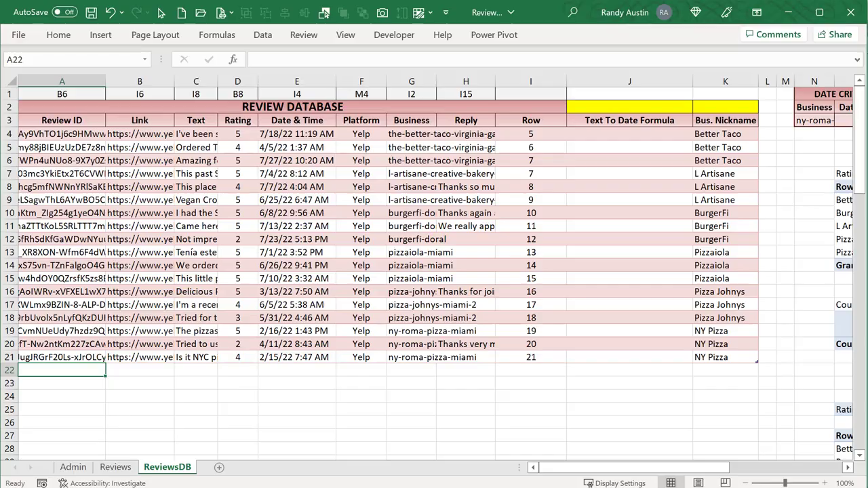
key("alt+F11")
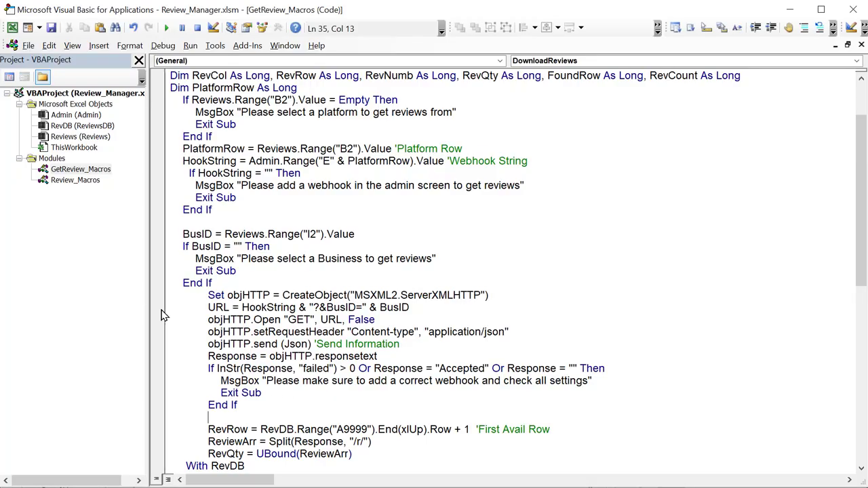
Examine the RevRow line that finds the first available row in RevDB
scroll(234, 398, "down", 1)
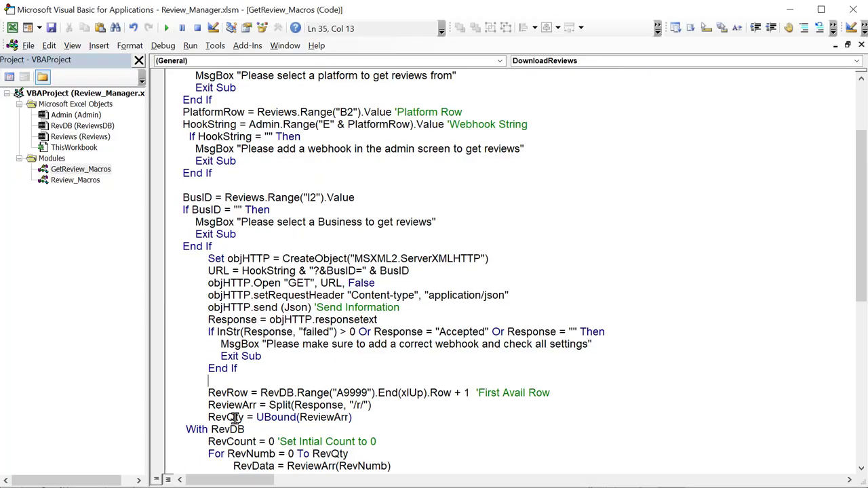
left_click_drag(246, 378, 224, 394)
left_click(252, 395)
scroll(401, 415, "down", 1)
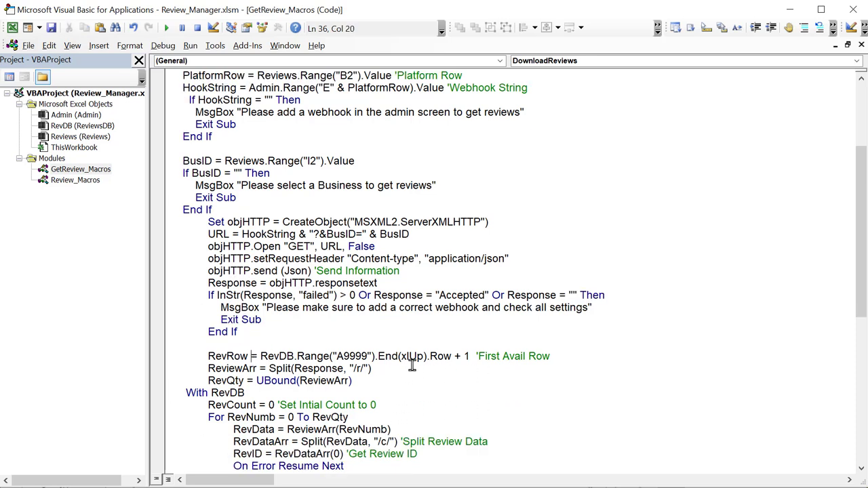
Examine the ReviewArr line that splits Response on the "/r/" separator
left_click_drag(384, 369, 209, 373)
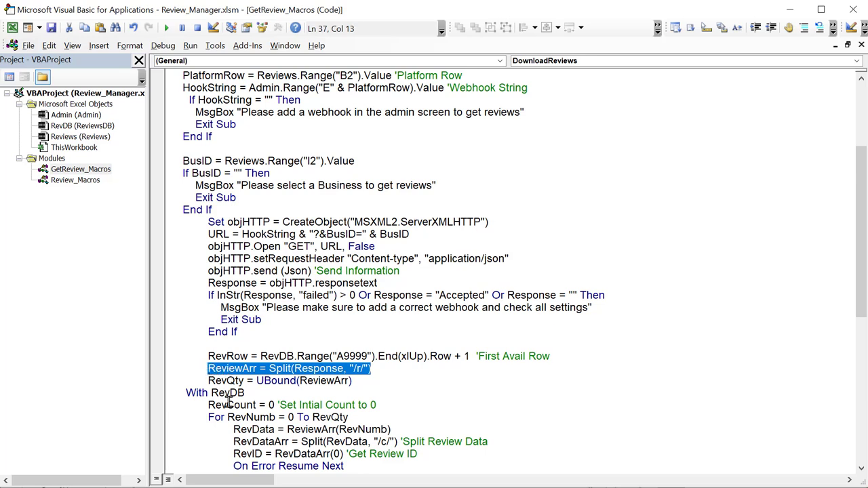
left_click(277, 406)
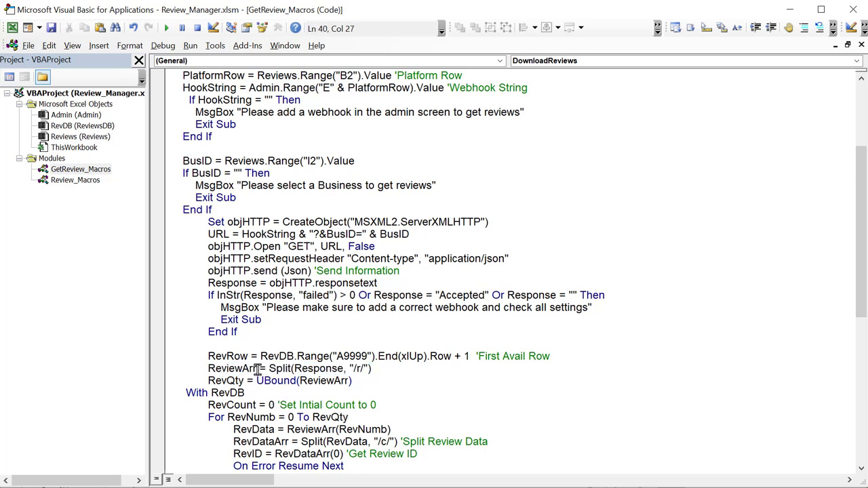
left_click_drag(259, 370, 210, 373)
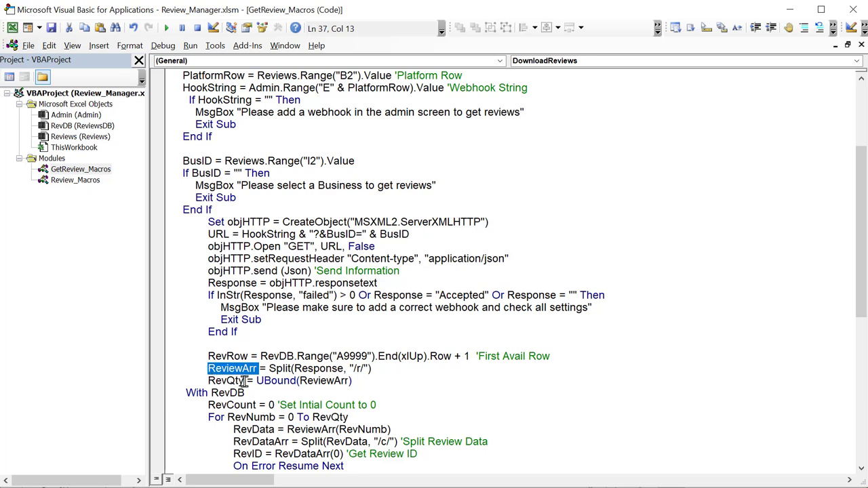
left_click_drag(268, 368, 282, 373)
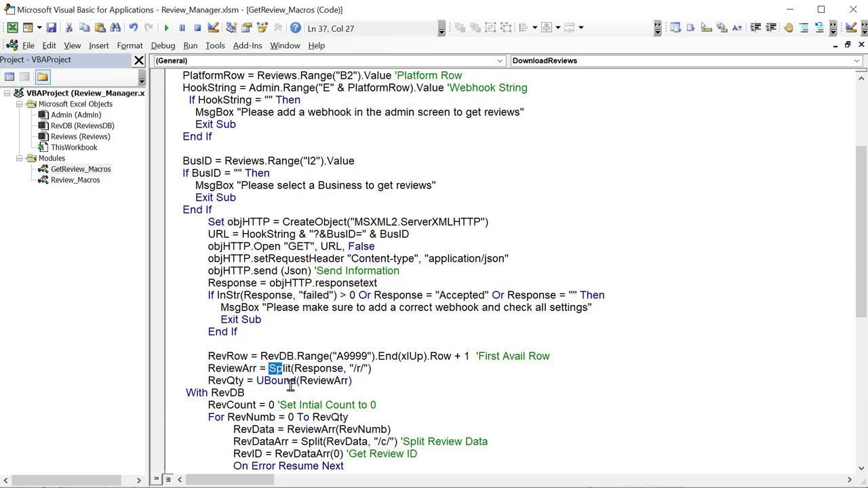
left_click(354, 368)
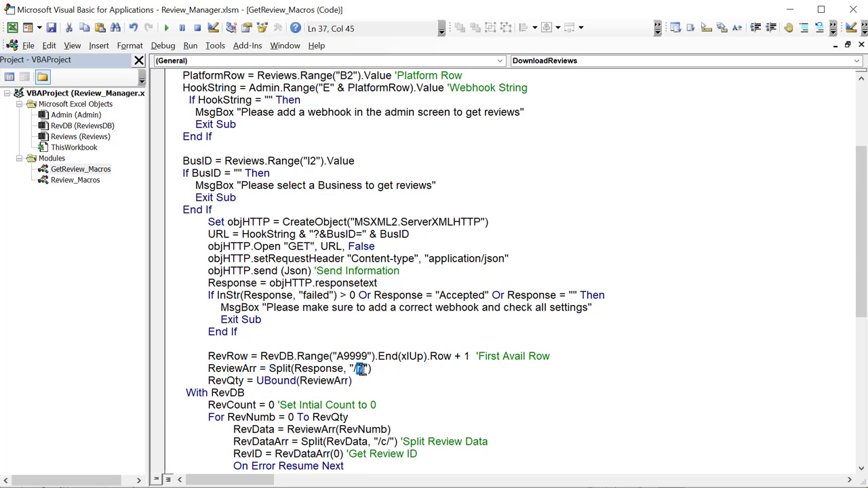
left_click(382, 370)
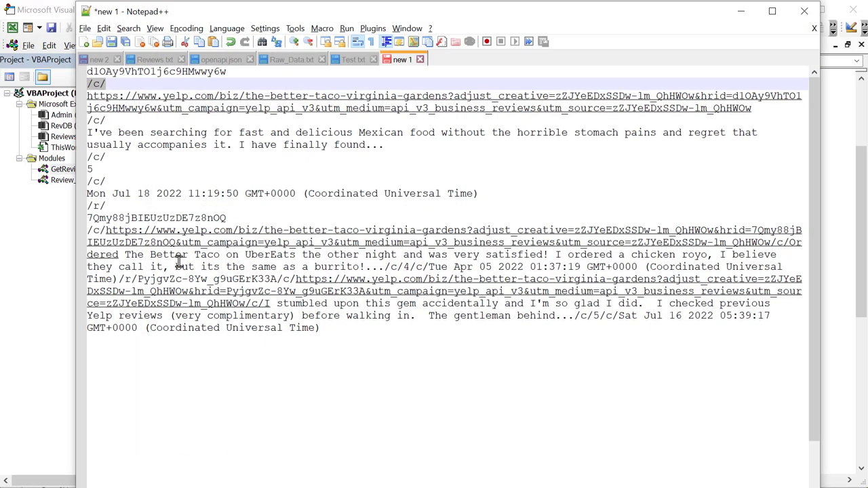
Inspect the /r/ row separator in the Notepad++ sample response, and return to the VBA code
left_click(118, 206)
left_click_drag(118, 206, 80, 206)
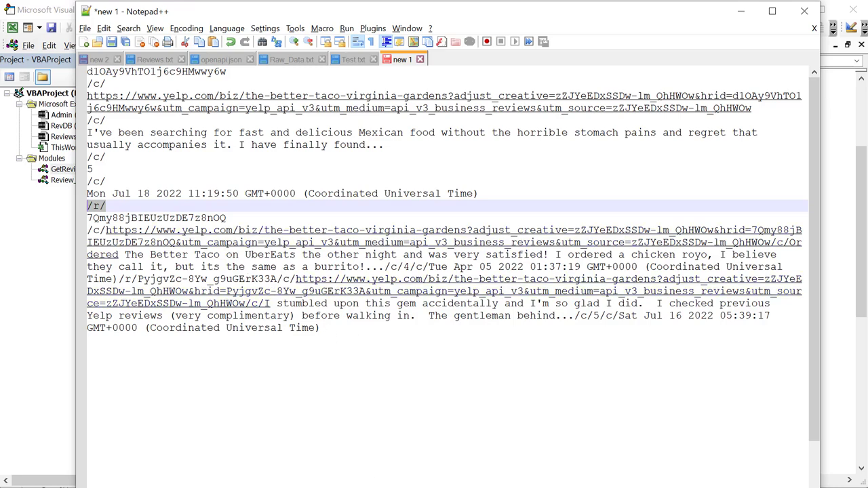
key("alt+Tab")
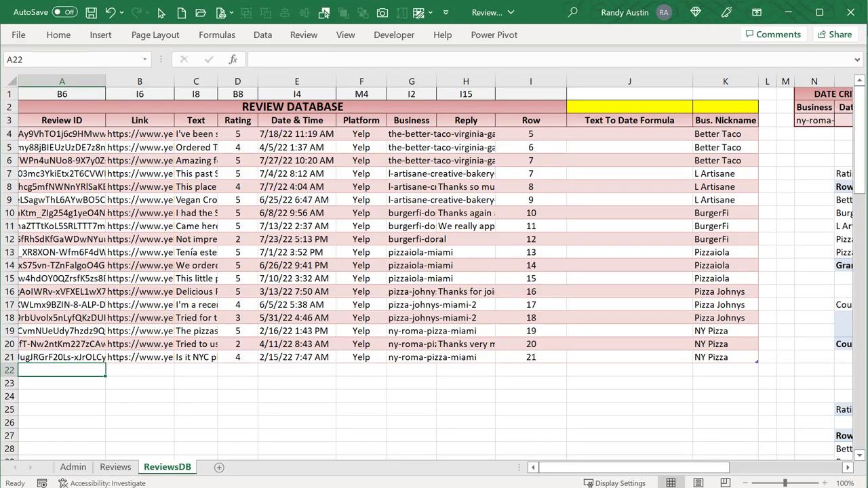
key("alt+F11")
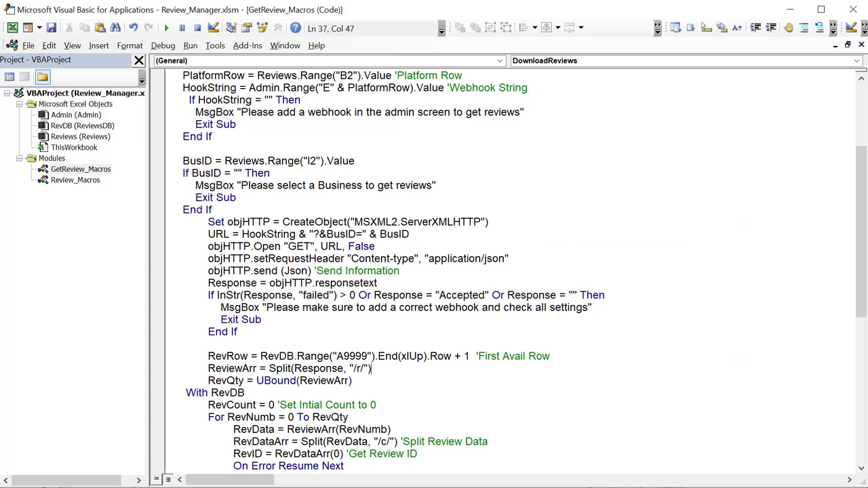
In the Notepad++ sample response, put the /r/ separator before the third review on its own line, and return to the VBA code
key("alt+Tab")
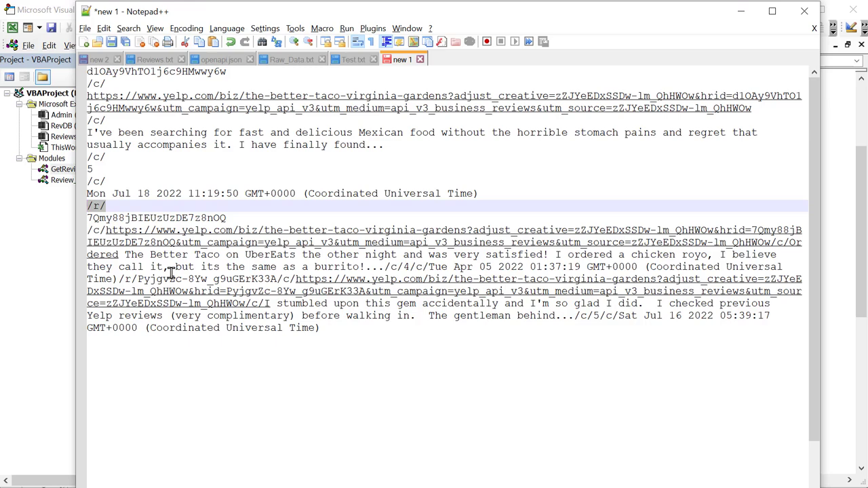
left_click(129, 204)
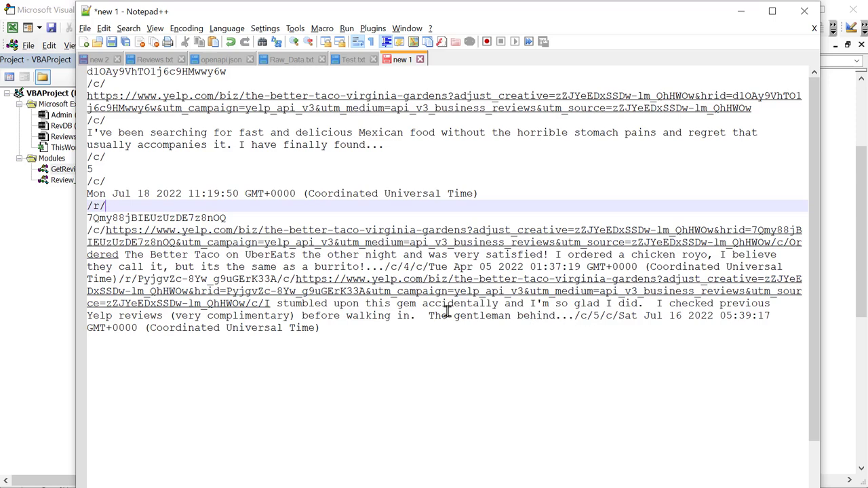
left_click(118, 279)
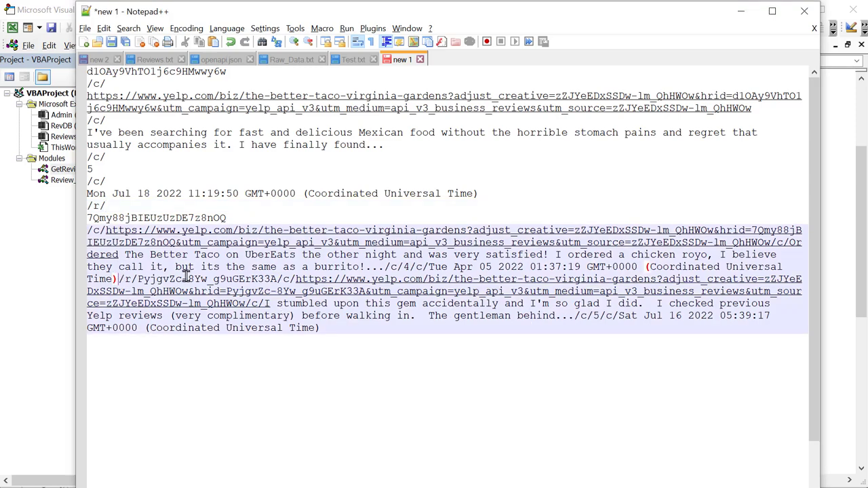
key("Return")
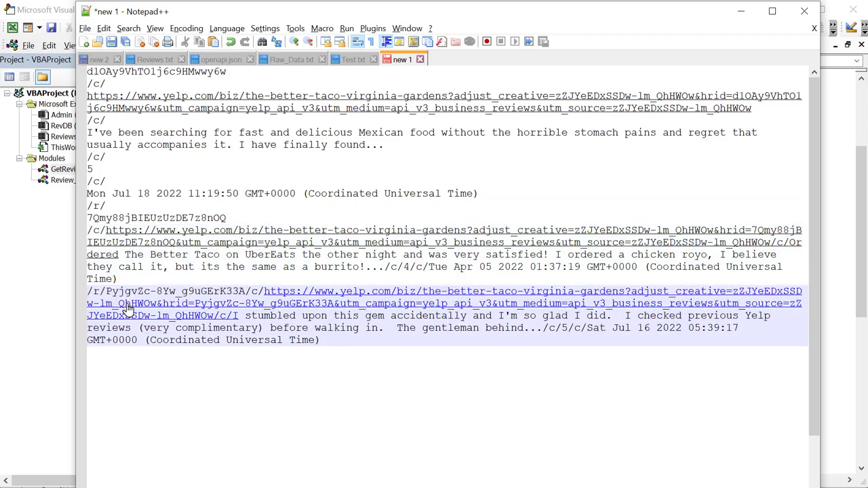
key("BackSpace")
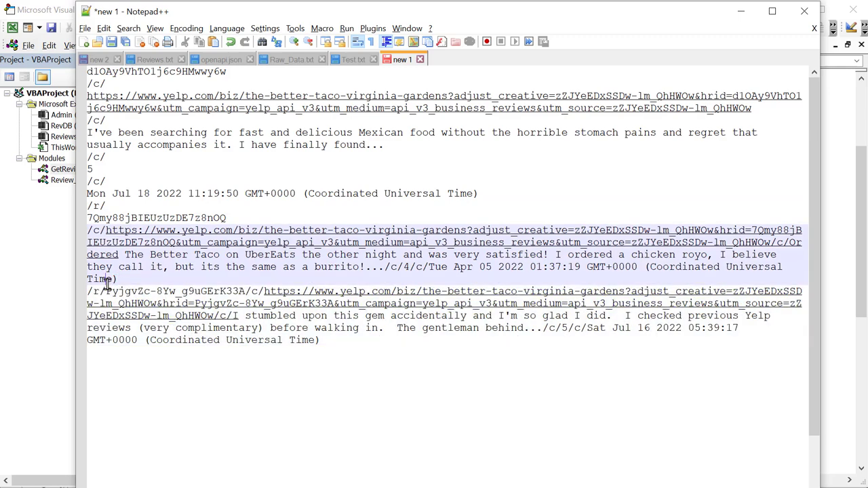
key("Return")
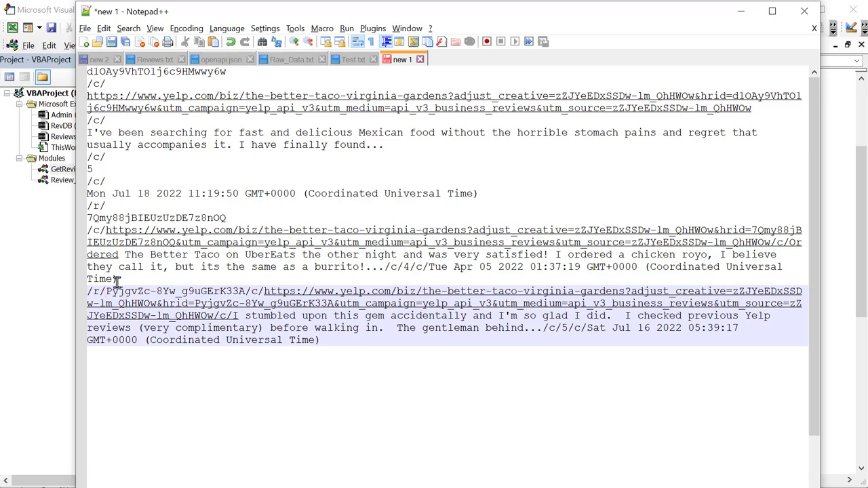
key("Return")
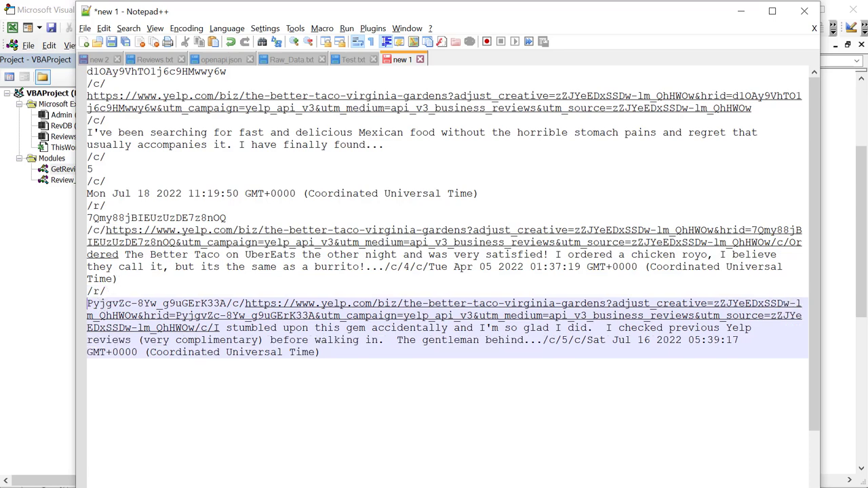
key("alt+Tab")
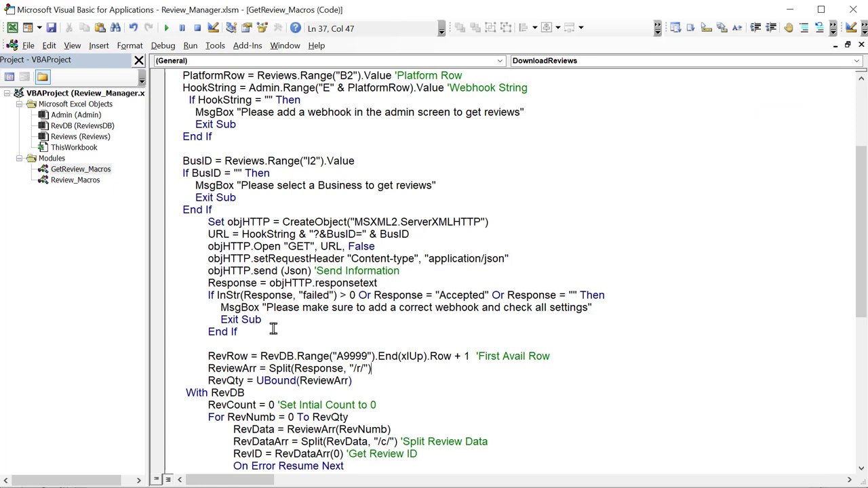
Examine the RevQty variable in the line that takes the upper bound of ReviewArr
scroll(271, 330, "down", 1)
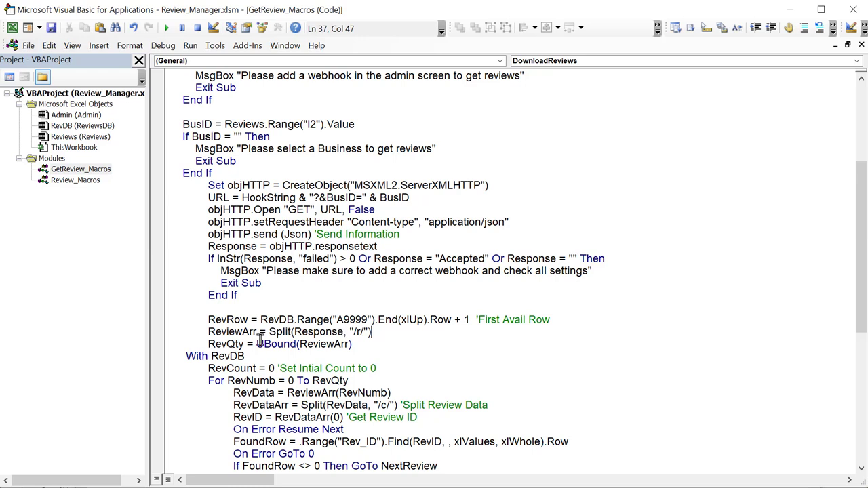
left_click_drag(245, 343, 208, 344)
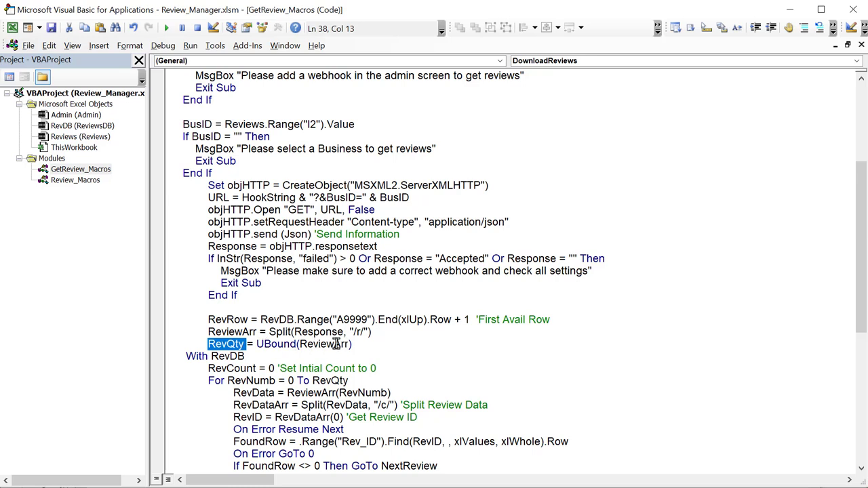
left_click(249, 344)
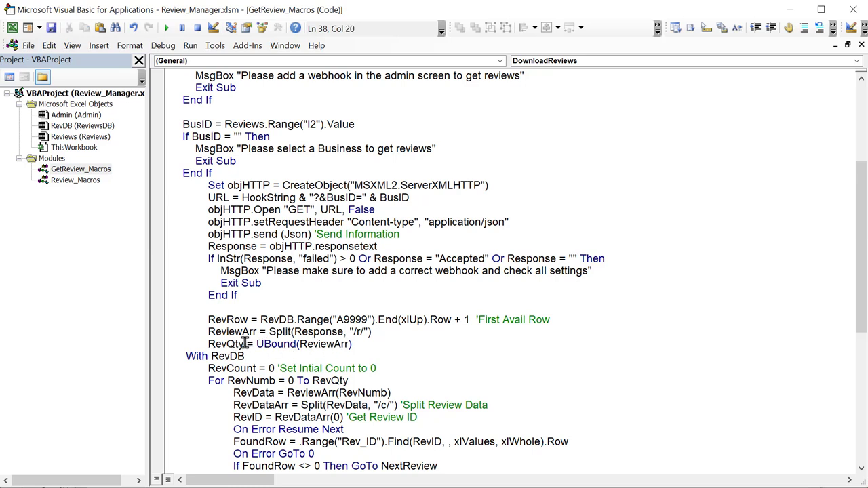
left_click_drag(244, 344, 208, 344)
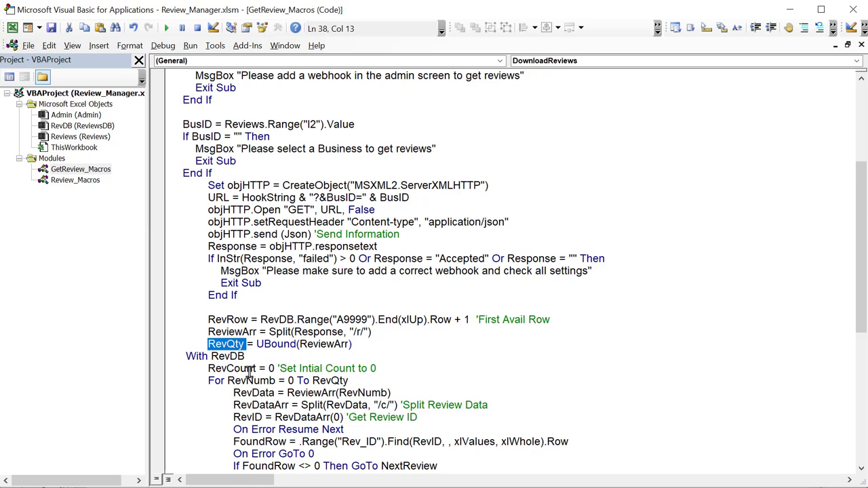
left_click(242, 345)
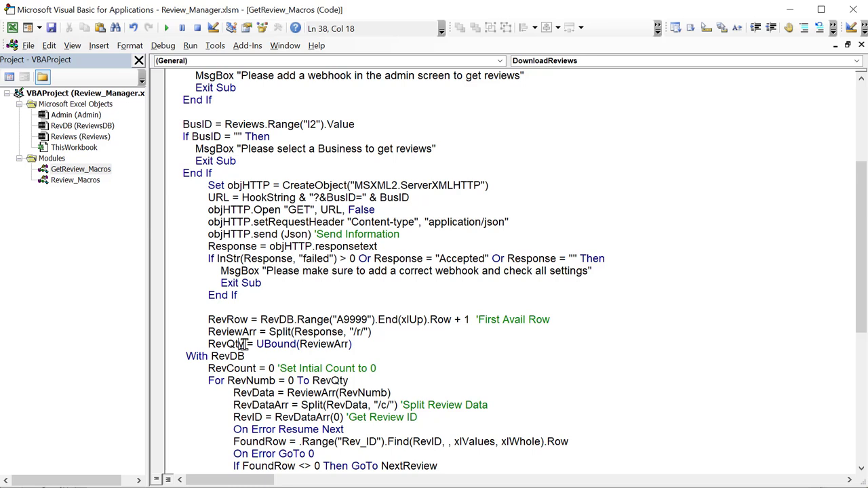
Examine the For RevNumb loop's range of 0 To RevQty against the UBound(ReviewArr) expression
double_click(288, 381)
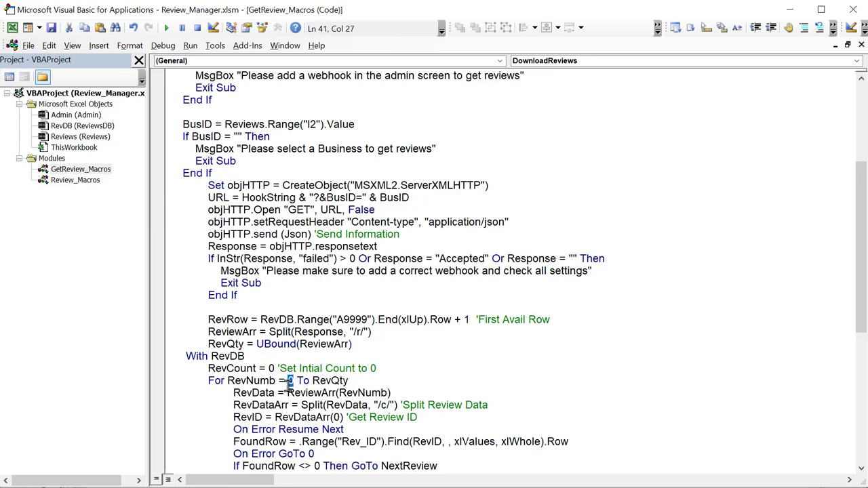
left_click(311, 380)
left_click_drag(370, 380, 285, 379)
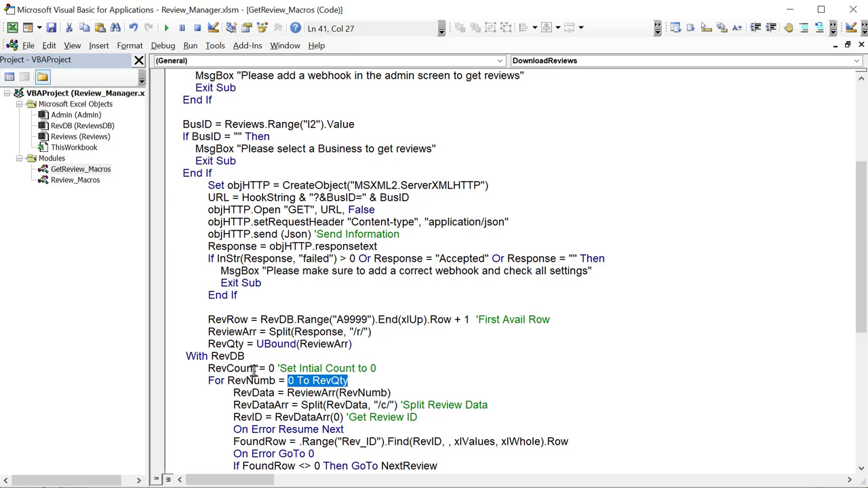
left_click_drag(244, 344, 210, 347)
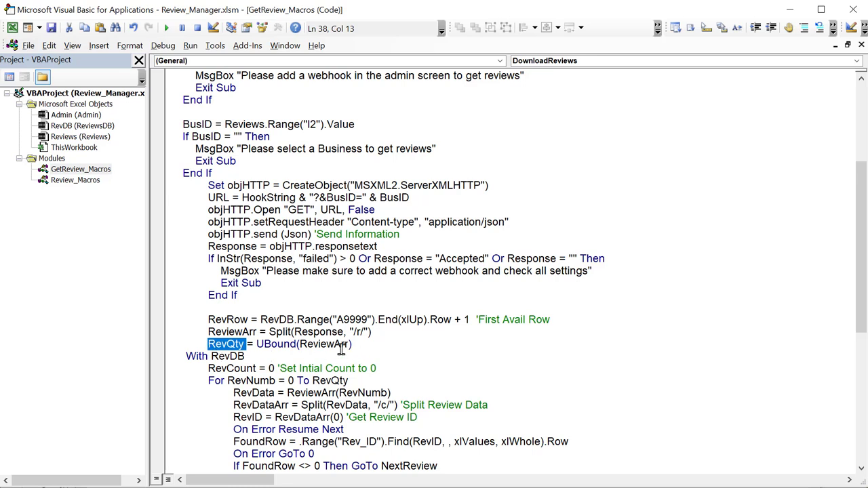
left_click_drag(256, 345, 347, 345)
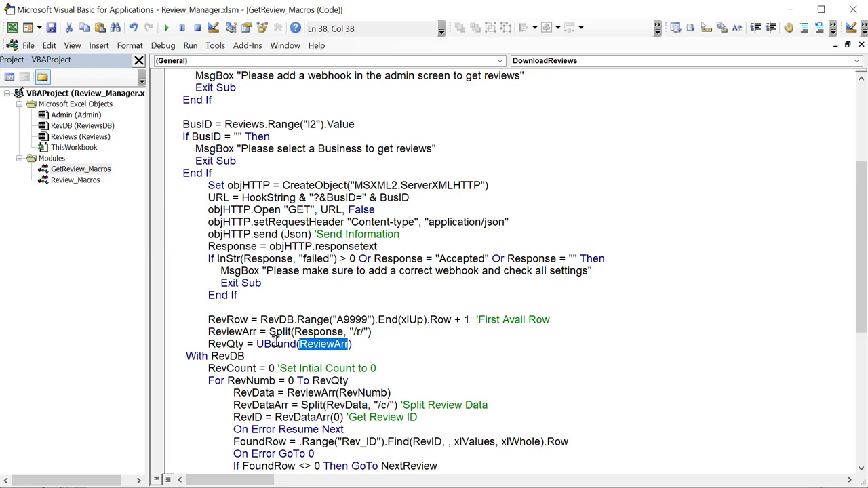
Add the comment 'Upper Bound # of the array to the end of the RevQty = UBound(ReviewArr) line
left_click(371, 346)
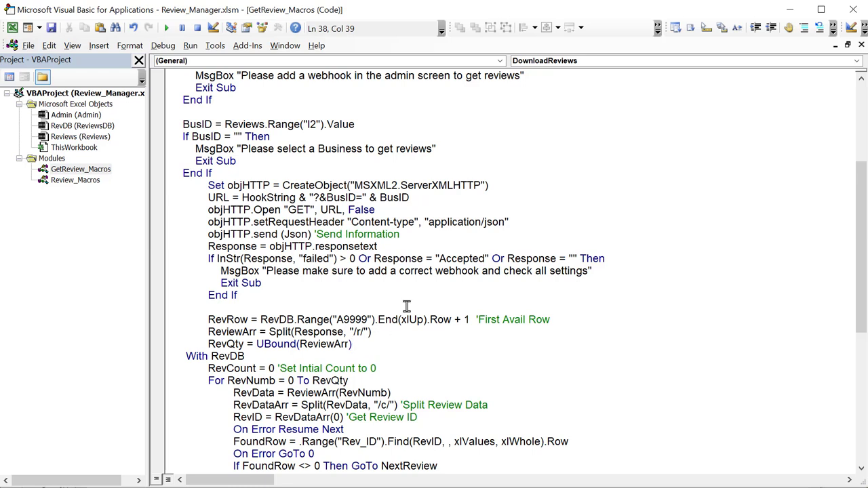
type("'Upper P")
key("BackSpace")
type("Bount")
type(" # of the ")
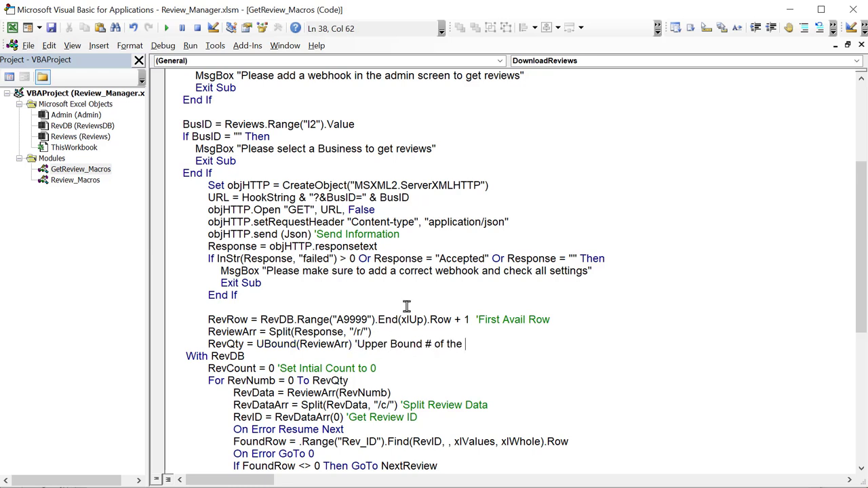
type("array")
Examine the With RevDB block's opening lines: RevCount = 0 and the For RevNumb = 0 To RevQty loop bounds
left_click_drag(244, 356, 212, 356)
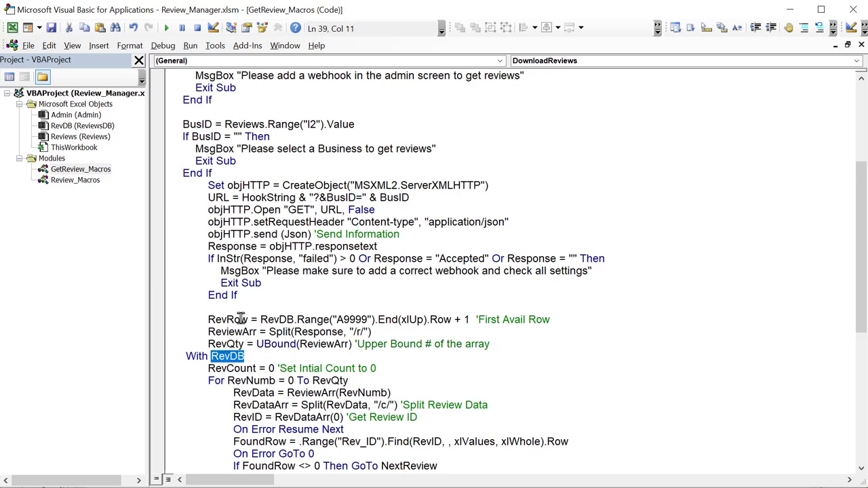
scroll(240, 319, "down", 2)
left_click_drag(277, 295, 207, 296)
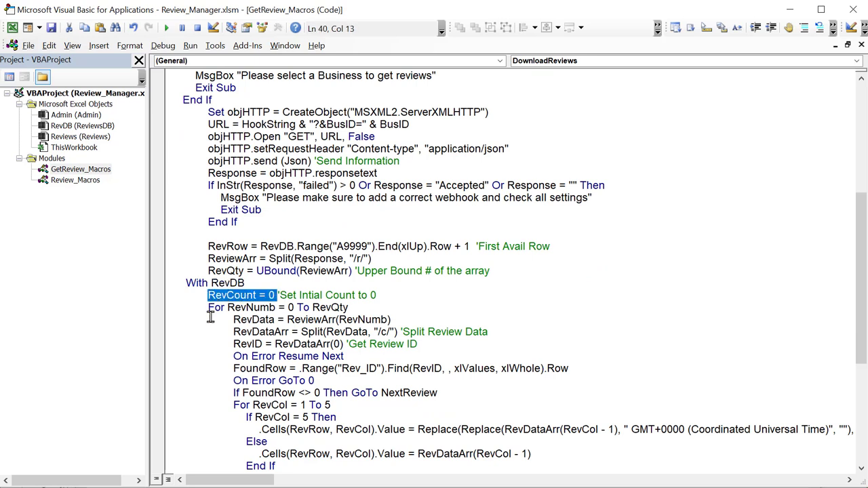
scroll(211, 317, "down", 1)
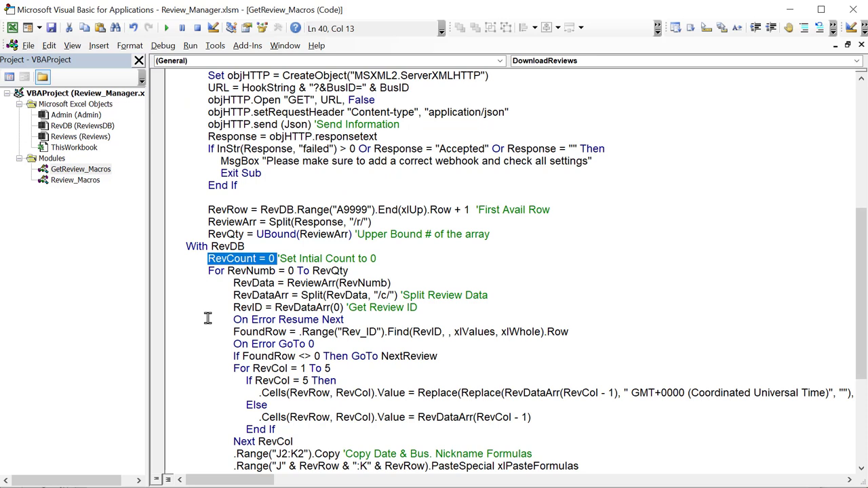
left_click(291, 269)
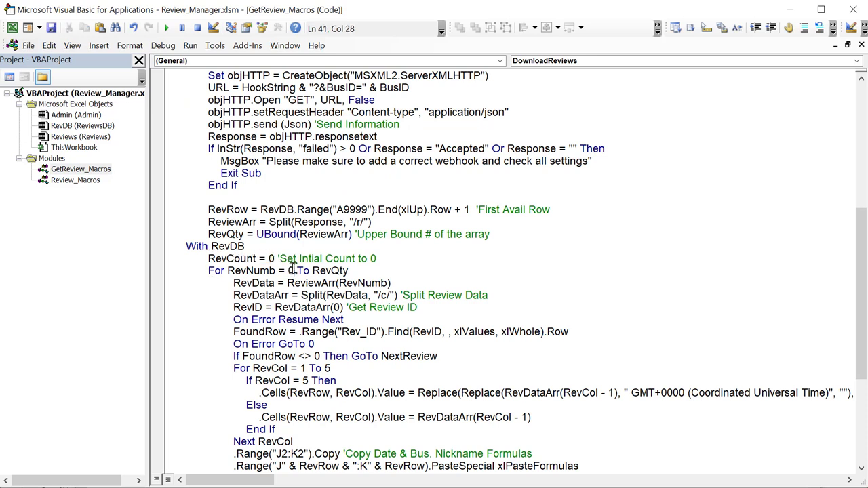
double_click(291, 270)
left_click(294, 271)
left_click(350, 270)
Compare the RevData = ReviewArr(RevNumb) line with the first review and its /c/ separator in the Notepad++ sample, and return to the VBA code
left_click_drag(276, 284, 233, 284)
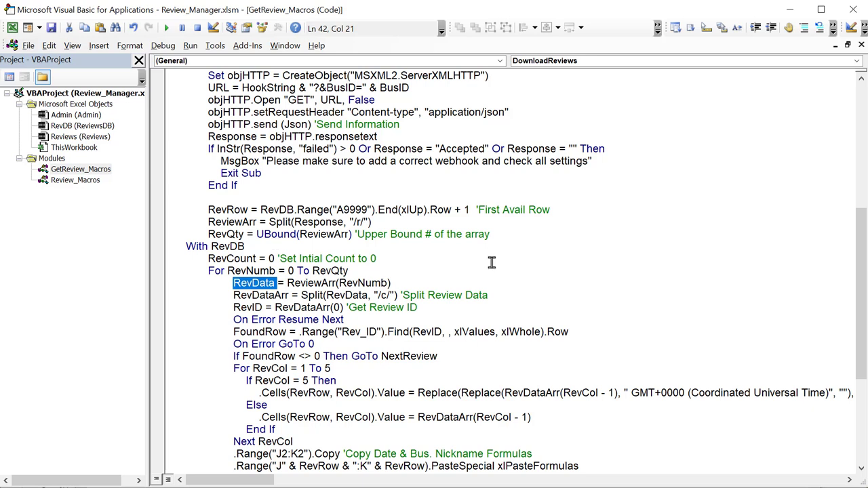
left_click_drag(339, 282, 358, 283)
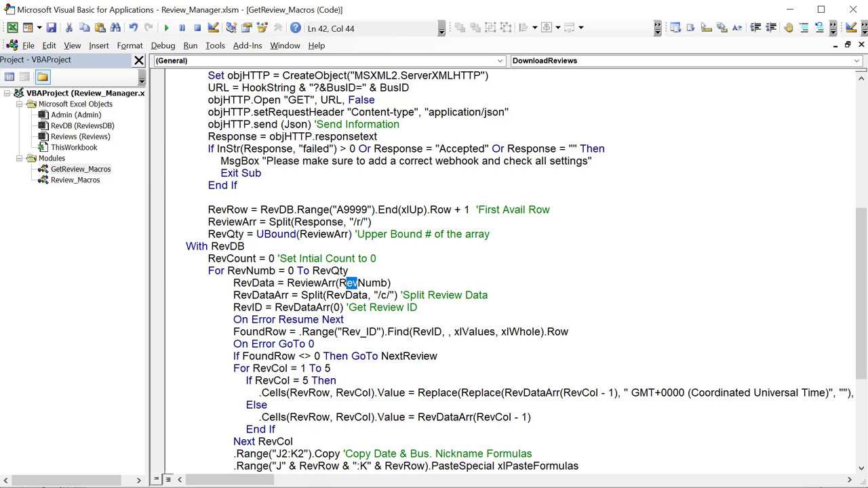
key("alt+Tab")
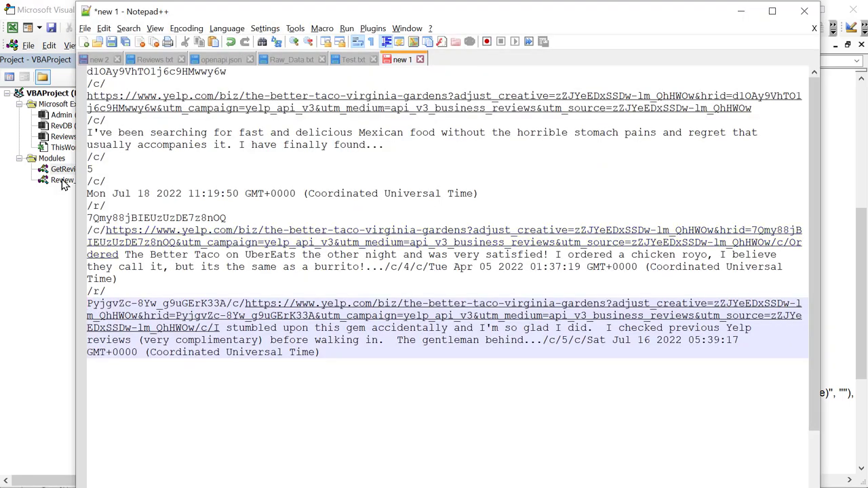
left_click_drag(526, 200, 66, 70)
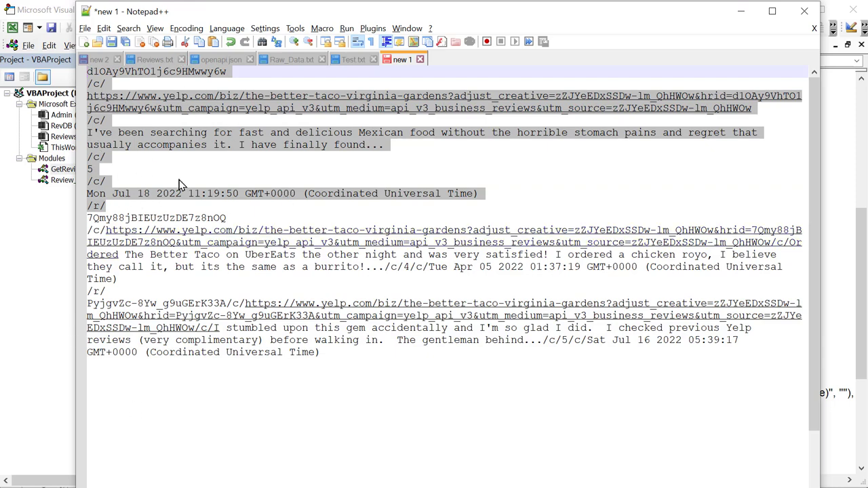
left_click_drag(505, 194, 345, 157)
left_click_drag(180, 121, 135, 69)
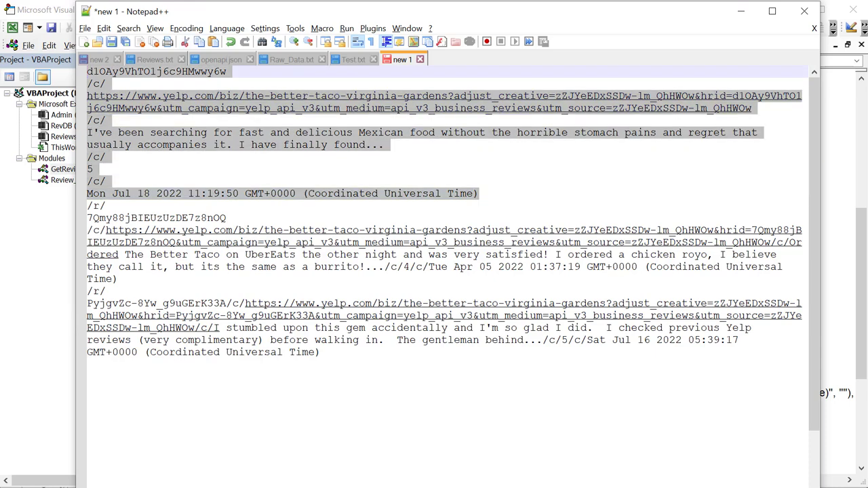
left_click(116, 78)
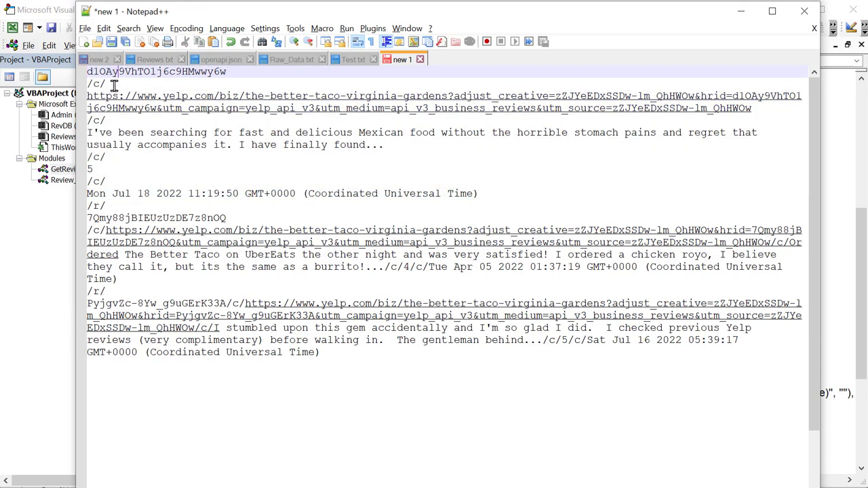
left_click(90, 83)
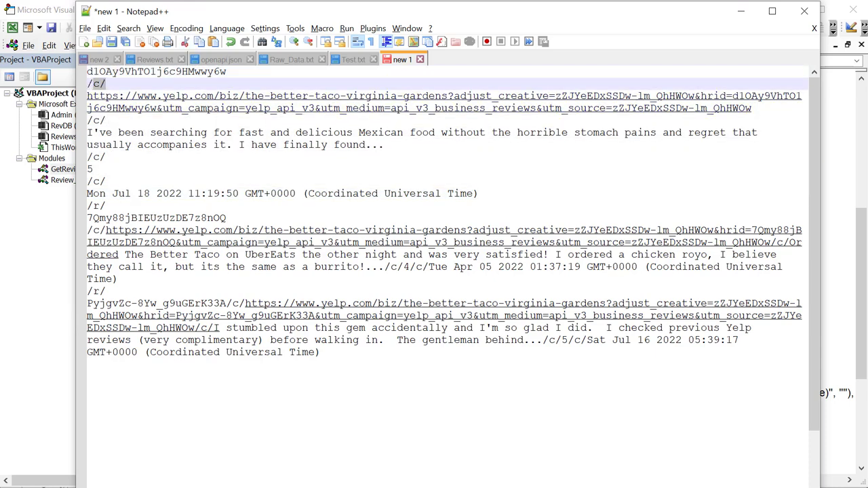
key("alt+Tab")
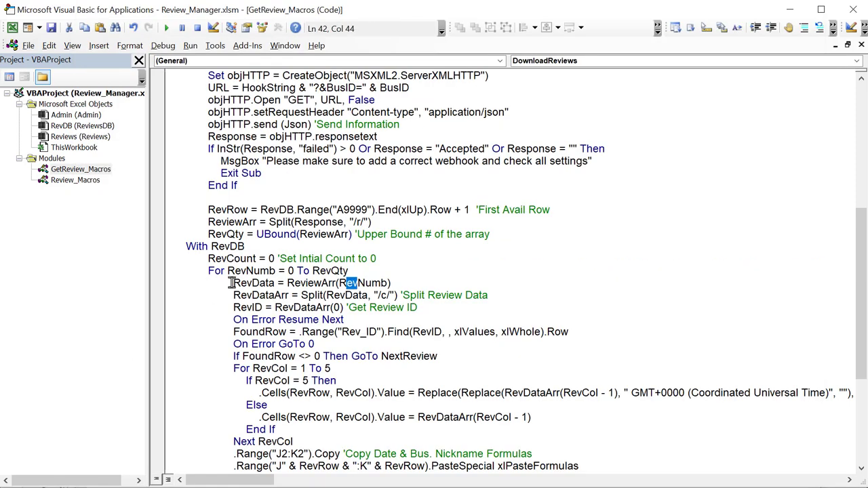
Examine the RevDataArr line that splits RevData at the /c/ separator
left_click_drag(231, 282, 288, 295)
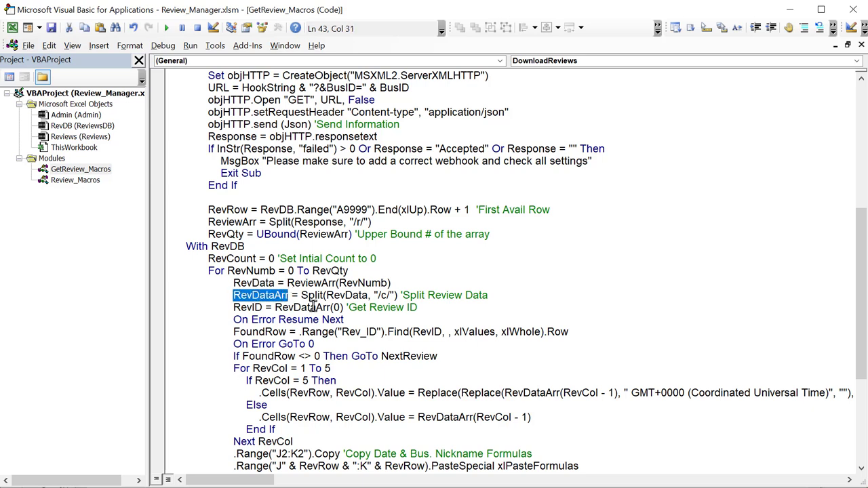
left_click_drag(326, 298, 307, 297)
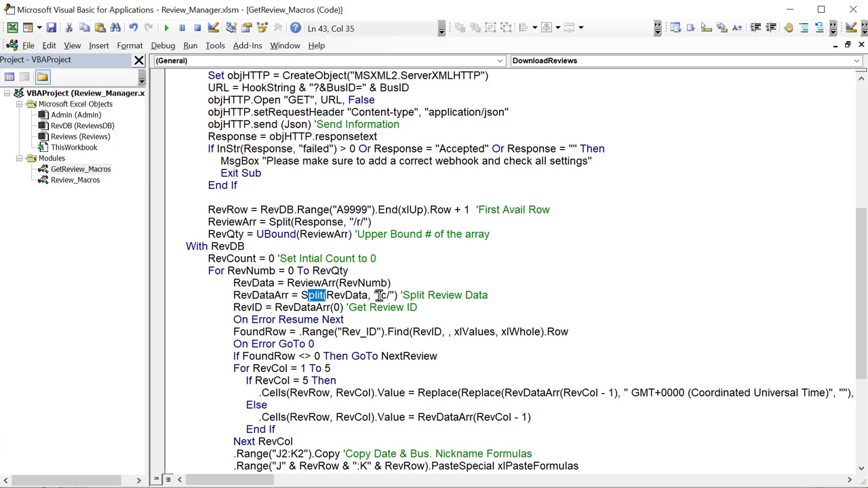
left_click_drag(379, 296, 384, 297)
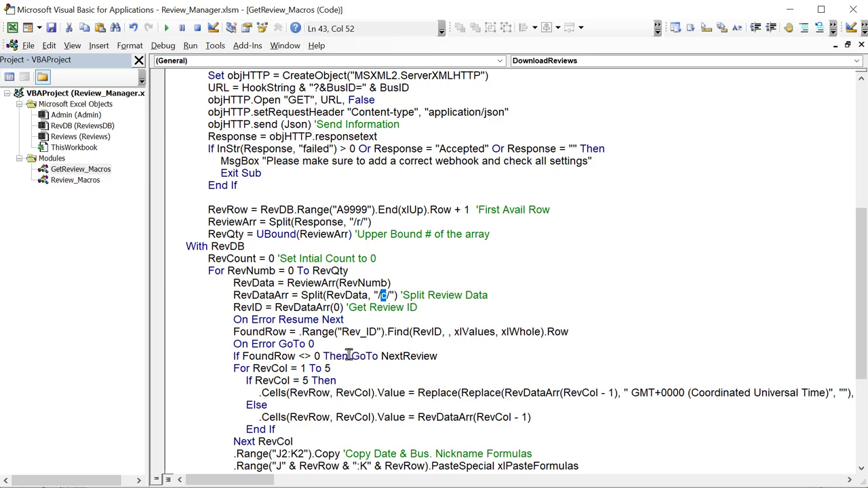
left_click_drag(391, 296, 376, 296)
left_click_drag(487, 295, 230, 295)
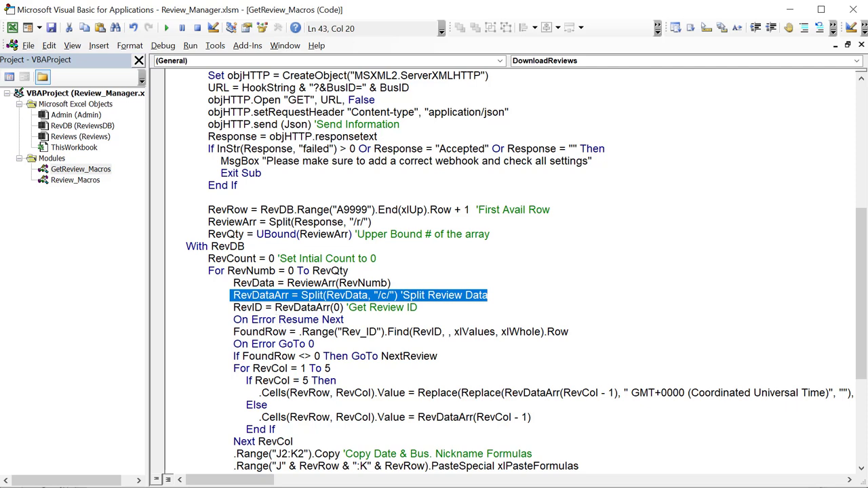
Compare the Review ID column in Excel's ReviewsDB sheet with the first review's ID in the Notepad++ sample, and return to the VBA code
key("alt+F11")
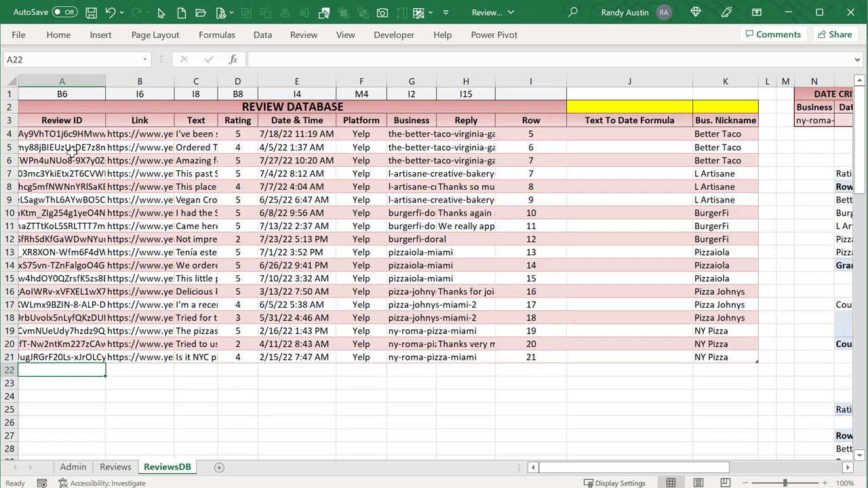
left_click_drag(71, 148, 69, 184)
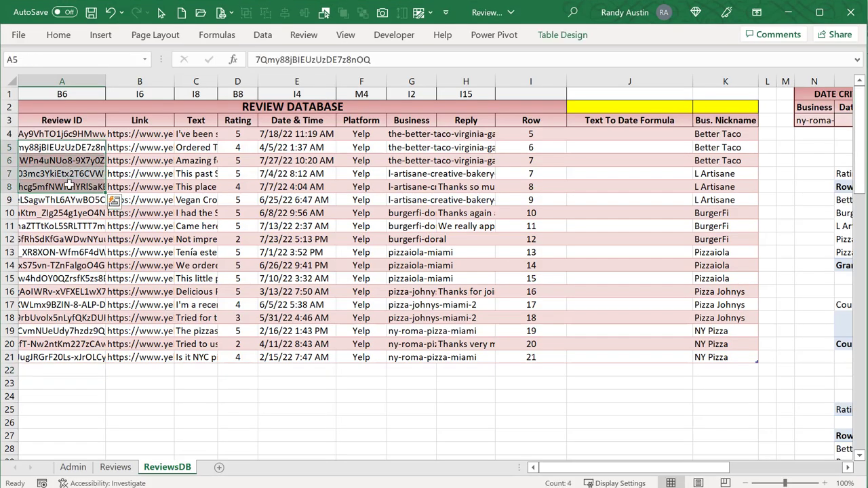
left_click(65, 135)
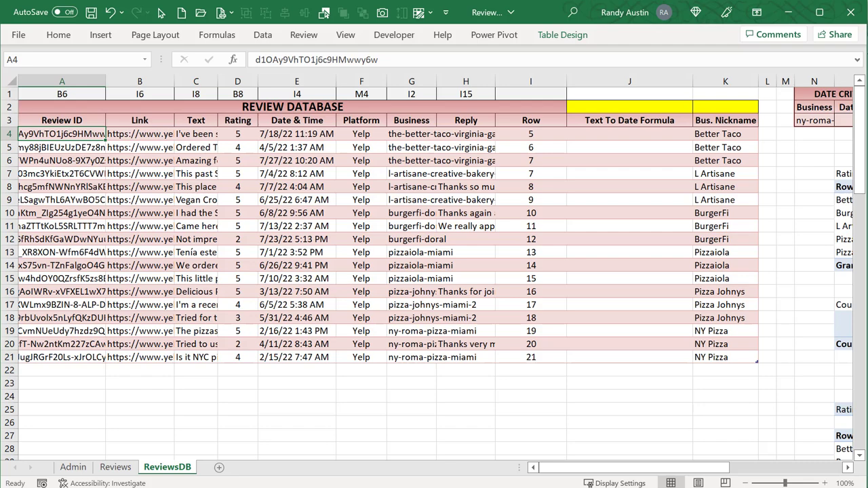
key("alt+Tab")
left_click_drag(238, 72, 88, 70)
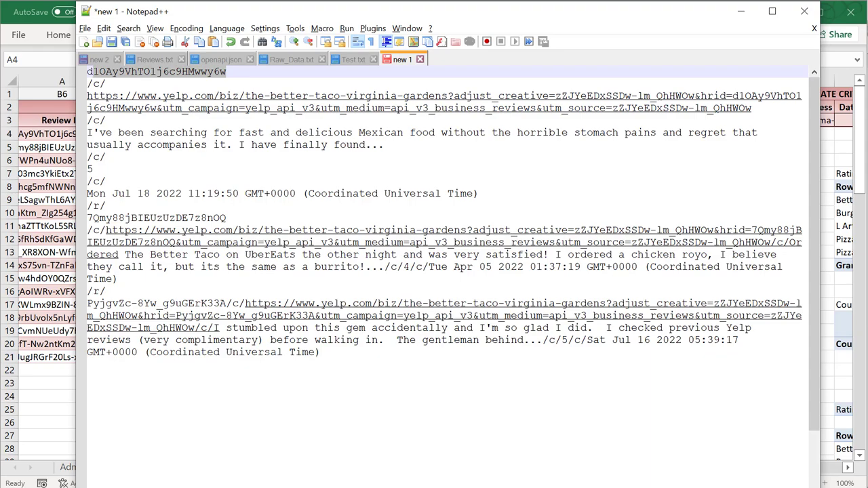
key("alt+Tab")
left_click(324, 390)
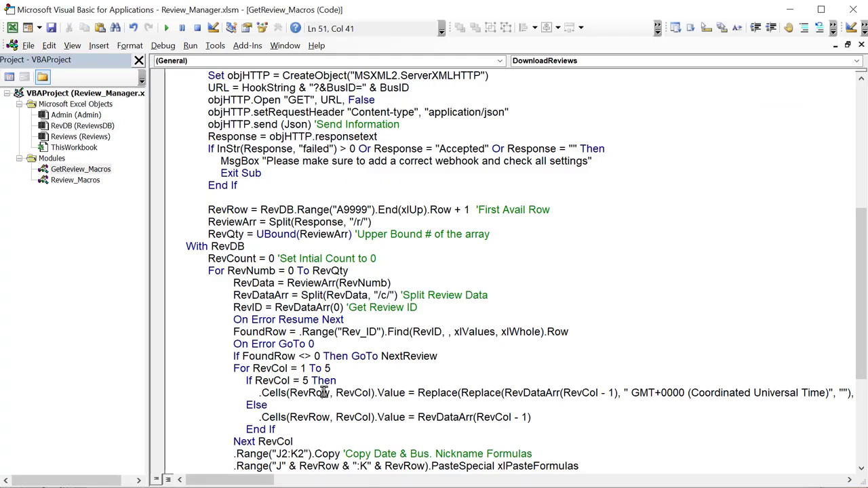
Examine the RevID = RevDataArr(0) line that takes the review ID from the first array element
left_click_drag(262, 307, 333, 308)
left_click(340, 308)
left_click_drag(273, 307, 344, 309)
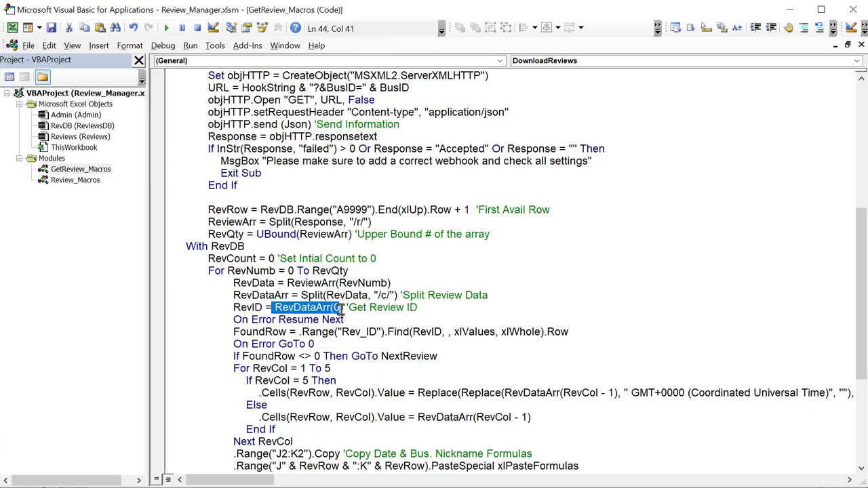
left_click_drag(432, 309, 235, 307)
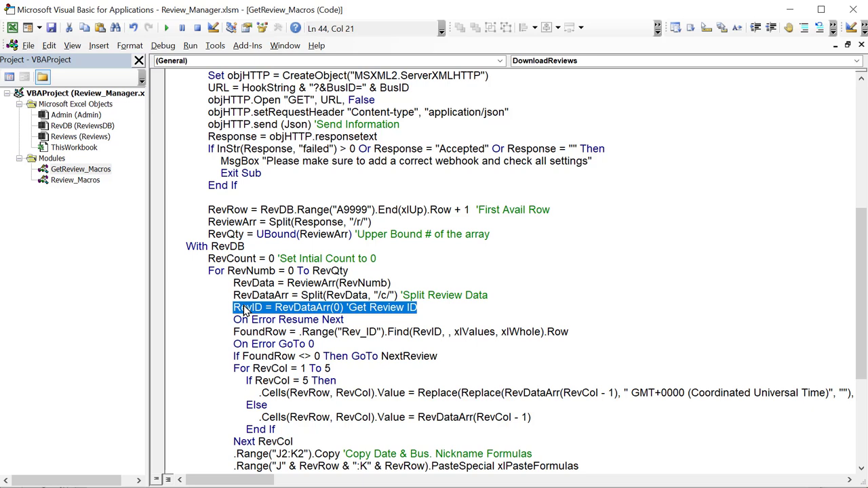
Examine the FoundRow line that finds RevID in the Rev_ID range, with its surrounding On Error statements
left_click_drag(350, 321, 275, 316)
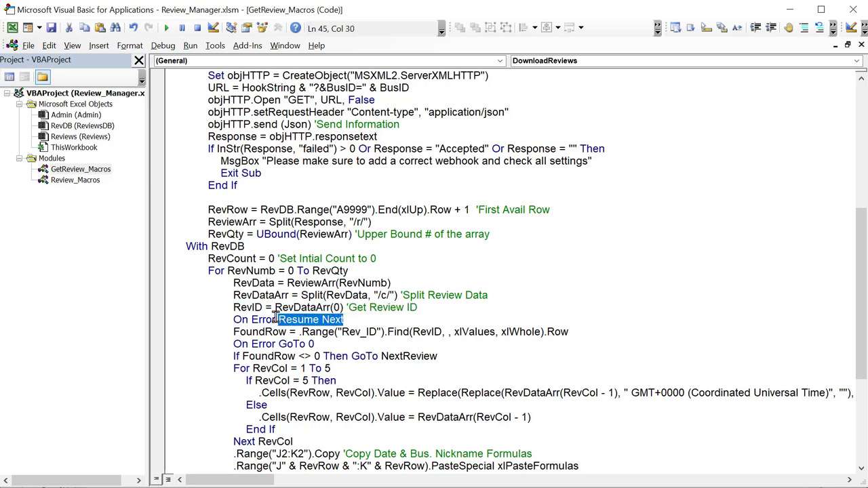
left_click_drag(319, 344, 234, 344)
left_click_drag(288, 332, 234, 332)
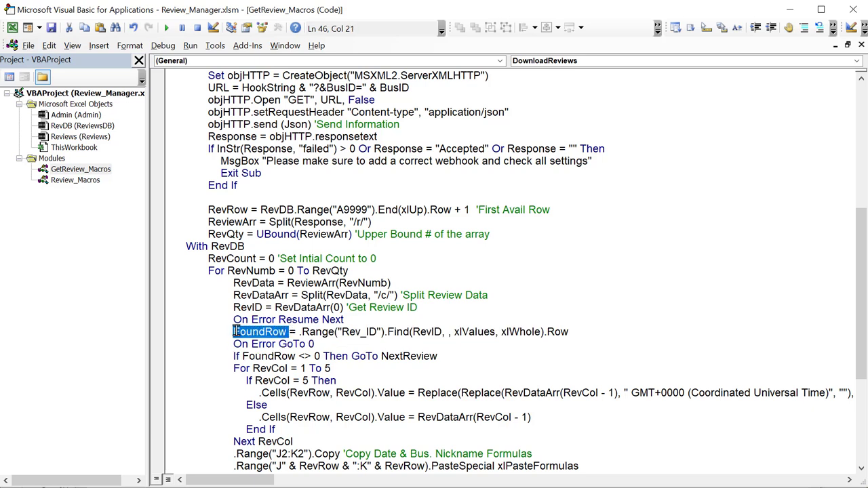
left_click_drag(260, 246, 218, 240)
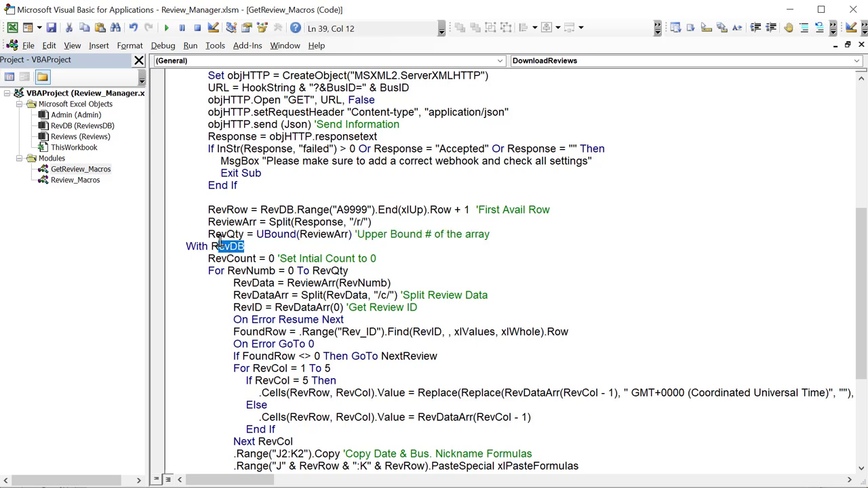
left_click(341, 332)
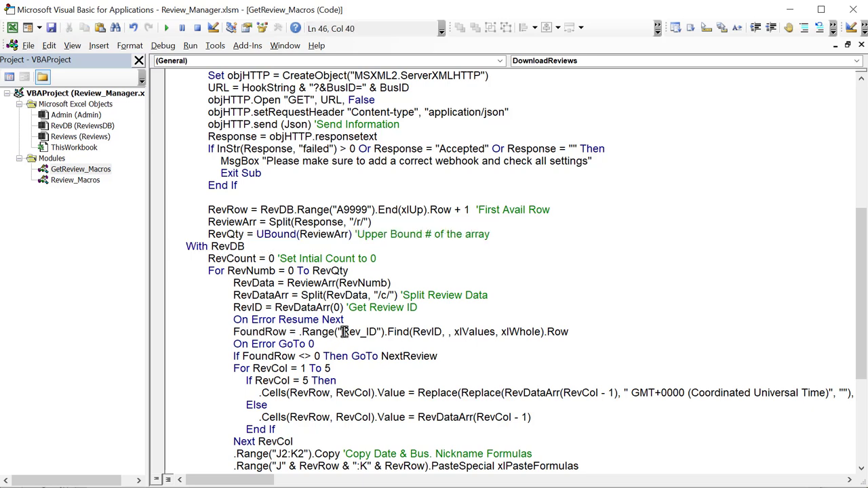
mouse_move(343, 331)
left_mouse_down()
mouse_move(378, 335)
mouse_move(345, 336)
left_mouse_up()
left_click(379, 331)
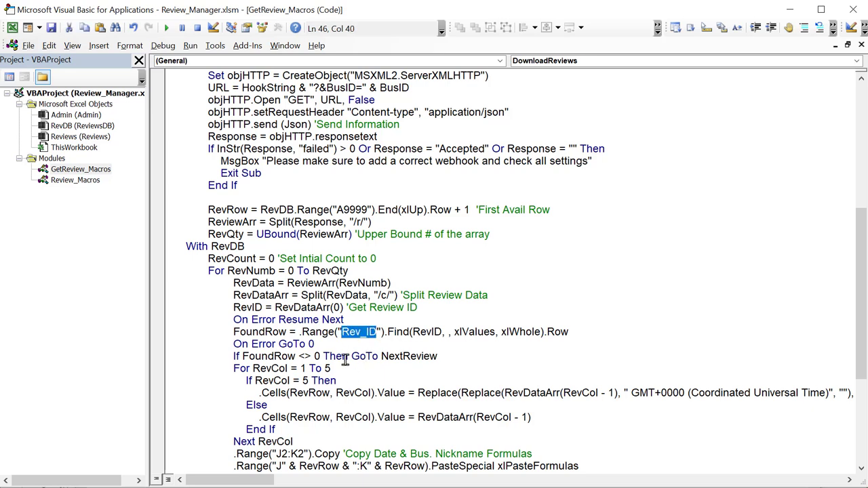
left_click_drag(442, 332, 542, 332)
left_click(509, 331)
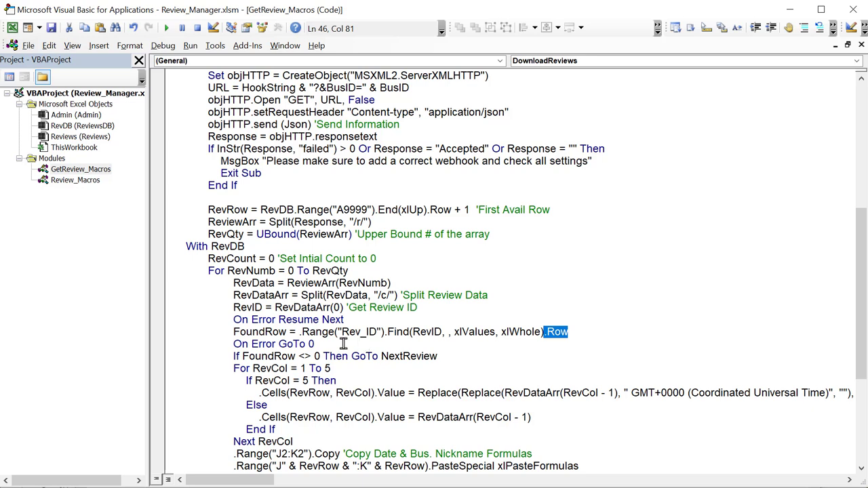
Examine the If FoundRow <> 0 condition and its GoTo NextReview jump for existing reviews
double_click(244, 356)
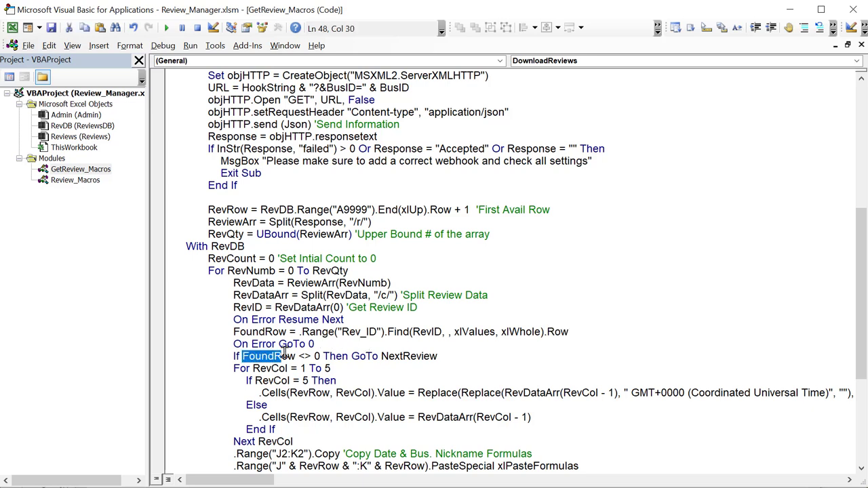
mouse_move(298, 356)
left_mouse_down()
mouse_move(319, 357)
mouse_move(310, 356)
left_mouse_up()
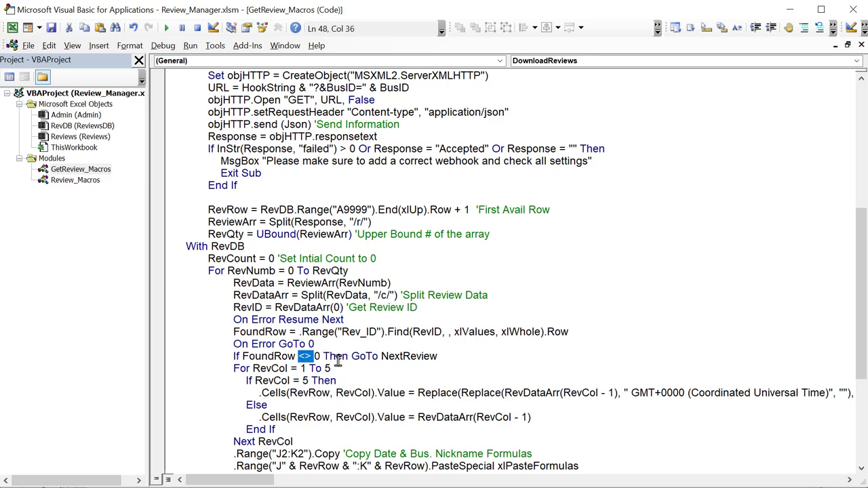
left_click(332, 356)
left_click(409, 385)
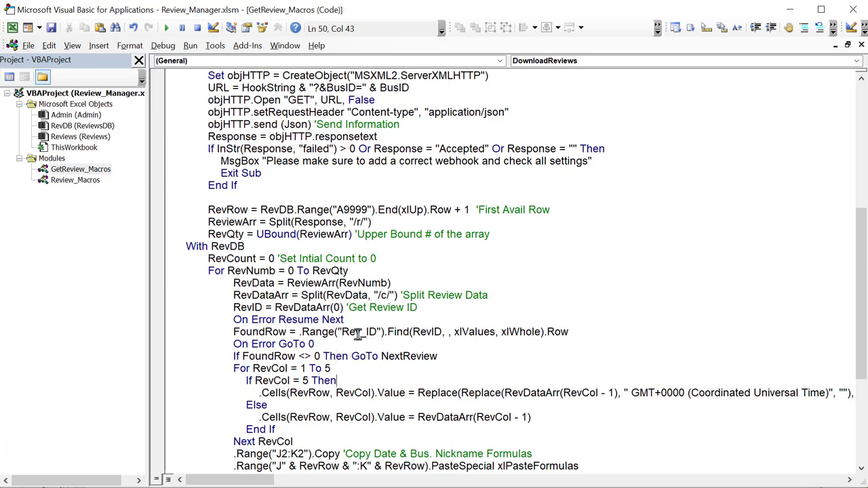
left_click_drag(454, 358, 385, 362)
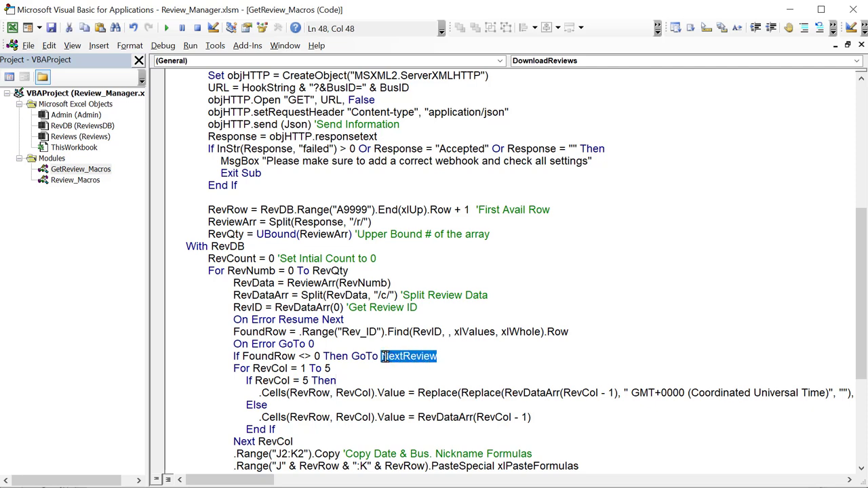
Locate the NextReview label above the Next RevNumb line, where the GoTo jump lands
scroll(385, 361, "down", 5)
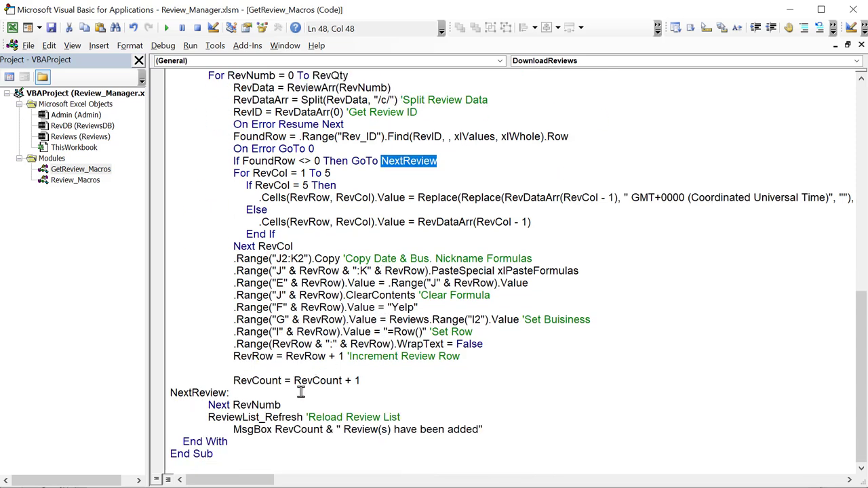
left_click_drag(242, 394, 166, 393)
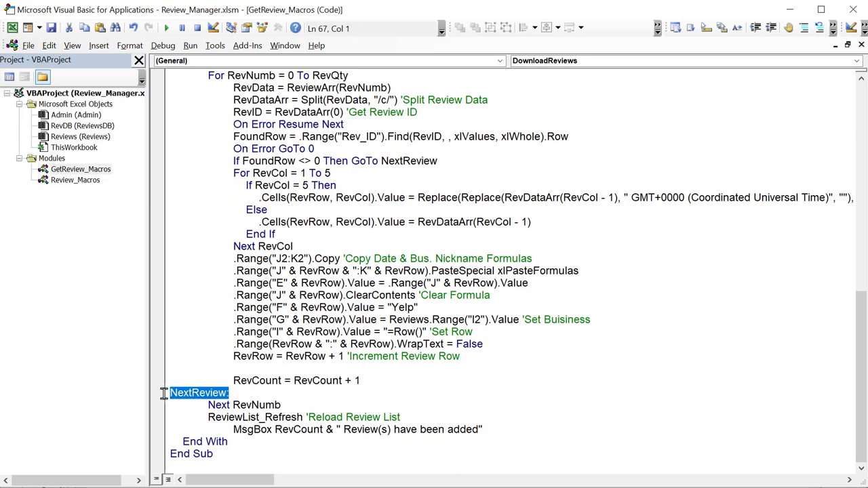
Examine the For RevCol = 1 To 5 loop against columns A to E of the first empty row in Excel's ReviewsDB sheet
scroll(178, 403, "up", 4)
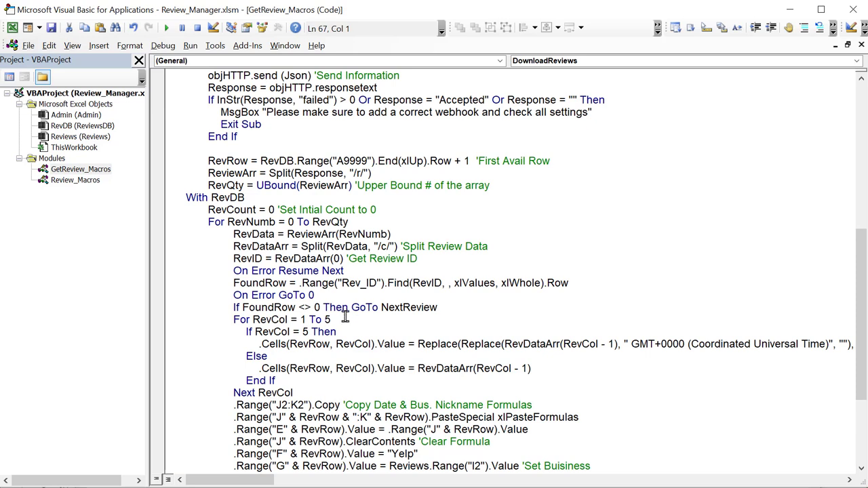
left_click_drag(331, 319, 251, 320)
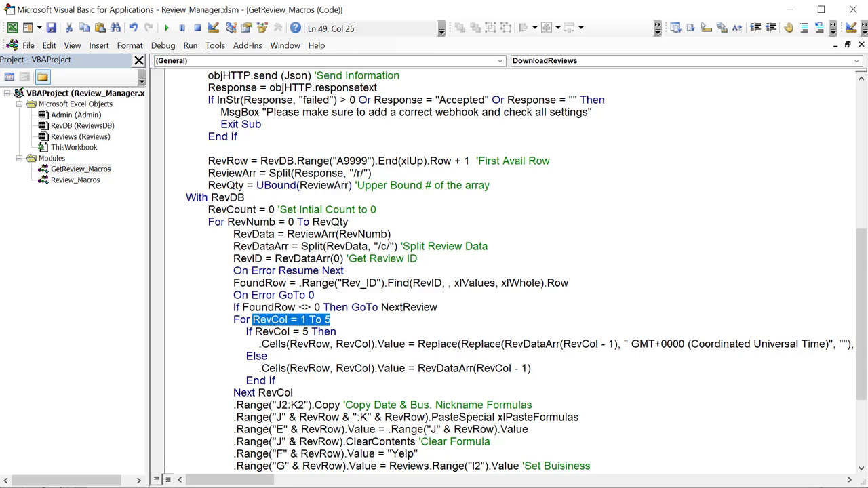
key("alt+F11")
left_click(68, 368)
left_click(150, 368)
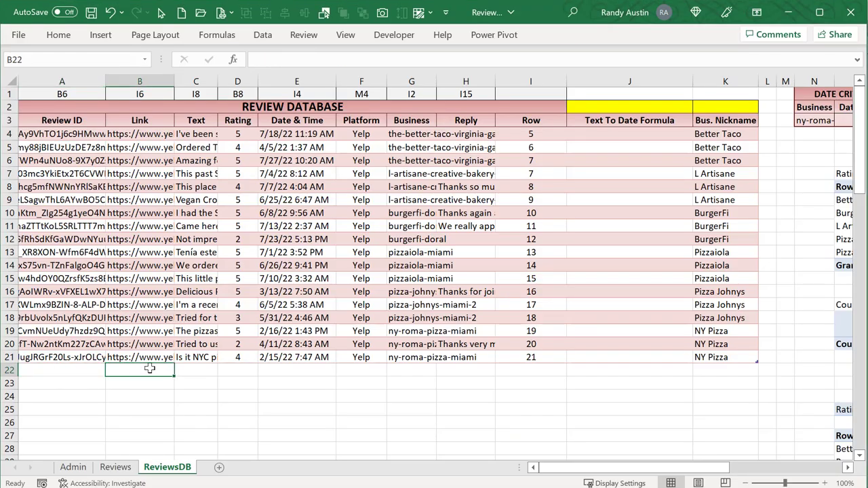
left_click(203, 368)
left_click(234, 369)
left_click(302, 370)
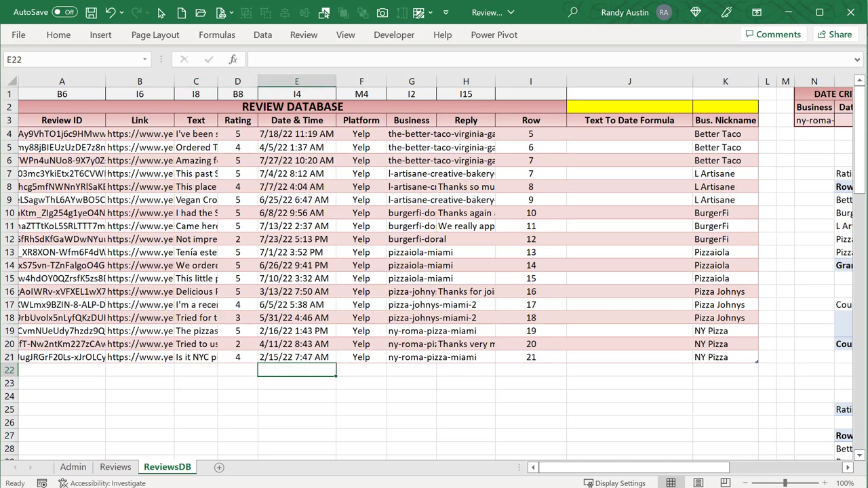
key("alt+F11")
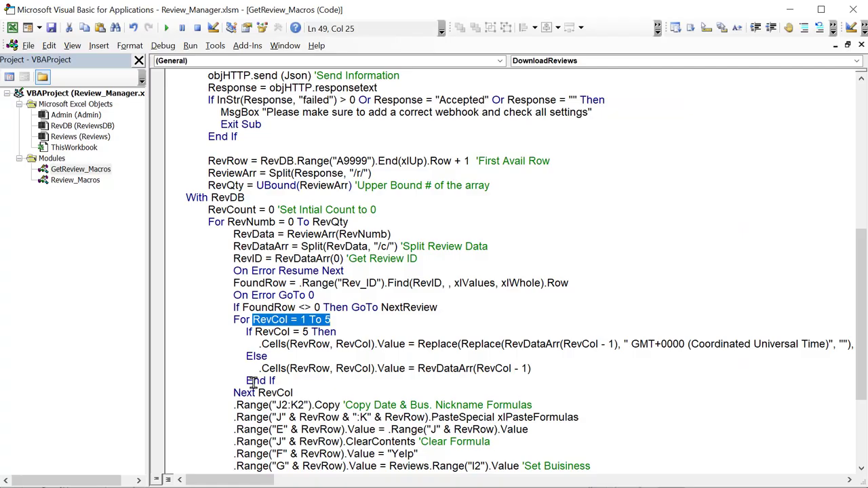
Switch to the Notepad++ sample and review the first review's fields, including its ID, rating and date
left_click(299, 358)
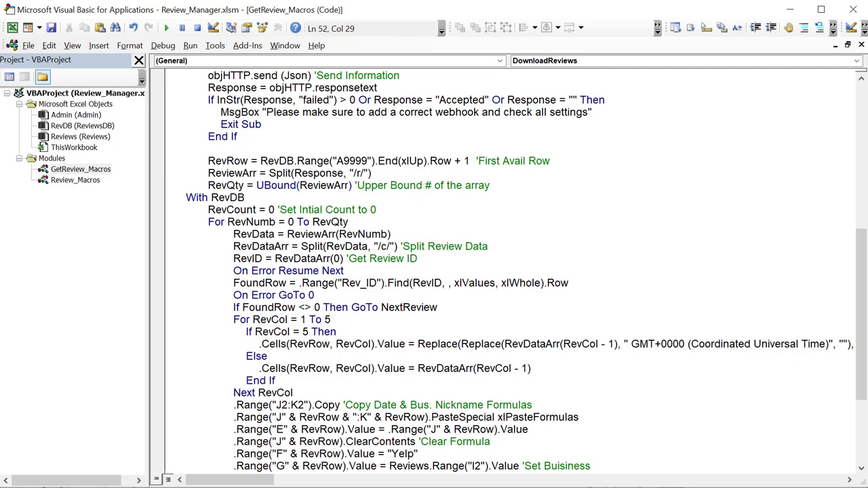
key("alt+Tab")
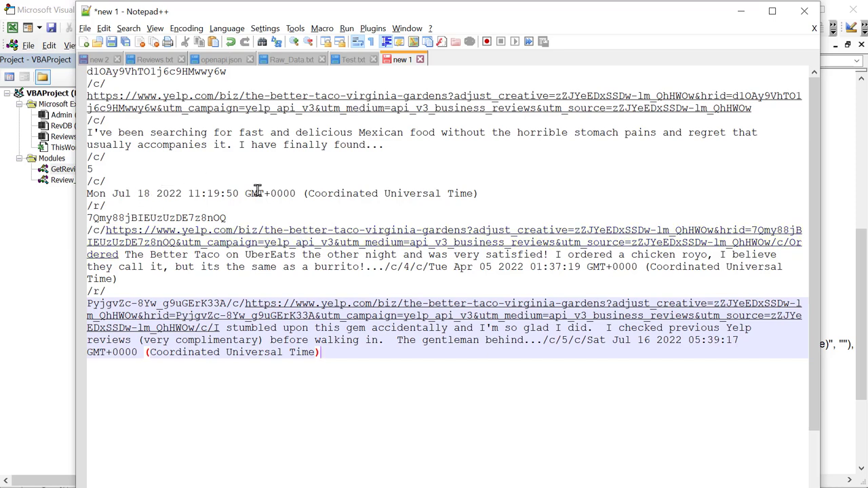
left_click_drag(477, 193, 82, 191)
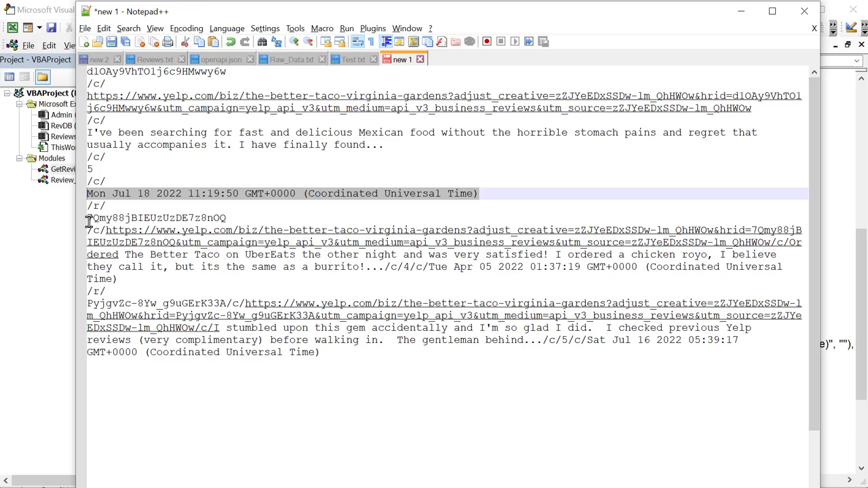
left_click(116, 73)
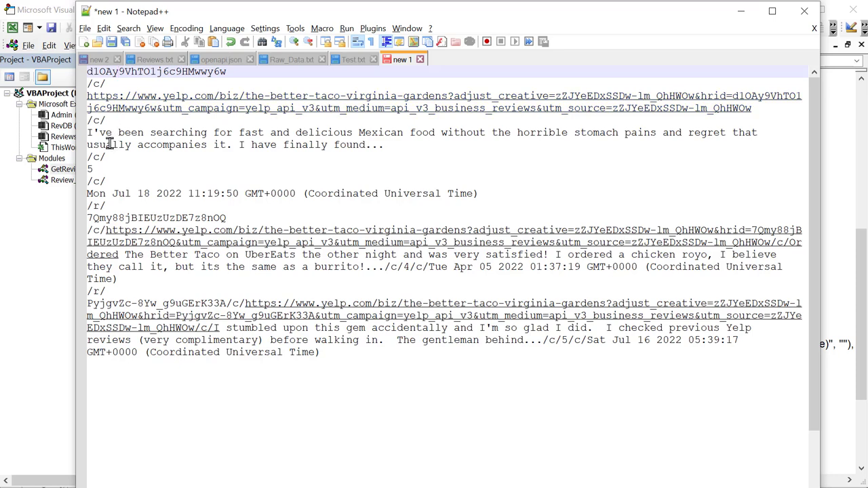
left_click_drag(94, 171, 81, 173)
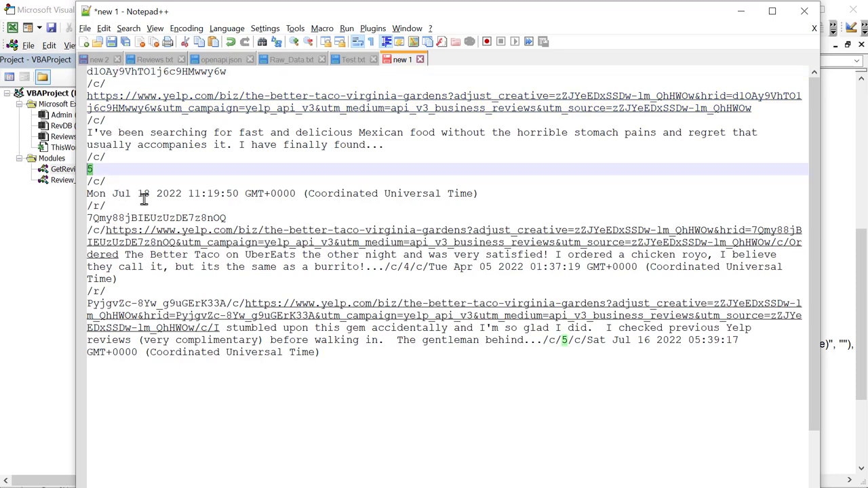
Examine which parts of the first review's date text are needed, apart from the weekday and GMT suffix, and return to the VBA code
left_click(485, 193)
left_click_drag(478, 193, 73, 191)
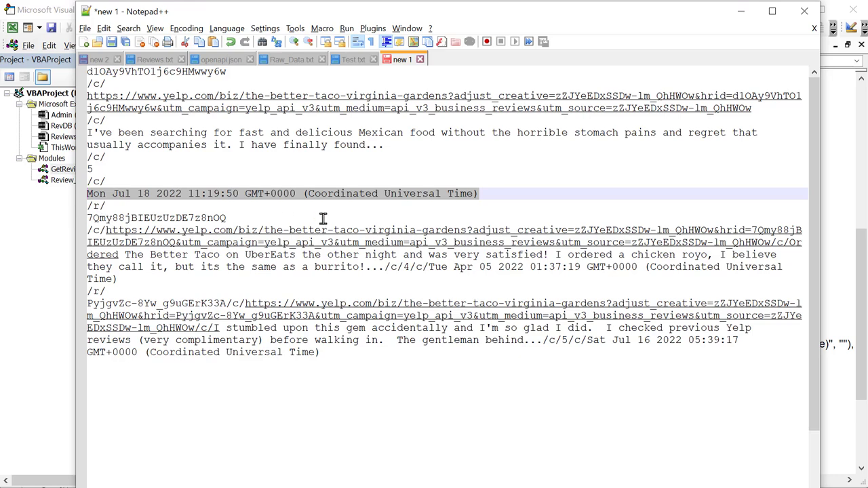
left_click(348, 219)
left_click_drag(502, 194, 240, 195)
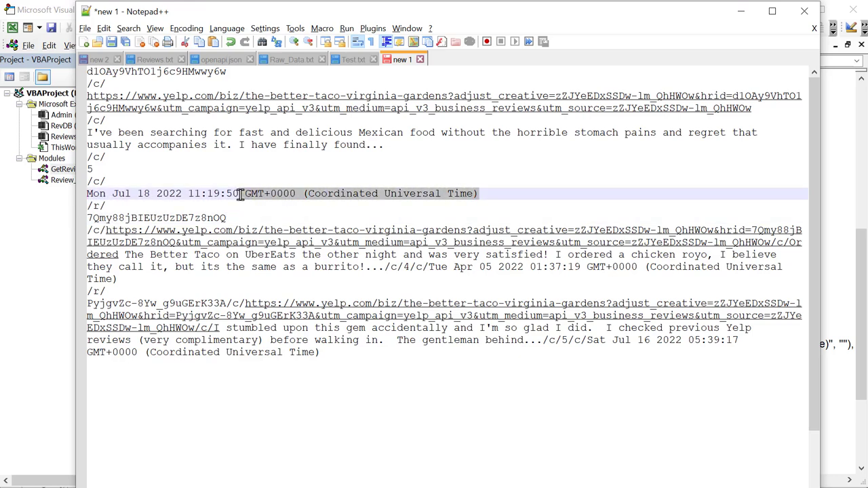
left_click_drag(116, 194, 240, 194)
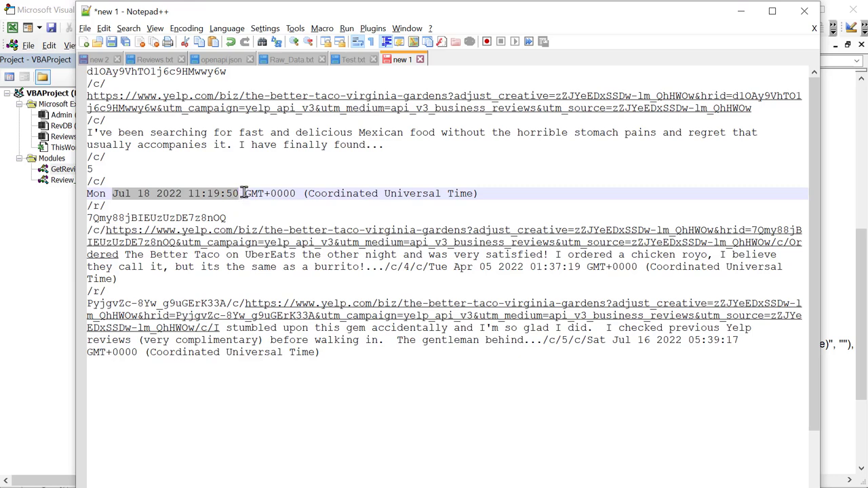
left_click_drag(245, 194, 480, 194)
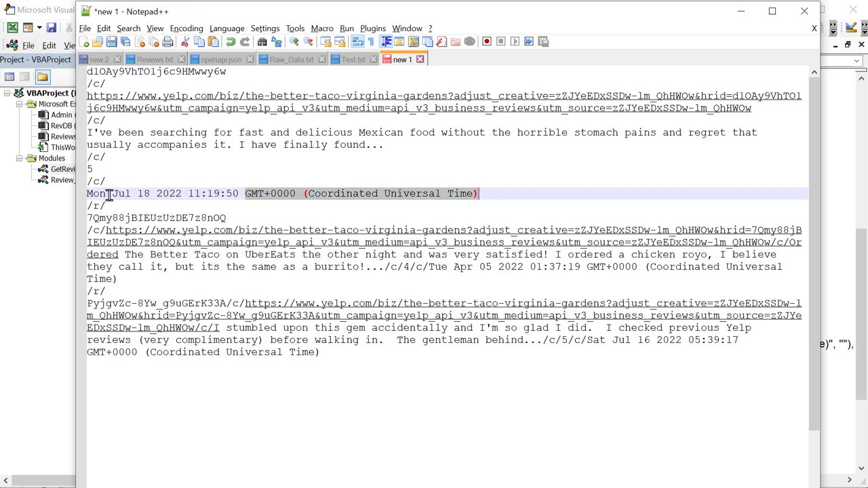
left_click_drag(112, 193, 184, 195)
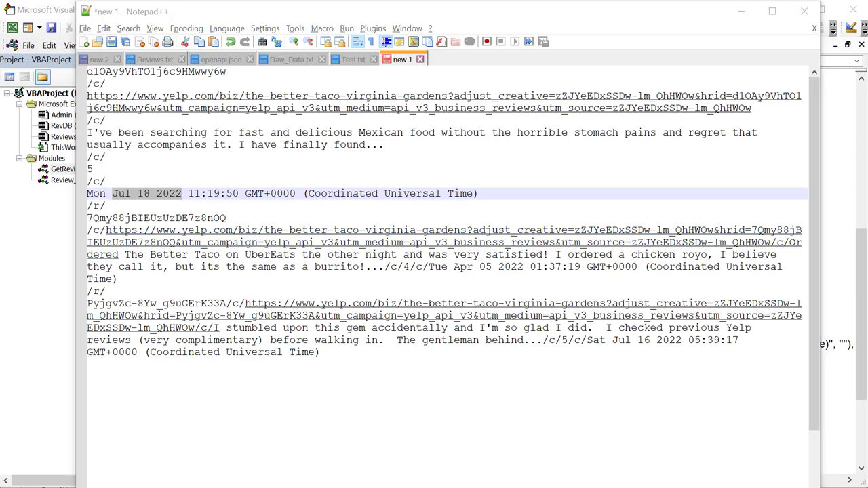
key("alt+Tab")
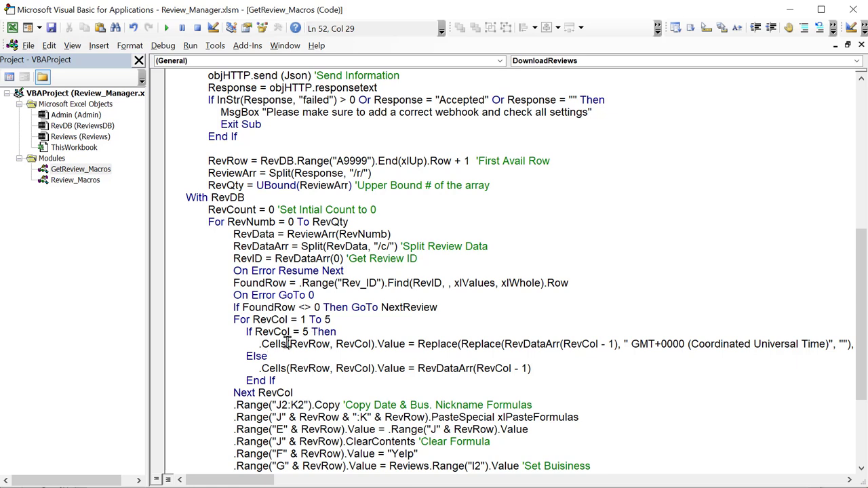
Add the comment 'Time column to the If RevCol = 5 Then line and 'All other columns to the Else line
left_click_drag(252, 345, 295, 344)
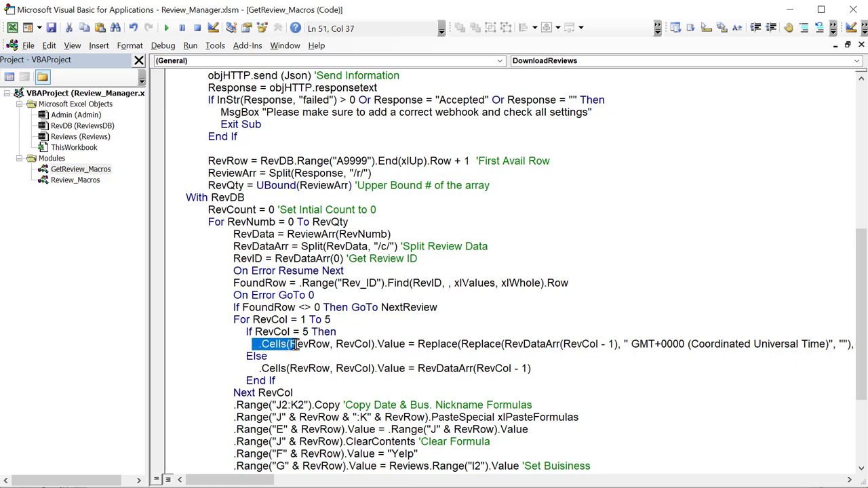
left_click(359, 332)
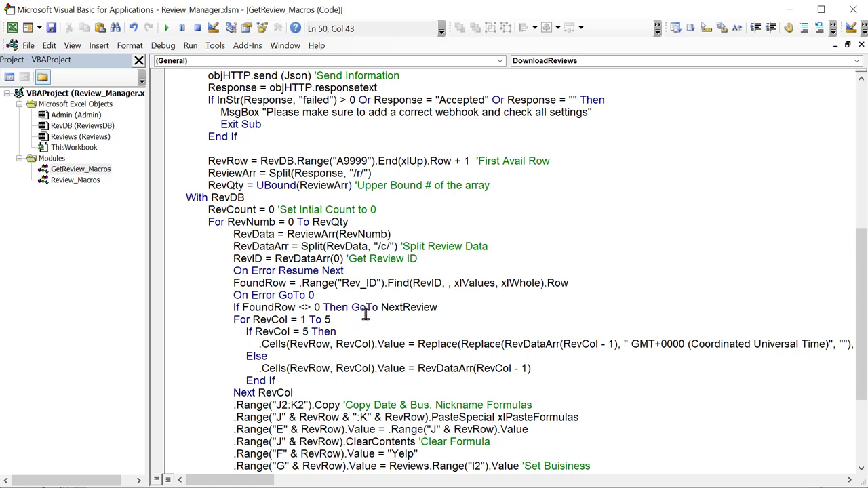
type("'Time column")
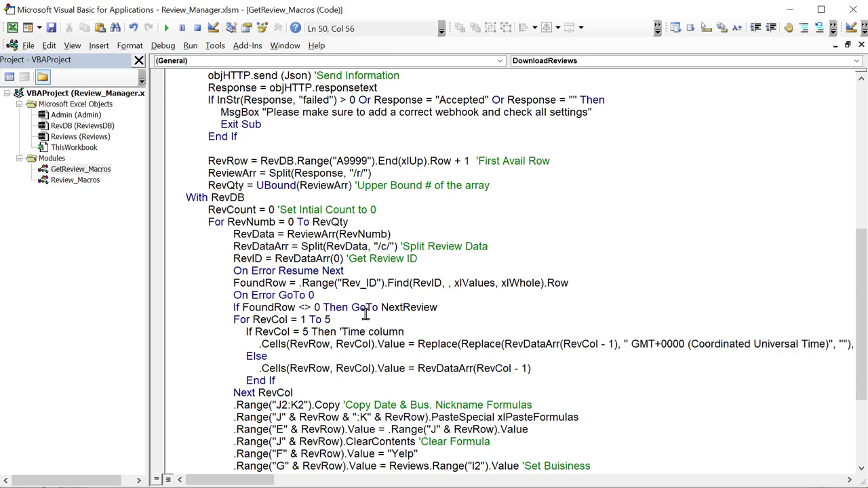
left_click(349, 357)
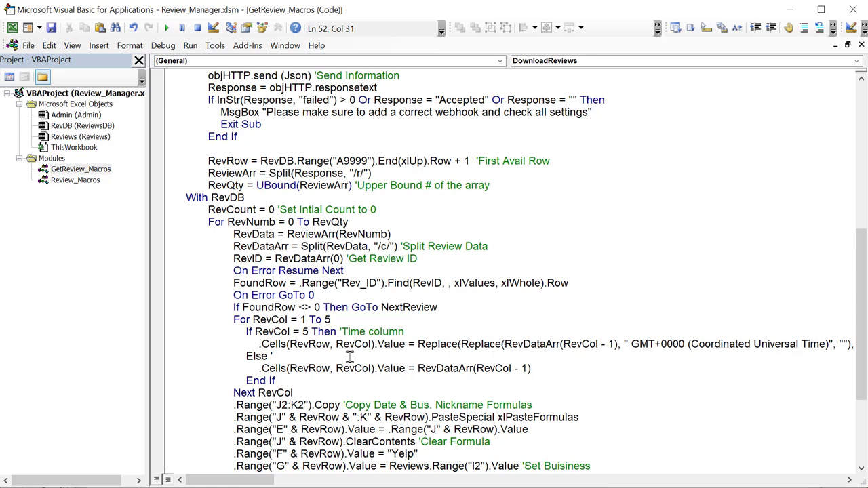
type("'All other columns")
left_click(319, 382)
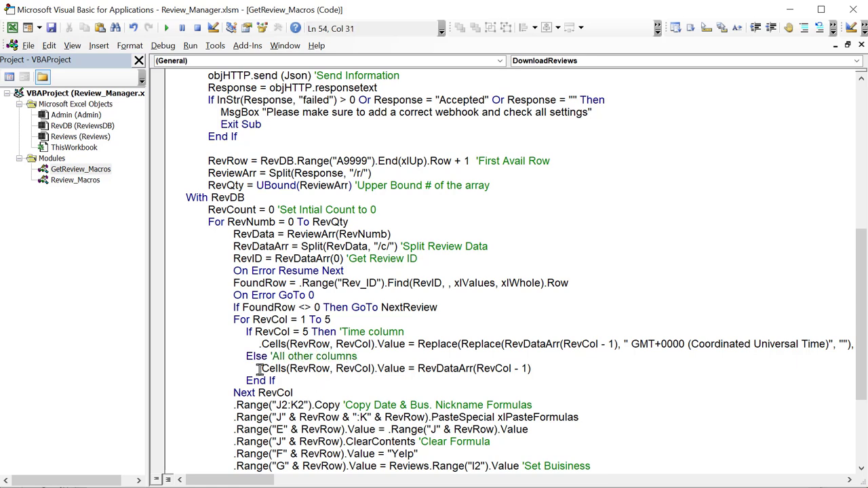
Examine how the Else branch assigns RevDataArr data to .Cells(RevRow, RevCol).Value
left_click_drag(297, 368, 321, 366)
left_click(349, 368)
left_click_drag(407, 368, 260, 368)
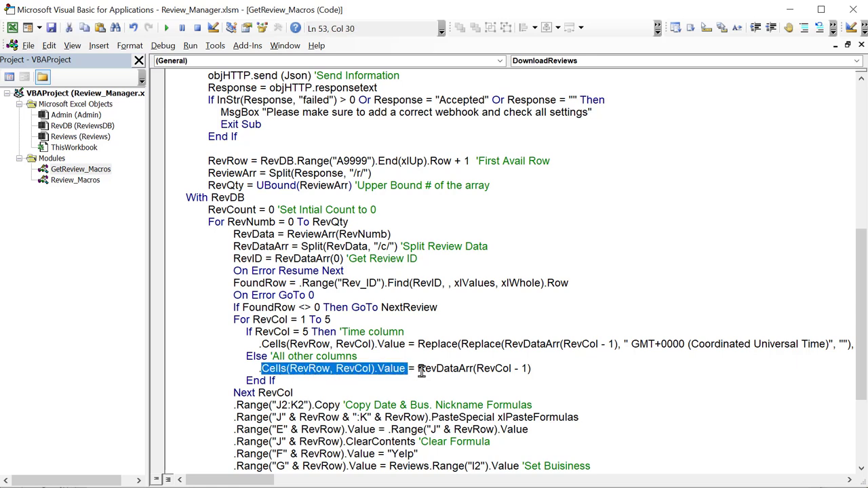
left_click_drag(417, 368, 468, 374)
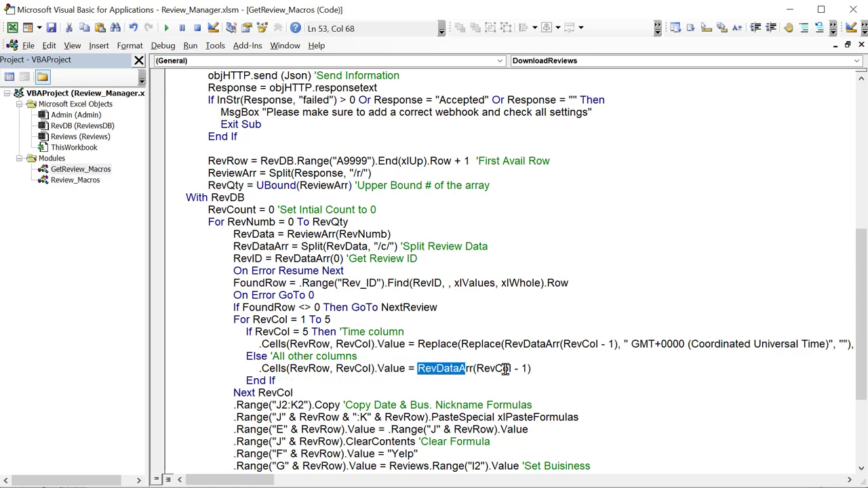
Examine the RevCol - 1 index that matches each sheet column to its zero-based RevDataArr element
left_click(505, 369)
double_click(524, 370)
left_click_drag(524, 369, 494, 371)
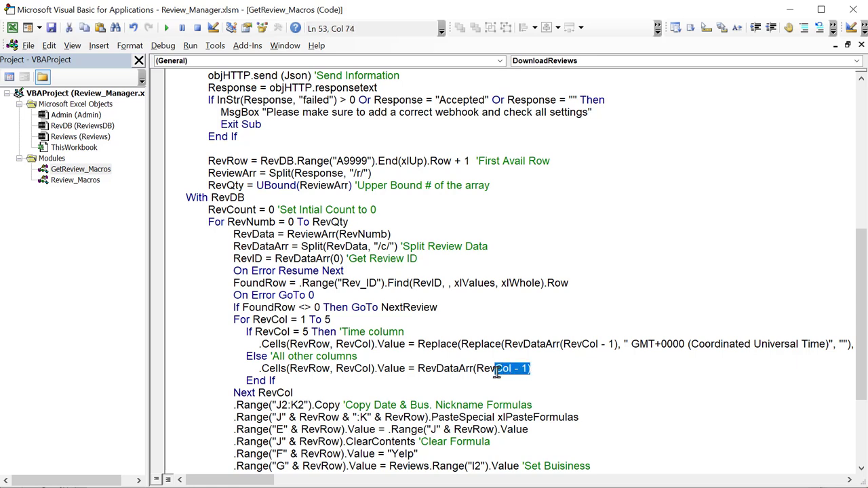
left_click(496, 392)
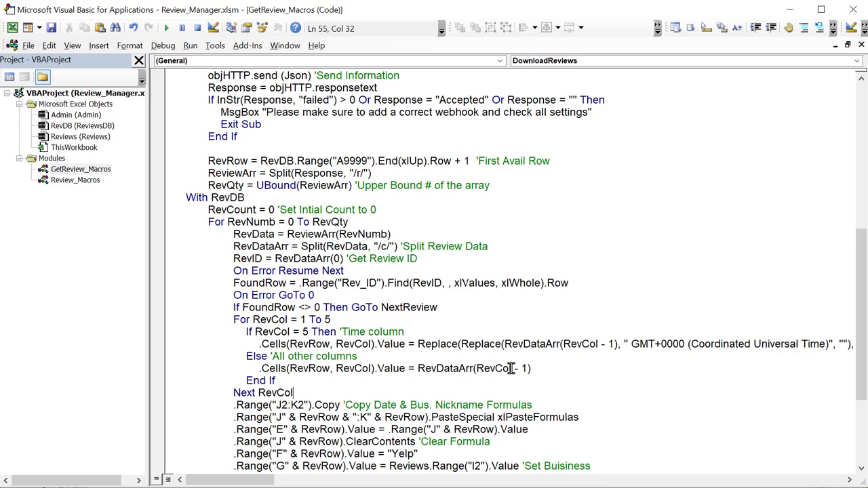
left_click_drag(526, 369, 500, 371)
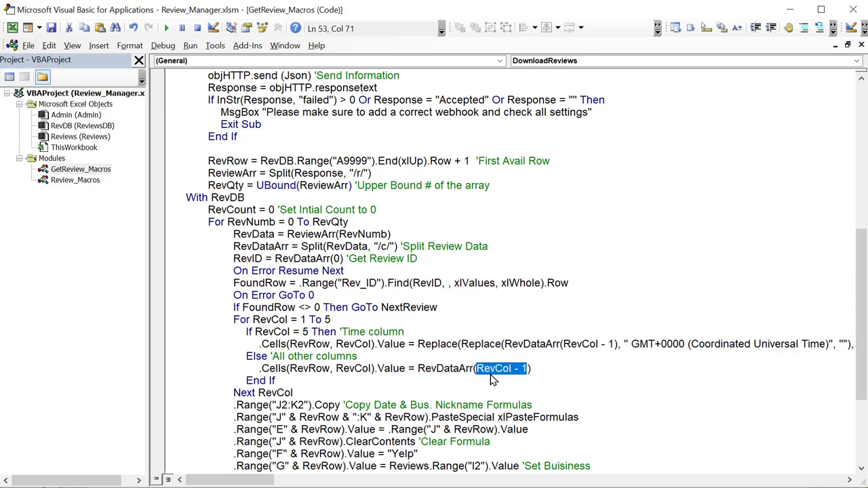
left_click(511, 368)
left_click_drag(510, 368, 473, 368)
left_click(529, 368)
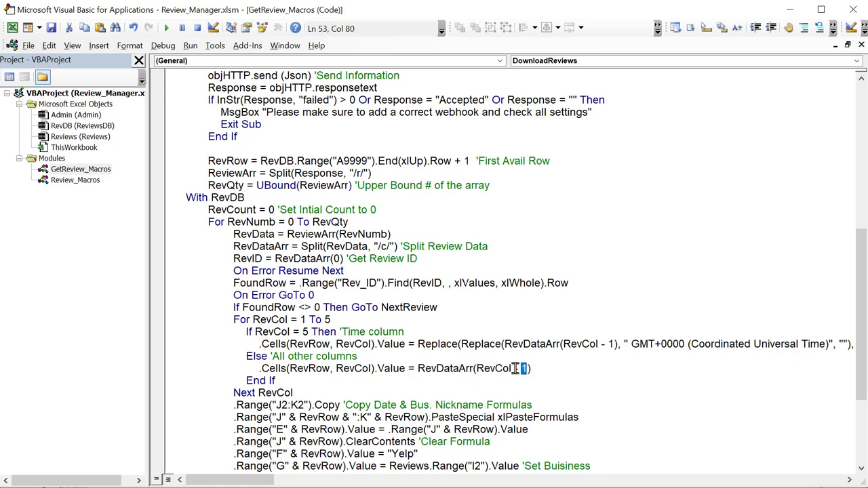
left_click_drag(529, 368, 478, 368)
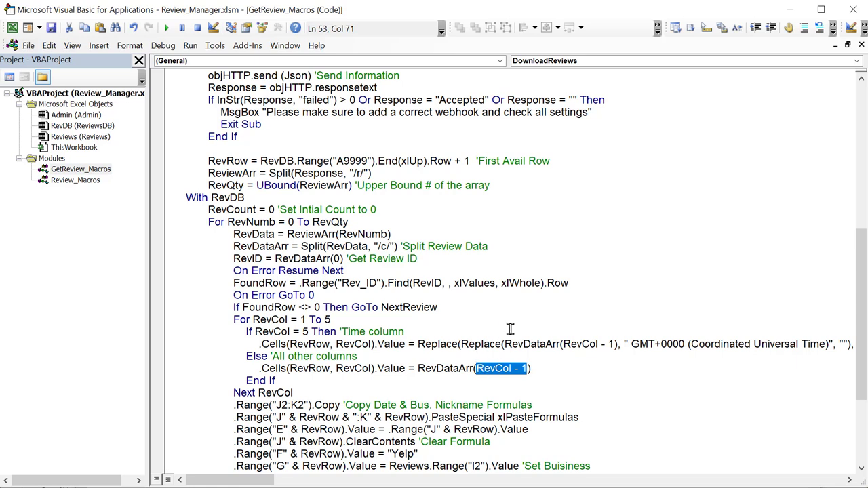
Examine how the inner Replace strips " GMT+0000 (Coordinated Universal Time)" from RevDataArr(RevCol - 1) in the time column line
left_click_drag(335, 343, 370, 345)
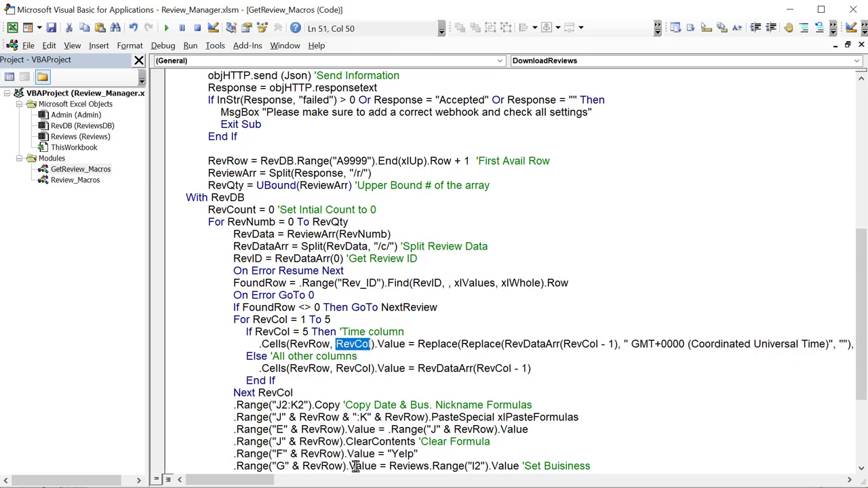
left_click_drag(278, 479, 318, 480)
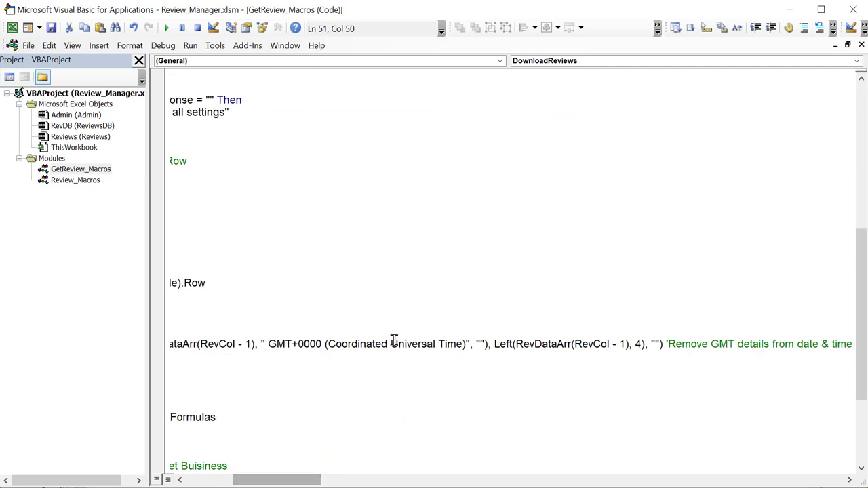
left_click_drag(463, 347, 438, 346)
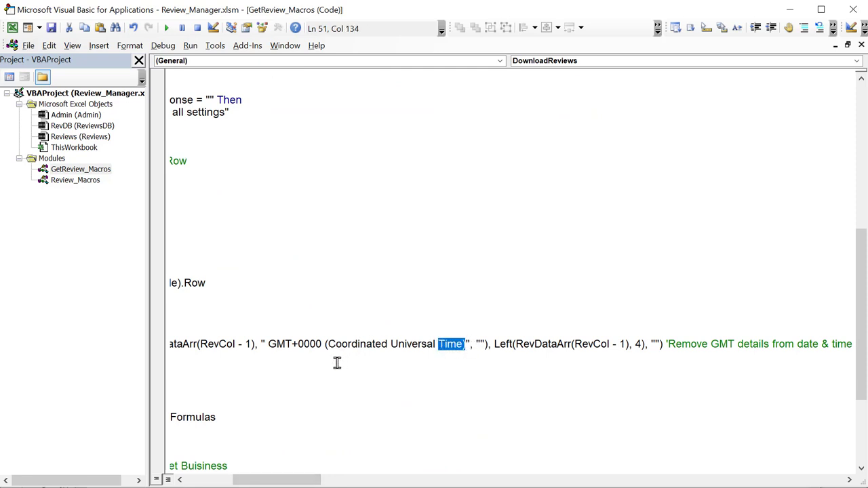
left_click_drag(268, 344, 465, 347)
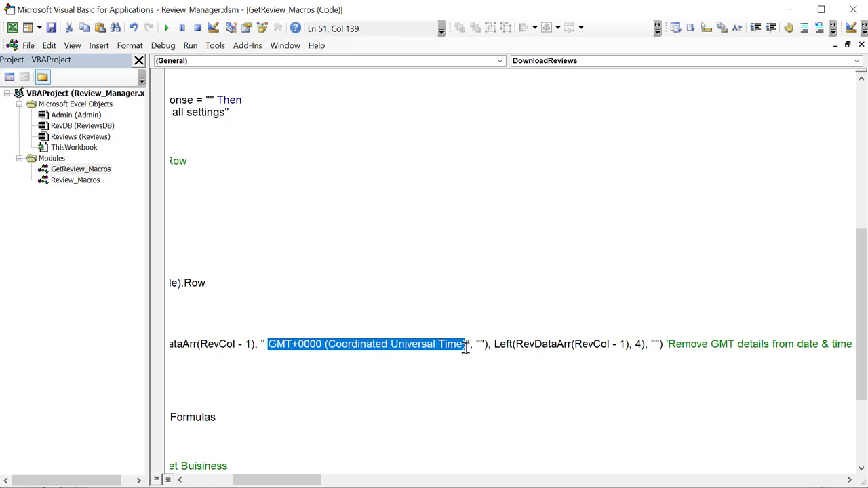
left_click_drag(291, 480, 261, 479)
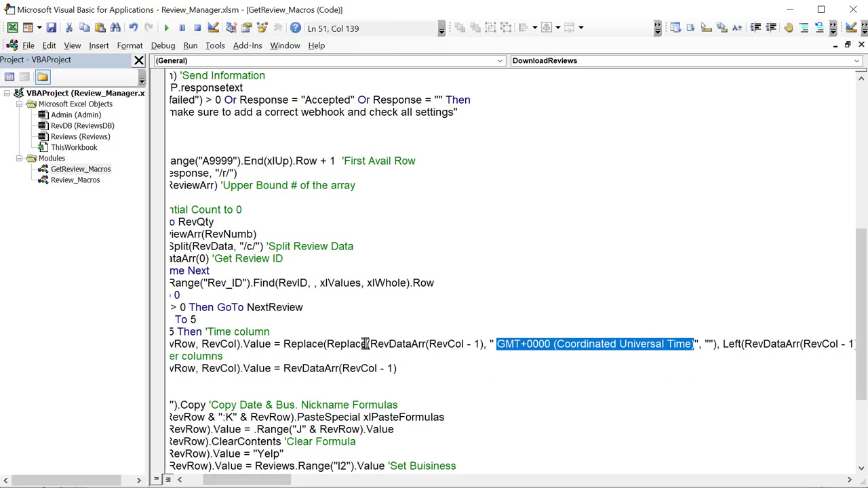
left_click_drag(367, 344, 324, 343)
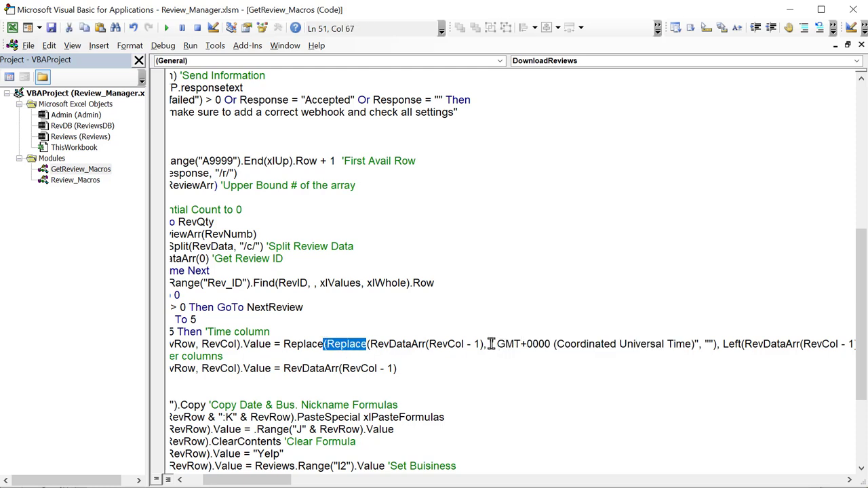
left_click_drag(490, 344, 699, 343)
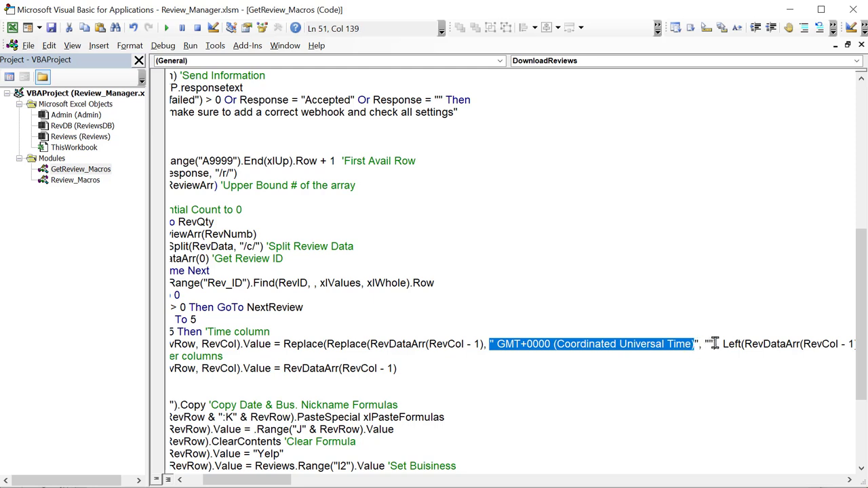
left_click(714, 343)
left_click_drag(484, 343, 372, 344)
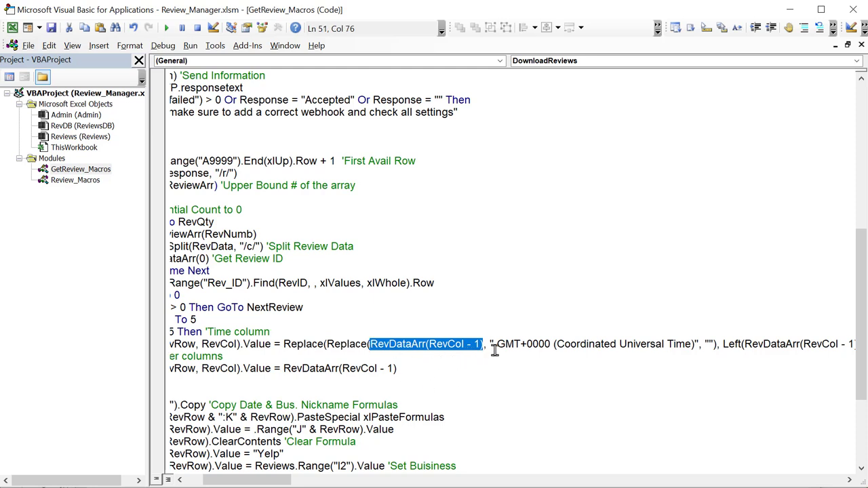
left_click_drag(493, 344, 695, 344)
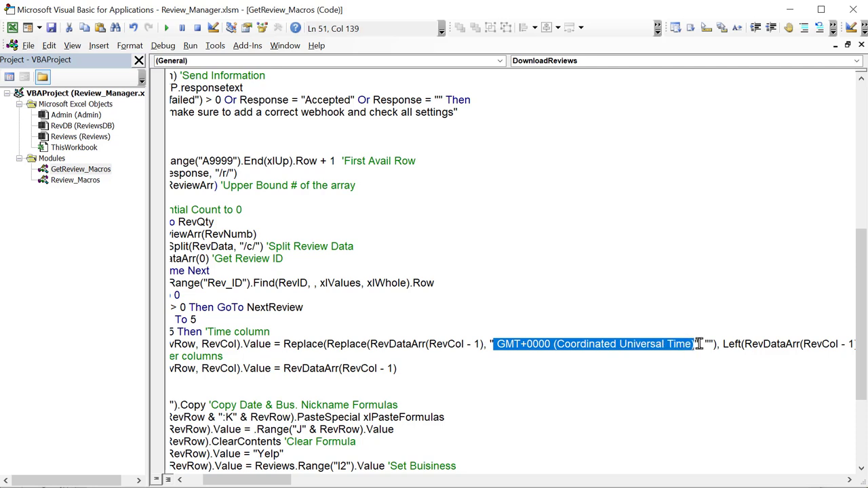
left_click(704, 344)
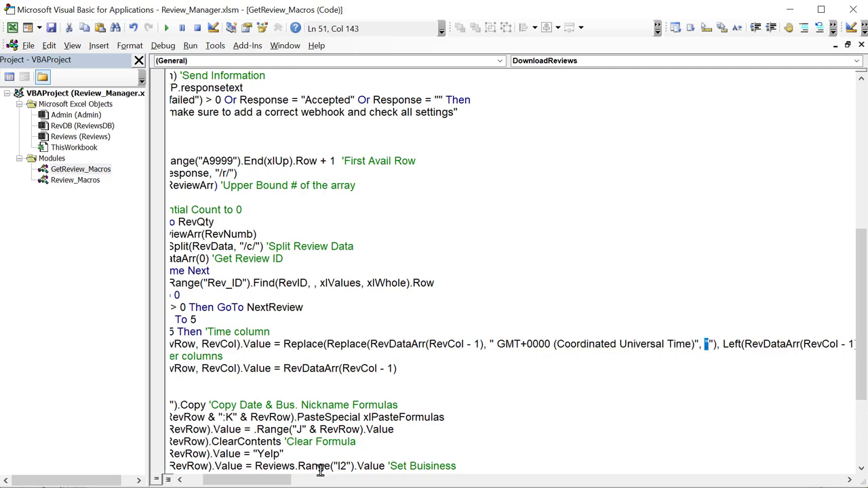
Switch to Notepad++ to examine the weekday prefix of the first review's date, and return to the VBA code
key("alt+Tab")
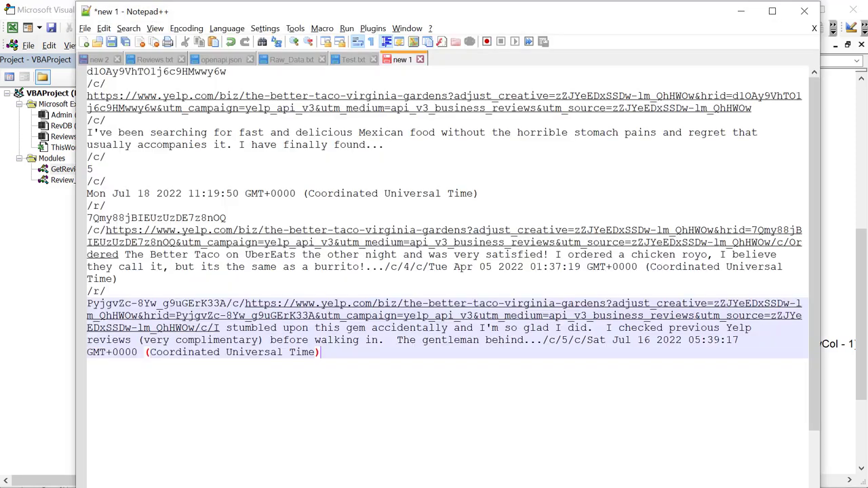
left_click(113, 193)
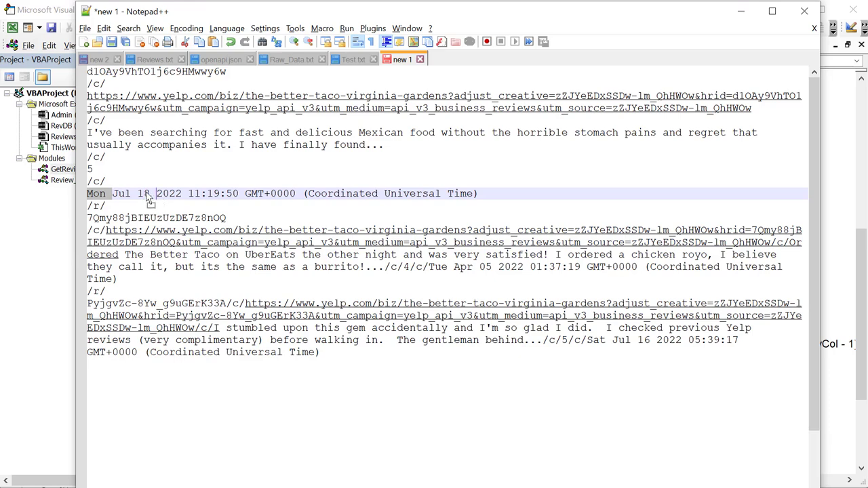
left_click(88, 194)
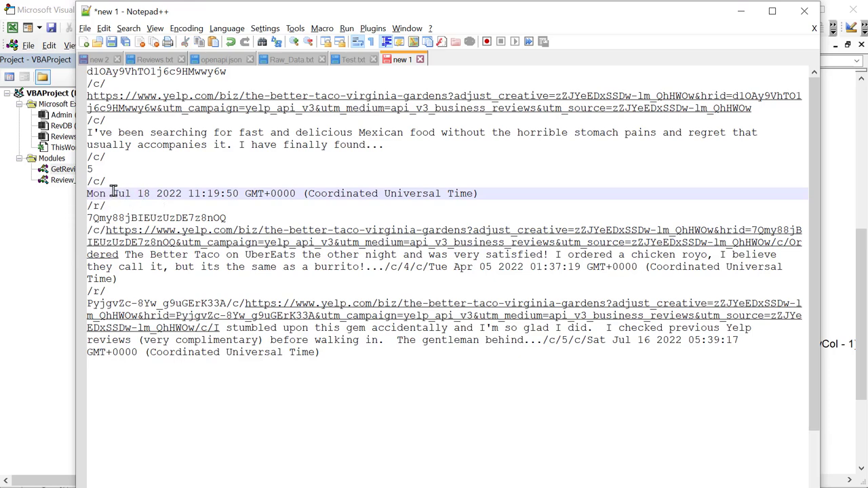
double_click(95, 194)
left_click(834, 429)
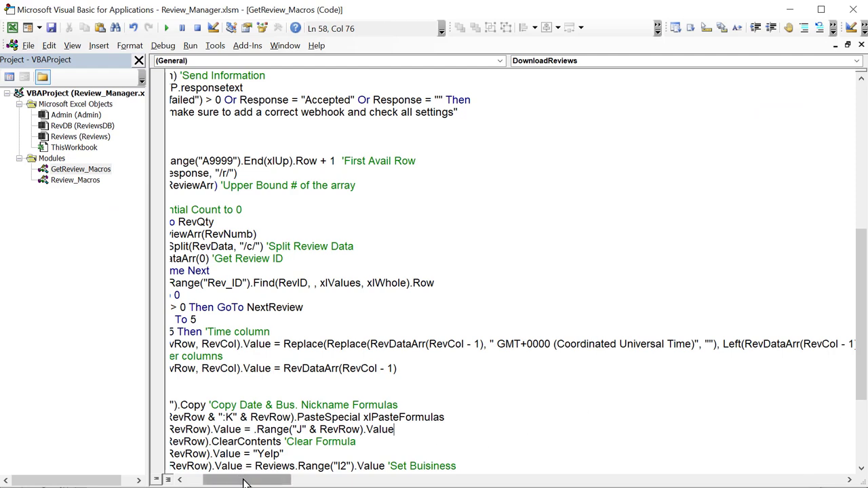
Examine how the outer Replace uses Left(RevDataArr(RevCol - 1), 4) to strip the weekday from the date text
left_click_drag(244, 483, 267, 483)
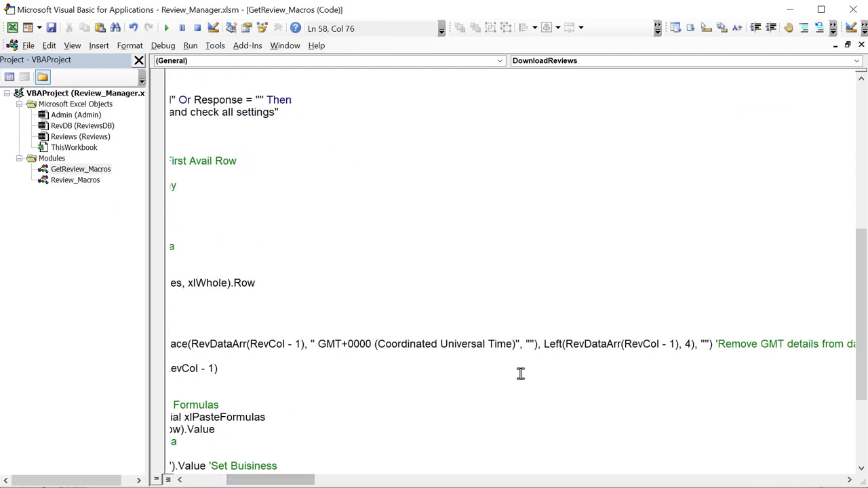
left_click_drag(544, 345, 601, 344)
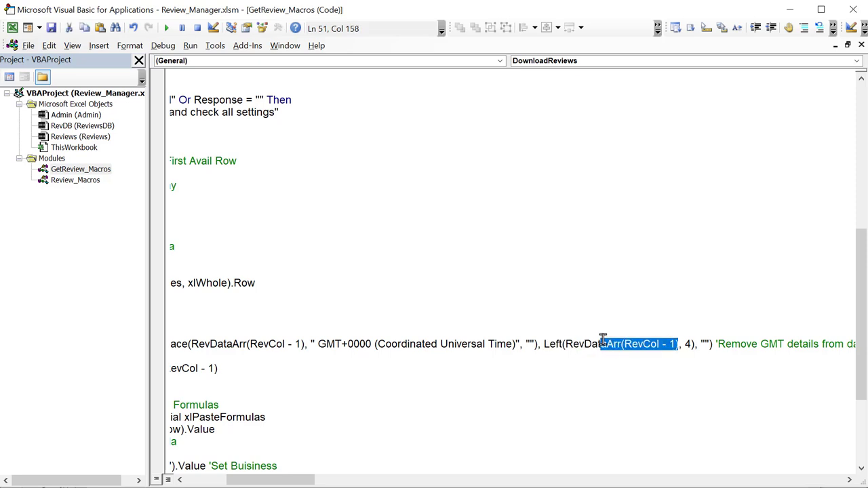
left_click(690, 345)
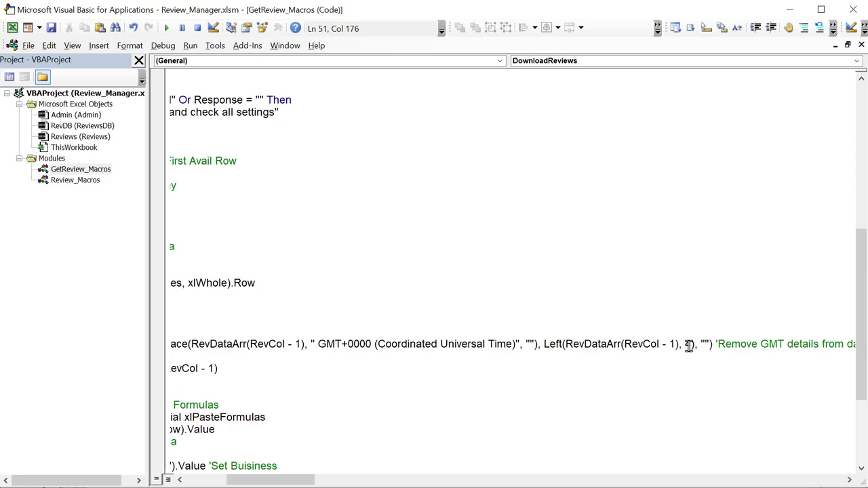
left_click_drag(689, 344, 545, 338)
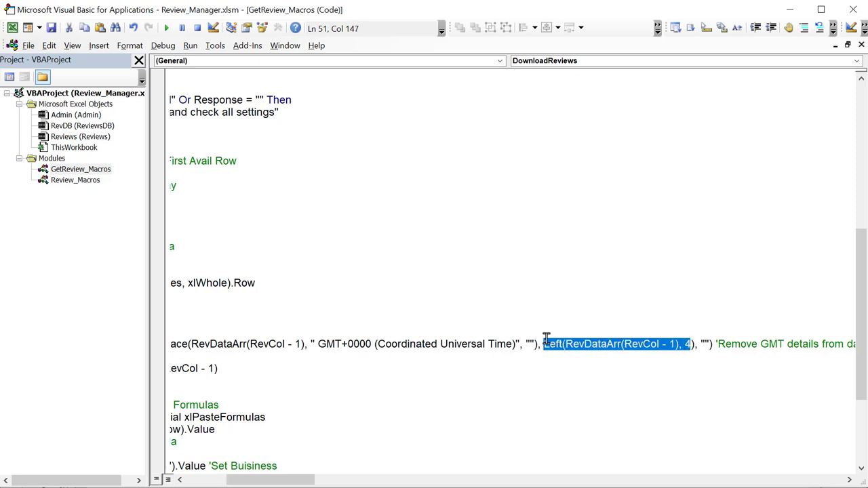
left_click_drag(709, 344, 544, 344)
left_click(696, 356)
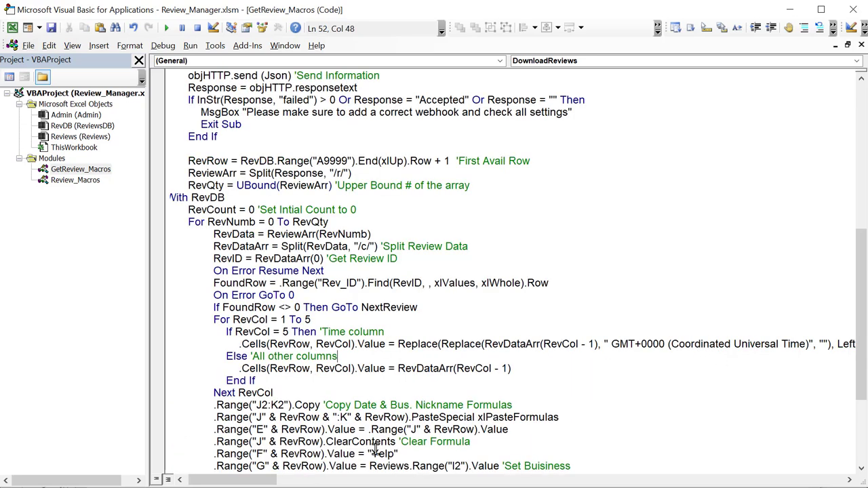
left_click_drag(250, 483, 277, 484)
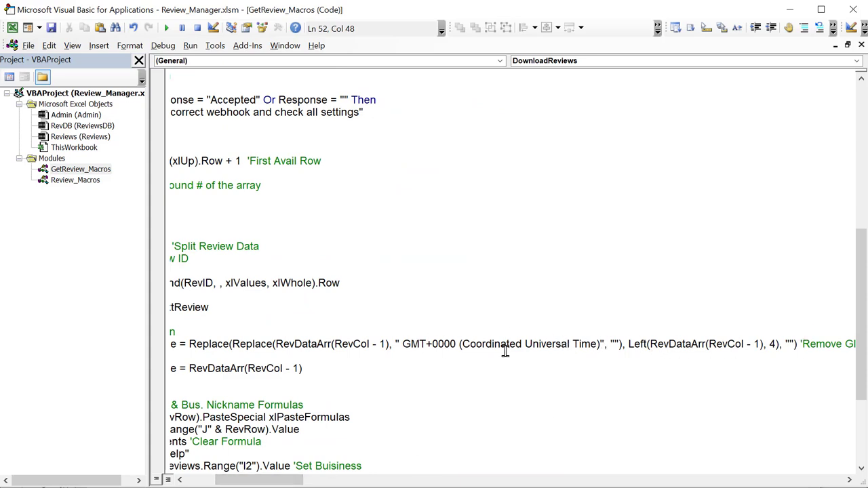
left_click_drag(287, 479, 248, 470)
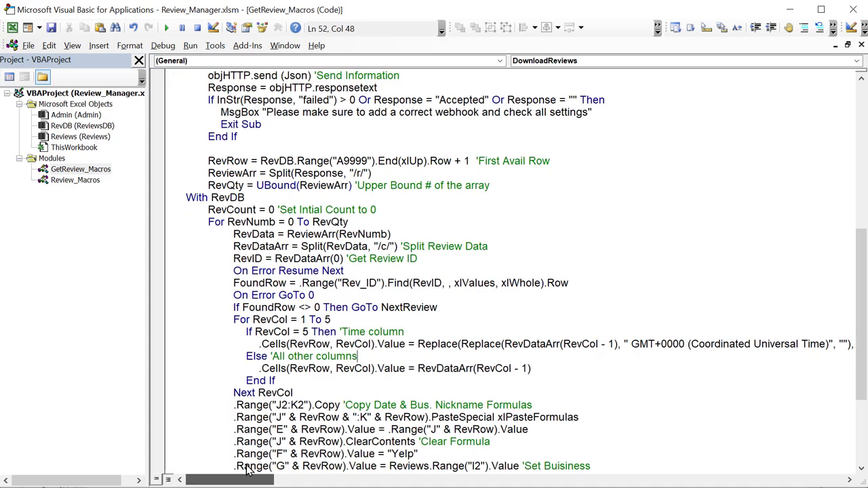
left_click(326, 355)
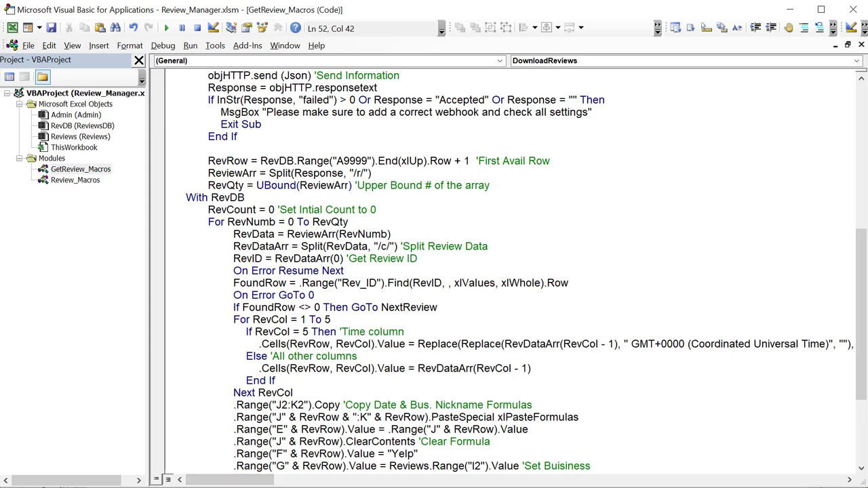
Examine the date and time portion of the first review in Notepad++, and return to the macro's post-loop lines in the VBA editor
key("alt+Tab")
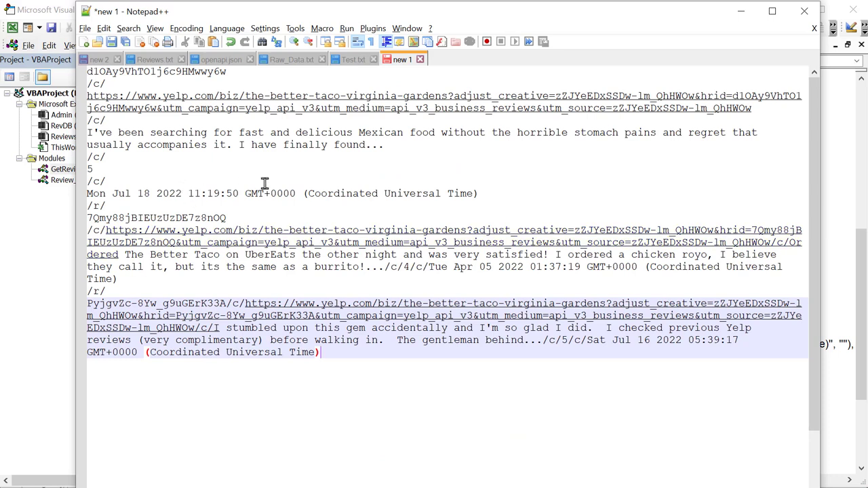
left_click_drag(238, 194, 112, 193)
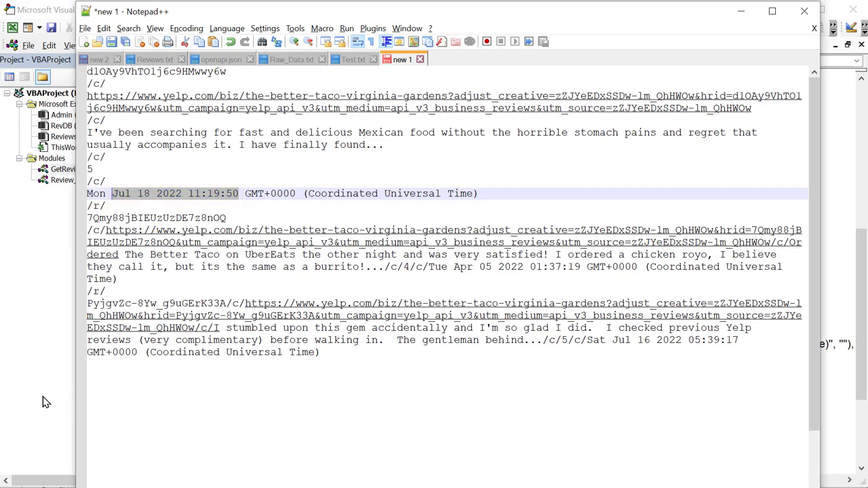
key("alt+Tab")
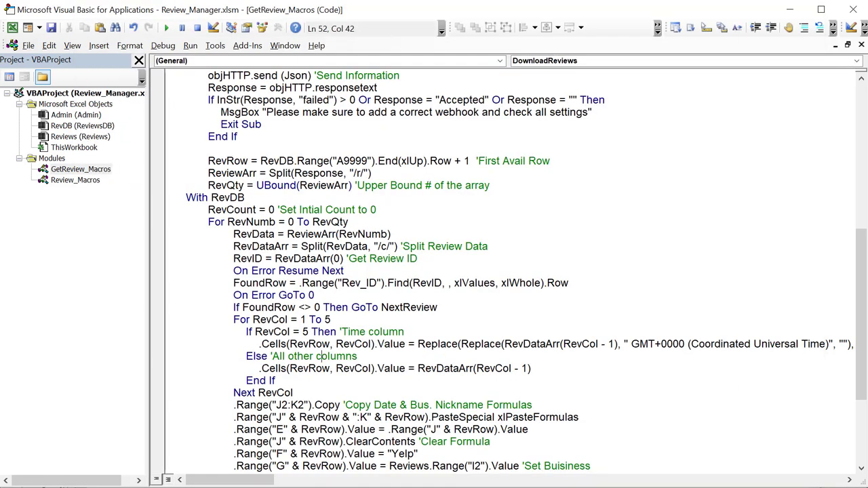
scroll(351, 323, "down", 1)
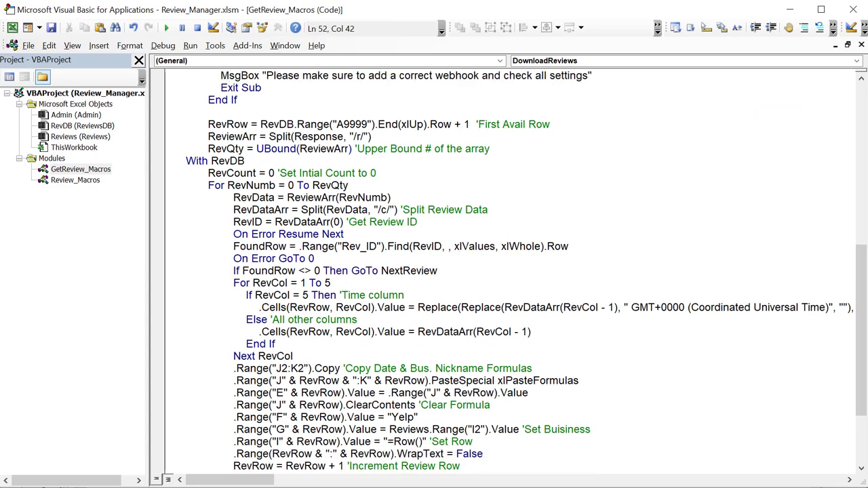
Copy "Jul 18 2022 11:19:50" from the first review in Notepad++ and enter it in cell E22 of Excel's ReviewsDB sheet
key("alt+Tab")
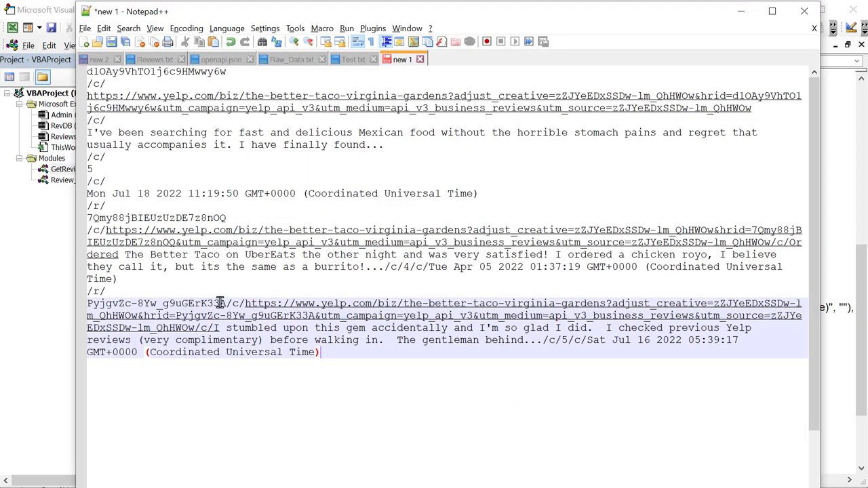
left_click_drag(237, 193, 116, 191)
key("ctrl+c")
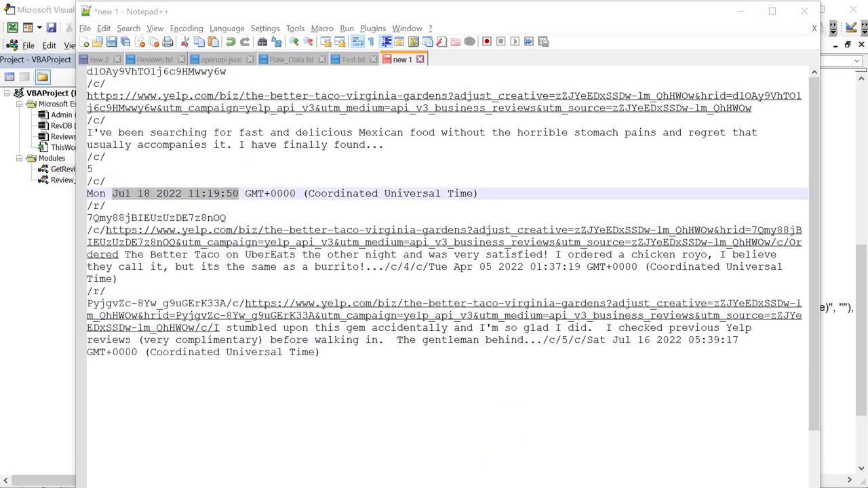
key("alt+Tab")
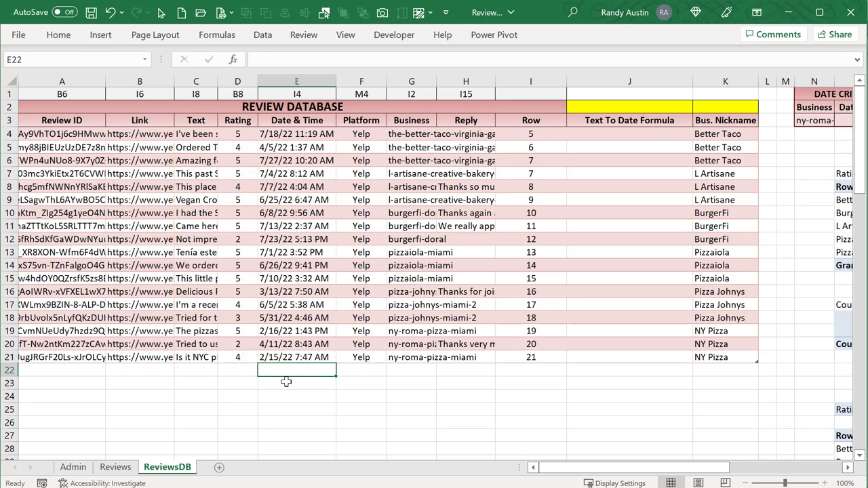
left_click(293, 59)
key("ctrl+v")
key("ctrl+Return")
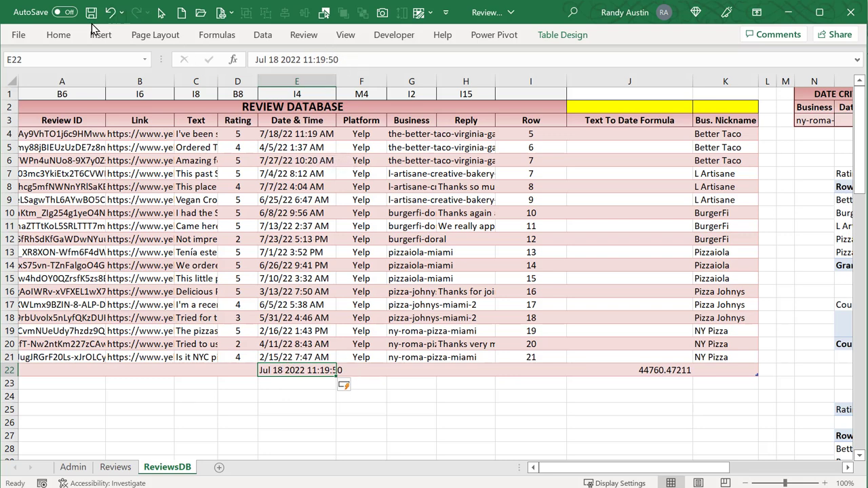
Set the number format of the pasted date text in E22 to General
left_click(58, 35)
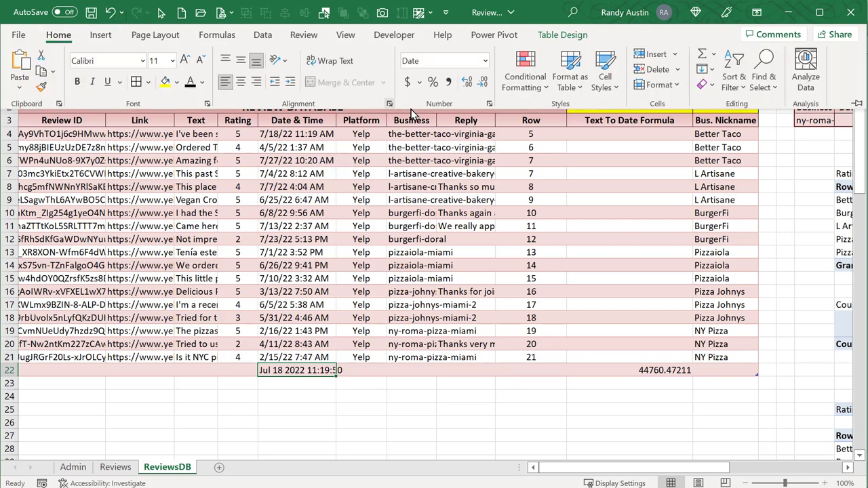
left_click(484, 60)
left_click(476, 83)
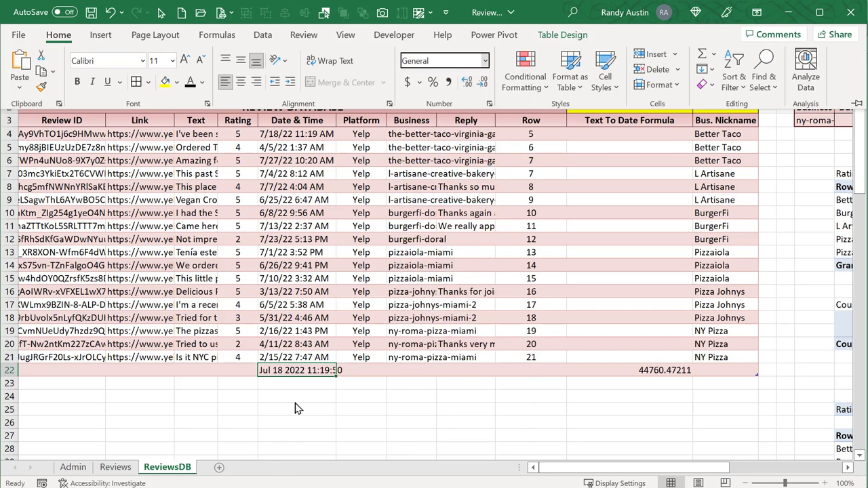
left_click(301, 378)
left_click(303, 393)
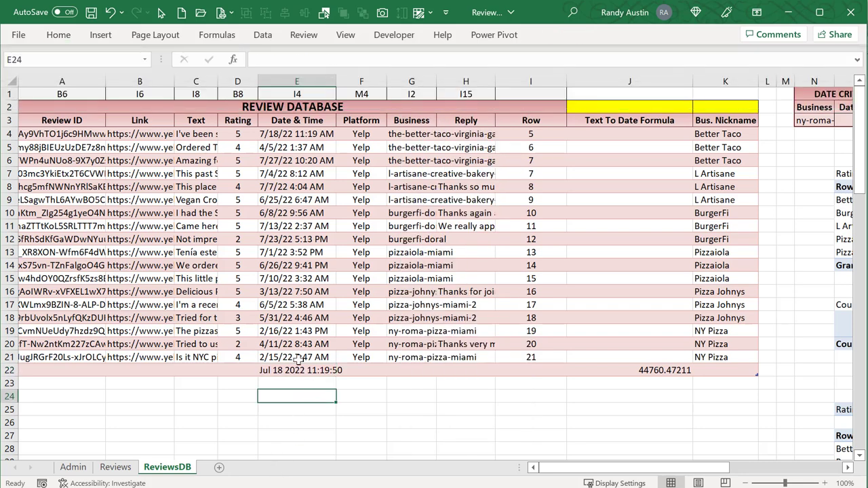
Keep the ribbon's tabs and commands displayed all the time and select the date in cell E20
left_click(756, 12)
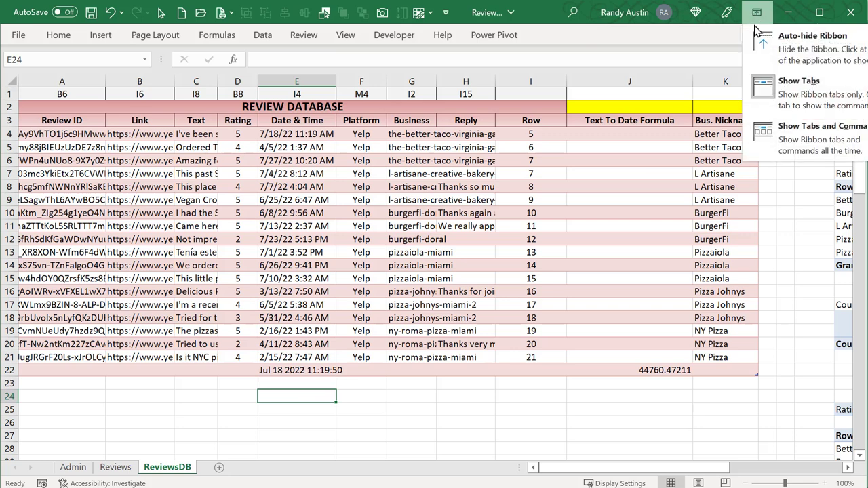
left_click(779, 129)
left_click(292, 410)
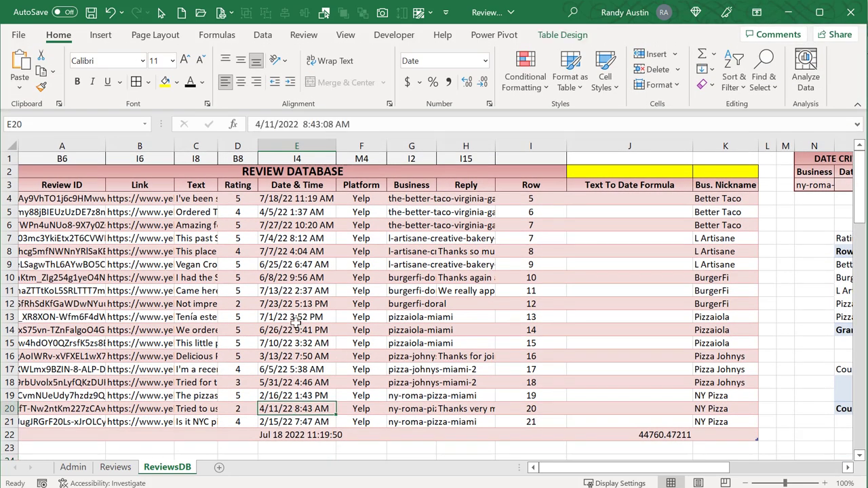
Set the date in E12 to General format to inspect its underlying serial number, and undo the format change
left_click(295, 302)
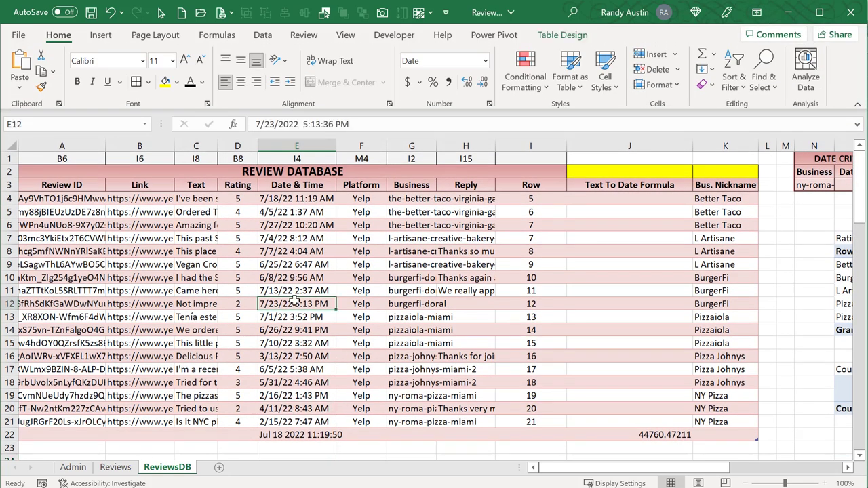
left_click(485, 61)
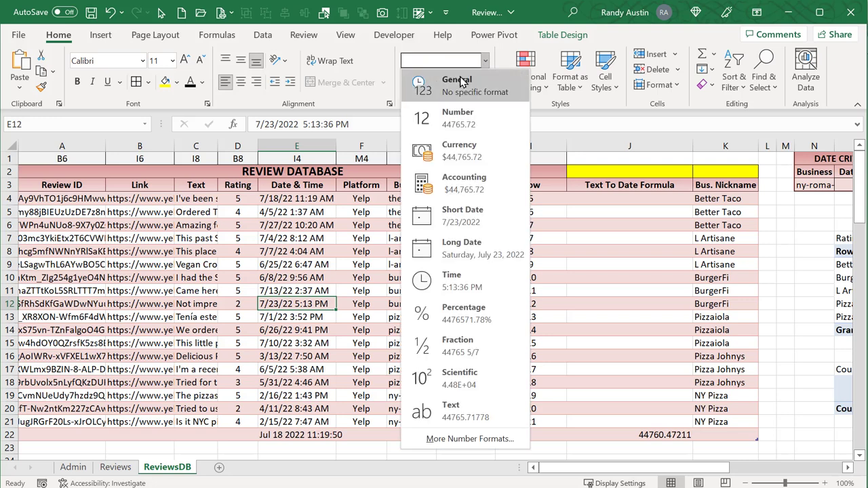
left_click(461, 81)
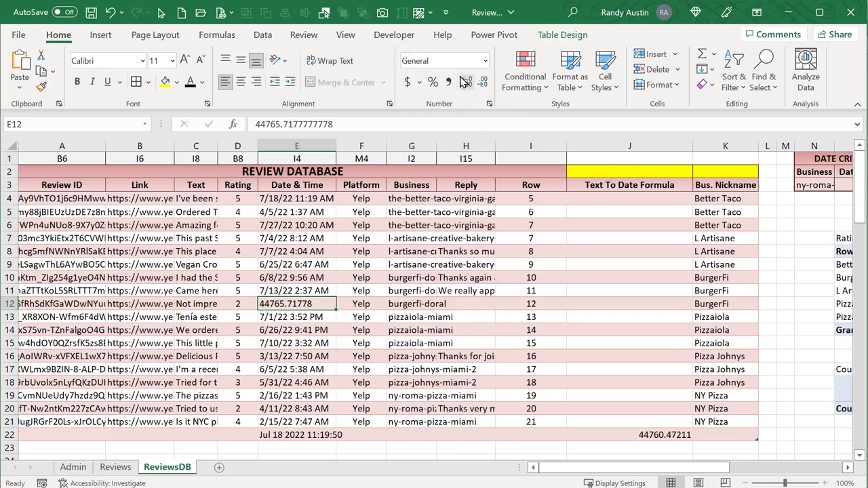
double_click(269, 303)
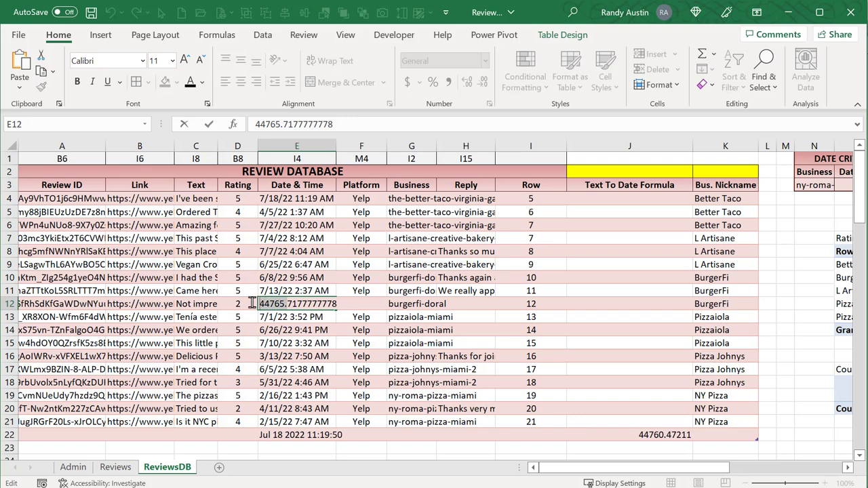
left_click_drag(257, 303, 346, 306)
left_click(320, 343)
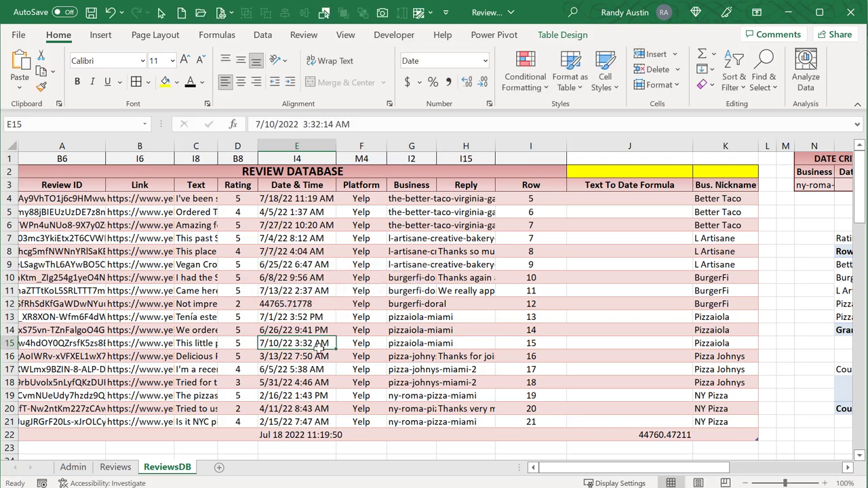
key("ctrl+z")
key("ctrl+z")
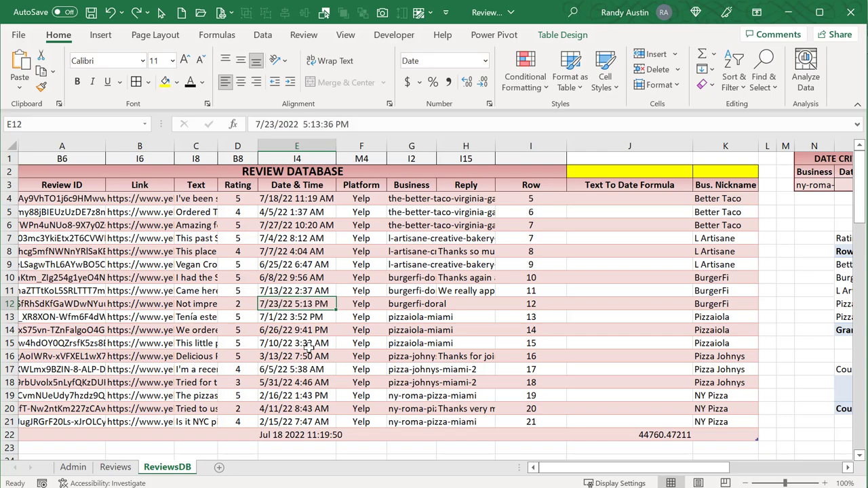
Inspect the complete date and time text stored in cell E22 of the review database
scroll(307, 347, "down", 2)
key("ctrl+a")
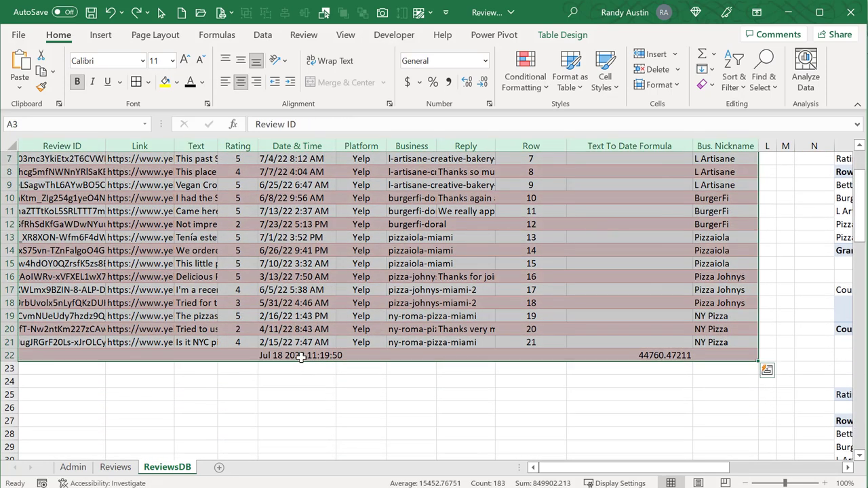
left_click(301, 357)
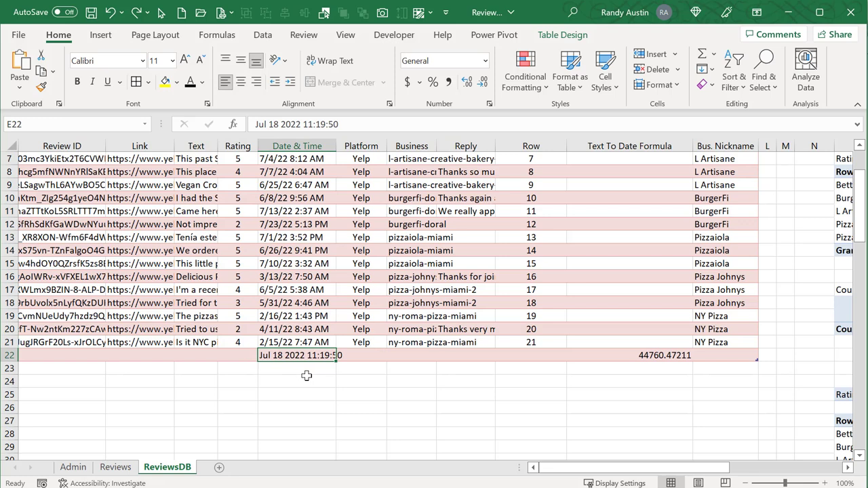
left_click_drag(349, 124, 230, 125)
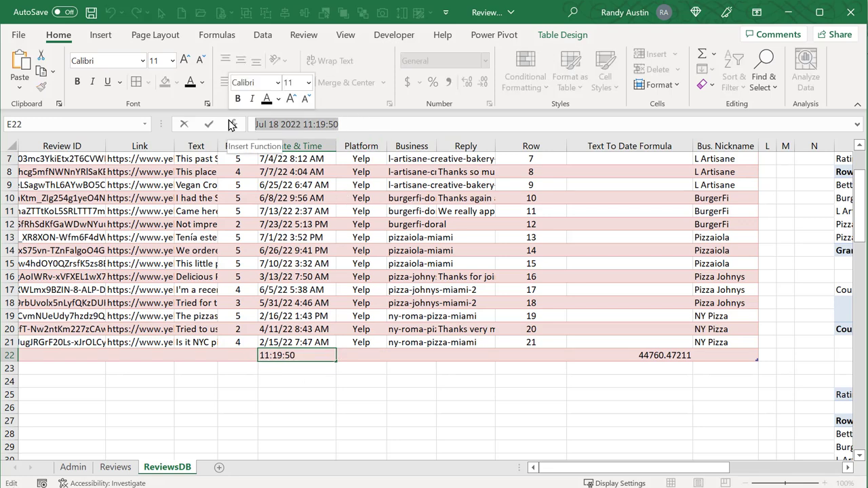
key("Tab")
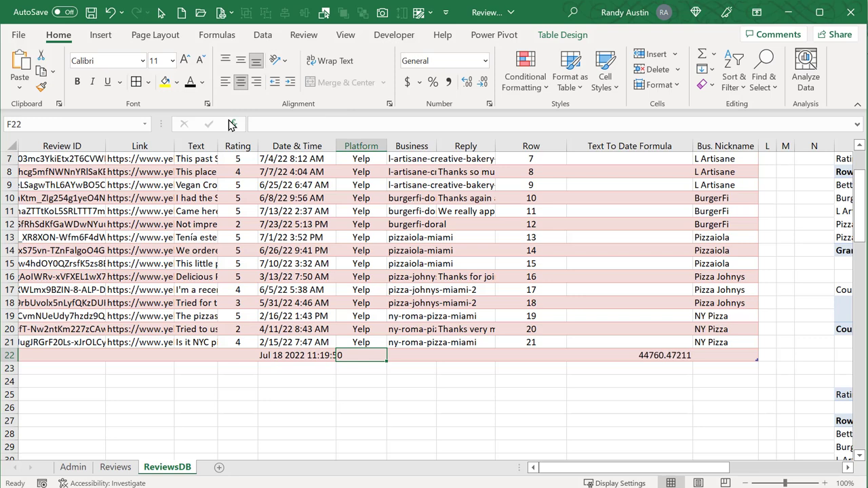
left_click(302, 355)
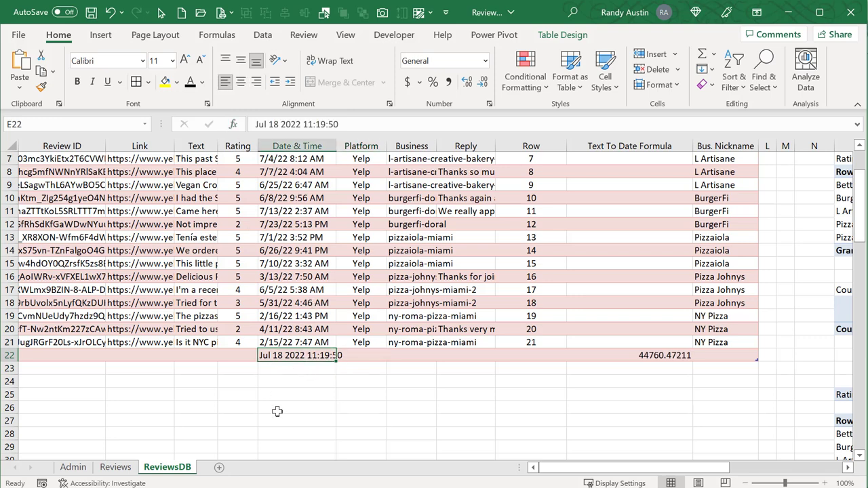
Compare the Text To Date formula in J22 with the source formula in the yellow cell J2
left_click(650, 355)
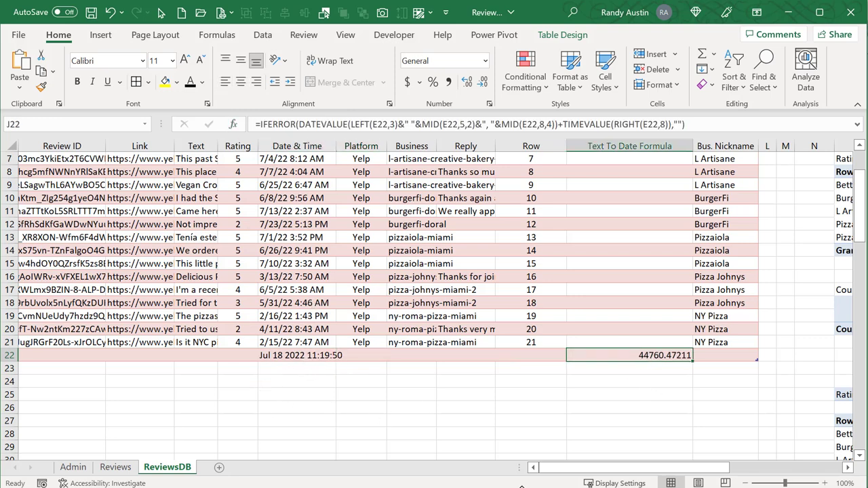
scroll(490, 444, "up", 2)
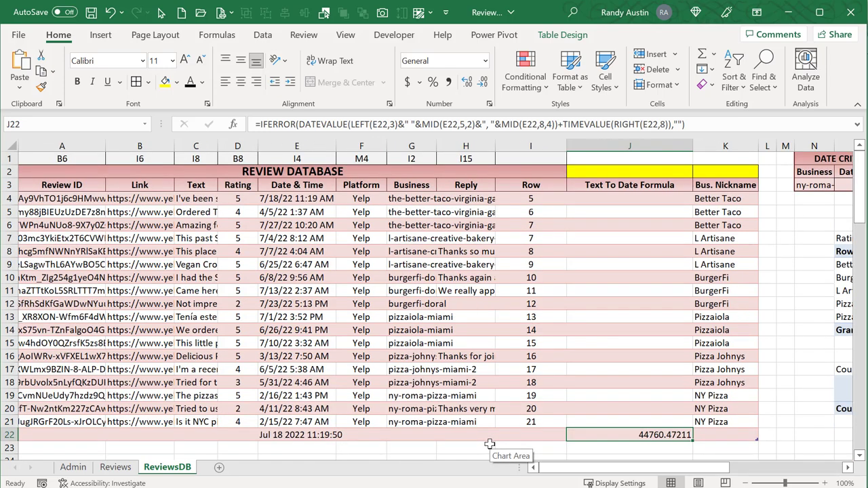
scroll(489, 444, "down", 1)
scroll(617, 282, "up", 1)
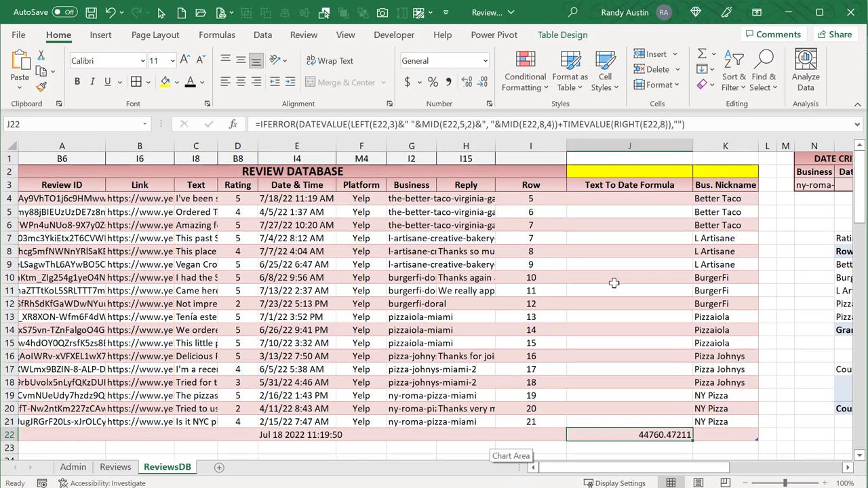
left_click(622, 170)
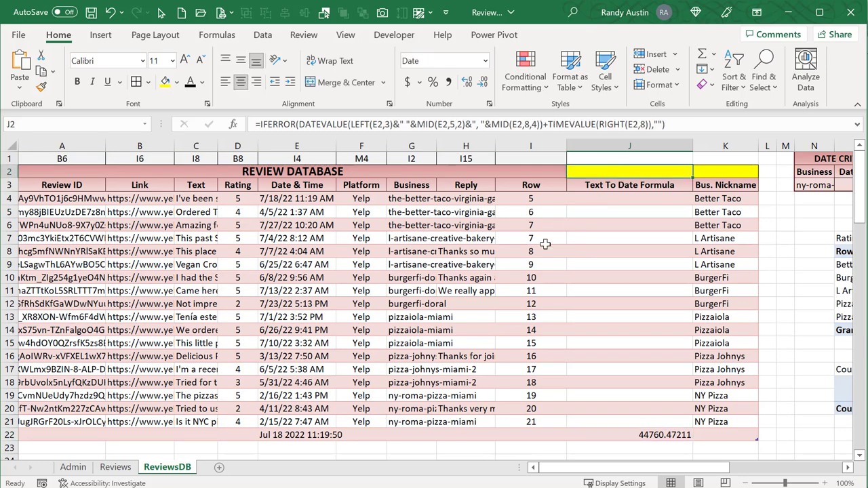
scroll(545, 243, "down", 4)
scroll(556, 271, "up", 2)
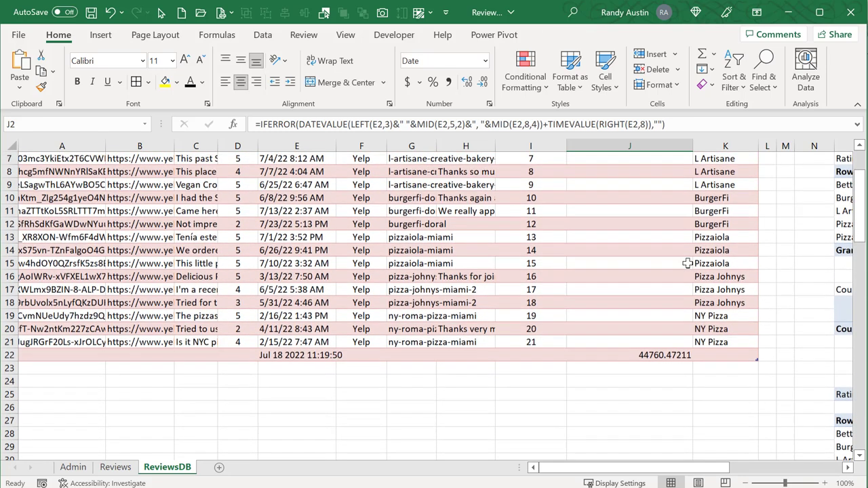
left_click(663, 355)
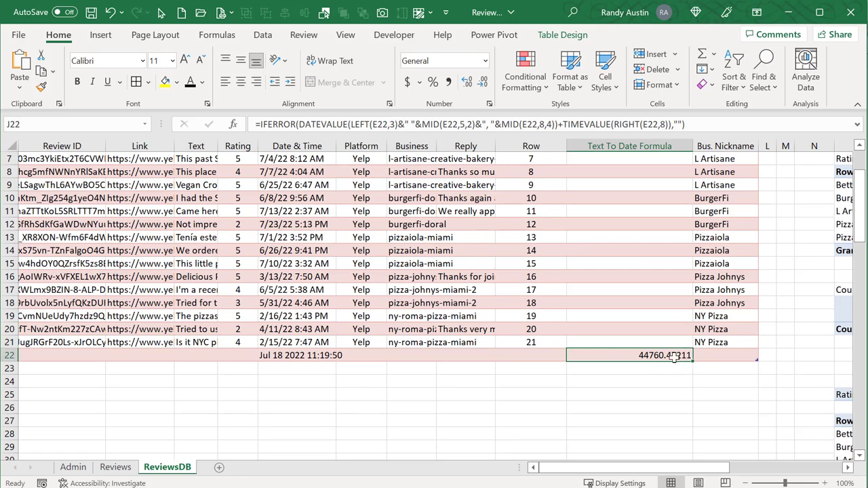
scroll(585, 296, "up", 3)
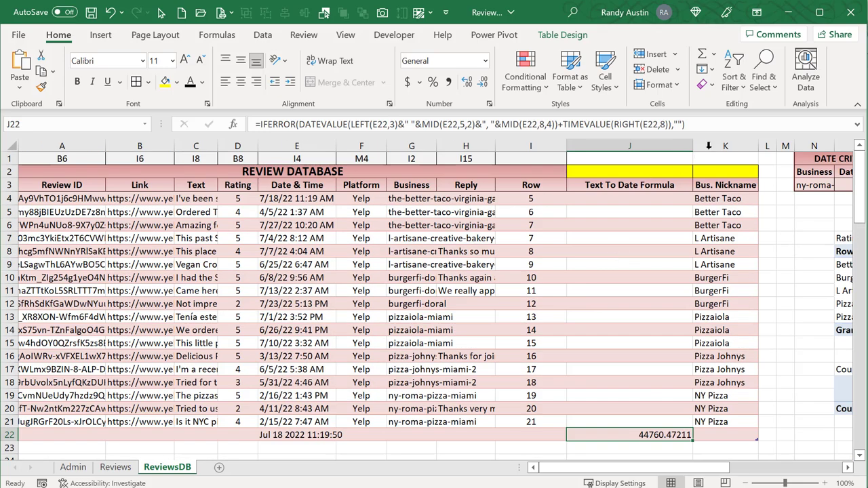
scroll(539, 235, "down", 3)
scroll(539, 235, "down", 1)
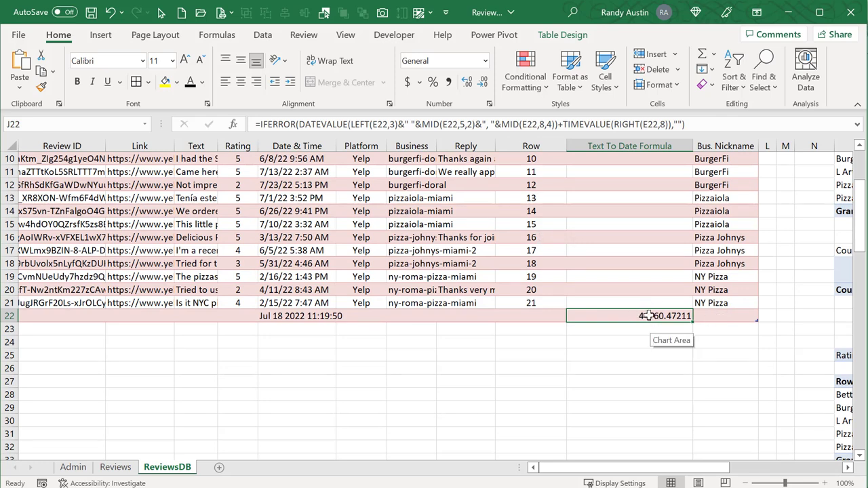
Format the formula result in J22 as the date type 3/14/12 1:30 PM, and undo that format change
left_click(485, 60)
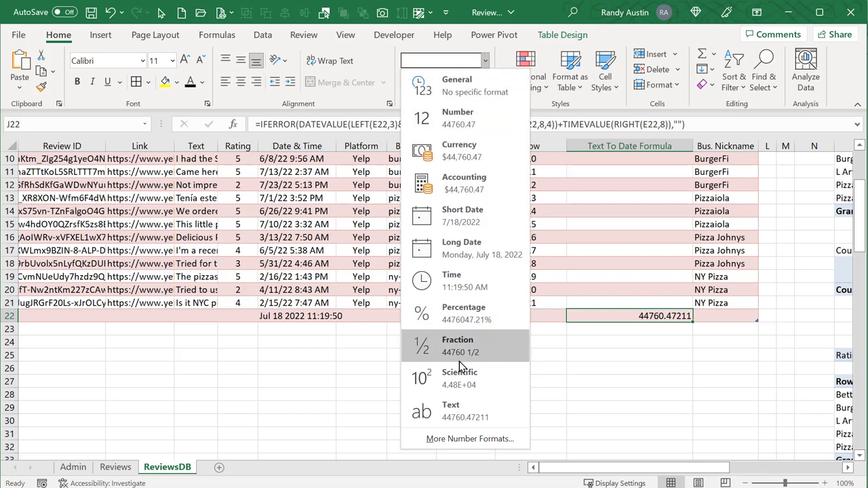
left_click(684, 315)
right_click(683, 315)
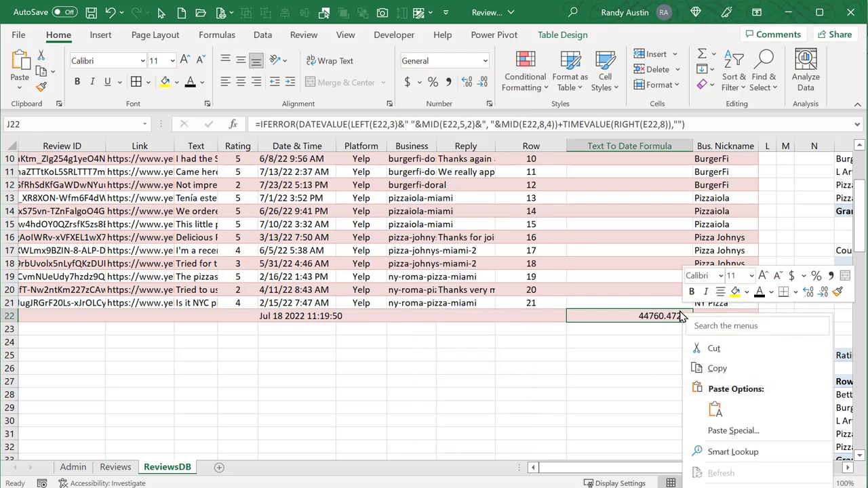
left_click(485, 60)
left_click(435, 439)
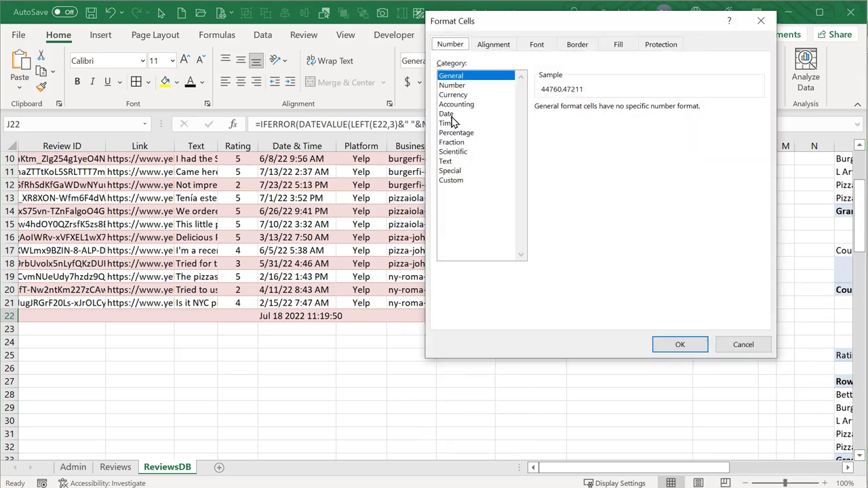
left_click(447, 114)
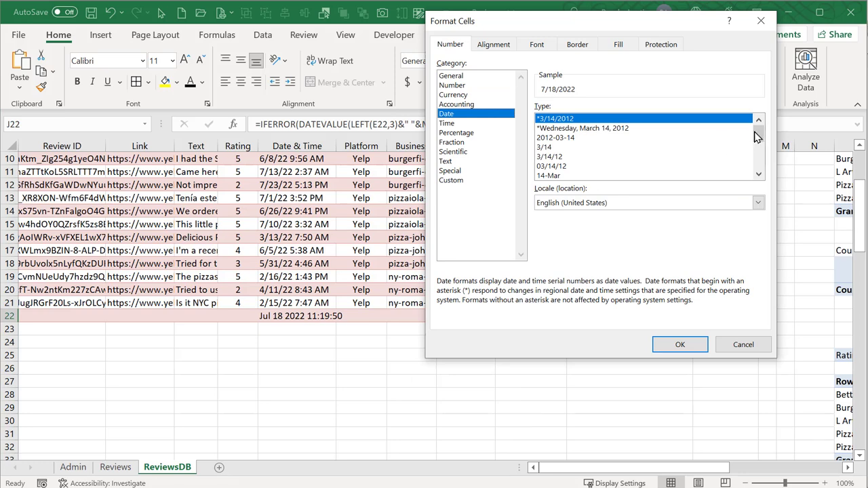
left_click_drag(758, 135, 758, 154)
left_click(637, 157)
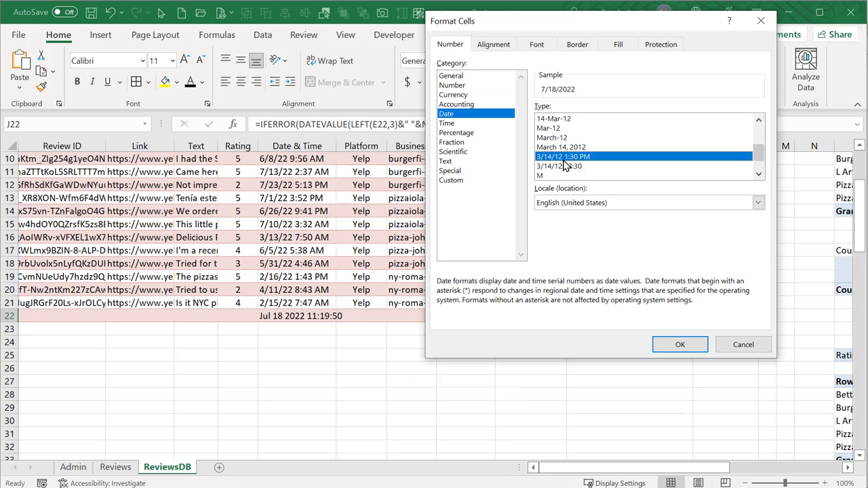
left_click(680, 346)
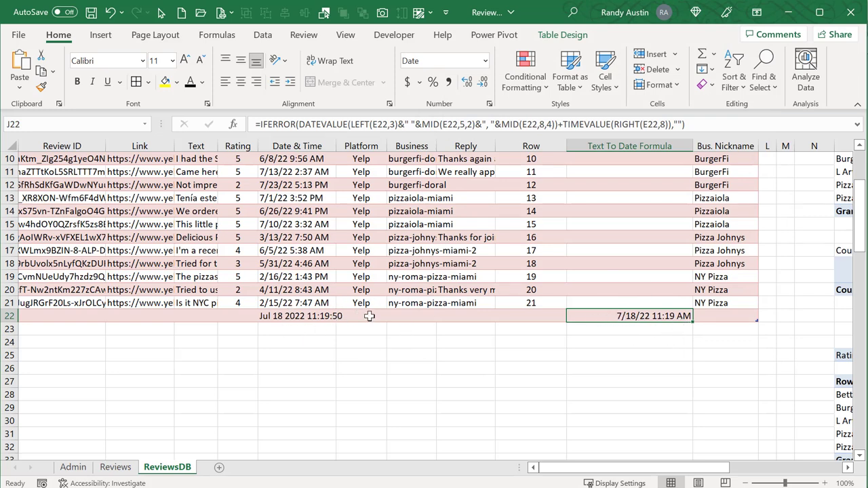
key("ctrl+z")
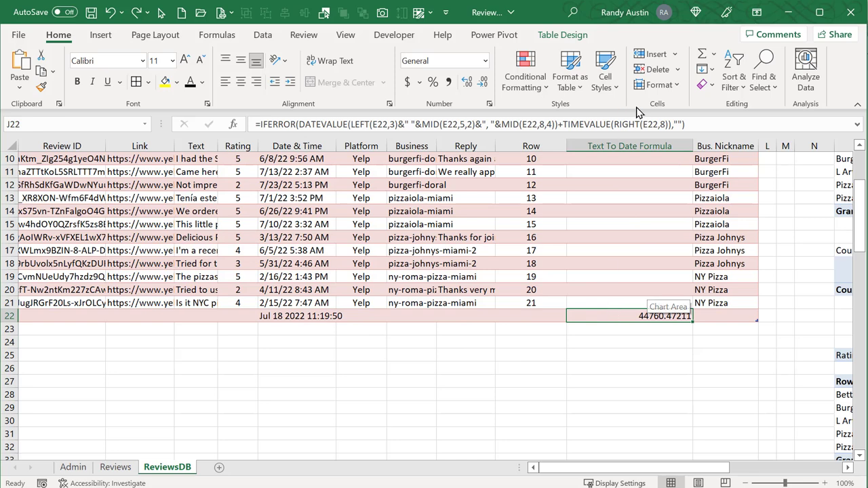
Examine the TIMEVALUE part of J22's formula and check the source formula in J2 against the Text To Date Formula column
left_click(683, 126)
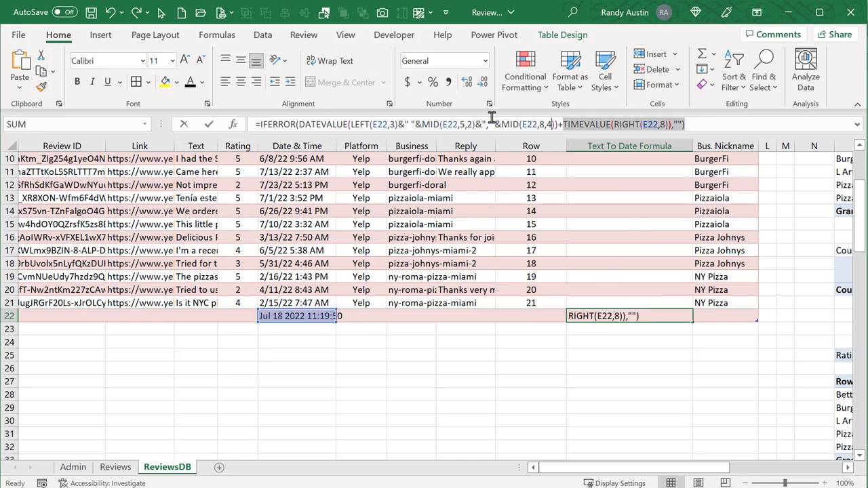
key("Escape")
scroll(546, 268, "up", 3)
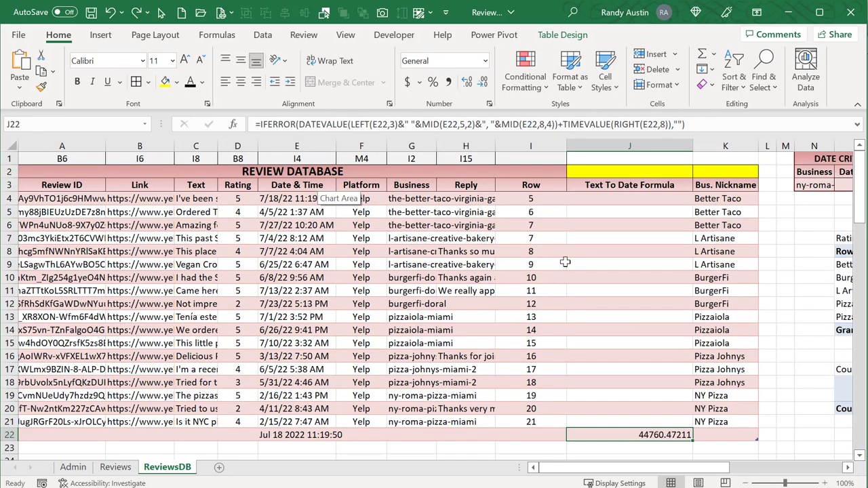
left_click(619, 166)
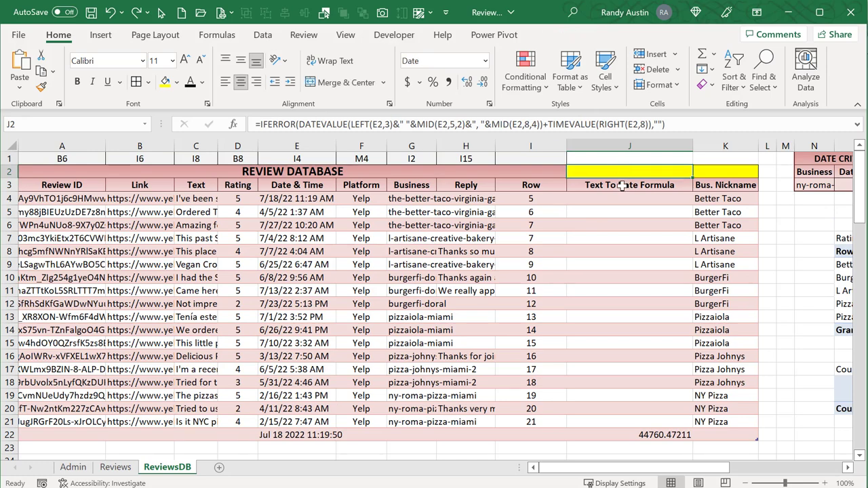
left_click_drag(624, 199, 630, 318)
left_click(635, 266)
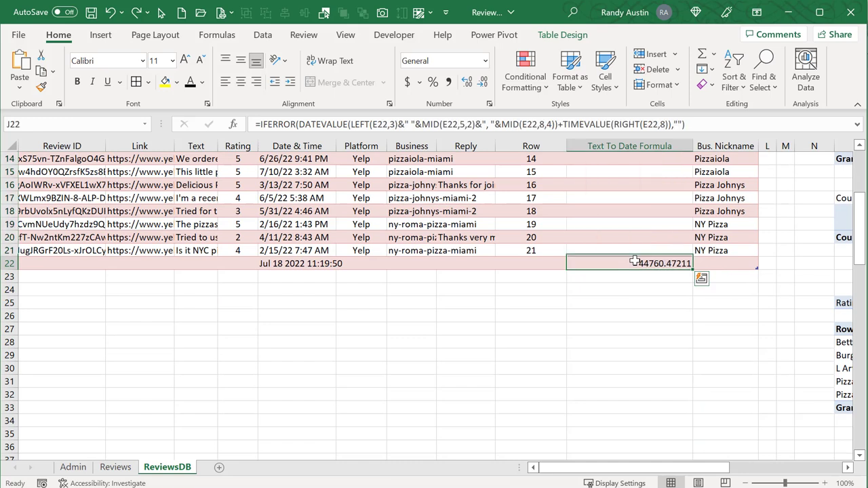
Compare the date text in E22 with the converted value in J22 and the real date in E18
left_click(298, 263)
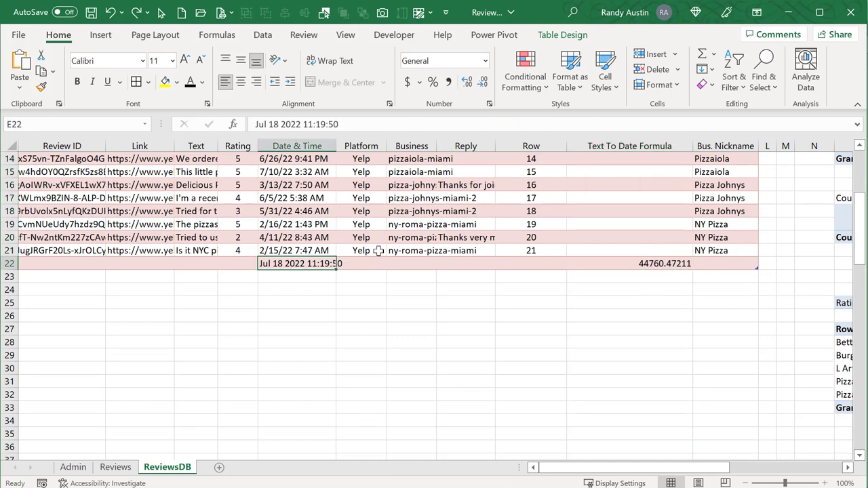
left_click(647, 266)
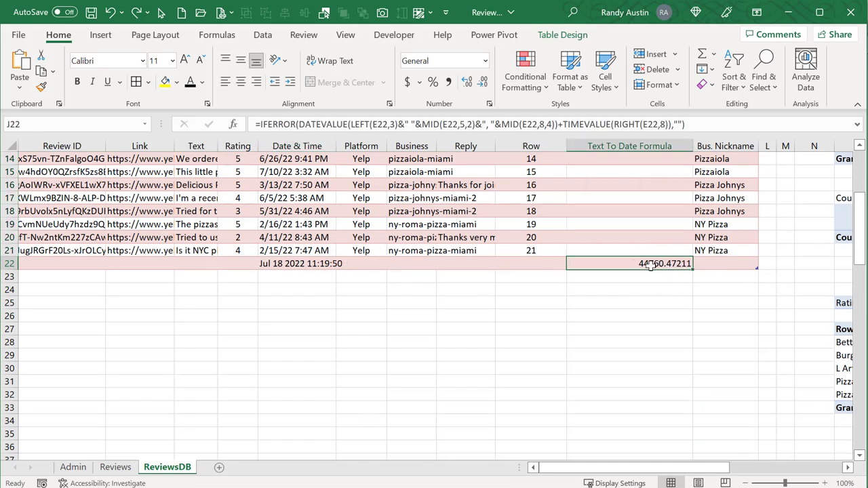
left_click(295, 266)
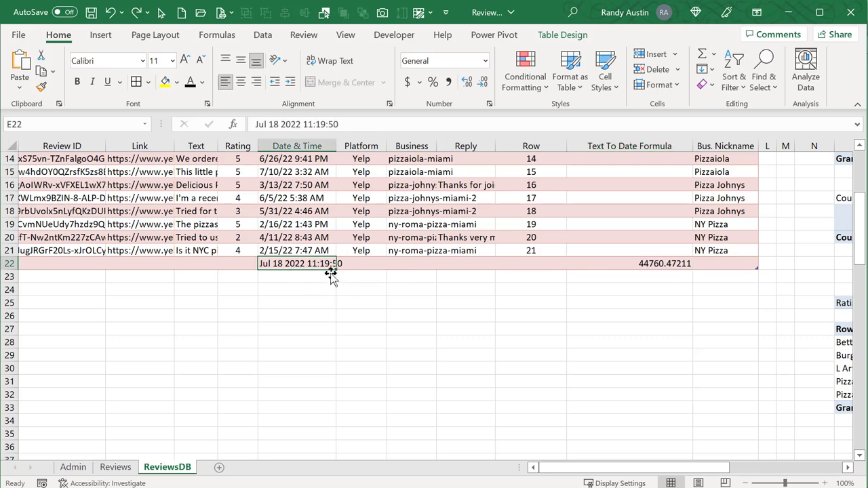
left_click(312, 209)
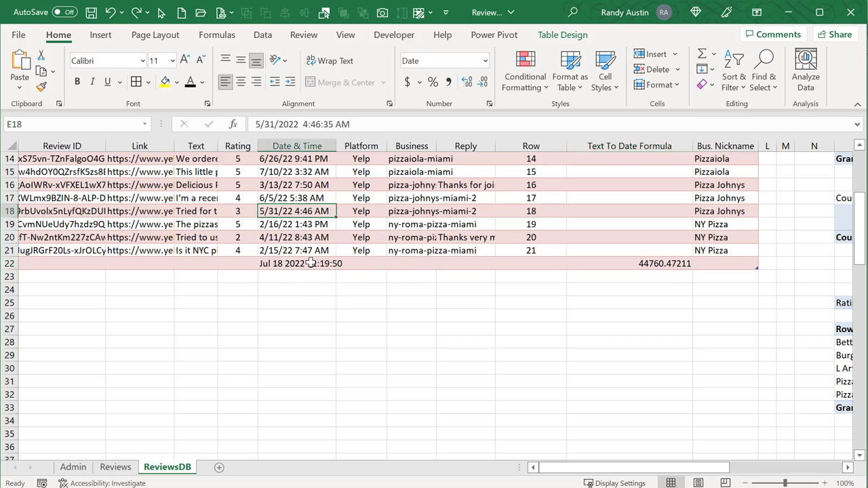
left_click(310, 263)
scroll(312, 278, "up", 2)
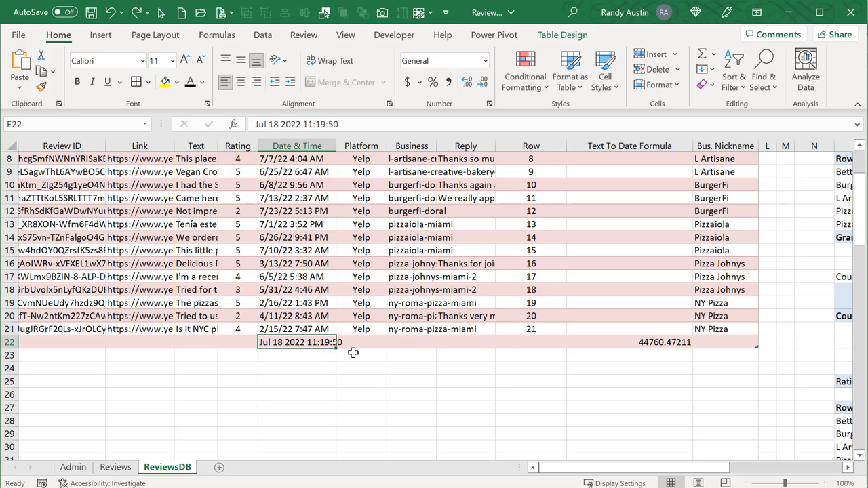
Examine the LEFT(E22,3) part of J22's formula and compare it with the date text in E22
left_click(668, 345)
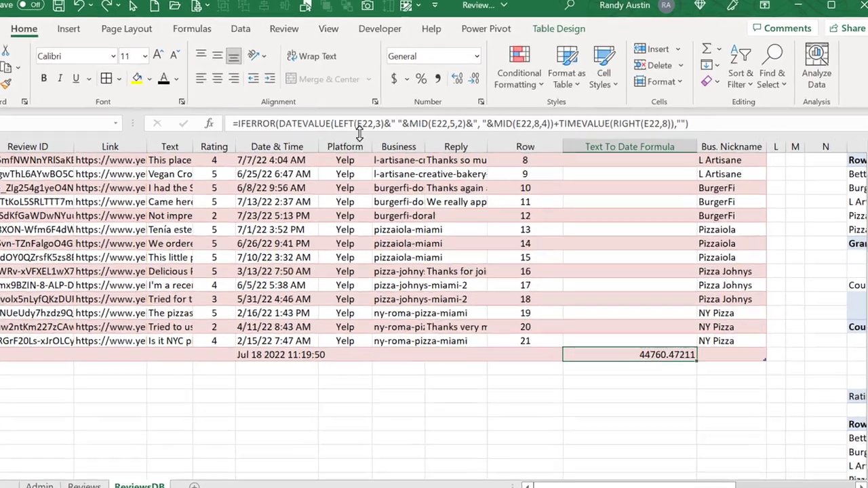
left_click(374, 124)
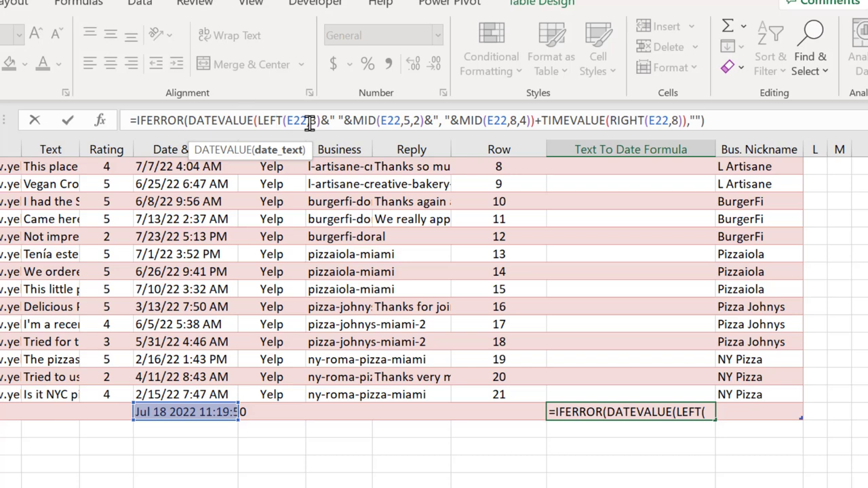
key("ctrl+Return")
left_click(158, 413)
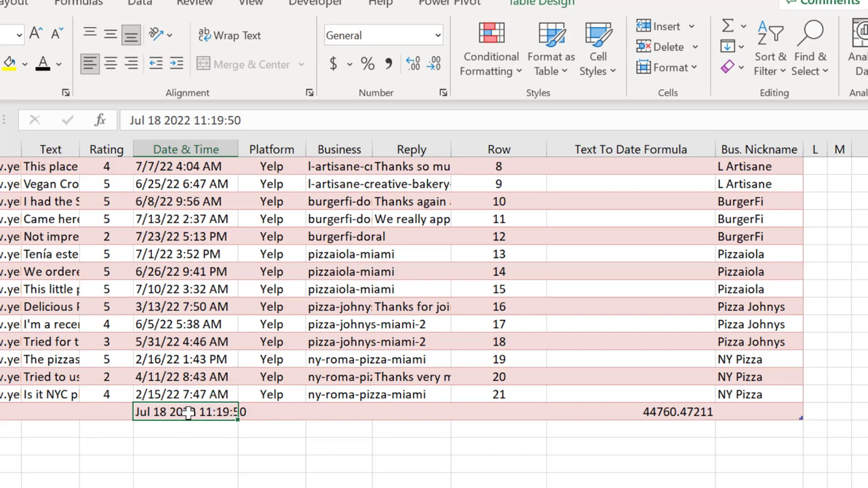
Examine the start position and character count of MID(E22,5,2), the day part of J22's formula
left_click(661, 413)
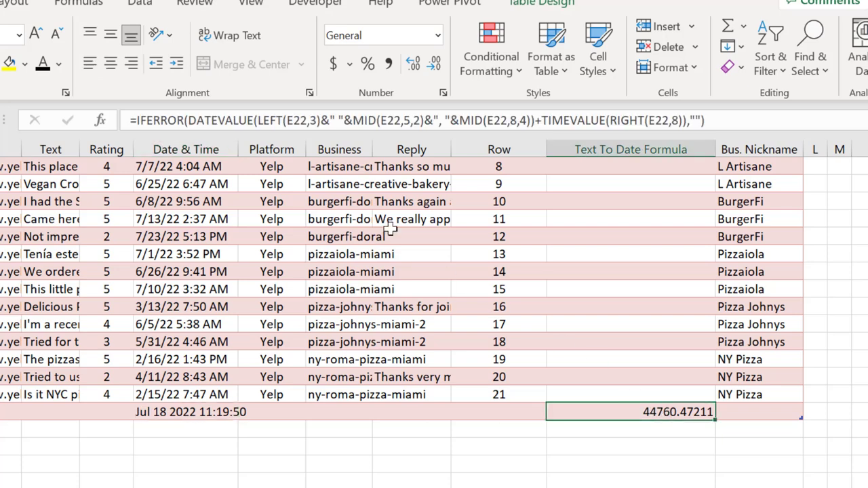
left_click_drag(404, 121, 376, 118)
left_click(411, 122)
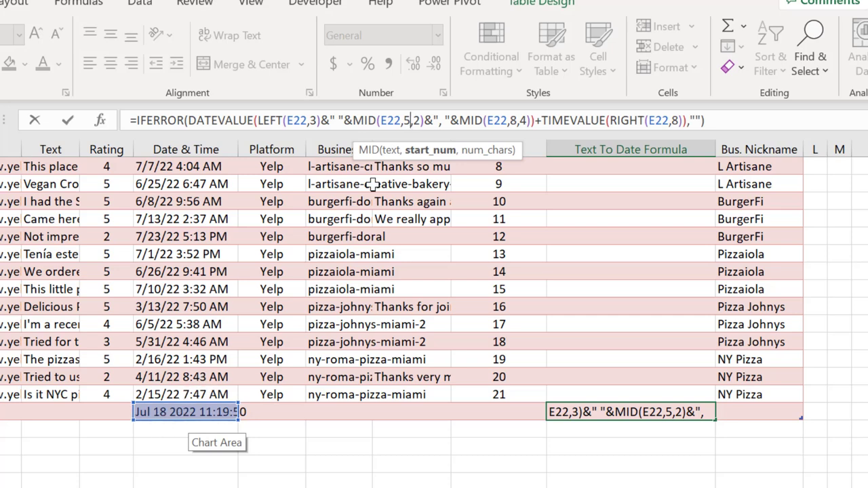
double_click(418, 121)
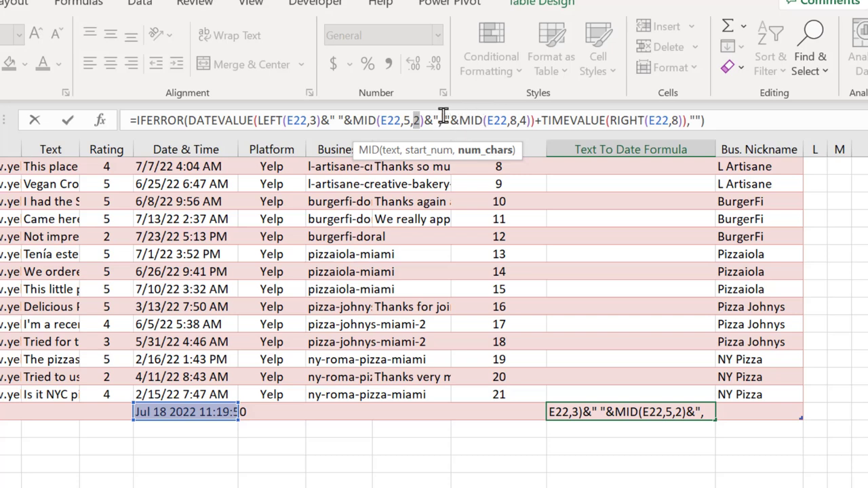
left_click_drag(428, 121, 366, 120)
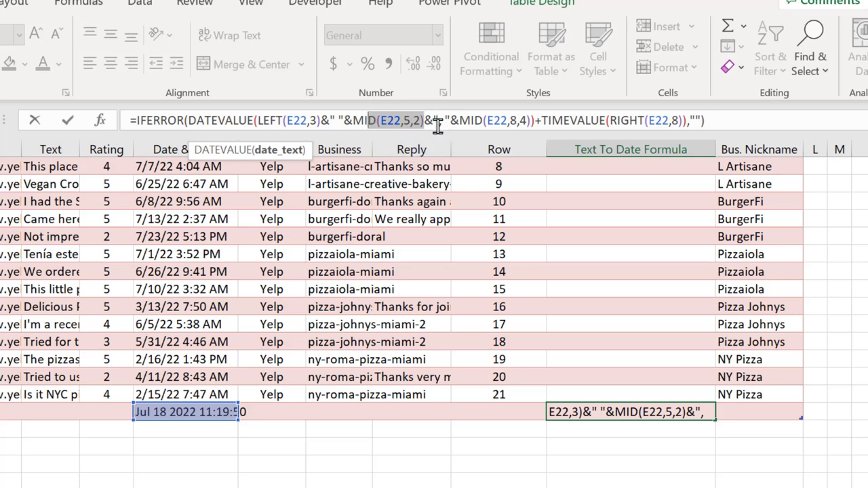
Examine the start position and character count of MID(E22,8,4), the year part of J22's formula
left_click(466, 120)
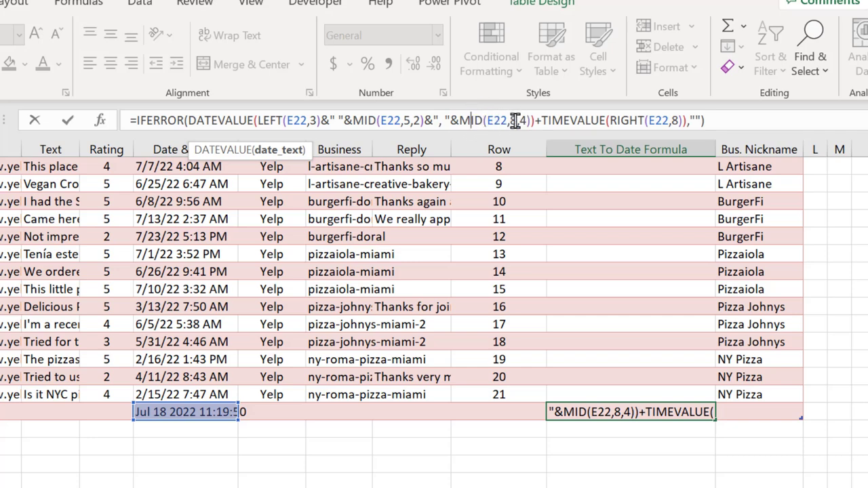
left_click_drag(509, 120, 484, 120)
left_click(484, 120)
double_click(514, 120)
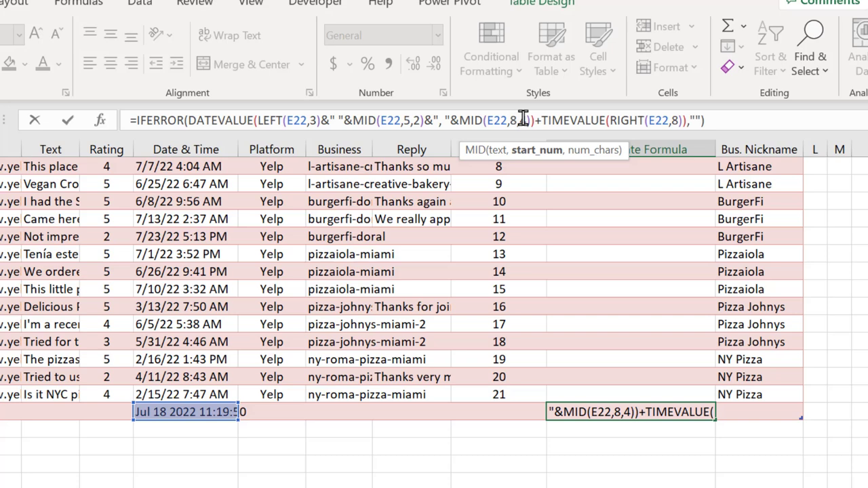
double_click(522, 120)
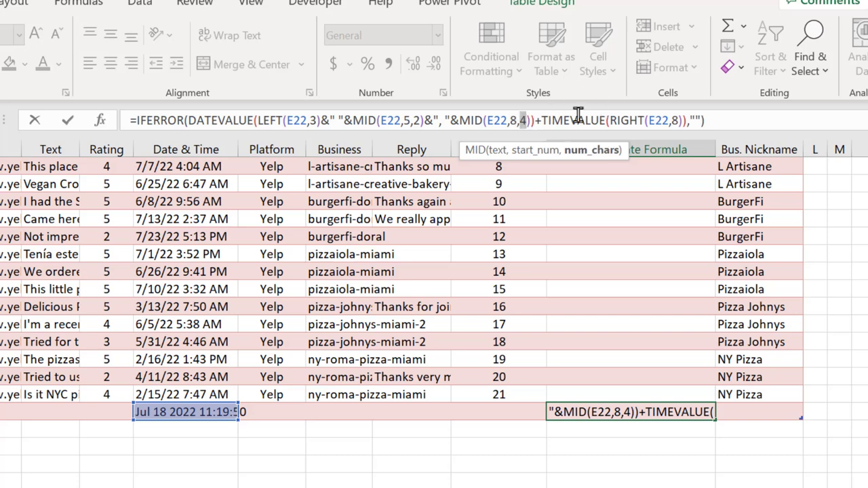
Highlight the whole DATEVALUE expression and the plus sign joining it to TIMEVALUE in J22, leaving the formula unchanged
left_click_drag(535, 120, 194, 120)
double_click(194, 120)
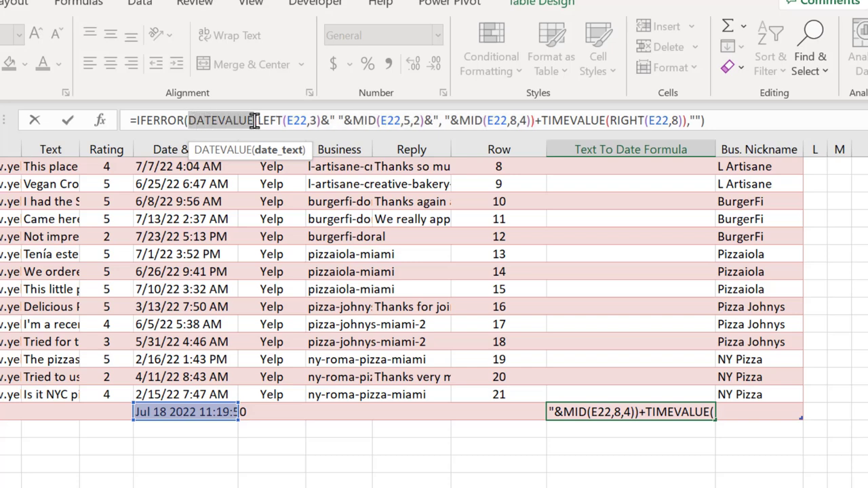
left_click_drag(529, 125, 188, 125)
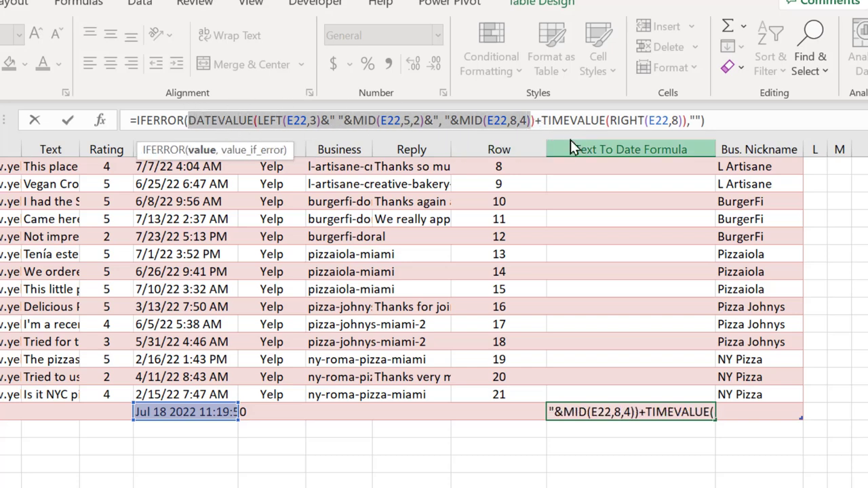
left_click(544, 122)
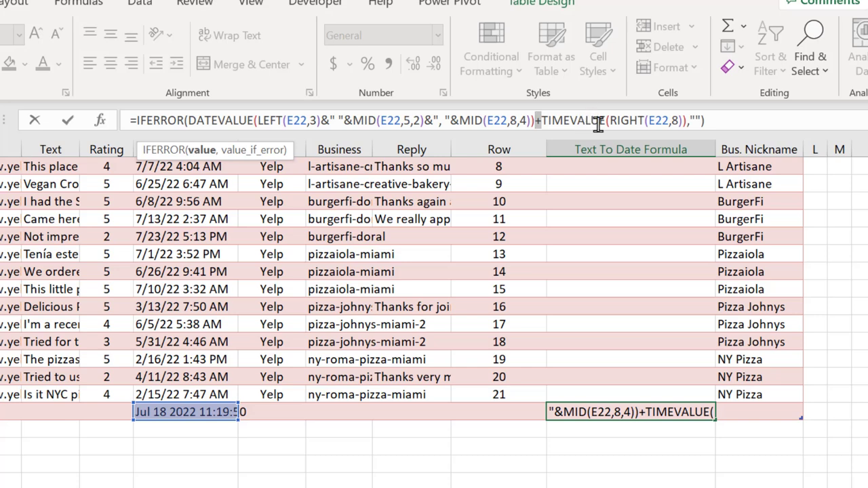
key("ctrl+Return")
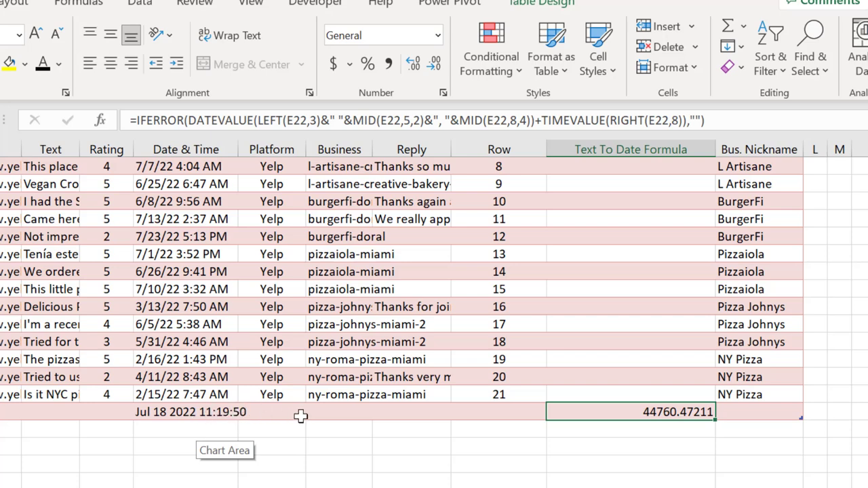
Check the time portion of E22's text against the TIMEVALUE(RIGHT(E22,8)) part of J22's formula
left_click(217, 412)
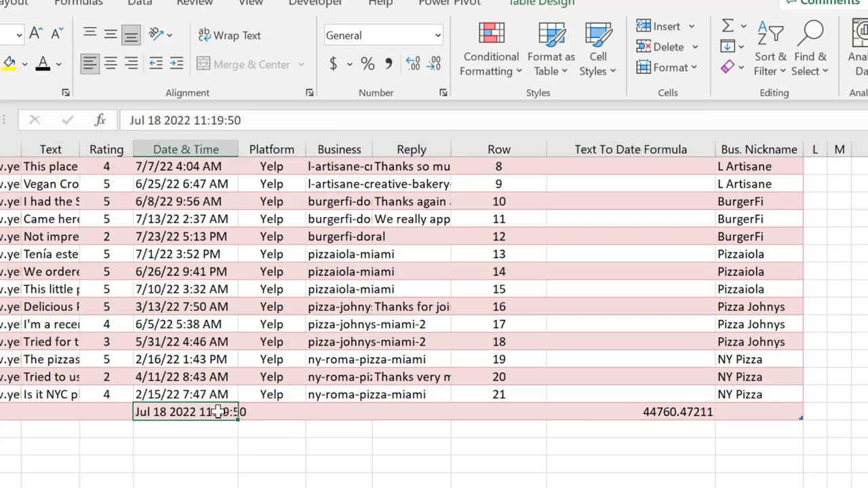
left_click(647, 412)
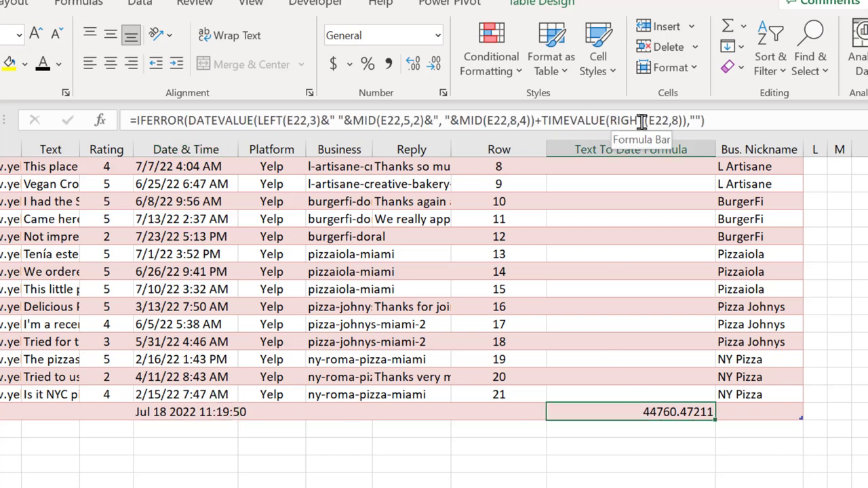
left_click(642, 121)
left_click_drag(609, 121, 673, 121)
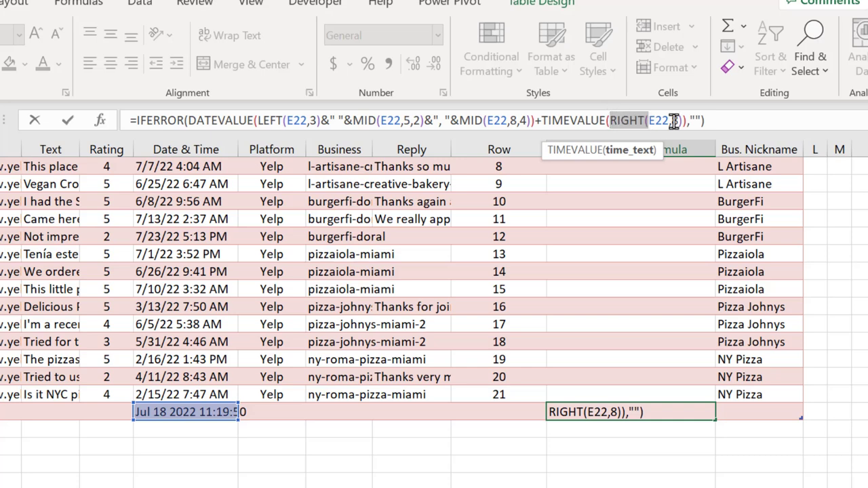
double_click(675, 121)
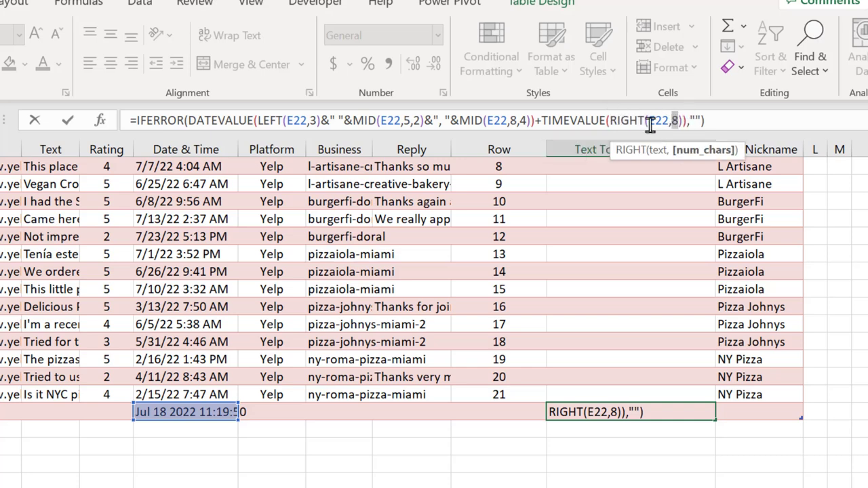
left_click_drag(609, 121, 549, 121)
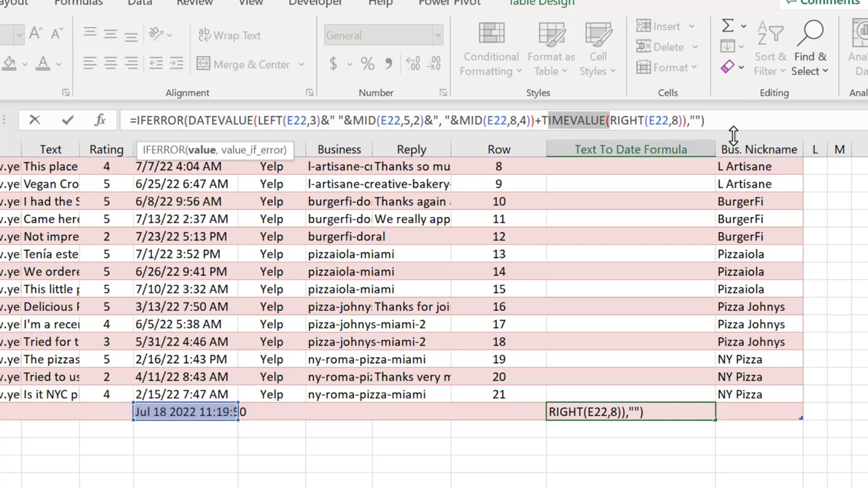
key("ctrl+Return")
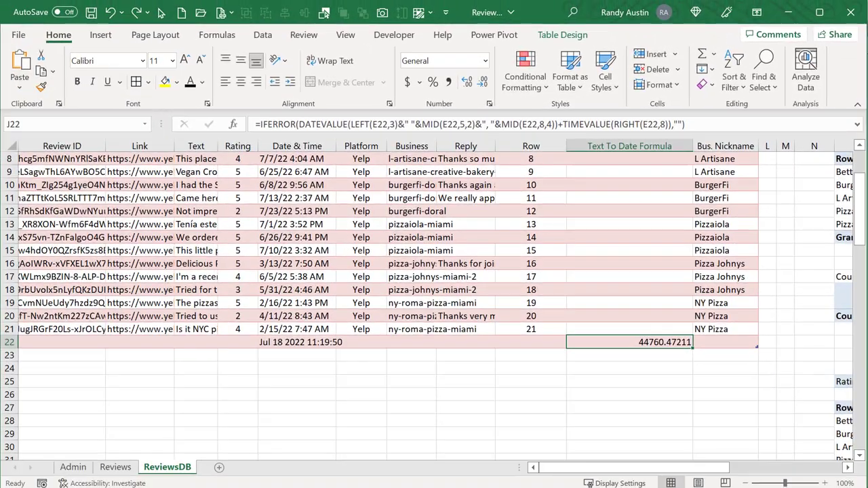
Review the DownloadReviews line that copies J2:K2, and inspect the K2 source formula and the Bus. Nickname column
key("alt+F11")
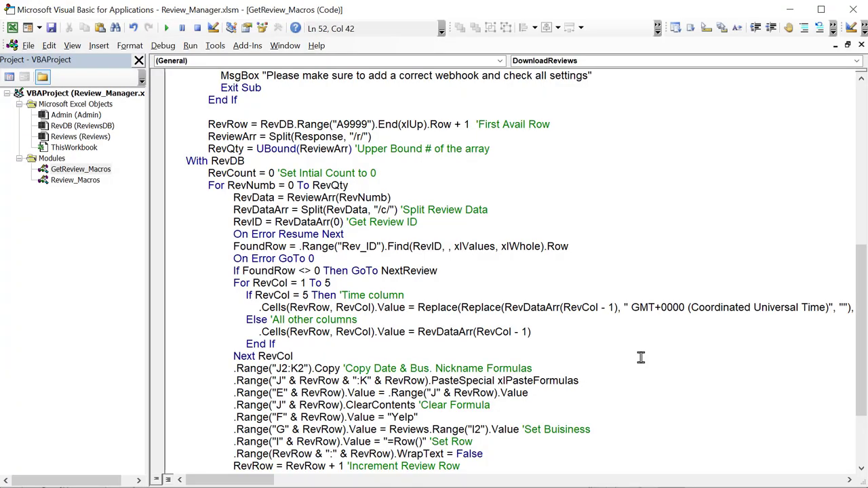
scroll(249, 312, "down", 1)
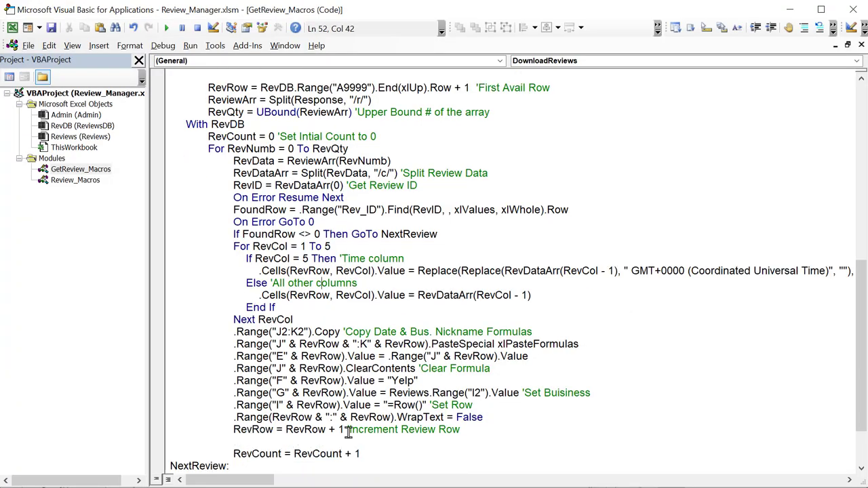
key("alt+F11")
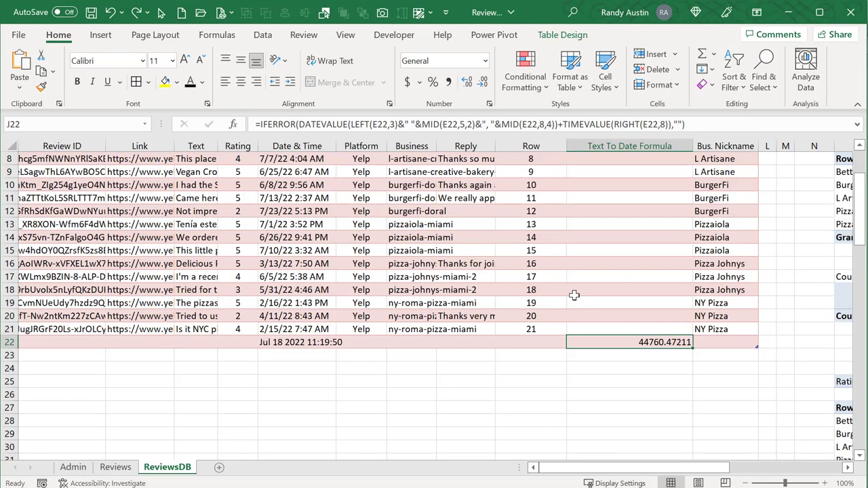
scroll(574, 295, "up", 3)
left_click(620, 171)
left_click(730, 175)
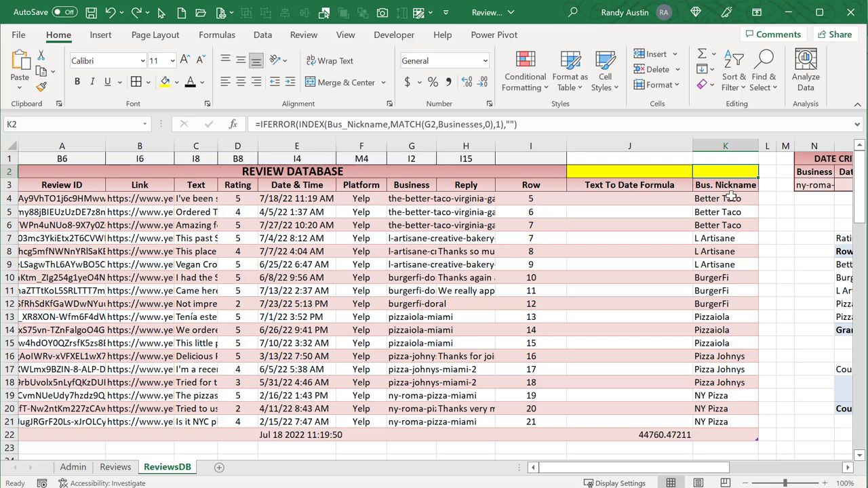
left_click_drag(725, 197, 725, 292)
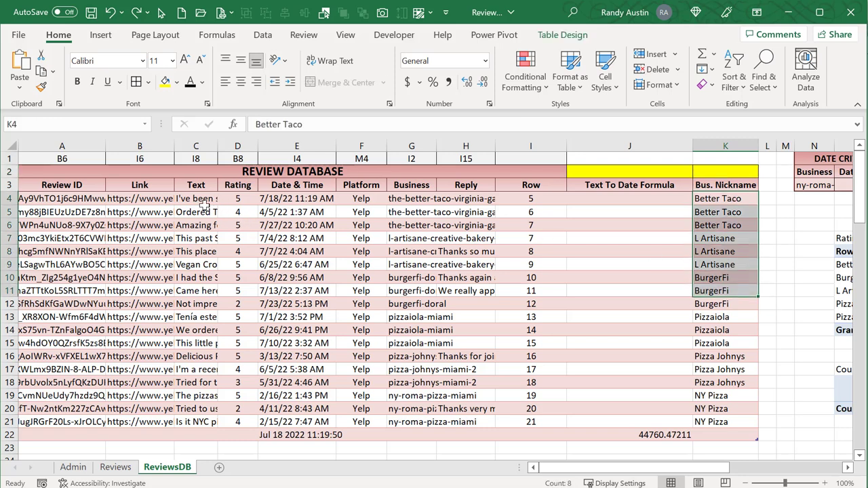
Widen the Business column to fit the full business names, and narrow it again
left_click_drag(422, 204, 411, 319)
double_click(435, 150)
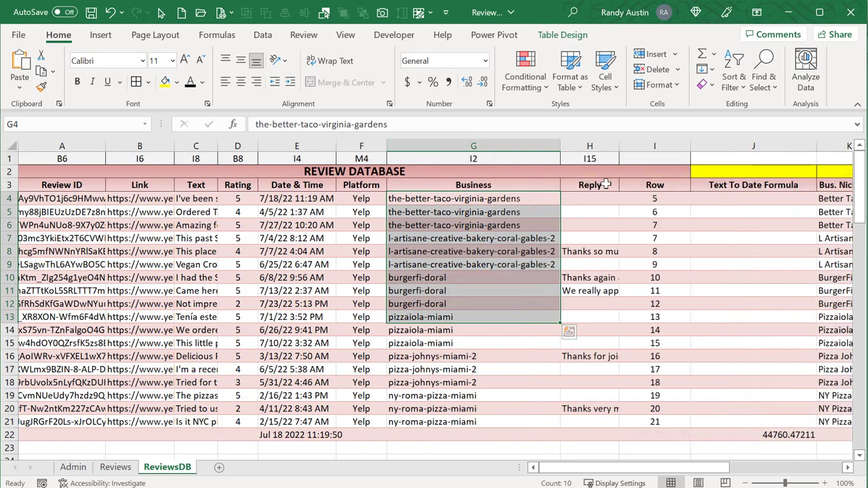
left_click_drag(558, 145, 442, 149)
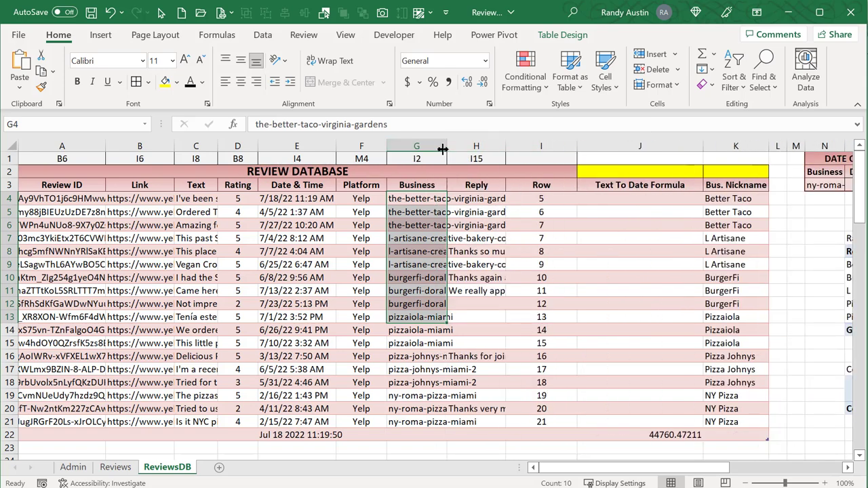
Compare the Bus. Nickname entries in K4 and K5 with the labels of the 5 Star Ratings chart on the Reviews sheet
left_click(725, 213)
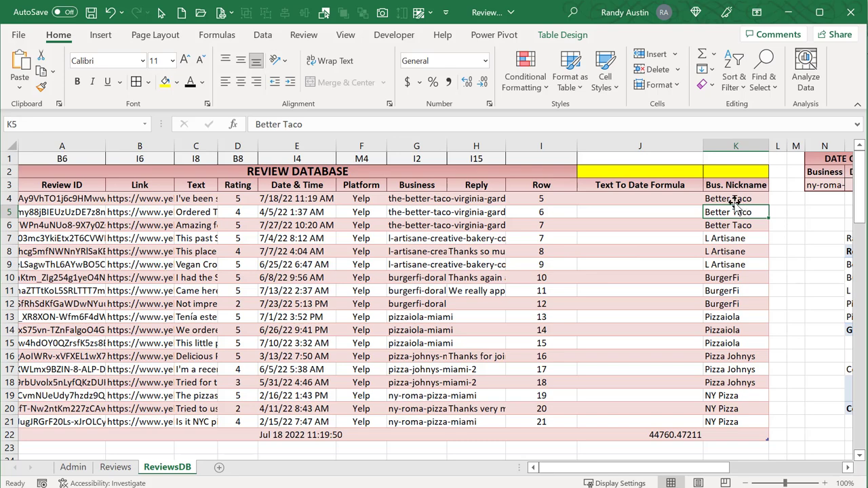
left_click(728, 200)
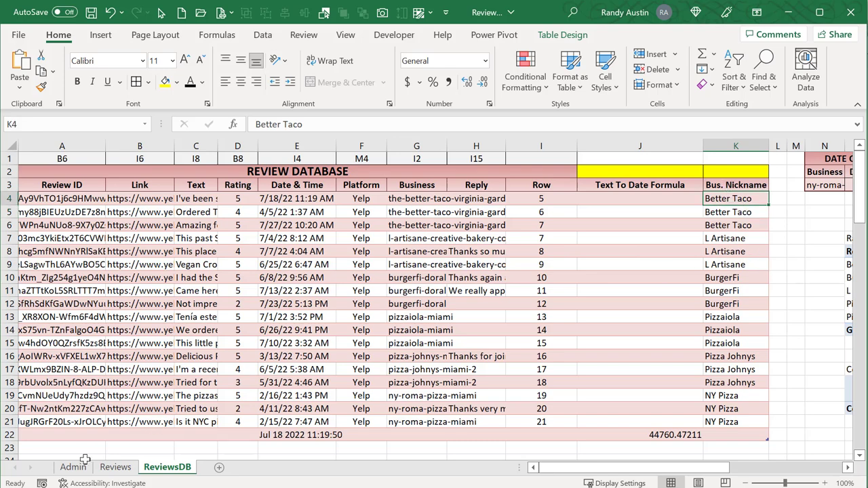
left_click(114, 467)
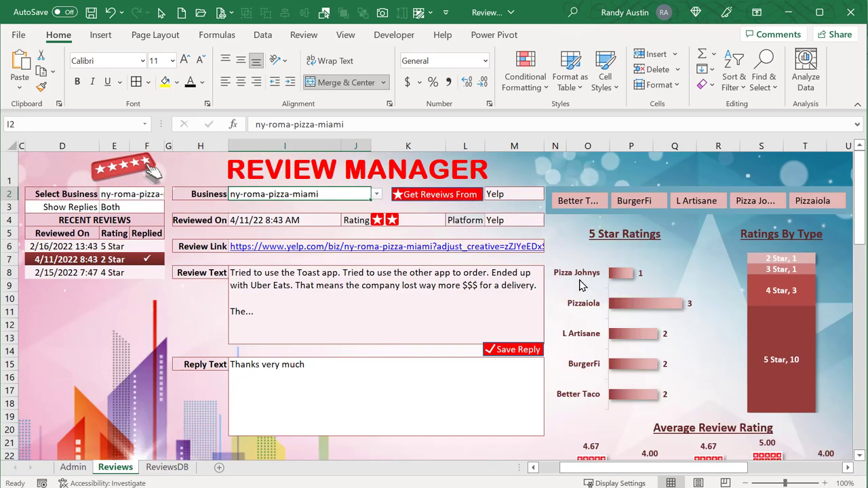
left_click(581, 274)
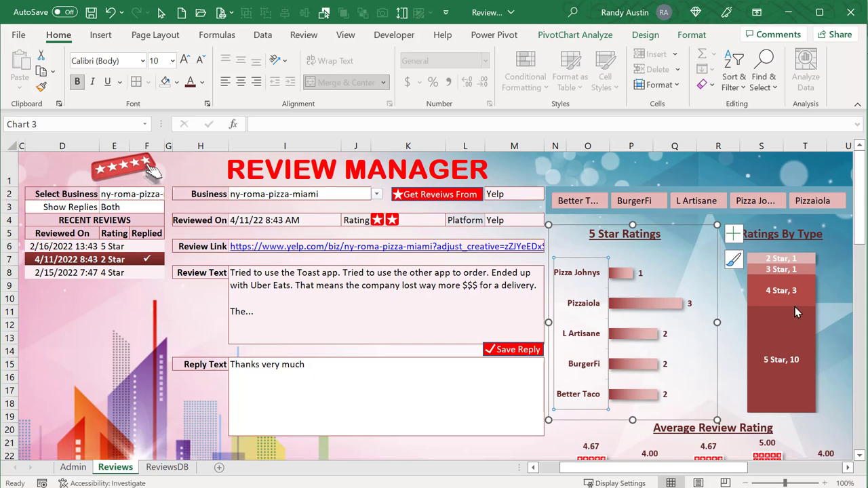
scroll(779, 319, "down", 3)
scroll(485, 363, "up", 3)
left_click(177, 467)
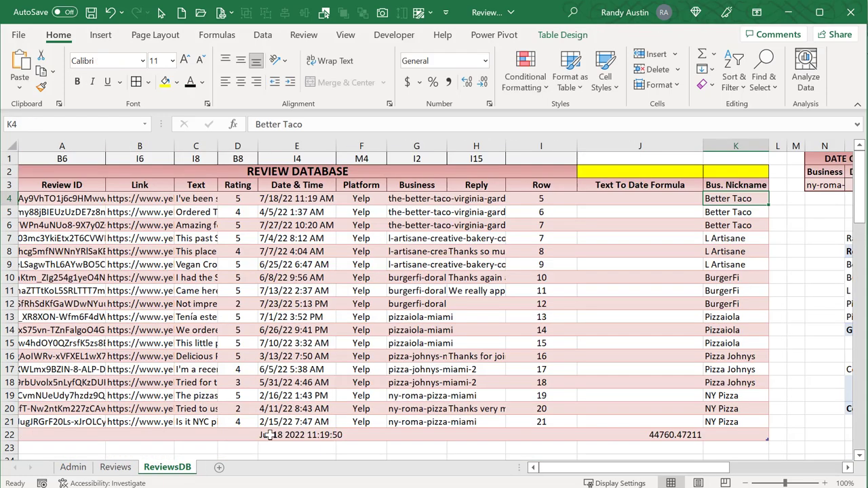
Examine K2's nickname formula, including its INDEX on Bus_Nickname and its MATCH of G2 in Businesses, without changing it
left_click(762, 171)
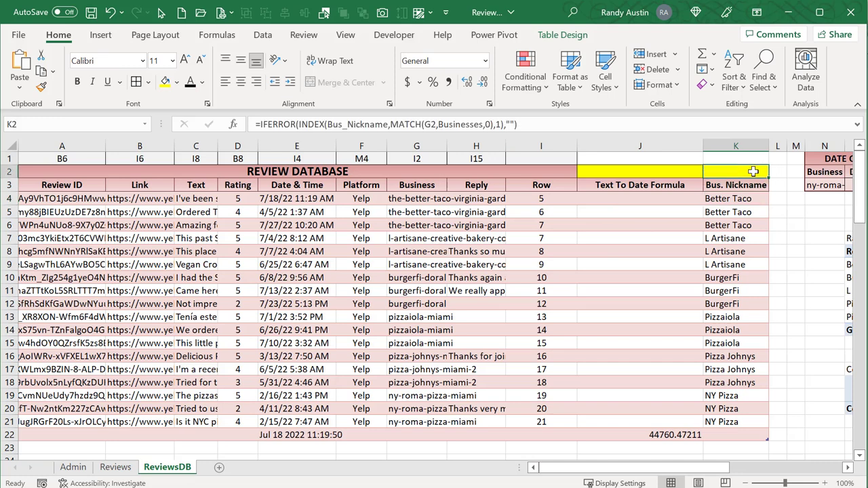
left_click(369, 126)
double_click(303, 124)
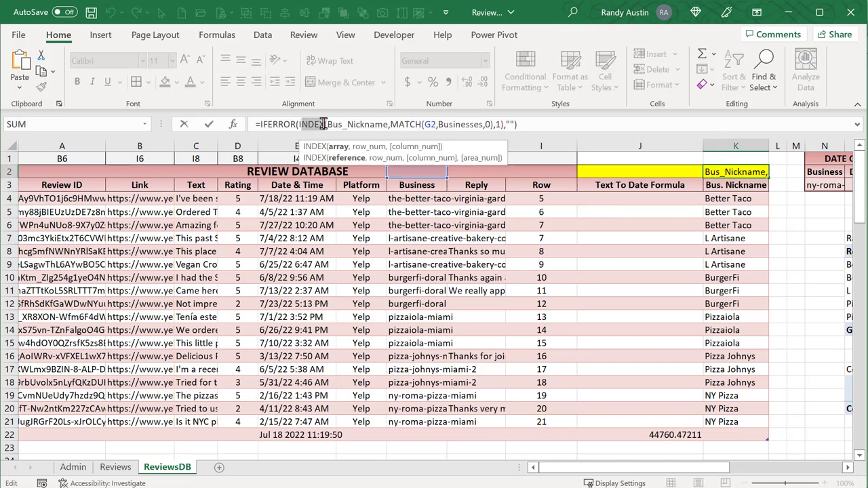
left_click_drag(387, 125, 338, 125)
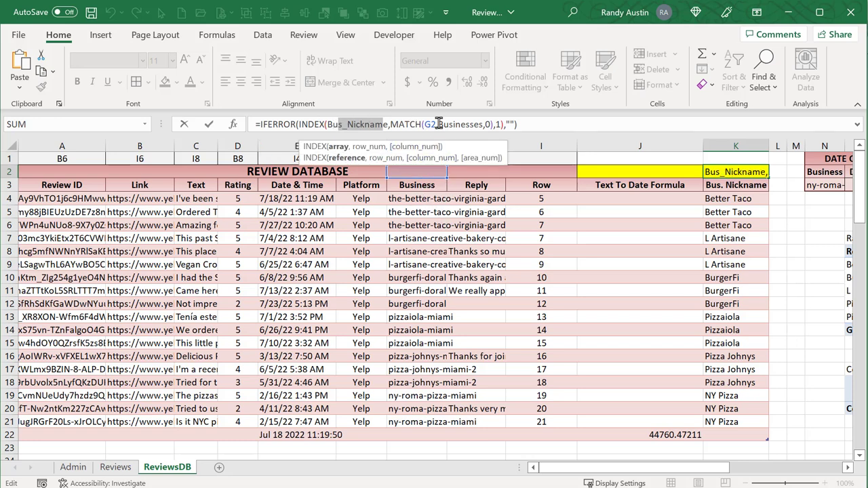
left_click(482, 124)
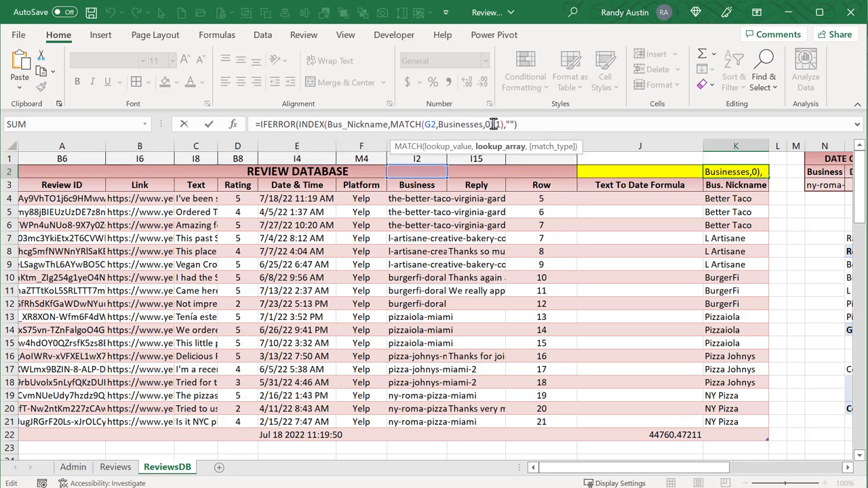
left_click(493, 124)
left_click_drag(482, 124, 439, 124)
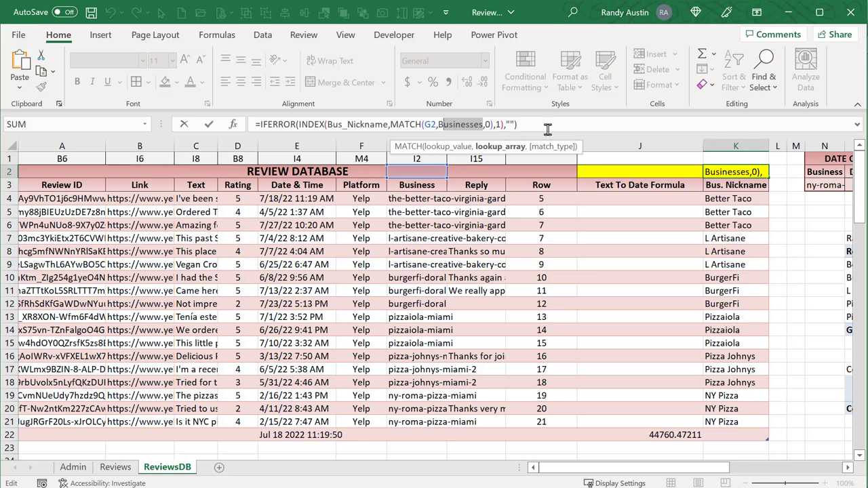
key("Escape")
Copy the formulas in J2:K2 and paste only the formulas into J4:K12
left_click_drag(640, 171, 732, 173)
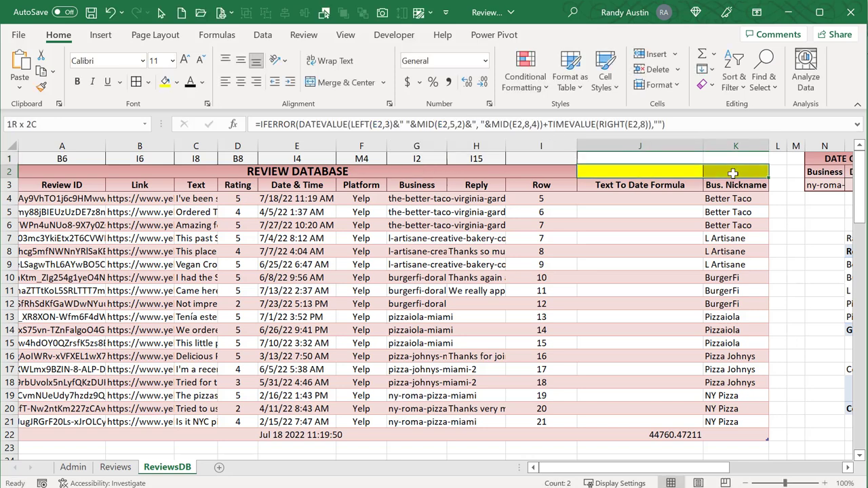
right_click(732, 173)
left_click(760, 229)
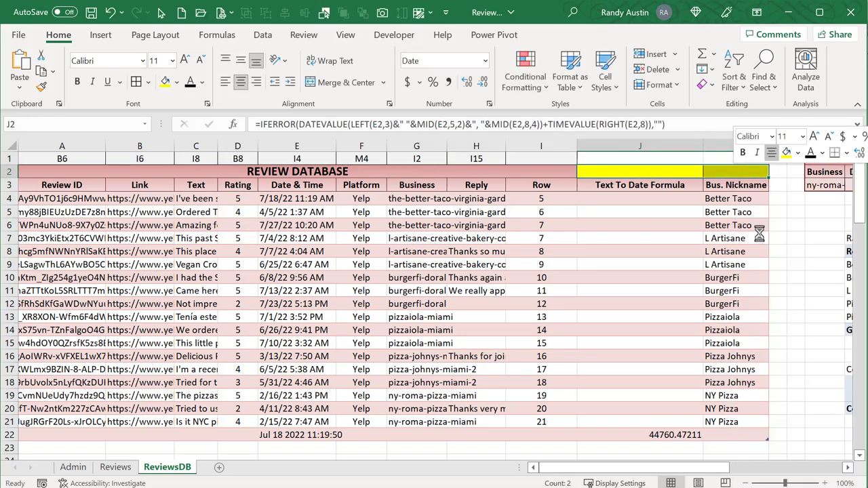
left_click_drag(610, 199, 724, 303)
right_click(715, 269)
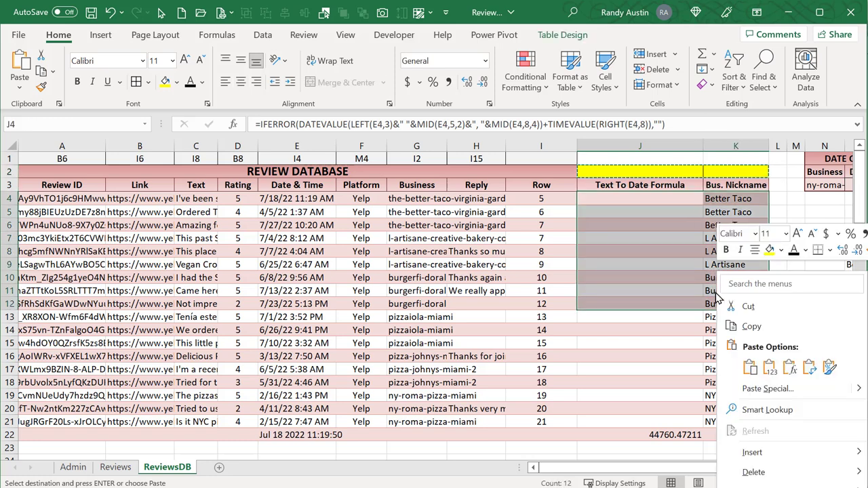
left_click(788, 365)
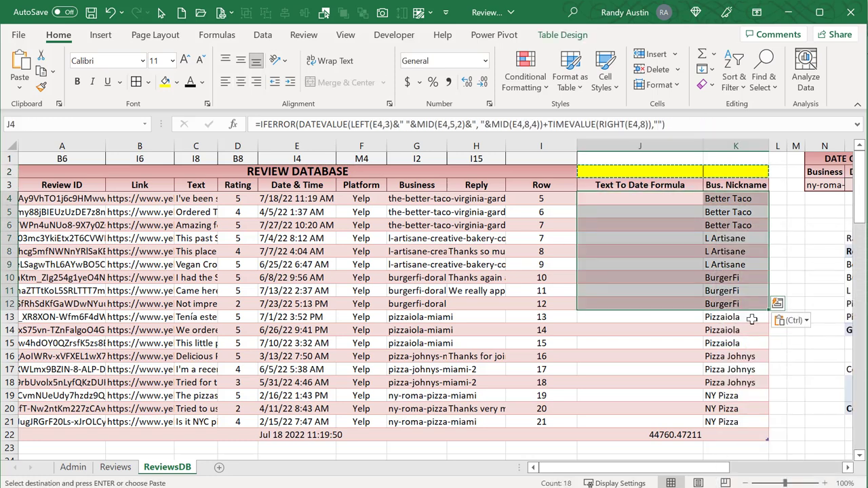
Compare the formula in J4 with the date in E4 and the text date in E22
left_click(664, 197)
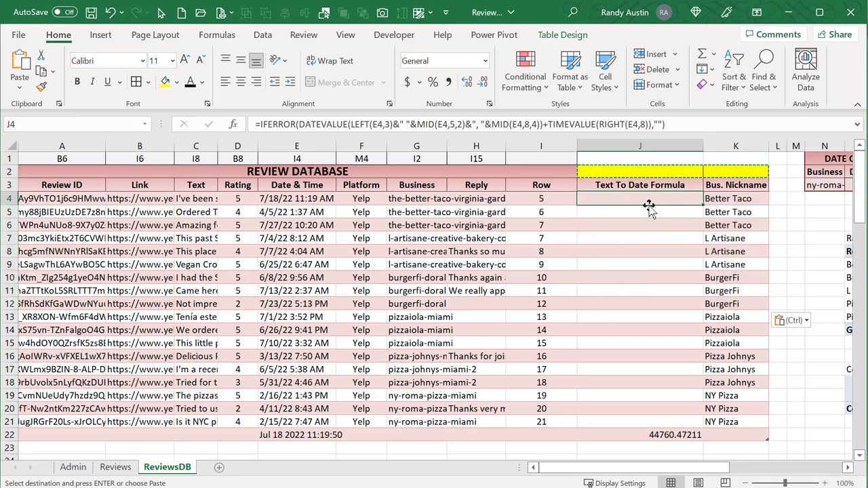
left_click(314, 199)
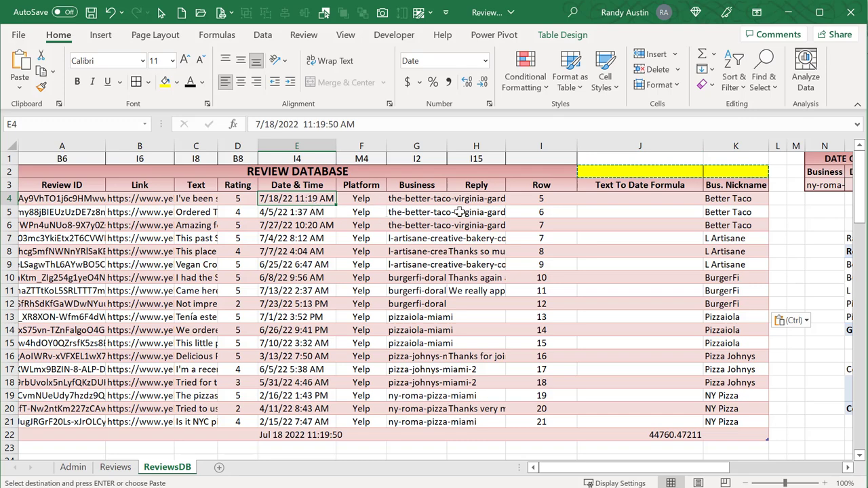
left_click(623, 200)
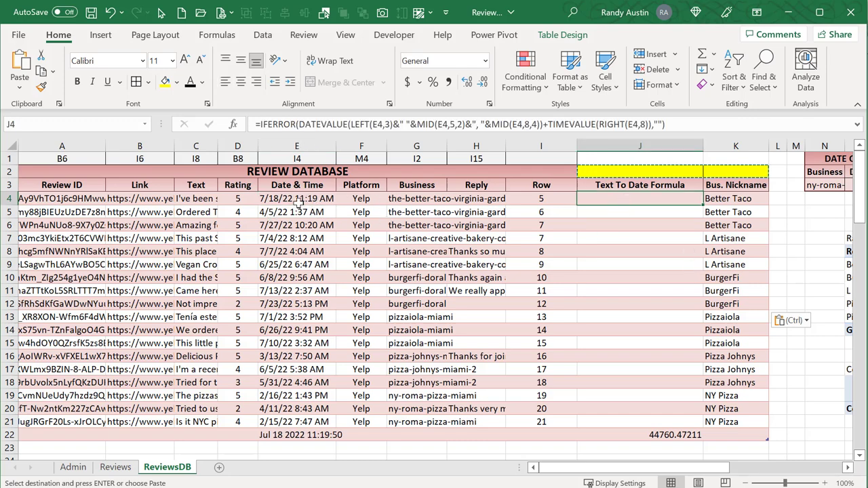
left_click(298, 201)
scroll(293, 252, "down", 4)
left_click(303, 274)
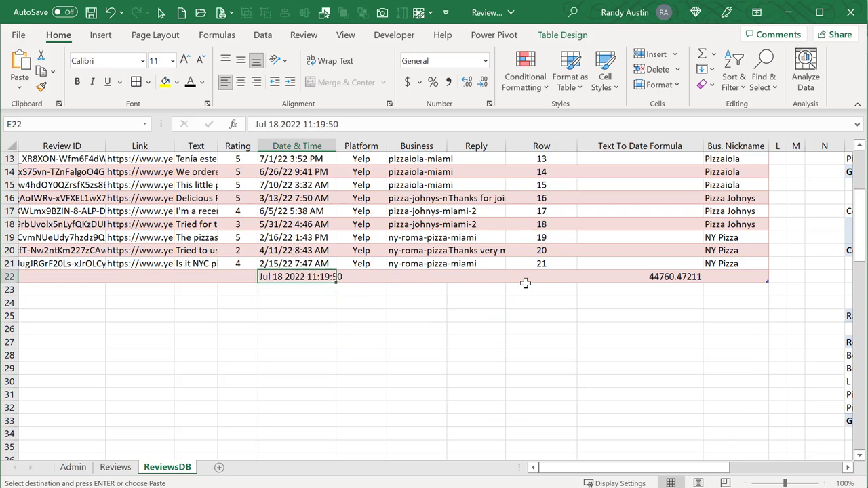
Copy the J2:K2 formulas and paste only the formulas into J22:K22
scroll(624, 183, "up", 4)
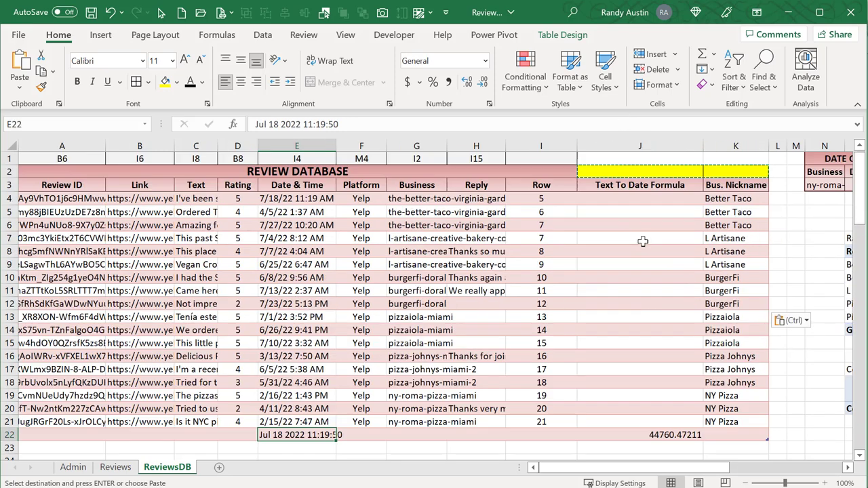
left_click_drag(638, 171, 713, 172)
right_click(714, 173)
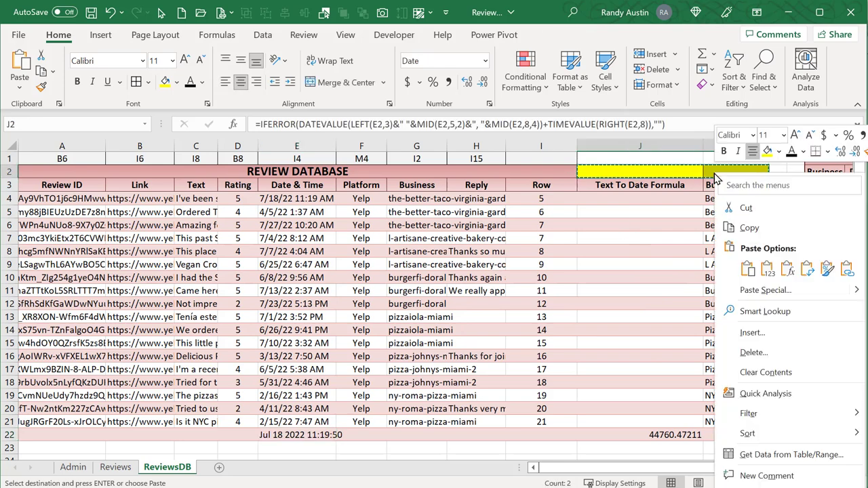
key("Escape")
scroll(644, 276, "down", 4)
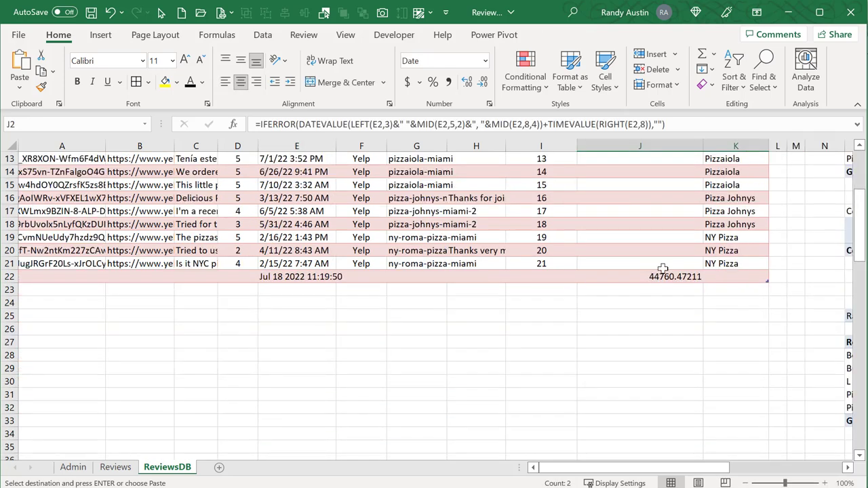
left_click_drag(651, 276, 720, 278)
right_click(720, 278)
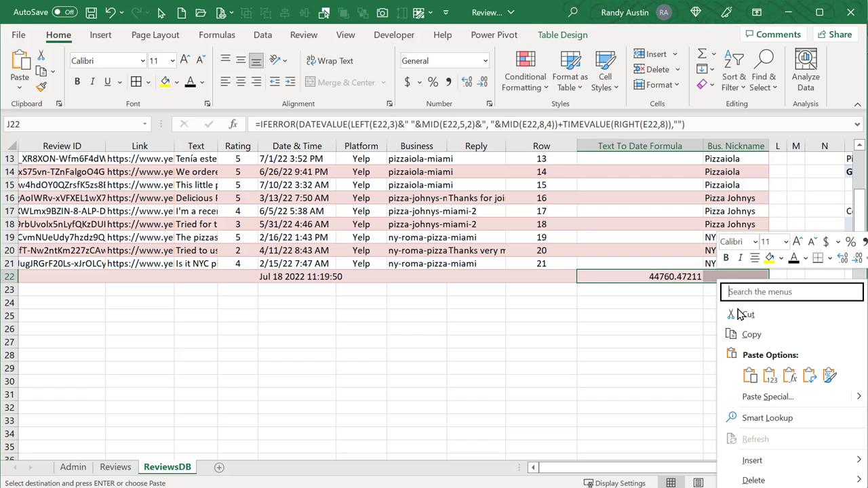
left_click(789, 375)
left_click(742, 315)
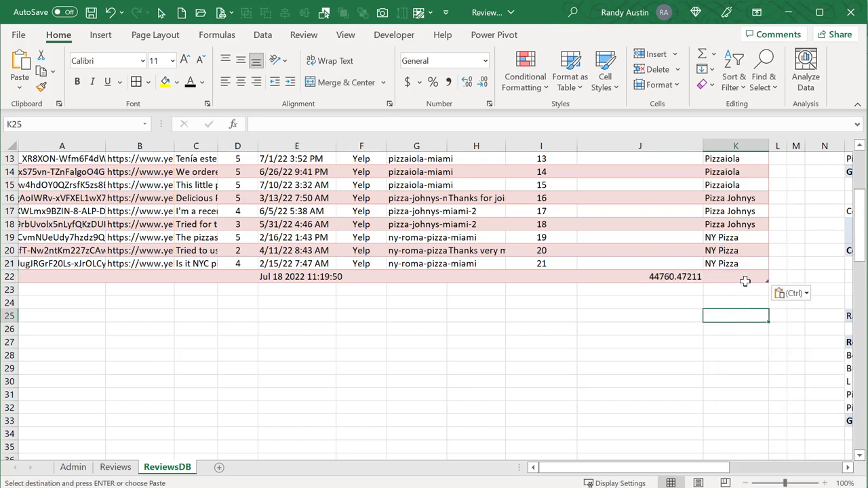
Fill the business name ny-roma-pizza-miami from G21 down into G22
left_click(412, 264)
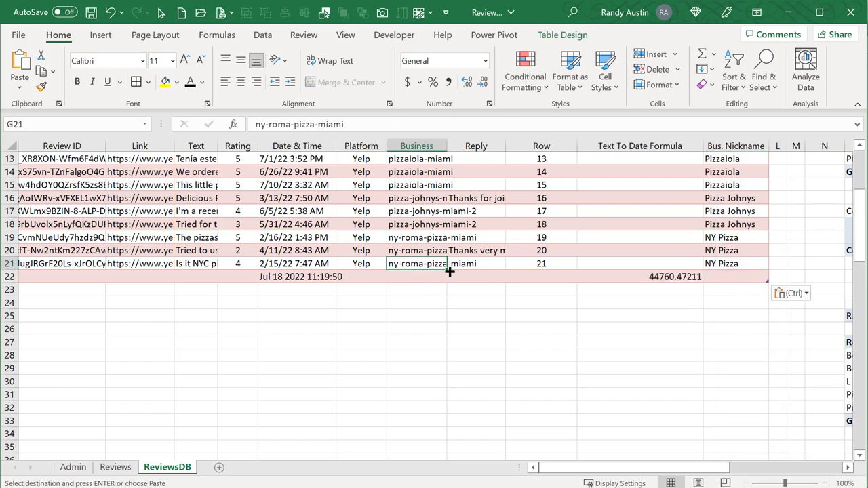
left_click_drag(446, 271, 445, 280)
key("ctrl+a")
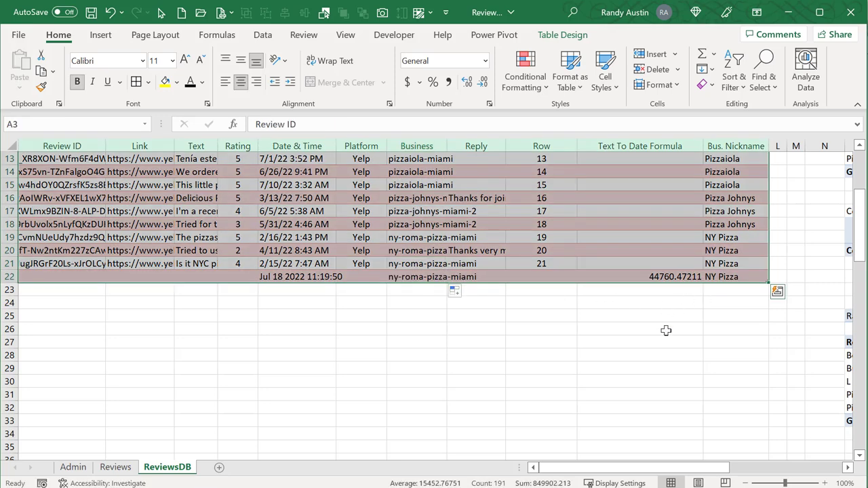
Inspect the text-to-date formula in J22 and the business nickname formula in K22
left_click(723, 279)
left_click(667, 278)
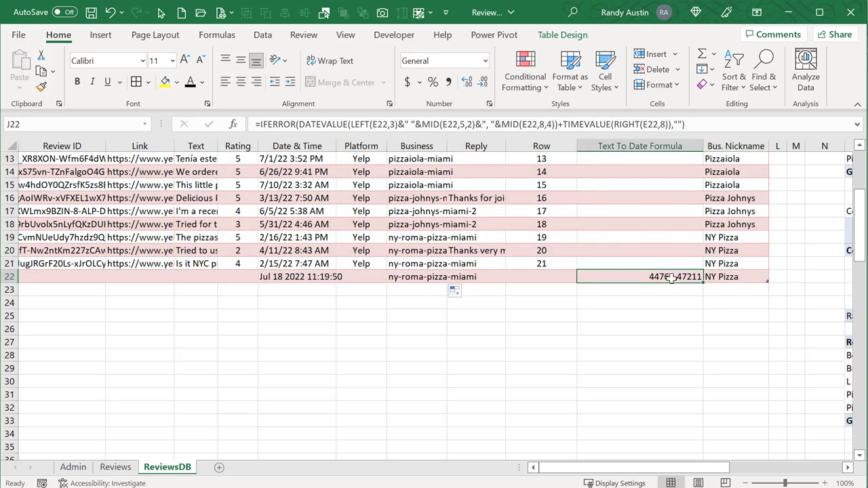
left_click(711, 277)
left_click_drag(656, 276, 709, 278)
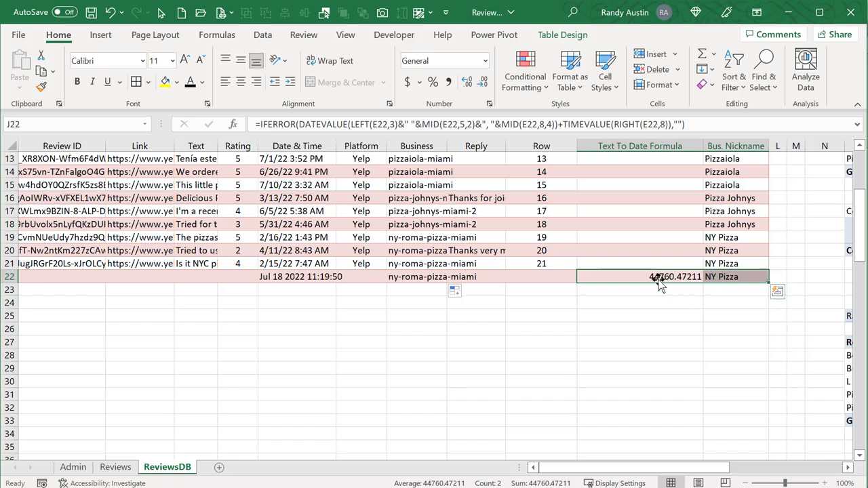
left_click(711, 276)
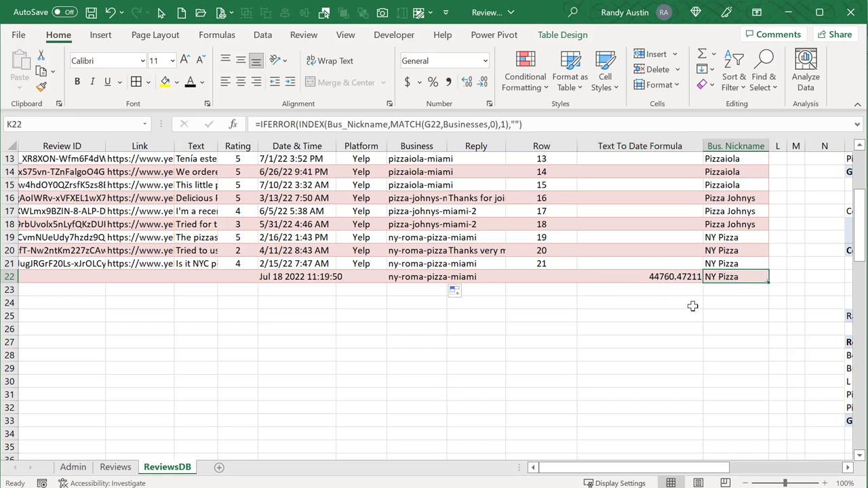
Copy J22's converted date and paste it as a value over the text date in E22
left_click(653, 277)
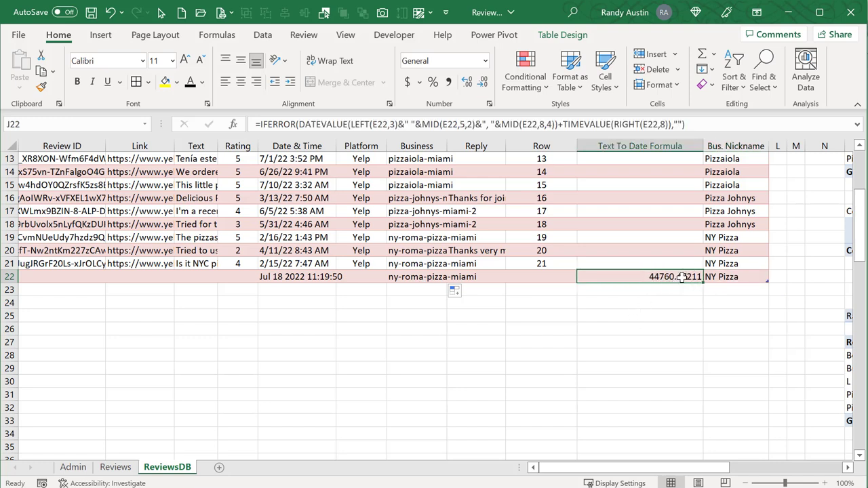
right_click(678, 276)
left_click(686, 332)
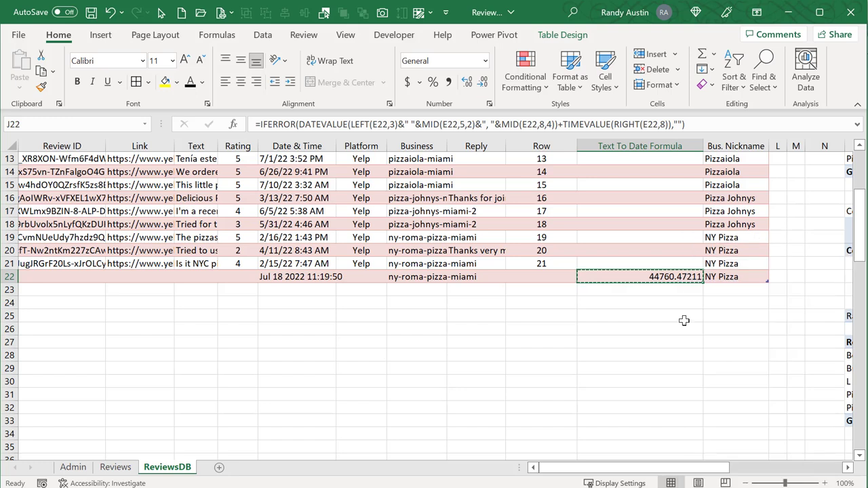
right_click(316, 275)
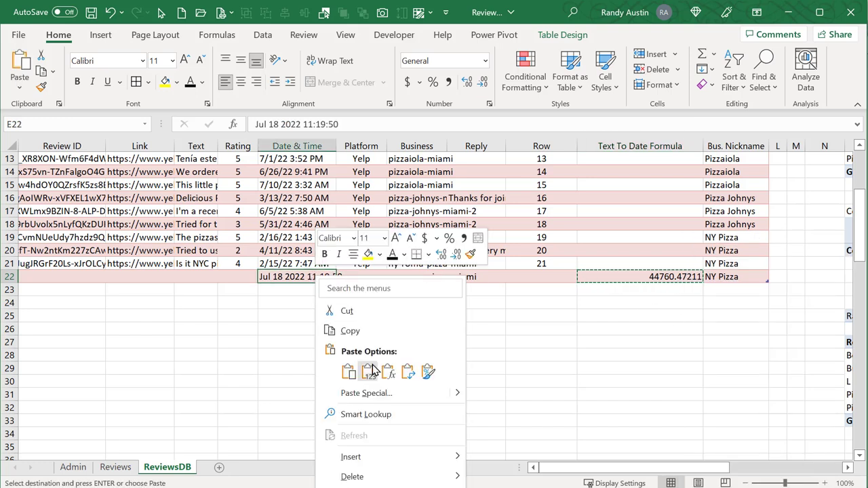
left_click(369, 366)
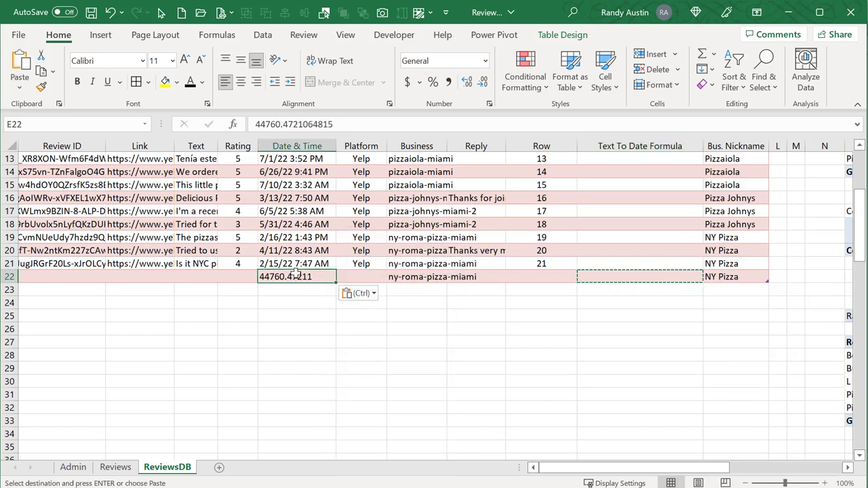
Format E22 with the Time category's 3/14/12 1:30 PM type
left_click(484, 60)
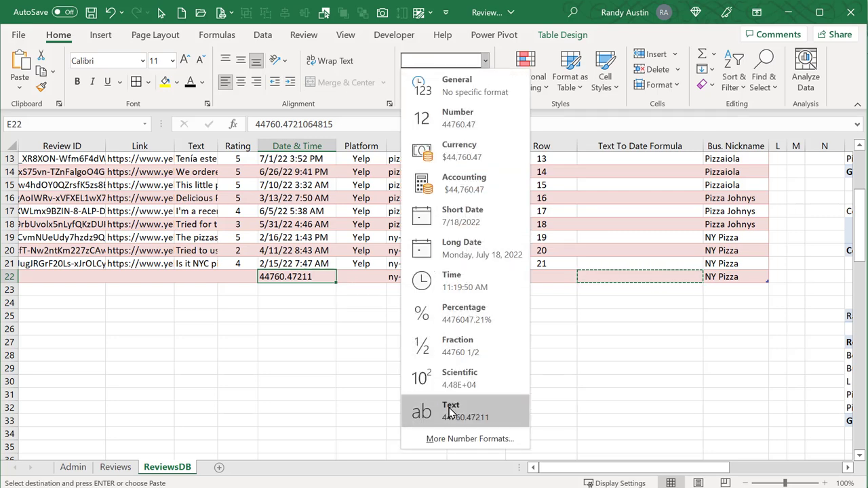
left_click(452, 439)
left_click(471, 123)
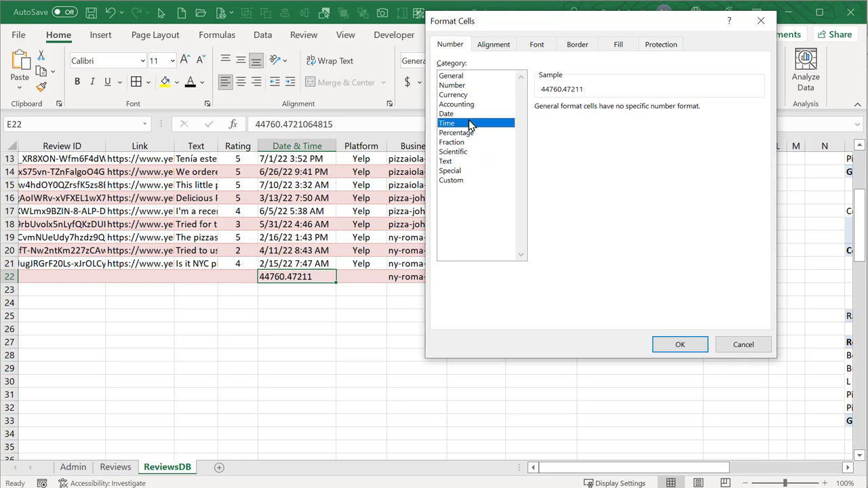
left_click_drag(750, 137, 754, 163)
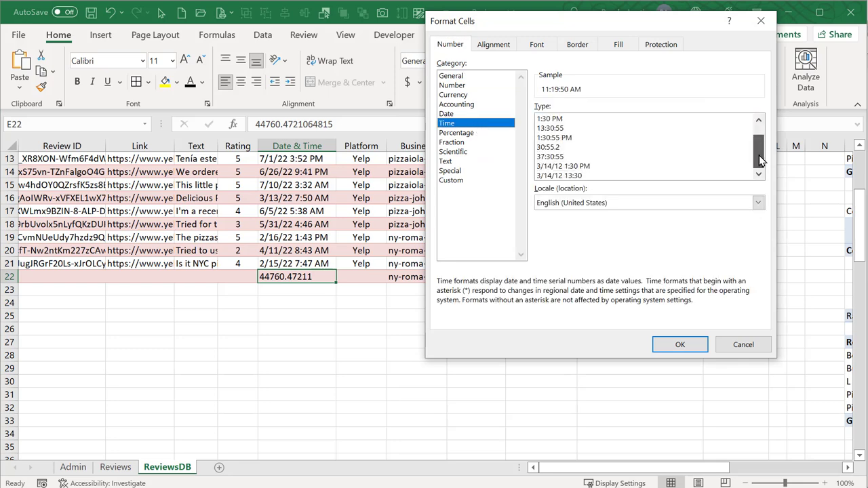
left_click(588, 167)
left_click(680, 345)
left_click(678, 343)
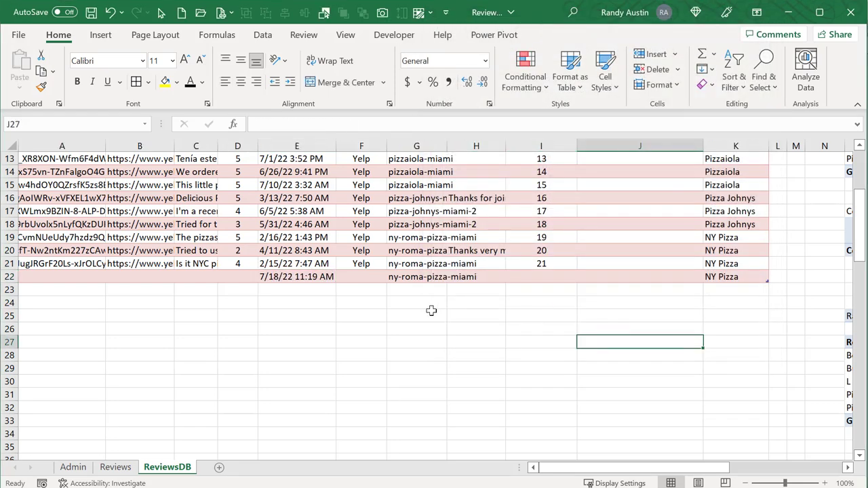
left_click(417, 290)
Switch to the VBA editor and review the DownloadReviews lines that copy J2:K2, paste the formulas, and transfer column J's value to E
key("alt+F11")
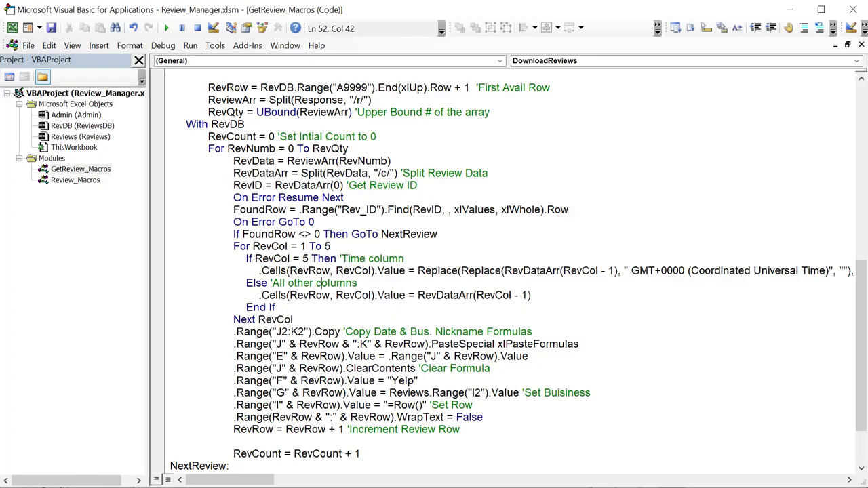
left_click_drag(230, 332, 536, 330)
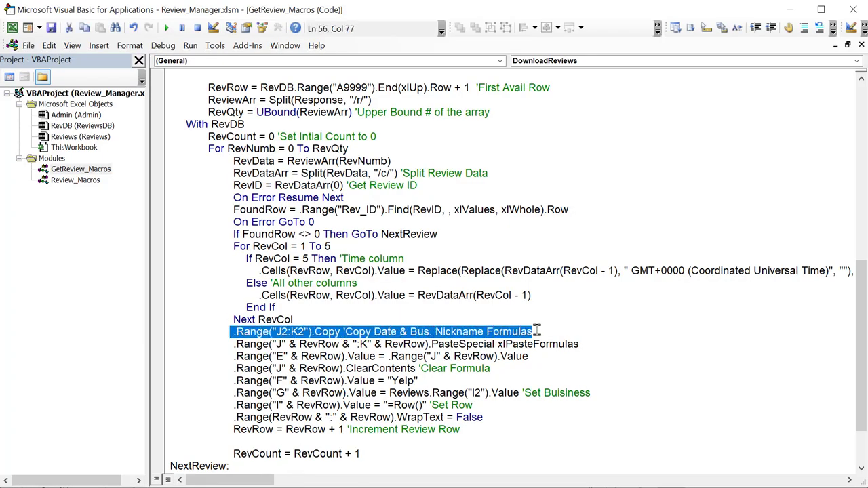
left_click(299, 355)
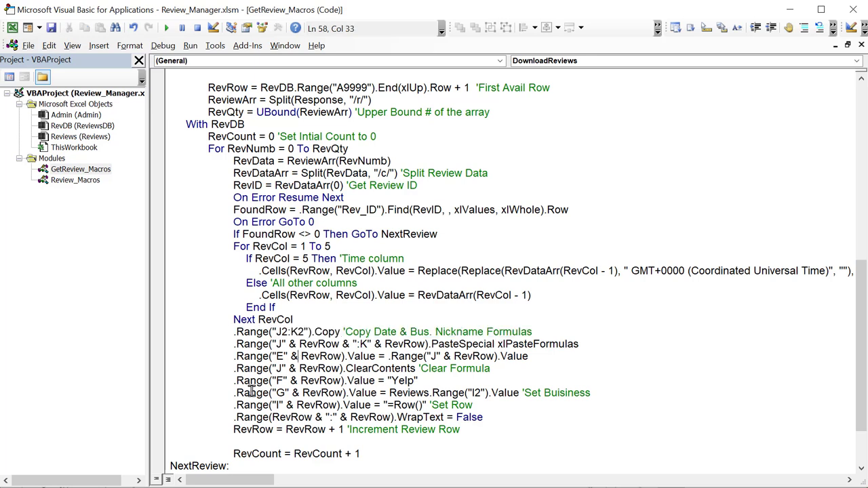
left_click_drag(232, 346, 537, 352)
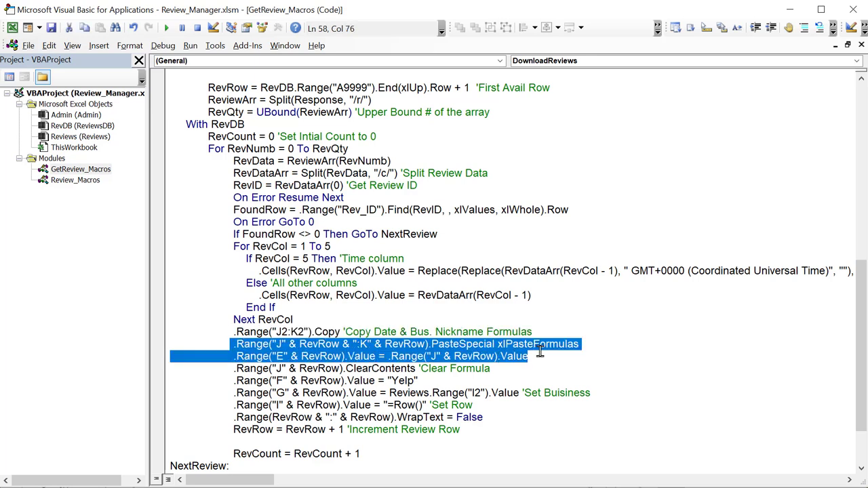
Review the DownloadReviews lines that paste the J:K formulas, transfer column J's value to E and clear column J
left_click(266, 347)
left_click_drag(307, 343, 391, 343)
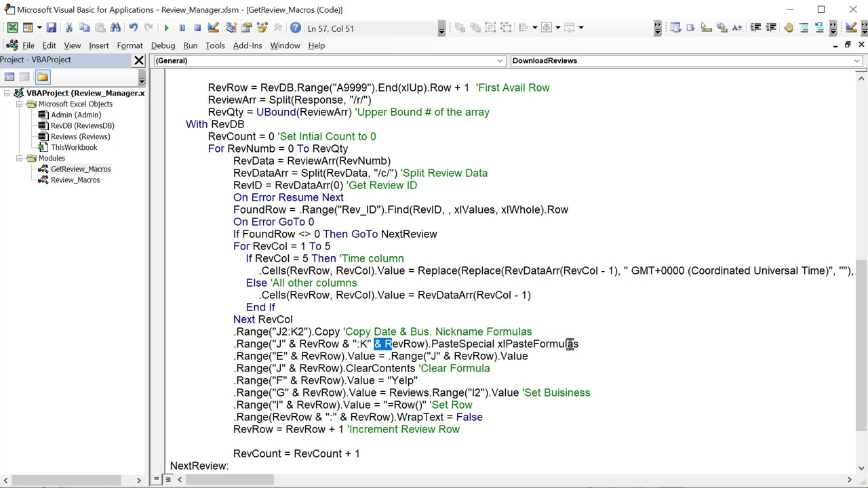
left_click_drag(578, 344, 523, 344)
left_click_drag(194, 356, 194, 344)
left_click(229, 368)
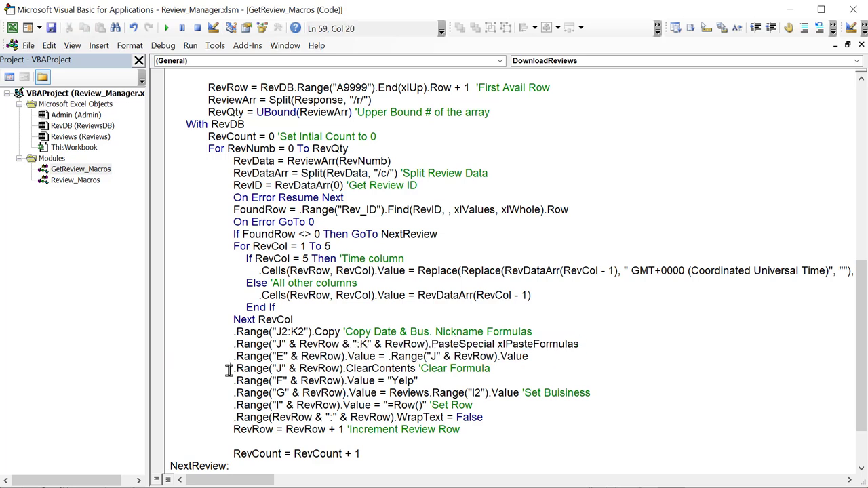
Minimize the Notepad++ notes, restore the VBA editor to a smaller window over the workbook and collapse the Excel ribbon
key("alt+Tab")
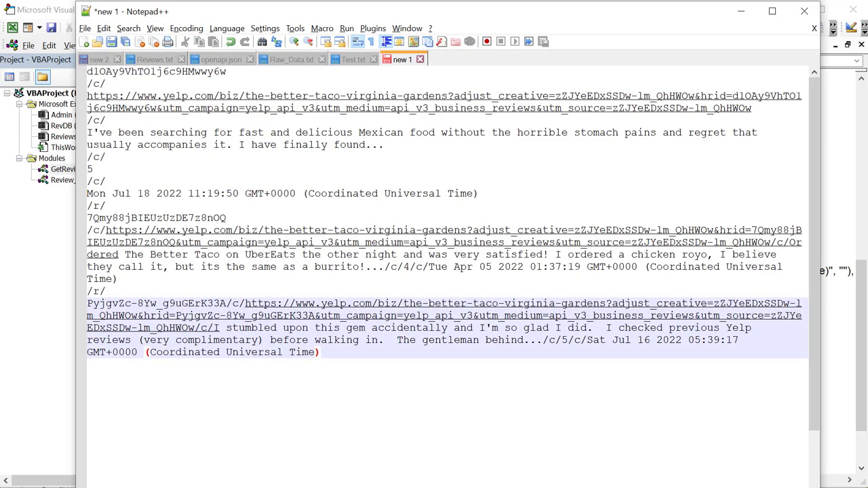
left_click(741, 11)
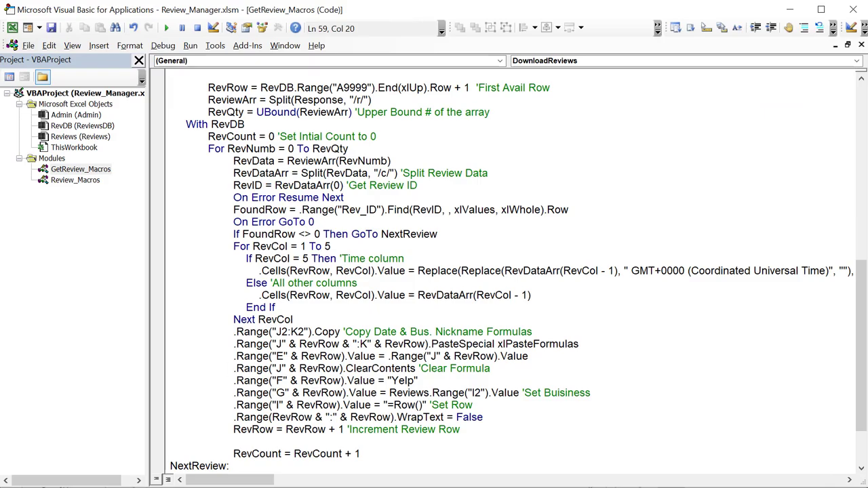
key("alt+F11")
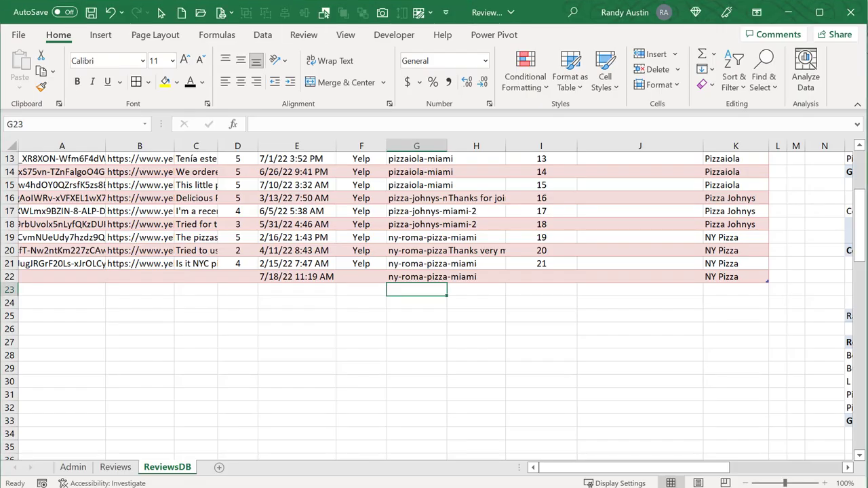
key("alt+F11")
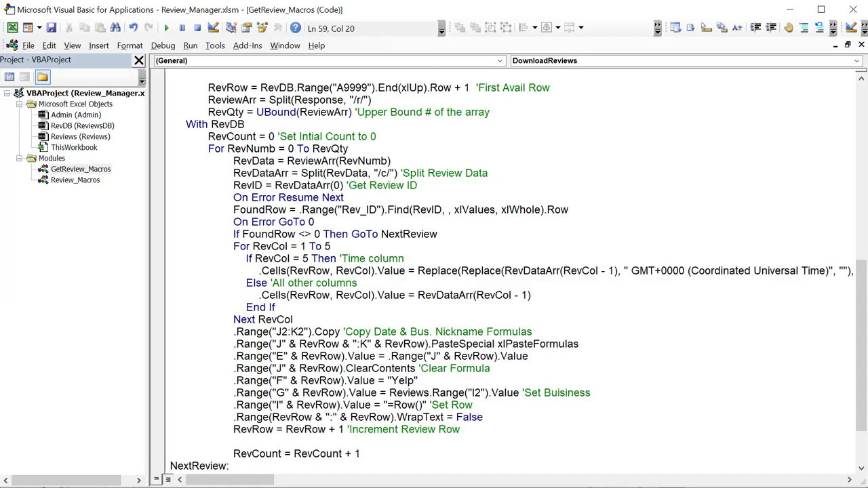
double_click(442, 5)
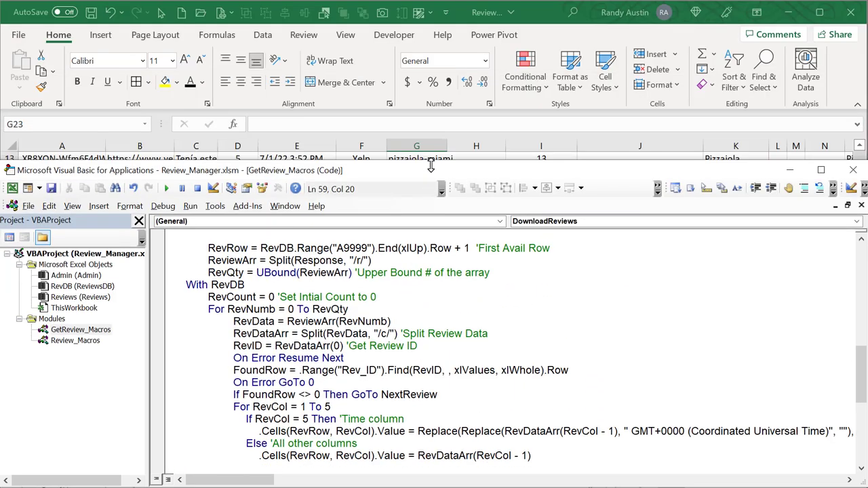
left_click(857, 105)
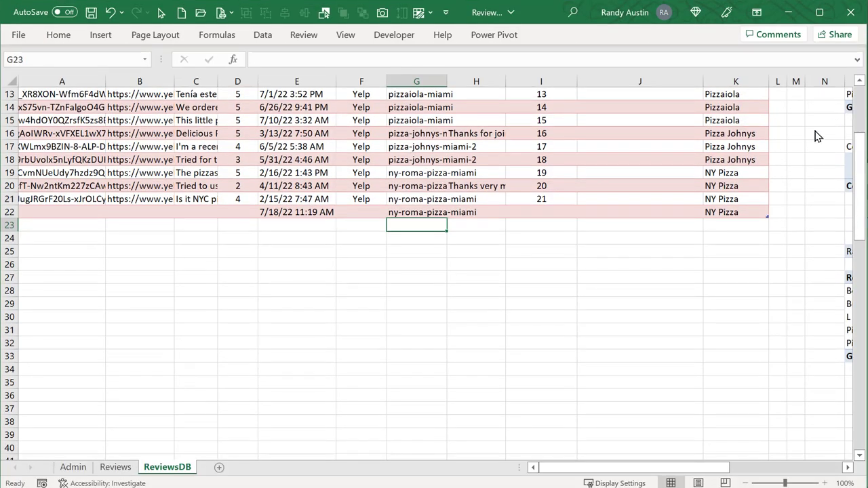
Add the comment 'Date & Times to the DownloadReviews line that copies column J's value to column E
scroll(815, 136, "up", 4)
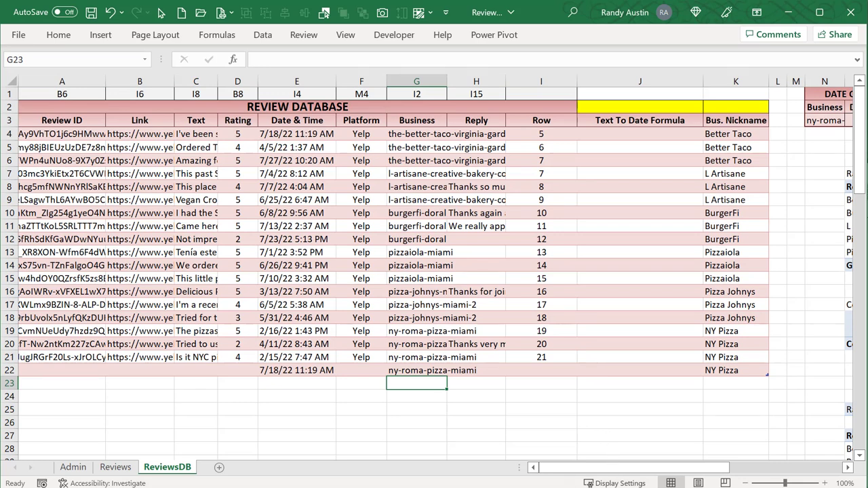
left_click(358, 159)
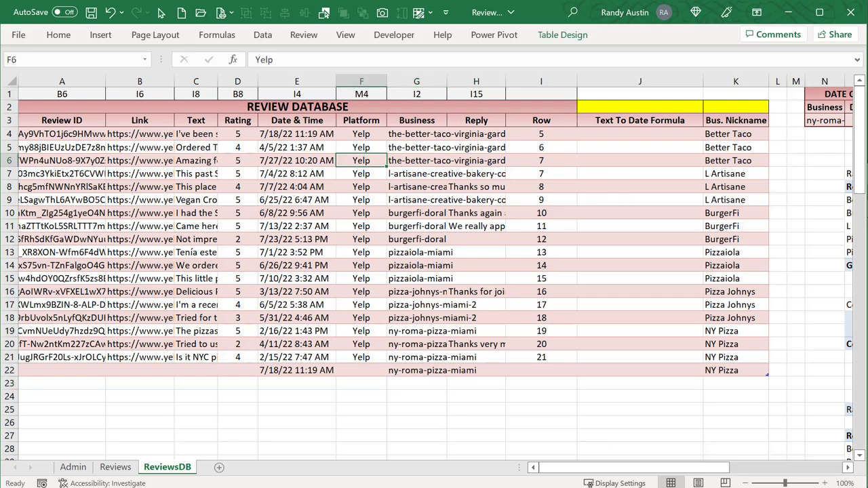
key("alt+F11")
scroll(298, 373, "down", 4)
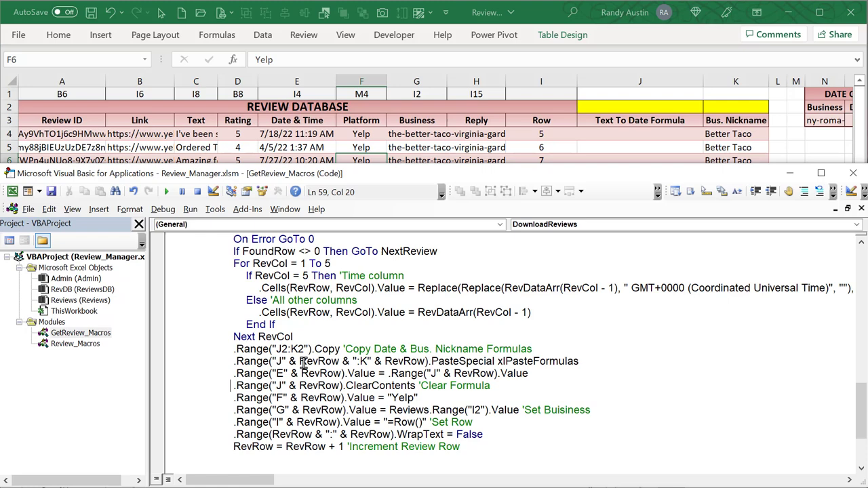
left_click(601, 364)
type("Date & Times")
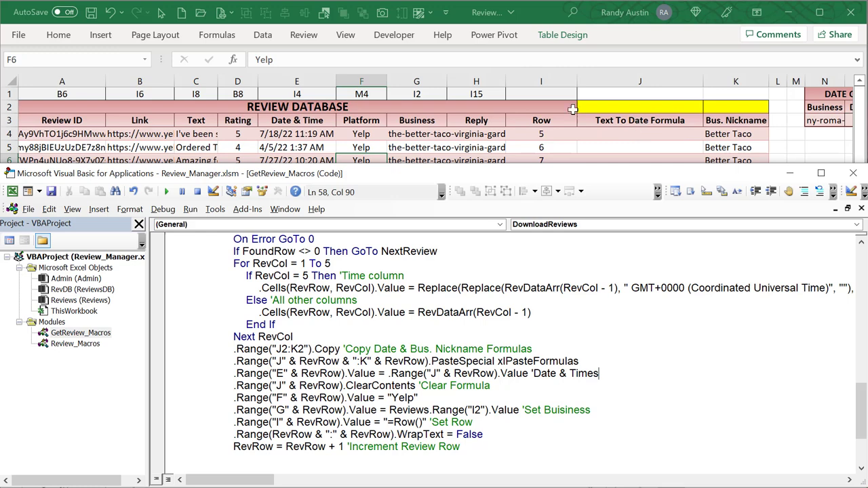
left_click(560, 386)
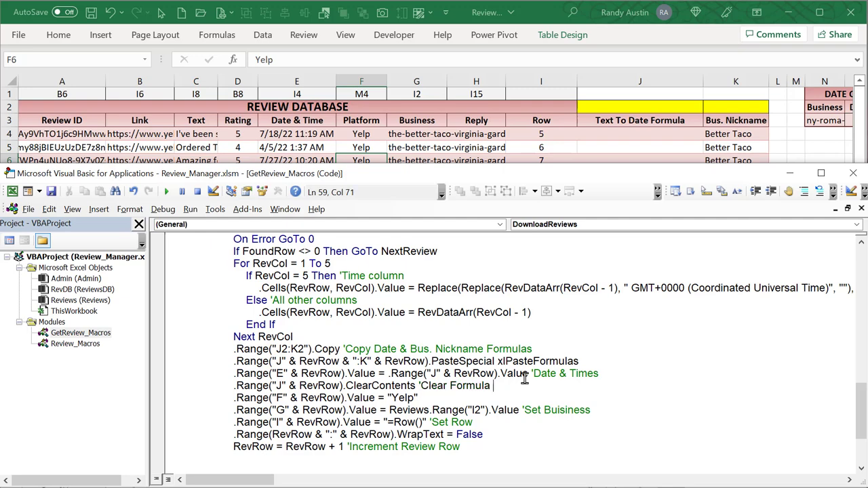
Inspect the text-to-date formula in J8 of ReviewsDB and return to the ClearContents line in DownloadReviews
left_click(649, 135)
left_click(649, 188)
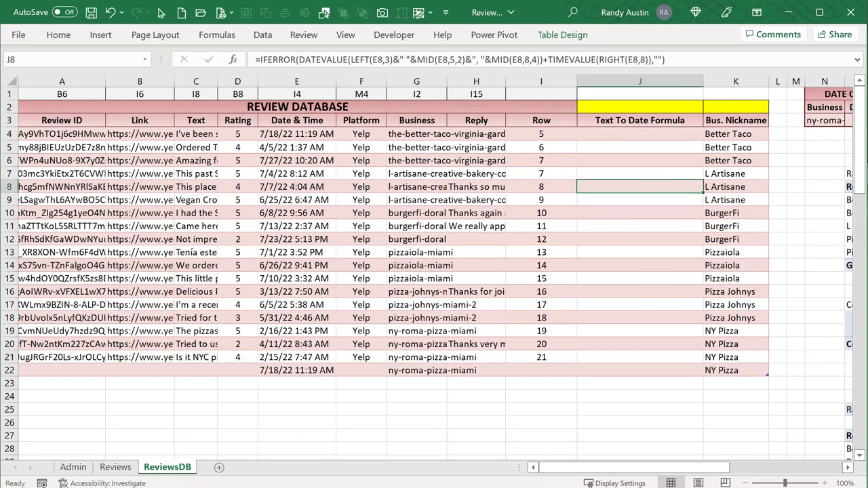
key("alt+F11")
scroll(407, 410, "down", 1)
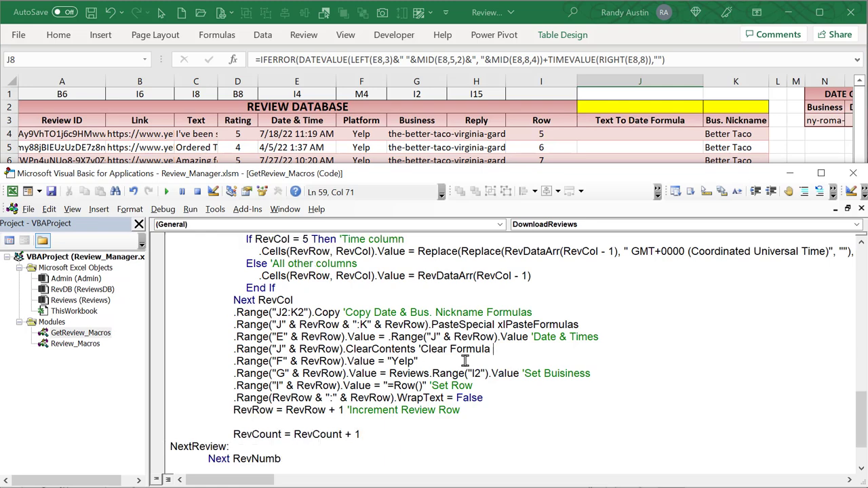
Replace the hard-coded "Yelp" in the column F line with Reviews.Range("M2").Value, using the Reviews sheet's platform cell, and add the comment 'Platform
left_click(427, 366)
left_click_drag(429, 364, 387, 362)
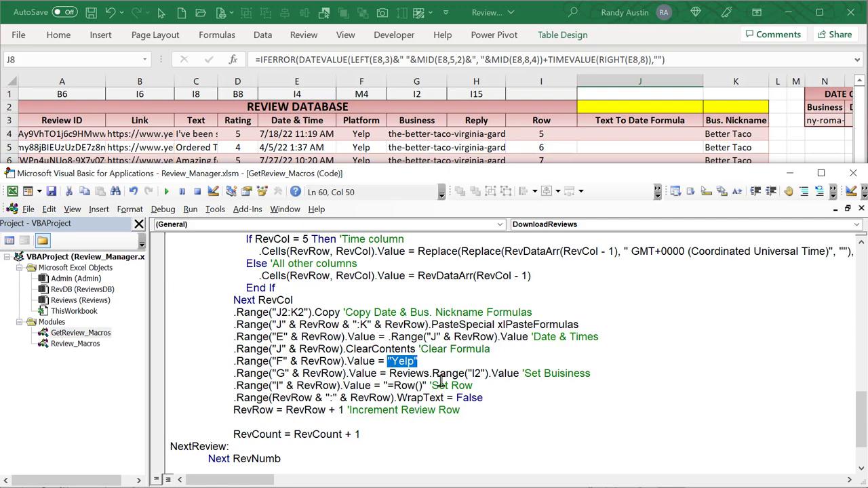
scroll(433, 380, "up", 15)
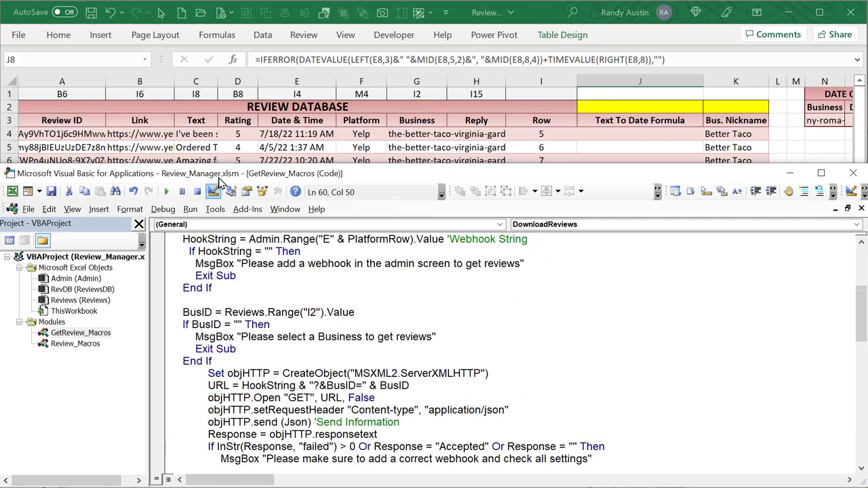
left_click(215, 133)
left_click(115, 467)
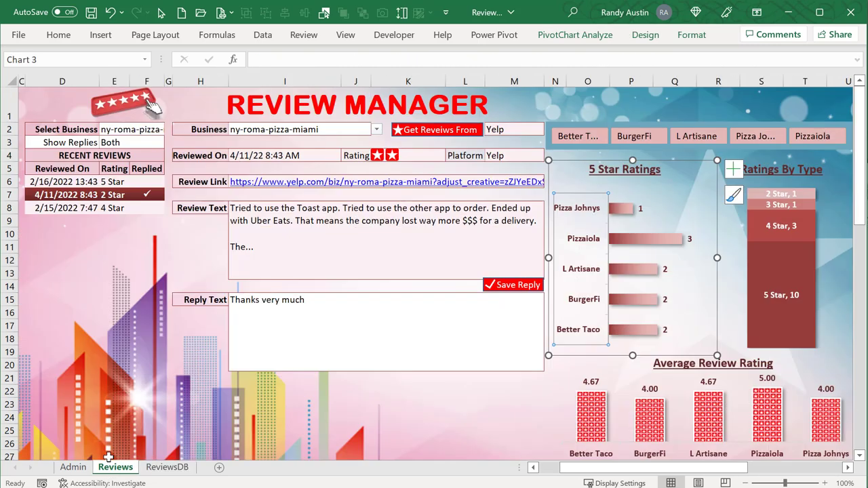
left_click(514, 129)
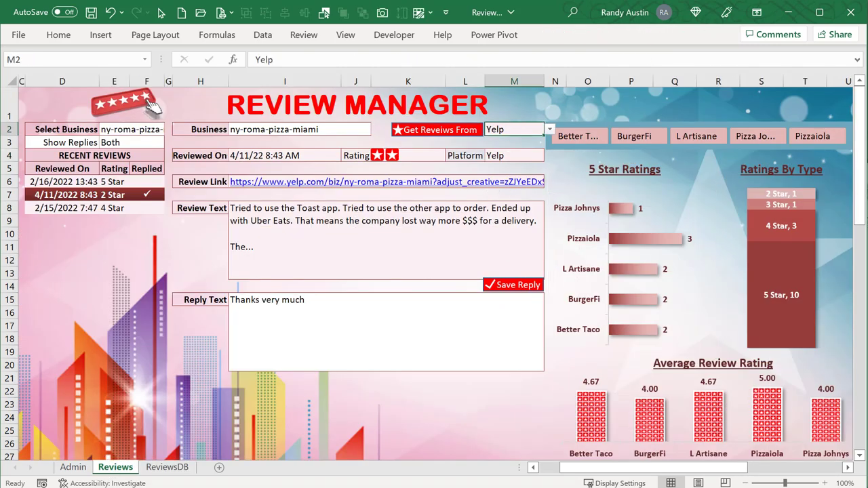
key("alt+F11")
scroll(408, 404, "down", 7)
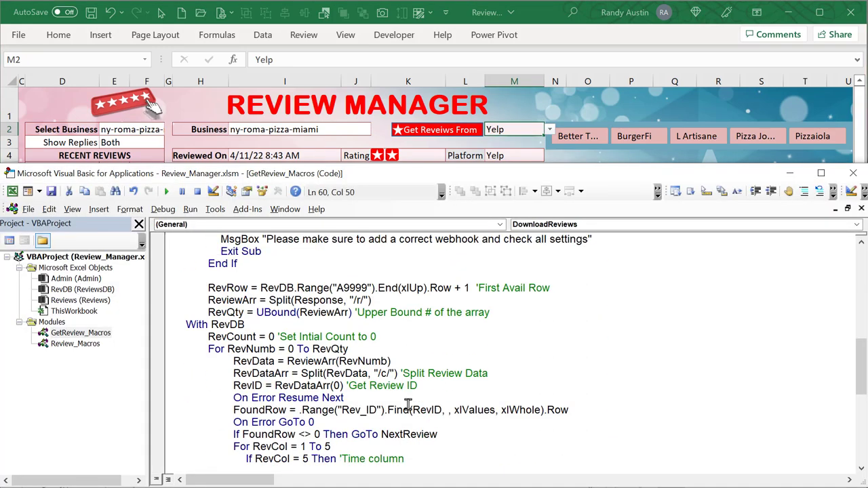
scroll(407, 405, "down", 5)
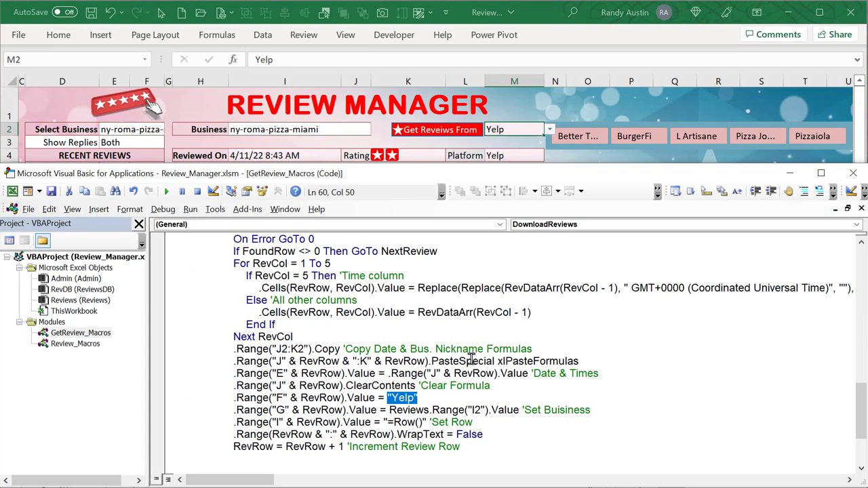
type("Re")
type("views.Range9")
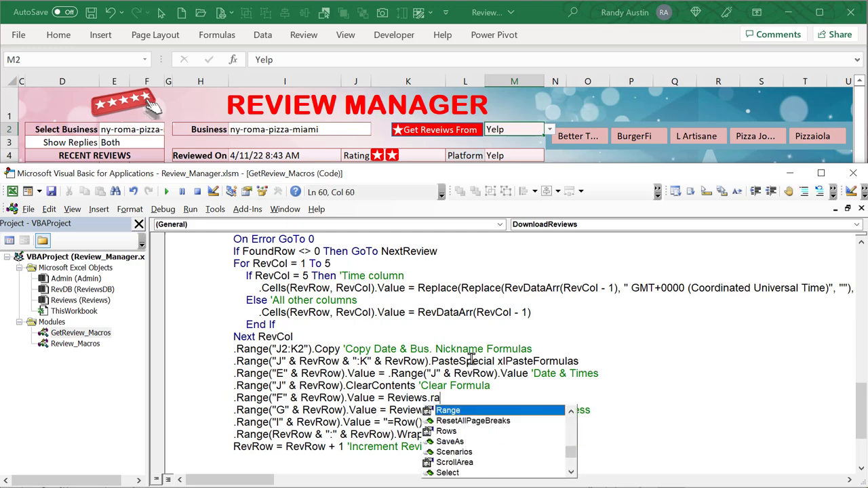
key("BackSpace")
type("(\"M")
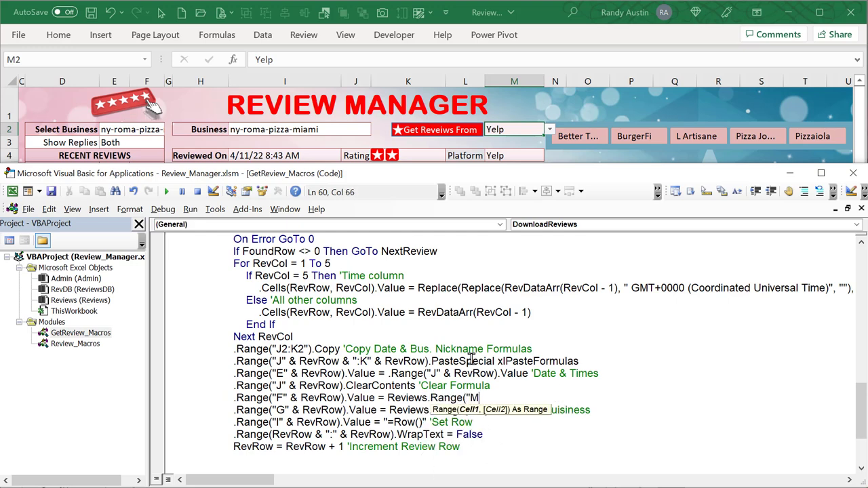
type("2\").Value ")
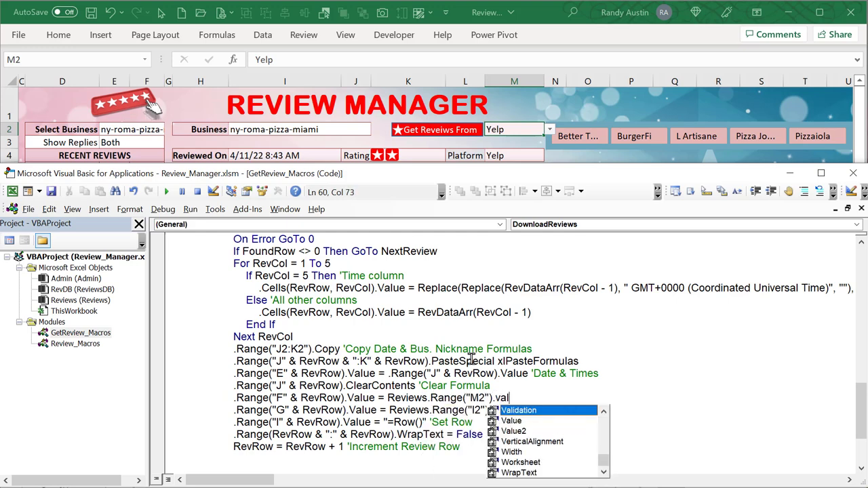
type("'Platform")
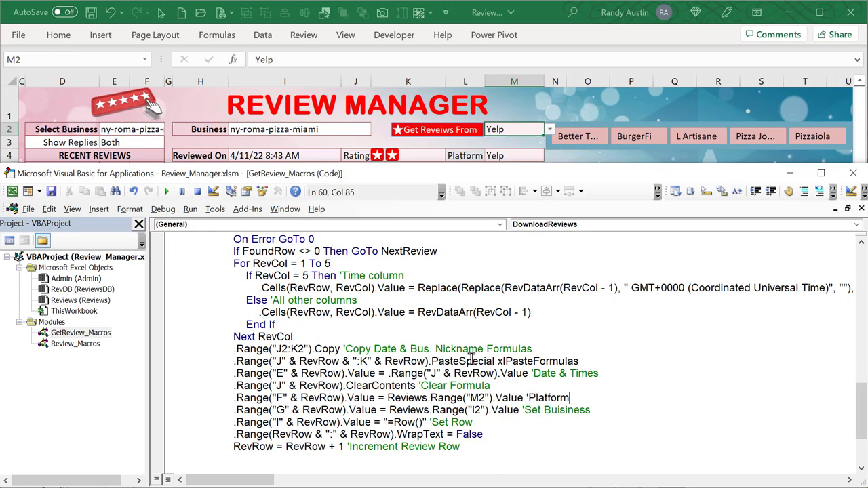
left_click(513, 421)
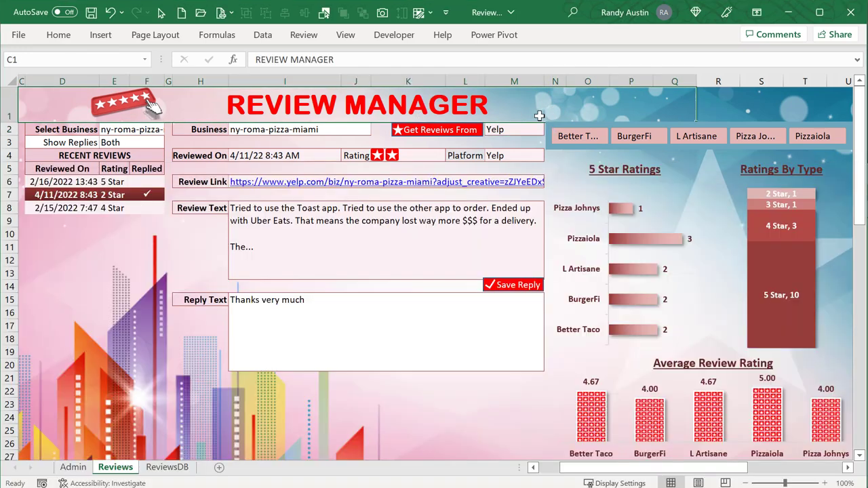
Compare the Business column in ReviewsDB with its source, the selected business in I2 of the Reviews sheet
left_click(559, 111)
left_click(166, 467)
left_click_drag(420, 134, 447, 256)
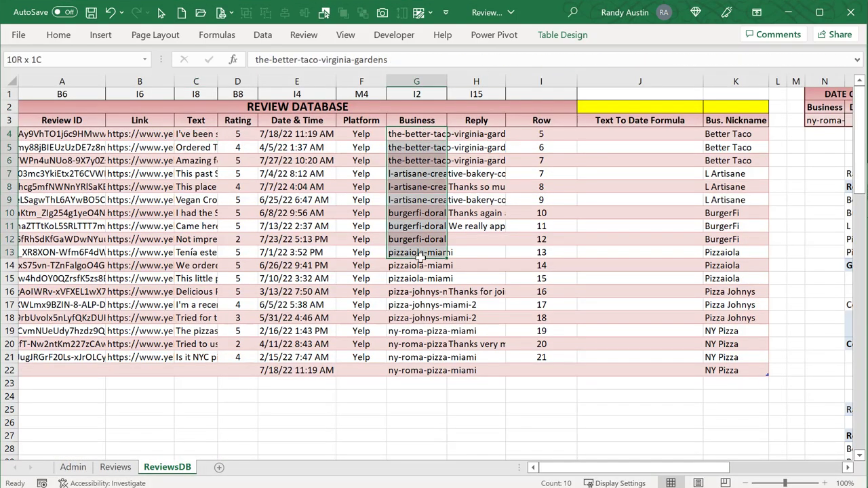
left_click(115, 467)
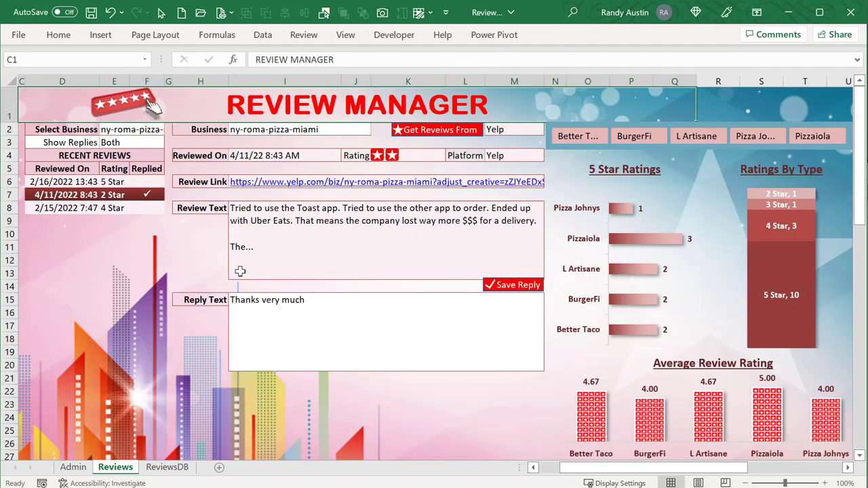
left_click(280, 129)
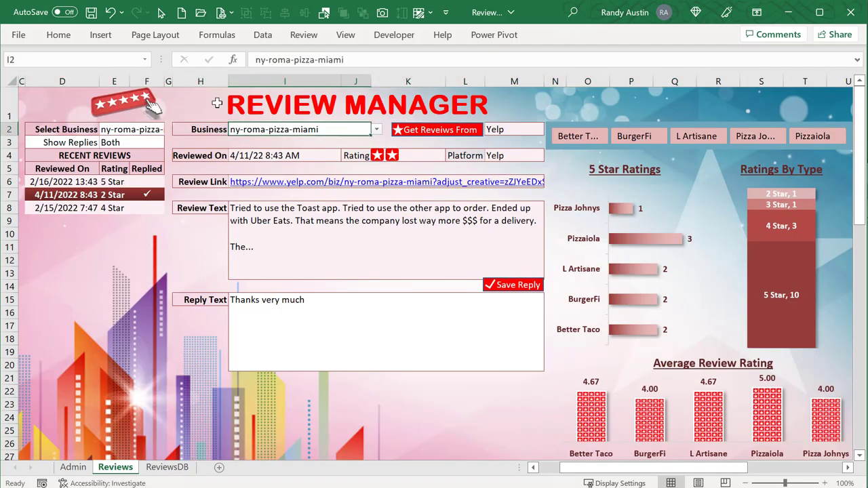
left_click(182, 467)
Review the macro line that sets column I to =Row() and check the matching formula in I14 of ReviewsDB
key("alt+F11")
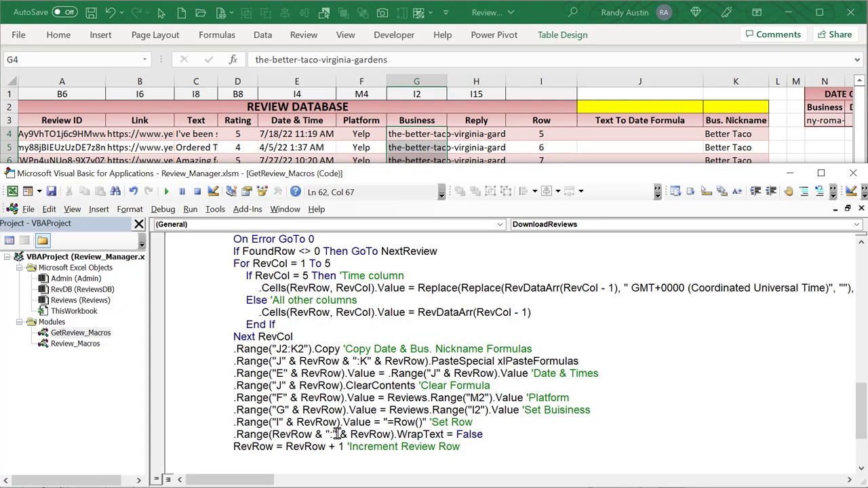
left_click_drag(485, 422, 263, 421)
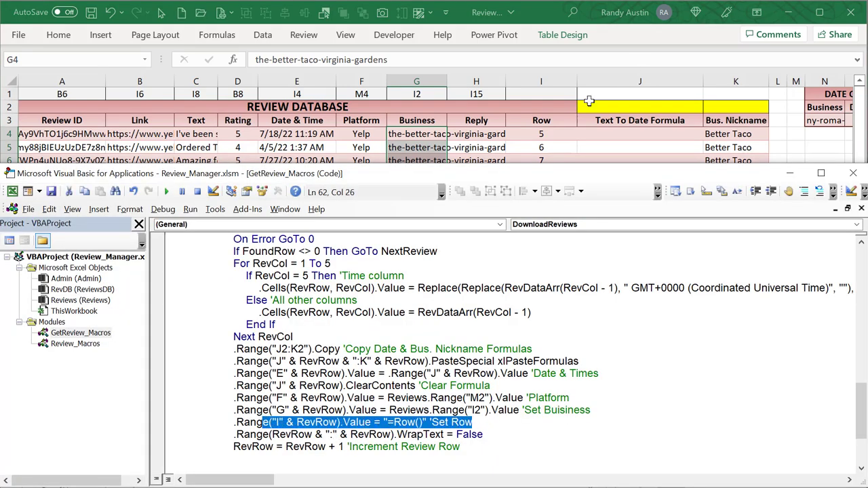
left_click(546, 131)
left_click(536, 268)
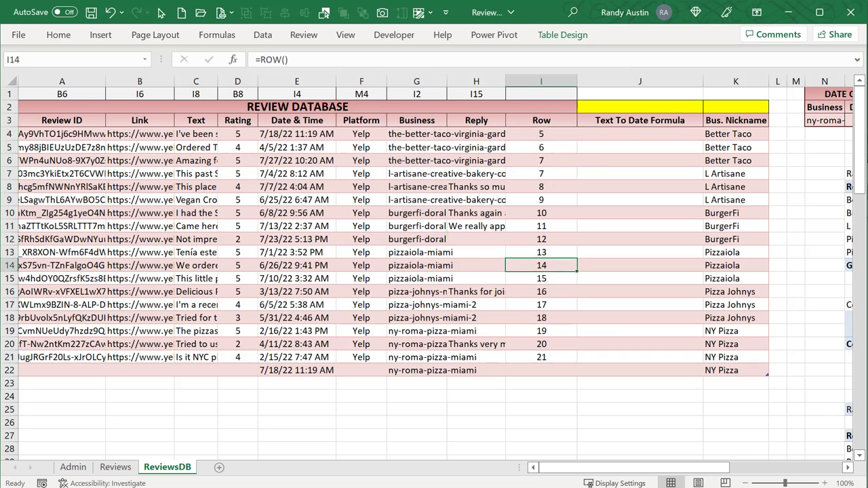
Enter the formula =ROW() in the Row column of row 22 in ReviewsDB
left_click(564, 372)
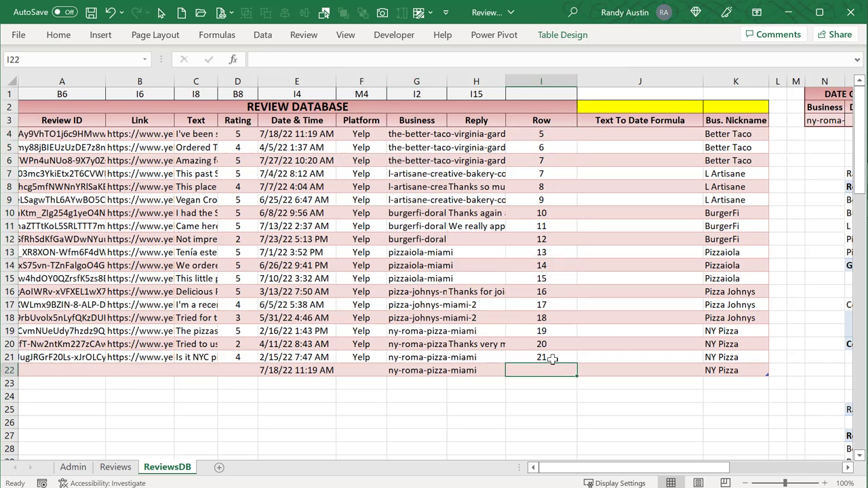
left_click(744, 368)
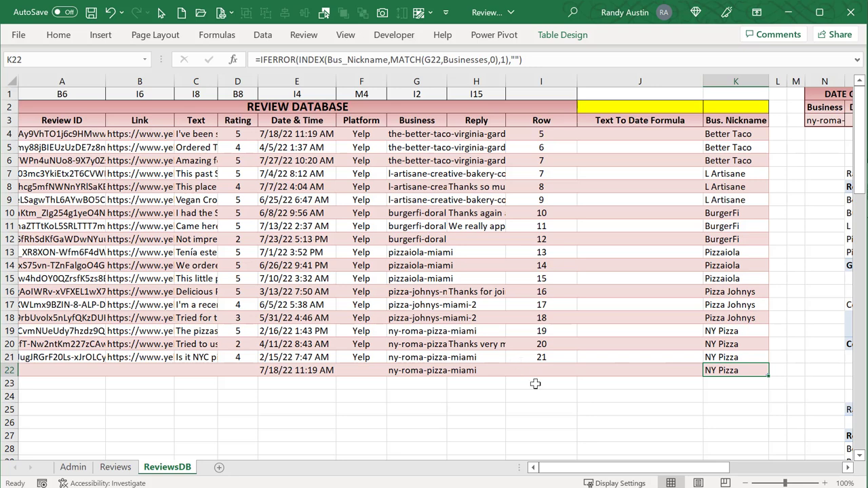
key("Left")
key("Left")
type("=row")
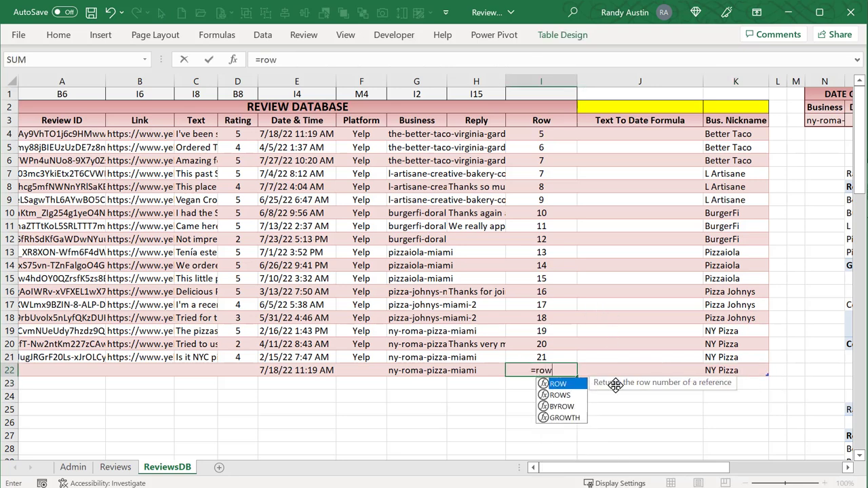
key("Tab")
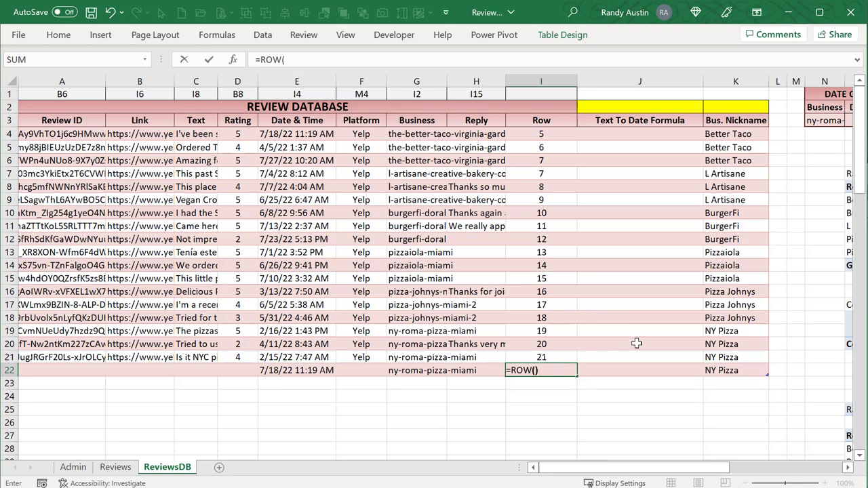
key("Return")
Clear the trial entries from row 22 and shrink the review table so it ends at row 21
left_click_drag(701, 370, 230, 373)
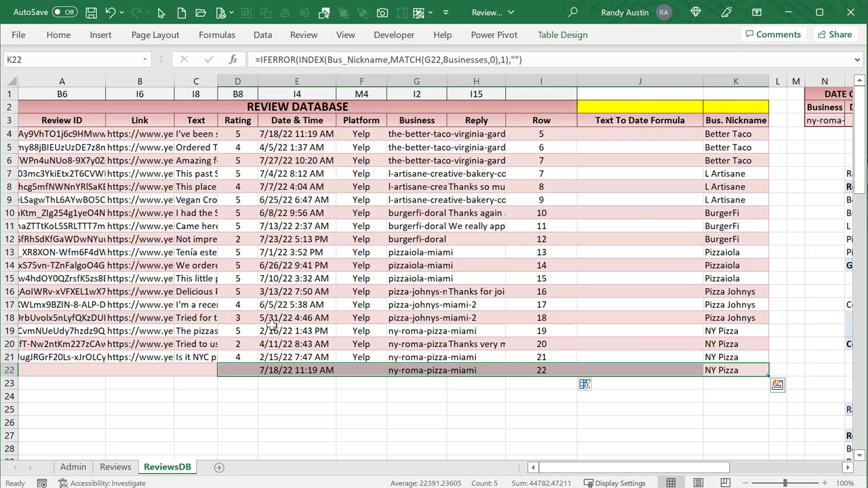
key("Delete")
left_click(696, 418)
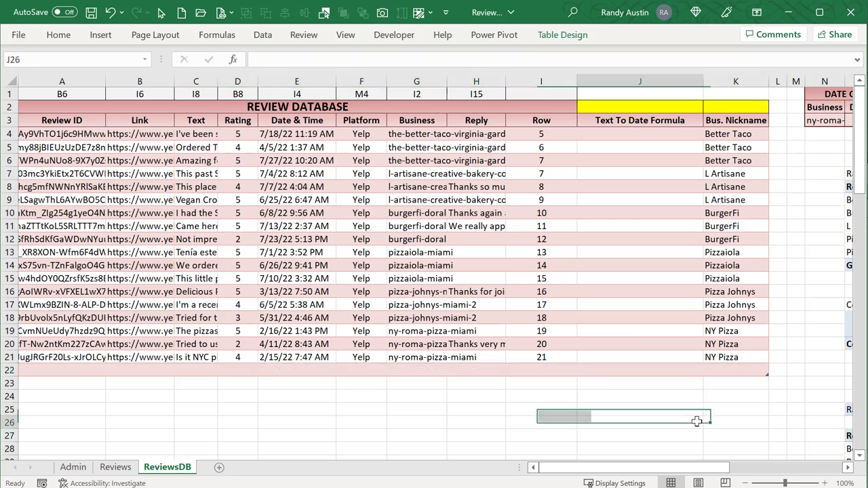
left_click_drag(764, 376, 765, 363)
left_click(677, 304)
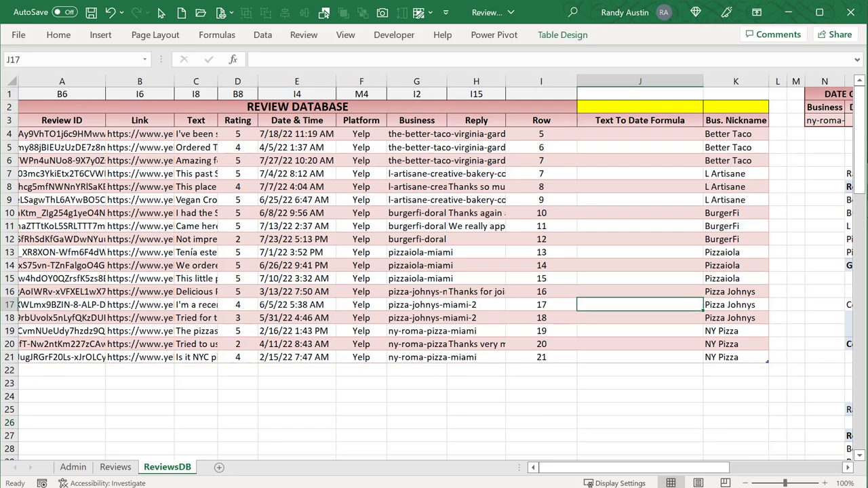
Review the DownloadReviews line that sets WrapText to False for the whole review row
key("alt+F11")
left_click(296, 421)
scroll(307, 423, "down", 1)
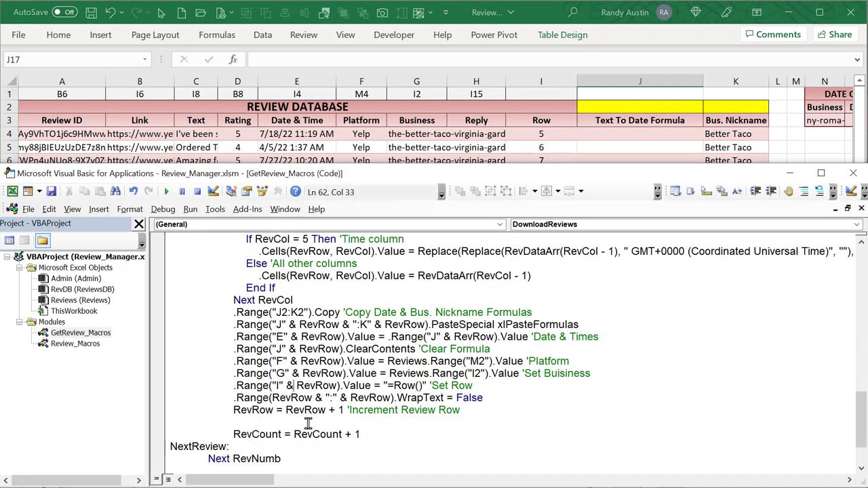
left_click_drag(499, 400, 231, 397)
Try text wrapping on the review text in C11 of ReviewsDB and turn it off again
key("alt+F11")
left_click(410, 134)
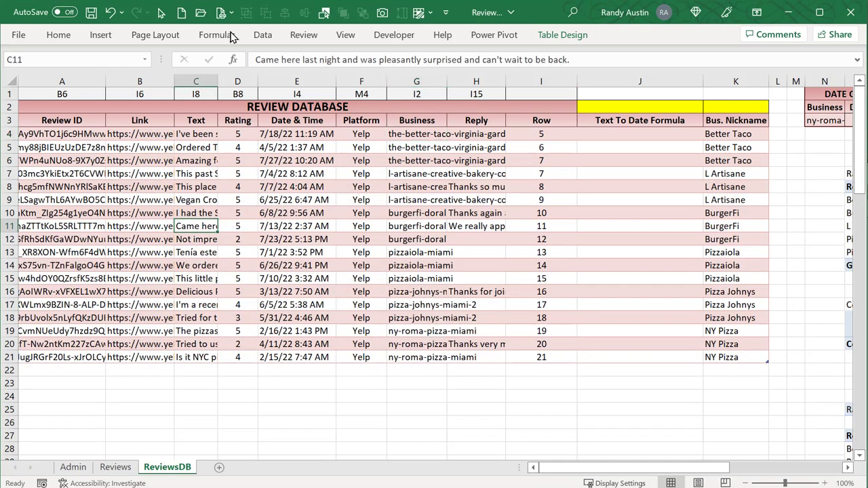
left_click(58, 37)
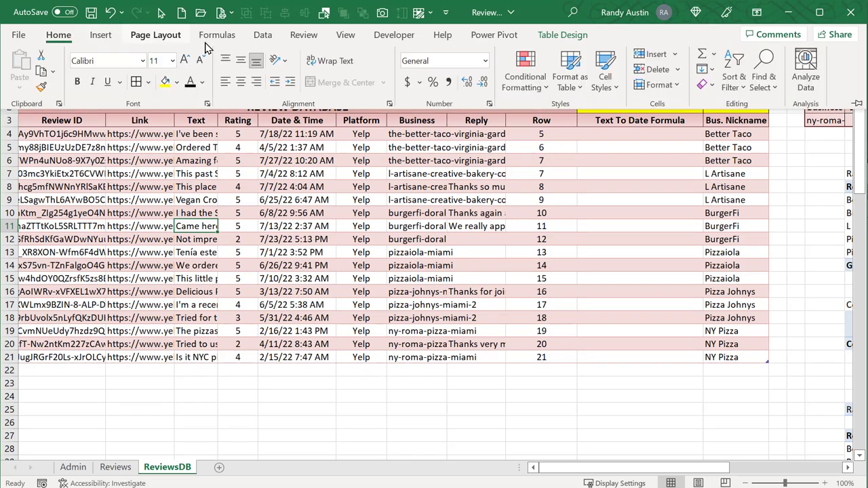
left_click(331, 61)
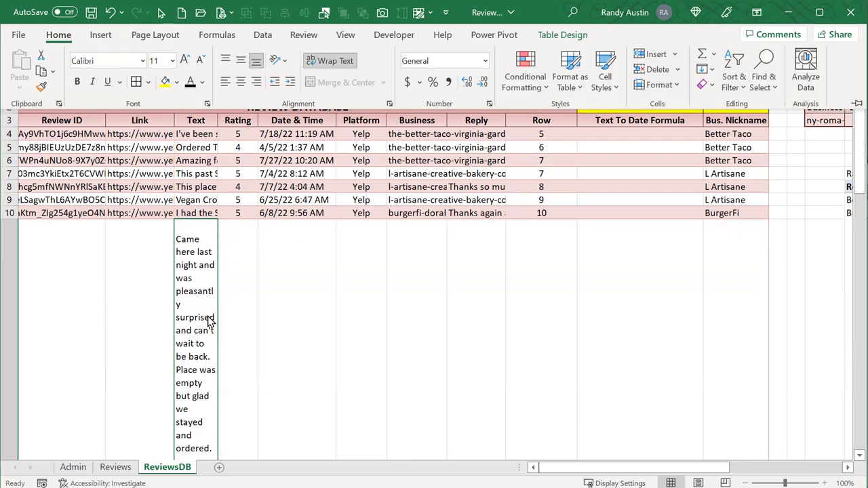
scroll(287, 360, "down", 5)
scroll(287, 359, "up", 4)
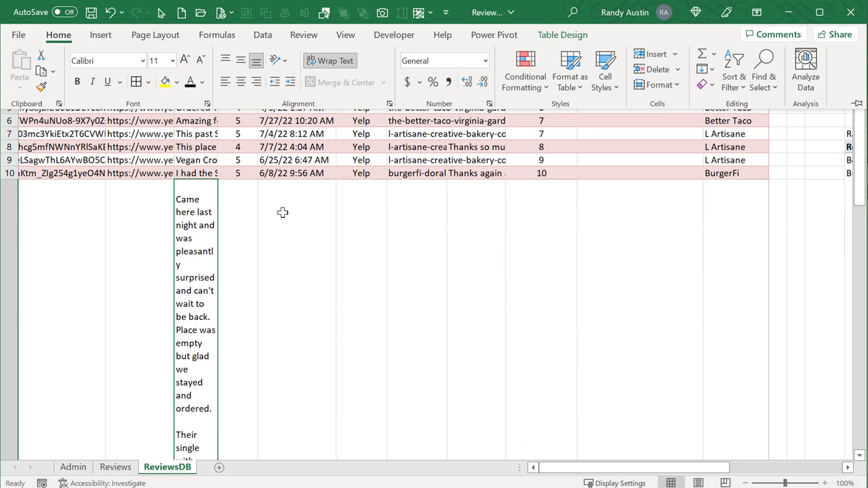
left_click(329, 62)
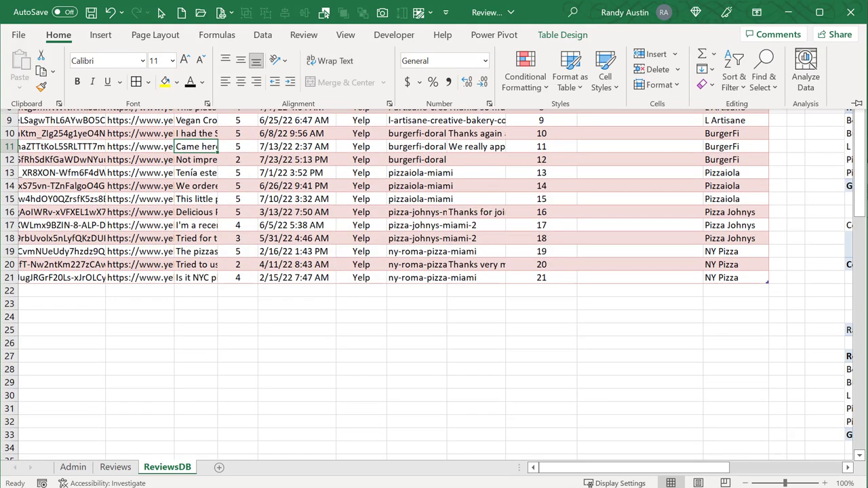
Review the RevRow increment line in DownloadReviews and check the next empty row at A22 of ReviewsDB
key("alt+F11")
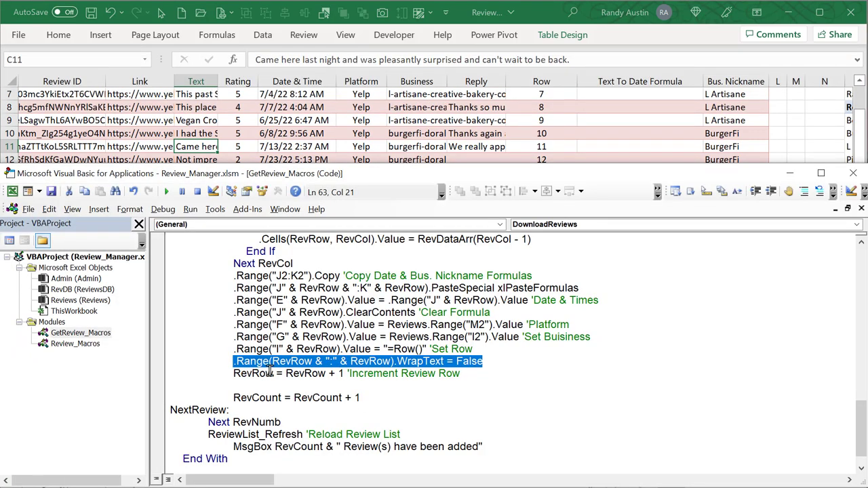
double_click(273, 373)
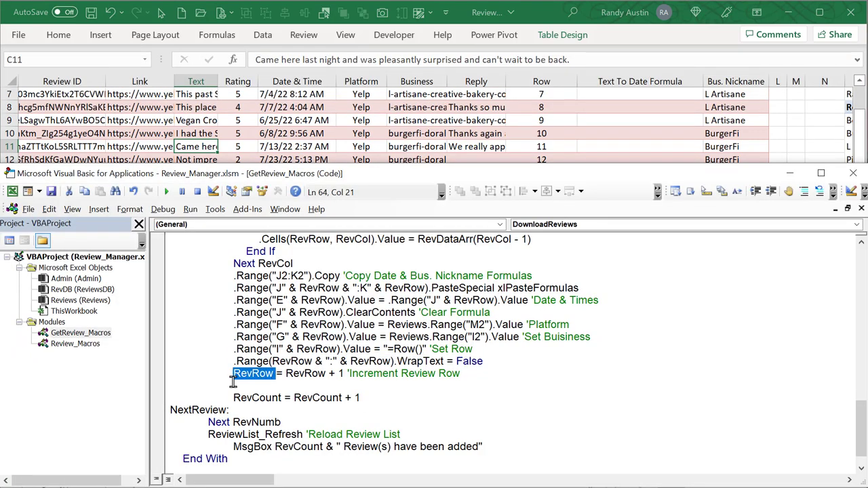
left_click(319, 387)
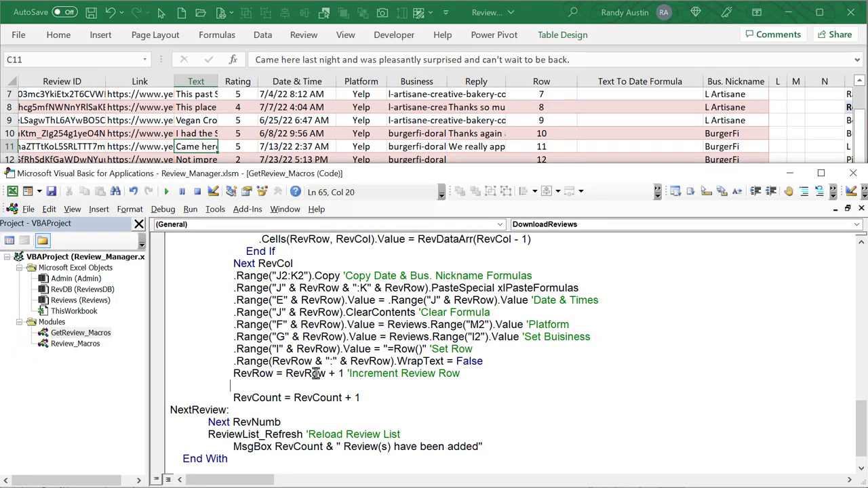
left_click(255, 140)
left_click(57, 288)
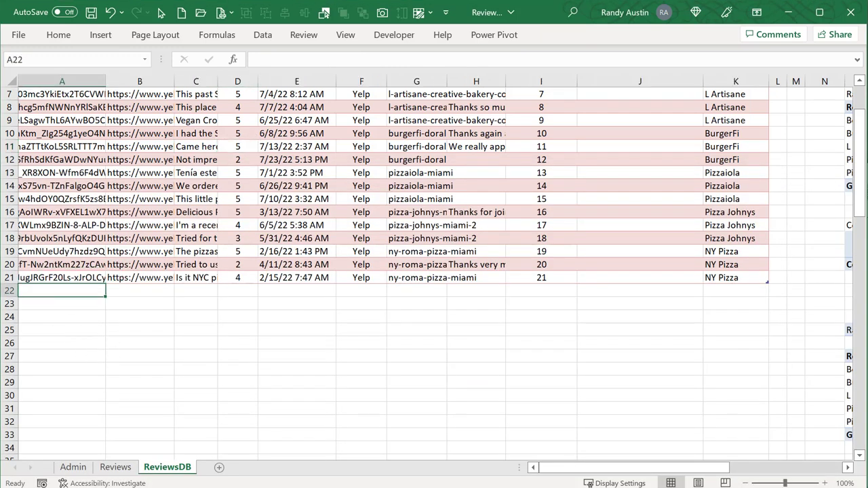
Remove the blank line between the RevRow and RevCount increment lines in DownloadReviews
key("alt+F11")
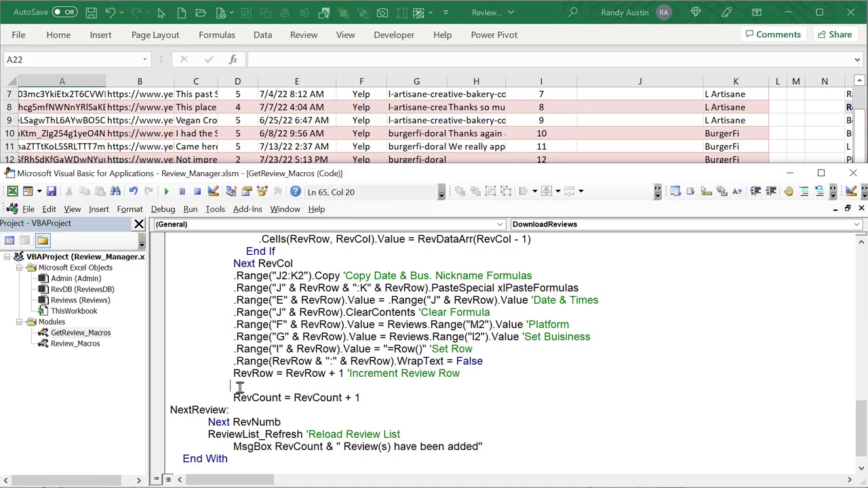
left_click_drag(233, 387, 123, 387)
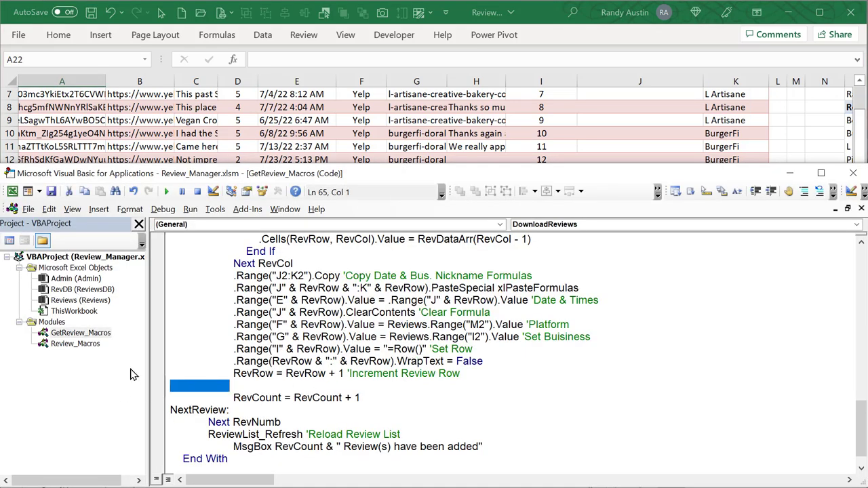
key("BackSpace")
key("BackSpace")
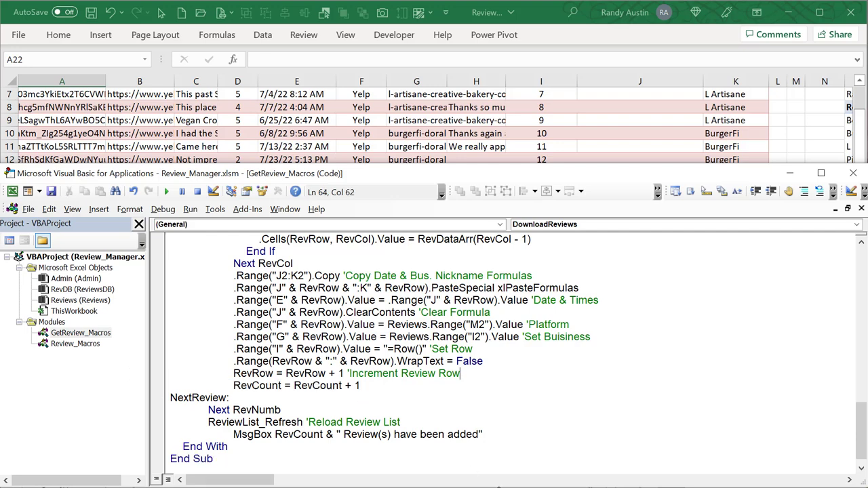
Review the ReviewList_Refresh call and inspect the Select Business cell E2 on the Reviews sheet
left_click_drag(456, 420, 196, 426)
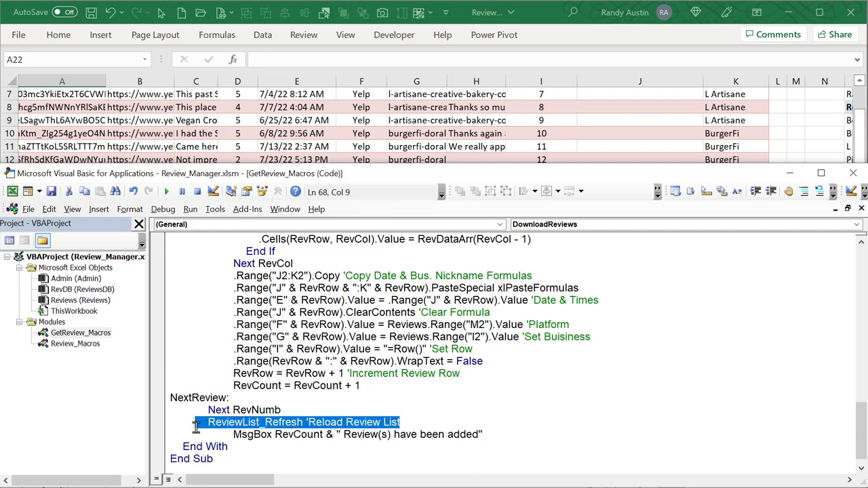
left_click(303, 411)
left_click(145, 103)
left_click(153, 119)
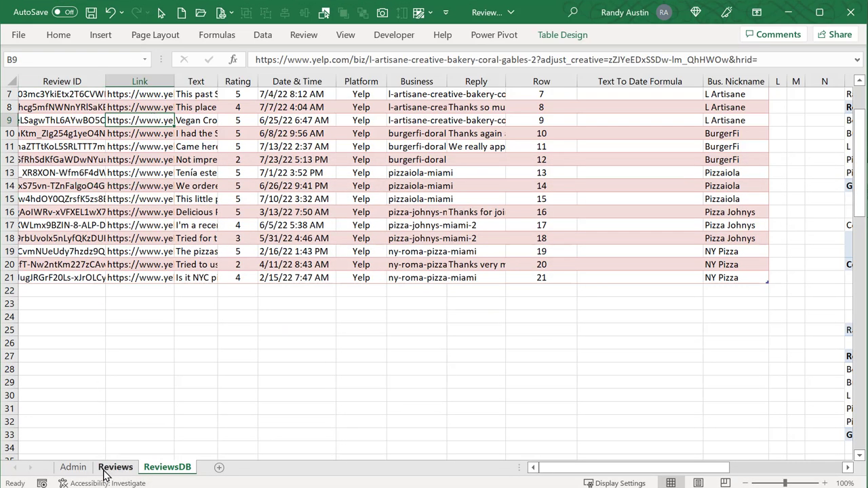
left_click(109, 470)
left_click(119, 130)
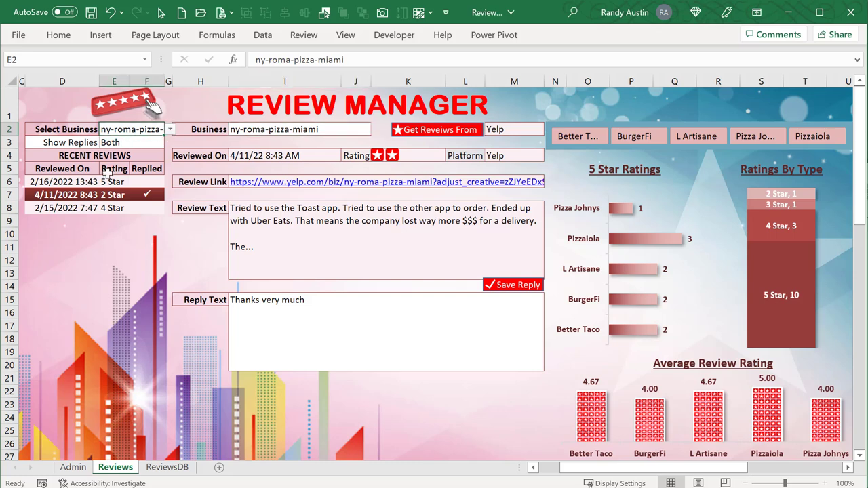
Add a line after Next RevNumb in DownloadReviews that assigns the value of Reviews.Range("E2")
key("alt+F11")
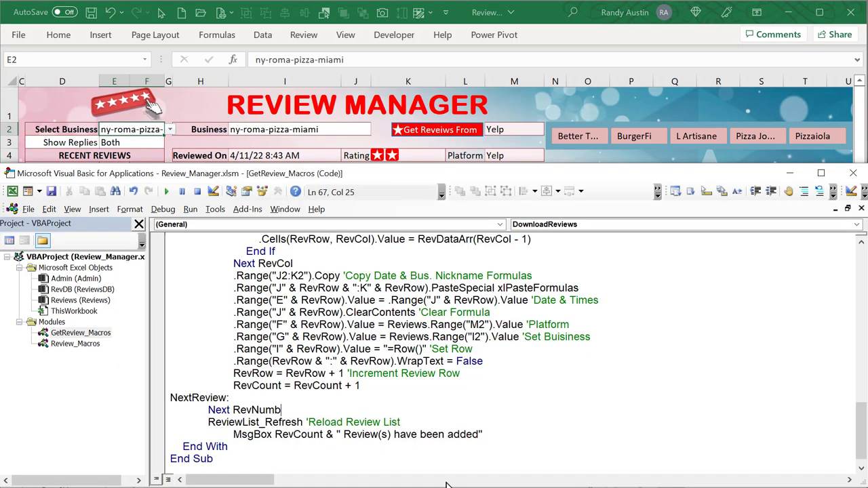
key("Return")
type("Rev")
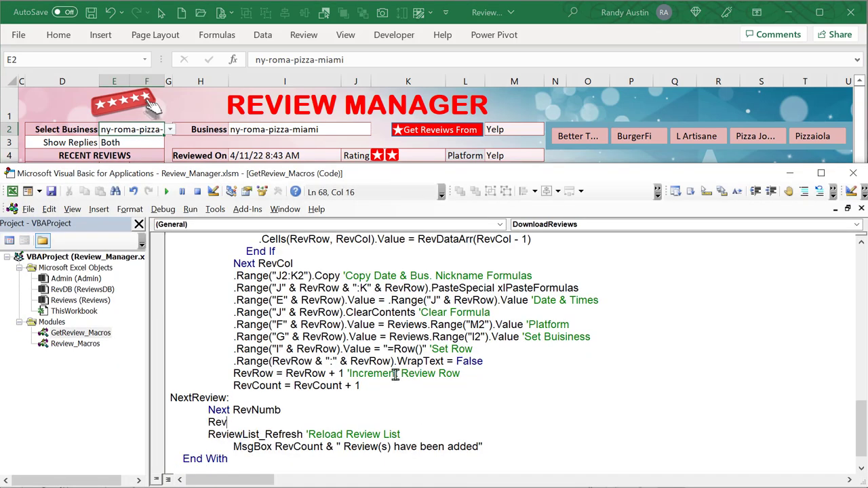
type("iews.Range(")
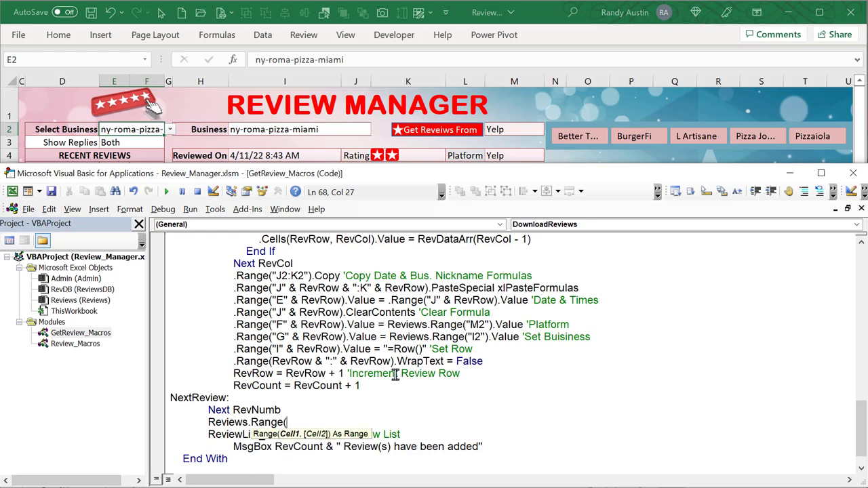
type("\"E3\"\").Value = ")
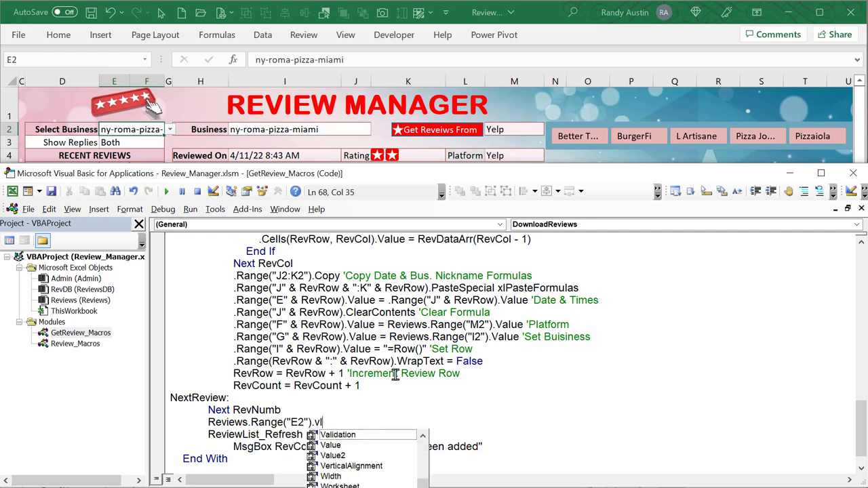
Complete the line before ReviewList_Refresh so cell E2 on Reviews takes its value from Reviews.Range("I2").Value
type("Review")
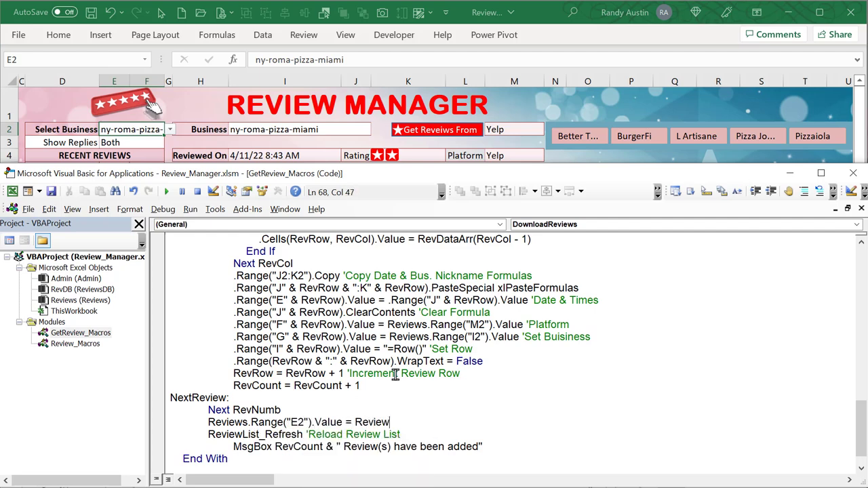
type("s.Range(\"")
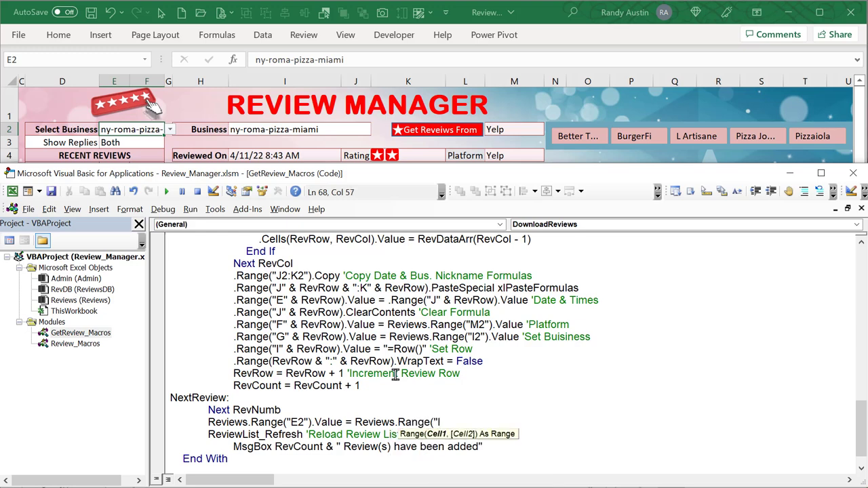
type("I2\").value")
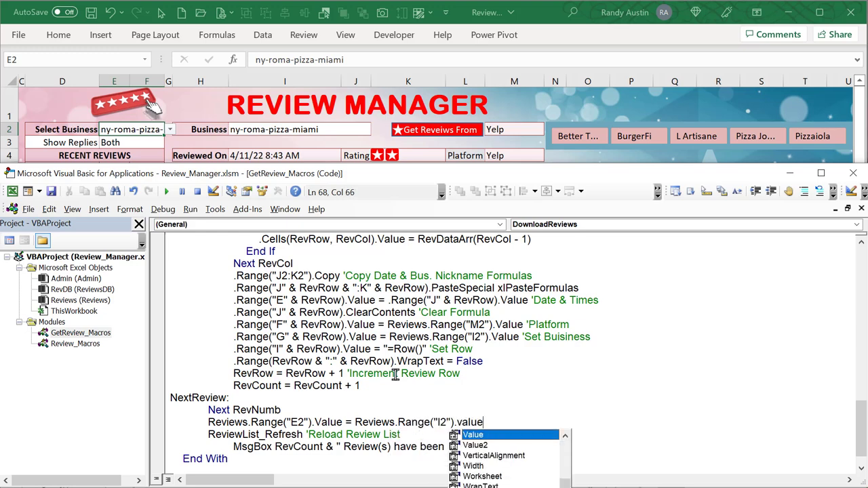
left_click(566, 324)
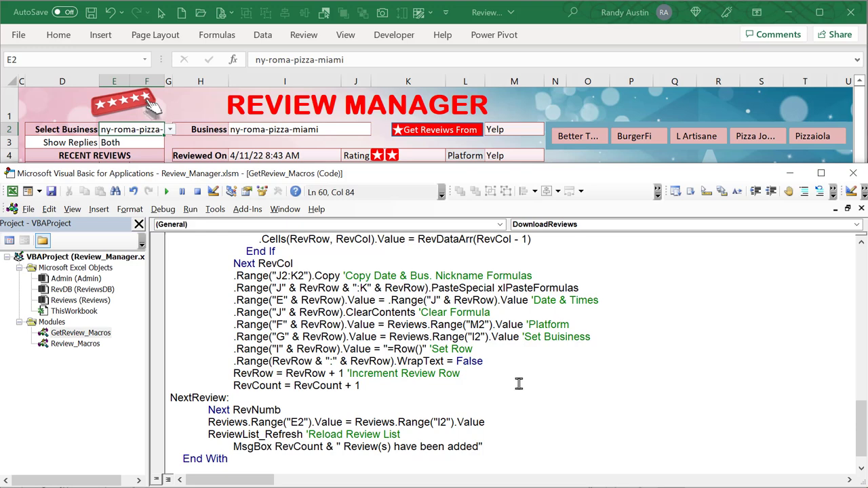
Outdent the MsgBox line to align with ReviewList_Refresh and check where RevCount is incremented and used
scroll(519, 385, "down", 1)
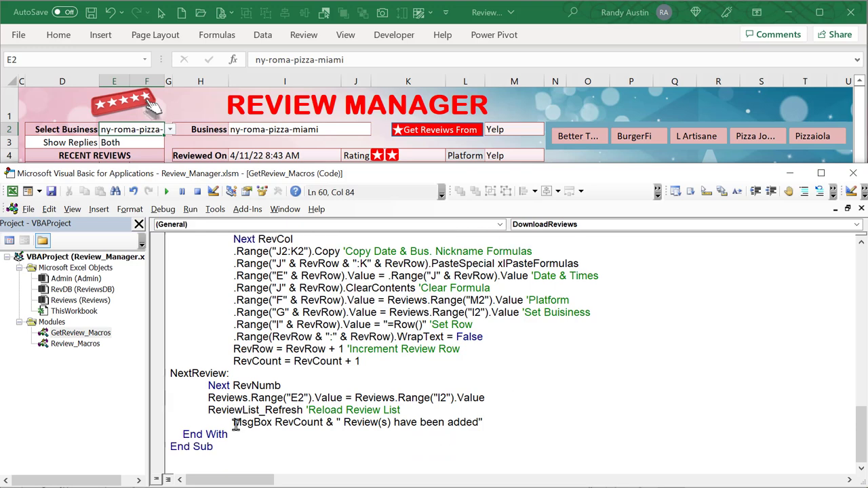
left_click_drag(234, 423, 210, 423)
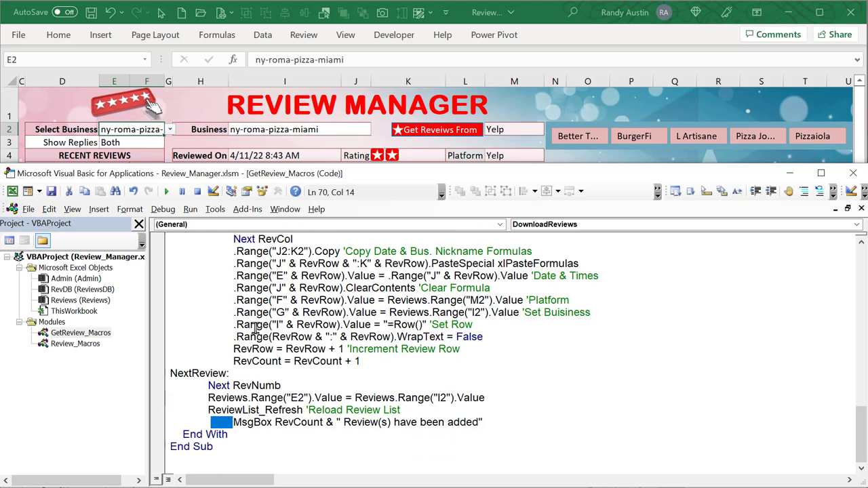
key("BackSpace")
key("BackSpace")
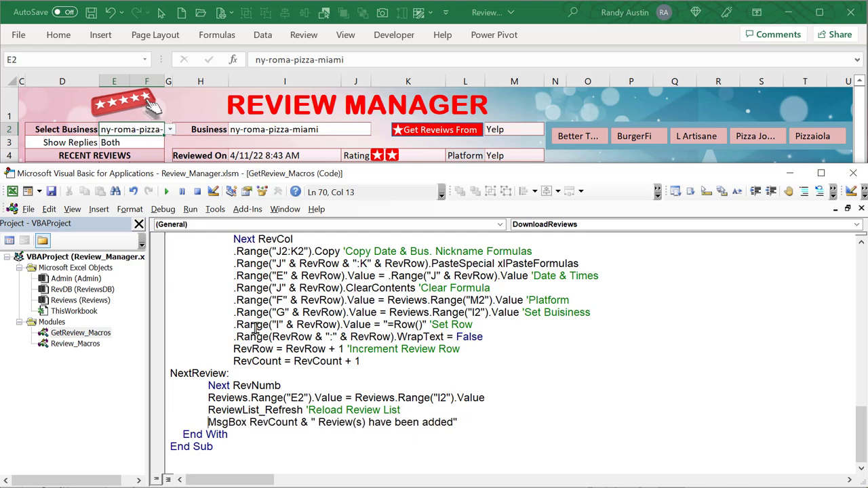
left_click_drag(372, 361, 236, 361)
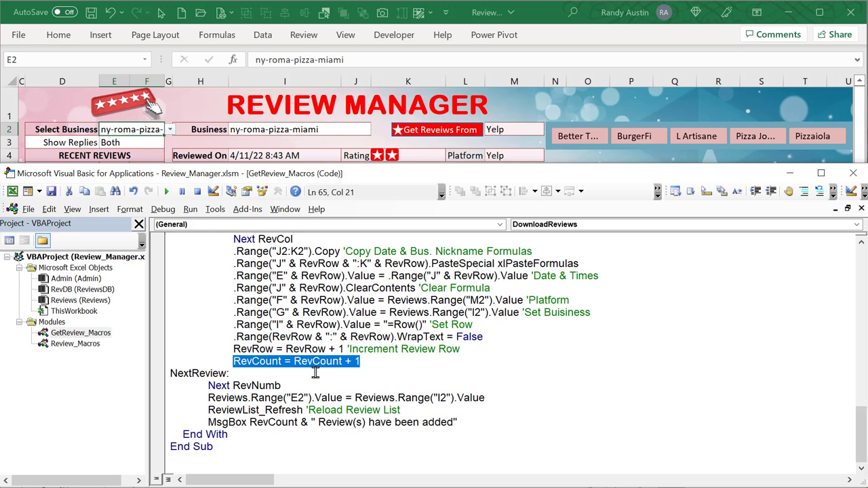
left_click_drag(296, 422, 248, 425)
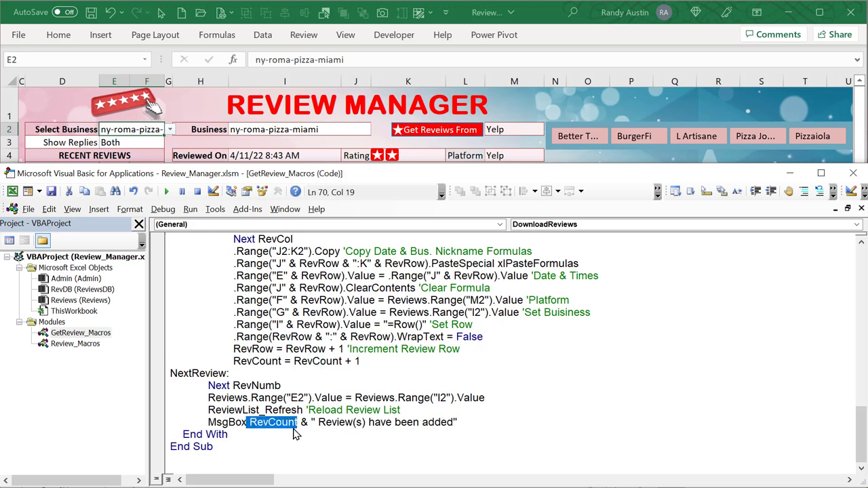
scroll(461, 429, "up", 4)
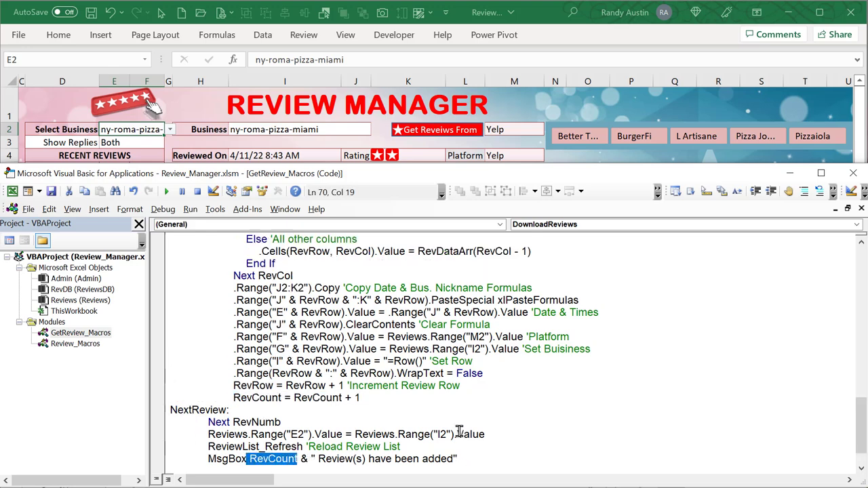
Switch from the VBA editor to the Reviews worksheet in Excel and save the workbook
left_click(202, 111)
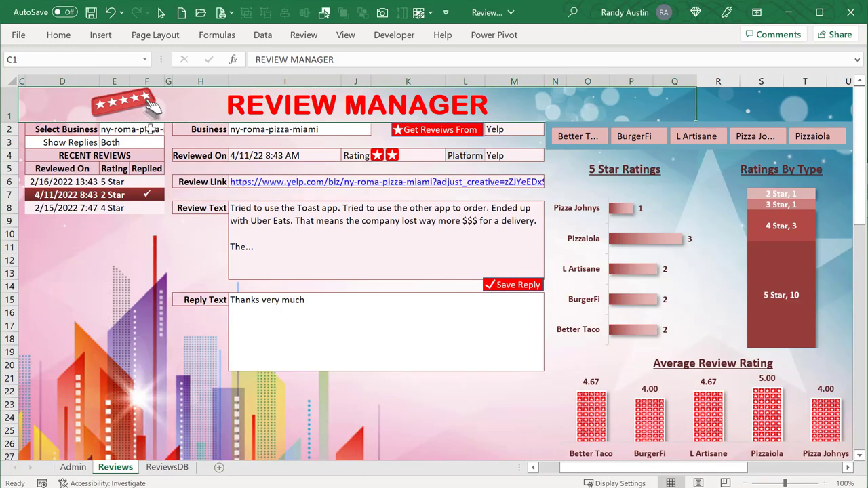
left_click(90, 12)
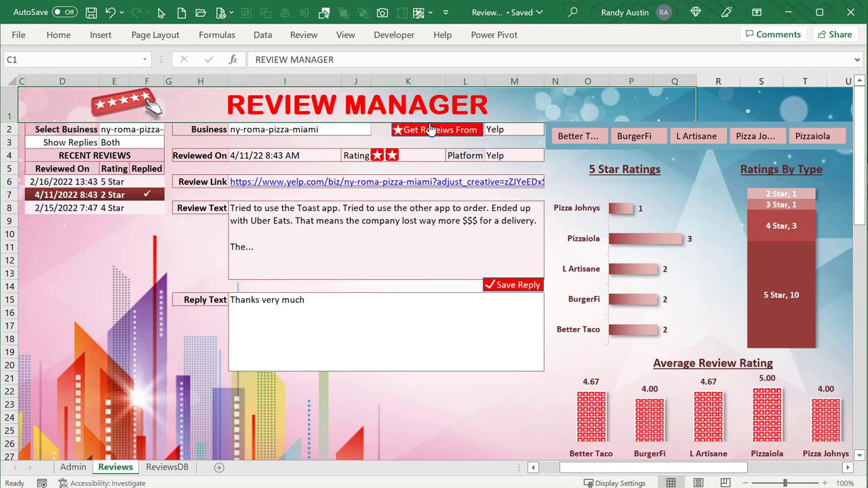
View the details of each recent review listed for ny-roma-pizza-miami and check the selected business
left_click(80, 181)
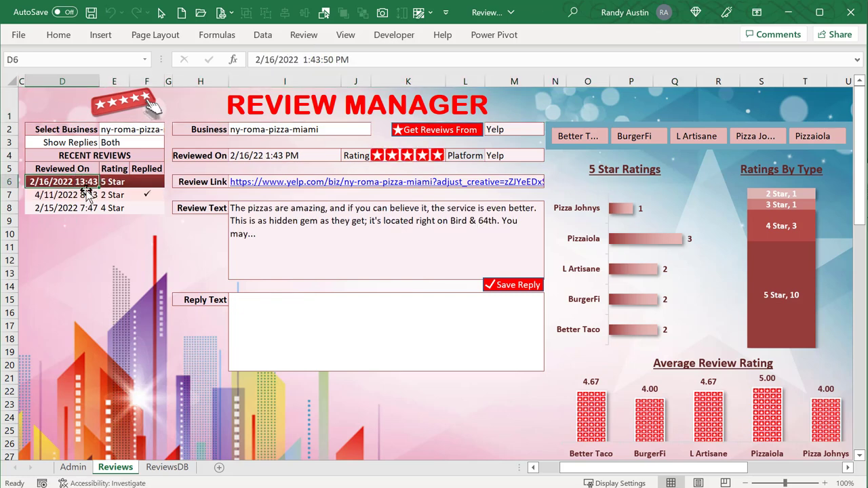
left_click(85, 195)
left_click(119, 209)
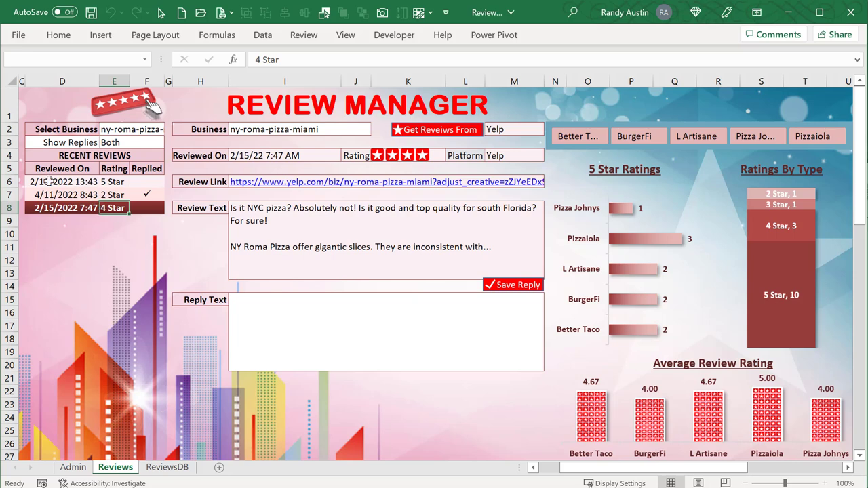
left_click_drag(50, 182, 108, 208)
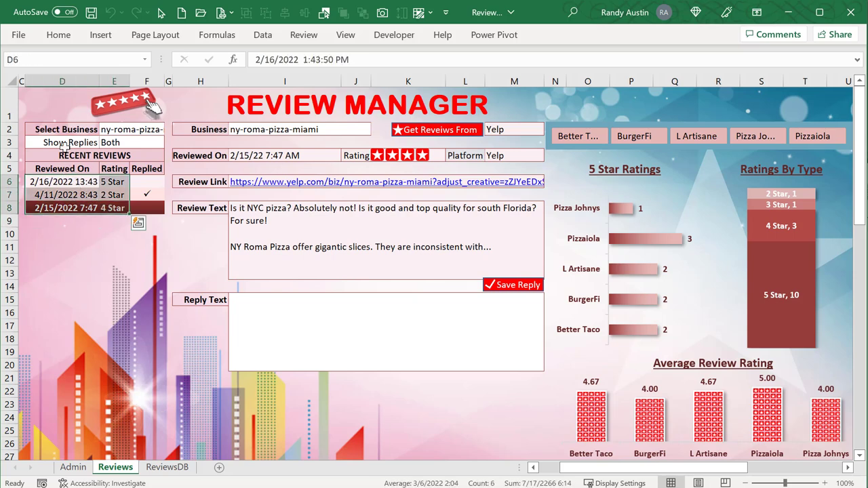
left_click(124, 132)
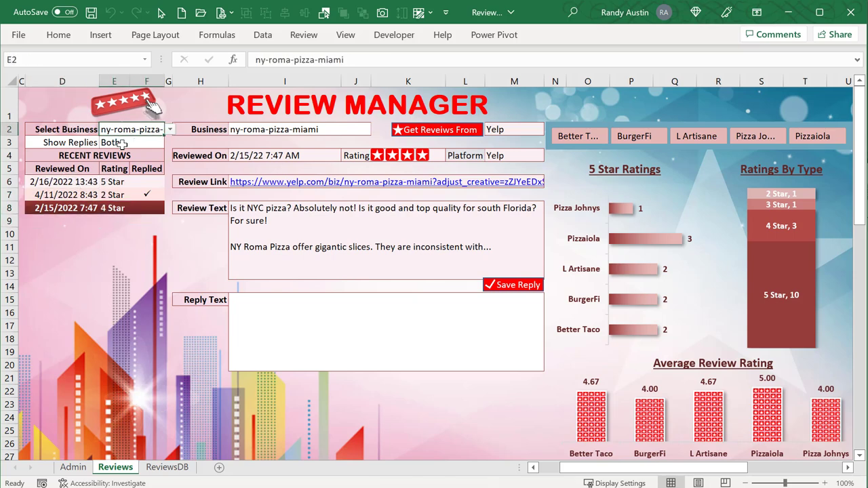
Examine the filter types available in cell D3 and keep Show Replies selected
left_click(49, 143)
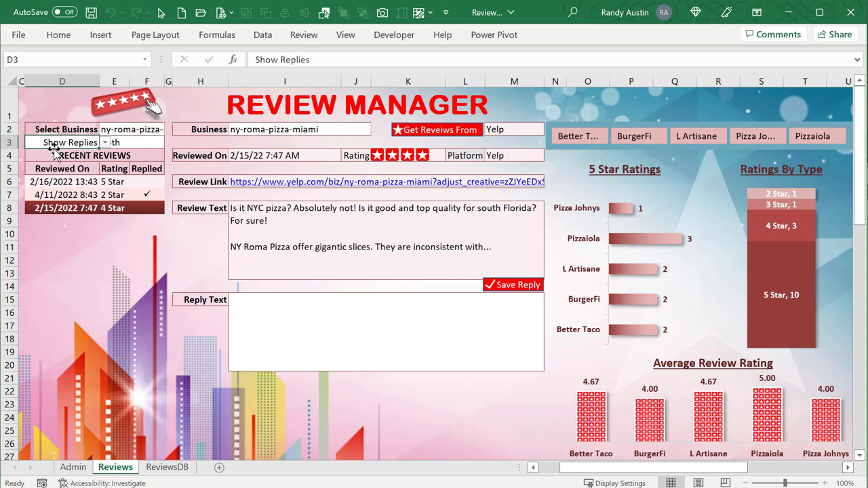
left_click(106, 143)
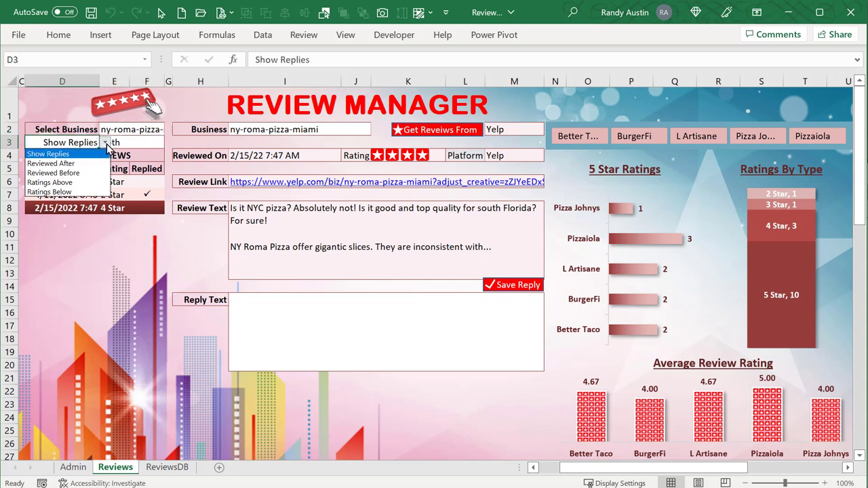
left_click(97, 147)
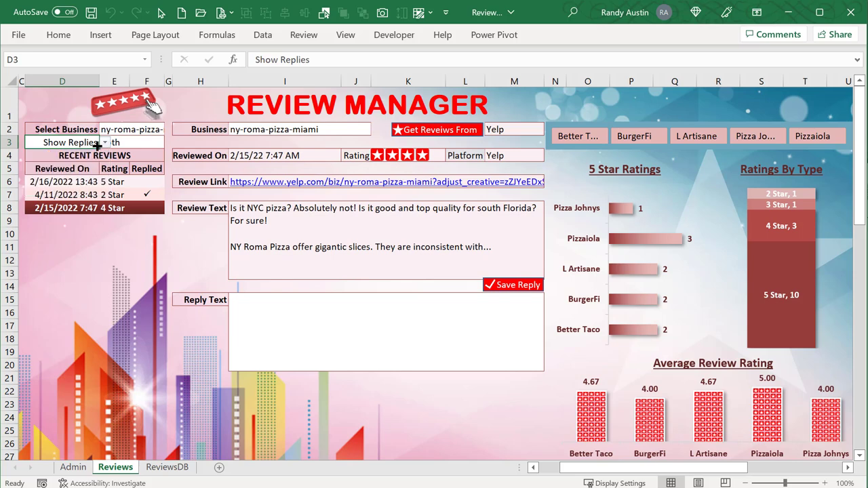
left_click(103, 143)
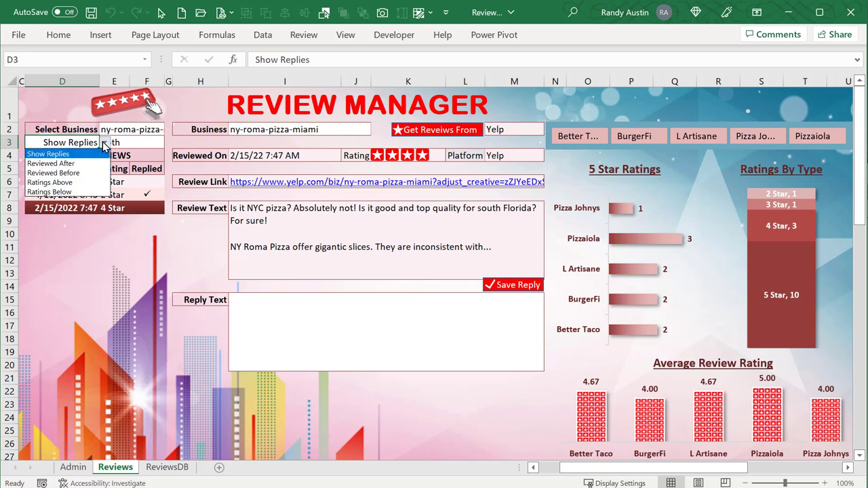
left_click(81, 154)
Set the Show Replies filter in cell E3 to Not Replied
left_click(125, 145)
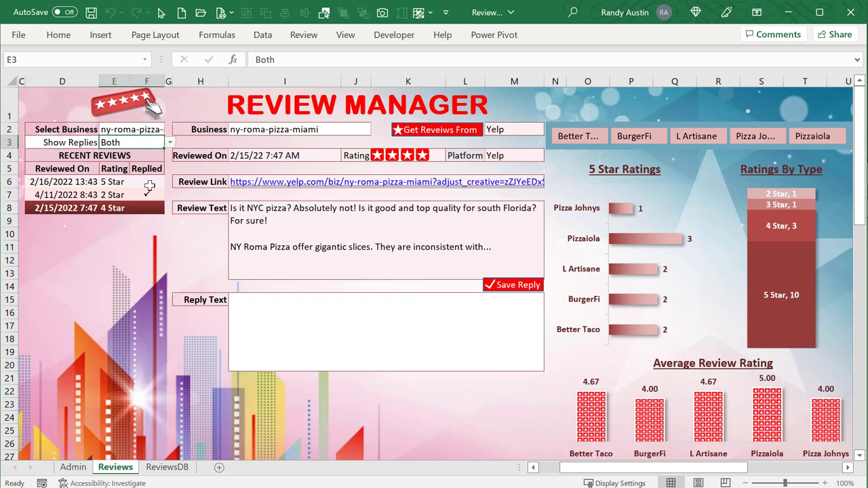
left_click(58, 142)
left_click(122, 144)
left_click(81, 144)
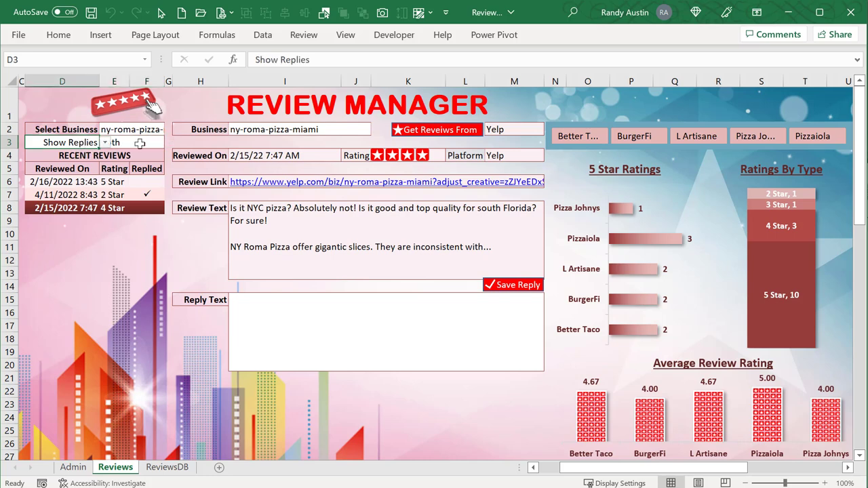
left_click(142, 143)
left_click(170, 147)
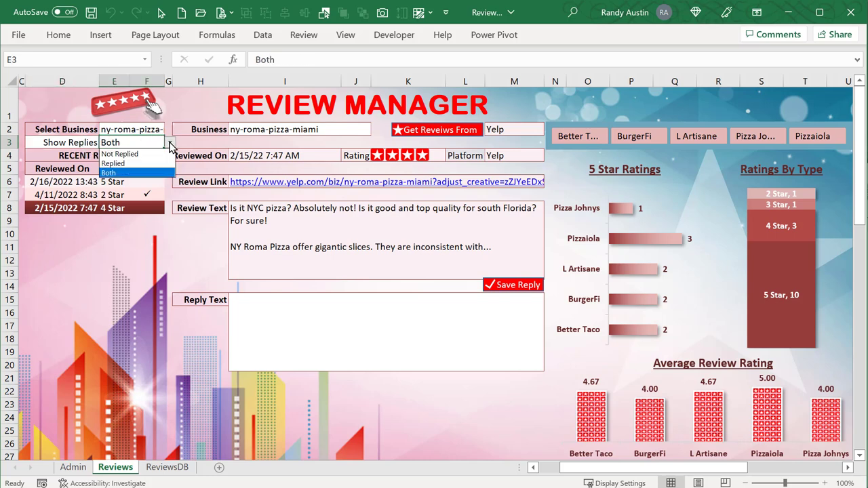
left_click(147, 155)
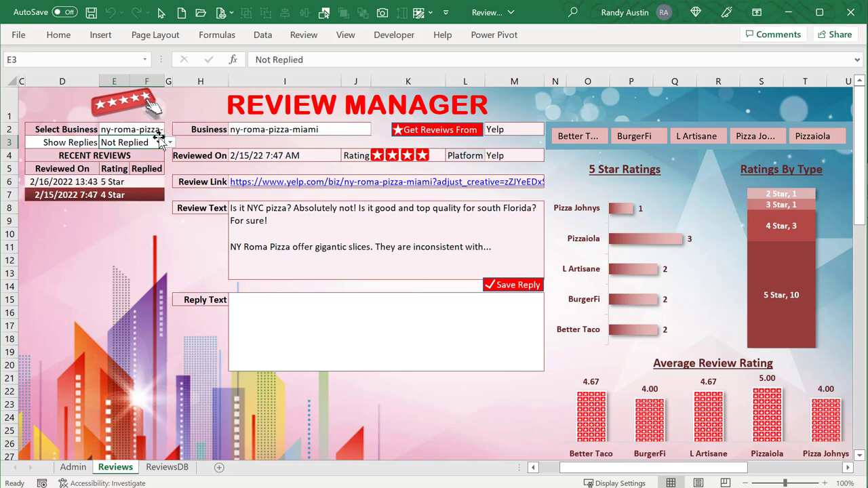
Set the Show Replies filter to Replied and load the remaining 2 Star review
left_click(169, 146)
left_click(122, 164)
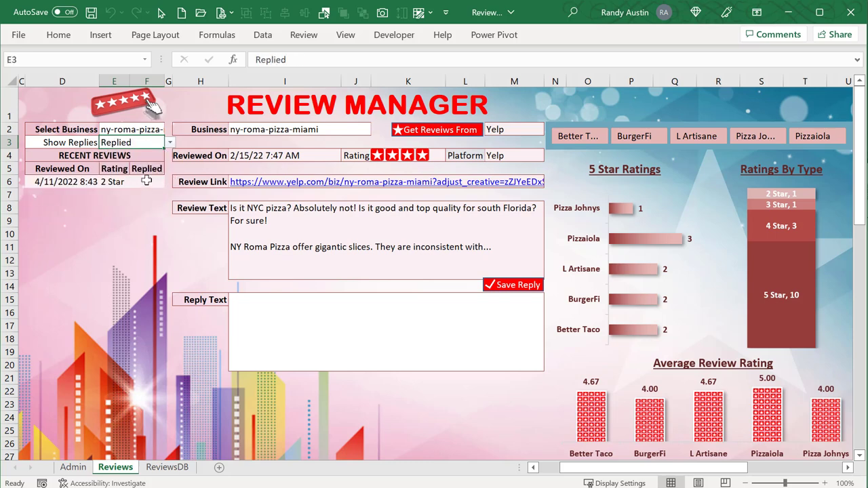
left_click(105, 183)
Change the filter type in cell D3 to Ratings Above and look through its star rating options
left_click(84, 141)
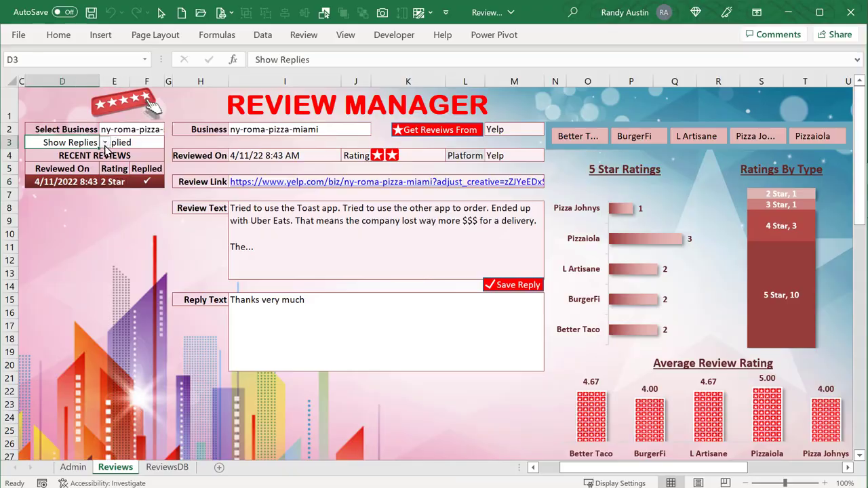
left_click(135, 144)
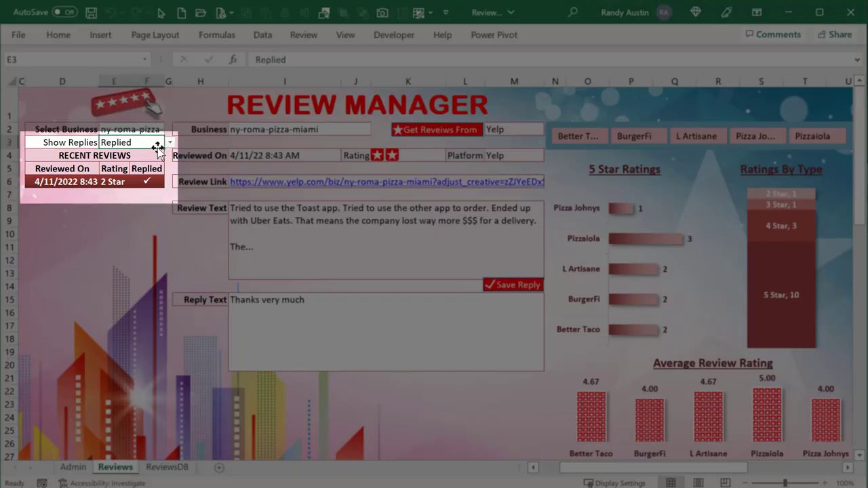
left_click(95, 143)
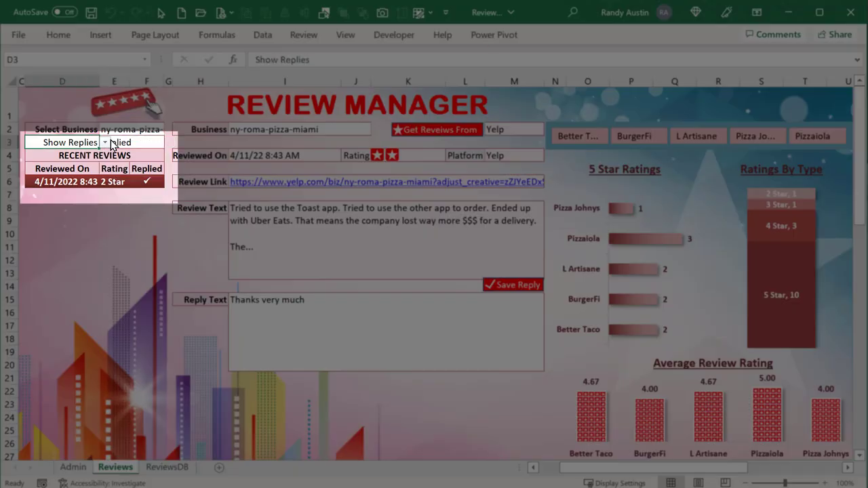
left_click(109, 143)
left_click(96, 183)
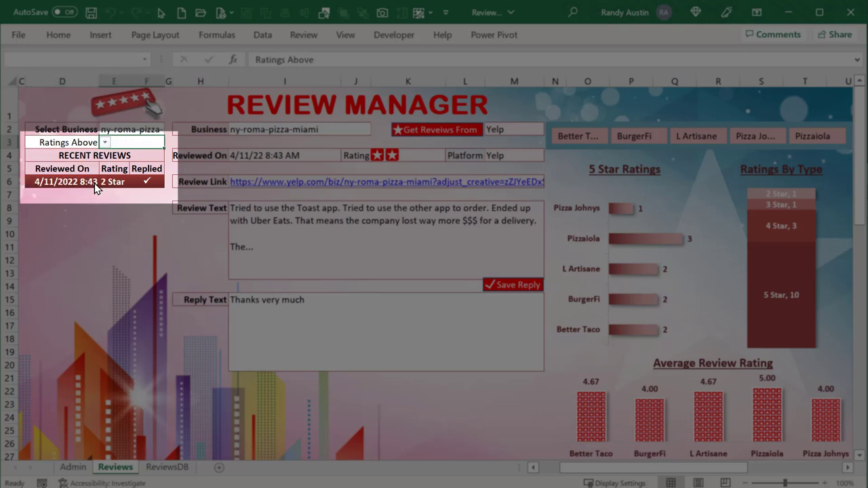
left_click(170, 145)
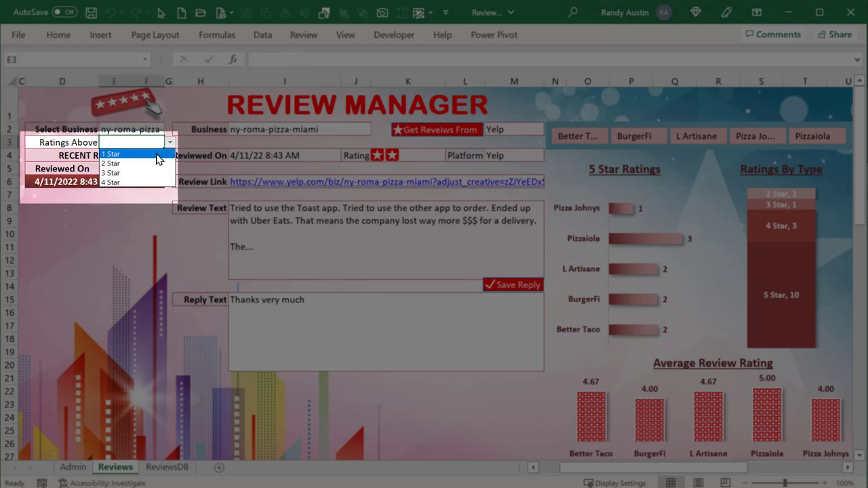
left_click(125, 140)
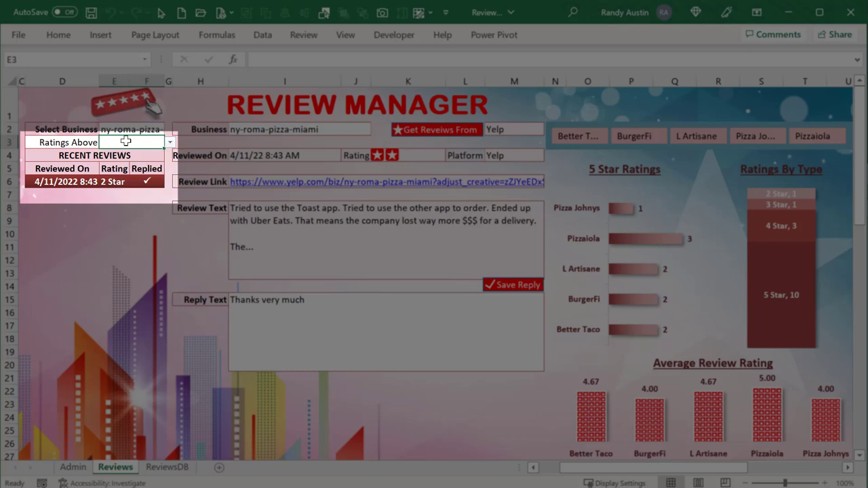
Change the filter type in cell D3 to Ratings Below and set the rating in cell E3 to 4 Star
left_click(83, 141)
left_click(105, 144)
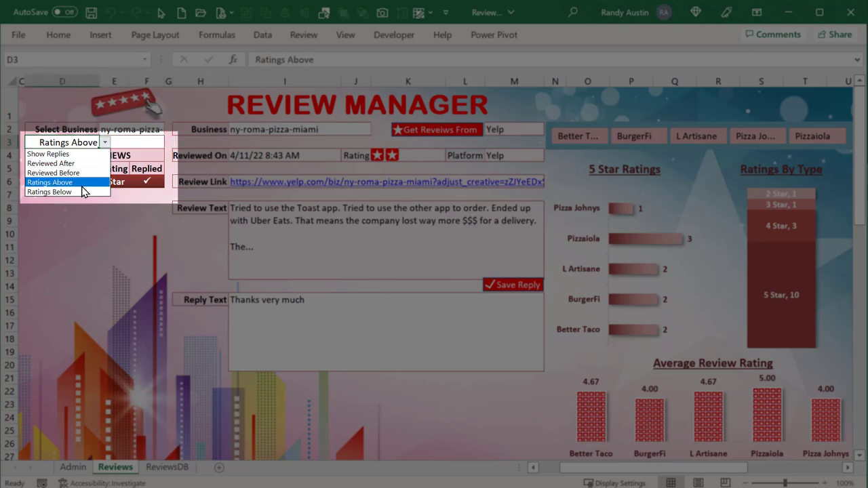
left_click(83, 192)
left_click(151, 142)
left_click(170, 144)
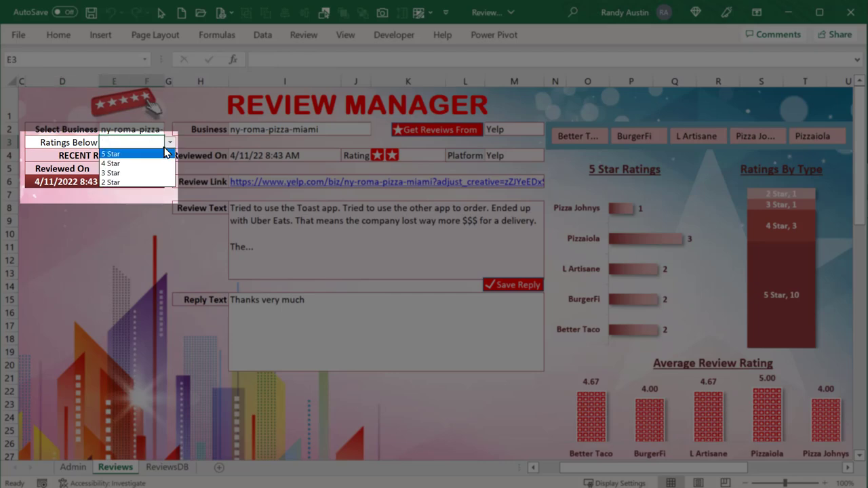
left_click(124, 154)
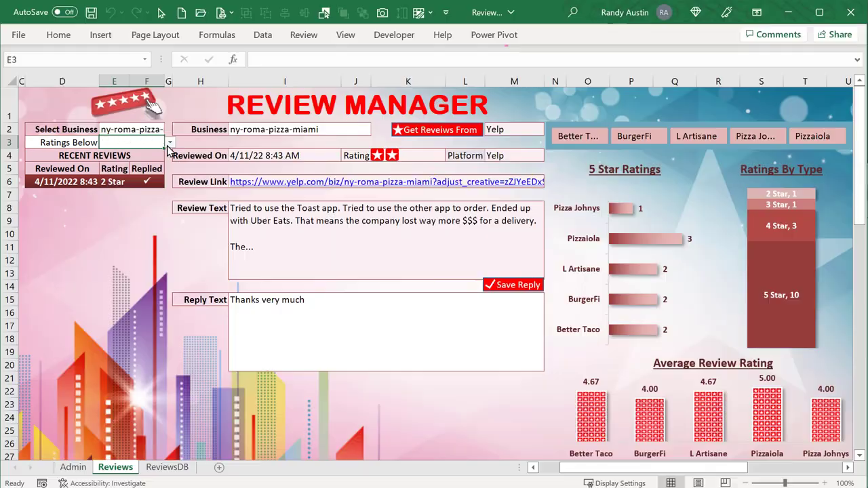
left_click(170, 142)
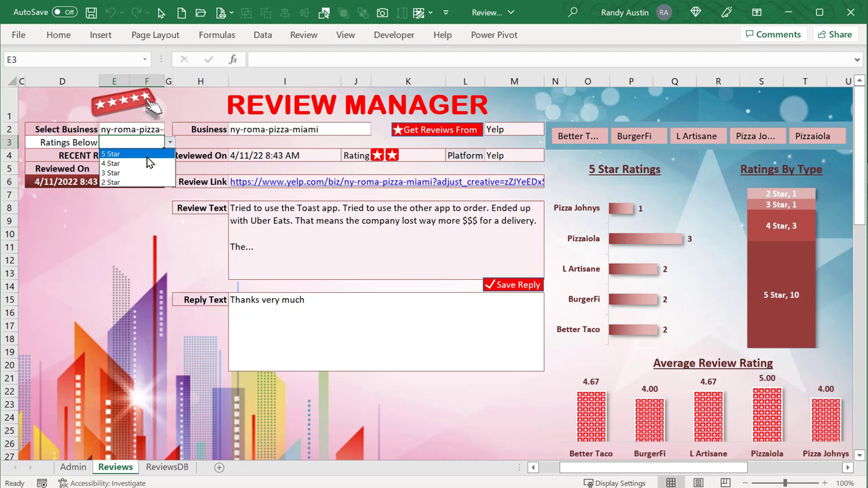
left_click(143, 165)
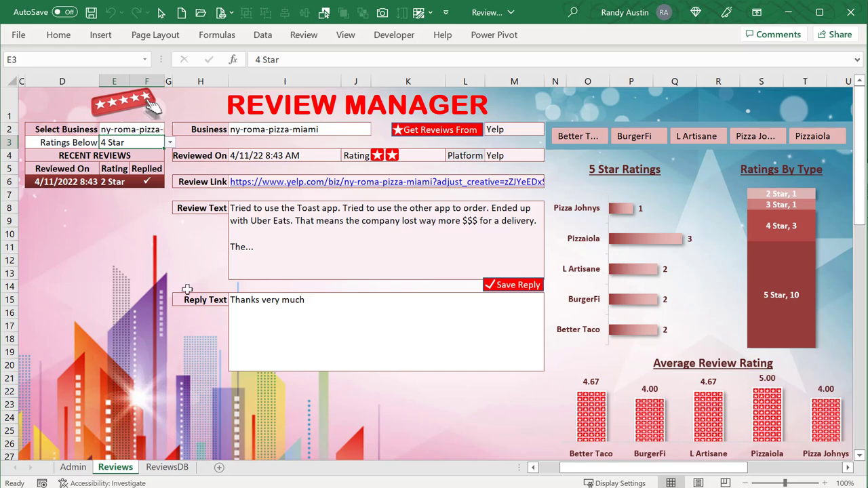
Widen columns R and S on the ReviewsDB sheet so the Reply Criteria entries are readable
left_click(171, 470)
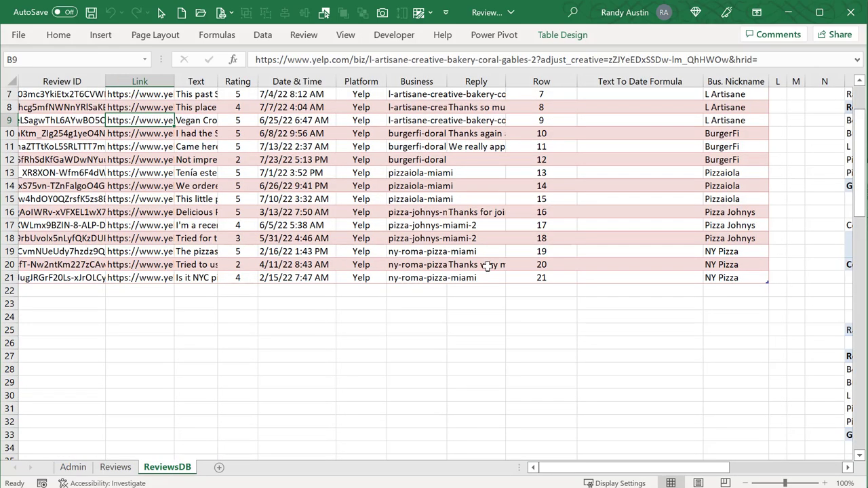
scroll(488, 266, "up", 2)
left_click_drag(657, 466, 725, 467)
left_click_drag(461, 95, 521, 120)
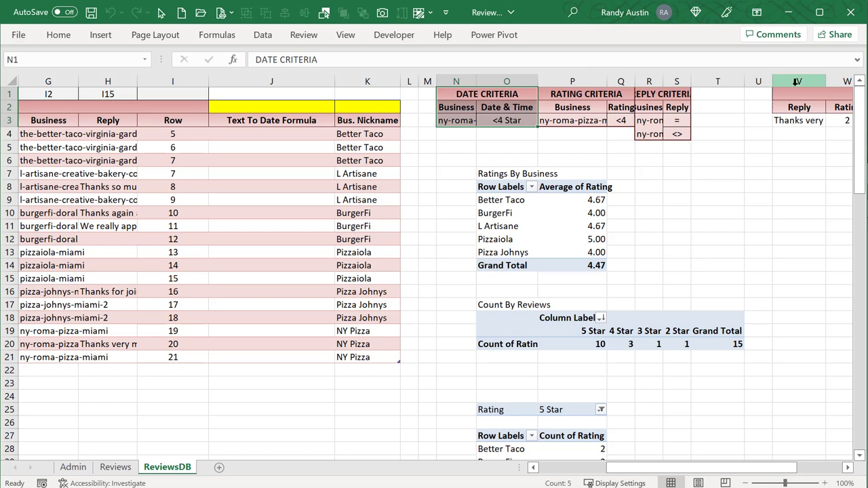
left_click_drag(663, 81, 755, 80)
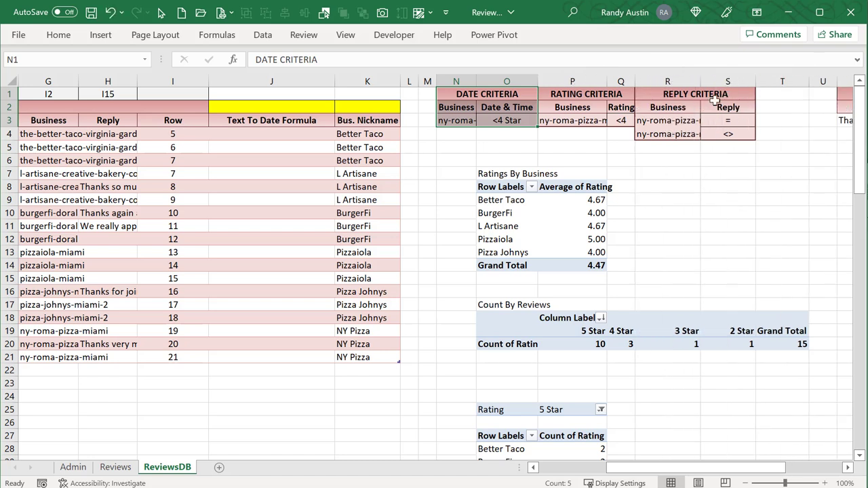
Examine the Reply, Rating and Date Criteria ranges above the pivot tables on the ReviewsDB sheet
left_click_drag(650, 91, 711, 133)
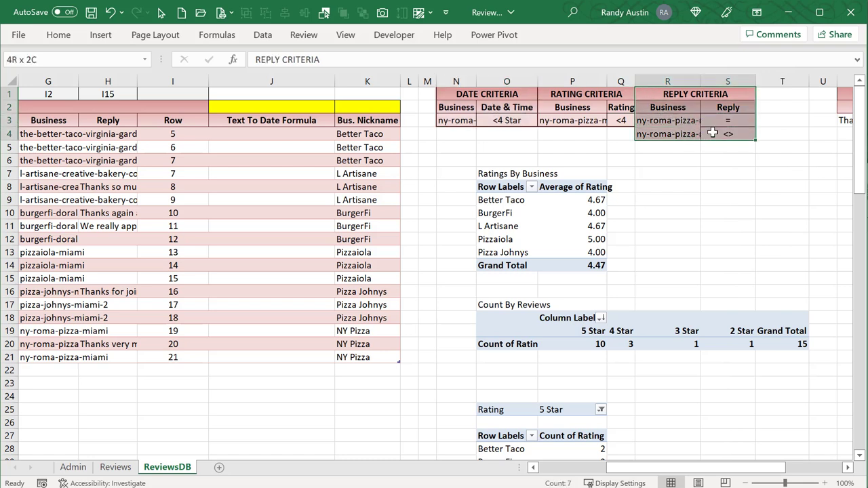
left_click_drag(573, 93, 610, 121)
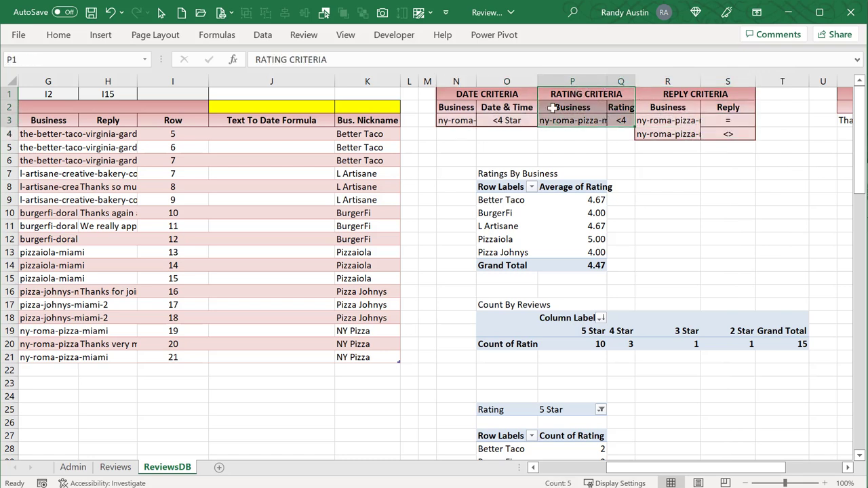
left_click_drag(451, 94, 513, 118)
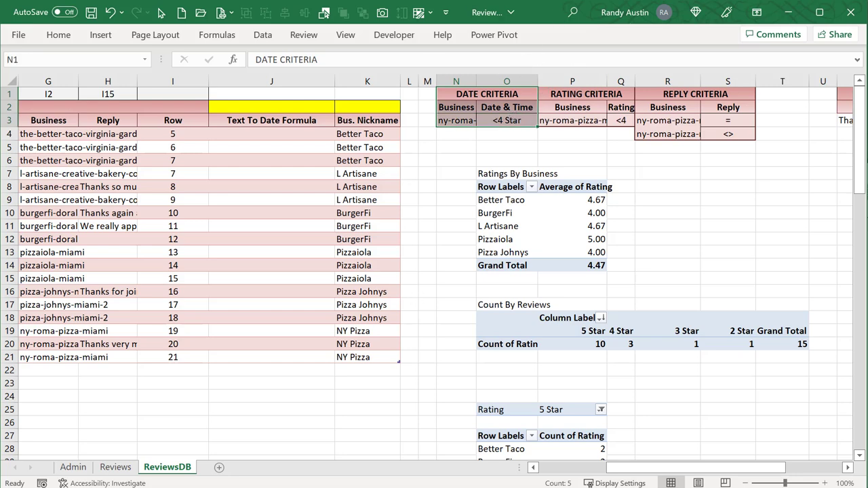
Return to the Reviews sheet and check the filter type options in D3 and the chosen rating in E3
left_click(115, 467)
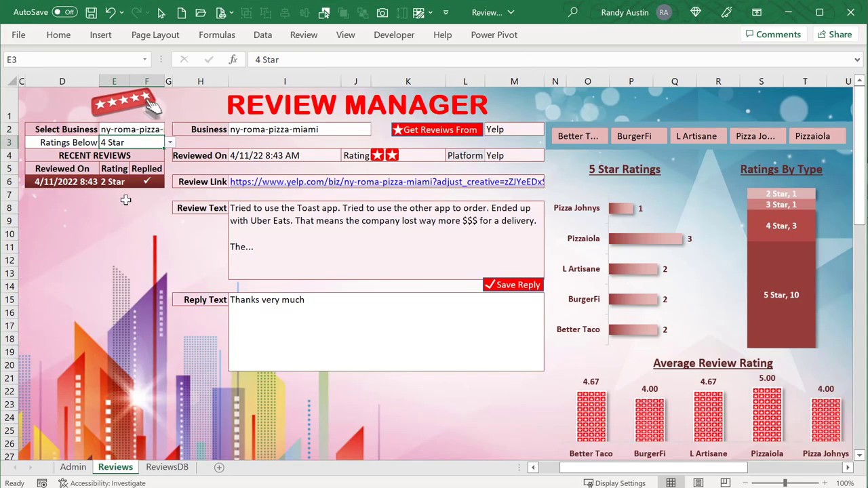
left_click(88, 139)
left_click(104, 143)
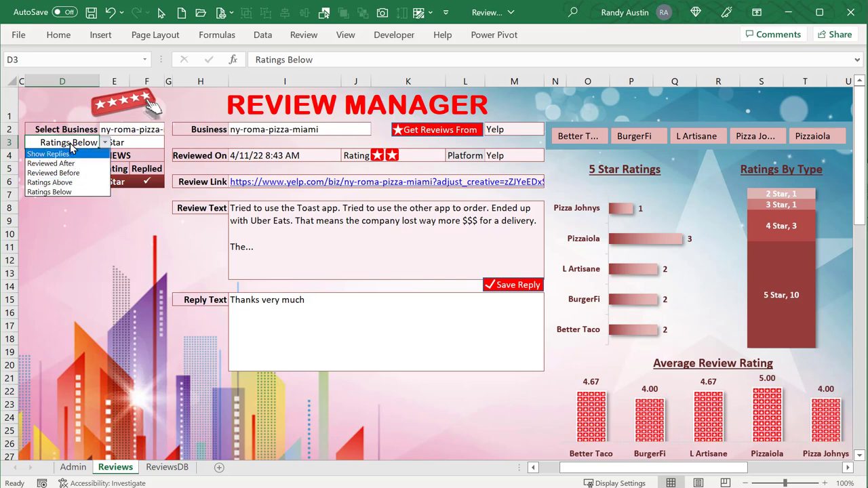
left_click(70, 143)
left_click(118, 142)
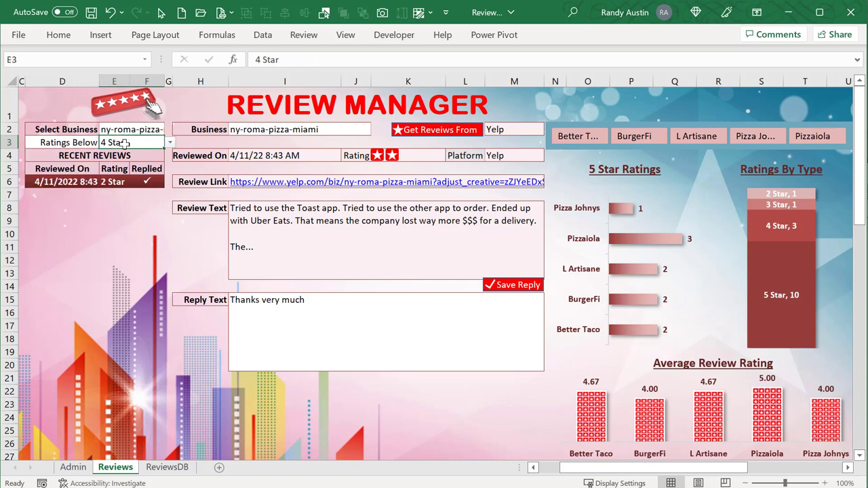
Examine the filter option table in AA3:AC7 on the Reviews sheet, covering Show Replies, Ratings Above and Ratings Below
left_click(73, 468)
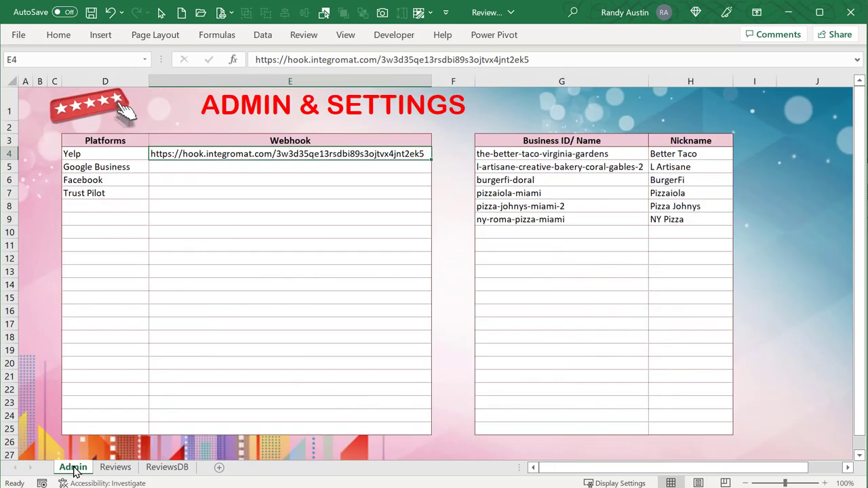
left_click_drag(575, 468, 641, 471)
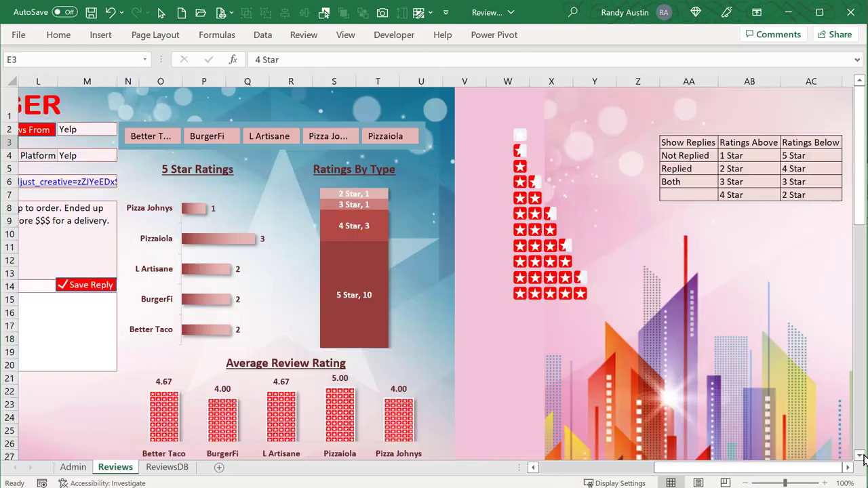
scroll(677, 271, "right", 2)
left_click(590, 141)
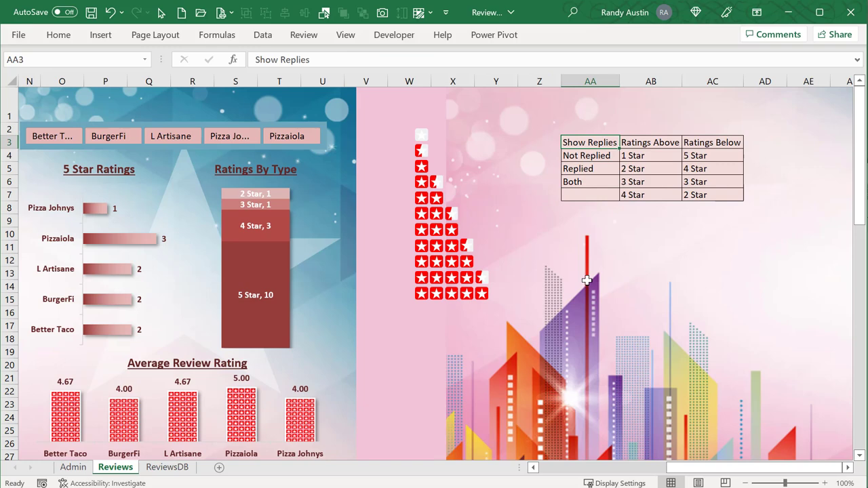
left_click_drag(579, 155, 590, 181)
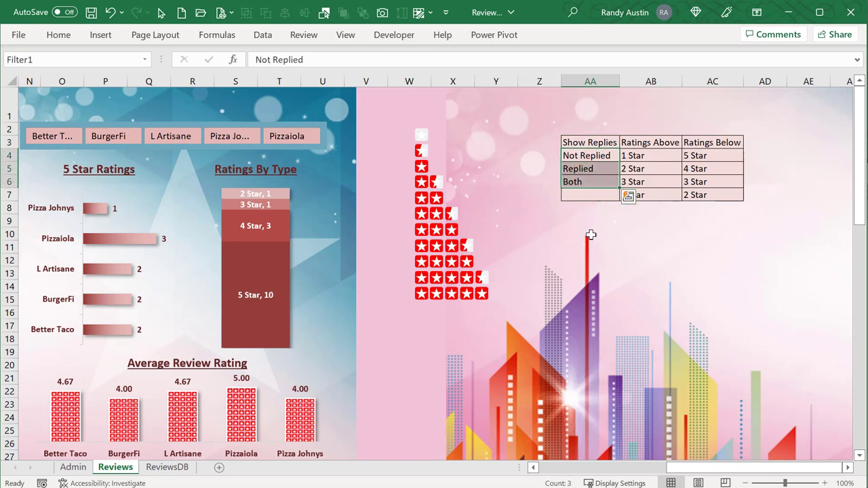
left_click(651, 141)
left_click_drag(649, 170, 649, 154)
left_click_drag(718, 143, 713, 190)
left_click_drag(610, 142, 720, 139)
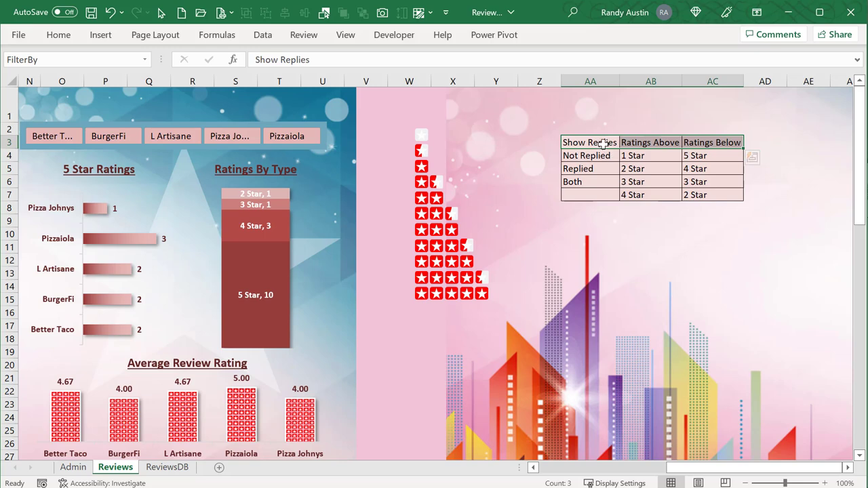
Check the range name of the header cells AA3:AC3 and the option lists under Show Replies and Ratings Above
left_click_drag(606, 142, 708, 143)
left_click(70, 59)
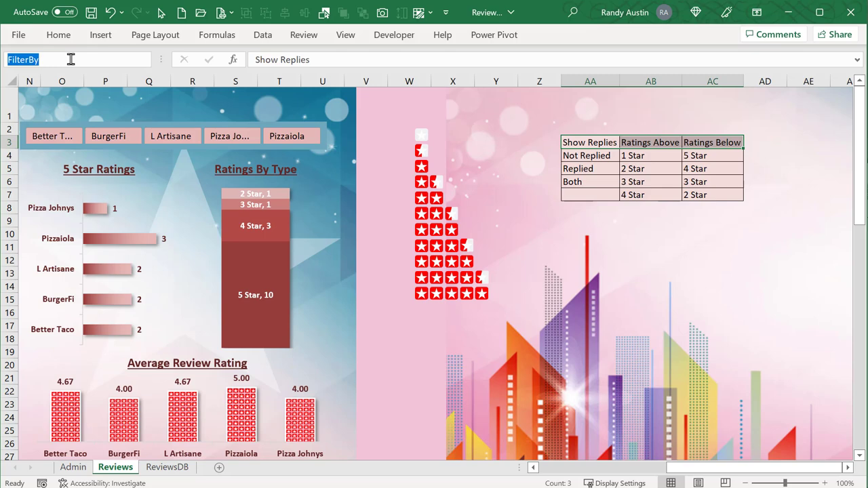
left_click(553, 129)
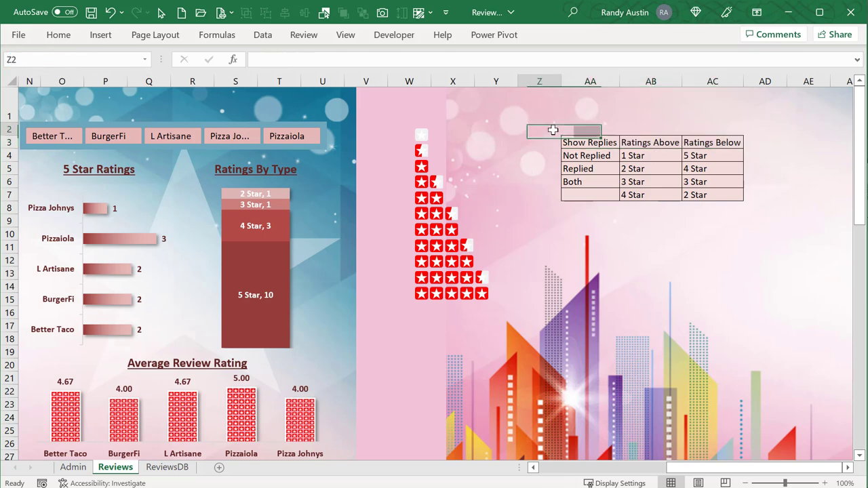
left_click_drag(601, 158, 602, 183)
left_click_drag(645, 157, 651, 207)
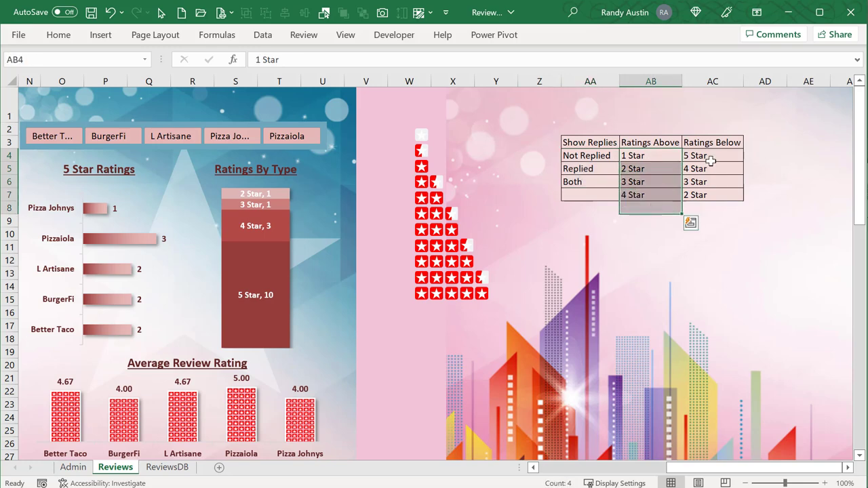
Bring helper columns A and B into view and set the filter type in cell D3 to Reviewed After
left_click_drag(701, 467, 573, 467)
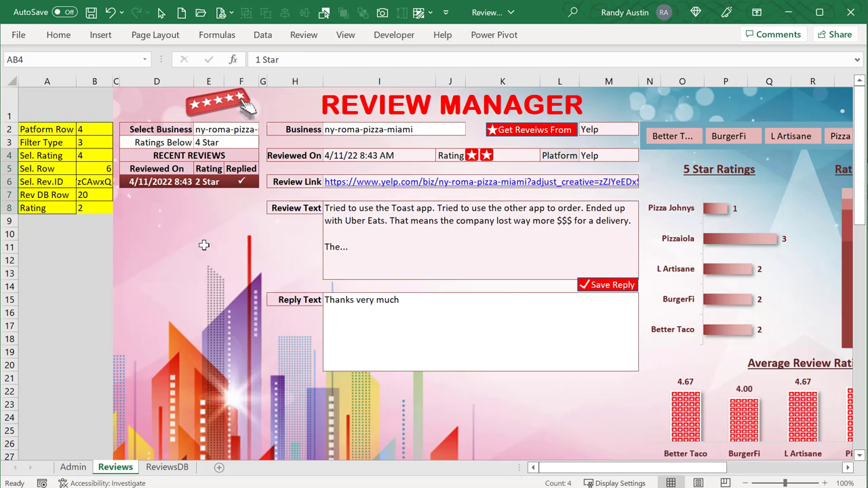
left_click(149, 144)
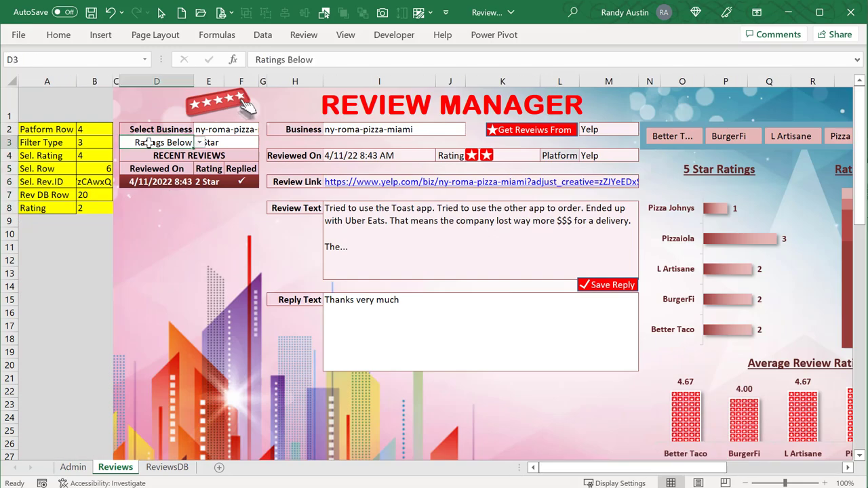
left_click(199, 143)
left_click(187, 165)
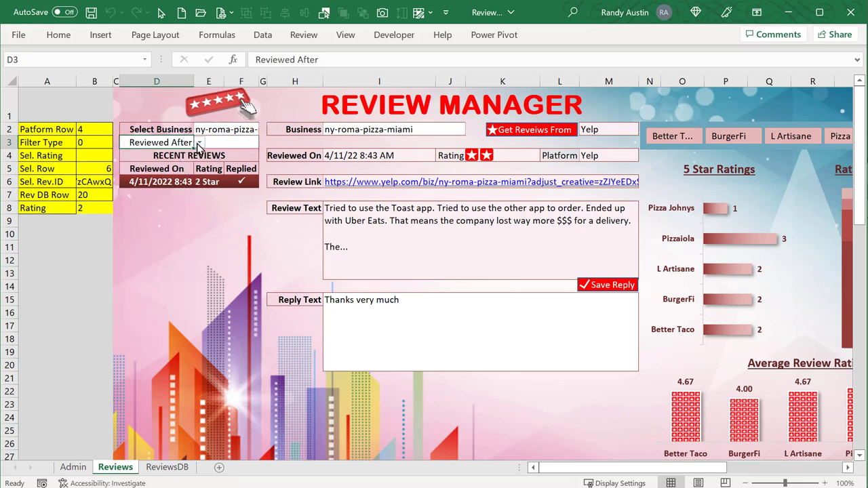
Set the filter type in cell D3 to Ratings Above and check the rating drop-down in cell E3
left_click(200, 142)
left_click(180, 182)
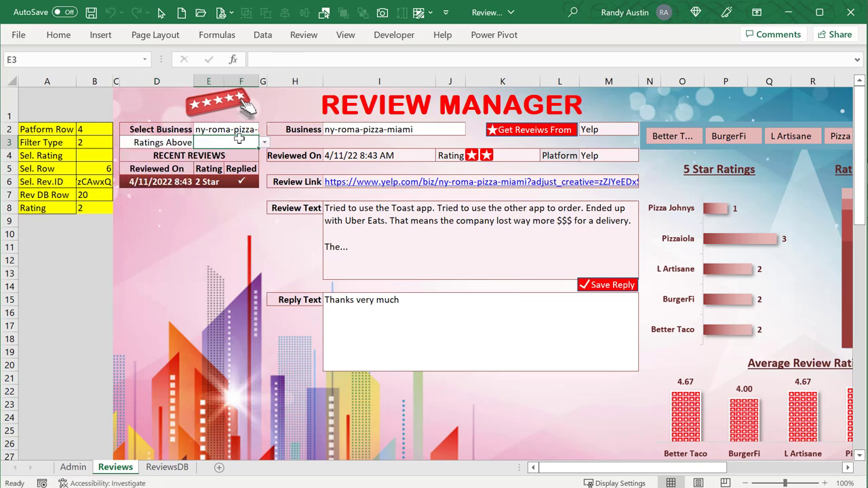
left_click(264, 143)
left_click(263, 144)
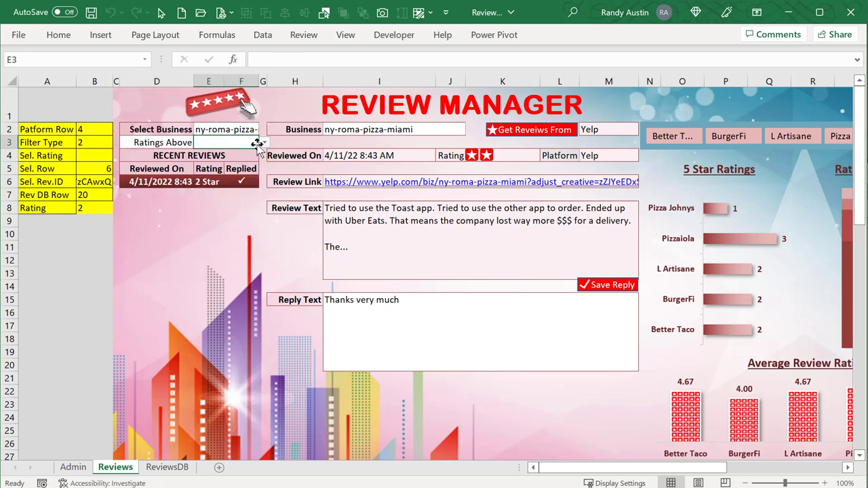
left_click(181, 142)
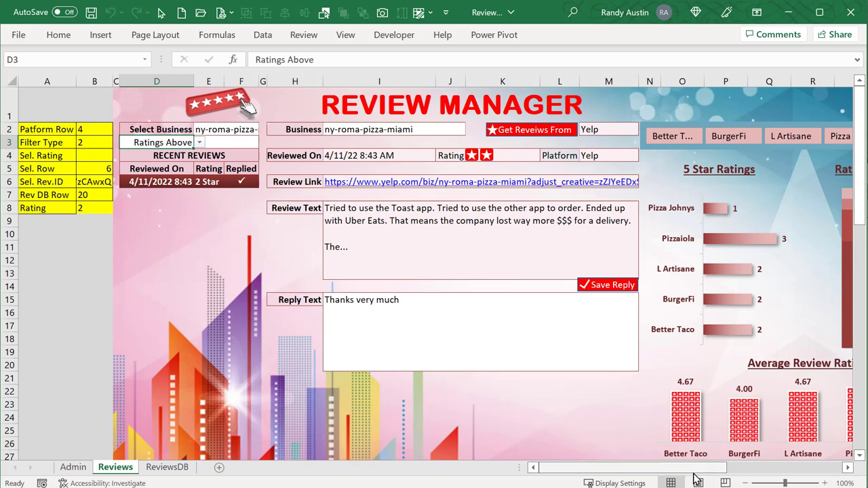
left_click_drag(696, 474, 719, 478)
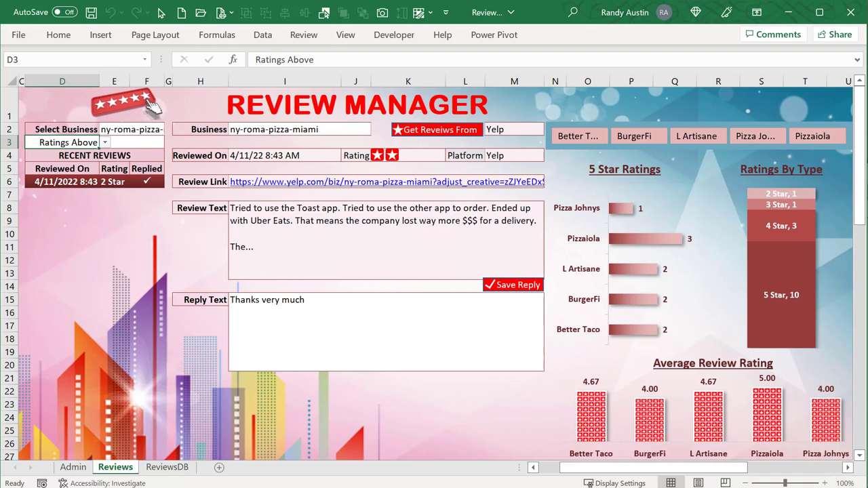
Open the Reviews sheet's code in the Visual Basic editor and enlarge the editor window
key("alt+F11")
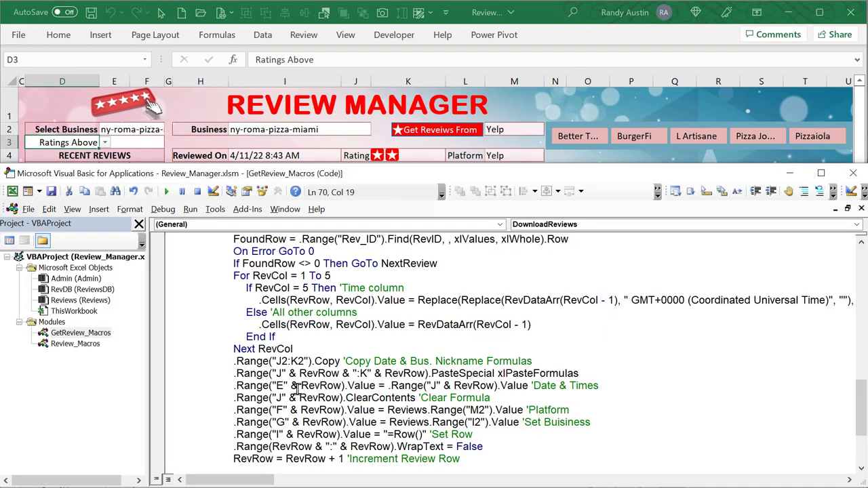
left_click(80, 302)
double_click(82, 301)
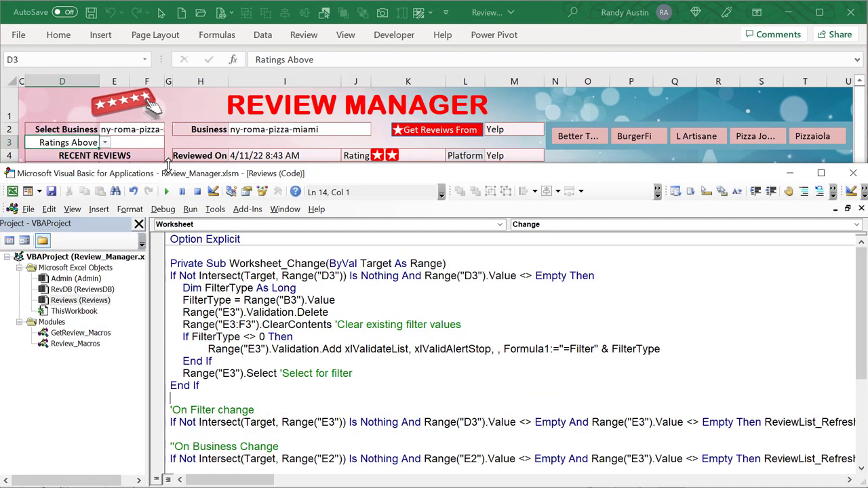
left_click_drag(168, 166, 168, 49)
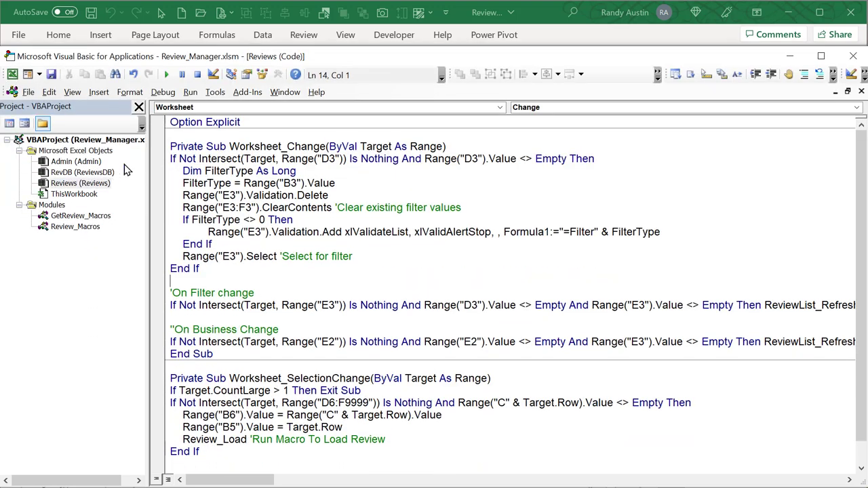
Examine the Worksheet_Change procedure's name, its D3 change condition with the non-empty check, and the FilterType declaration
left_click_drag(233, 146, 322, 147)
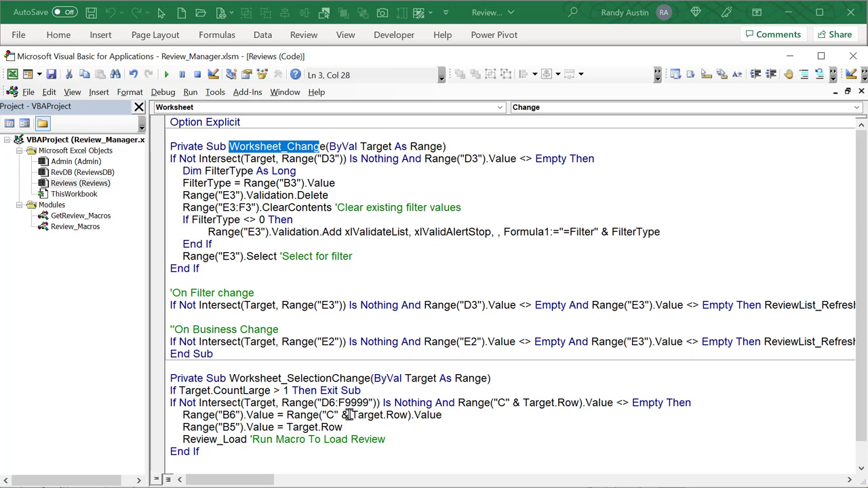
key("alt+F11")
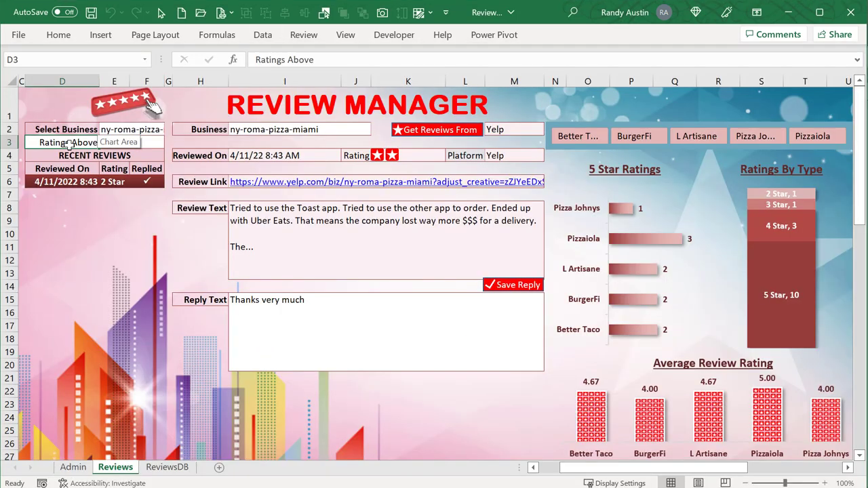
key("alt+F11")
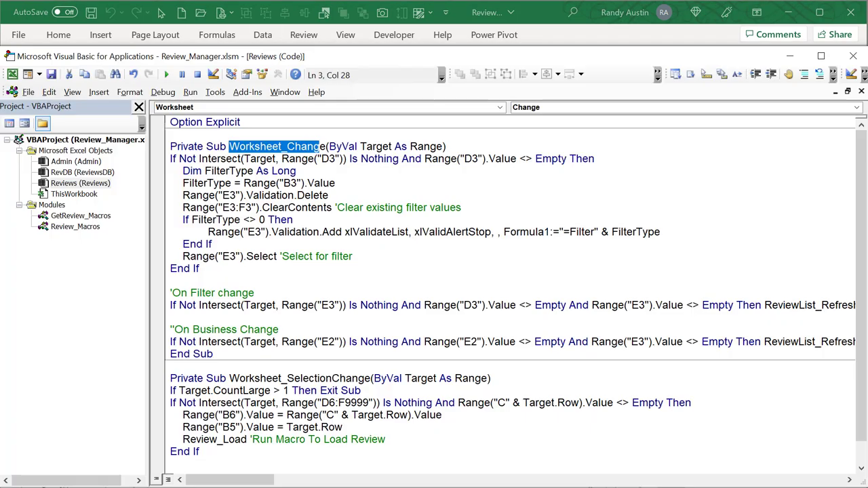
left_click_drag(317, 159, 340, 159)
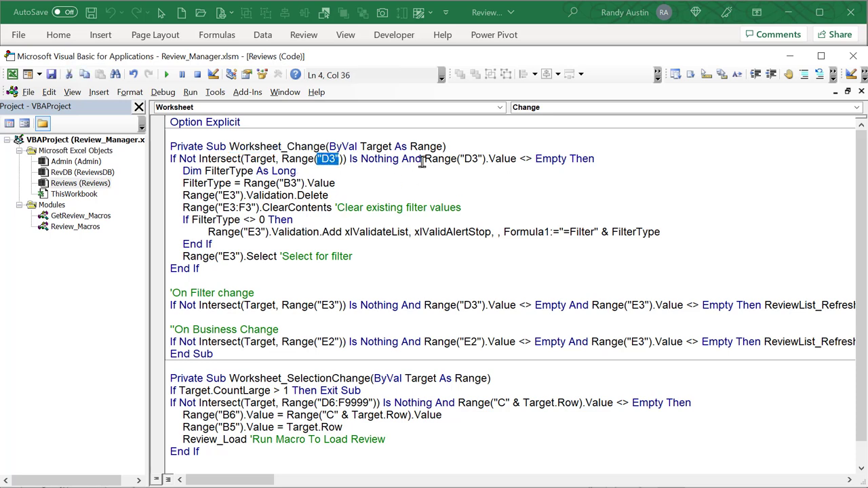
left_click_drag(425, 159, 568, 160)
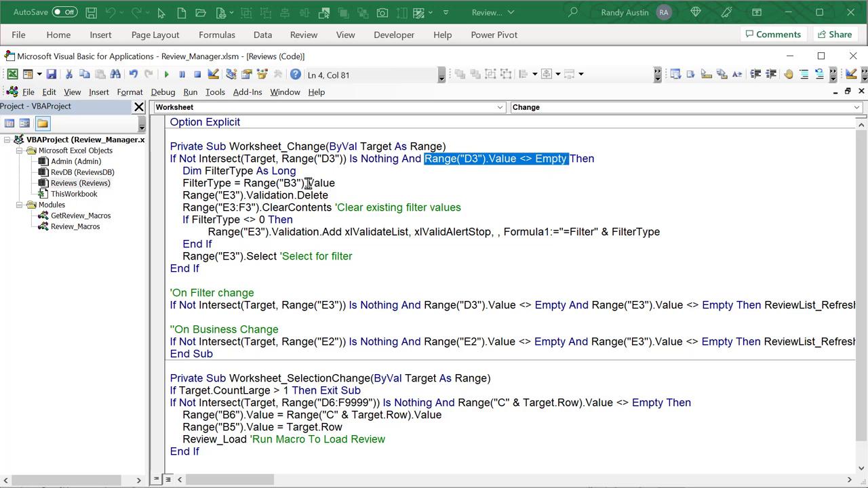
left_click_drag(303, 171, 180, 173)
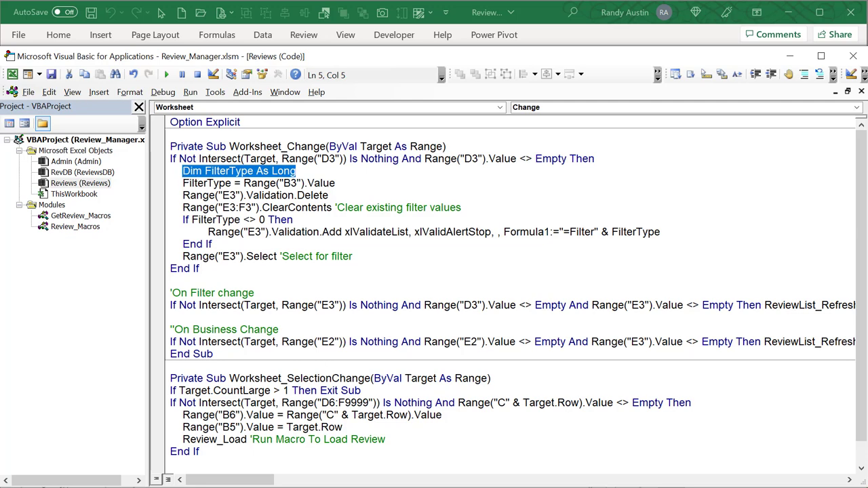
Return to the Reviews sheet and inspect the Filter Type formula in cell B3, including its FilterBy reference
key("alt+F11")
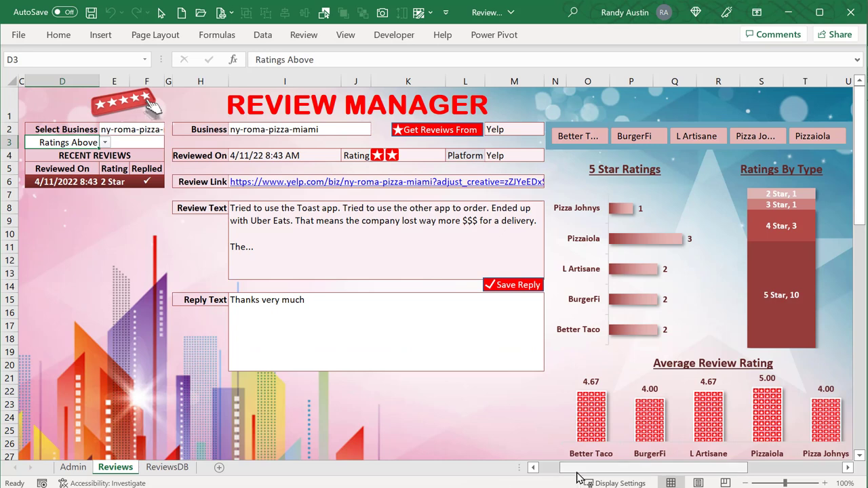
left_click_drag(569, 468, 533, 470)
left_click(93, 140)
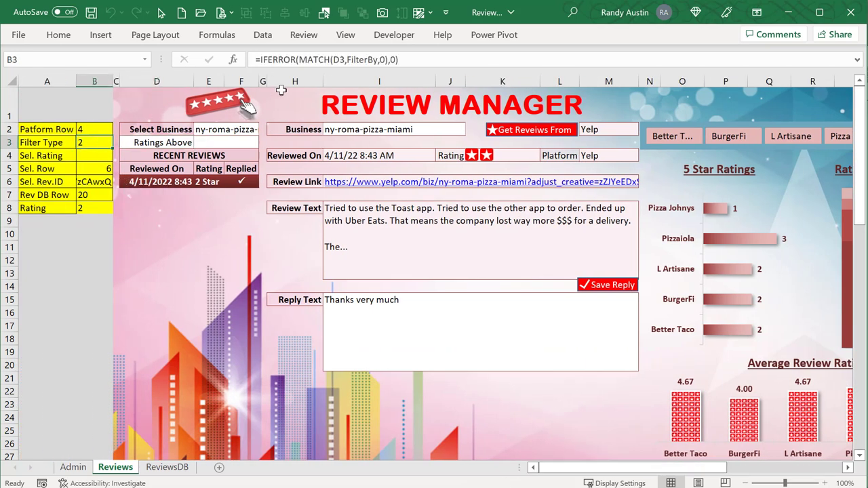
left_click(348, 60)
double_click(359, 60)
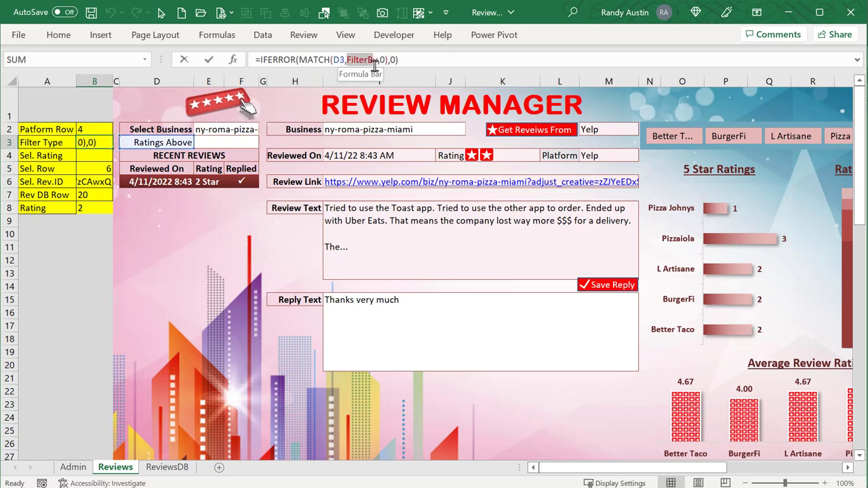
key("Return")
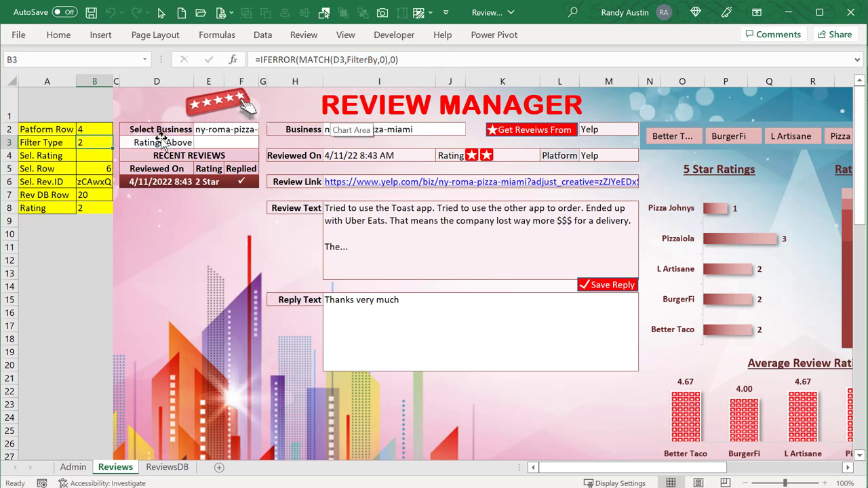
Set the filter type in cell D3 to Reviewed Before and check the Filter Type value in B3
left_click(166, 142)
left_click(200, 143)
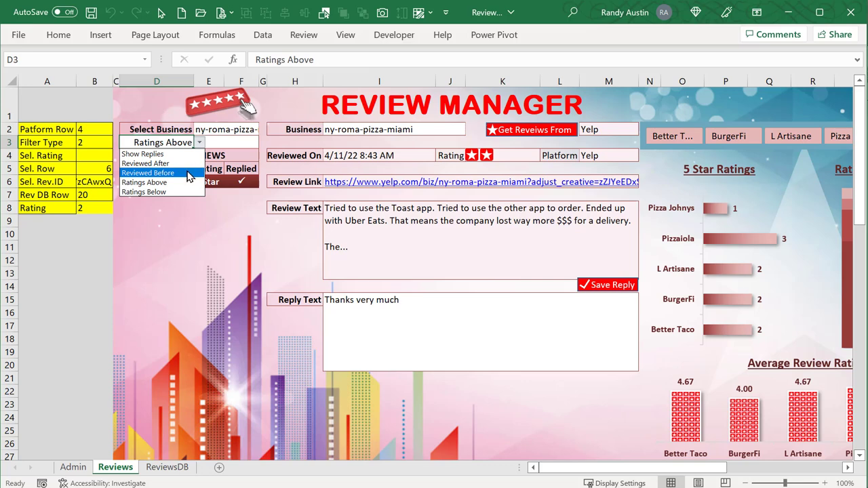
left_click(188, 173)
left_click(105, 143)
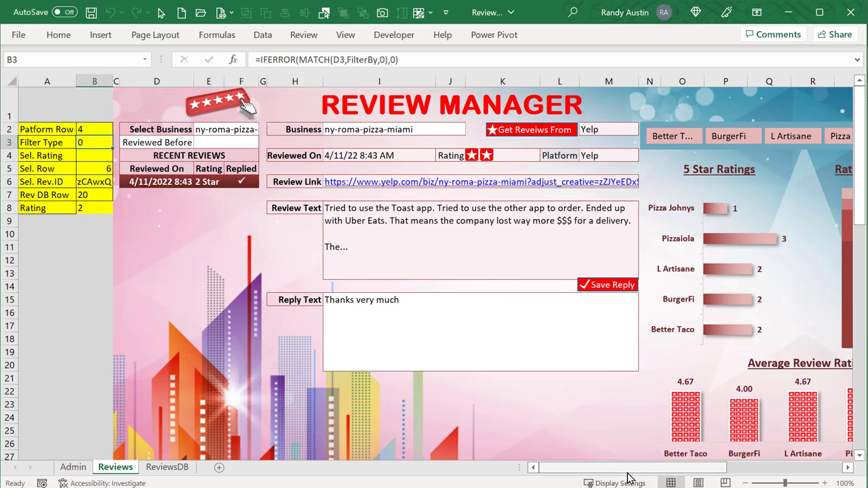
Examine the Show Replies, Ratings Above and Ratings Below headers in cells AA3:AC3
left_click_drag(626, 473, 742, 473)
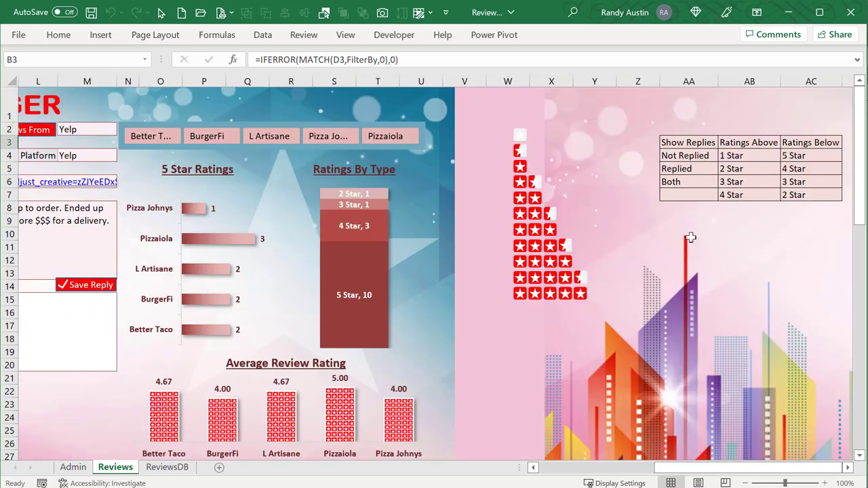
left_click(713, 141)
left_click(740, 141)
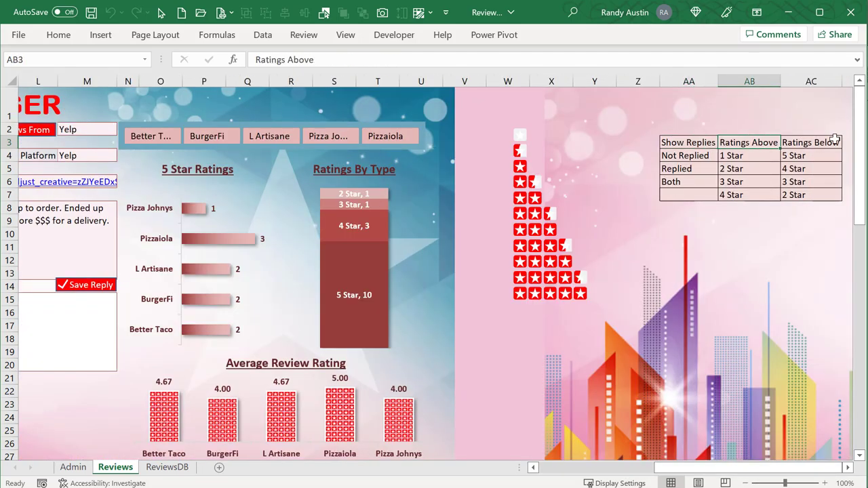
left_click(833, 141)
left_click_drag(825, 142, 692, 142)
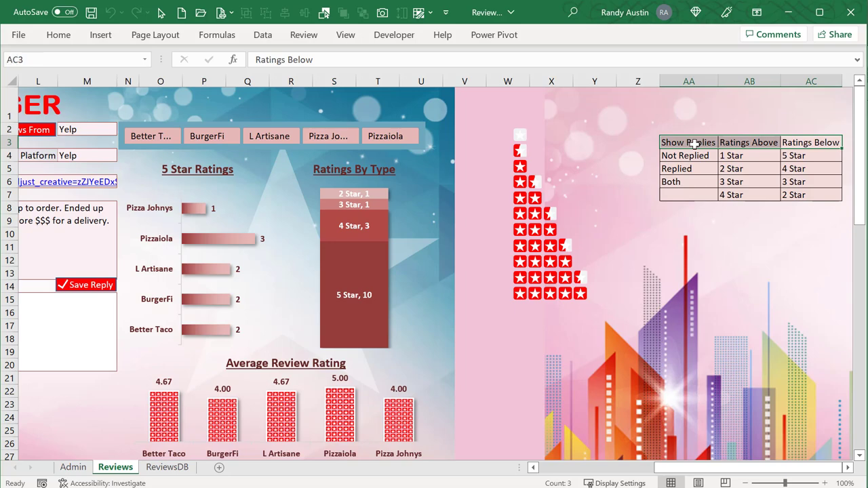
Switch the filter type in cell D3 through Show Replies and Ratings Above, ending on Ratings Below
left_click_drag(658, 471, 518, 463)
left_click(157, 142)
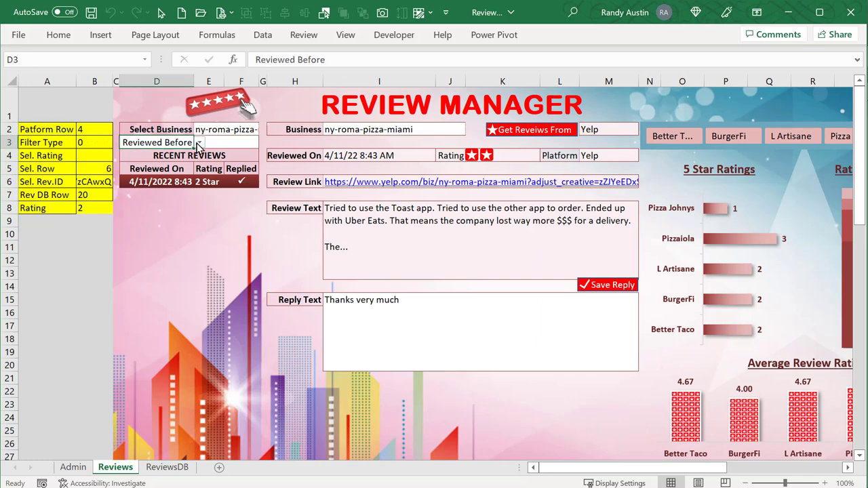
left_click(199, 142)
left_click(195, 156)
left_click(200, 143)
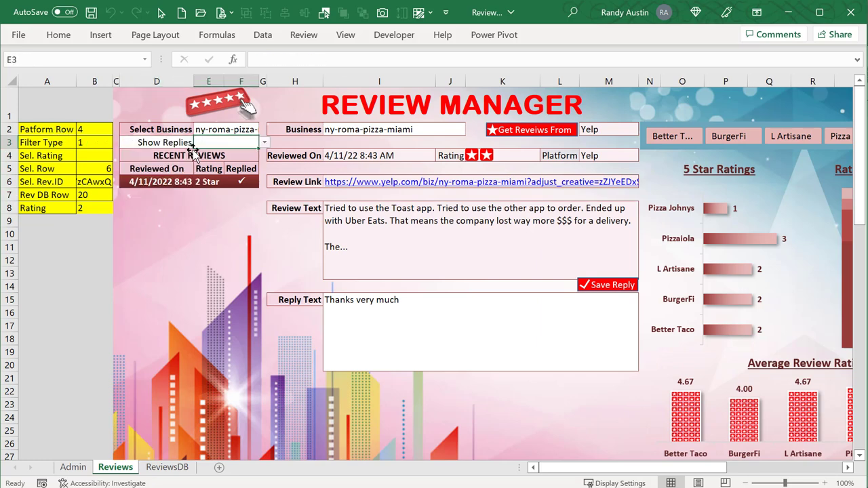
left_click(190, 142)
left_click(199, 143)
left_click(179, 183)
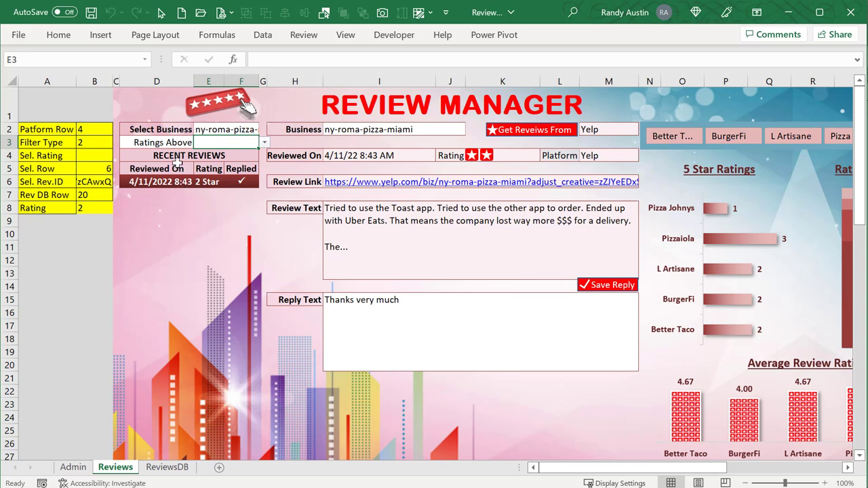
left_click(195, 144)
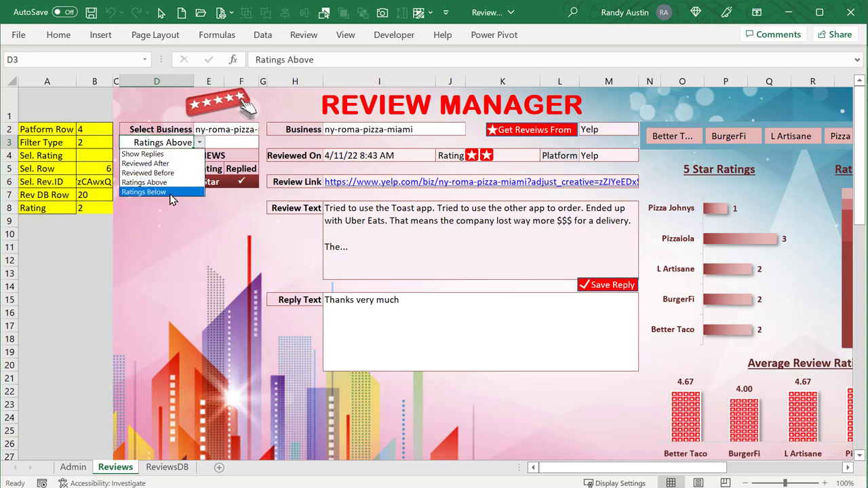
left_click(170, 192)
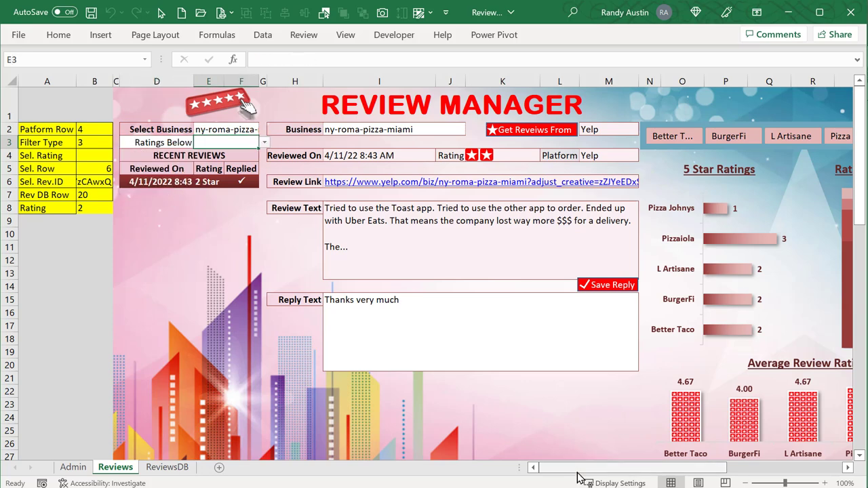
Check the range name assigned to the filter header cells AA3:AC3
left_click_drag(576, 467, 691, 467)
left_click(705, 142)
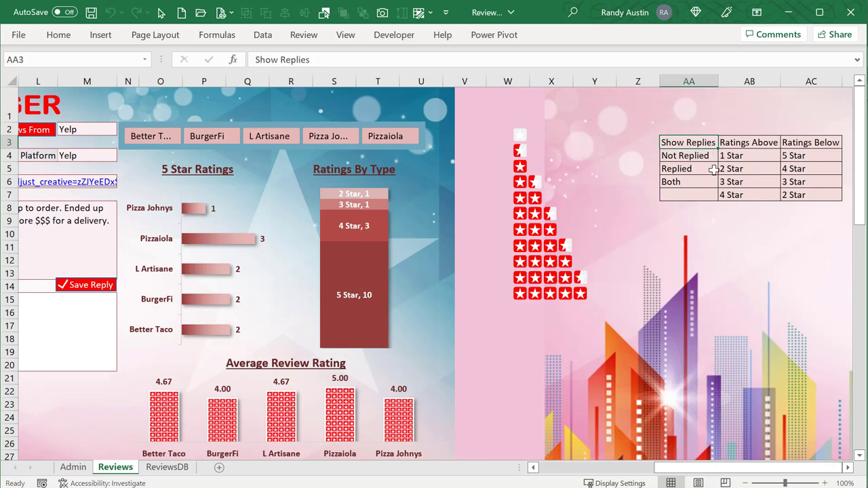
left_click(758, 143)
left_click_drag(814, 143, 690, 141)
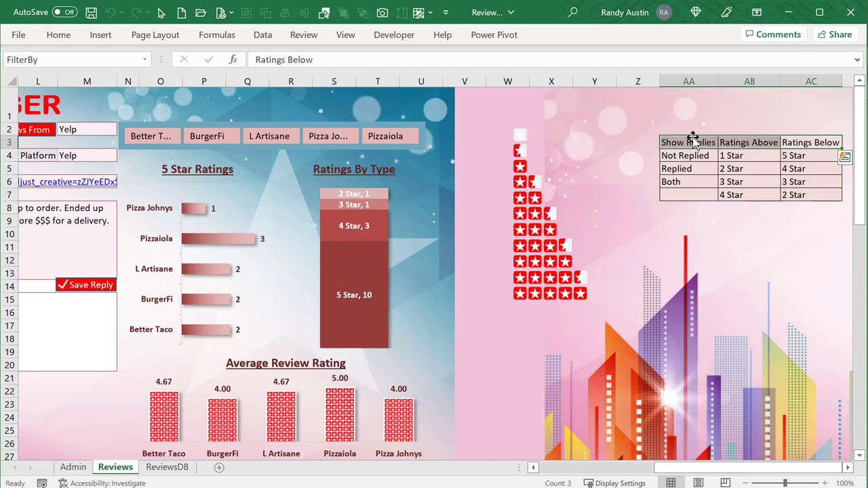
left_click(690, 132)
Check the range names of the option lists under Show Replies, Ratings Above and Ratings Below
left_click_drag(691, 155, 699, 180)
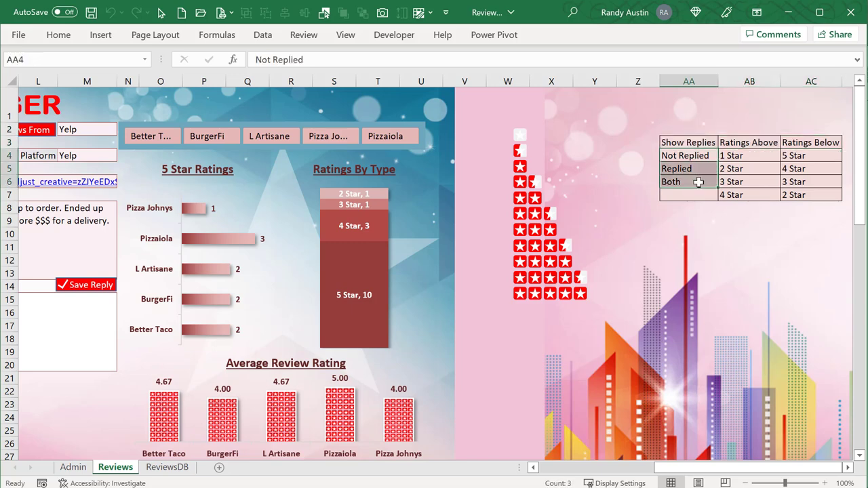
left_click_drag(737, 157, 744, 193)
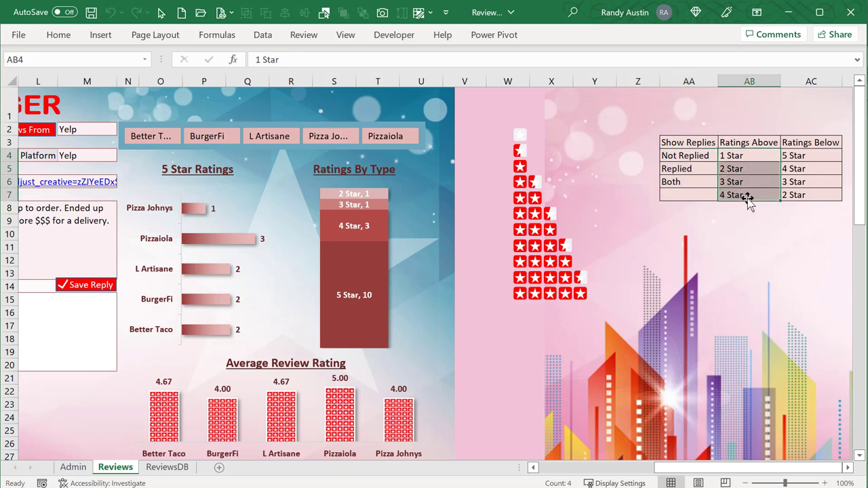
left_click_drag(684, 157, 688, 185)
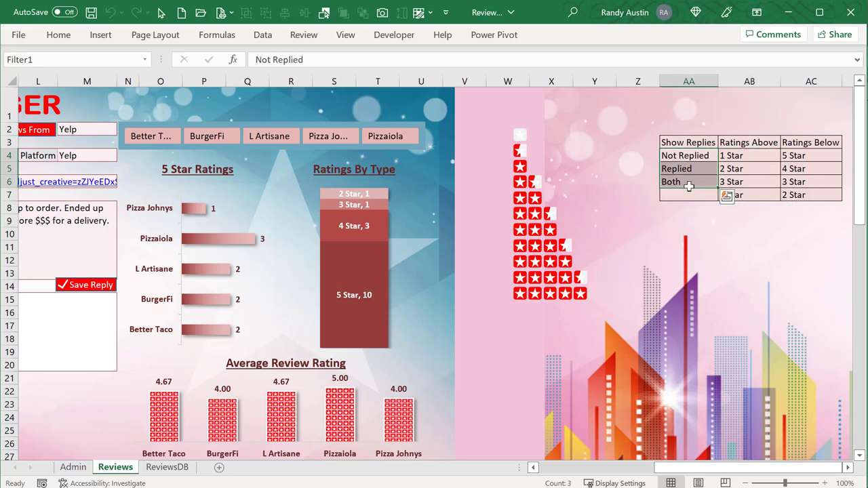
left_click(54, 60)
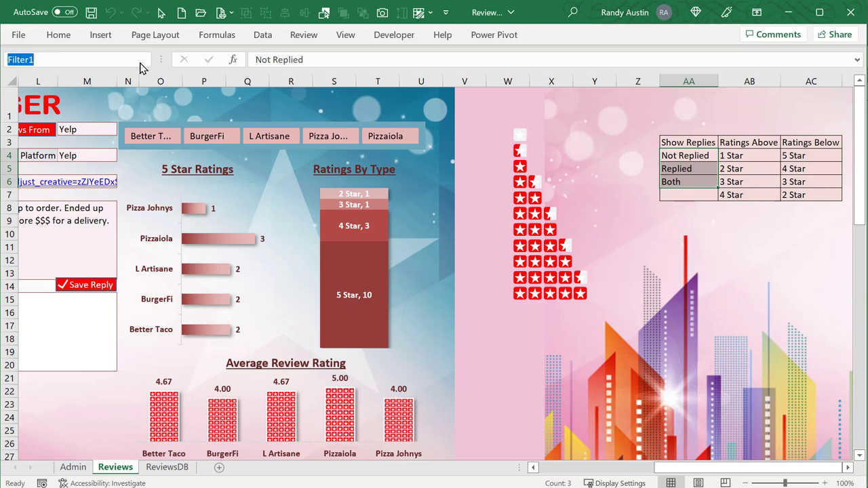
left_click_drag(748, 155, 738, 195)
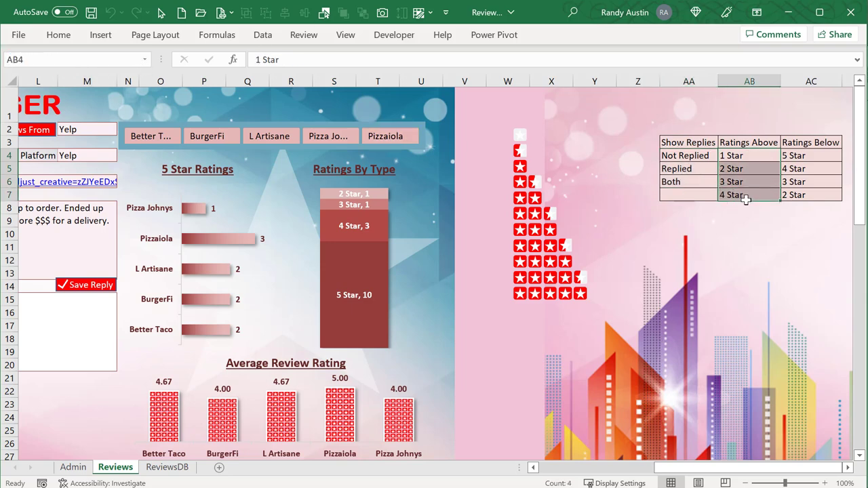
left_click(59, 59)
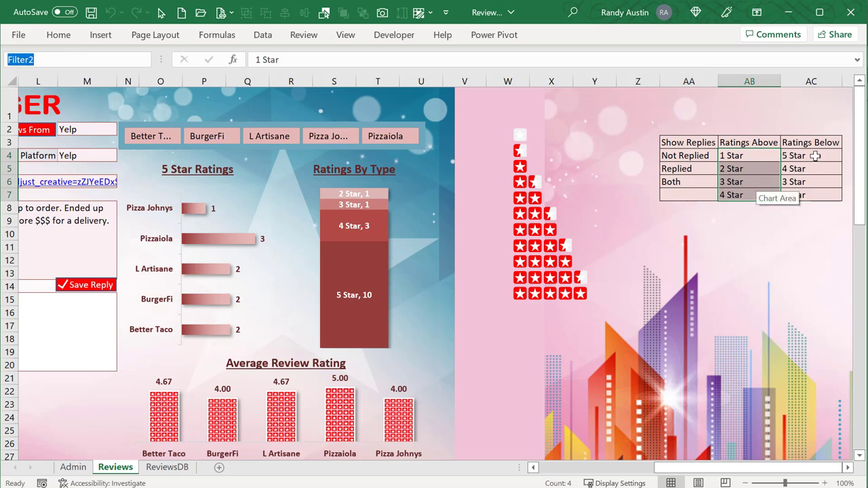
left_click_drag(798, 157, 803, 196)
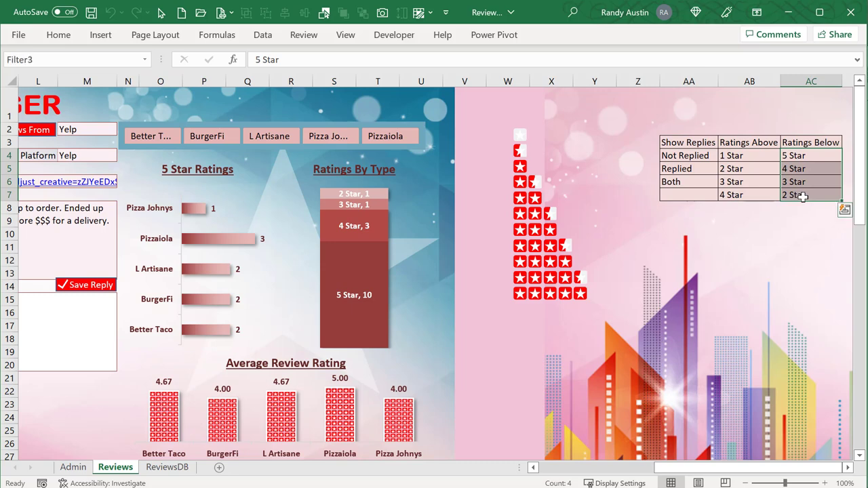
left_click_drag(691, 155, 702, 181)
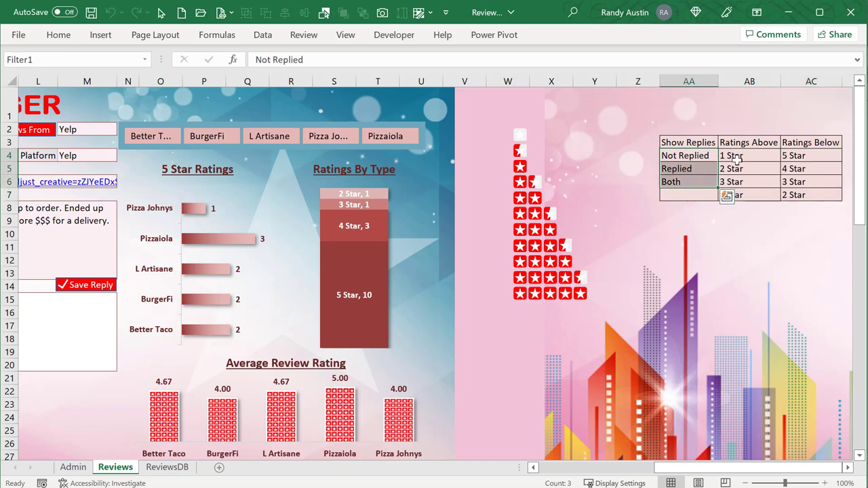
Check the rating drop-down in cell E3 for Ratings Below against the Filter Type formula in B3
left_click_drag(739, 467, 617, 467)
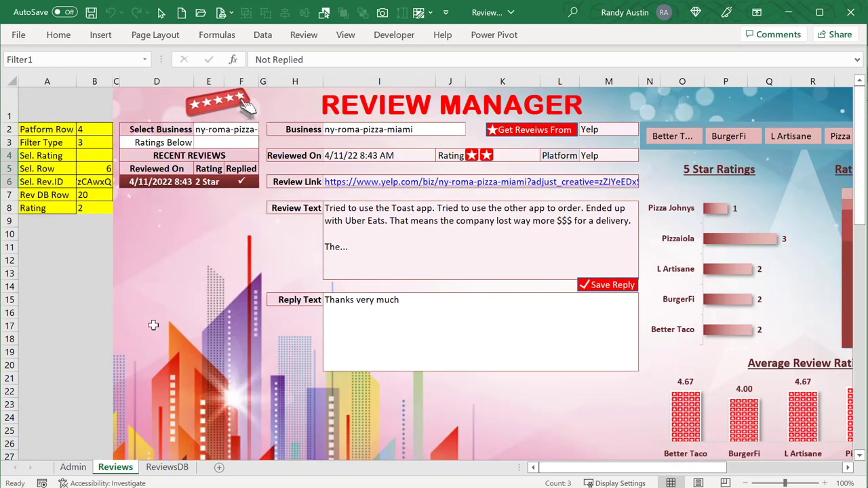
left_click(82, 142)
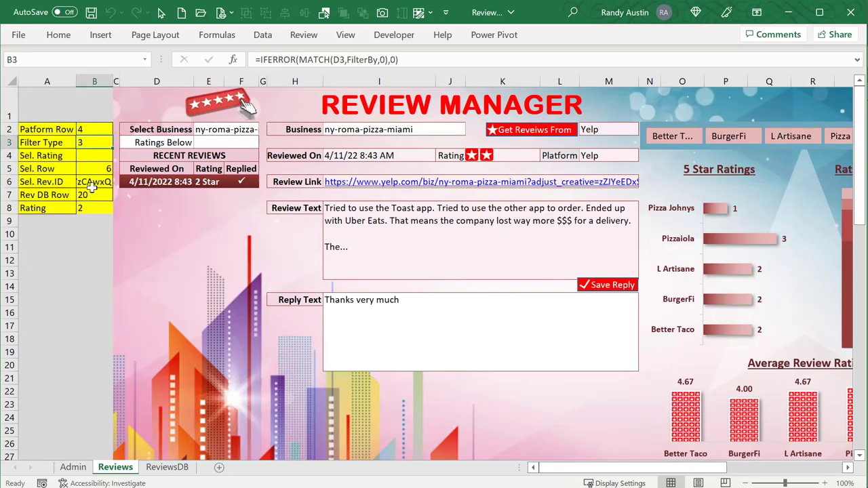
left_click(232, 141)
left_click(265, 144)
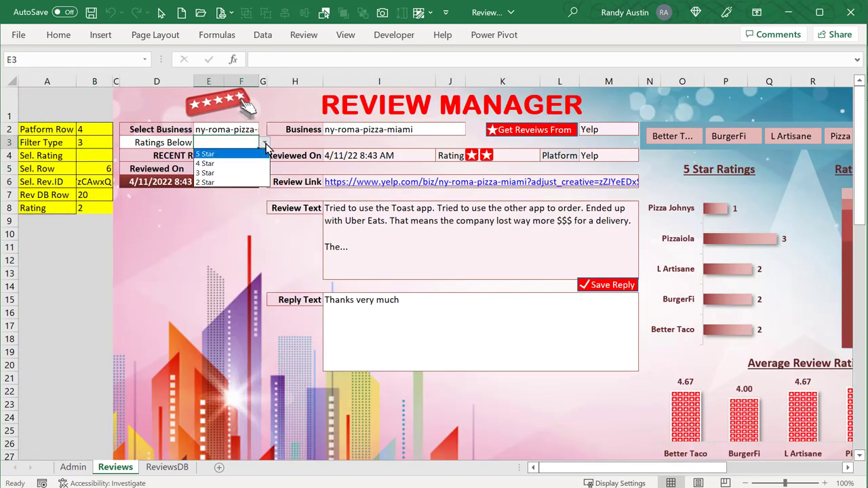
left_click(264, 143)
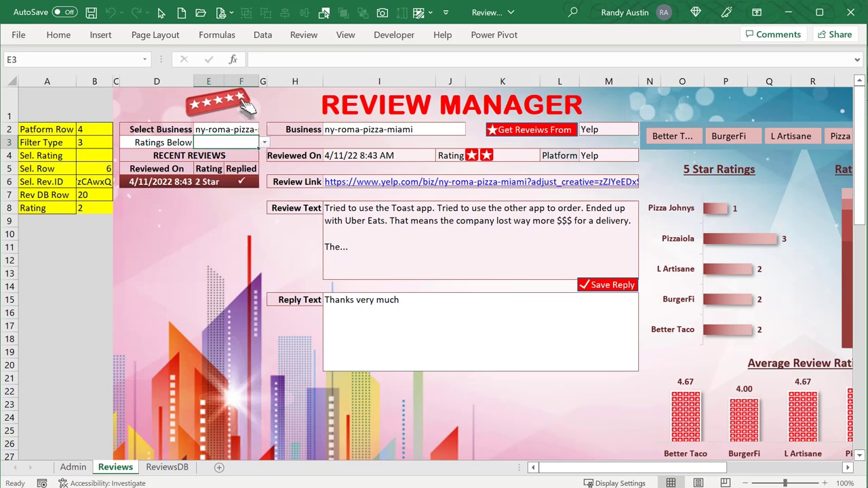
left_click(85, 142)
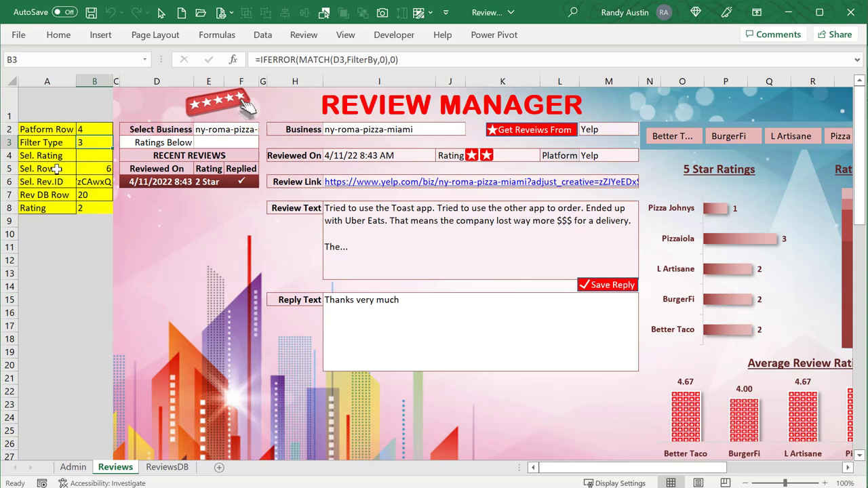
Examine the Worksheet_Change line that assigns FilterType from B3, and compare it with filter value cell E3 on the Reviews sheet
key("alt+F11")
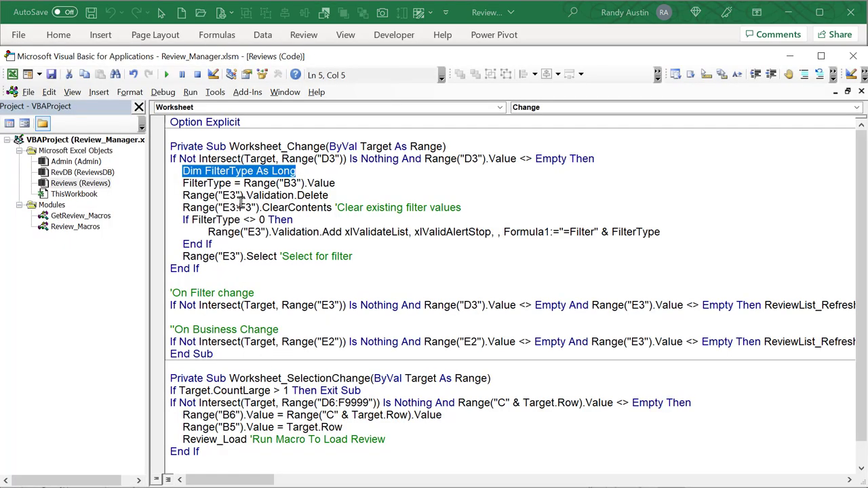
left_click_drag(231, 184, 184, 190)
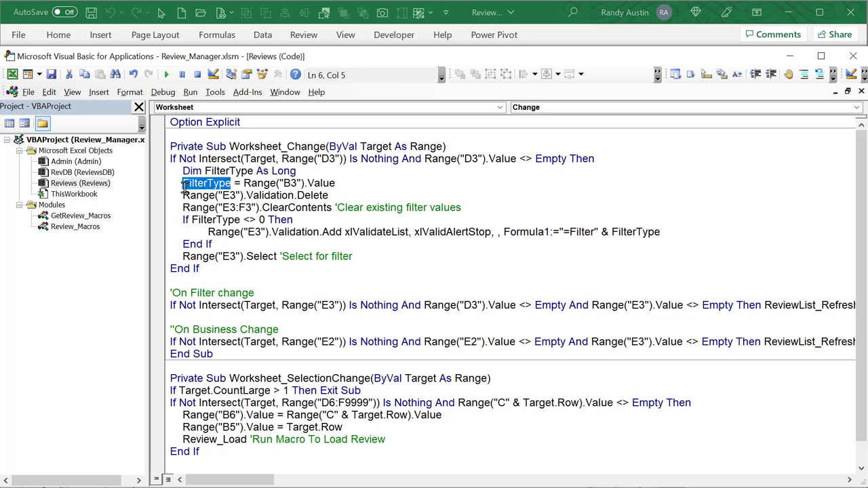
left_click_drag(335, 183, 247, 191)
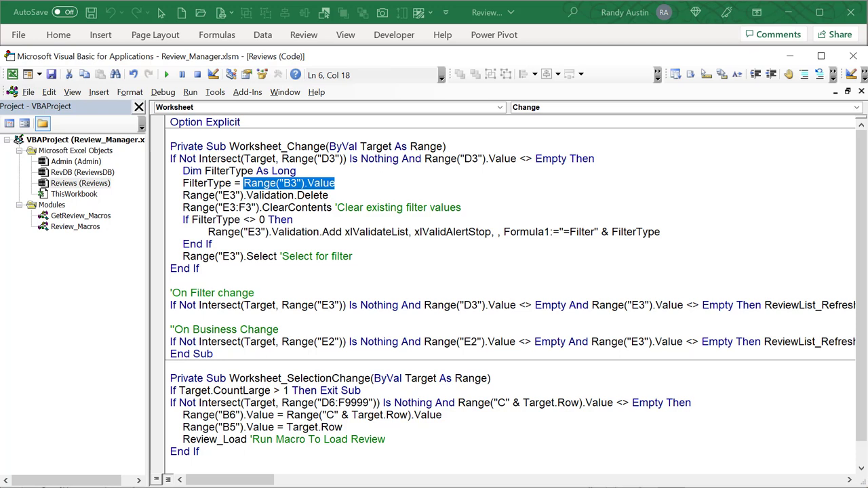
key("alt+F11")
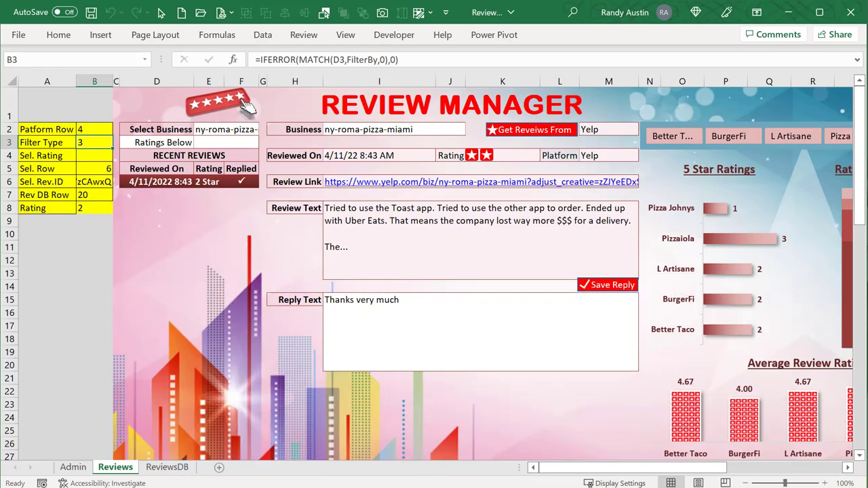
left_click(230, 138)
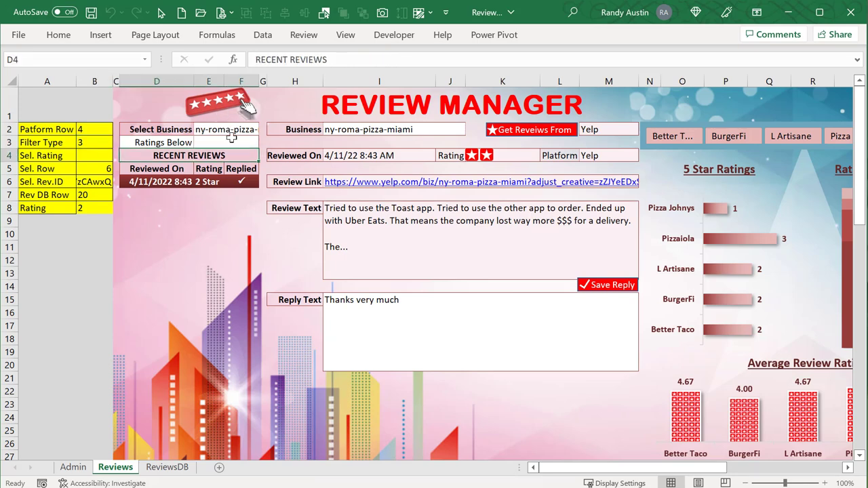
left_click(233, 141)
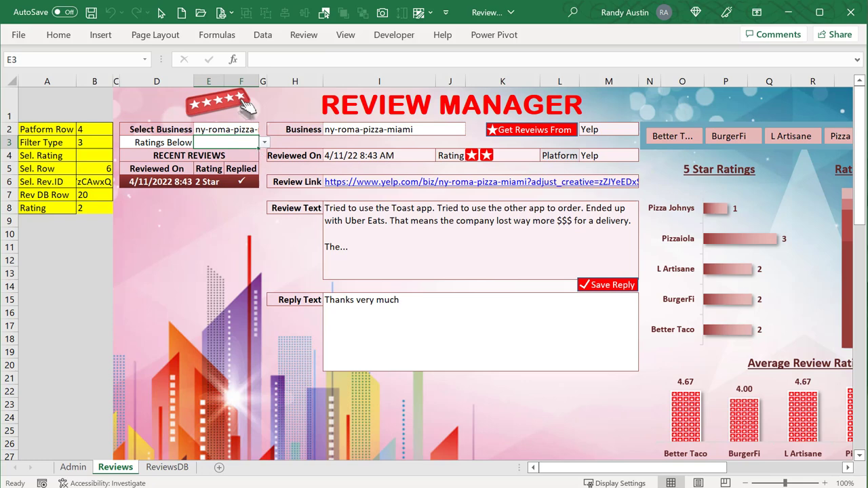
Examine the Worksheet_Change lines that clear the contents of E3:F3 and test whether FilterType is not 0
key("alt+F11")
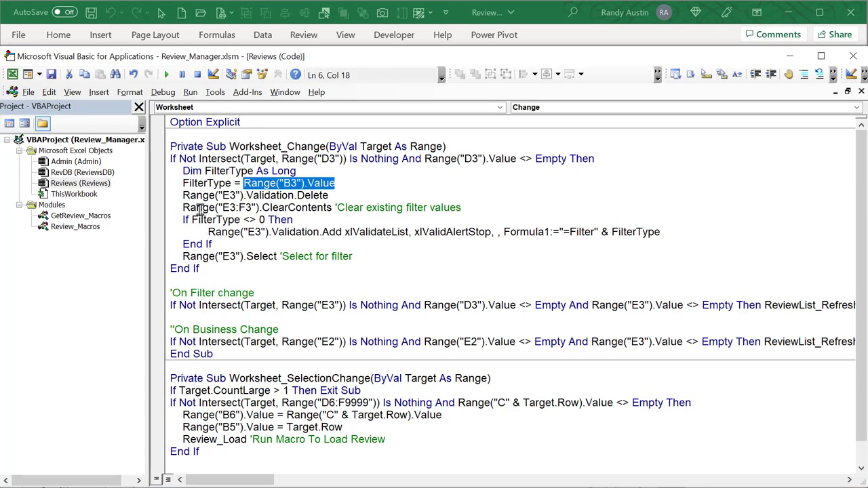
left_click_drag(183, 209, 333, 206)
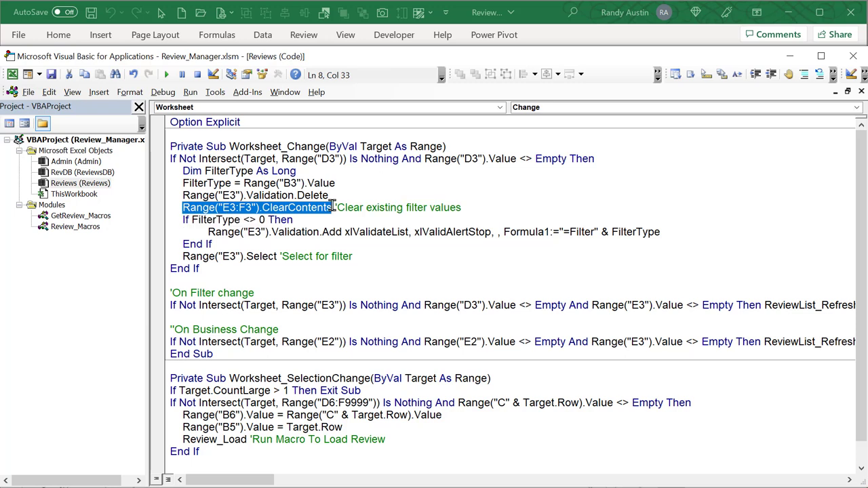
left_click(293, 227)
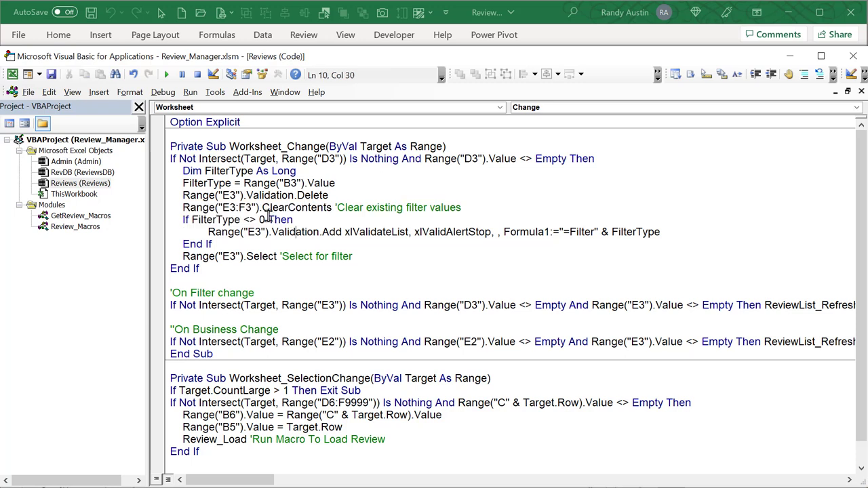
left_click_drag(253, 209, 226, 209)
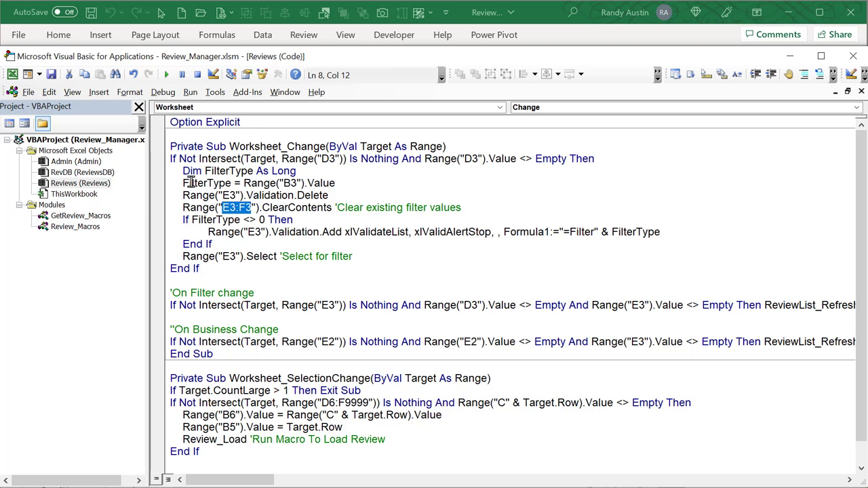
mouse_move(191, 183)
left_mouse_down()
mouse_move(230, 183)
mouse_move(183, 183)
left_mouse_up()
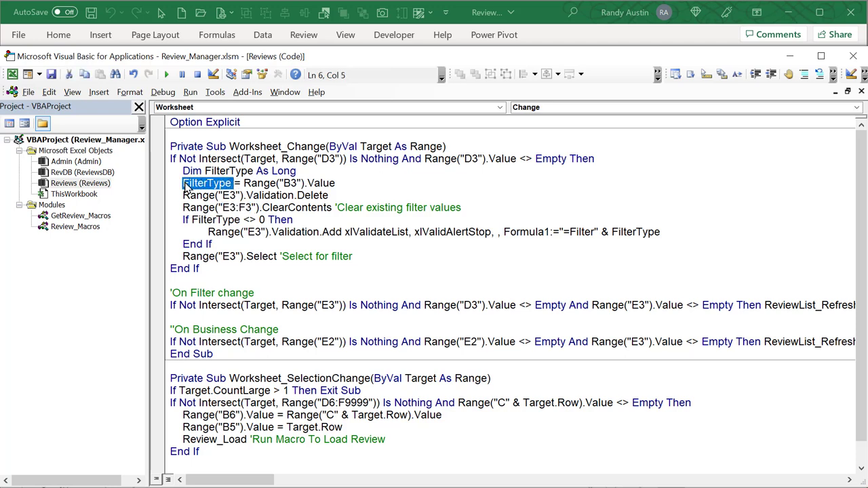
left_click(244, 218)
left_click_drag(246, 218, 265, 218)
left_click(261, 234)
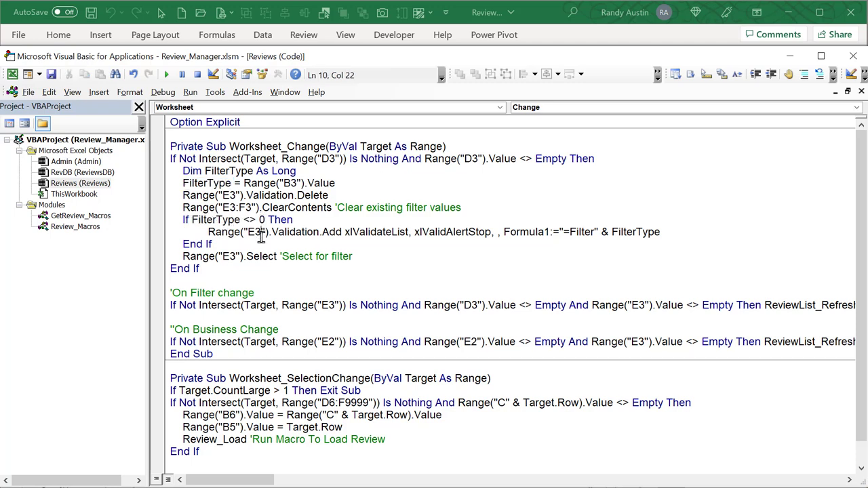
Examine the arguments of the E3 Validation.Add statement: list type, stop alert and the formula joining "=Filter" with FilterType
left_click_drag(318, 232, 208, 231)
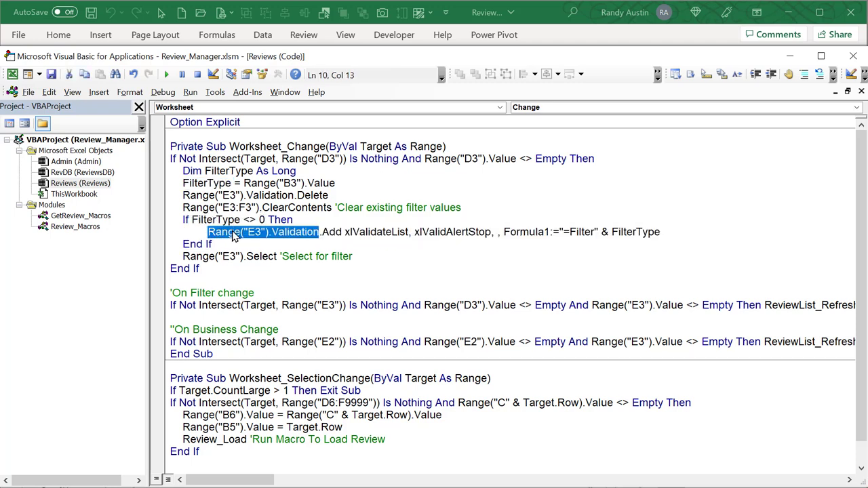
left_click(323, 232)
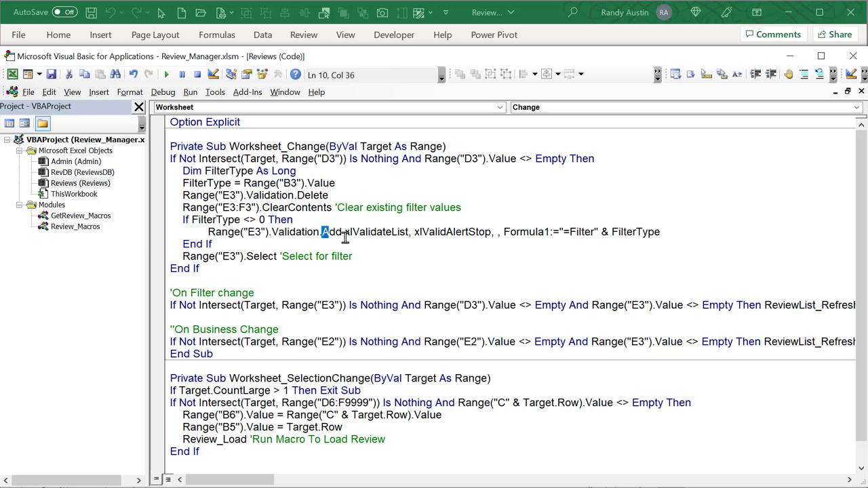
left_click_drag(345, 231, 410, 233)
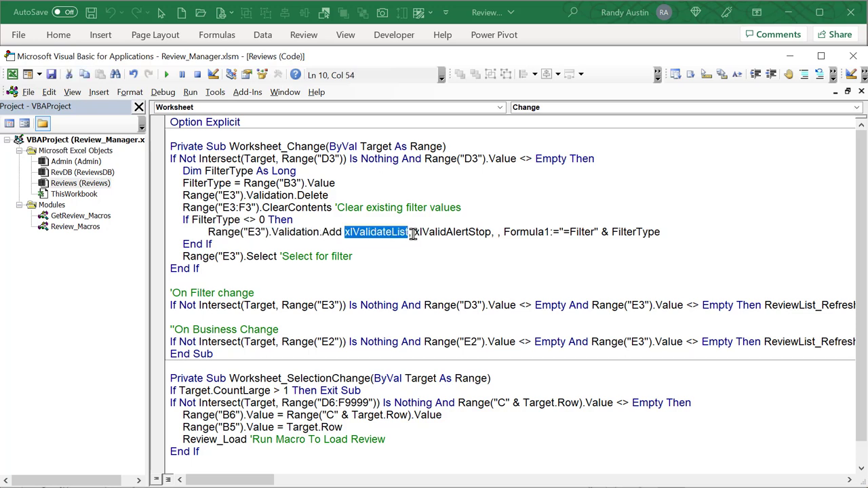
left_click_drag(415, 232, 494, 231)
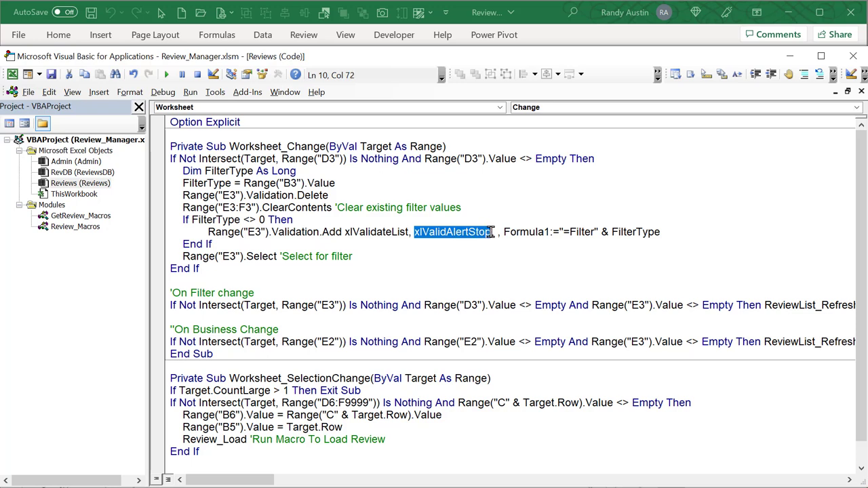
left_click_drag(504, 232, 591, 232)
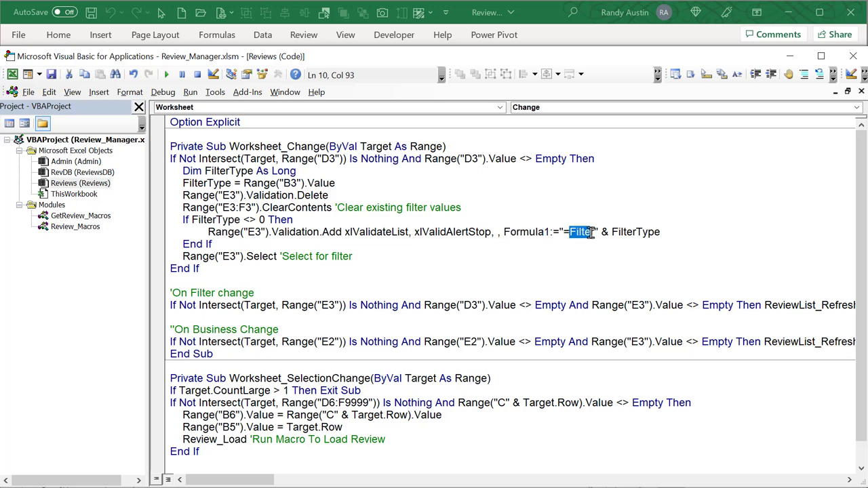
left_click_drag(671, 232, 613, 232)
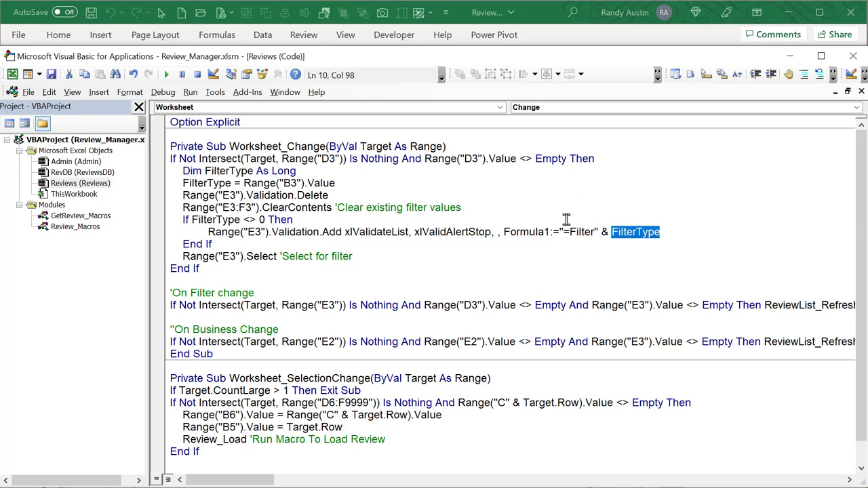
Compare the named option lists under Show Replies, Ratings Above and Ratings Below with filter value cell E3
key("alt+F11")
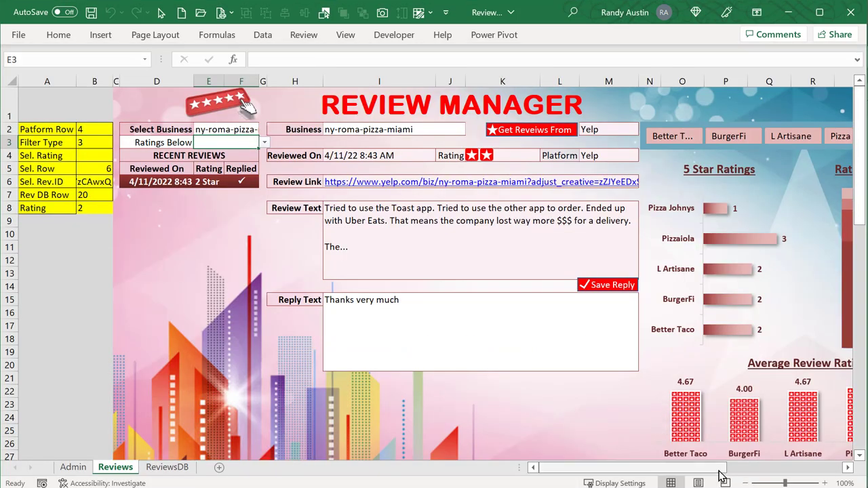
left_click_drag(712, 470, 719, 467)
left_click_drag(698, 156, 704, 181)
left_click_drag(739, 156, 742, 196)
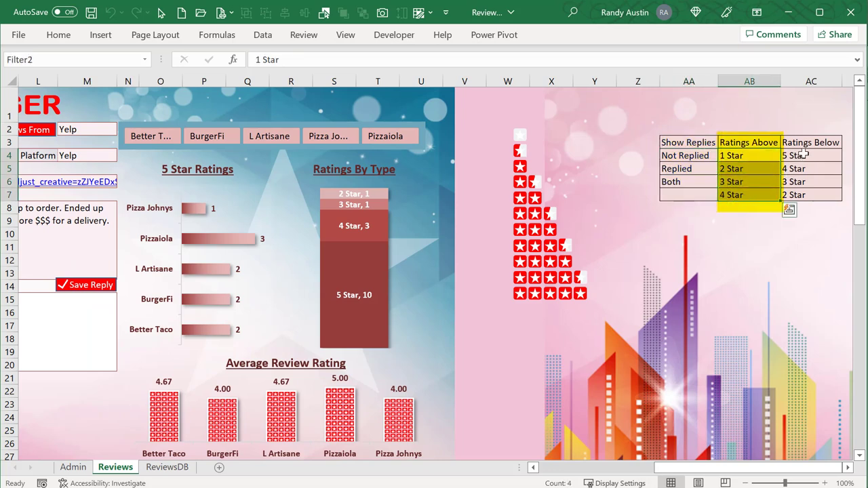
left_click_drag(801, 155, 801, 196)
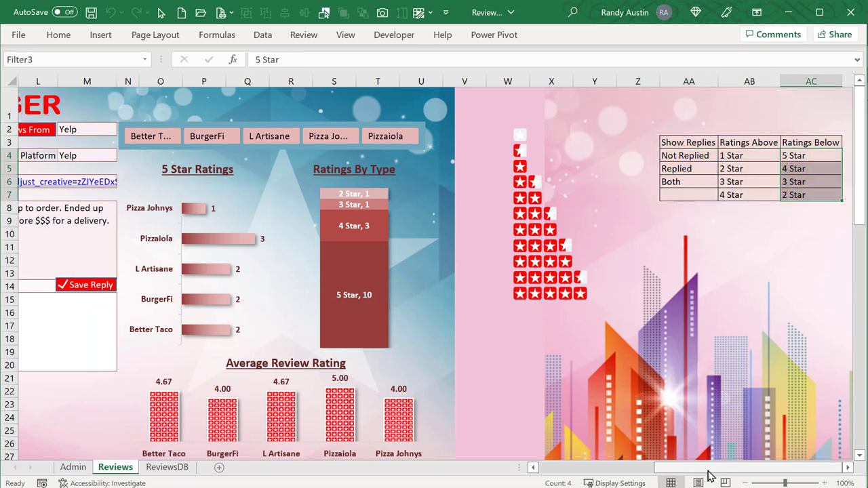
left_click_drag(708, 474, 617, 470)
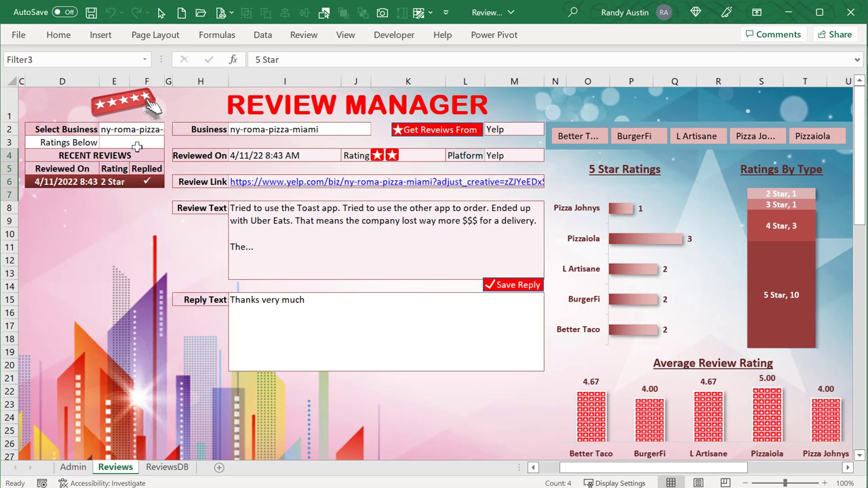
left_click(137, 144)
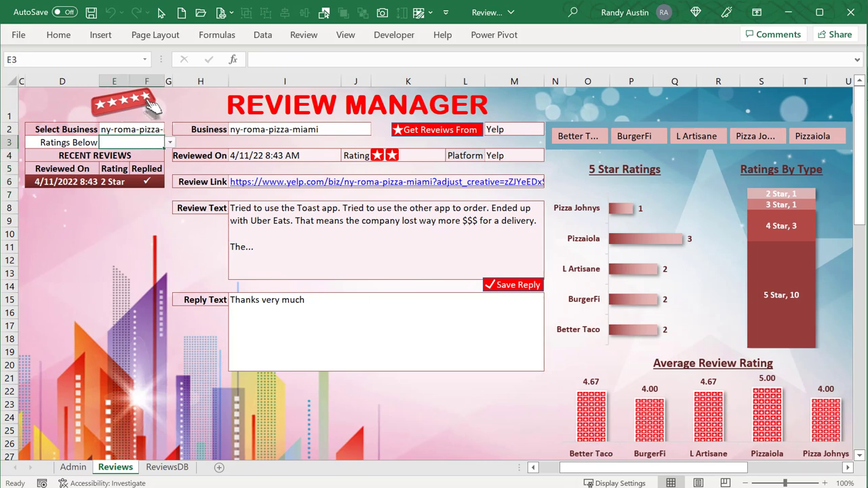
Review the If FilterType block that adds the E3 validation and the Range("E3").Select line following it
key("alt+F11")
left_click(327, 204)
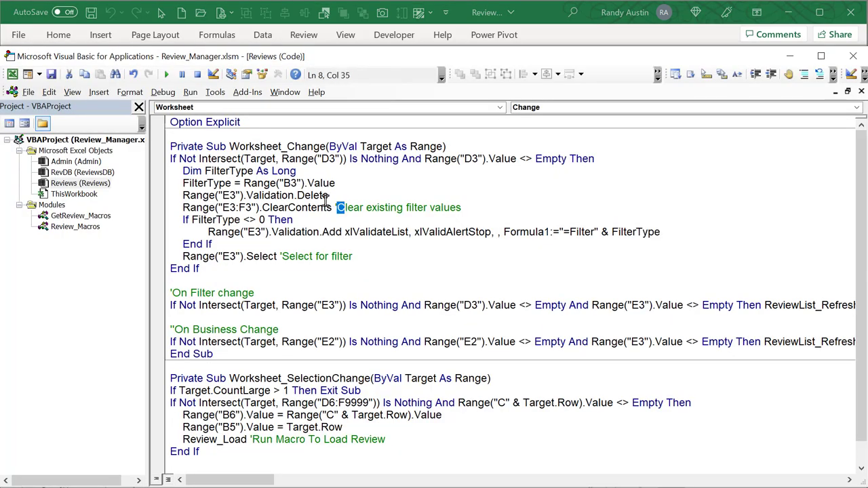
left_click_drag(327, 204, 221, 173)
left_click_drag(314, 232, 594, 214)
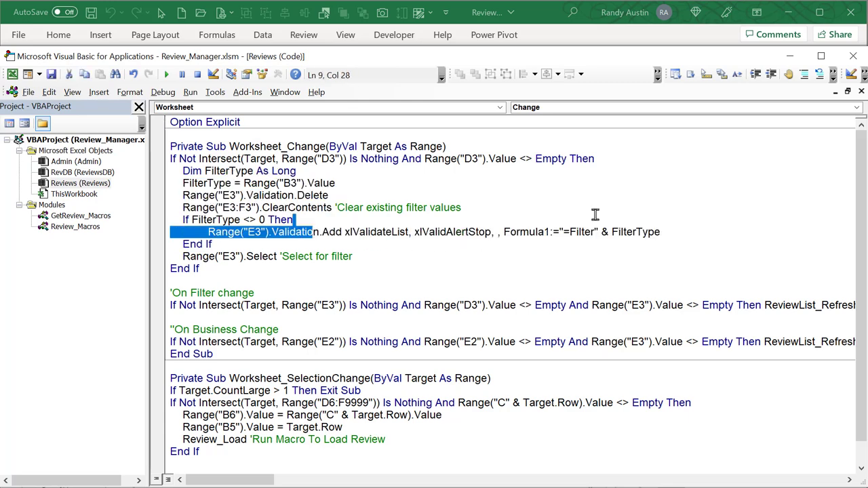
left_click_drag(661, 231, 207, 231)
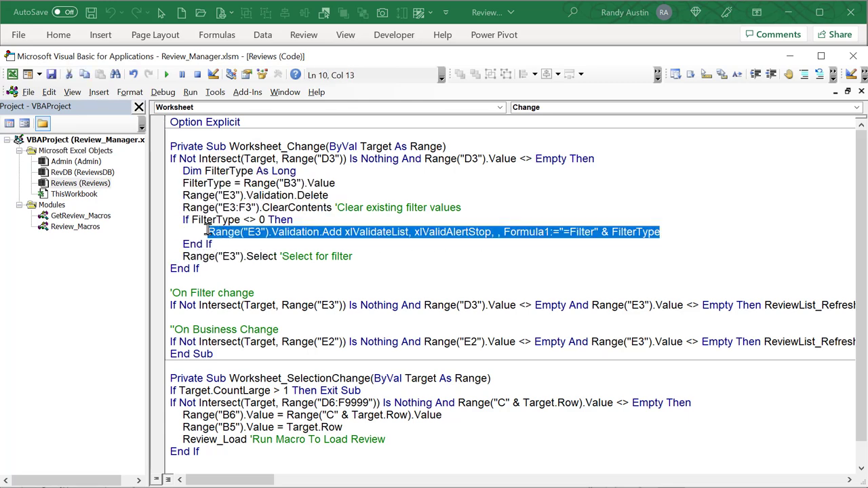
left_click(412, 281)
left_click_drag(681, 232, 611, 231)
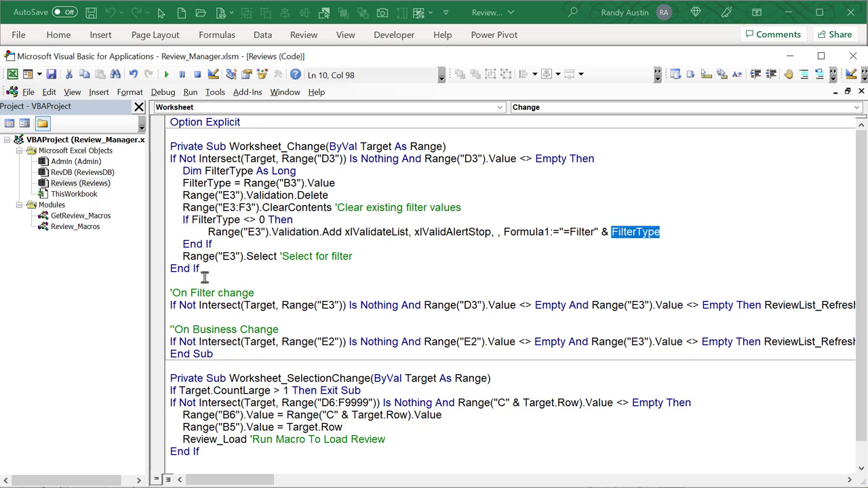
left_click_drag(212, 245, 140, 224)
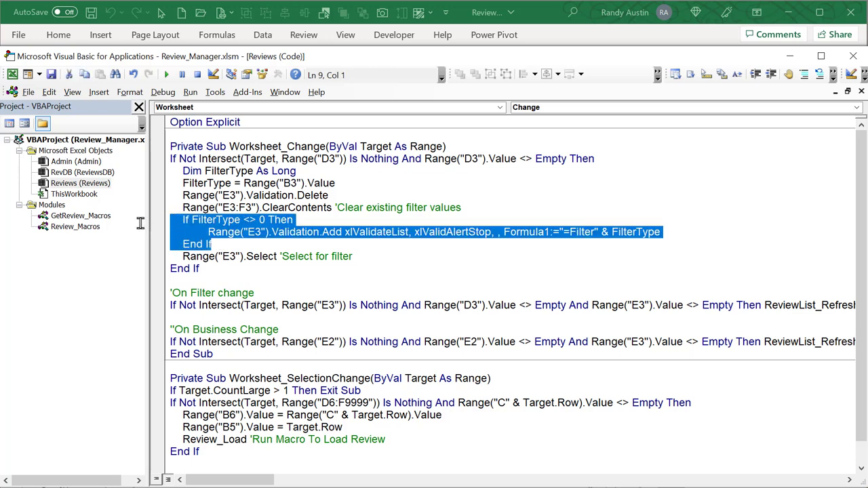
left_click_drag(367, 256, 145, 263)
Set the Ratings Below filter value in cell E3 of the Reviews sheet to 4 Star
key("alt+F11")
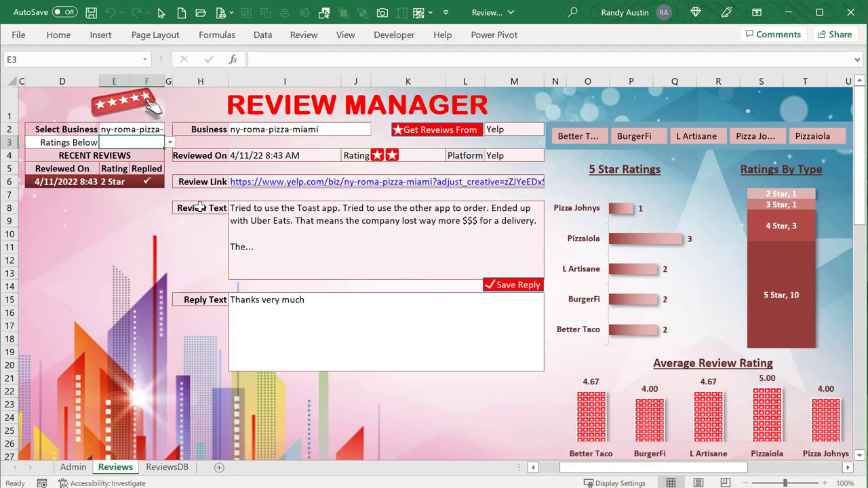
left_click(58, 143)
left_click(110, 144)
left_click(170, 143)
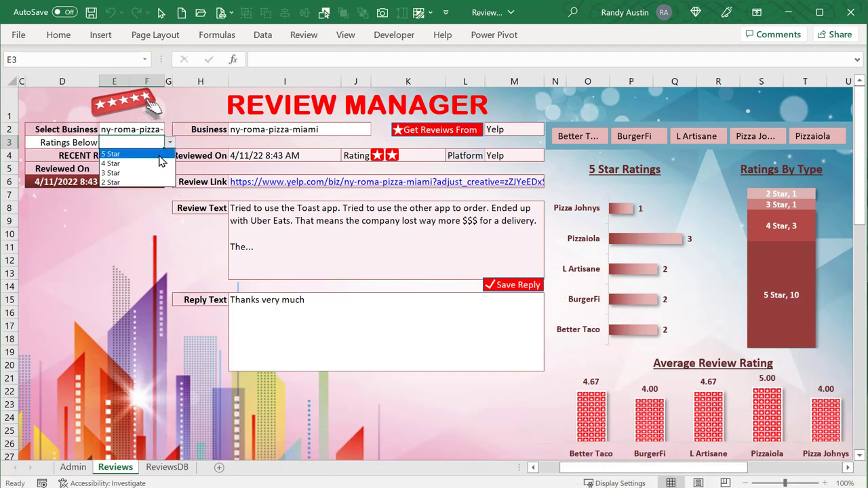
left_click(160, 164)
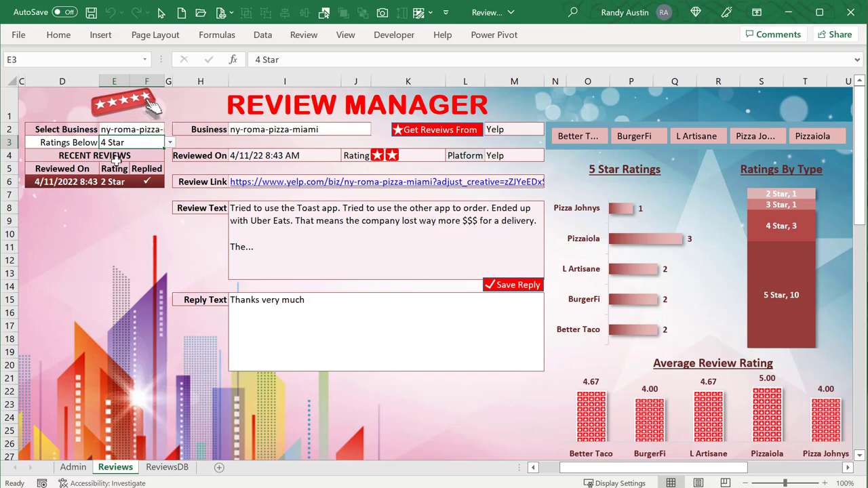
Examine the On Filter change condition that requires D3 and E3 to be filled, and check it against filter type cell D3
key("alt+F11")
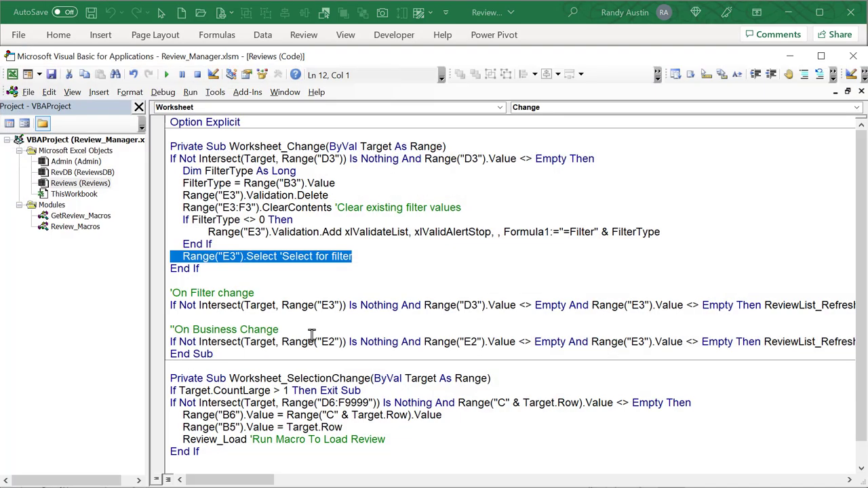
left_click_drag(336, 305, 191, 293)
left_click(172, 316)
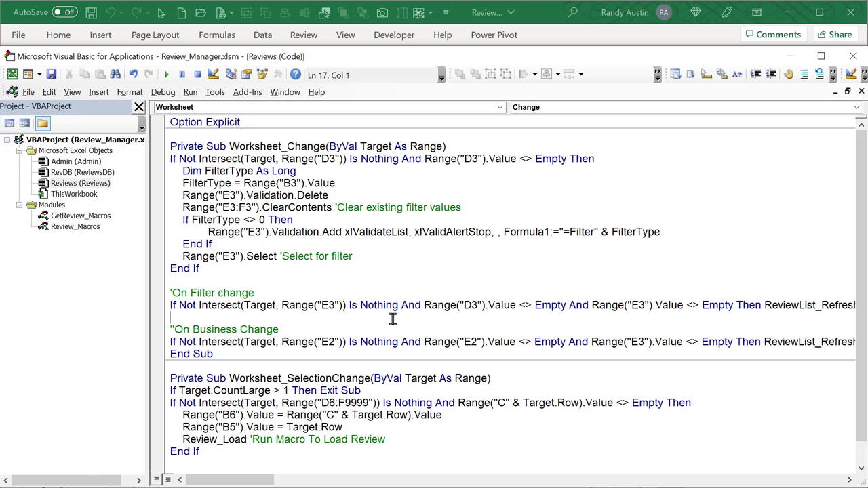
left_click_drag(541, 305, 477, 305)
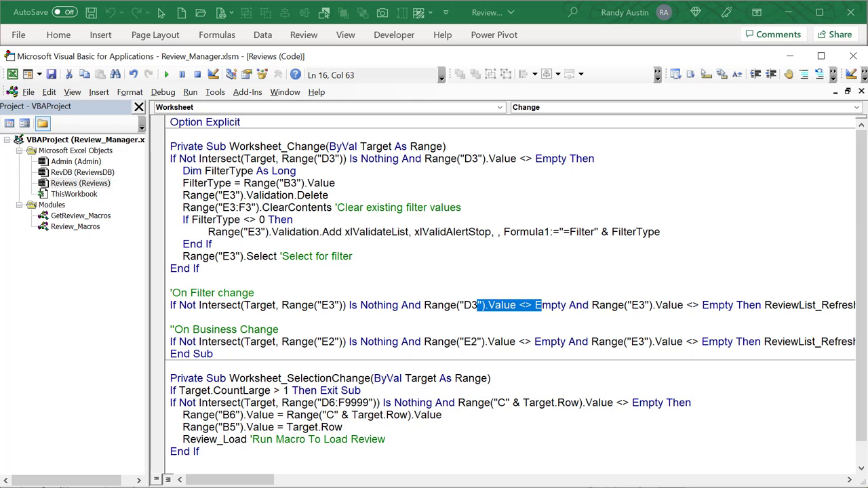
key("alt+F11")
left_click(62, 142)
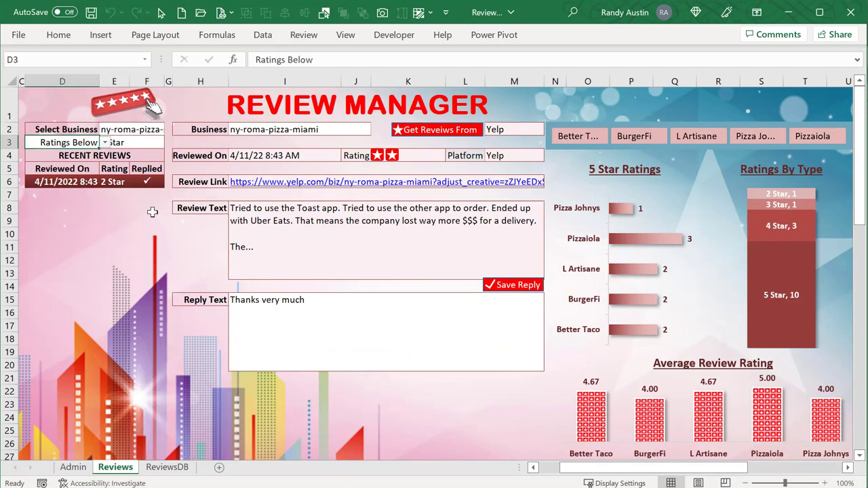
Check the Range("E3").Value part of the On Filter change condition against filter value cell E3 of the Reviews sheet
key("alt+F11")
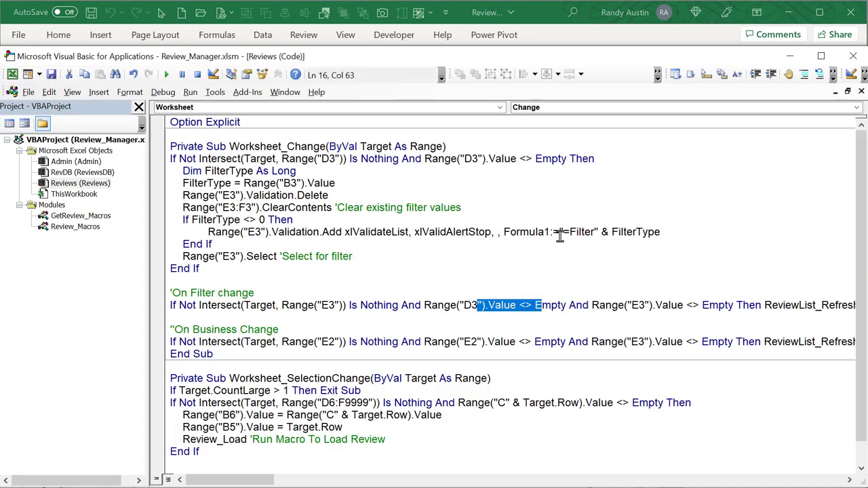
left_click(581, 305)
left_click(670, 310, "shift")
left_click(683, 307, "shift")
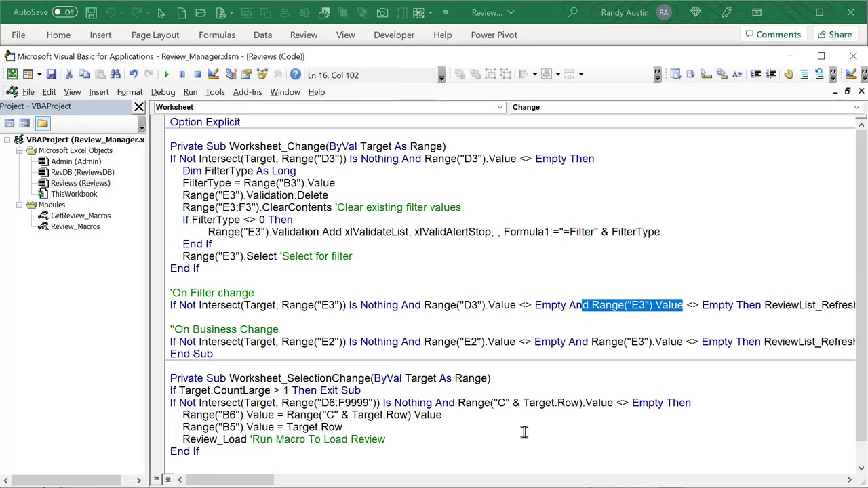
key("alt+F11")
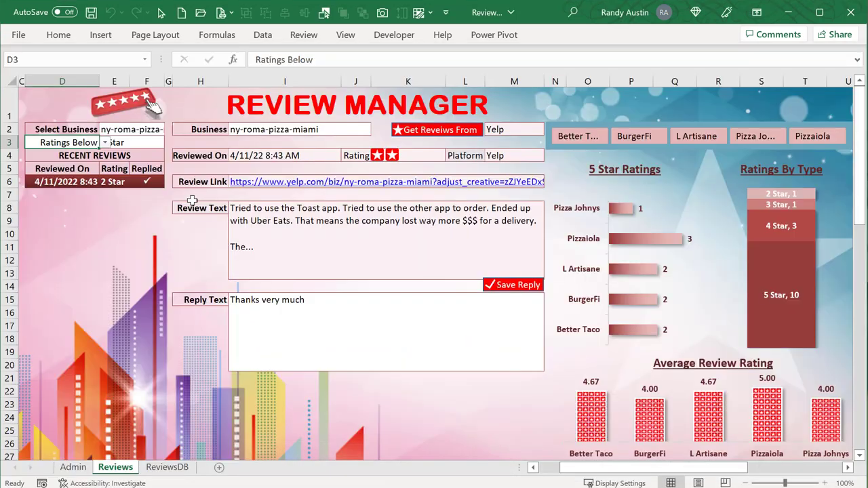
left_click(155, 142)
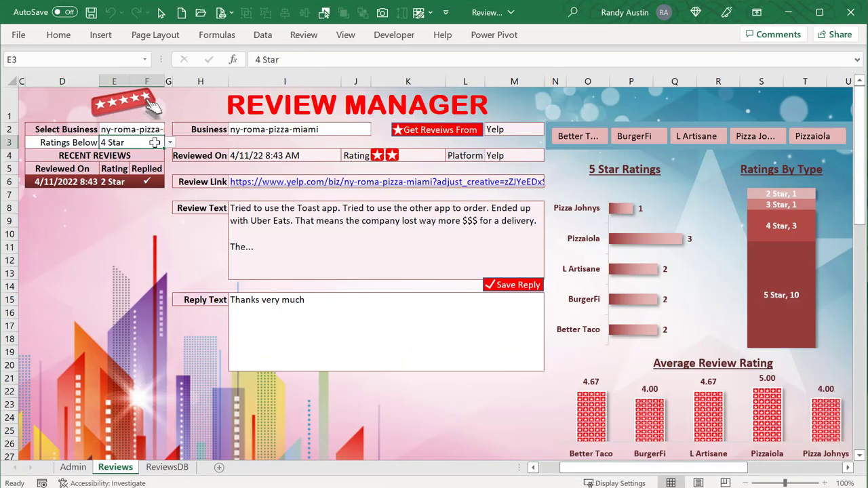
key("alt+F11")
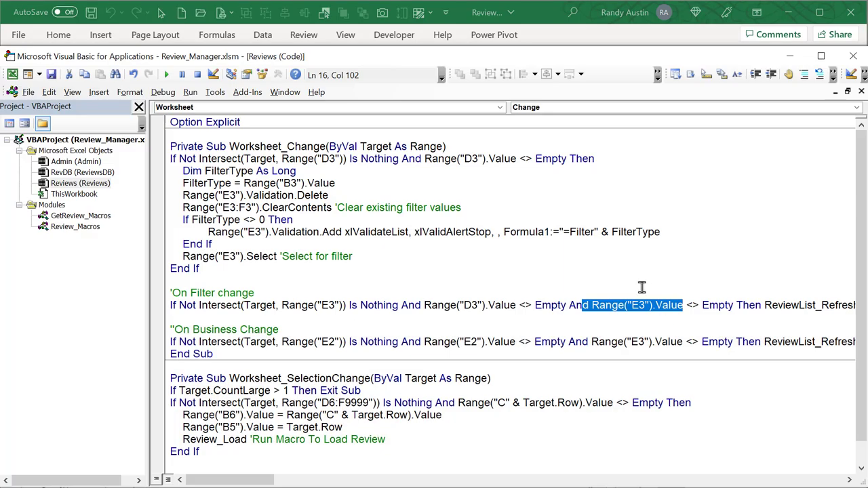
Examine the ReviewList_Refresh call at the end of the On Filter change line
left_click_drag(231, 480, 252, 480)
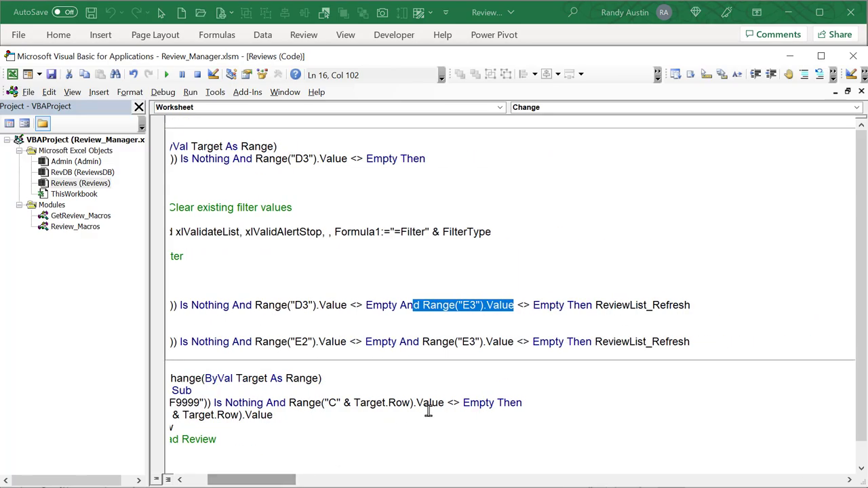
left_click_drag(689, 305, 597, 297)
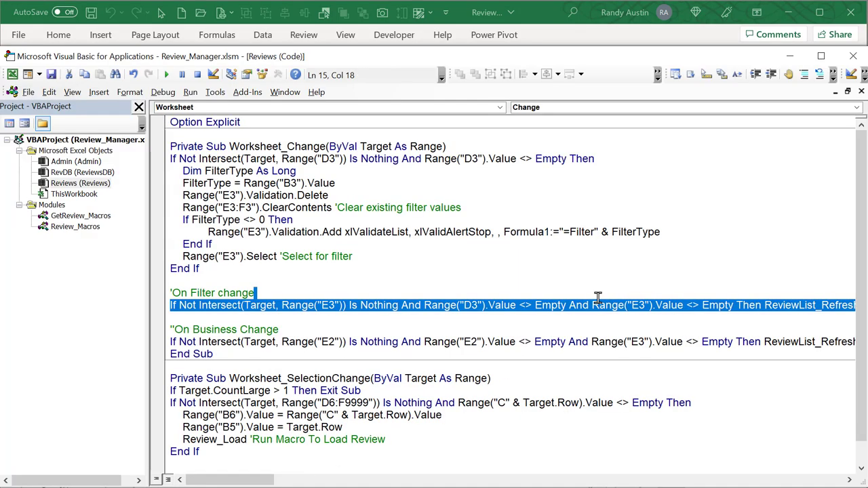
left_click_drag(223, 480, 271, 480)
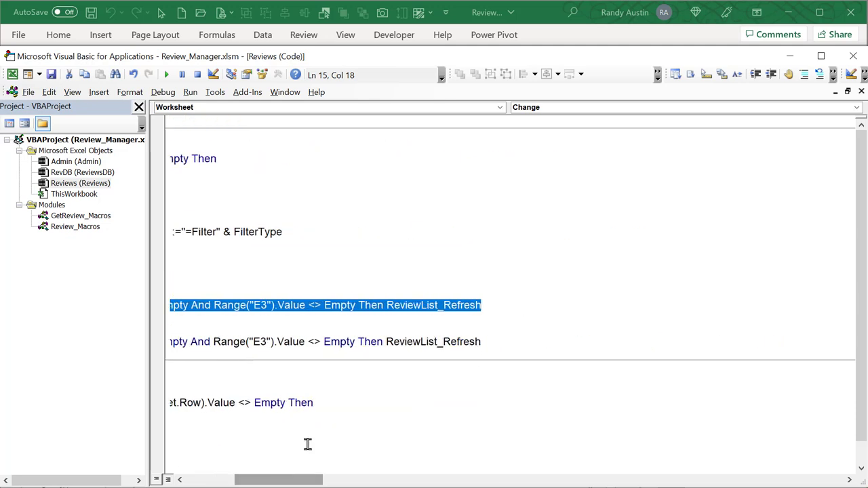
left_click(490, 305)
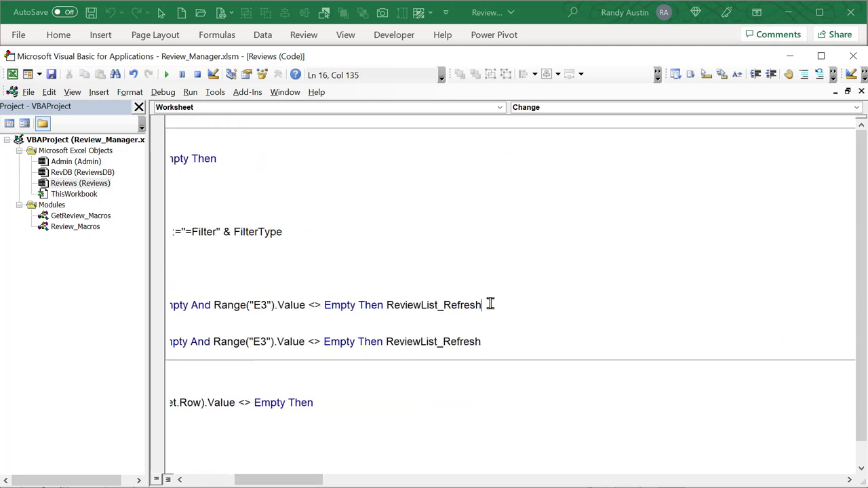
Open the Review_Macros module and locate the ReviewList_Refresh macro near its start
double_click(57, 229)
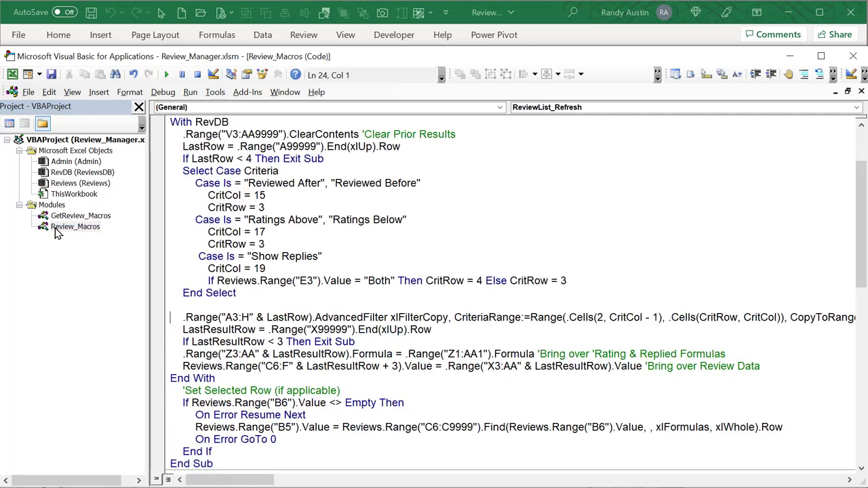
scroll(399, 298, "up", 3)
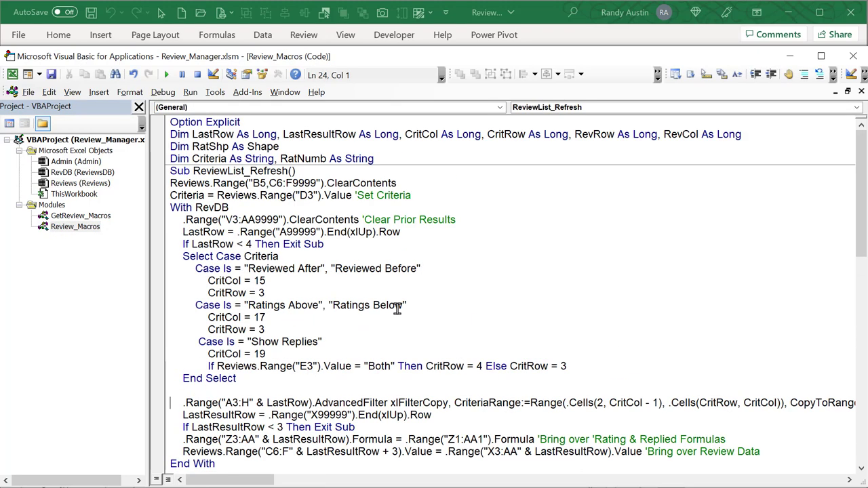
left_click_drag(289, 166, 209, 163)
left_click(280, 171)
double_click(203, 171)
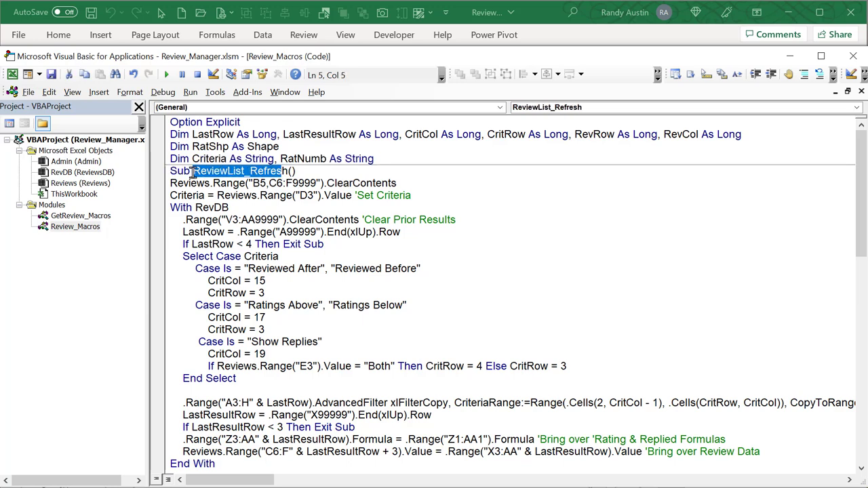
left_click(208, 195)
Review the Long variable declarations of Review_Macros, from LastRow and LastResultRow through RevRow and RevCol
left_click(228, 134)
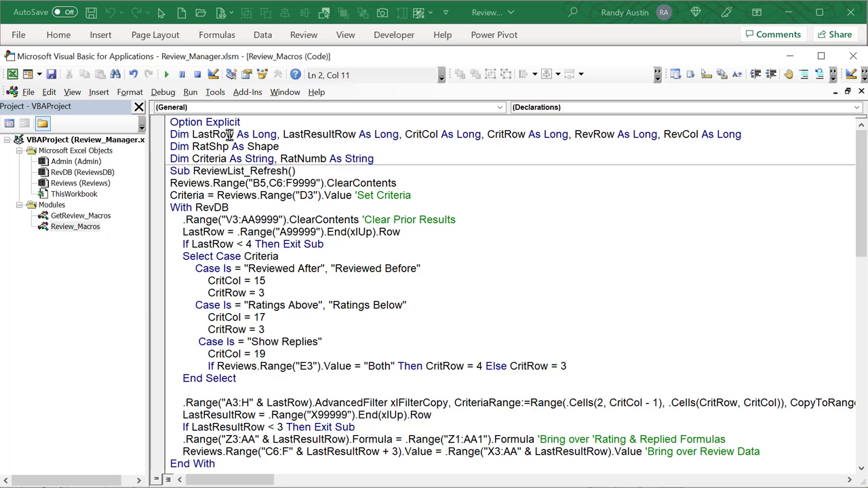
left_click(302, 134)
left_click(497, 135)
key("End")
key("shift+Down")
left_click(591, 140, "shift")
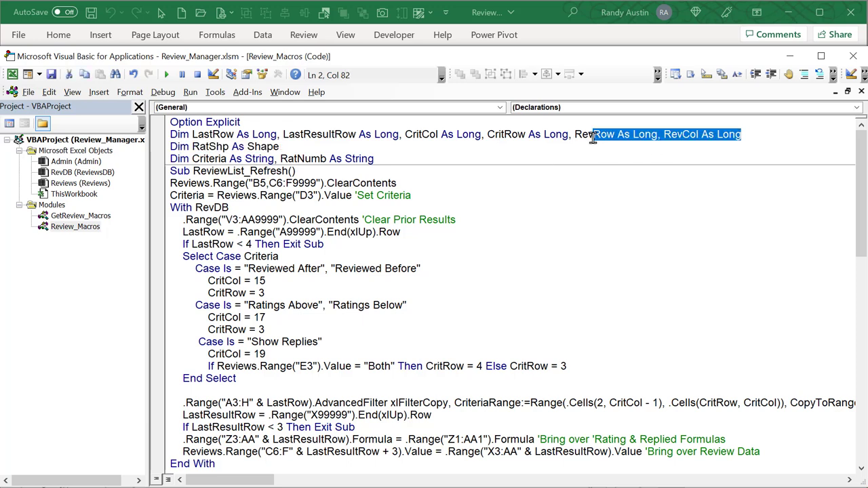
Review the RatShp As Shape declaration and compare it with the rating star shapes on the Reviews sheet
left_click_drag(277, 146, 175, 146)
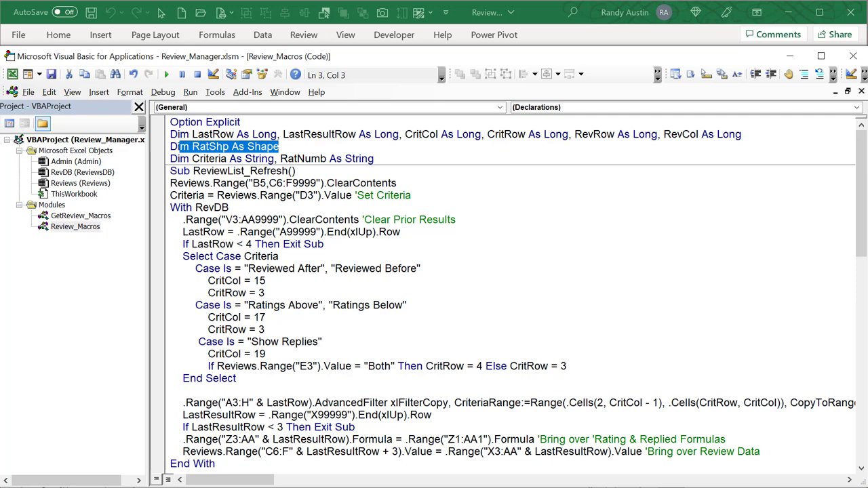
key("alt+F11")
left_click(388, 159)
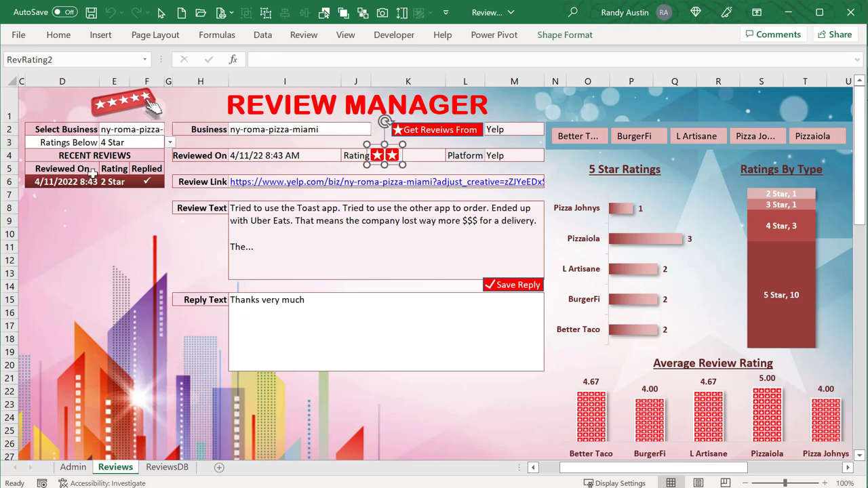
left_click(122, 101)
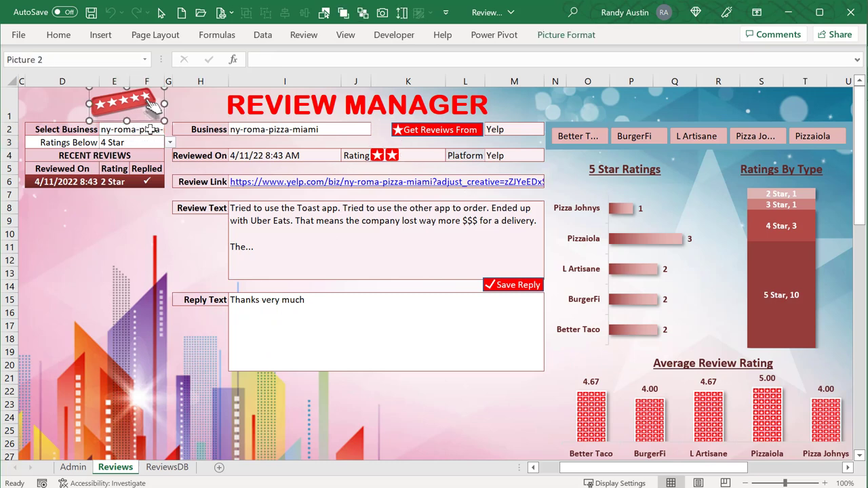
Select the business the-better-taco-virginia-gardens and set its Ratings Below filter value to 5 Star
left_click(139, 129)
left_click(169, 129)
left_click(163, 141)
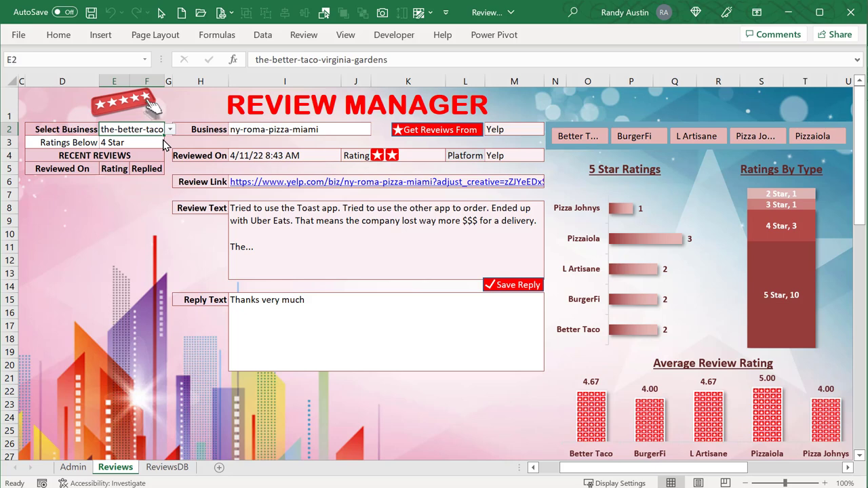
left_click(126, 143)
left_click(170, 143)
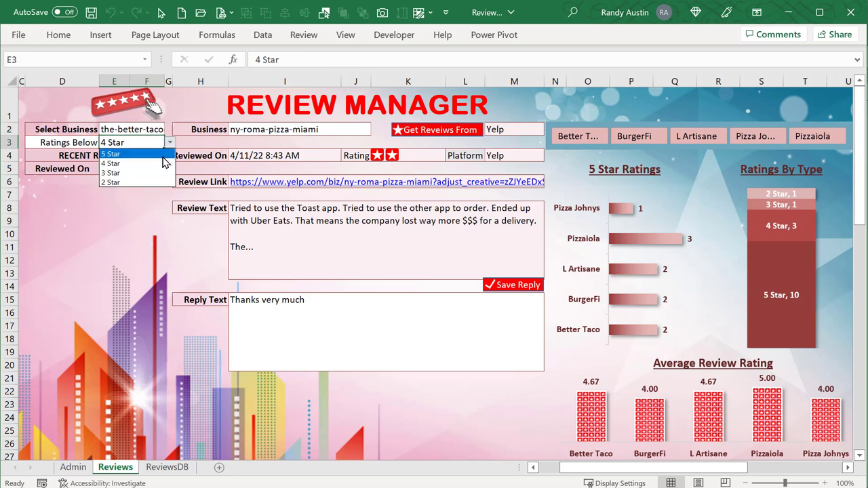
left_click(163, 155)
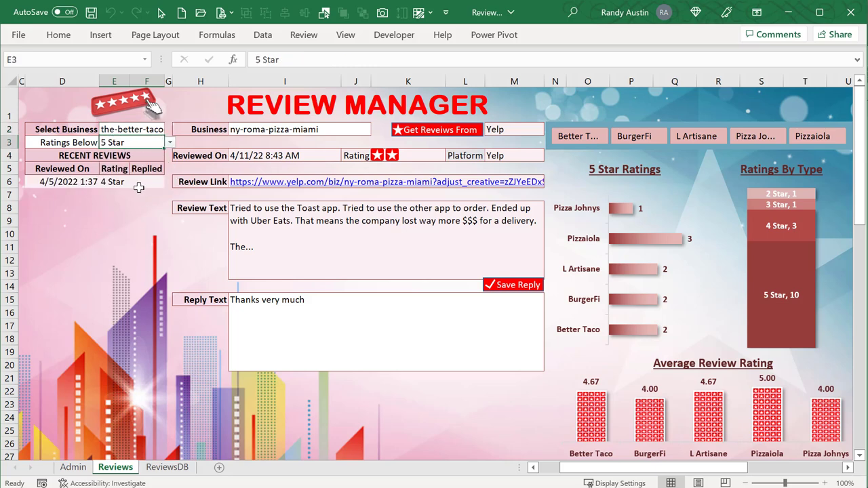
Filter the review list by Show Replies with the value Both, and load the 4/5/2022 and 7/18/2022 reviews
left_click(73, 144)
left_click(105, 142)
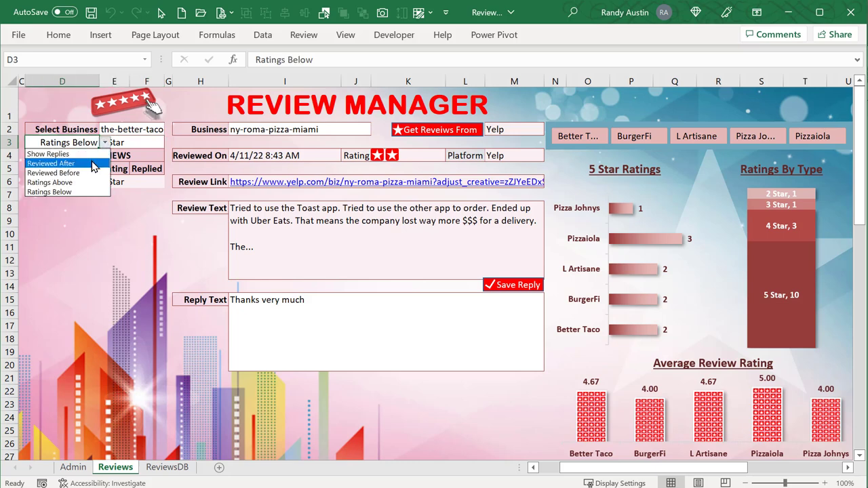
left_click(68, 152)
left_click(153, 143)
left_click(170, 143)
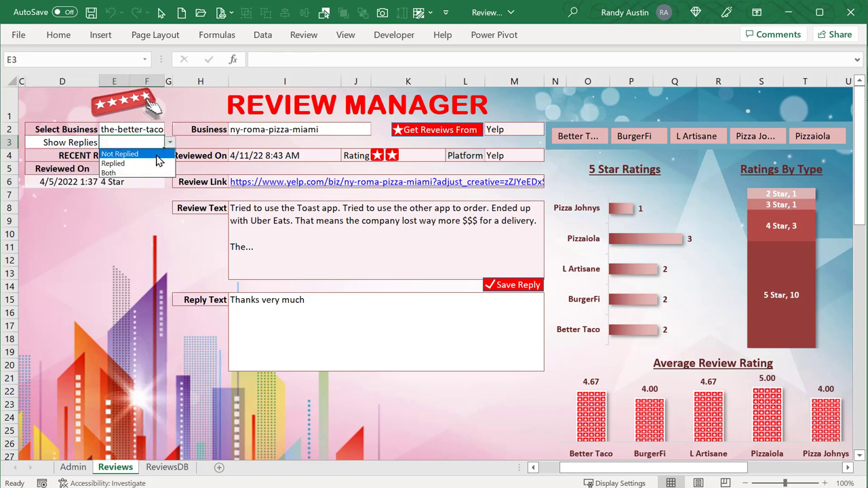
left_click(141, 174)
left_click(73, 195)
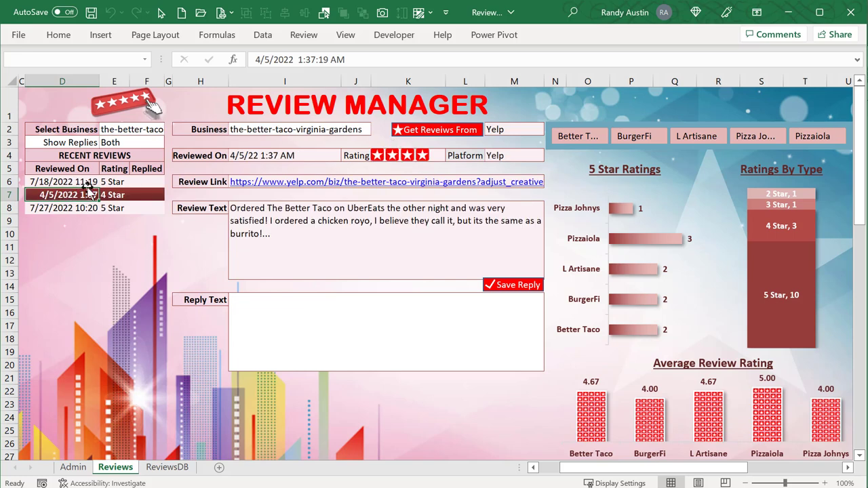
left_click(88, 181)
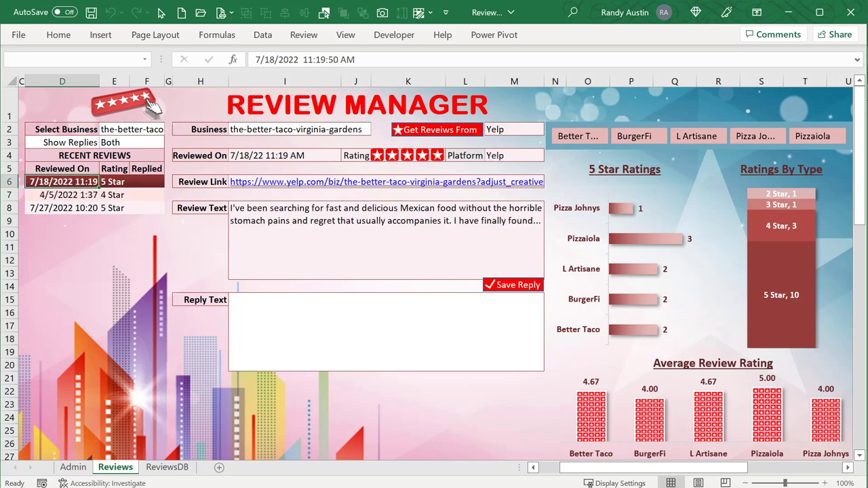
Review the RatShp, Criteria and RatNumb declarations in Review_Macros and the ReviewList_Refresh macro name
key("alt+F11")
left_click(285, 146)
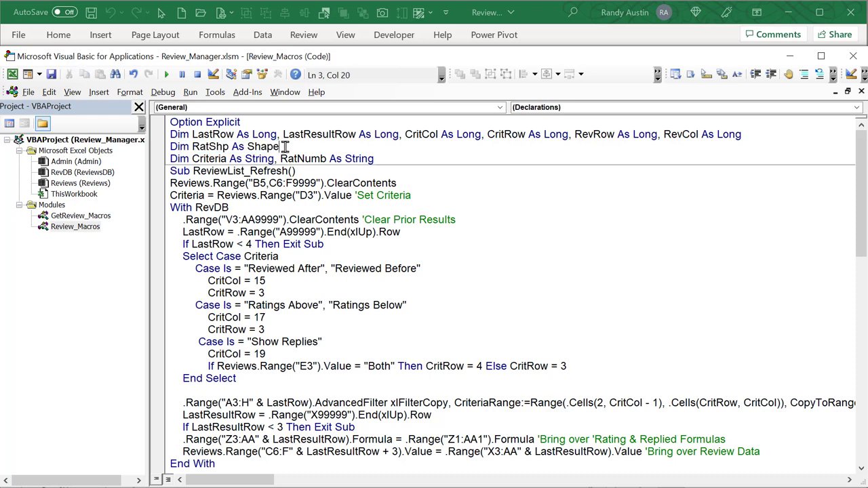
left_click_drag(284, 146, 192, 146)
left_click(219, 171)
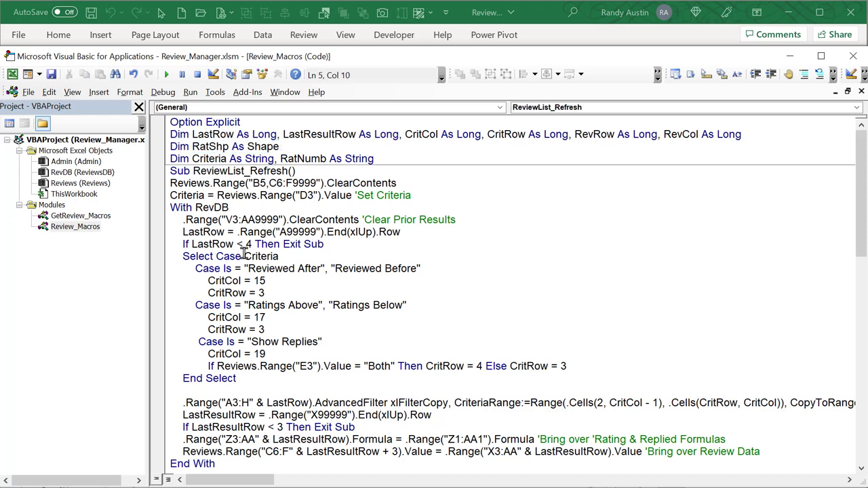
left_click(374, 158)
left_click_drag(287, 171, 194, 170)
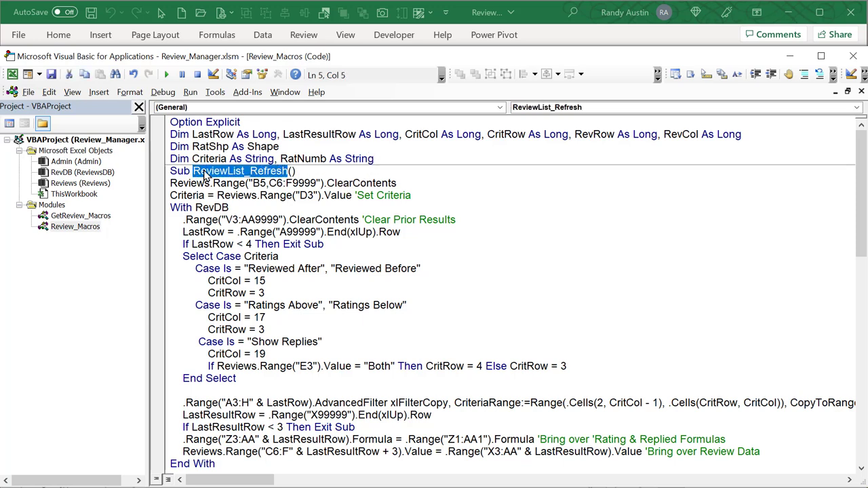
Inspect the hidden review ID stored in cell C6 of the Reviews sheet, beside the first listed review
key("alt+F11")
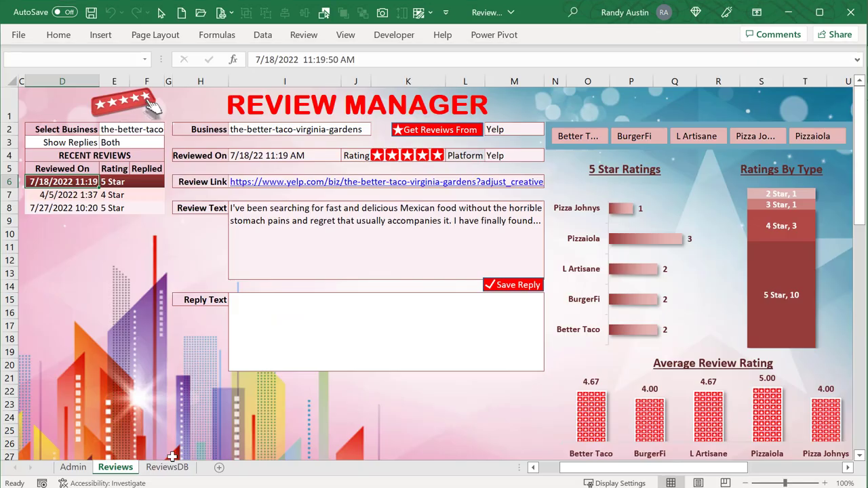
left_click_drag(569, 467, 549, 467)
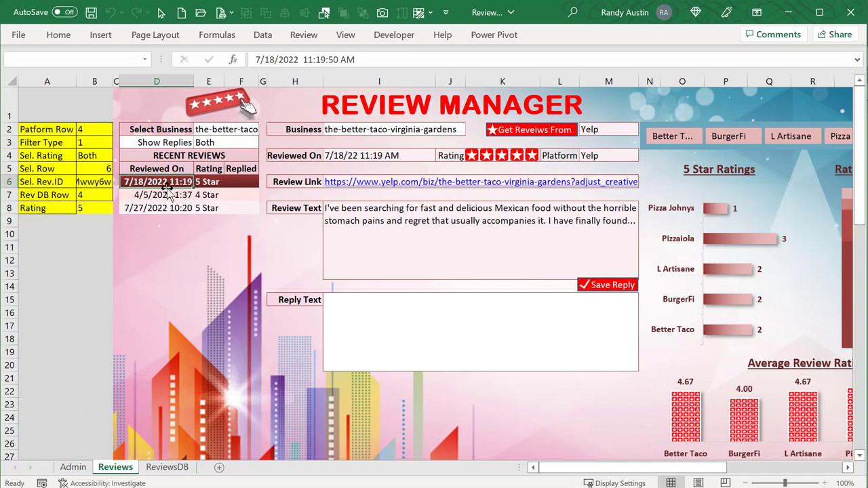
left_click(116, 182)
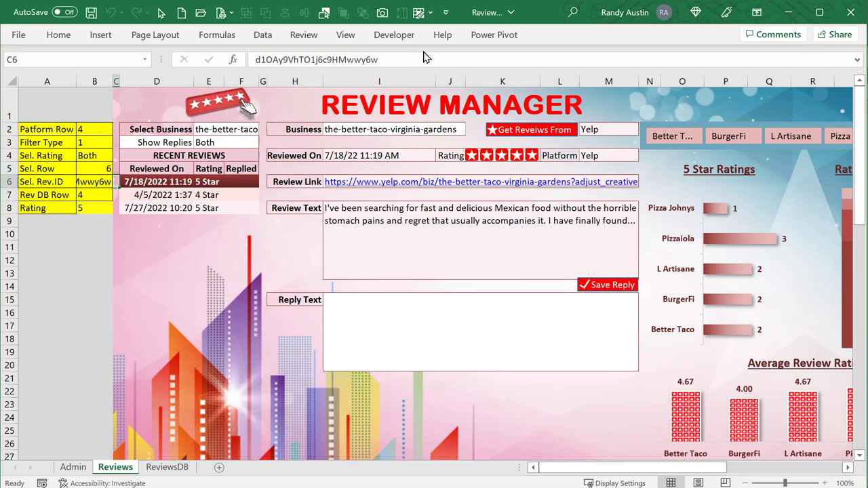
left_click_drag(414, 60, 221, 59)
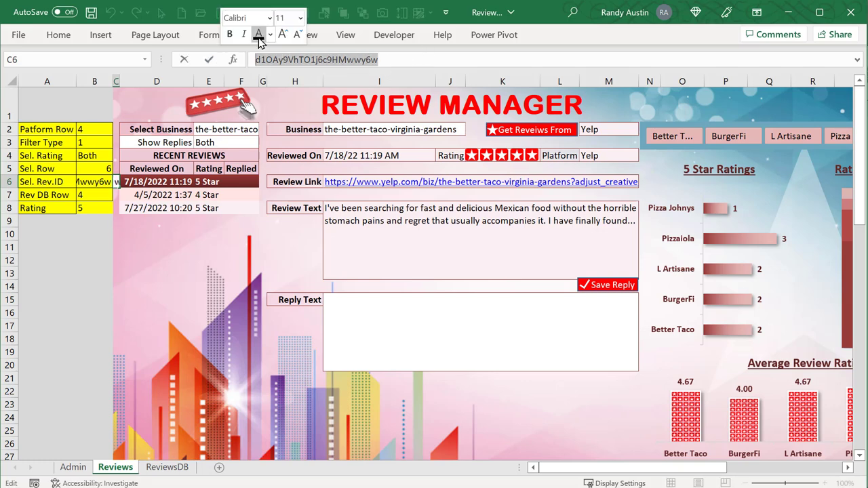
key("Return")
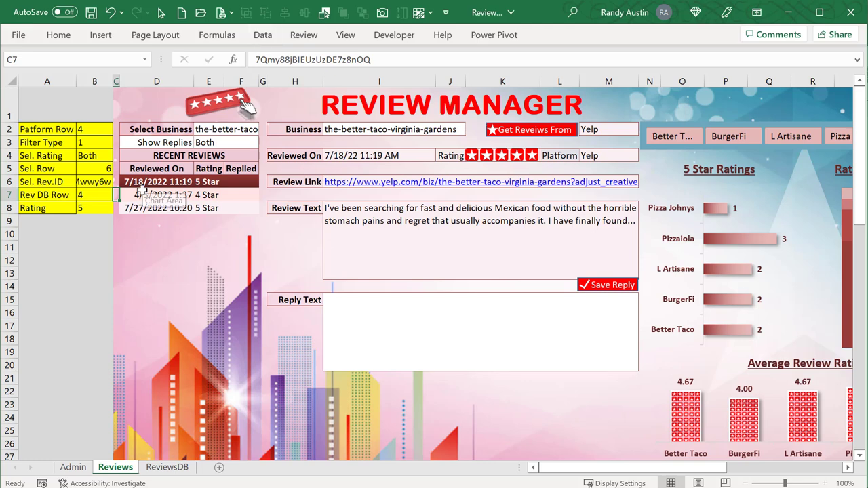
Widen column C of the Reviews sheet slightly and apply the custom number format ;;; to the review ID in cell C6
mouse_move(119, 82)
left_mouse_down()
mouse_move(220, 84)
mouse_move(120, 97)
left_mouse_up()
left_click(122, 97)
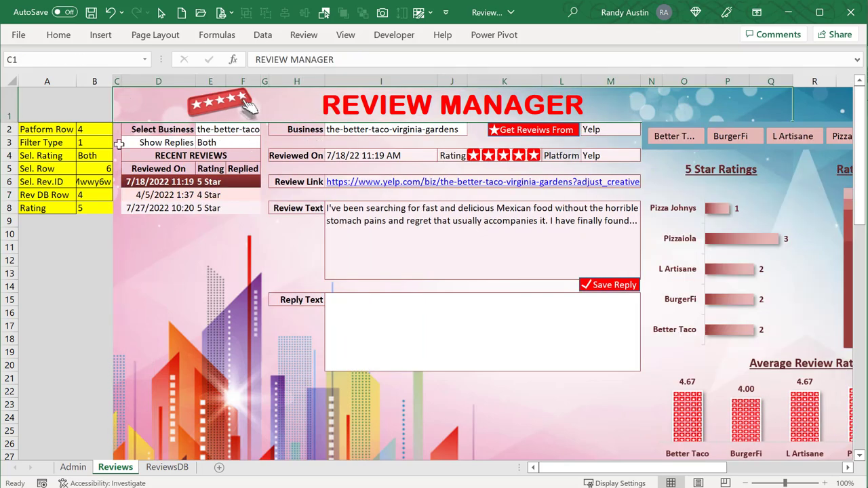
left_click(117, 182)
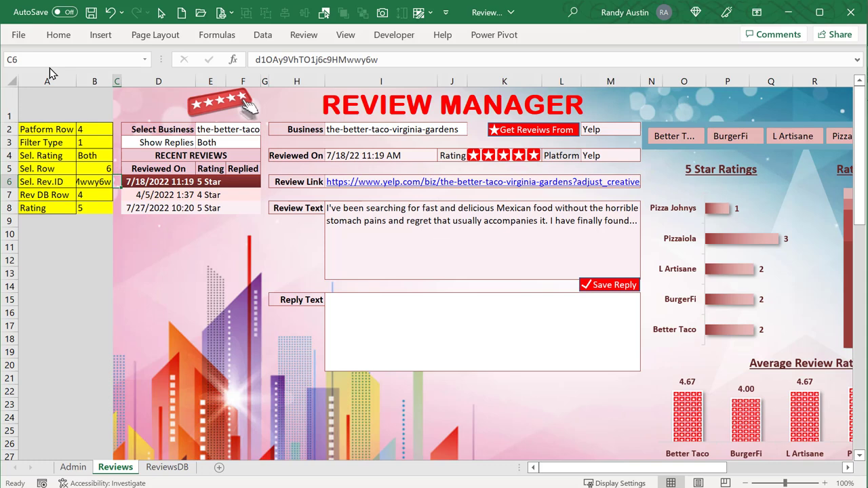
left_click(58, 35)
left_click(485, 61)
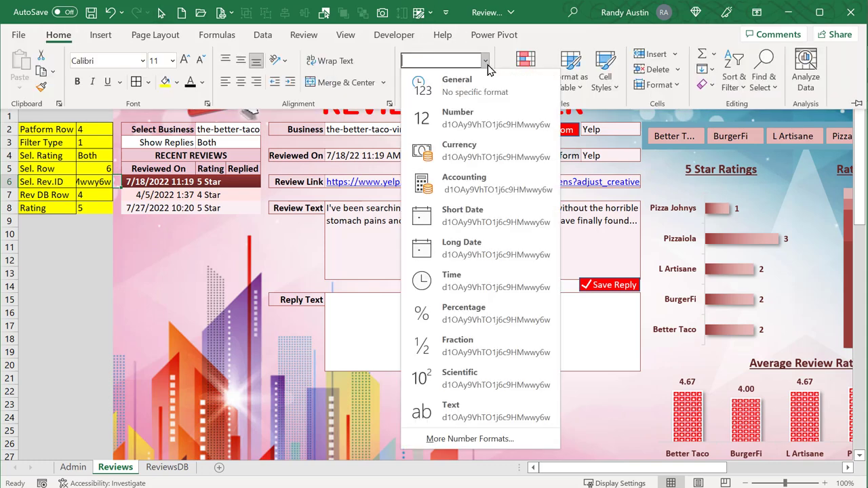
left_click(470, 438)
left_click(458, 172)
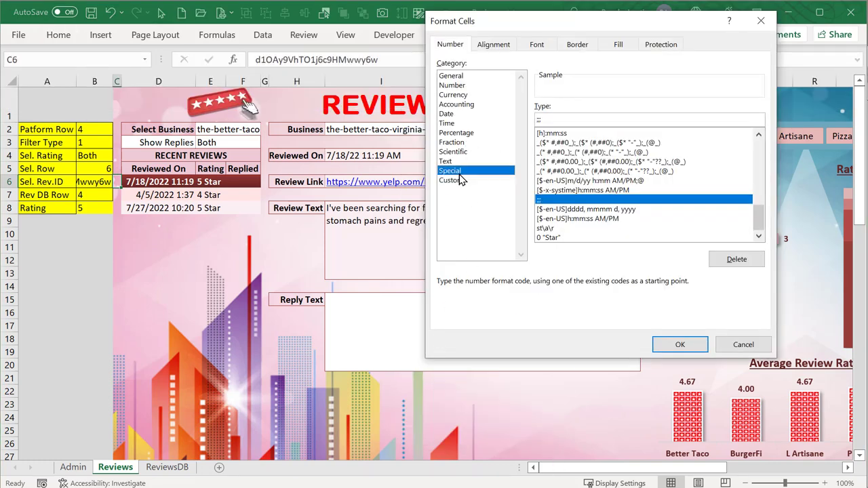
left_click(501, 179)
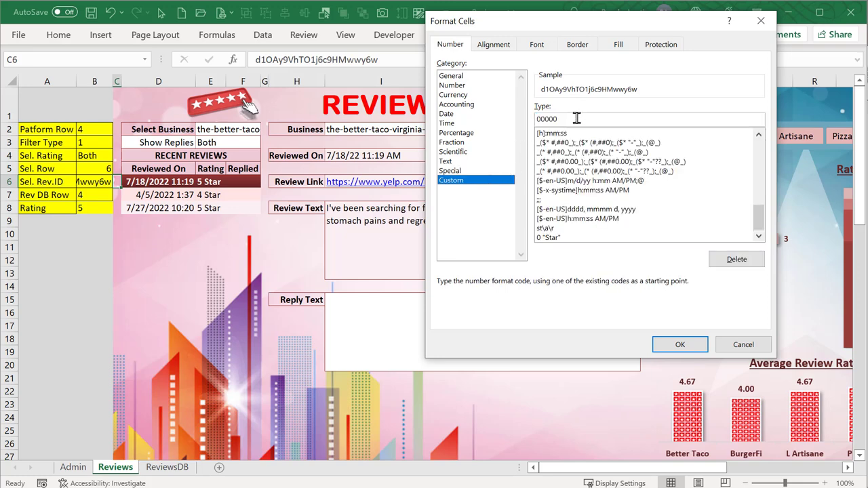
left_click_drag(577, 119, 495, 112)
type(";;;")
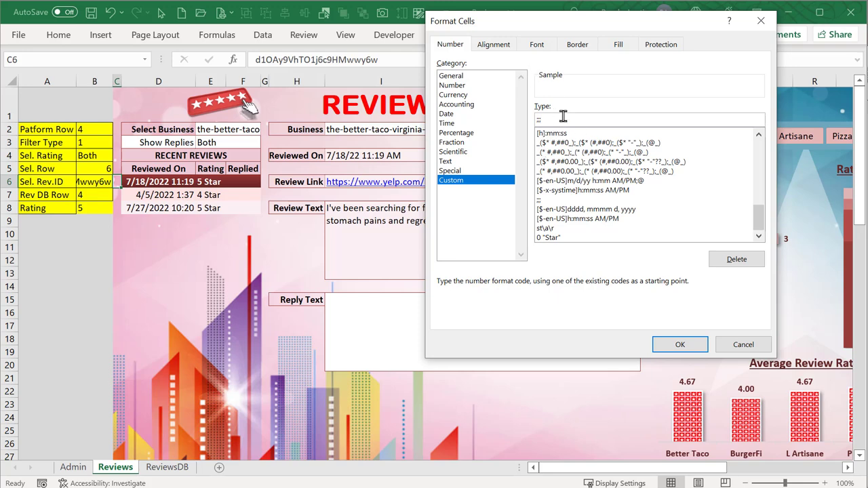
left_click(680, 345)
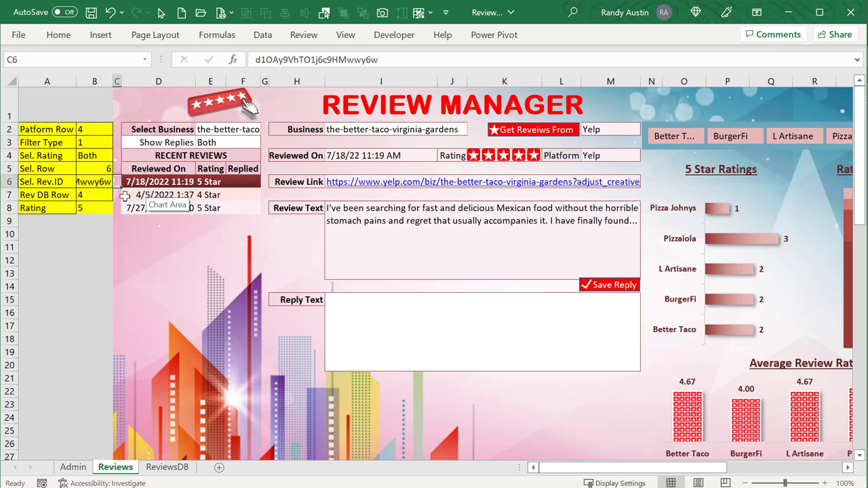
Inspect column C beside the review list, checking the hidden review ID in cell C7 and the cells around the list
left_click(117, 195)
left_click(115, 221)
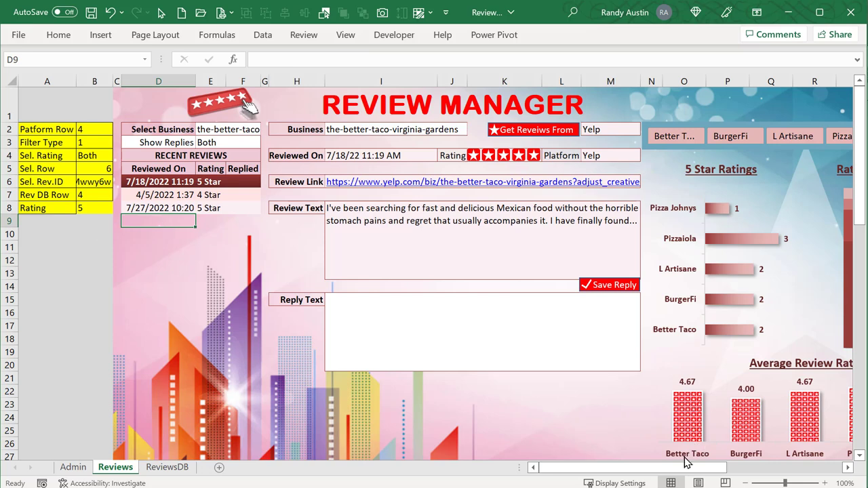
left_click(118, 168)
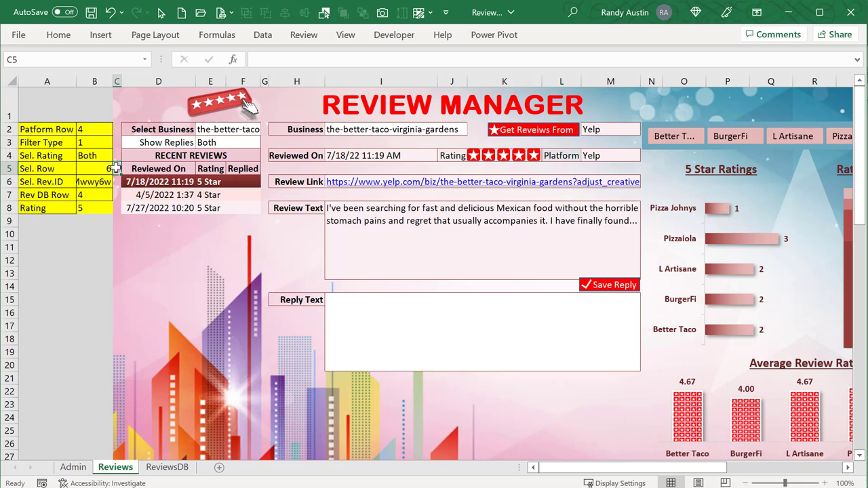
left_click(116, 195)
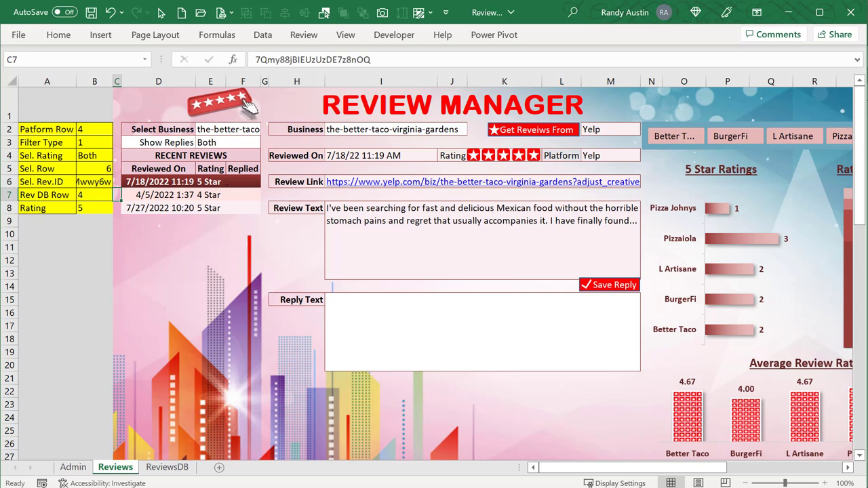
Review the B5 reference in the ClearContents line of the ReviewList_Refresh macro
key("alt+F11")
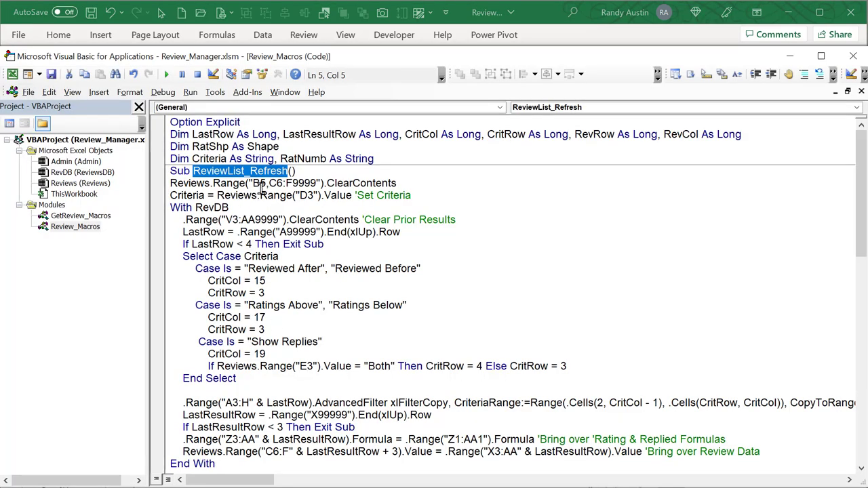
left_click_drag(268, 186, 252, 186)
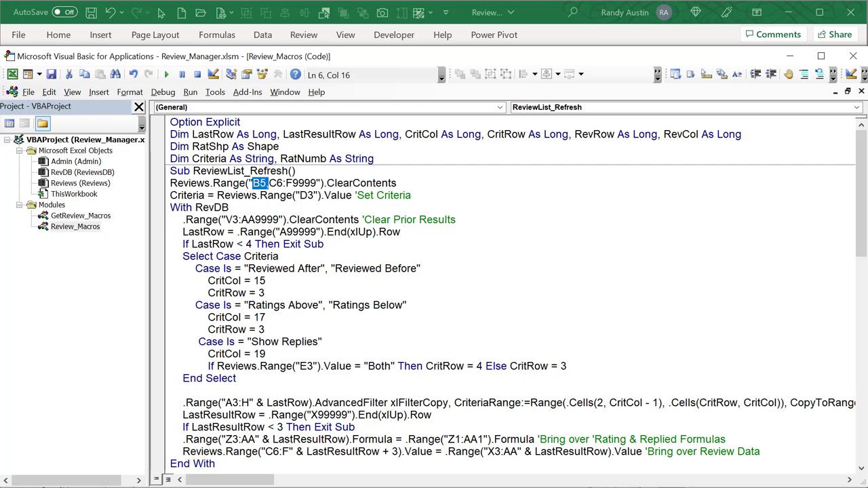
key("alt+F11")
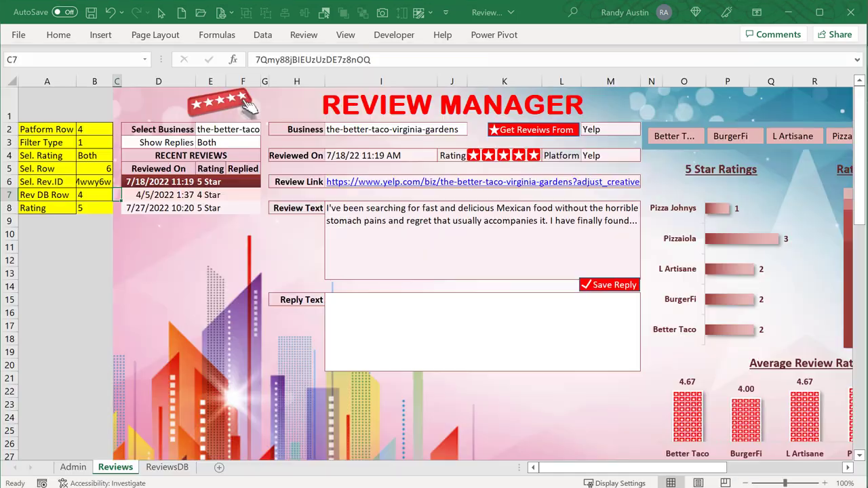
Load the 7/27/2022, 7/18/2022 and 4/5/2022 reviews, ending on 4/5/2022, and check the selected row stored in cell B5
left_click(199, 195)
left_click(182, 207)
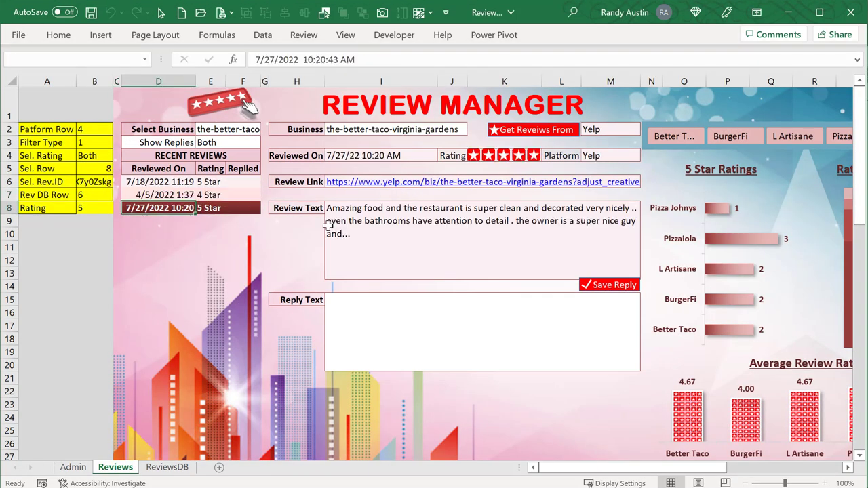
left_click(180, 196)
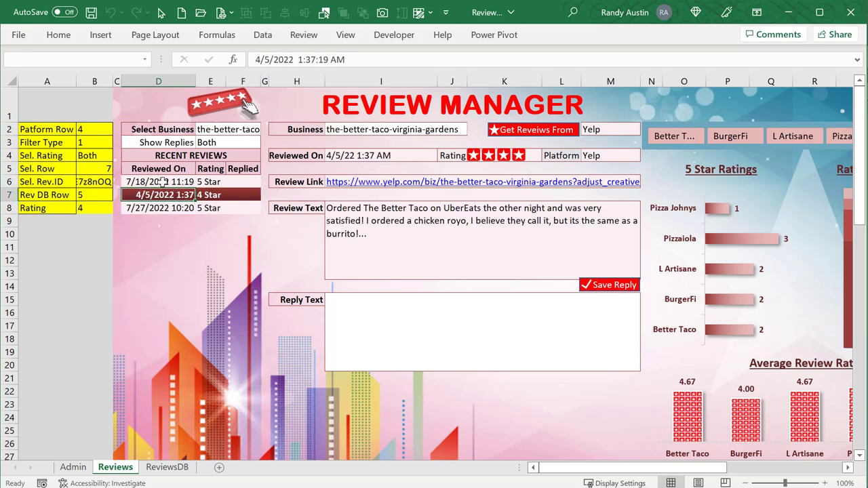
left_click(162, 181)
left_click(160, 196)
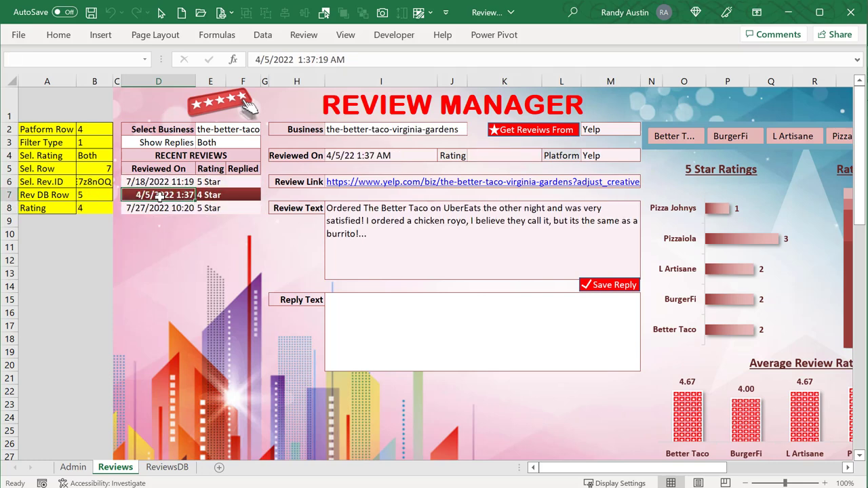
left_click(91, 168)
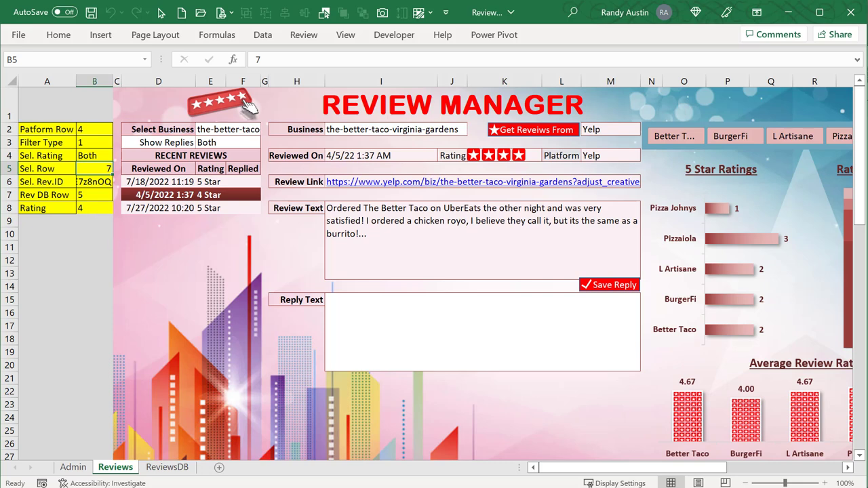
Review the Criteria assignment in ReviewList_Refresh and the filter types offered in cell D3 of the Reviews sheet
key("alt+F11")
left_click(247, 331)
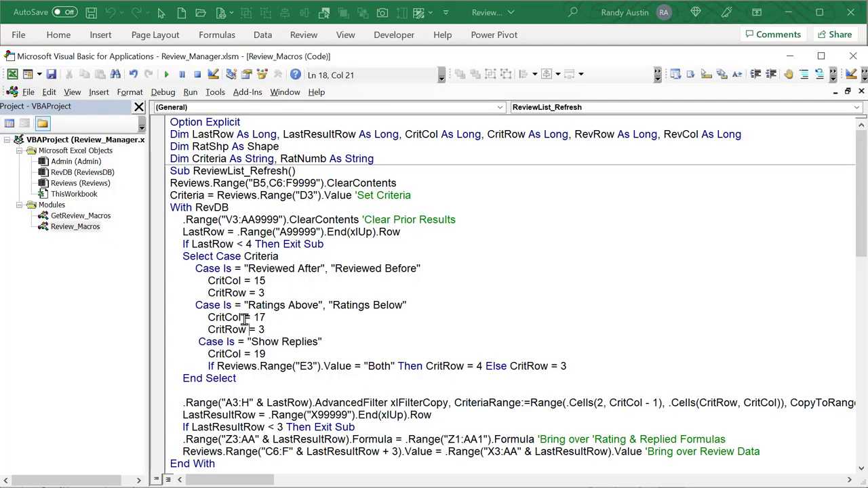
left_click_drag(207, 195, 170, 195)
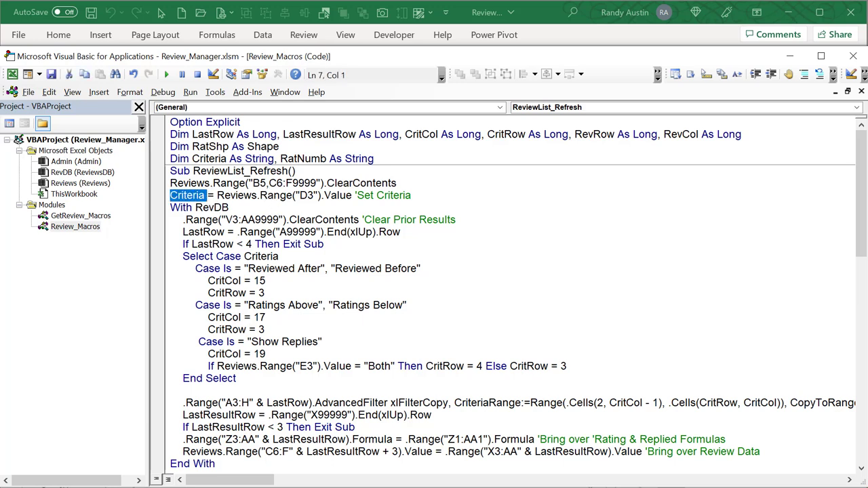
key("alt+F11")
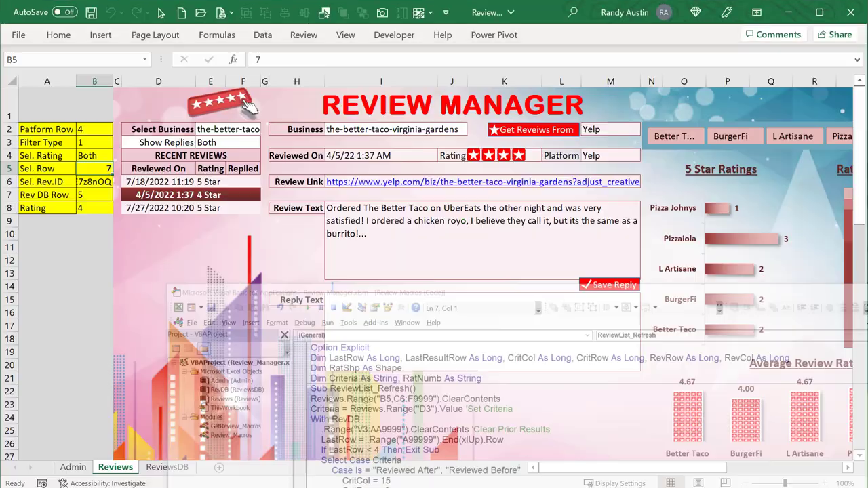
left_click(178, 142)
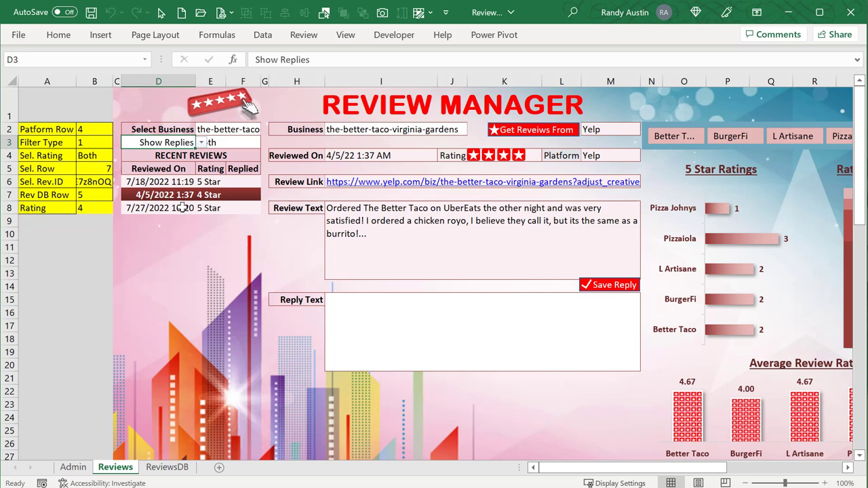
left_click(200, 143)
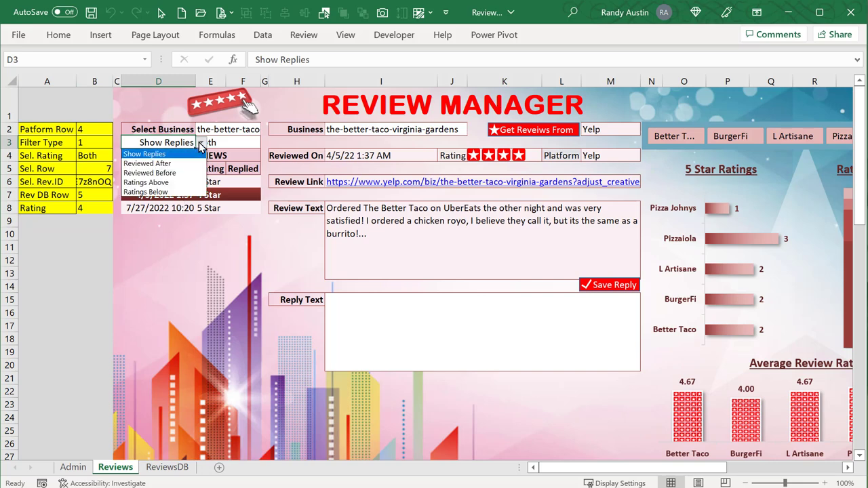
left_click(201, 143)
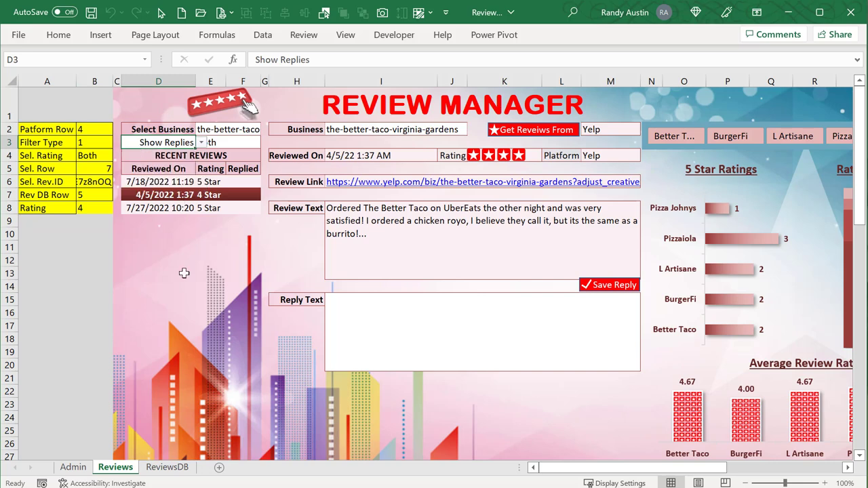
Examine the Date, Rating and Reply criteria ranges on the ReviewsDB sheet
left_click(162, 468)
left_click(461, 105)
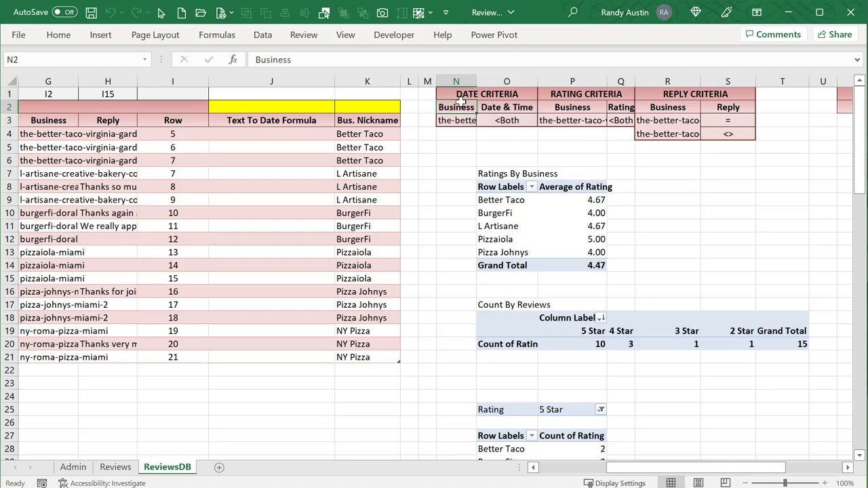
left_click_drag(460, 105, 503, 120)
left_click_drag(572, 105, 615, 114)
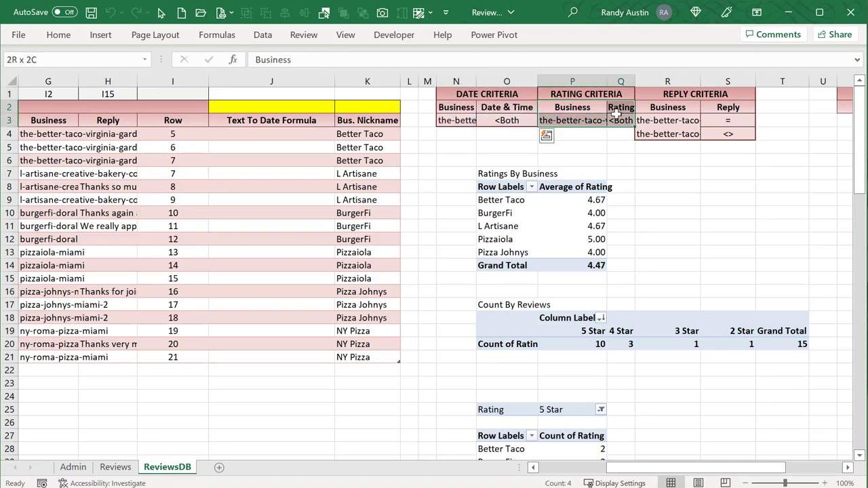
left_click_drag(667, 109, 728, 134)
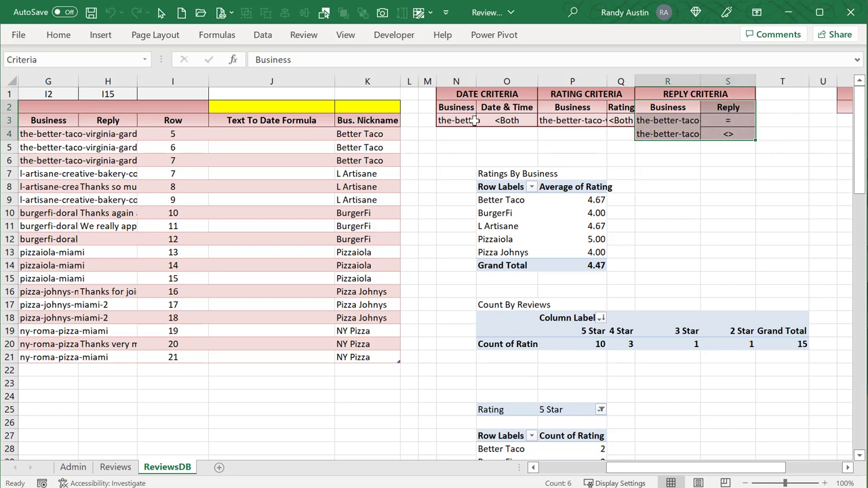
left_click(463, 95)
left_click(566, 94)
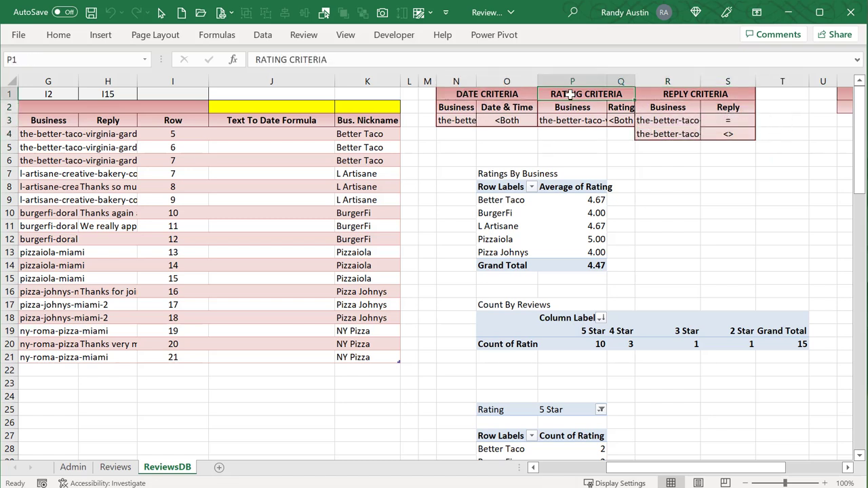
left_click(717, 90)
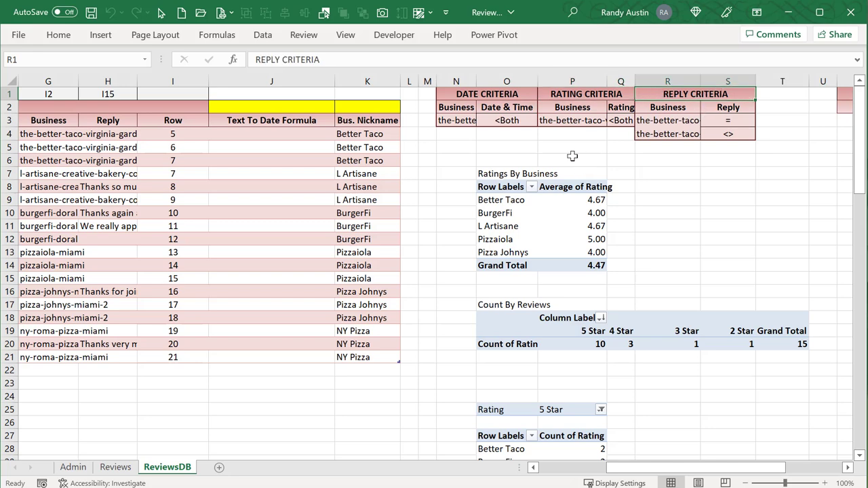
Review the With RevDB statement that follows the Criteria assignment in ReviewList_Refresh
key("alt+F11")
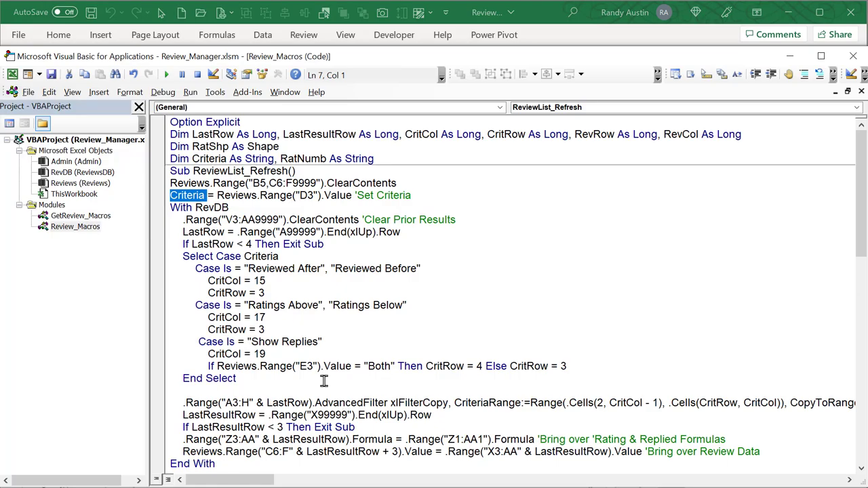
left_click(210, 195)
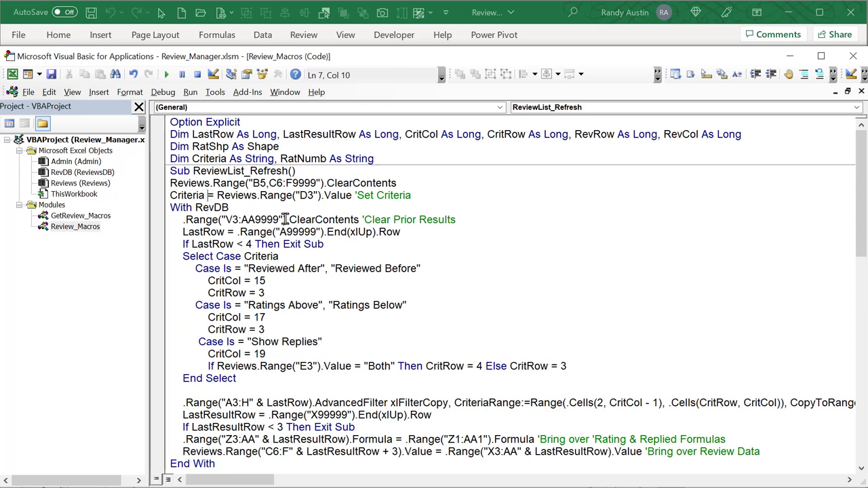
left_click_drag(484, 218, 196, 208)
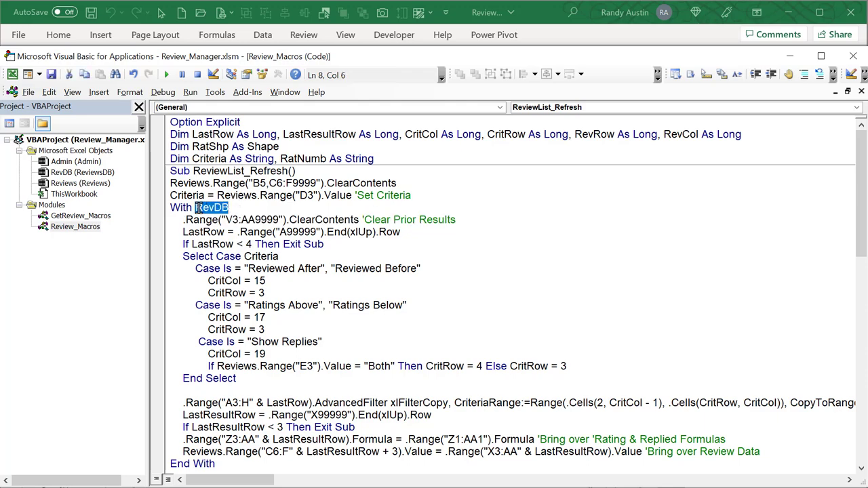
Return to the ReviewsDB sheet and examine the Reviews Results range in columns V to AA
key("alt+Tab")
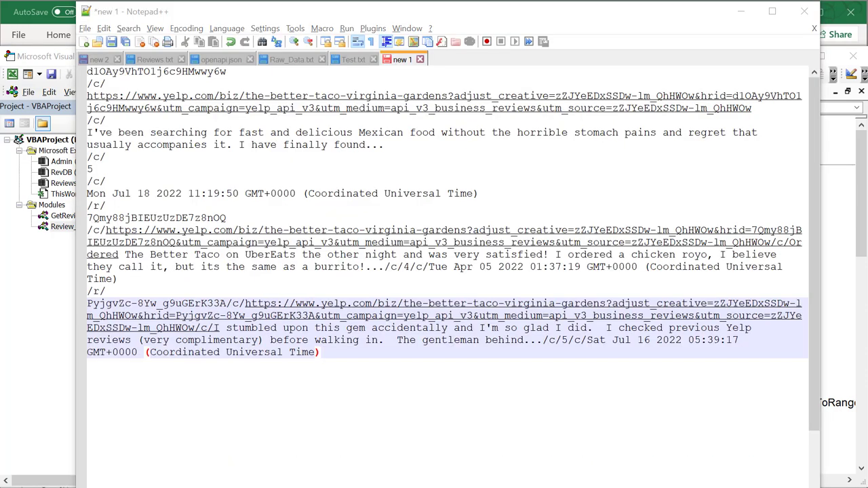
key("alt+Tab")
key("alt+Tab")
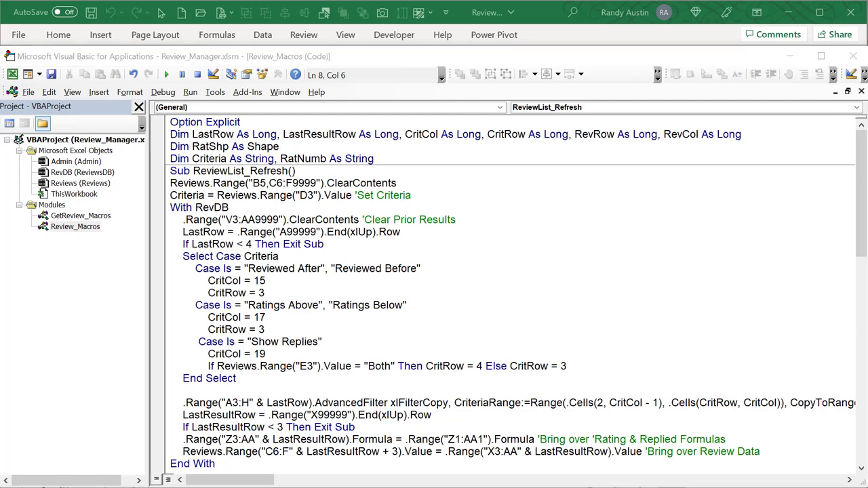
key("alt+Tab")
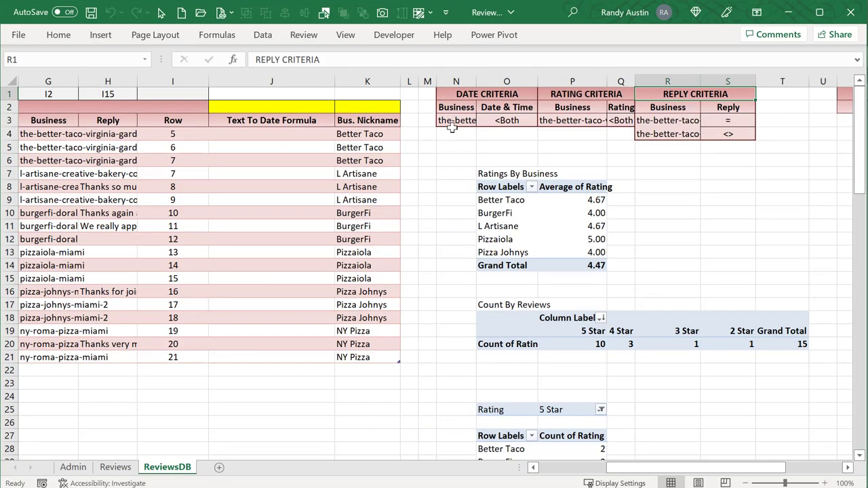
left_click_drag(685, 468, 739, 454)
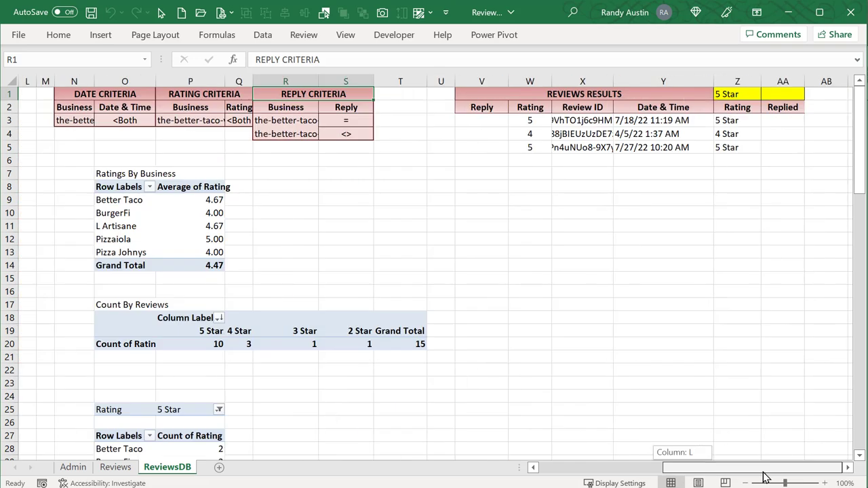
Highlight the Reviews Results area on ReviewsDB from V3 to AA9, which holds the prior filter results
left_click(472, 116)
left_click_drag(469, 118, 790, 120)
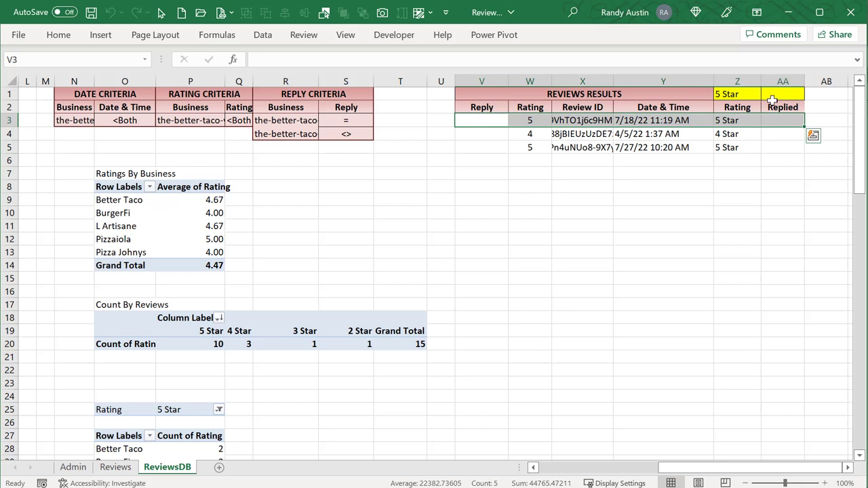
left_click_drag(475, 120, 767, 195)
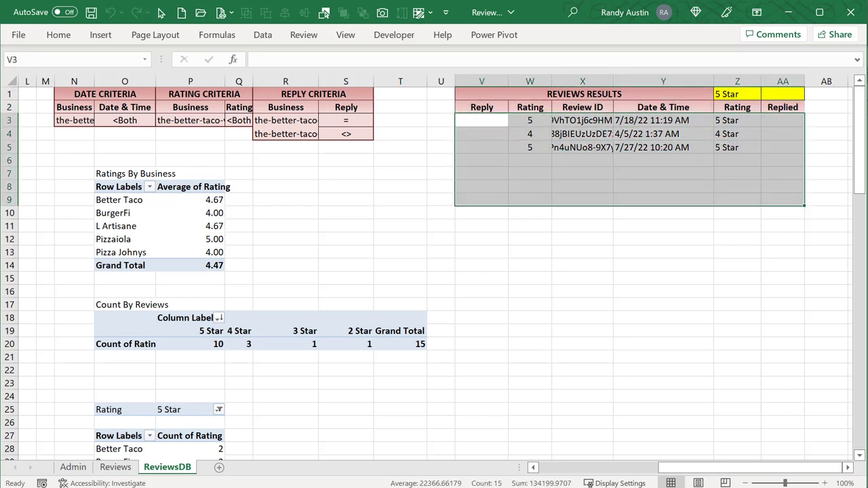
Review the LastRow assignment and the If LastRow < 4 Then Exit Sub line in ReviewList_Refresh
key("alt+F11")
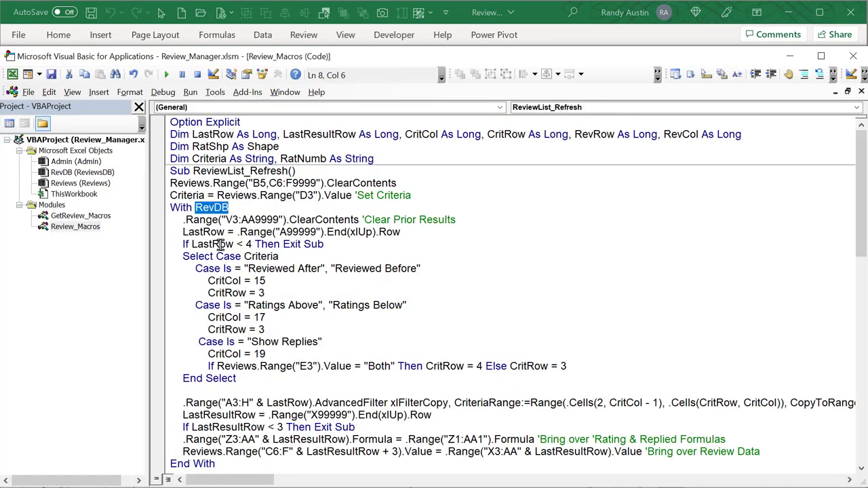
left_click_drag(224, 232, 185, 232)
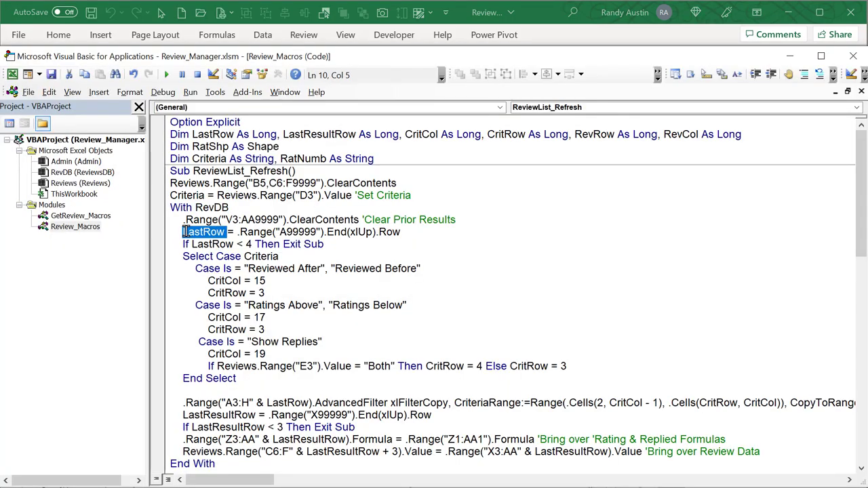
left_click(297, 261)
left_click_drag(330, 245, 176, 246)
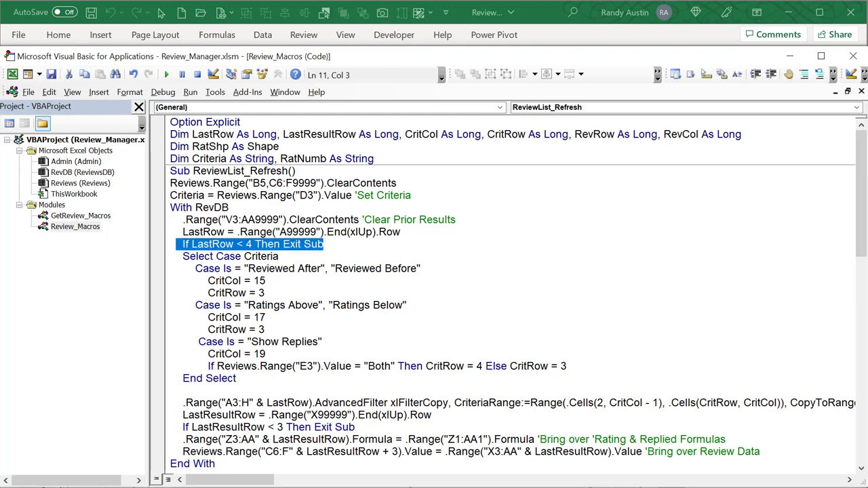
On ReviewsDB, enter the formula =COLUMN() in cell O4 below the Date & Time criterion
key("alt+F11")
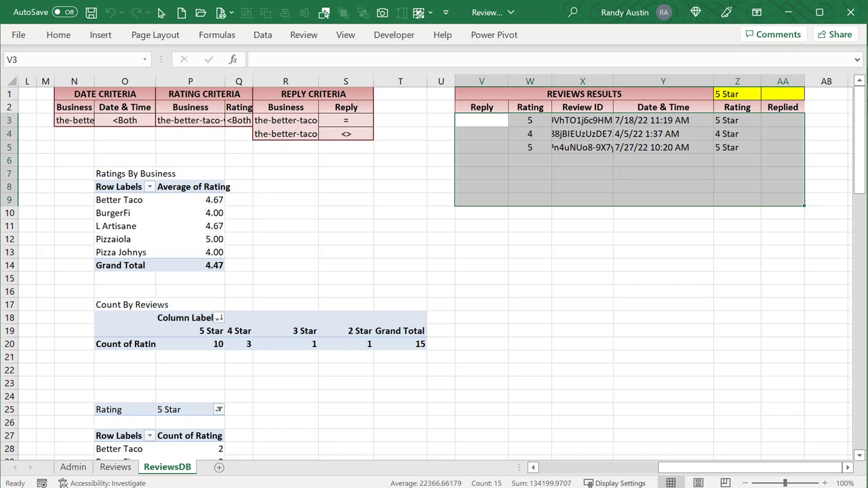
left_click(473, 215)
left_click(75, 135)
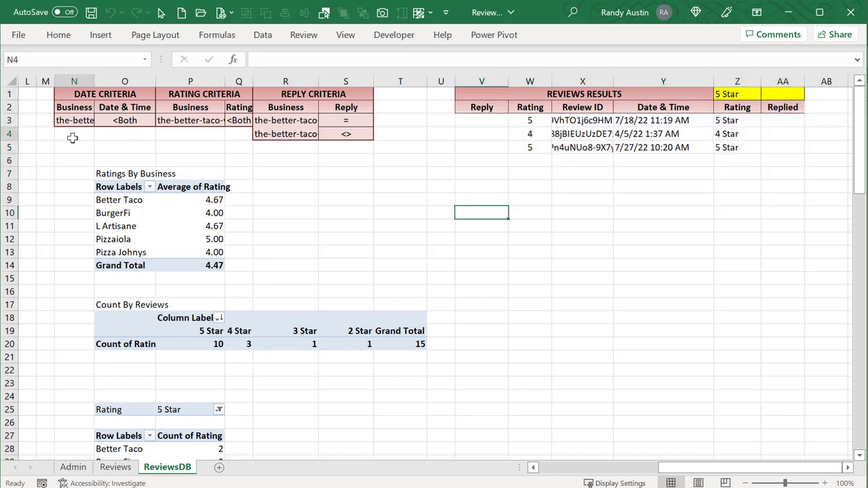
left_click(190, 130)
left_click(237, 134)
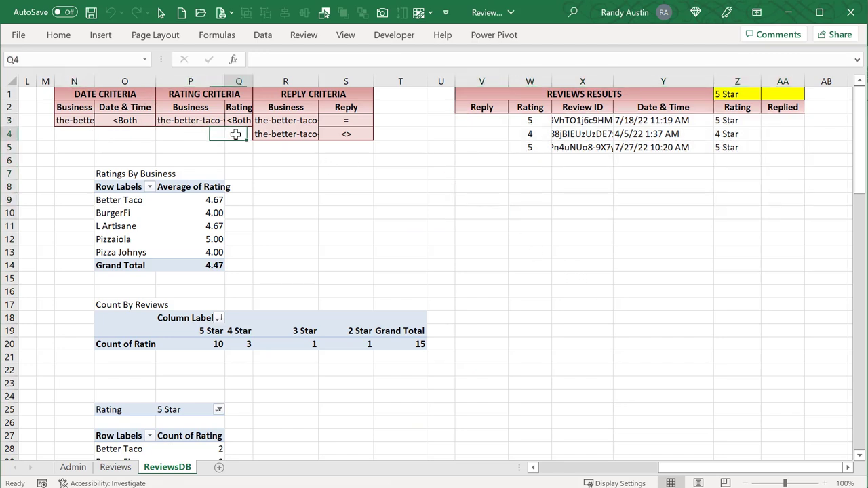
left_click(119, 135)
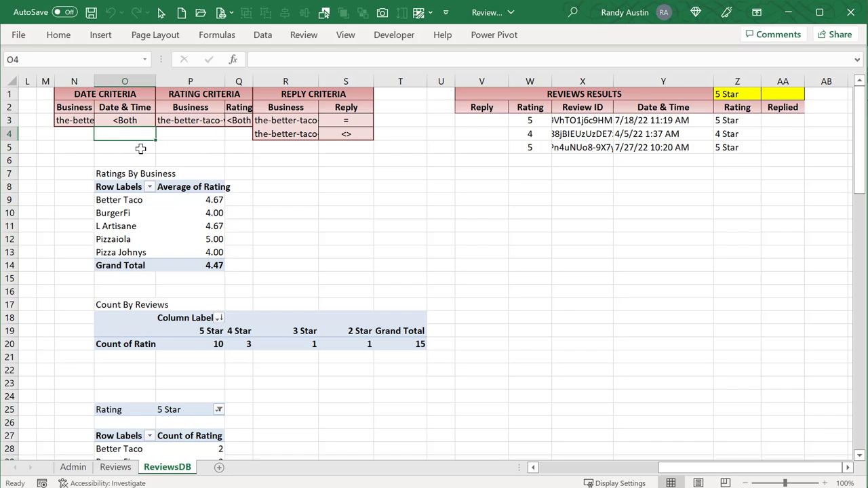
type("=col")
key("Tab")
type(")")
key("Return")
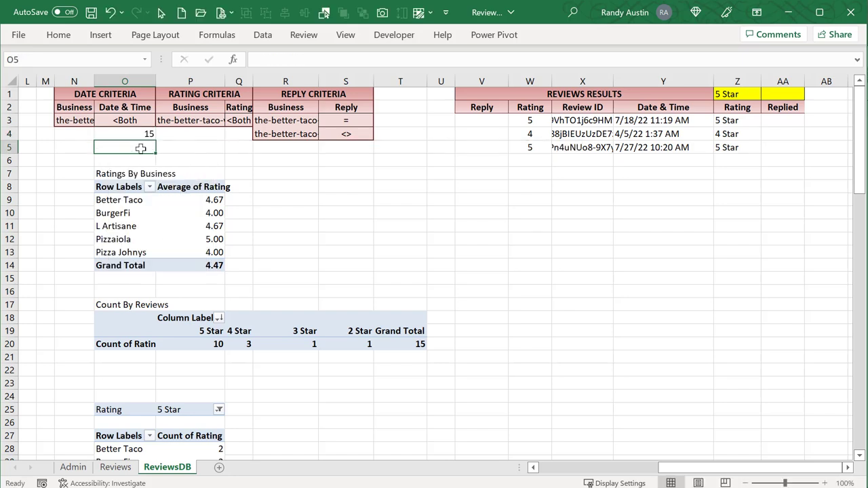
Examine the Date Criteria cells on ReviewsDB with their column number in O4, and the columns of the Rating and Reply criteria
left_click(231, 135)
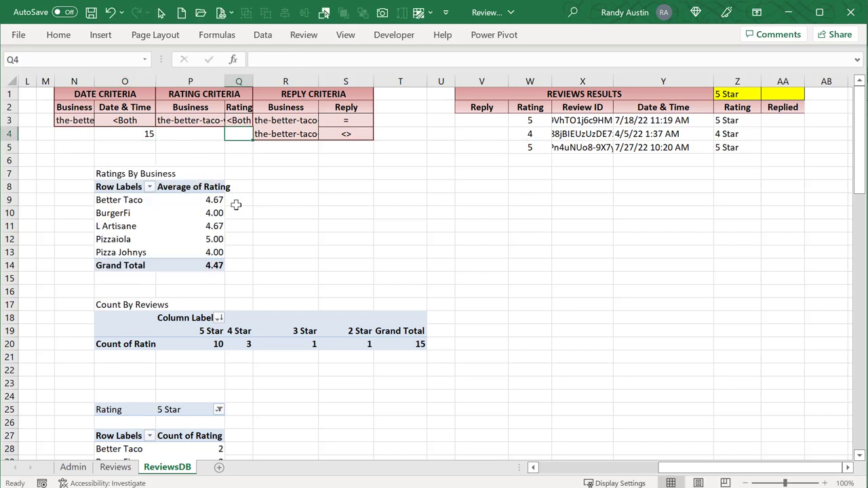
left_click(342, 157)
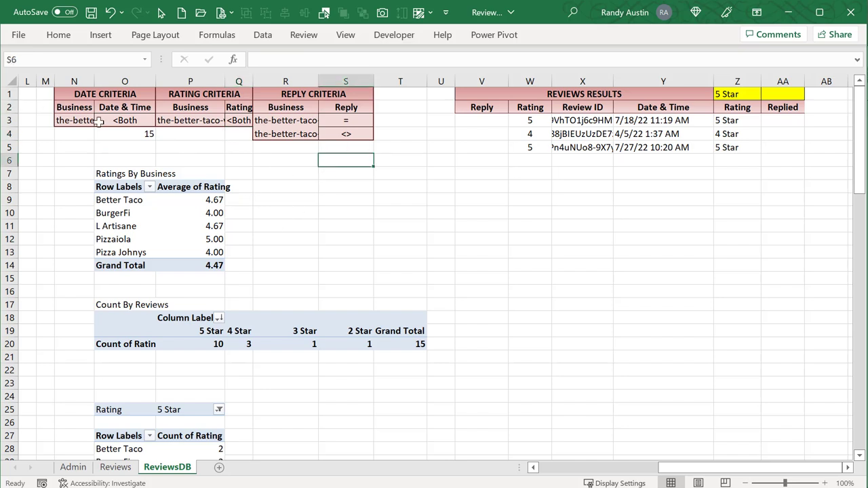
left_click(146, 135)
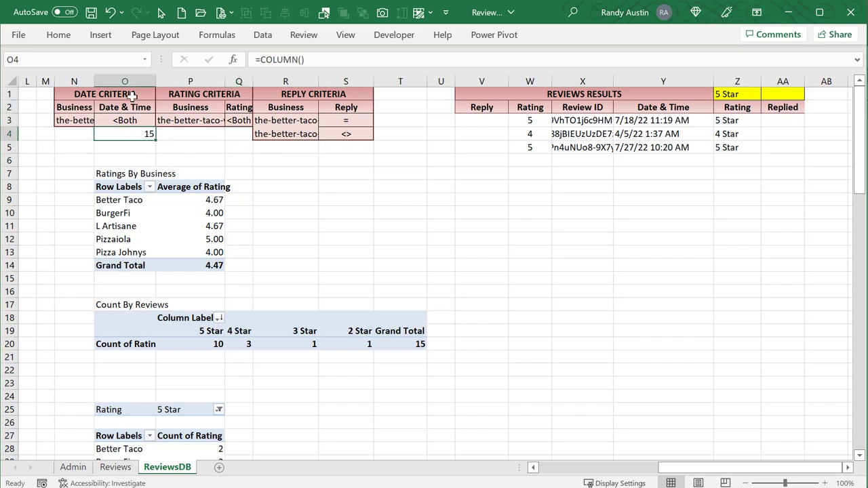
left_click_drag(126, 87, 127, 110)
left_click(82, 120)
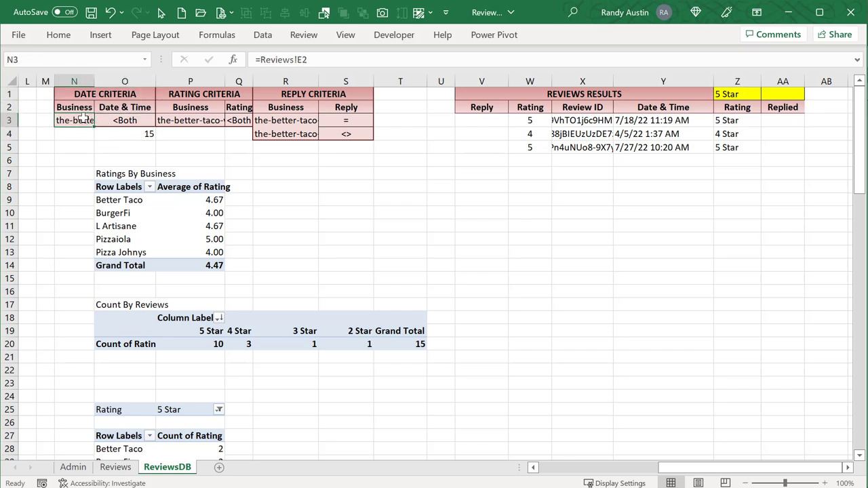
left_click(138, 132)
left_click(85, 107)
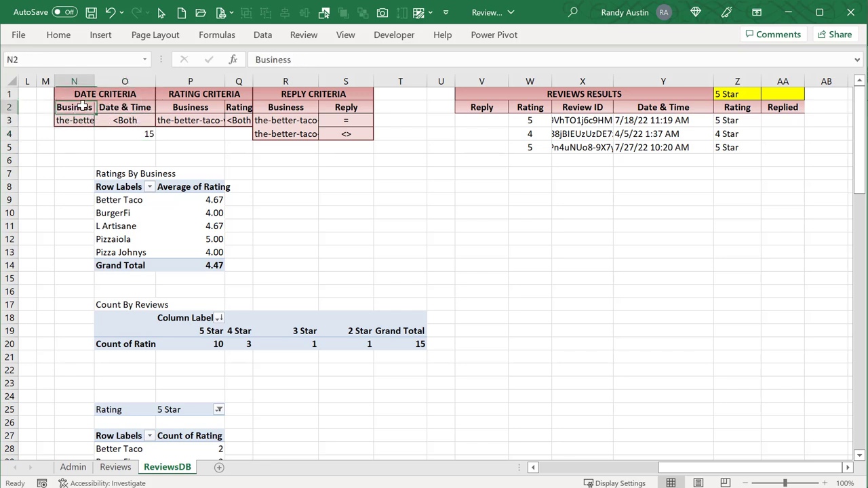
left_click(232, 133)
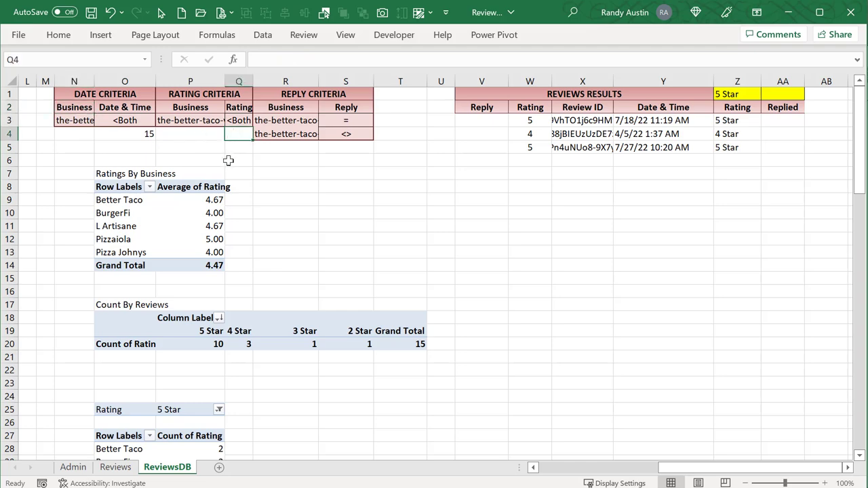
left_click(333, 148)
Review the "Reviewed After", "Reviewed Before" case in the macro and move the code editor window below the criteria ranges
key("alt+F11")
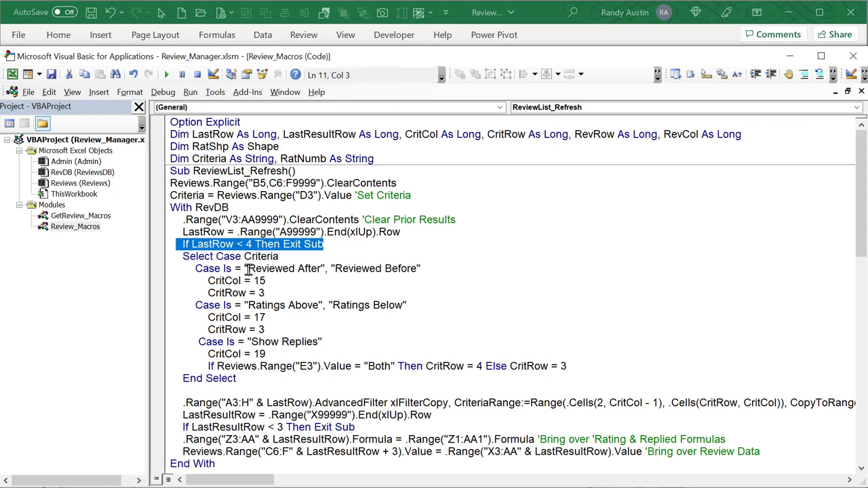
left_click_drag(247, 268, 297, 269)
left_click(382, 268)
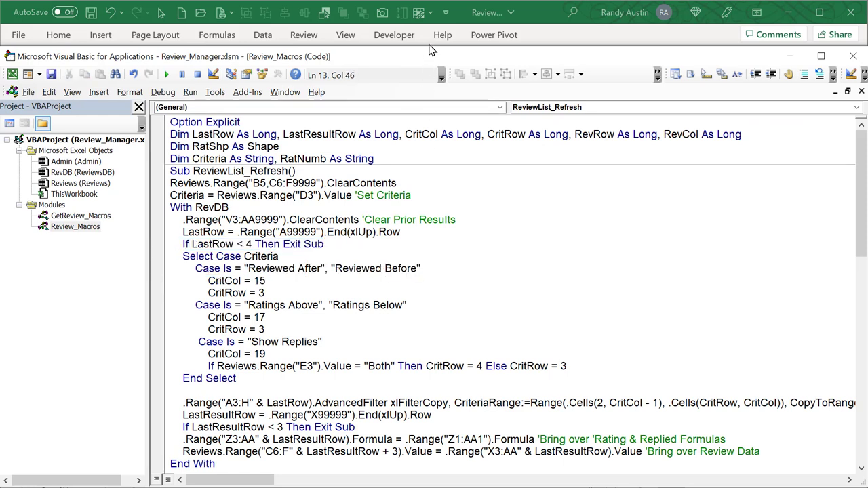
left_click_drag(434, 49, 381, 193)
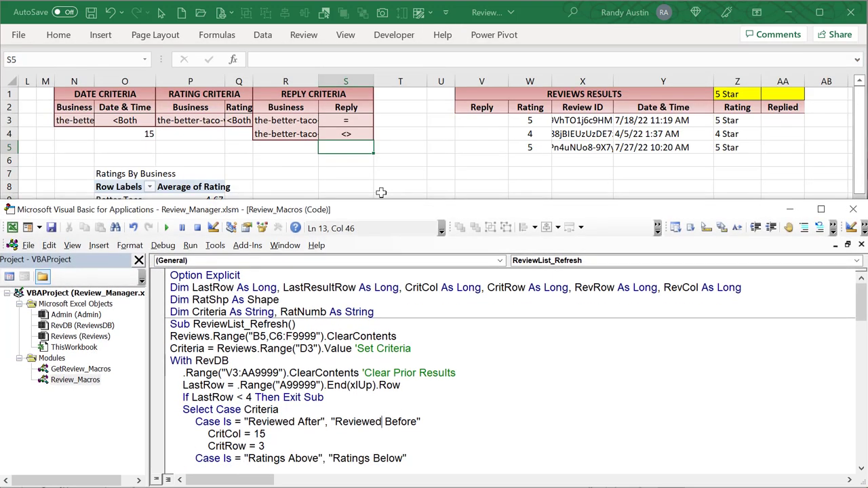
Compare the CritCol = 15 and CritRow = 3 assignments of the review-date case with the criteria ranges on ReviewsDB
left_click(120, 133)
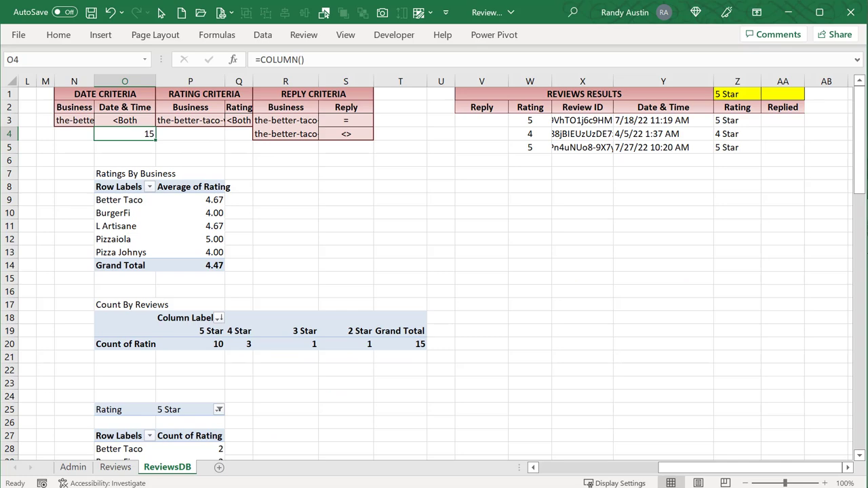
key("alt+F11")
scroll(277, 425, "down", 1)
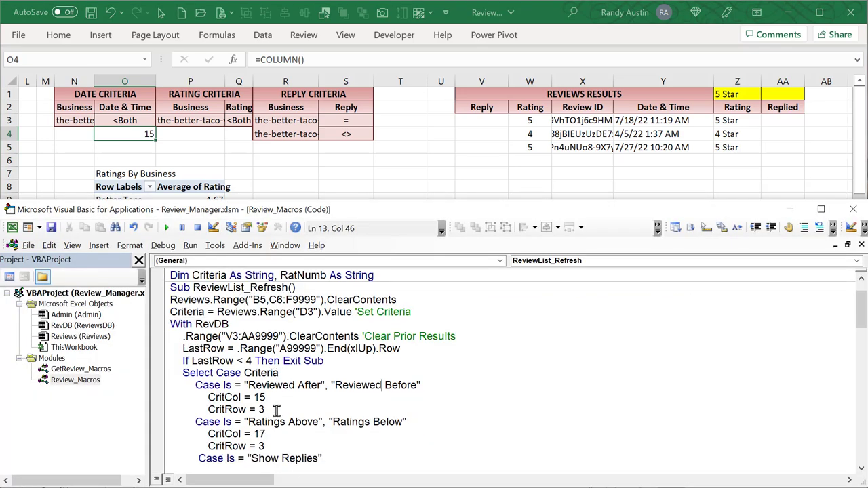
left_click_drag(265, 397, 202, 397)
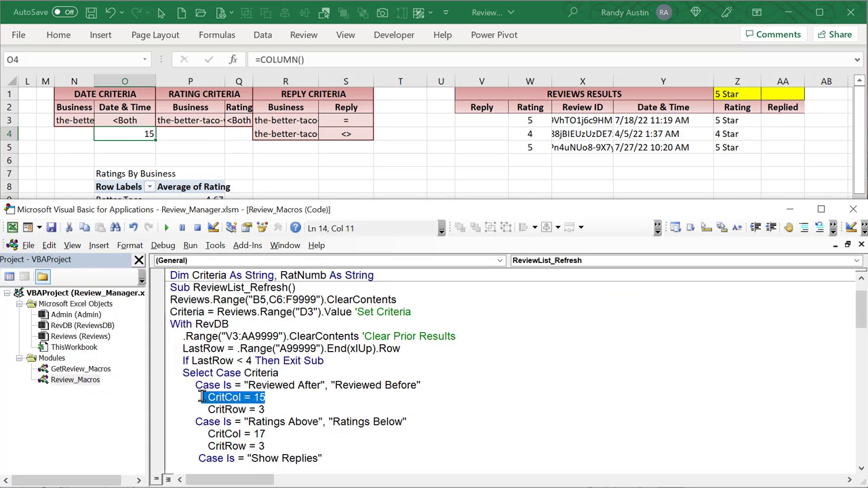
left_click_drag(268, 408, 202, 409)
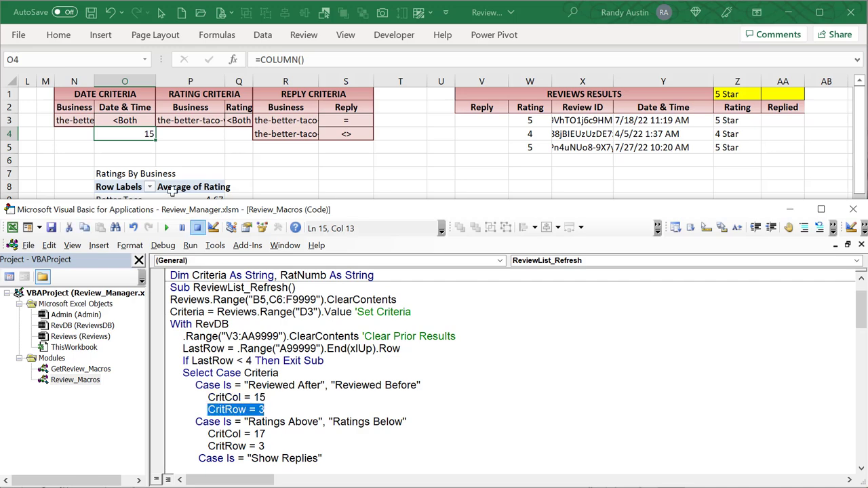
left_click_drag(75, 120, 334, 118)
key("alt+F11")
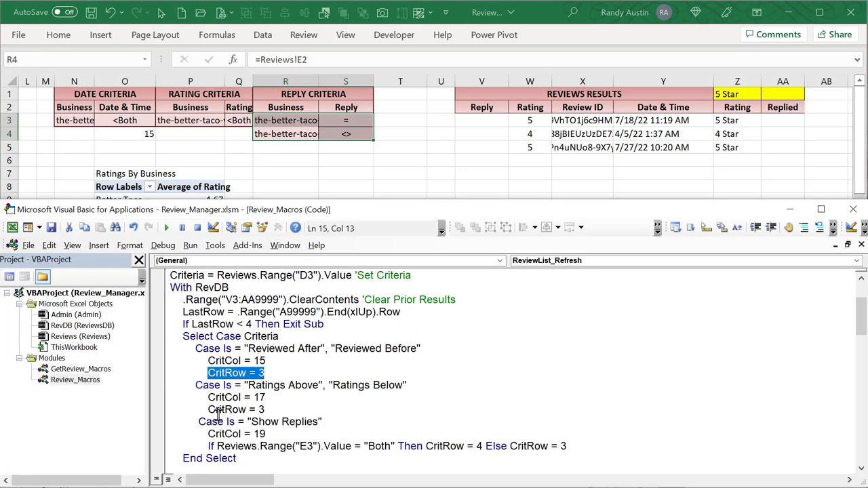
Review the "Ratings Above", "Ratings Below" case with CritCol = 17 and CritRow = 3 against the Rating Criteria range
left_click_drag(405, 385, 300, 385)
left_click(188, 96)
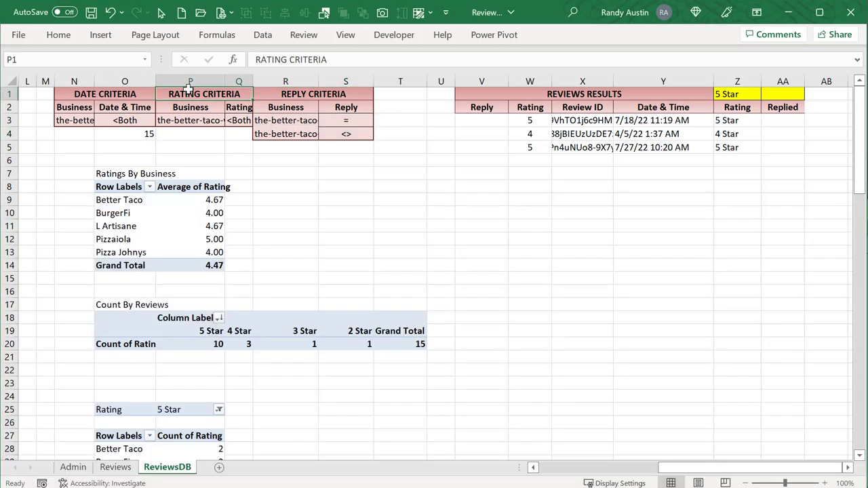
left_click(236, 136)
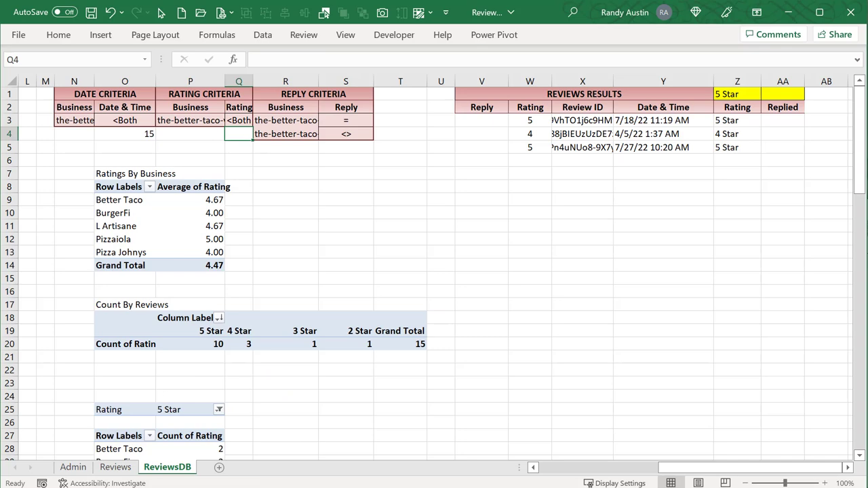
key("alt+F11")
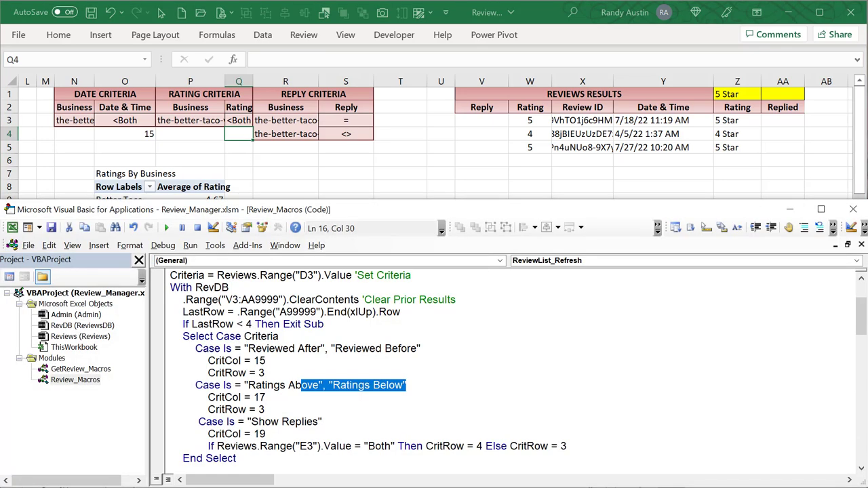
left_click(261, 397)
double_click(259, 397)
left_click_drag(266, 409, 210, 409)
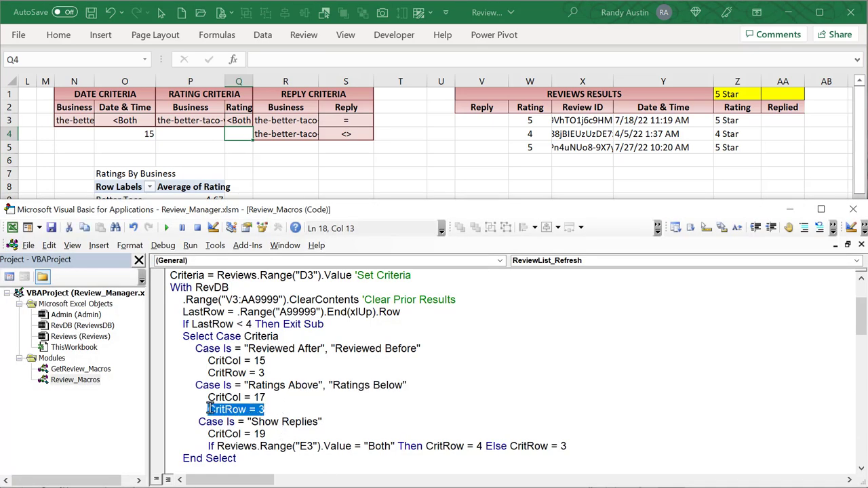
Review the "Show Replies" case in the macro and check the matching filter type in cell D3 of the Reviews sheet
scroll(210, 410, "down", 1)
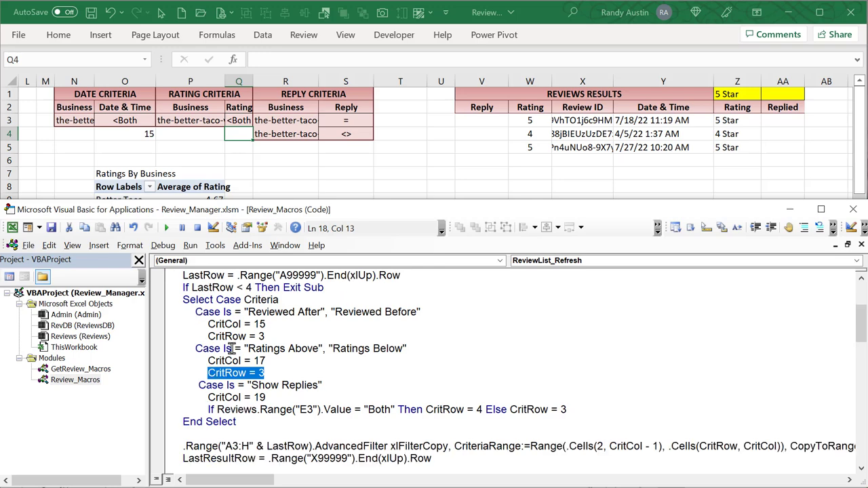
left_click(49, 145)
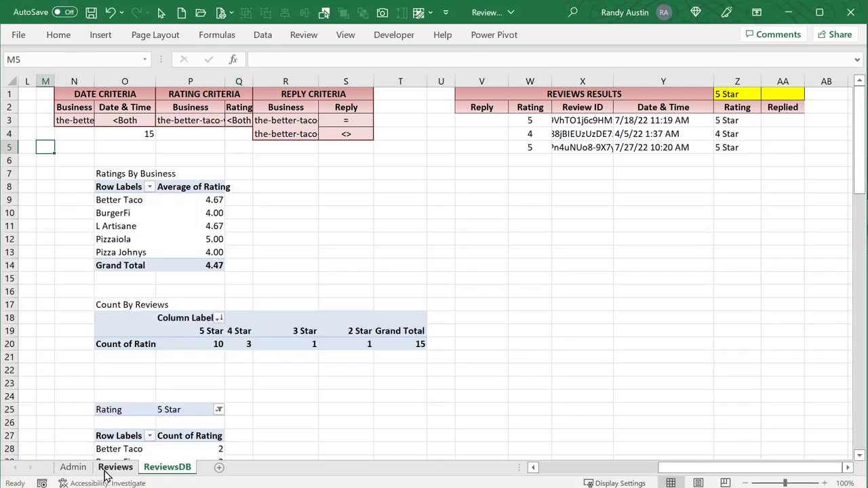
left_click(108, 469)
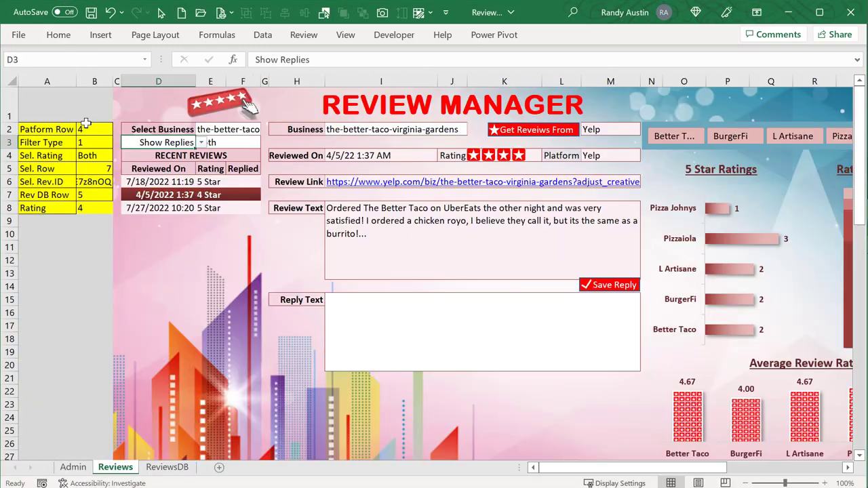
left_click(202, 142)
left_click(201, 144)
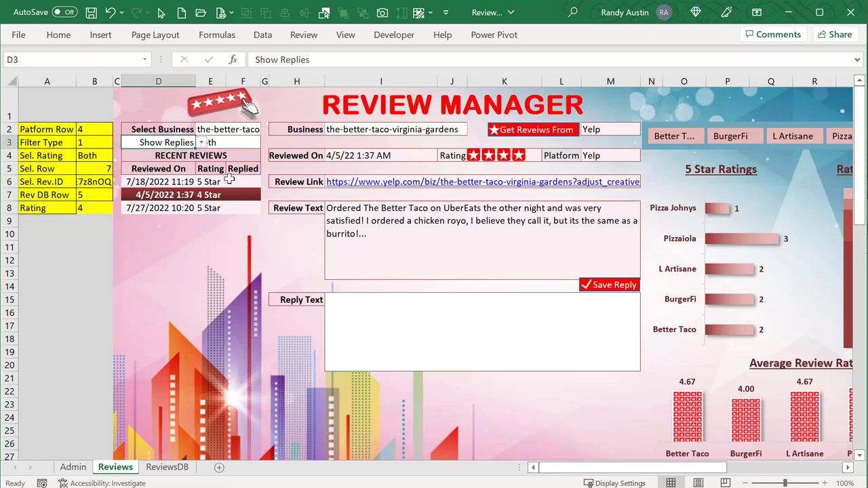
Try the Not Replied option for the Show Replies filter in cell E3 and switch the filter to Replied
left_click(228, 143)
left_click(265, 143)
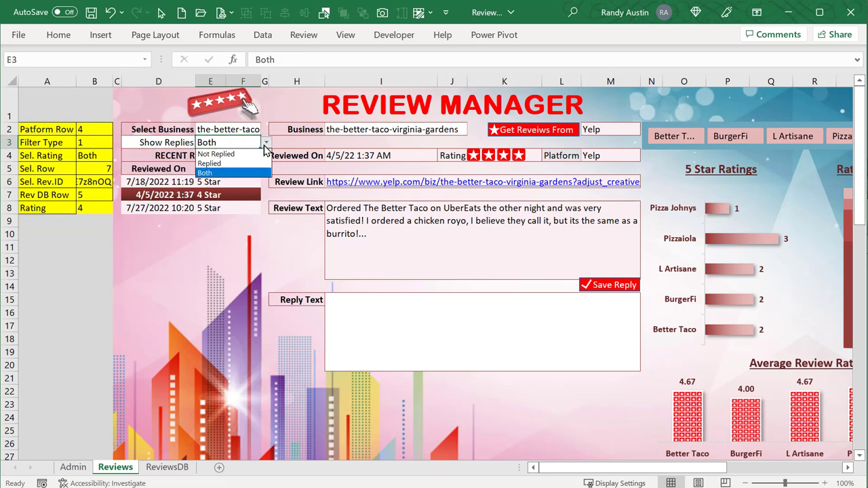
left_click(255, 153)
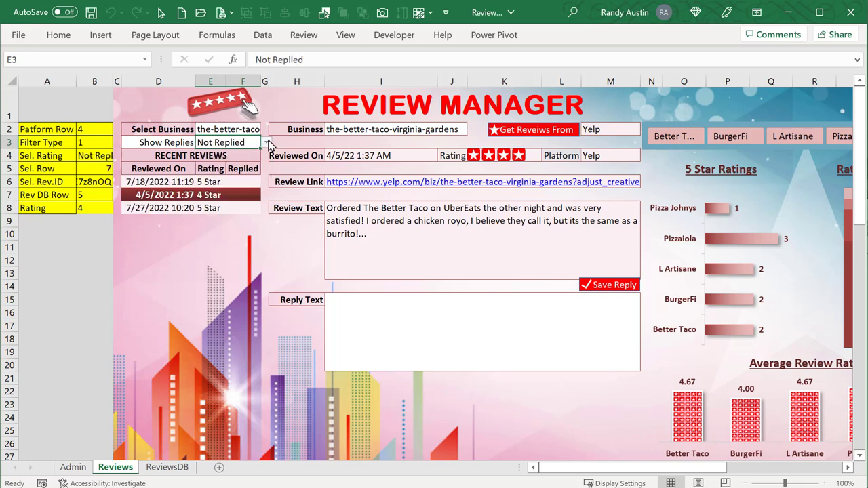
left_click(267, 143)
left_click(242, 164)
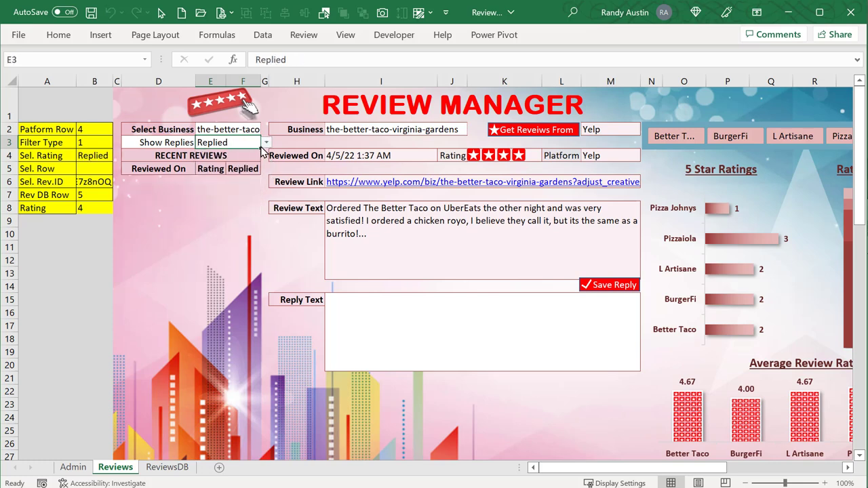
Switch the Show Replies filter in cell E3 to Both and review the CritCol = 19 assignment in the macro's Show Replies case
left_click(266, 143)
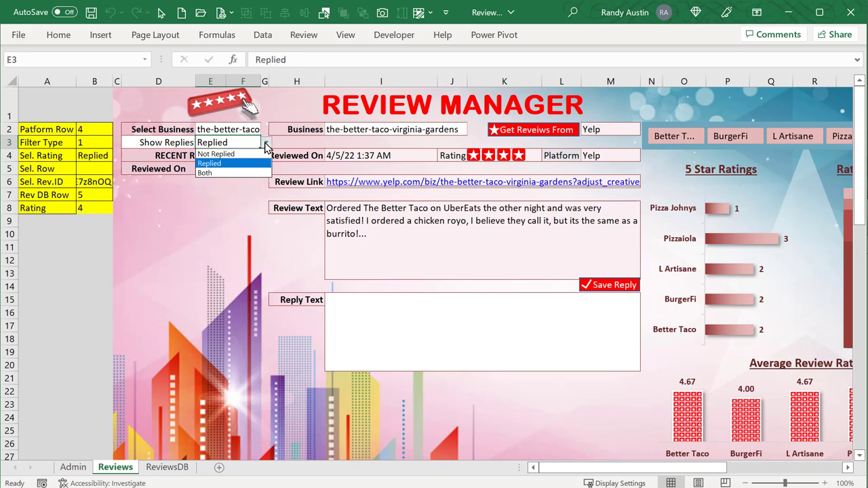
left_click(232, 172)
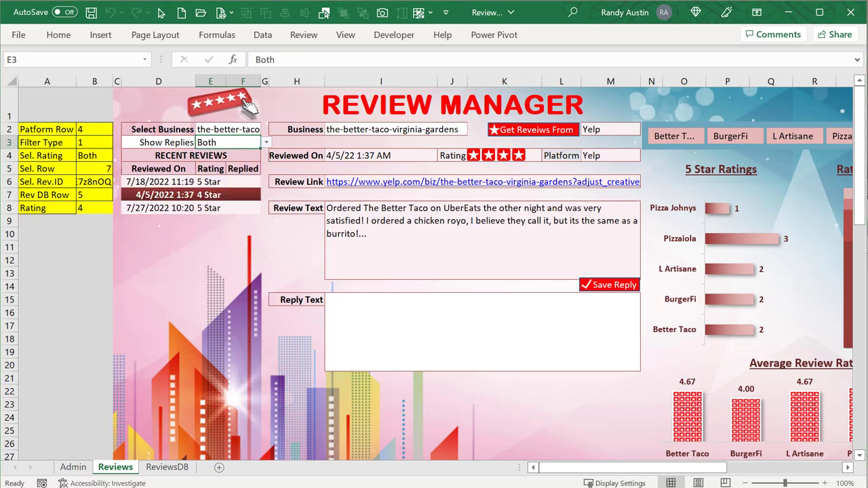
key("alt+F11")
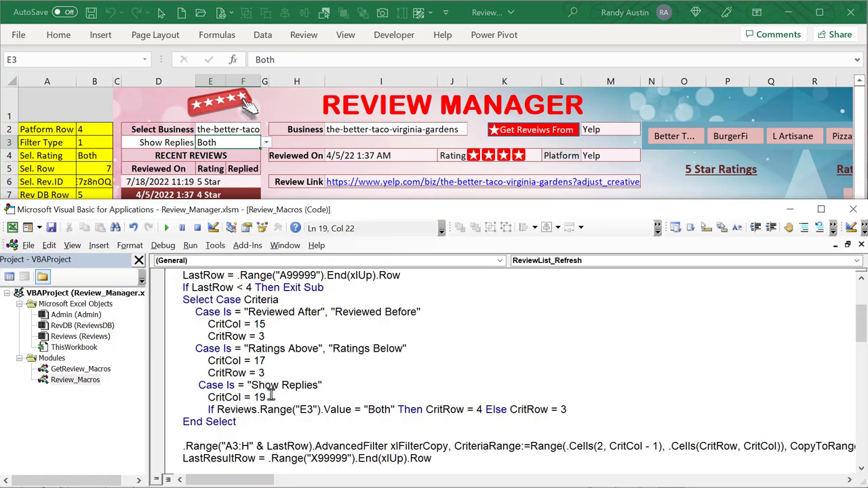
left_click_drag(266, 397, 204, 393)
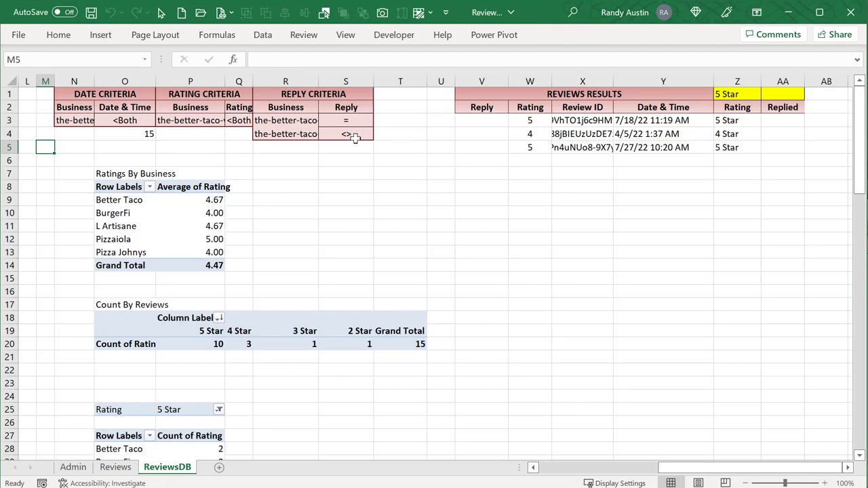
Examine the Reply Criteria range on the ReviewsDB sheet and the formula behind the Reply criterion in cell S3
left_click_drag(353, 146, 347, 195)
left_click(351, 146)
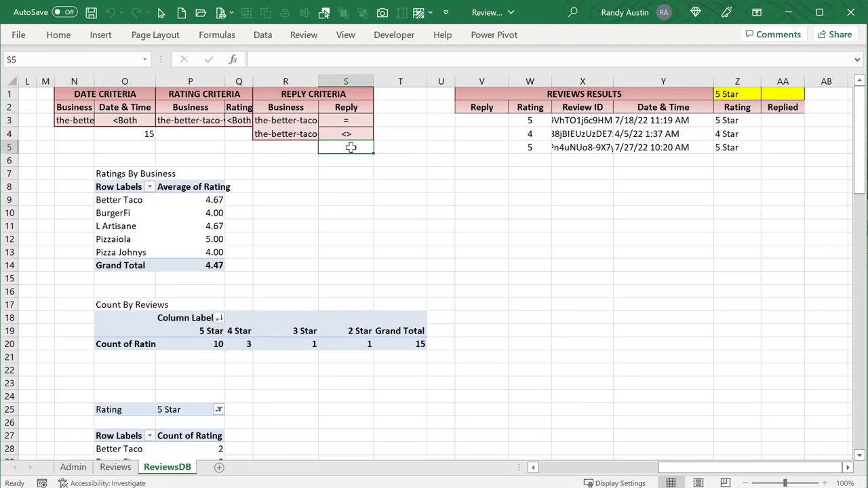
left_click_drag(287, 134, 333, 120)
left_click(333, 120)
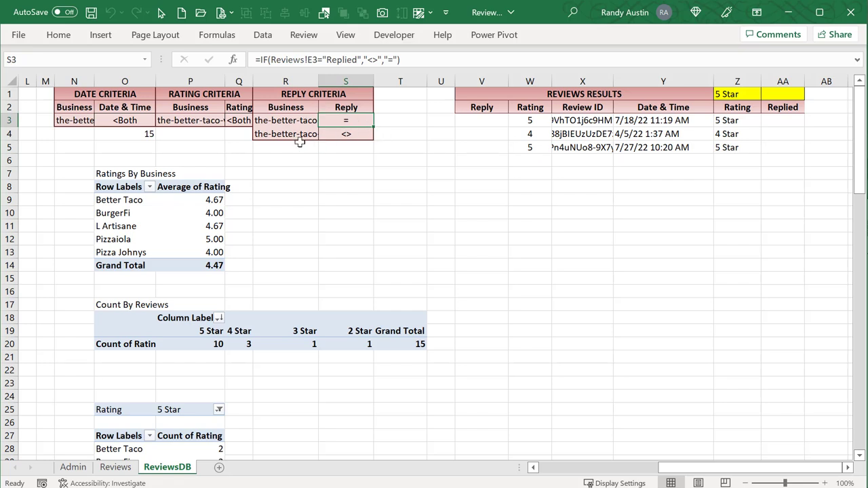
Check the Date & Time criteria formula in cell O3, and filter the Reviews sheet by Reviewed After 5/1/2022
left_click(125, 121)
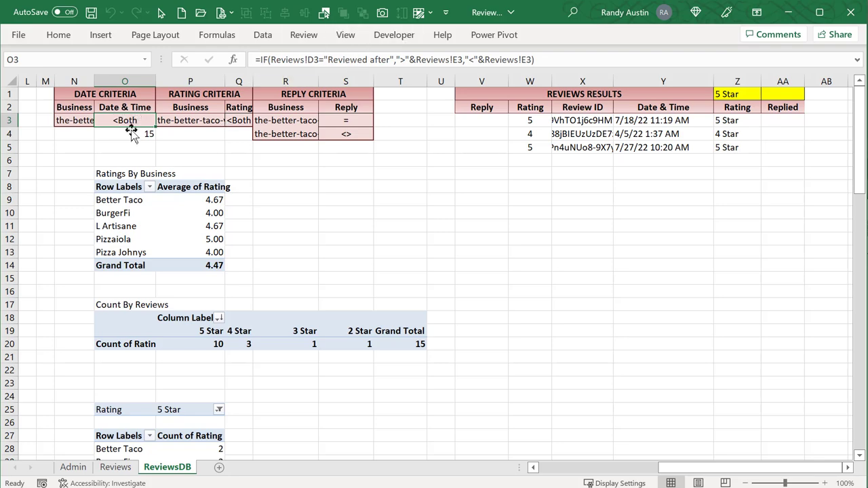
left_click(109, 467)
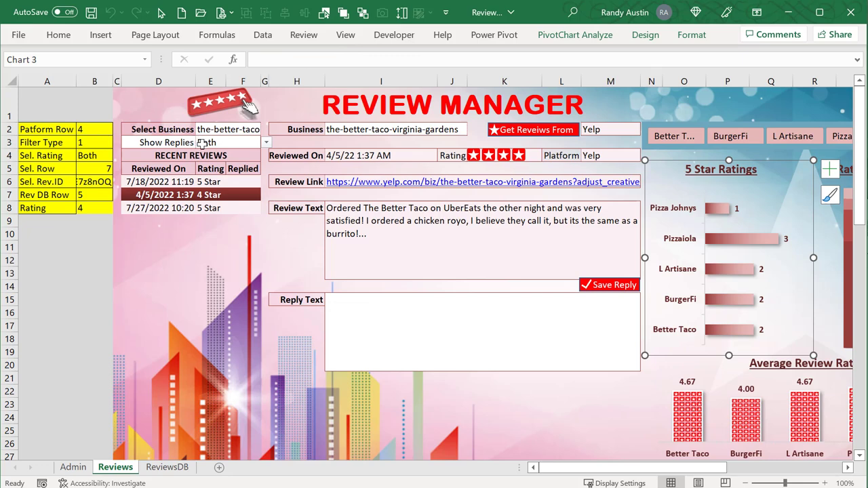
left_click(163, 144)
left_click(200, 142)
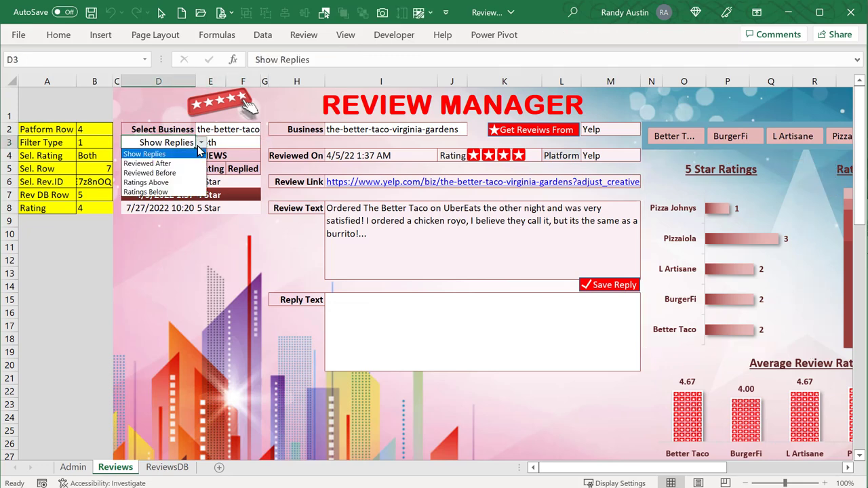
left_click(192, 163)
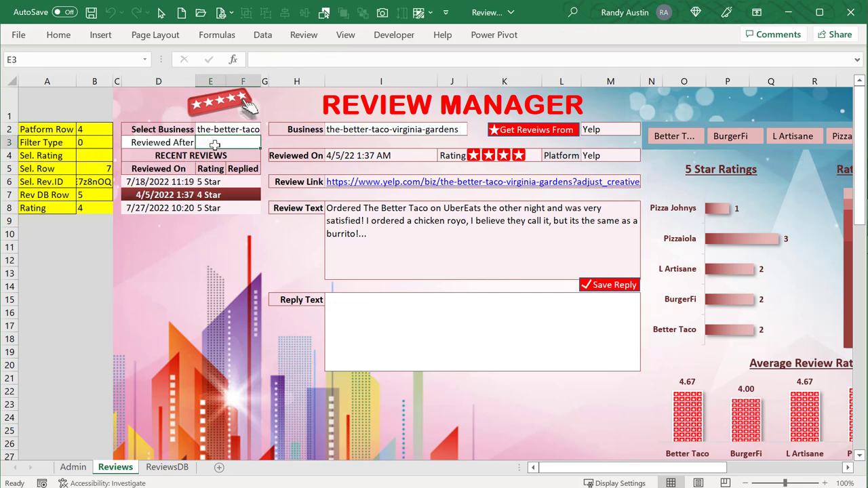
type("5/1")
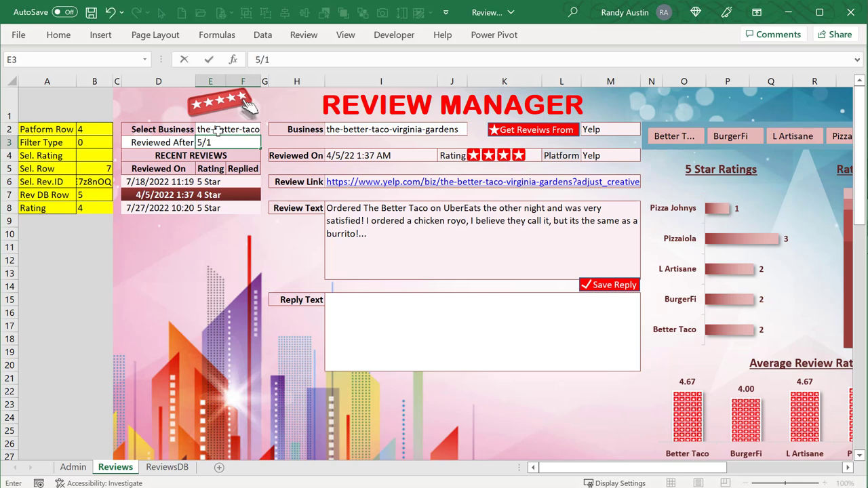
key("Return")
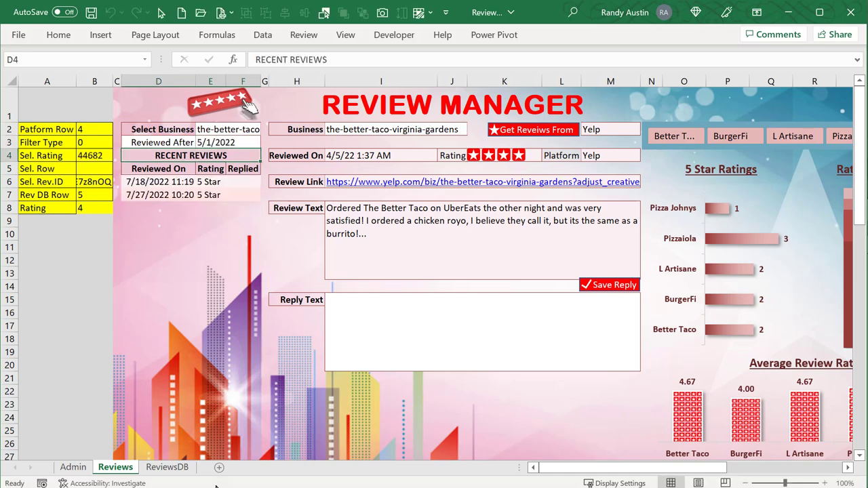
Examine both the greater-than and less-than branches of the Date & Time criteria formula in ReviewsDB cell O3
left_click(171, 468)
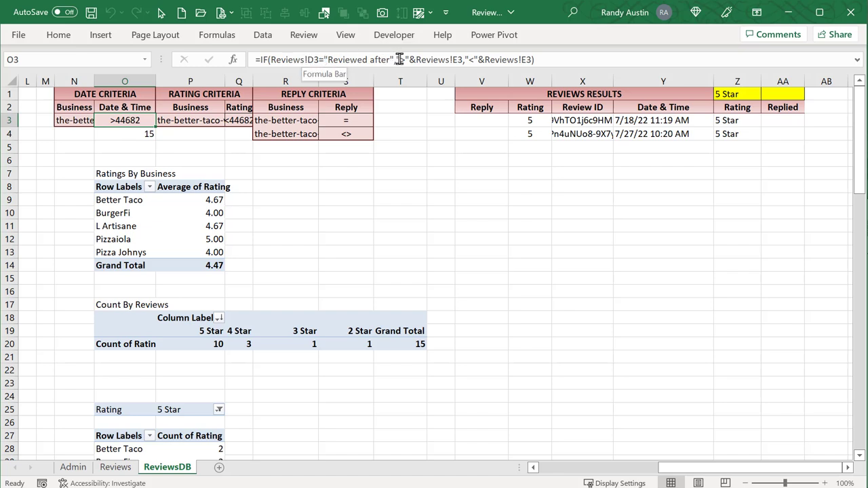
left_click(465, 60)
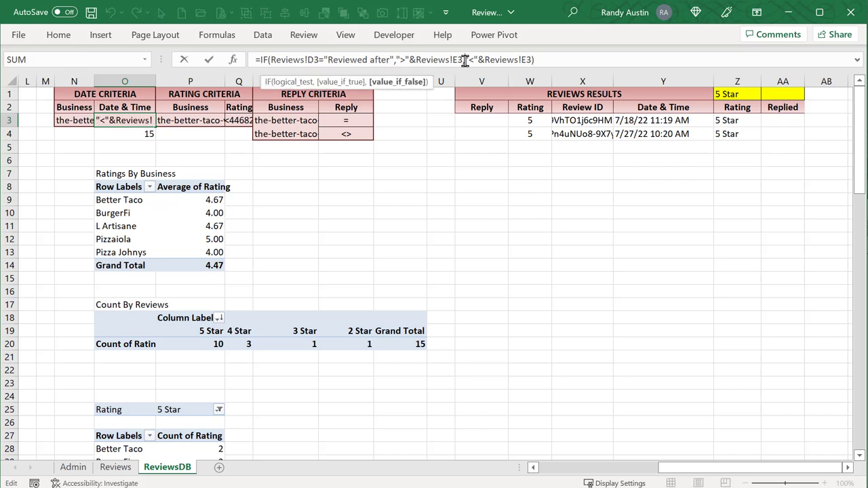
type(",")
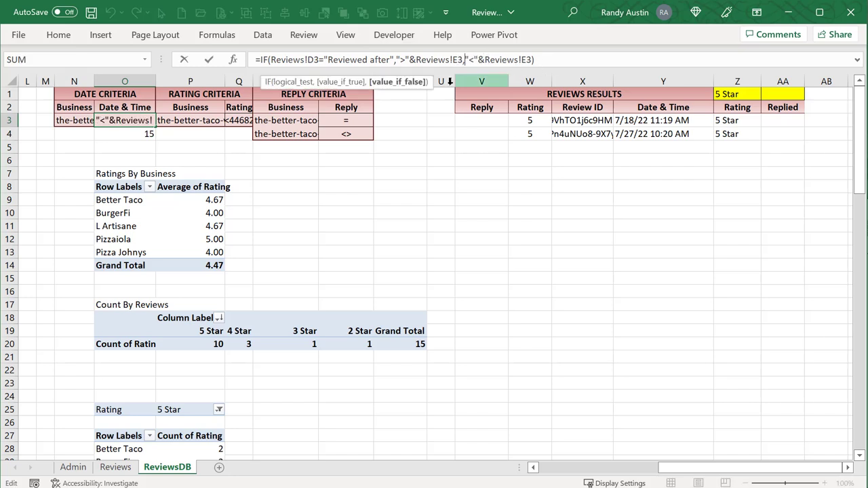
key("Tab")
left_click(133, 122)
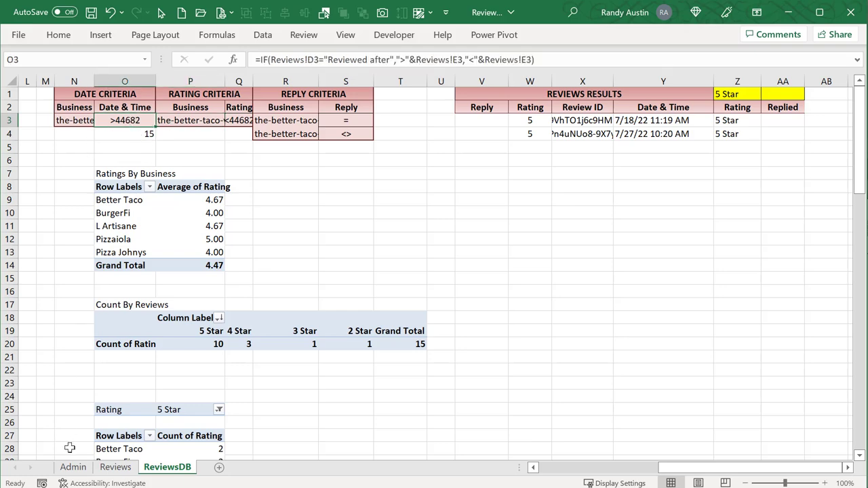
Change the filter type in cell D3 of the Reviews sheet to Reviewed Before with the date 5/1/2022
left_click(116, 467)
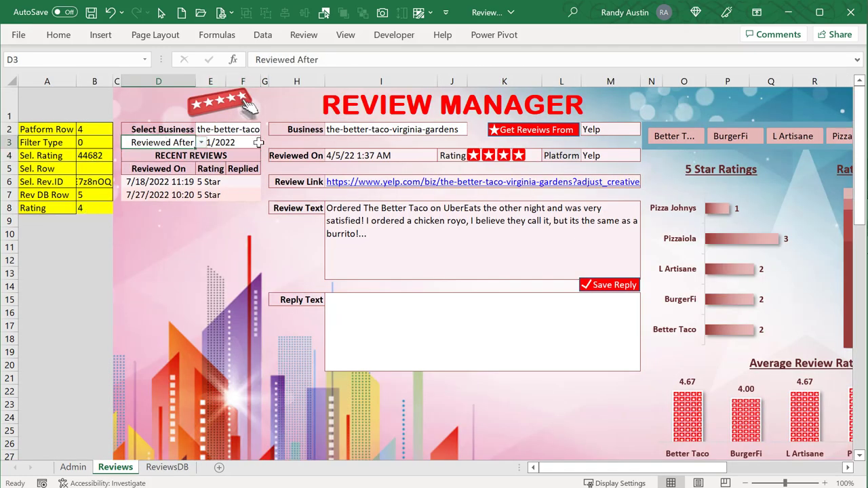
left_click(200, 144)
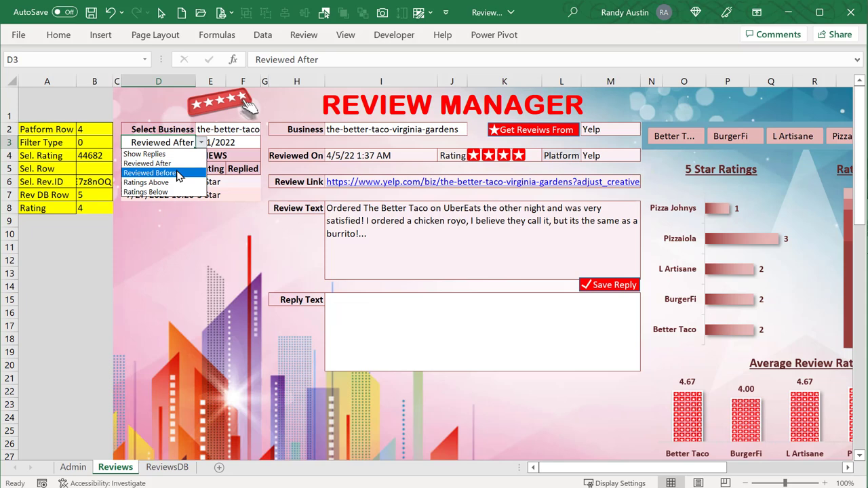
left_click(166, 163)
type("5/")
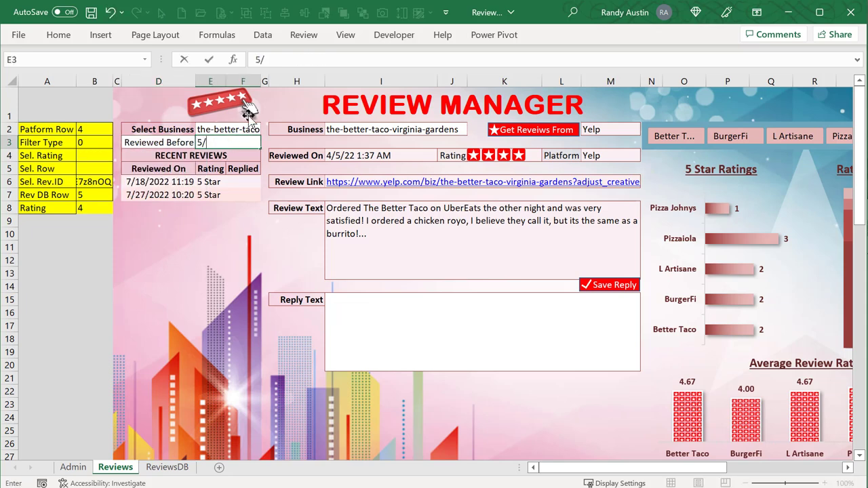
type("01/2022")
key("Return")
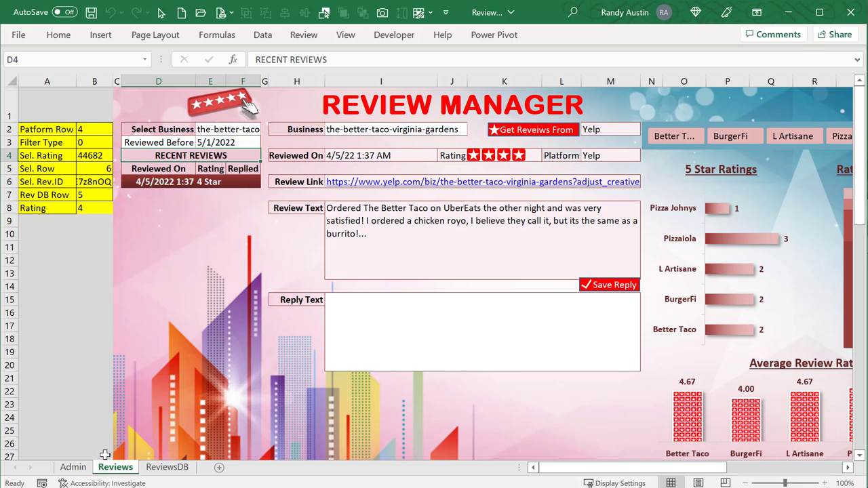
Widen column Q on ReviewsDB to show the whole Rating criterion and inspect the formula in cell Q3
left_click(172, 469)
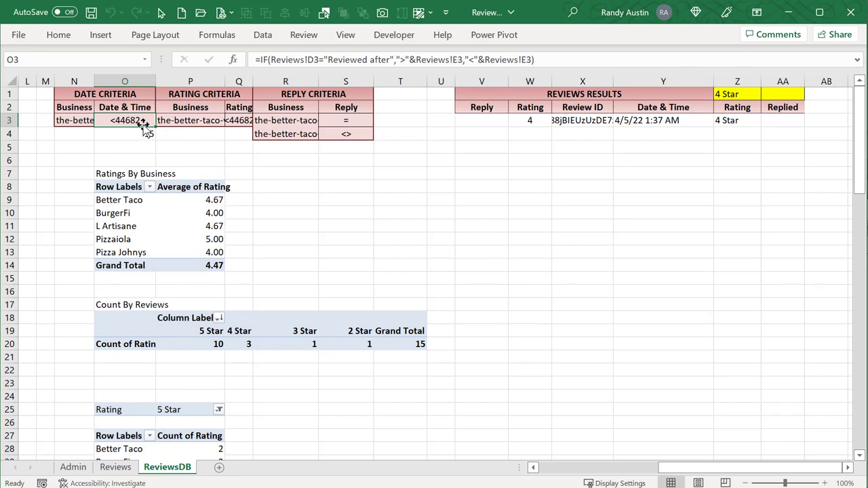
left_click_drag(252, 81, 276, 81)
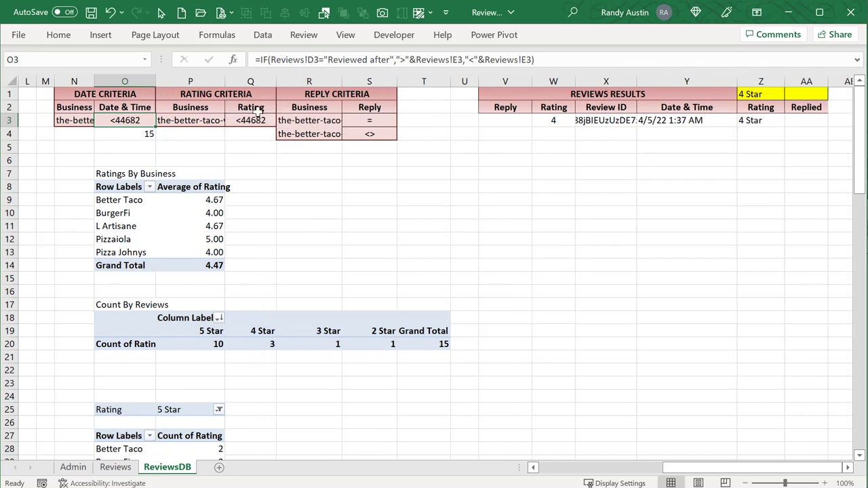
left_click(251, 120)
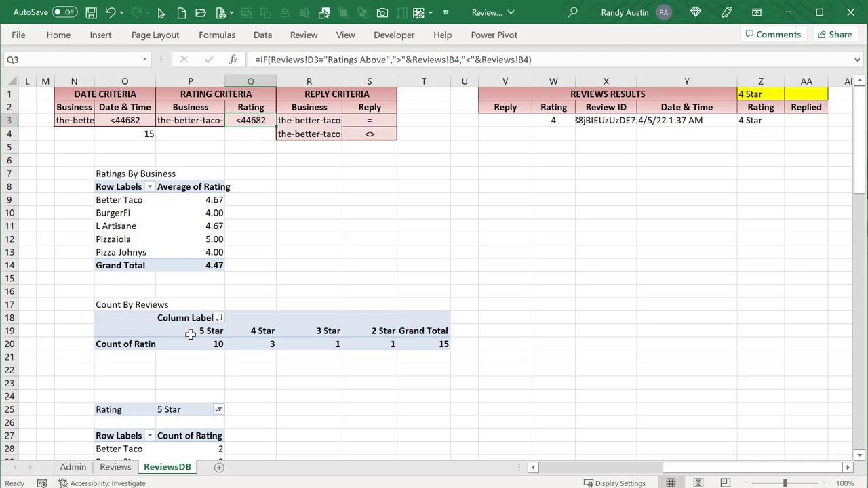
Set the filter type on the Reviews sheet to Ratings Above and choose 2 Star as its value
left_click(116, 467)
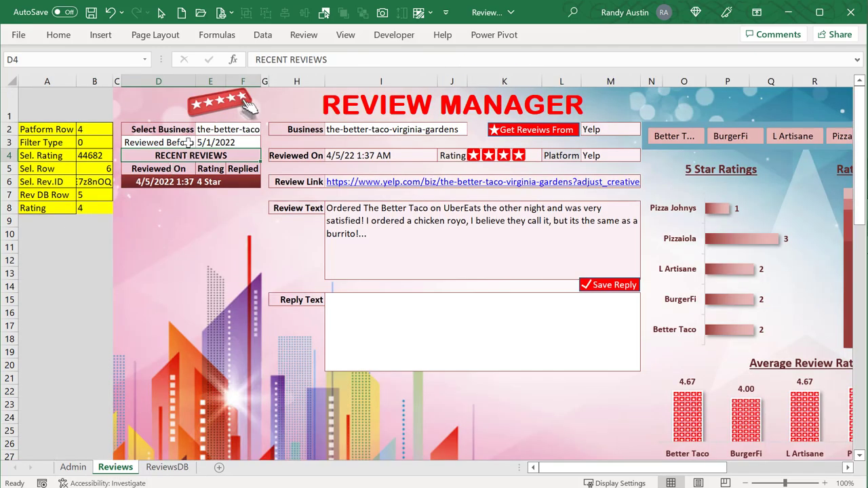
left_click(188, 143)
left_click(201, 142)
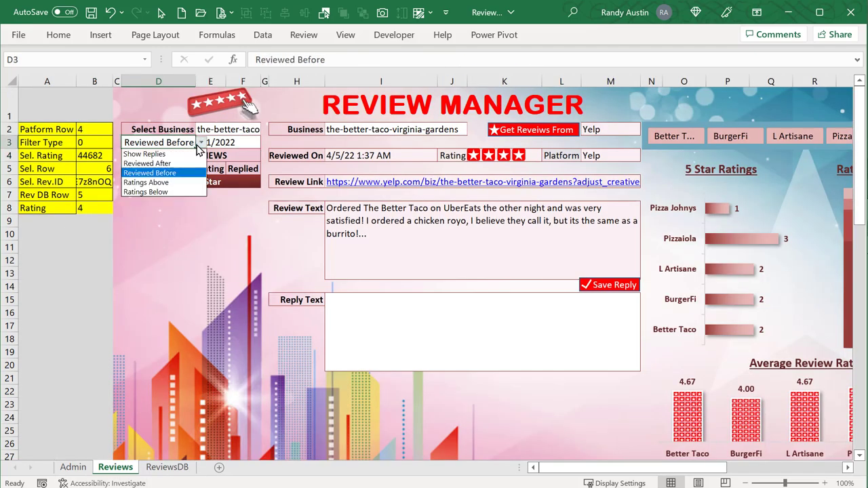
left_click(171, 183)
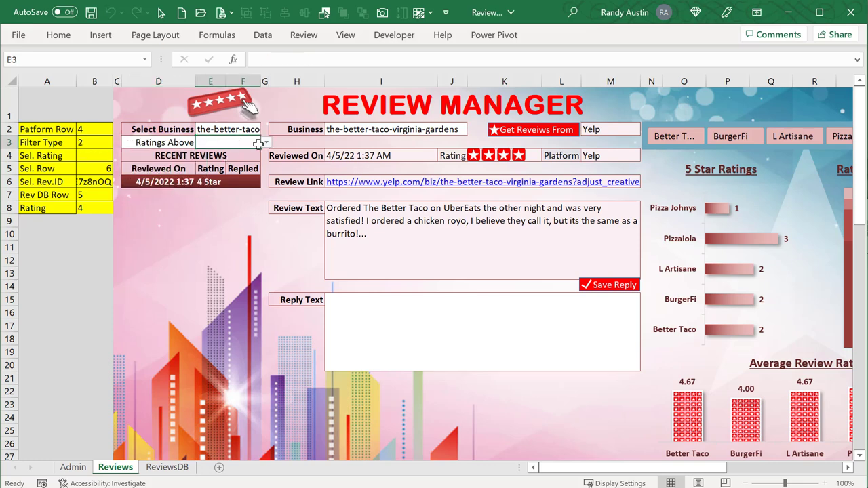
left_click(266, 143)
left_click(244, 168)
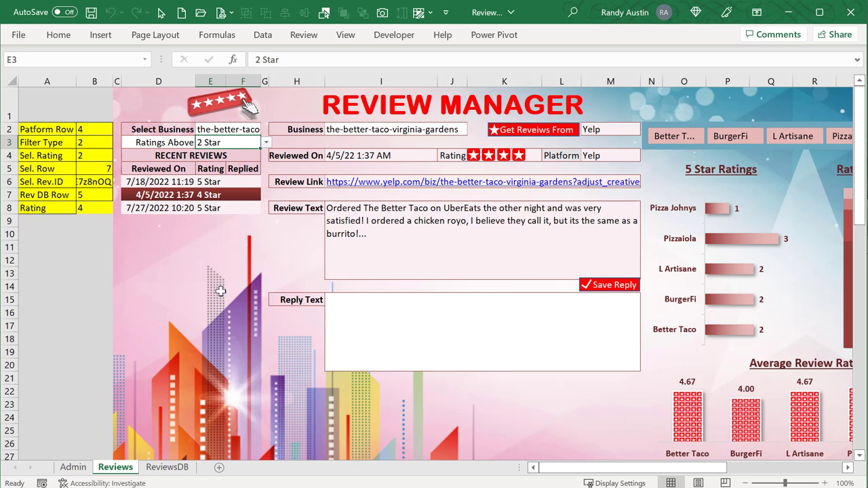
Compare the Rating criterion in ReviewsDB cell Q3 with the star options in Reviews cell E3 and the database's Rating values in D4:D21
left_click(167, 467)
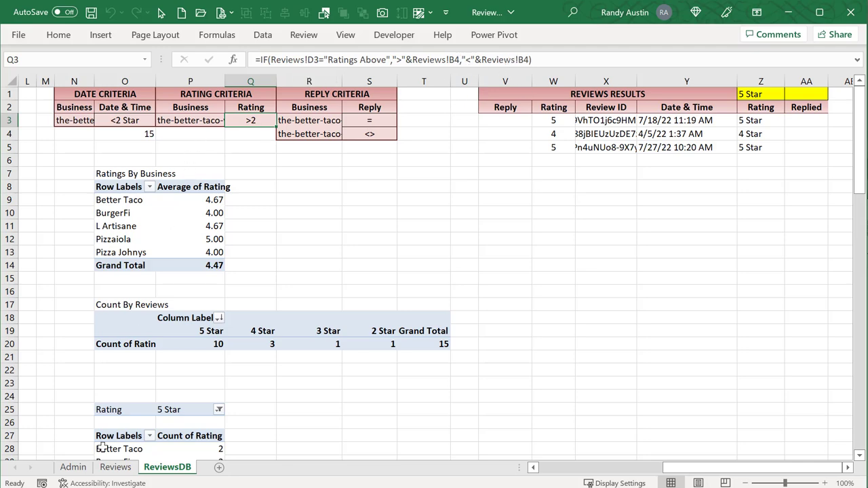
left_click(115, 467)
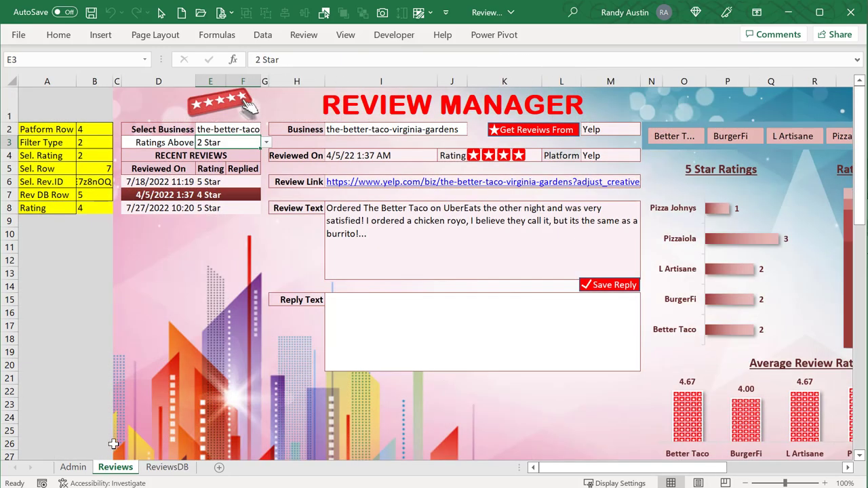
left_click(265, 144)
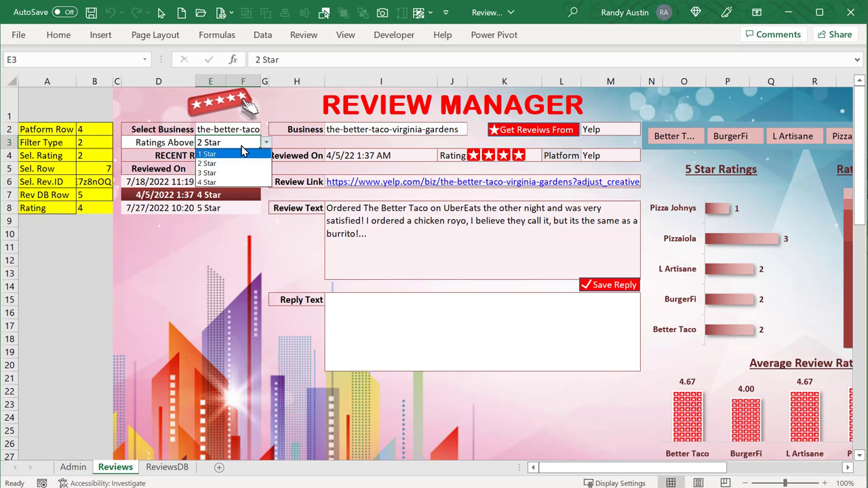
left_click(167, 467)
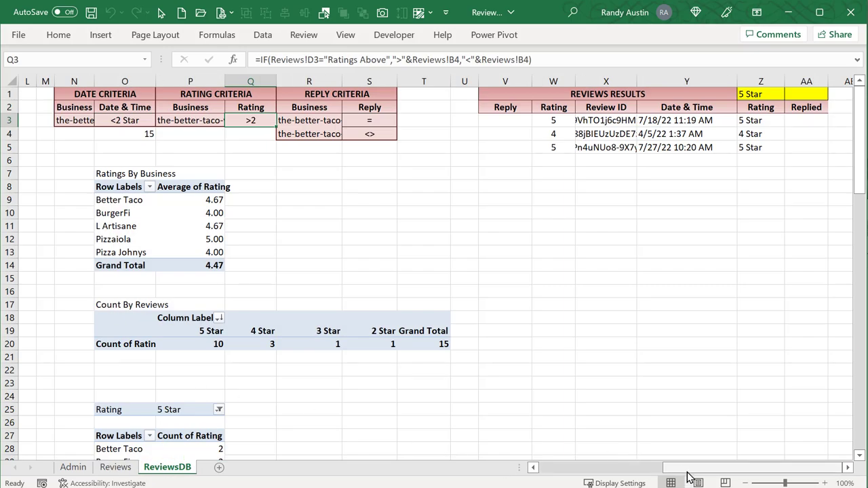
left_click_drag(687, 473, 557, 466)
left_click_drag(227, 134, 237, 358)
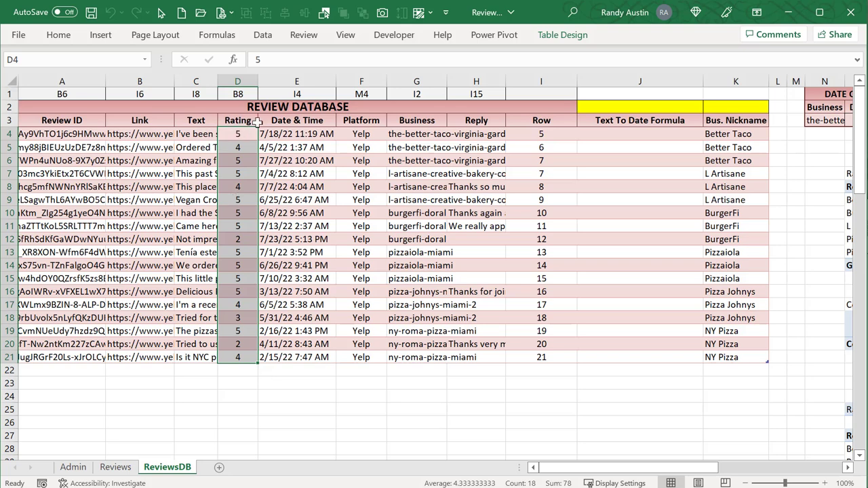
Inspect the Rating and Filter Type helper cells on the Reviews sheet and the SUBSTITUTE formula for Sel. Rating in B4
left_click(115, 467)
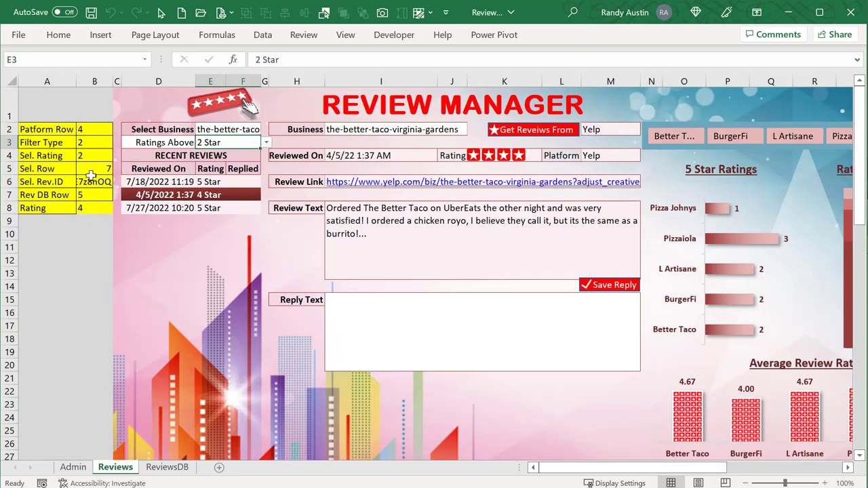
left_click(97, 211)
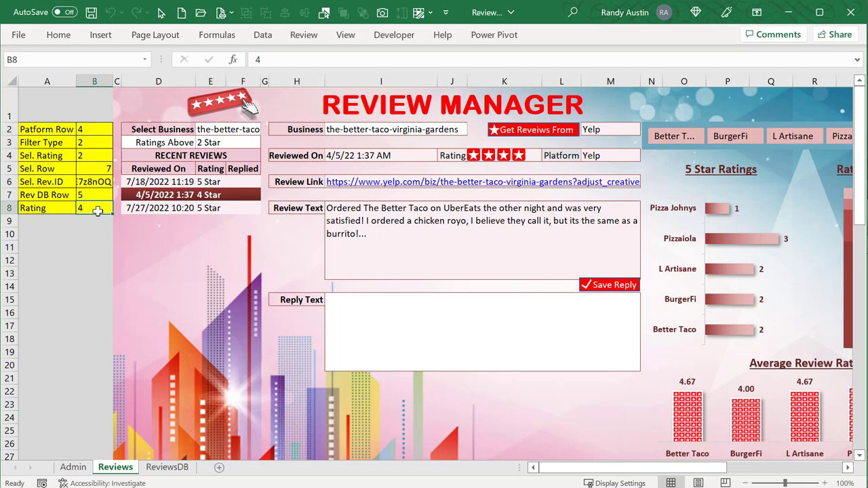
left_click(90, 144)
left_click(92, 153)
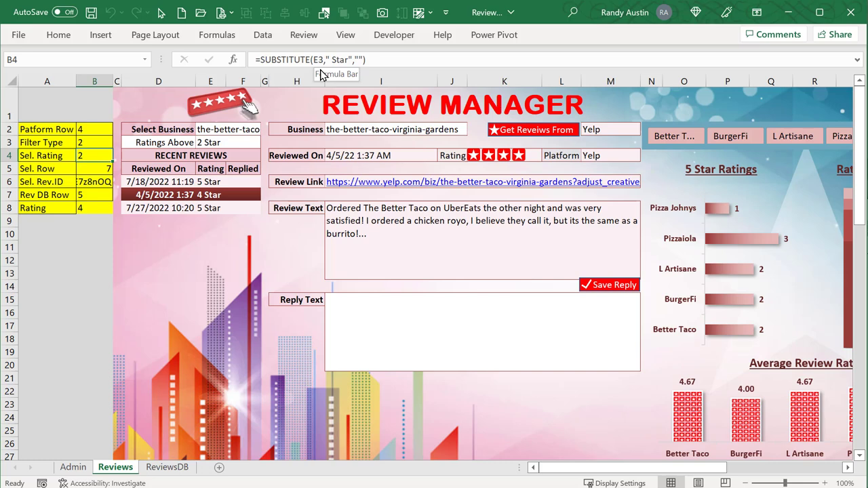
Set the Ratings Above filter value to 3 Star and inspect the Sel. Rating helper in cell B4
left_click(252, 144)
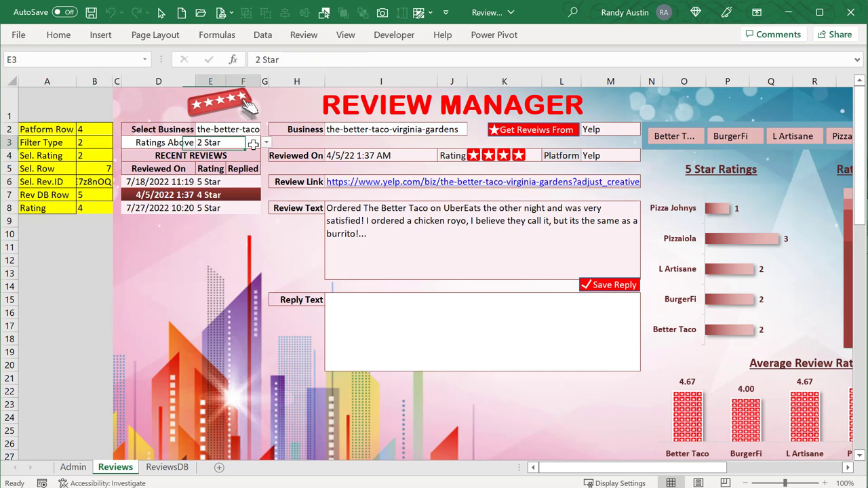
left_click(265, 143)
left_click(224, 171)
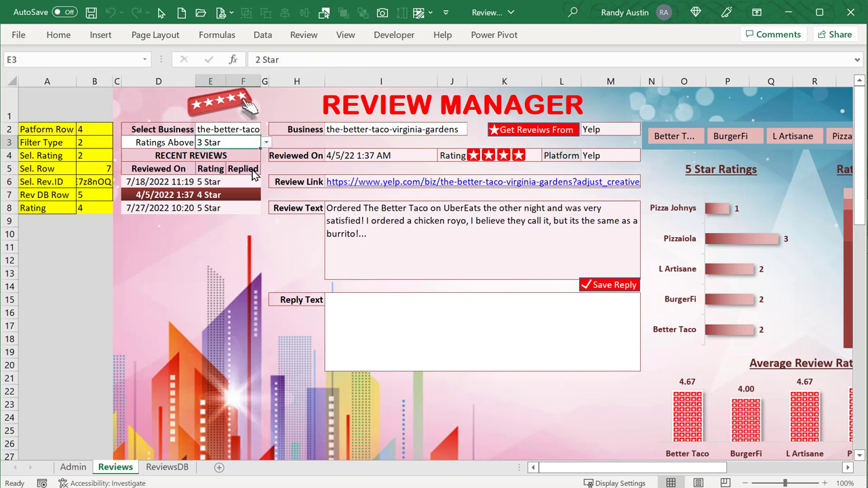
left_click(92, 153)
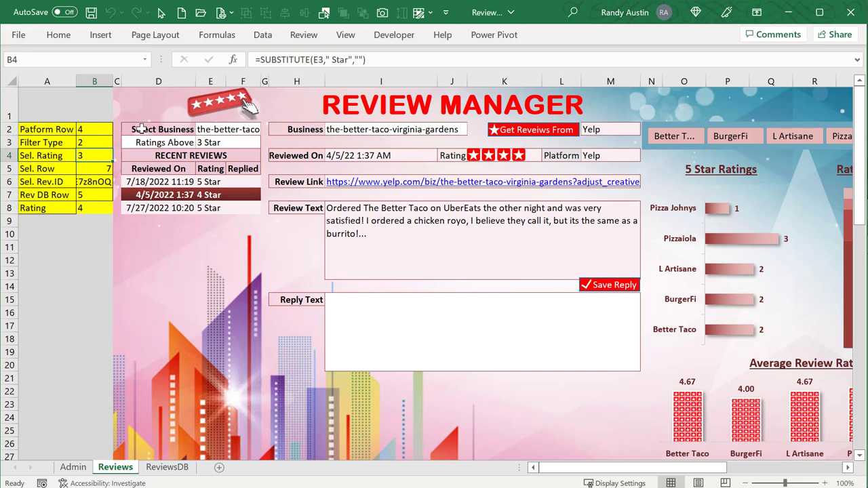
Inspect the Rating criterion formula in ReviewsDB cell Q3 and highlight the rating criteria range P2:Q3
left_click(167, 468)
left_click_drag(622, 467, 713, 480)
left_click(520, 120)
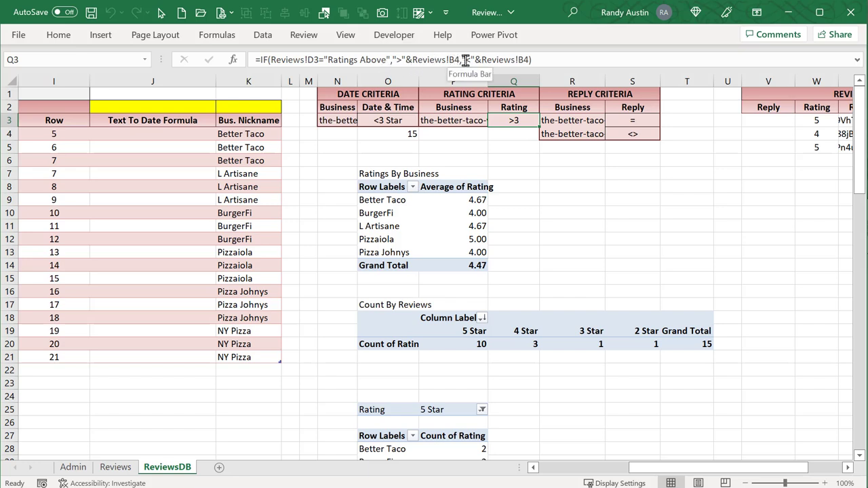
key("Right")
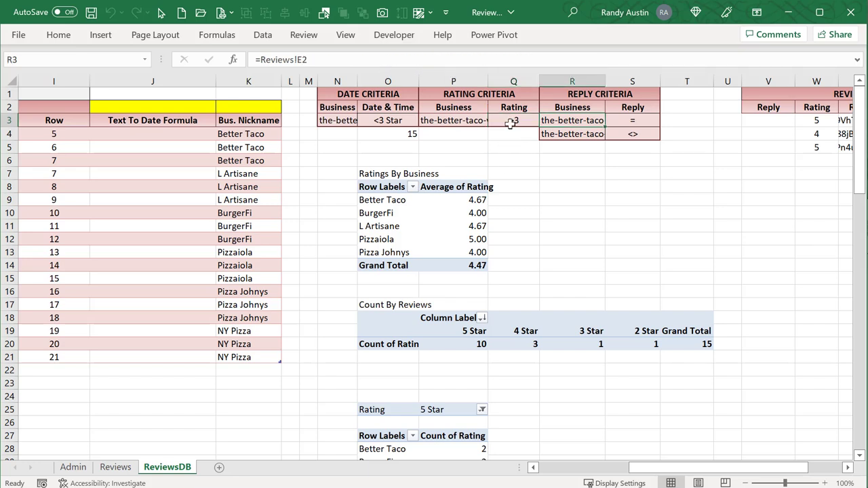
left_click_drag(466, 105, 498, 119)
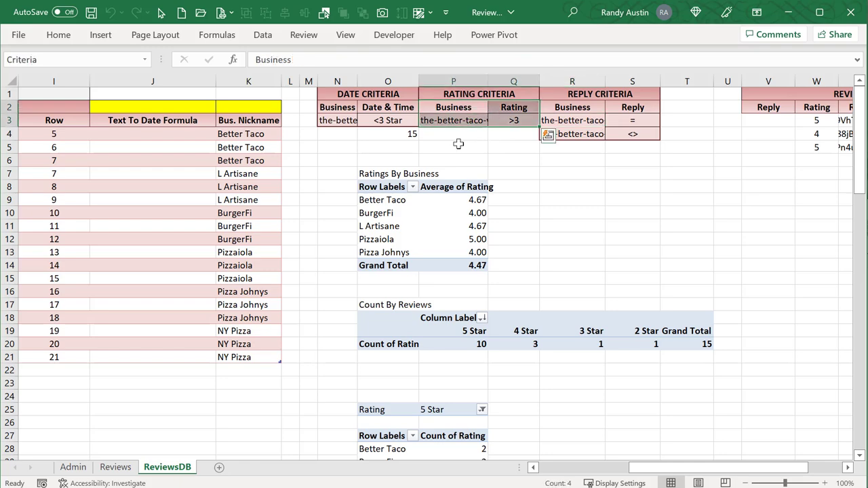
Review the star options in Reviews cell E3 and inspect the Reply criterion formula in ReviewsDB cell S3
left_click(115, 467)
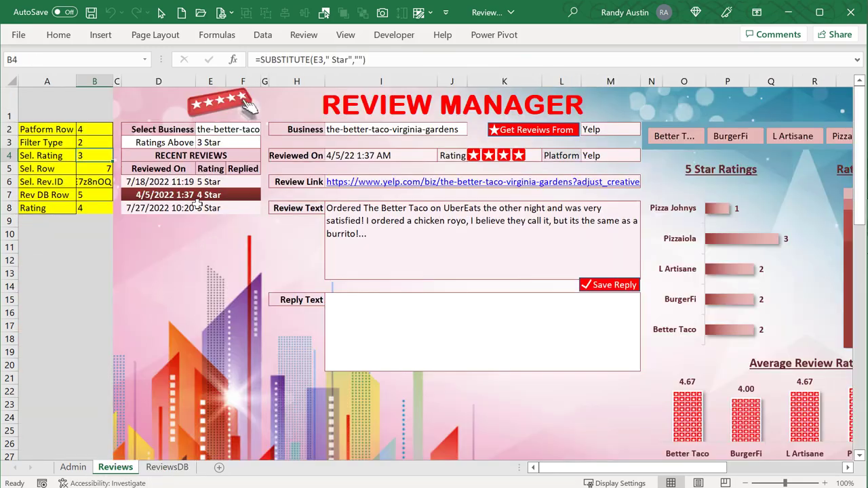
left_click(227, 142)
left_click(266, 143)
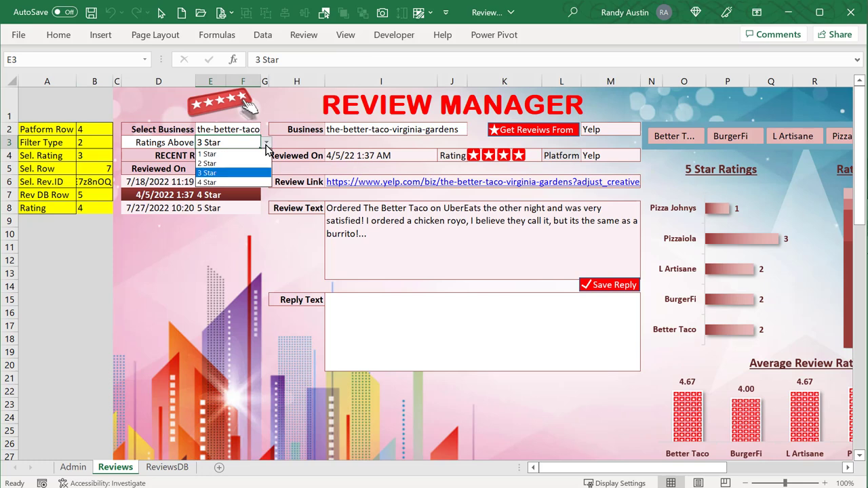
left_click(269, 145)
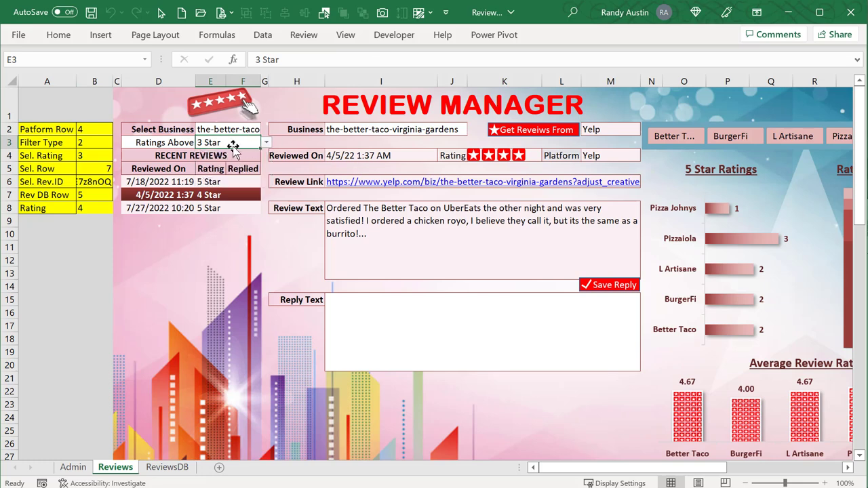
left_click(168, 467)
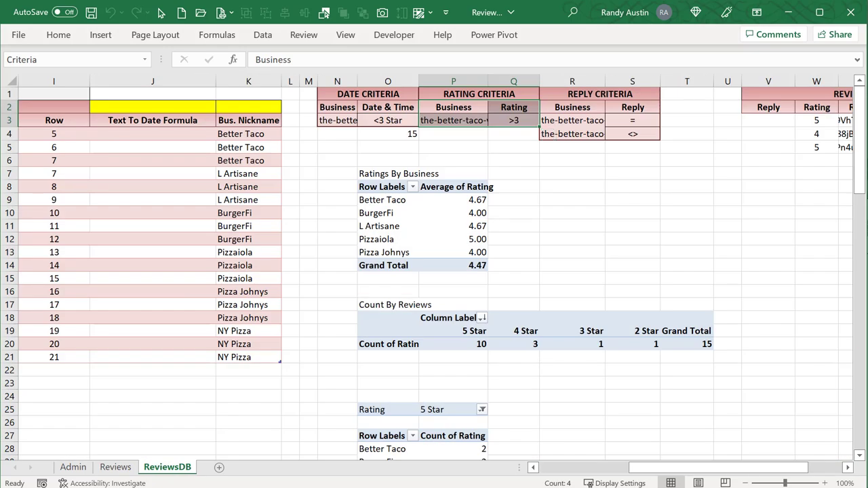
left_click(629, 122)
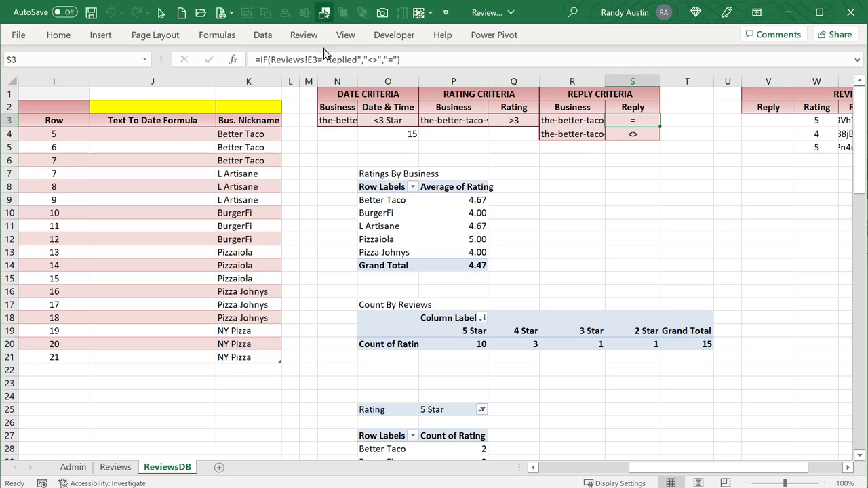
Set the filter type on the Reviews sheet to Show Replies with Not Replied as its value
left_click(114, 467)
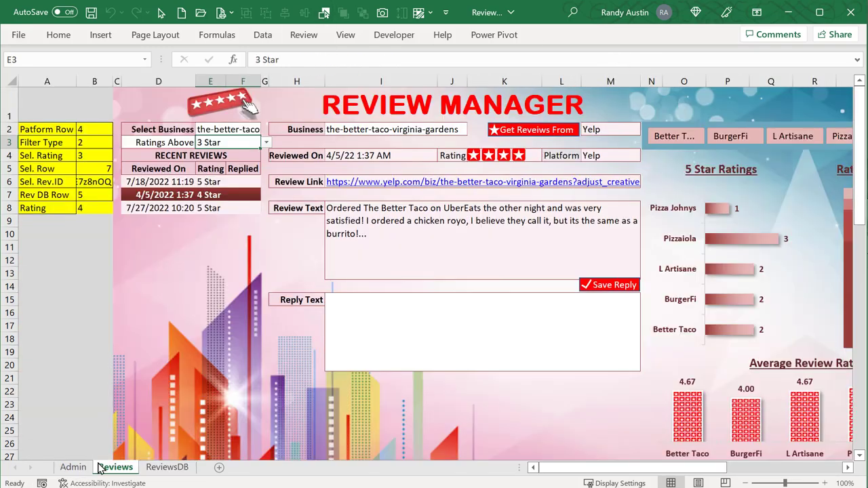
left_click(175, 140)
left_click(201, 143)
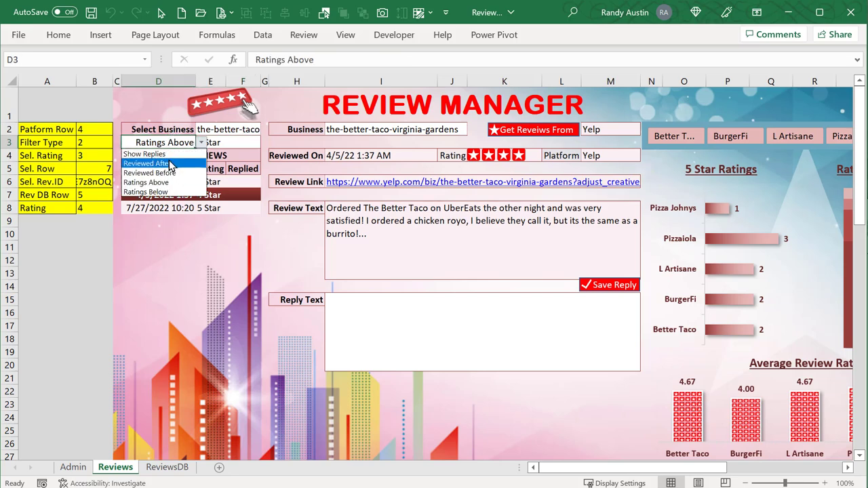
left_click(167, 155)
left_click(218, 142)
left_click(265, 143)
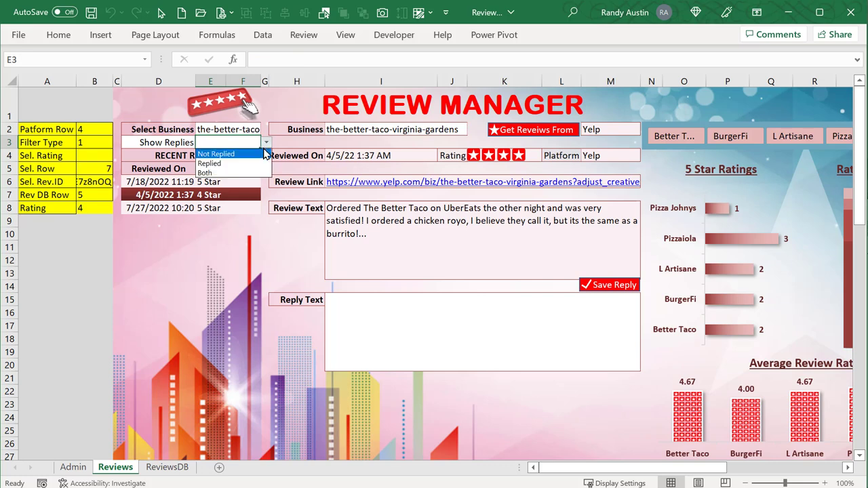
left_click(256, 155)
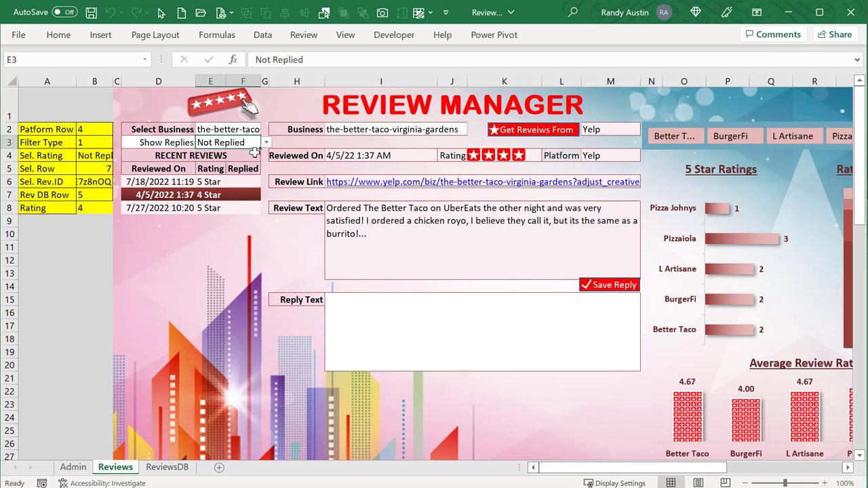
left_click(267, 146)
left_click(266, 146)
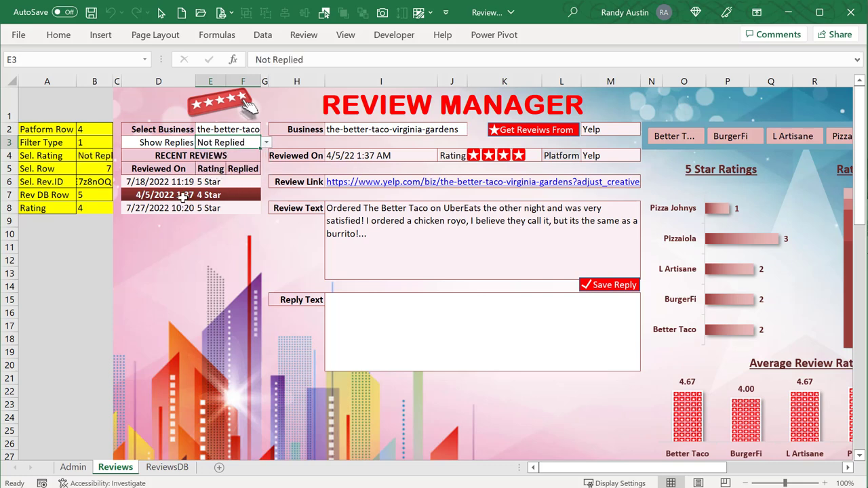
Choose burgerfi-doral as the business and set Show Replies to Replied
left_click(246, 129)
left_click(265, 129)
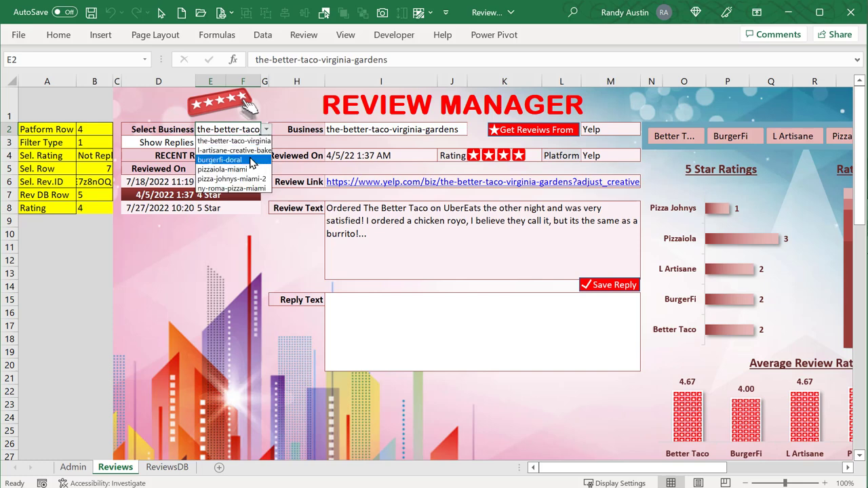
left_click(248, 160)
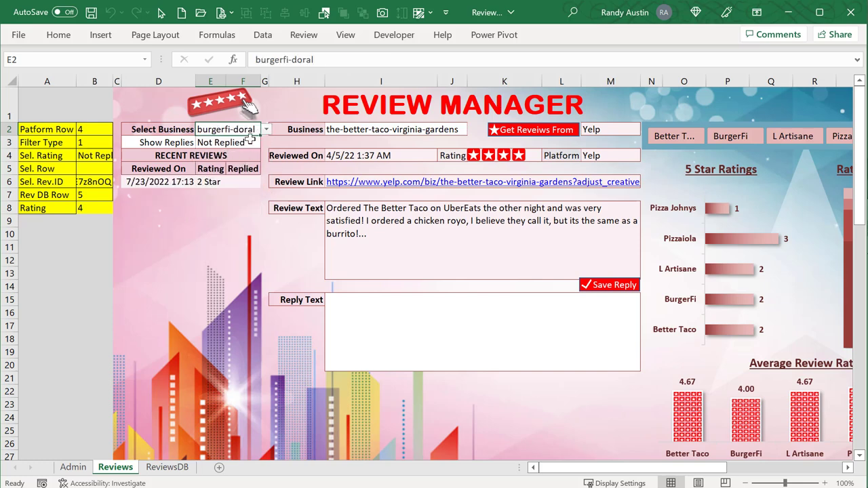
left_click(250, 142)
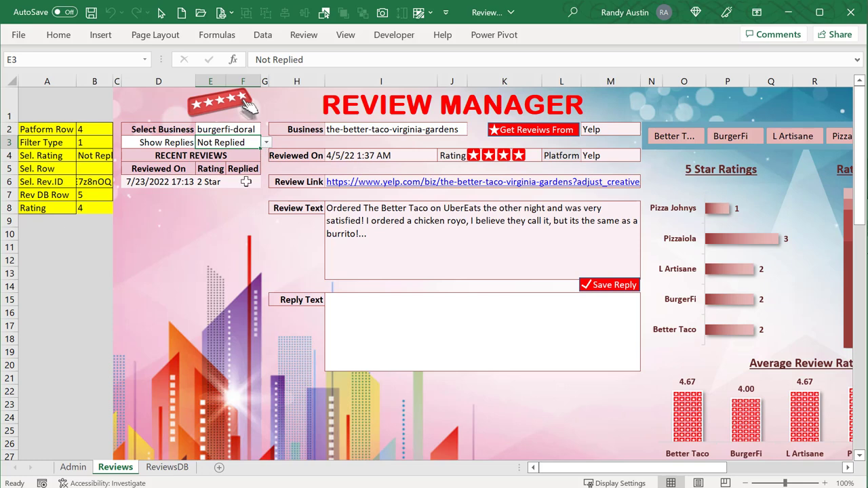
left_click(267, 143)
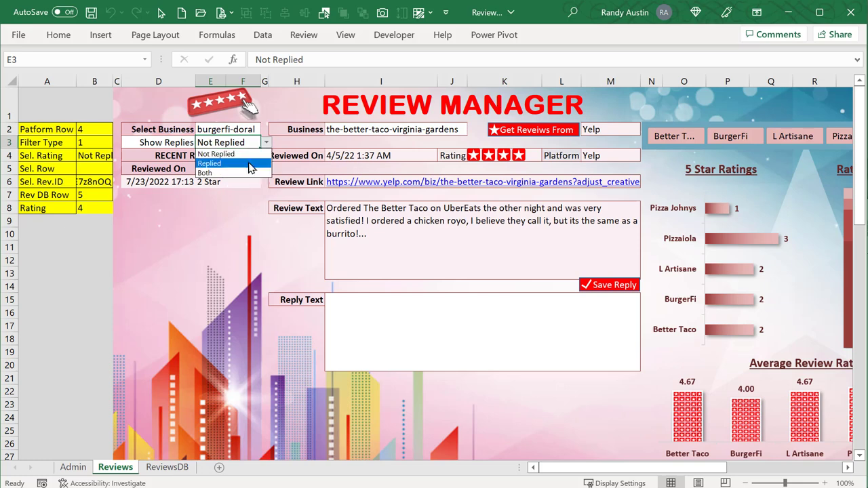
left_click(227, 163)
Set Show Replies to Both and load the 7/23/2022 review from the recent reviews list
left_click(266, 143)
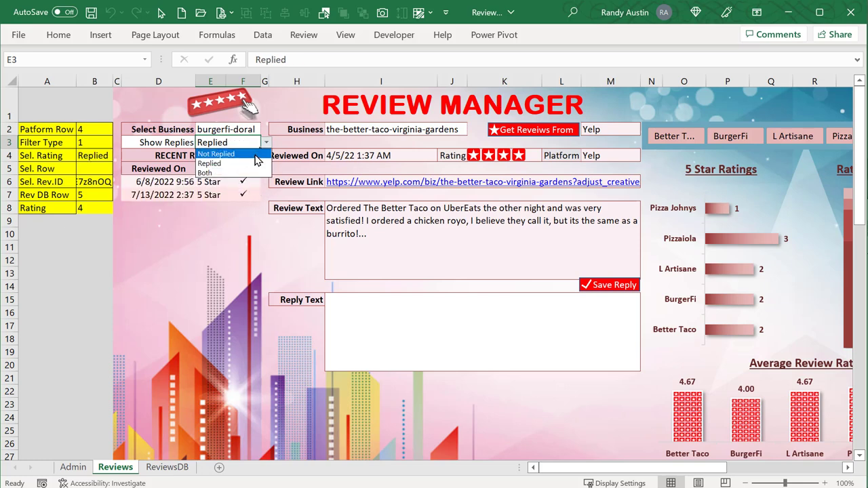
left_click(242, 174)
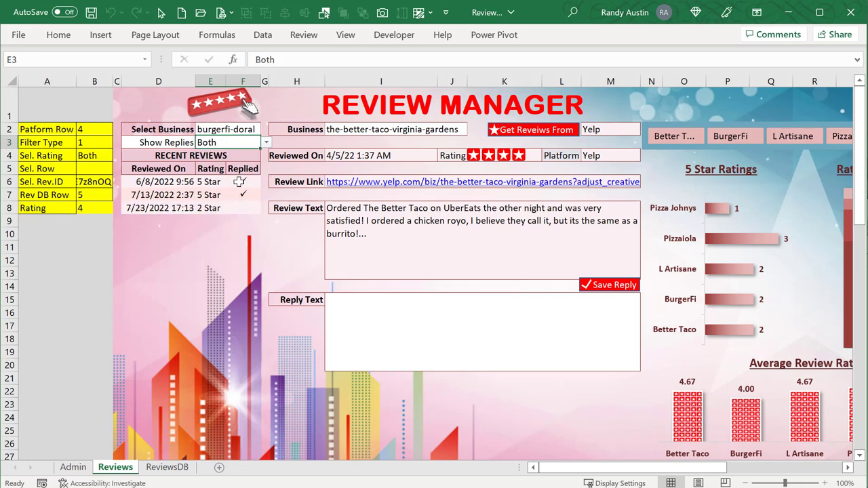
left_click_drag(239, 182, 241, 194)
left_click(228, 208)
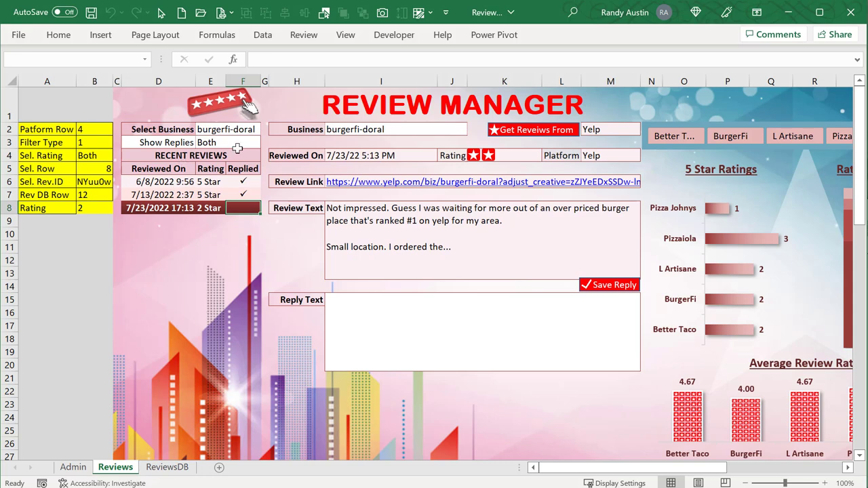
Examine the two-row Reply criteria in ReviewsDB R3:S4, then highlight only the single-row range R2:S3
left_click(167, 467)
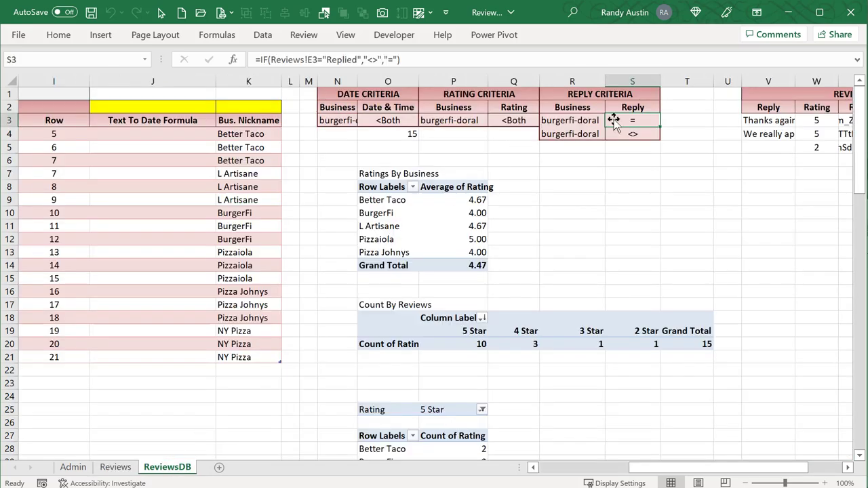
left_click(642, 139)
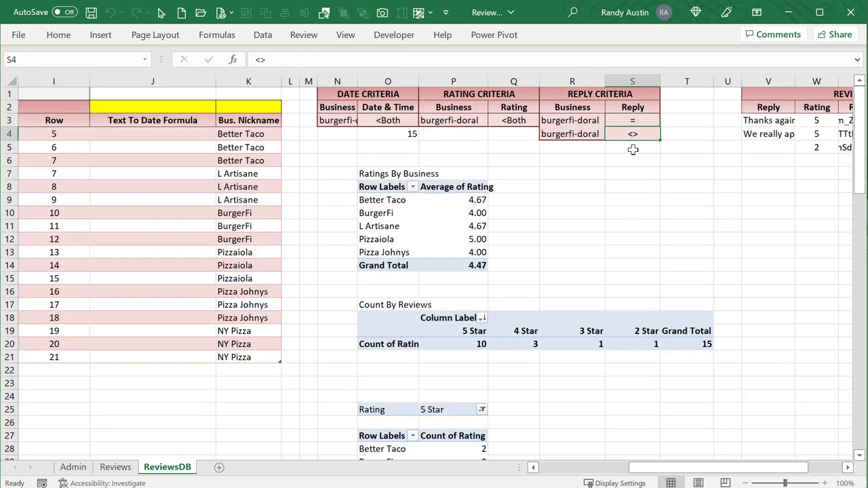
left_click_drag(631, 122, 629, 138)
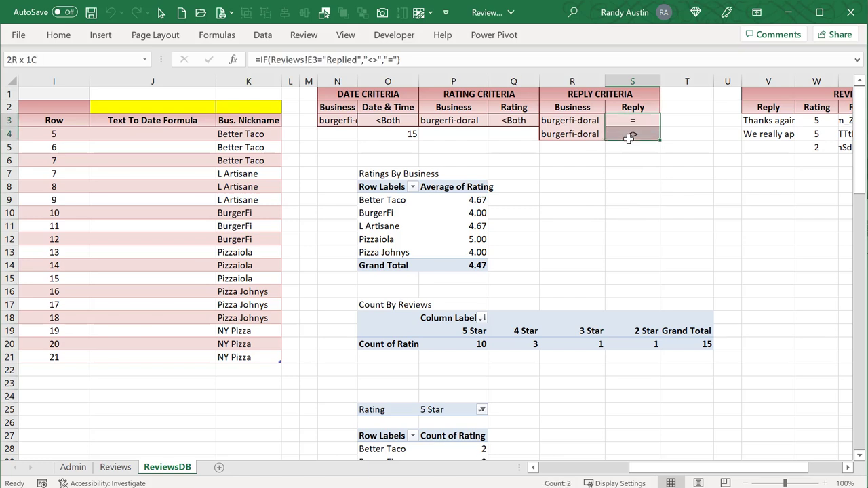
left_click_drag(576, 120, 592, 134)
left_click(590, 124)
left_click(623, 134)
left_click_drag(617, 141, 616, 118)
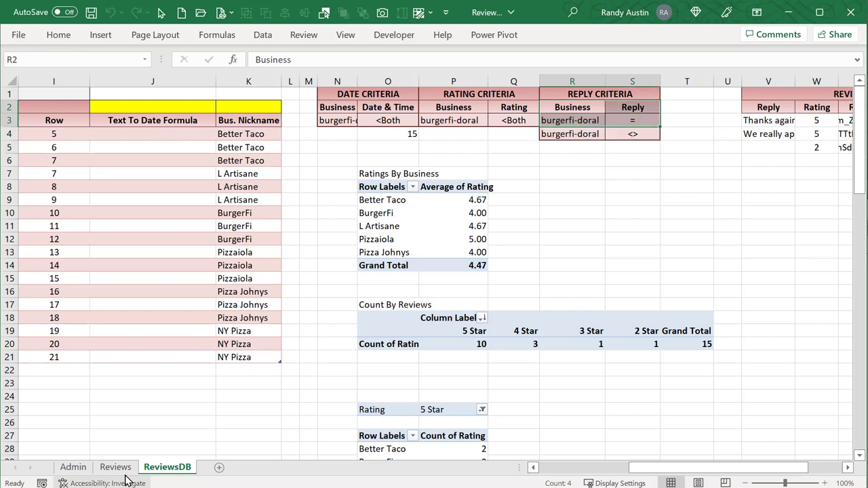
Set Show Replies to Not Replied on the Reviews sheet and inspect the Reply criterion in ReviewsDB cell S3
left_click(115, 467)
left_click(210, 144)
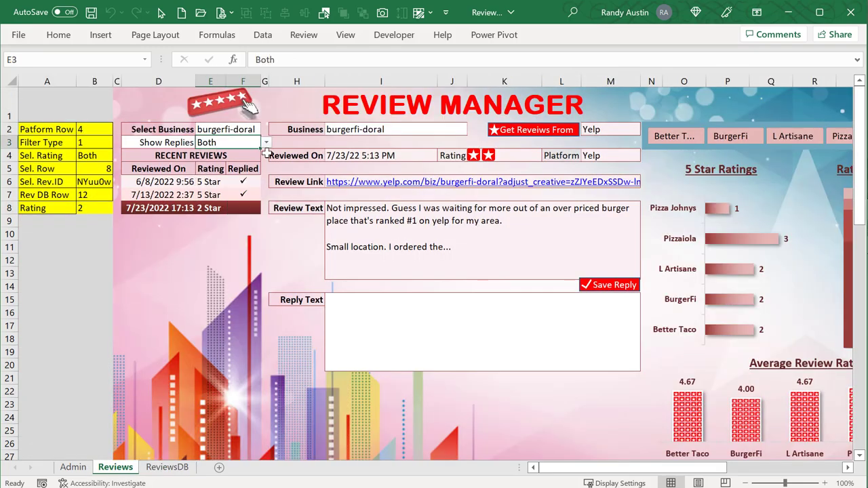
left_click(266, 143)
left_click(252, 154)
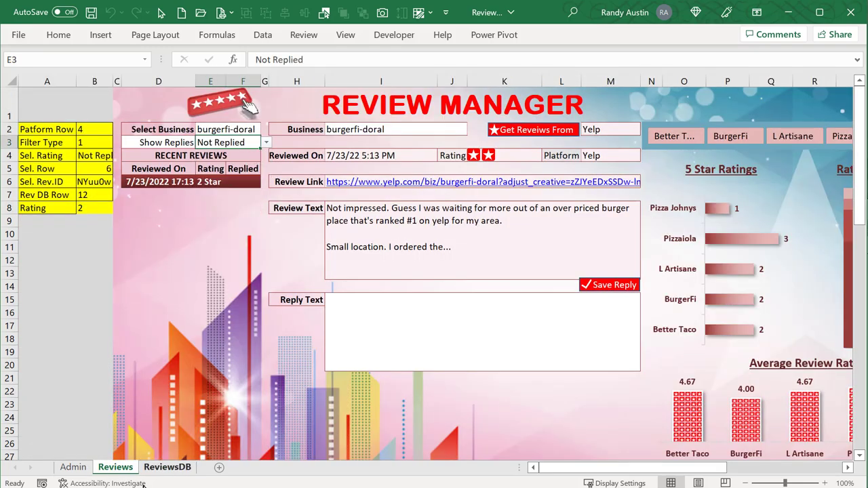
left_click(166, 467)
left_click(632, 122)
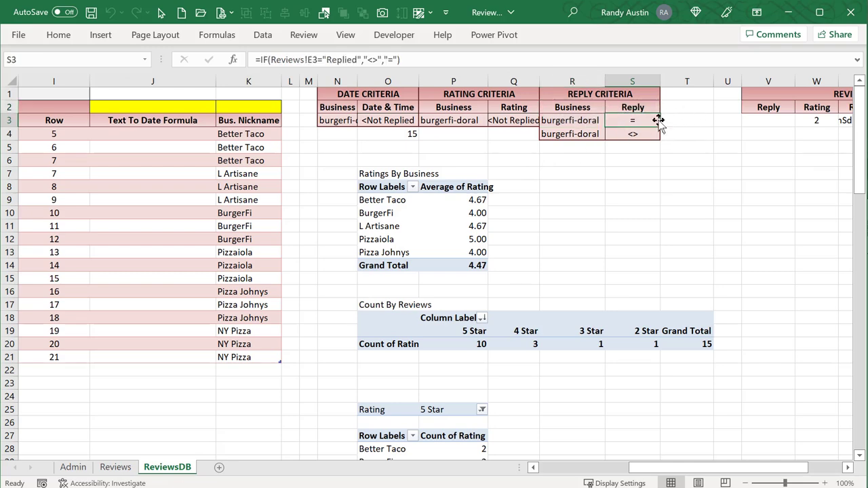
Set Show Replies to Replied on the Reviews sheet
left_click_drag(637, 469, 599, 475)
left_click(114, 467)
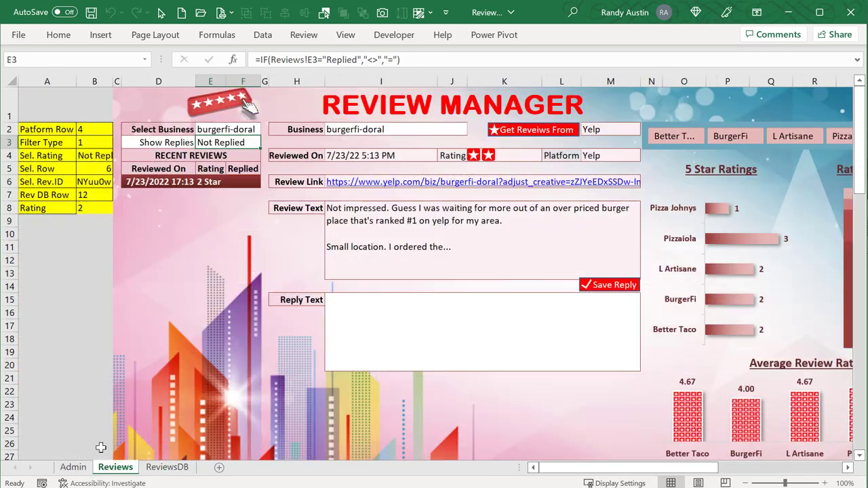
left_click(267, 143)
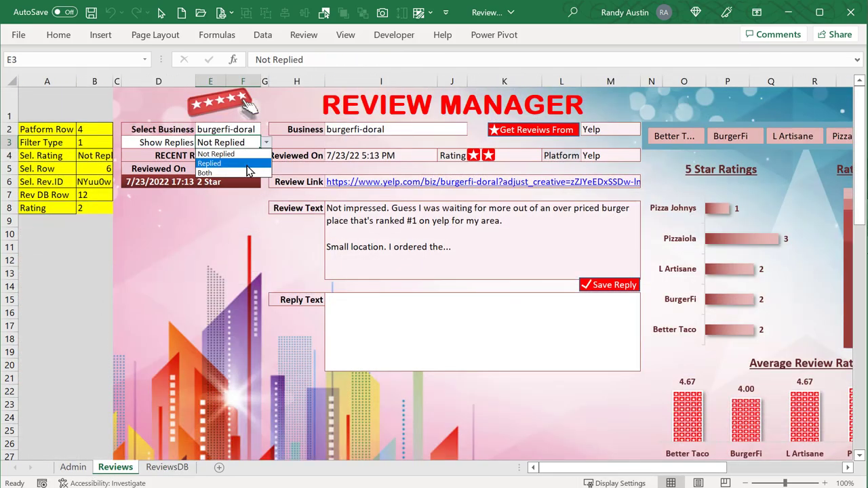
left_click(248, 164)
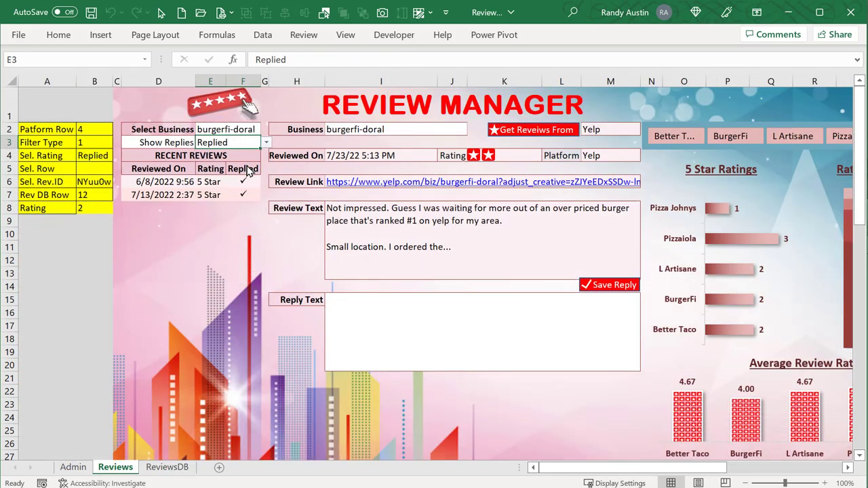
Examine the "<>" result in the ReviewsDB S3 formula and highlight the Reply criteria rows R3:S4
left_click(167, 467)
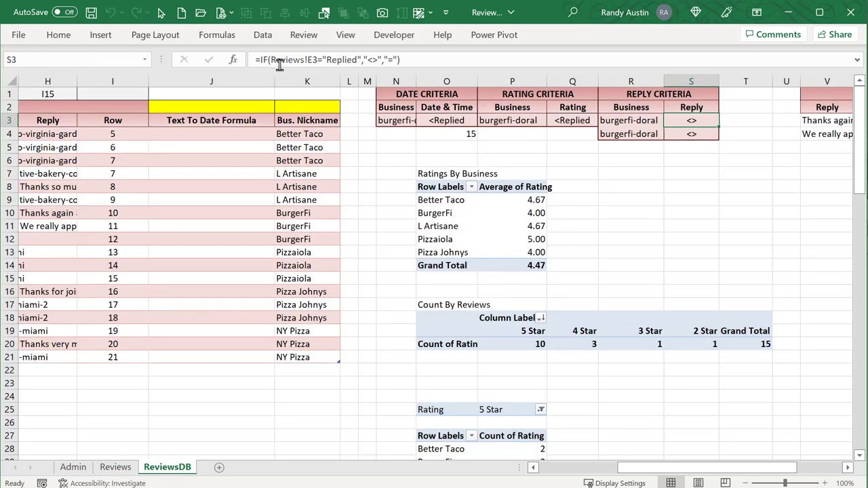
left_click(369, 61)
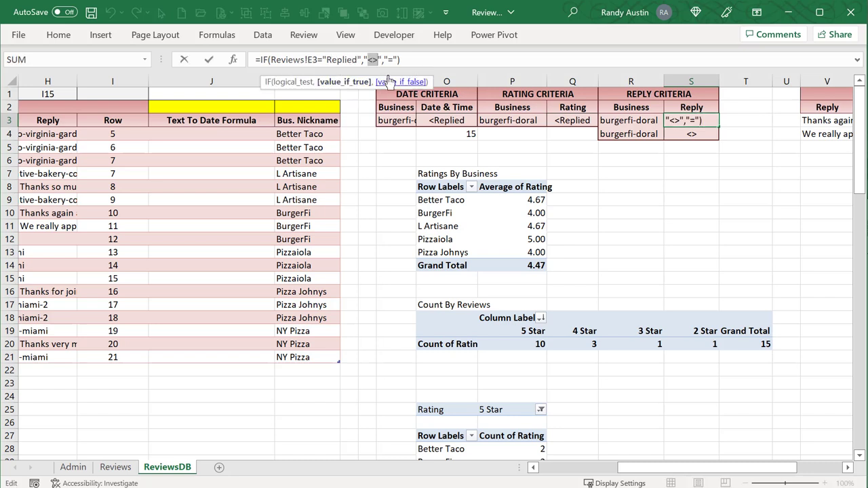
key("Escape")
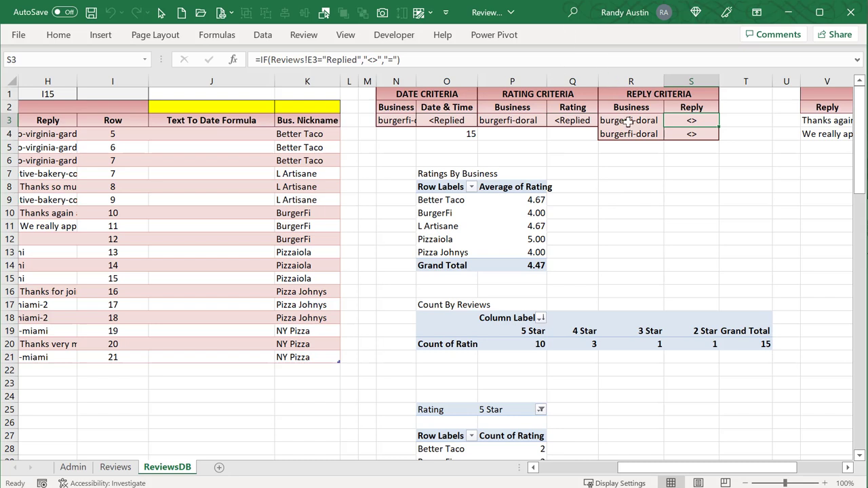
left_click_drag(631, 121, 672, 142)
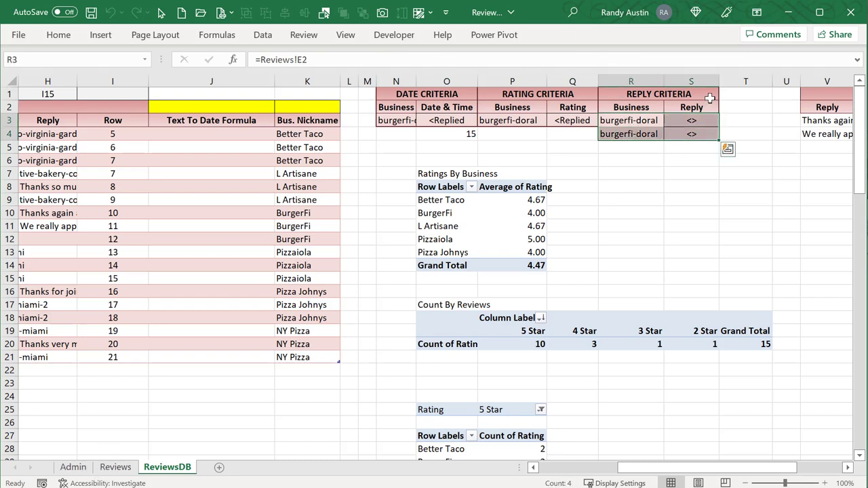
left_click(690, 122)
Set Show Replies to Both on the Reviews sheet, then highlight the Reply criteria R3:S4 in ReviewsDB
left_click(116, 468)
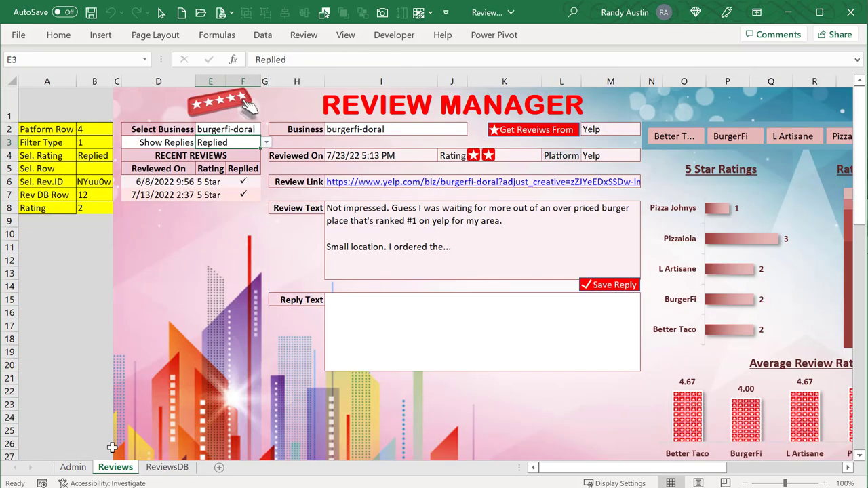
left_click(267, 142)
left_click(224, 153)
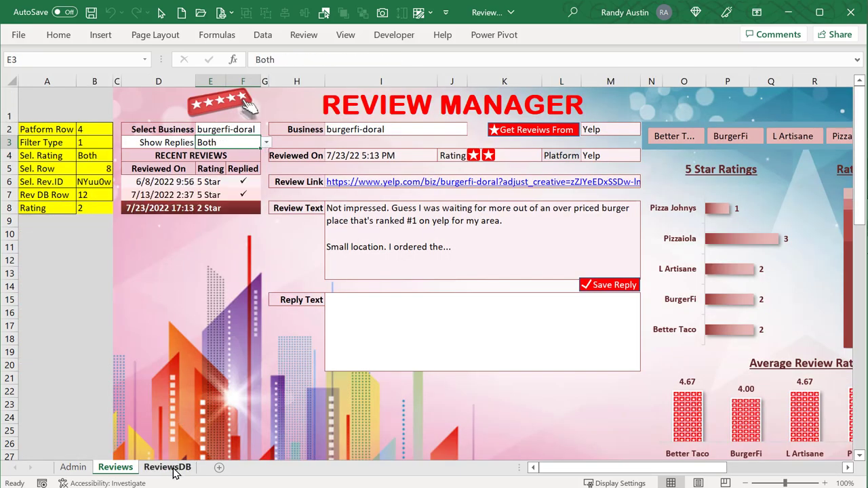
left_click(166, 467)
left_click_drag(632, 120, 688, 134)
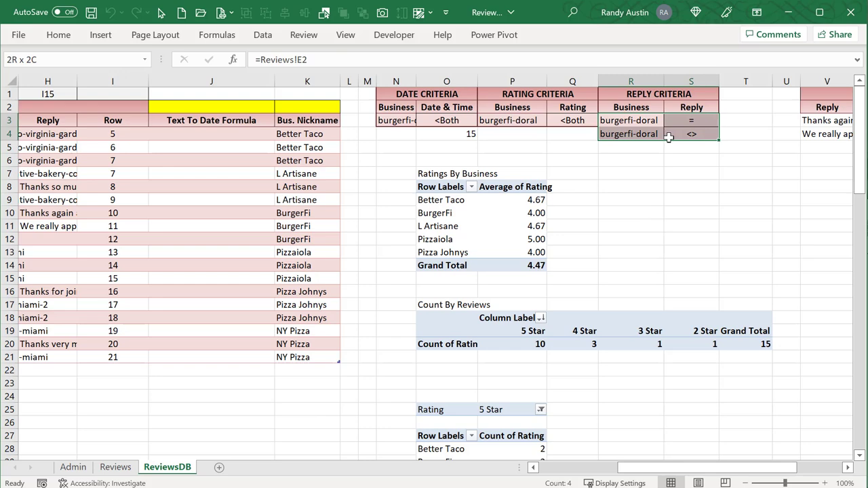
In the VBA editor, examine how ReviewList_Refresh sets CritRow for the "Both" option and CritCol for each criteria case
key("alt+F11")
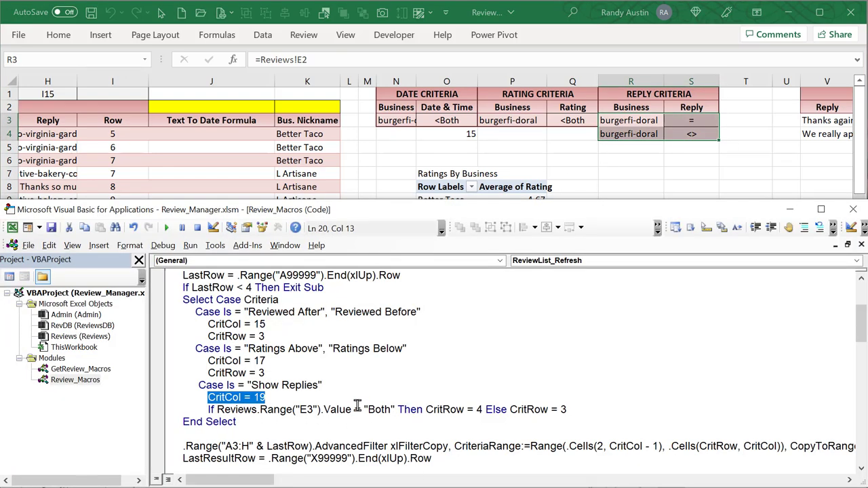
scroll(359, 396, "down", 1)
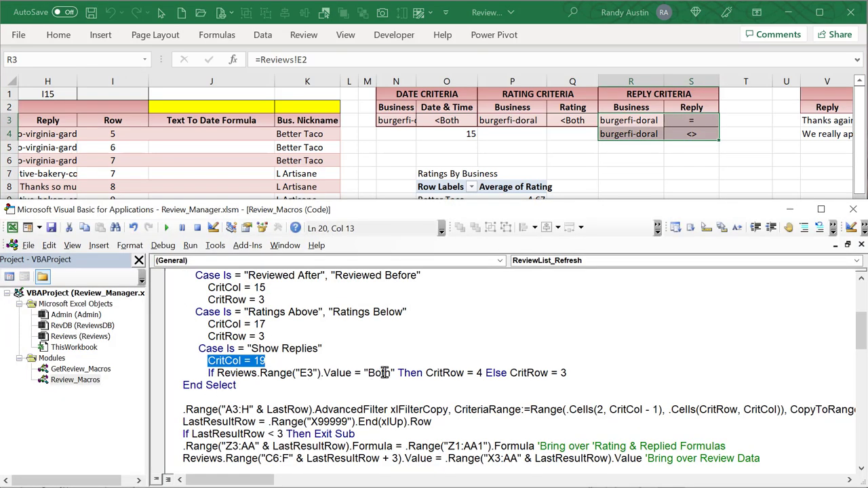
left_click_drag(387, 373, 365, 373)
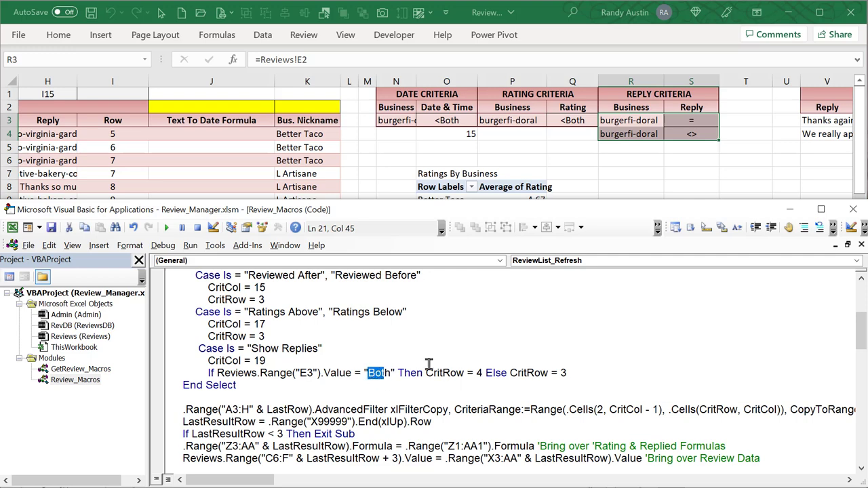
mouse_move(429, 373)
left_mouse_down()
mouse_move(488, 373)
mouse_move(439, 372)
left_mouse_up()
left_click_drag(566, 373, 514, 371)
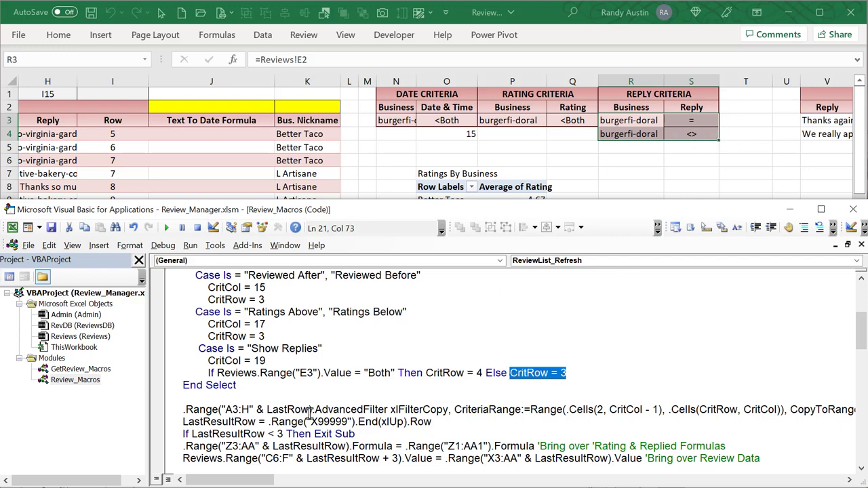
left_click(273, 337)
left_click_drag(267, 324, 214, 322)
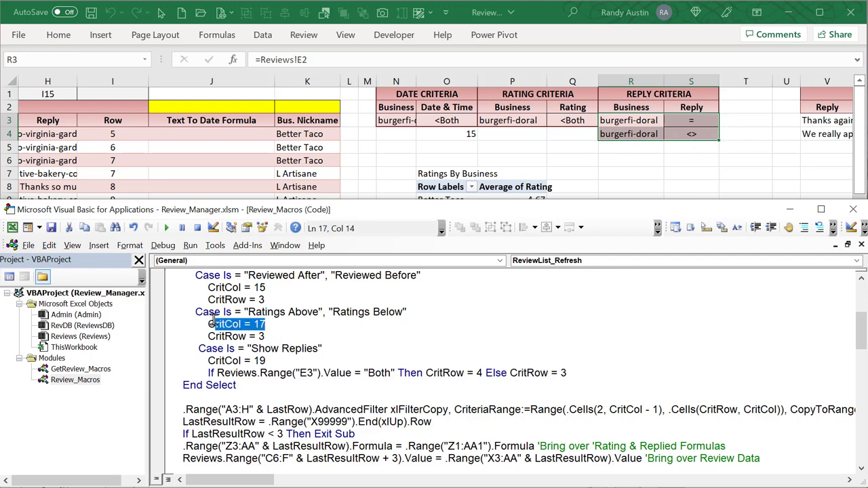
left_click(323, 348)
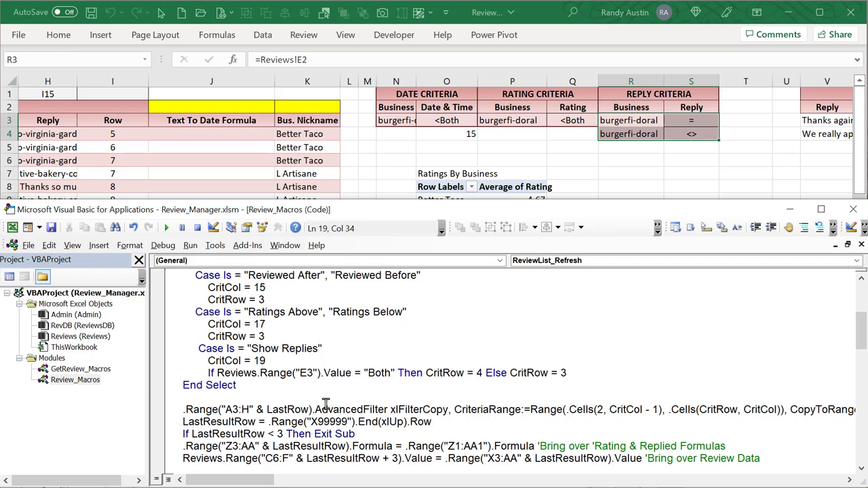
Examine the AdvancedFilter source range A3:H in ReviewList_Refresh and check its last column, the Reply heading in ReviewsDB H3
scroll(326, 403, "down", 1)
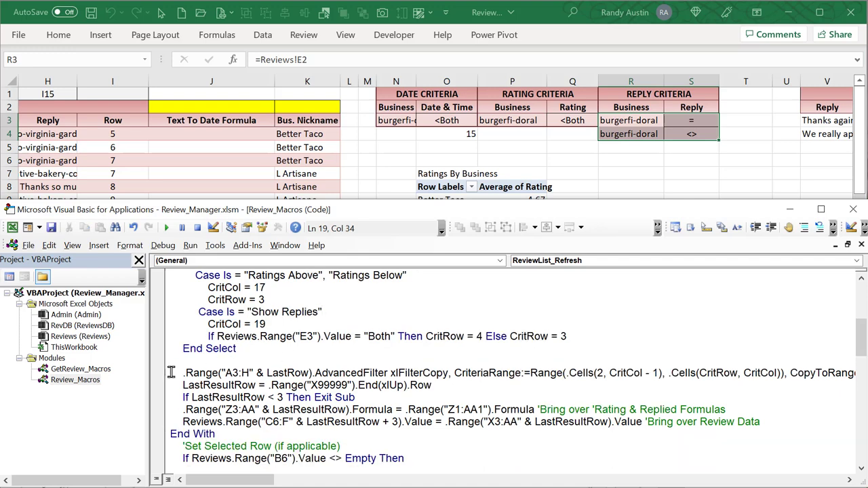
left_click_drag(239, 372, 229, 372)
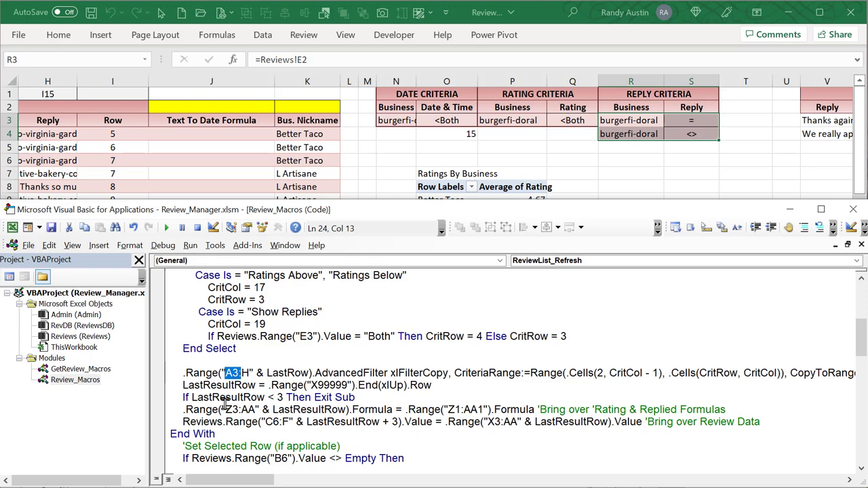
left_click(258, 372)
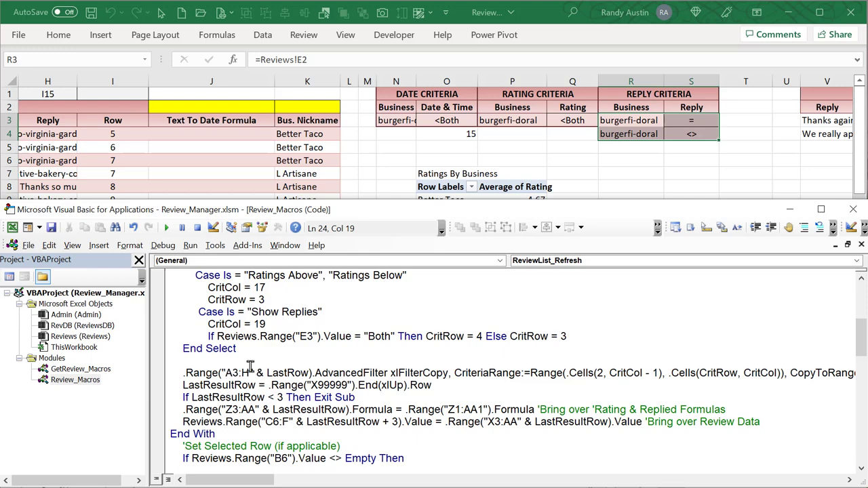
left_click(47, 120)
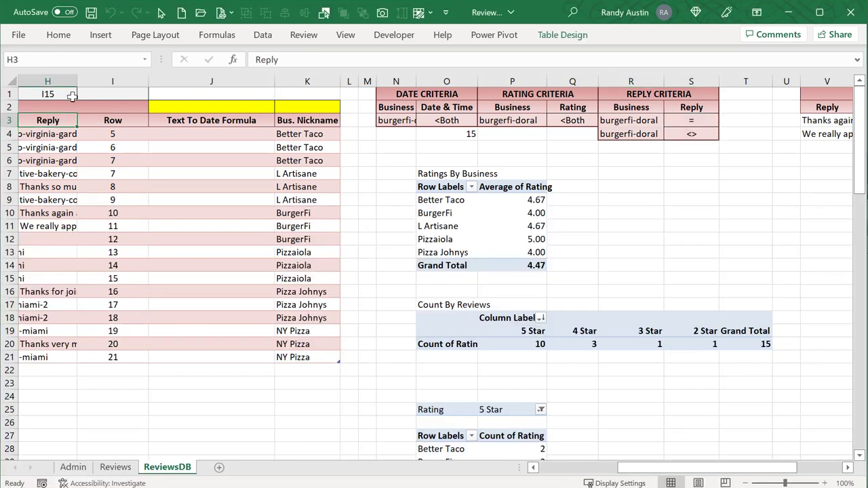
key("alt+Tab")
left_click(415, 375)
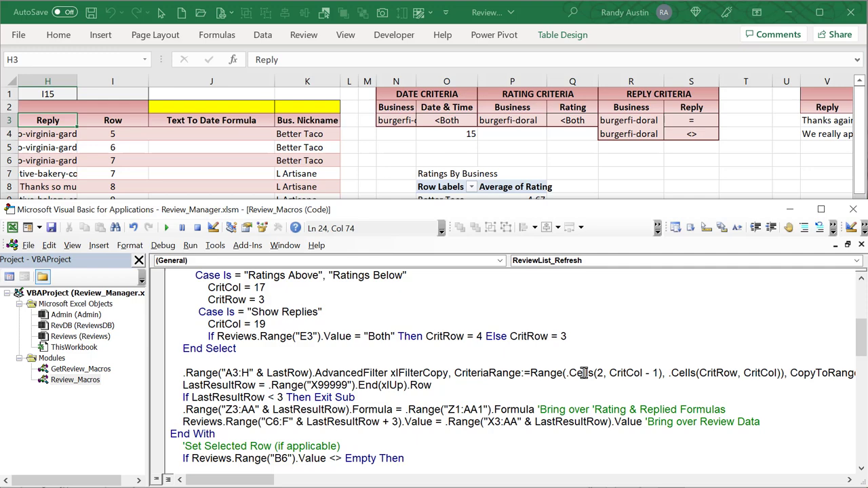
Examine the criteria range start, Cells(2, CritCol - 1), in the AdvancedFilter line of ReviewList_Refresh
left_click_drag(584, 372, 614, 374)
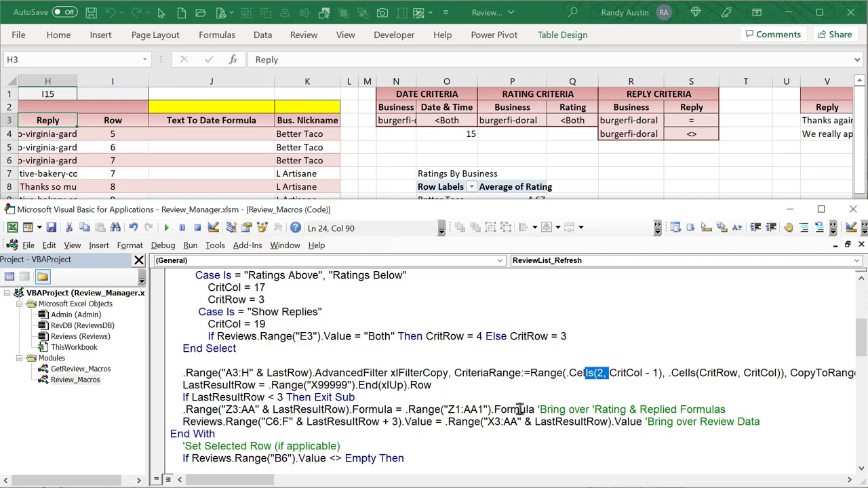
left_click_drag(271, 480, 319, 477)
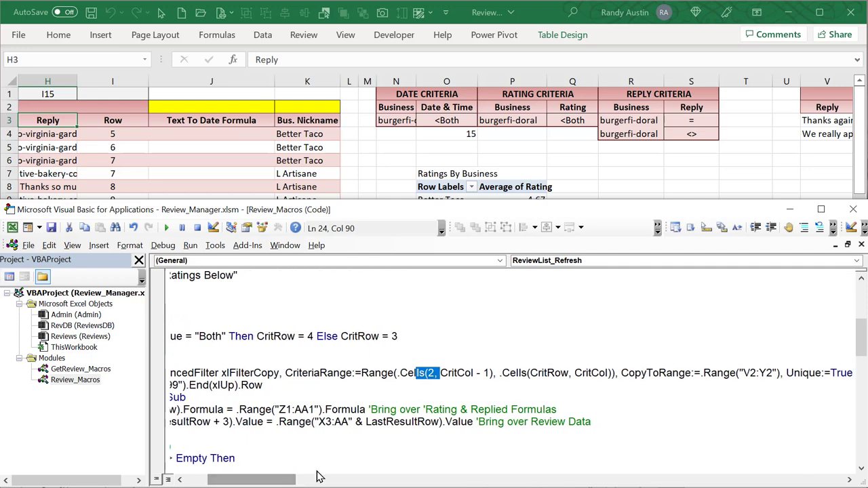
left_click(443, 382)
left_click(414, 372)
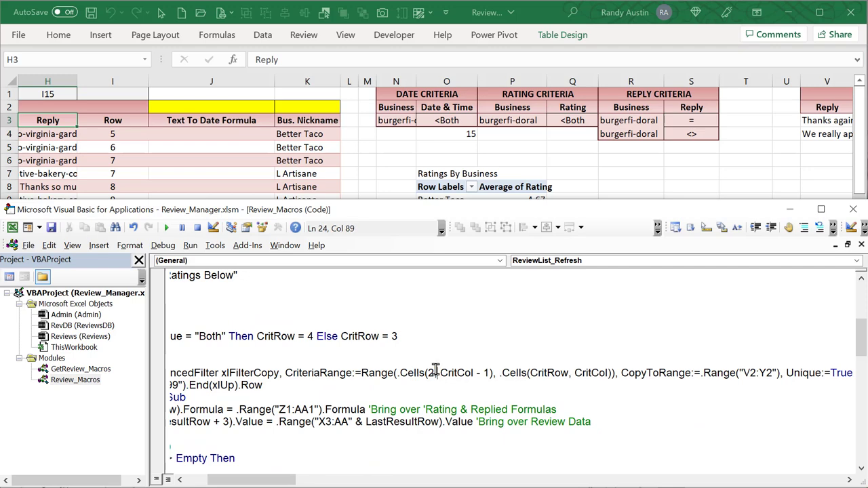
left_click_drag(439, 373, 434, 373)
Highlight the criteria headings N2:S2 and the Date & Time criterion O2:O3 in ReviewsDB, then select O4
left_click_drag(410, 107, 691, 107)
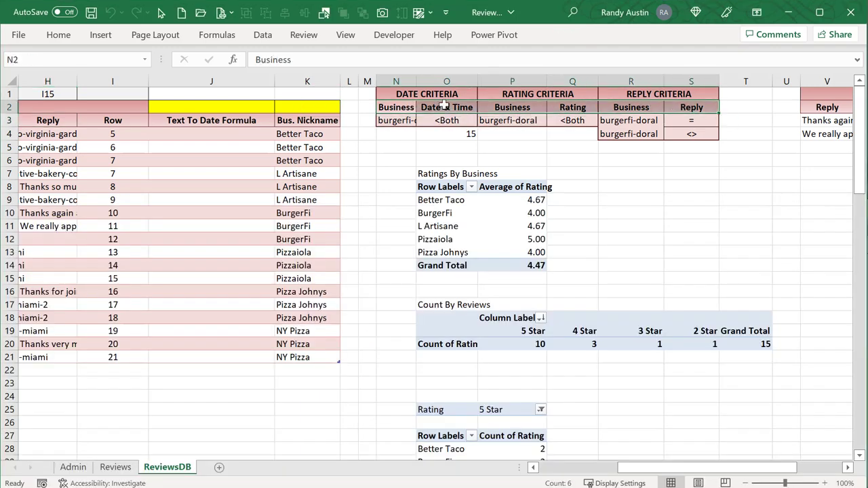
left_click_drag(444, 106, 444, 128)
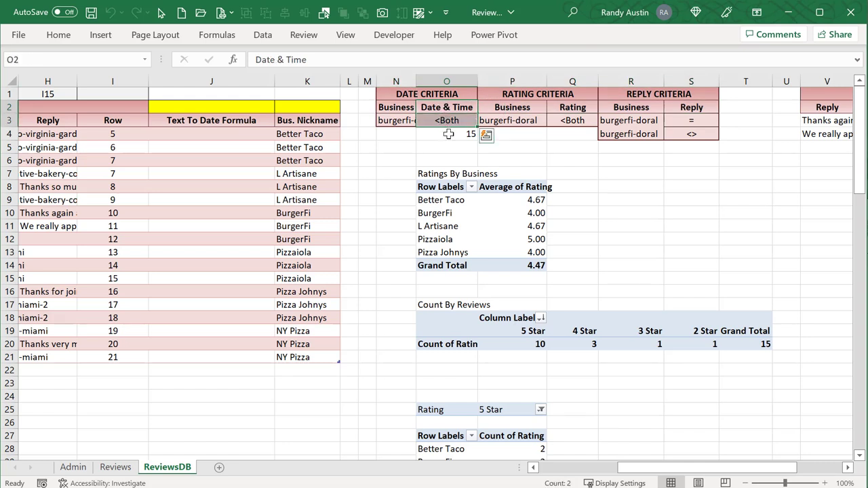
left_click(447, 134)
Autofit ReviewsDB column N to the full business name in the date criteria
left_click(405, 131)
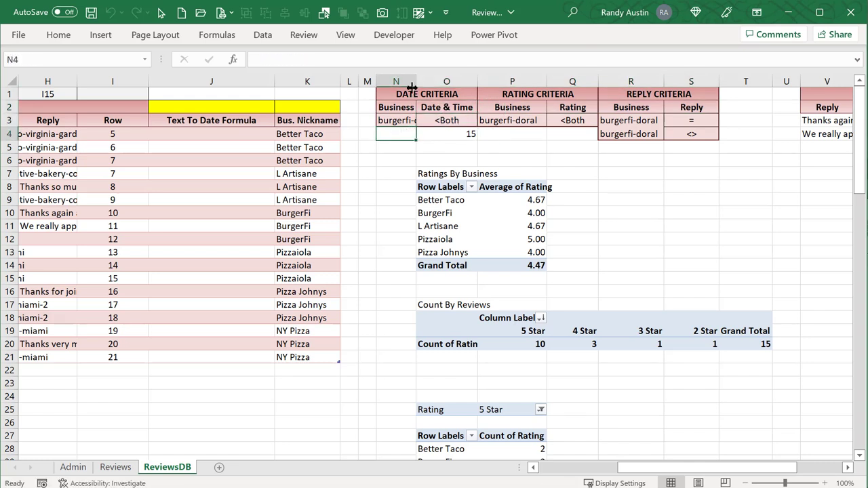
left_click(405, 119)
double_click(415, 81)
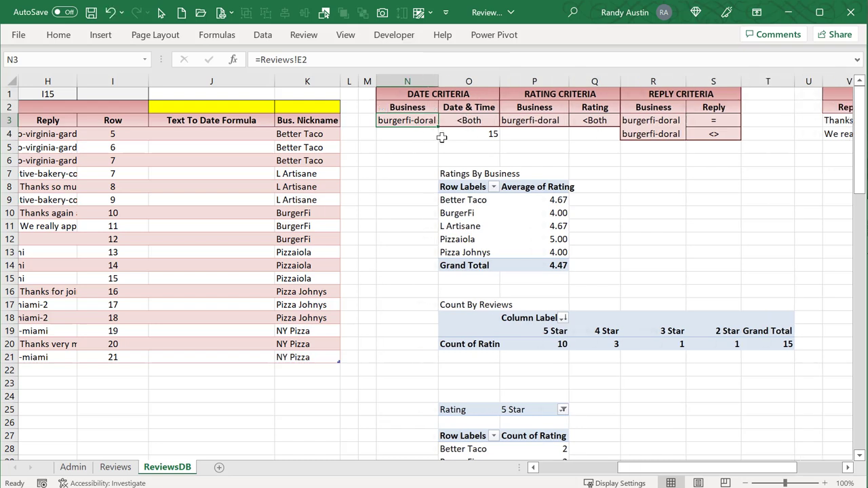
Inspect the Business criteria formulas in ReviewsDB cells P3 and N3 and the COLUMN formula in O4
left_click(538, 121)
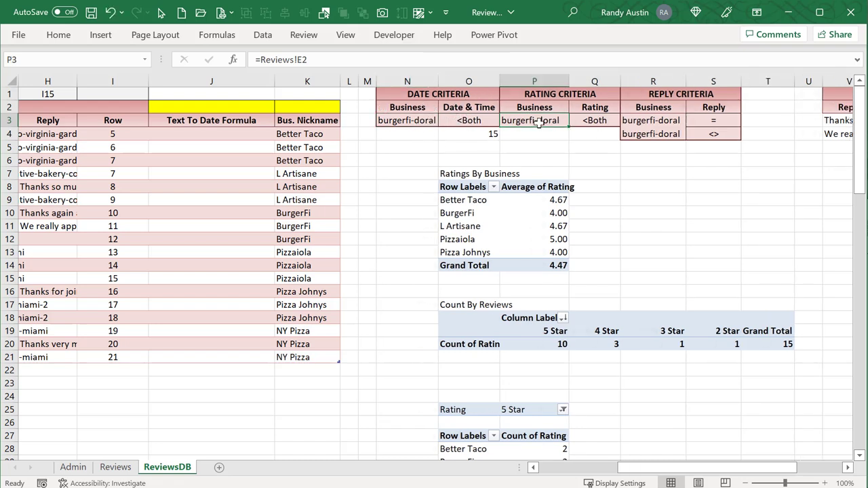
left_click(419, 122)
left_click(461, 133)
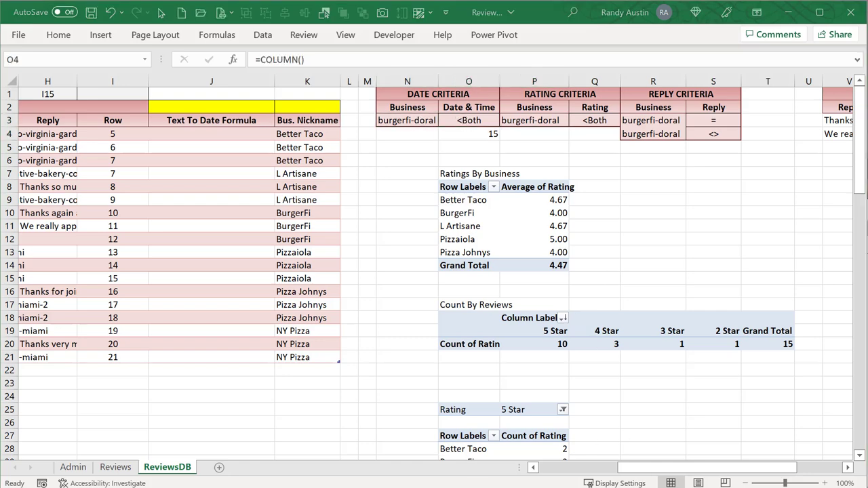
In the VBA editor, examine the criteria range end, Cells(CritRow, CritCol), and highlight its CritRow argument
key("alt+F11")
left_click_drag(492, 373, 608, 374)
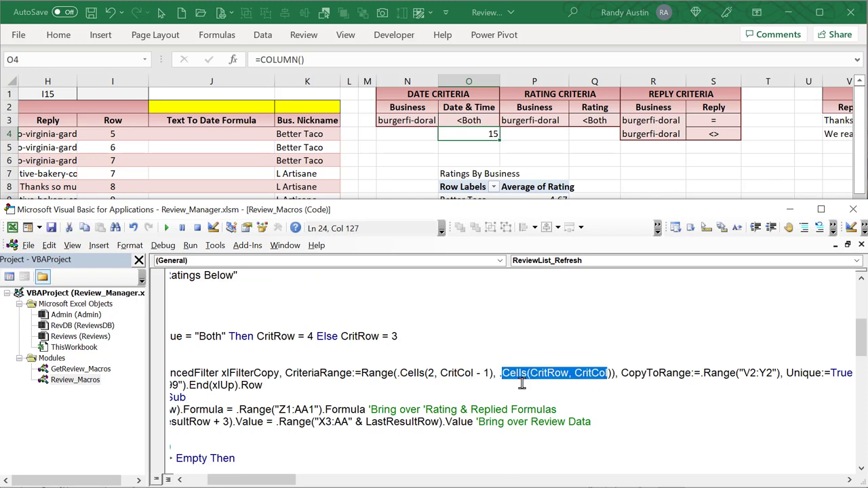
left_click(578, 378)
left_click_drag(571, 373, 536, 377)
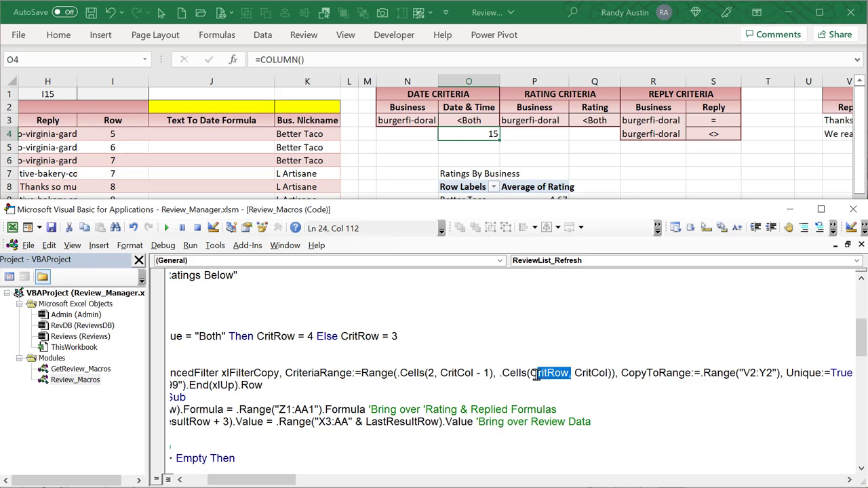
Examine the CriteriaRange argument of the AdvancedFilter line in the ReviewList_Refresh macro
left_click(589, 378)
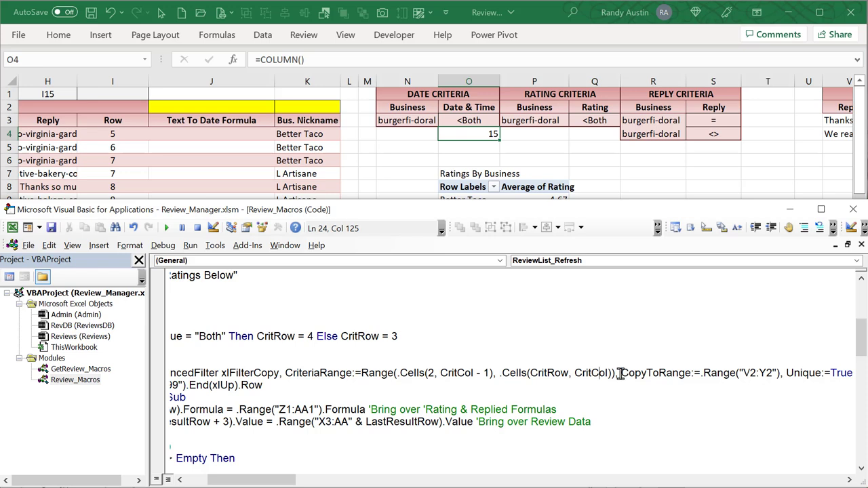
left_click_drag(619, 374, 360, 373)
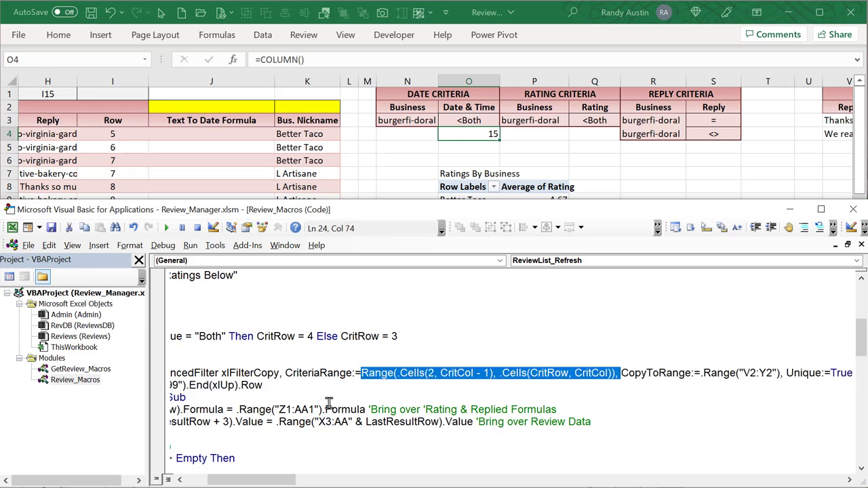
left_click_drag(285, 482, 317, 482)
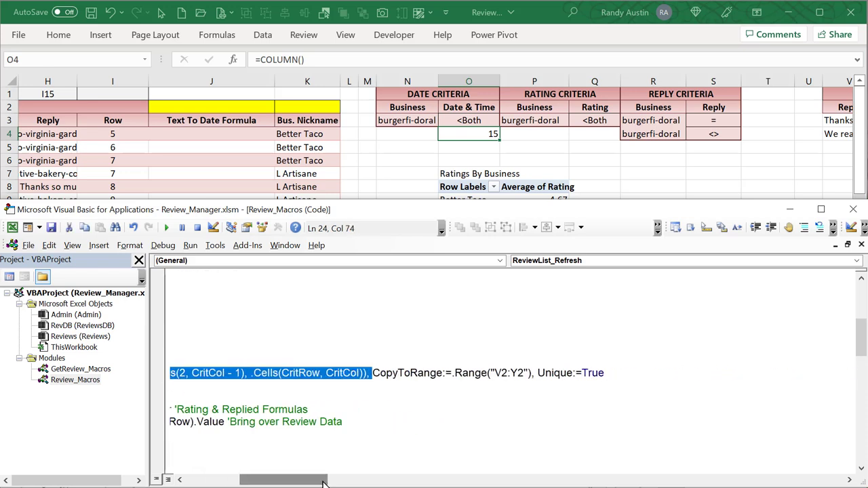
Review the Reviews Results headers V2:Y2 and the neighbouring Rating and Replied columns on the ReviewsDB sheet
left_click(420, 162)
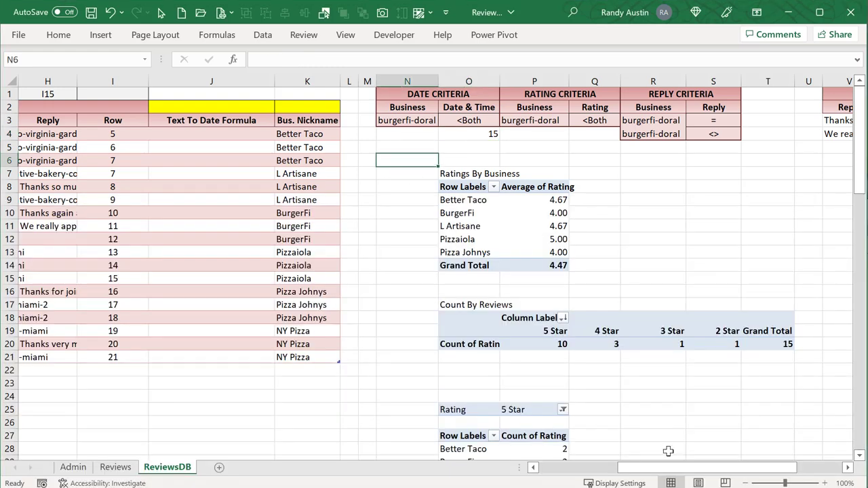
left_click_drag(672, 467, 790, 473)
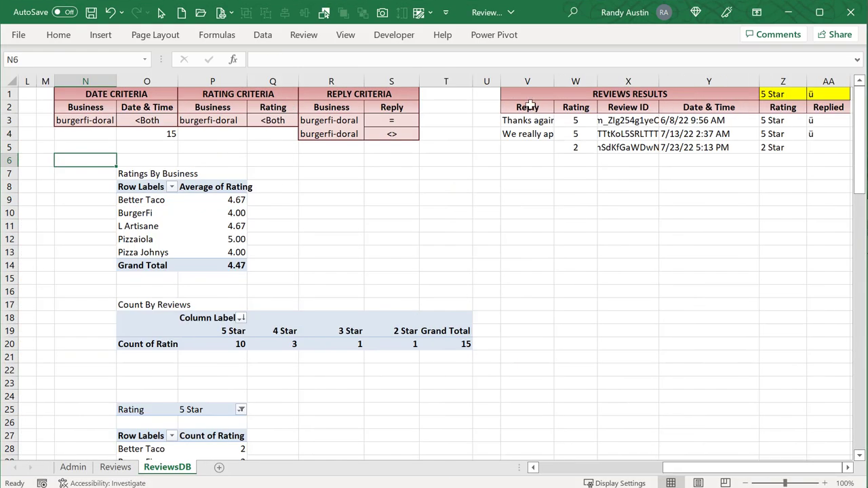
left_click_drag(528, 107, 724, 108)
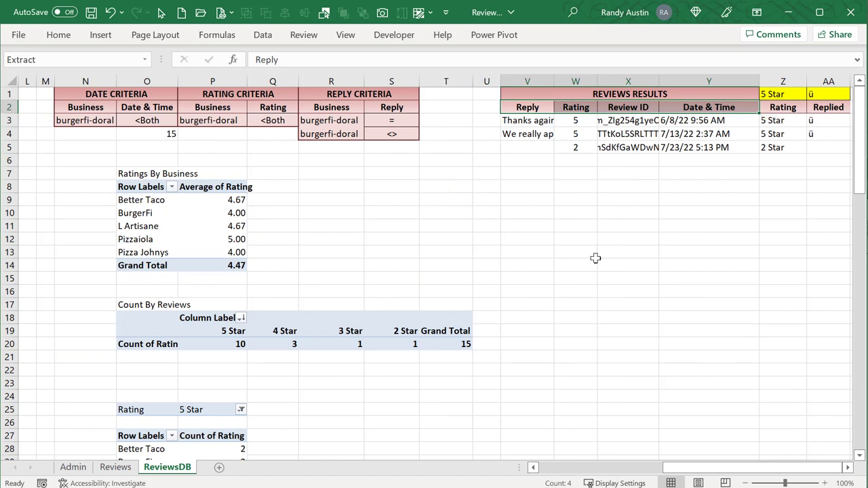
left_click(790, 123)
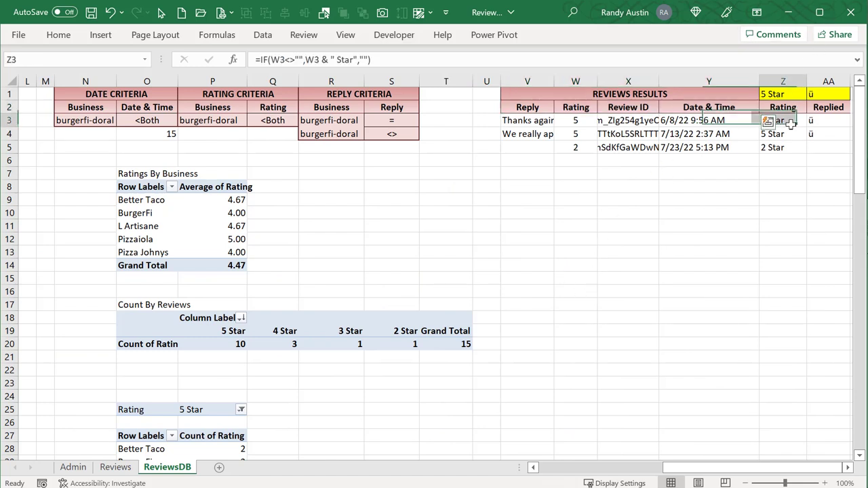
left_click_drag(791, 132, 791, 141)
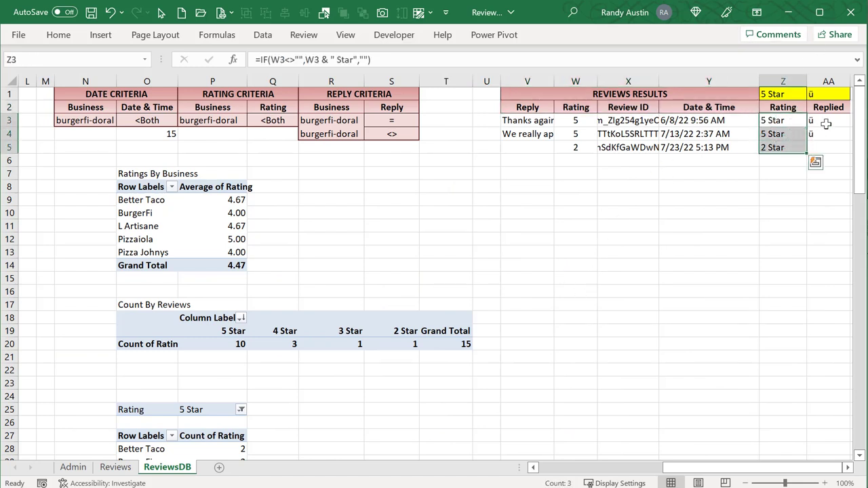
left_click_drag(825, 108, 831, 124)
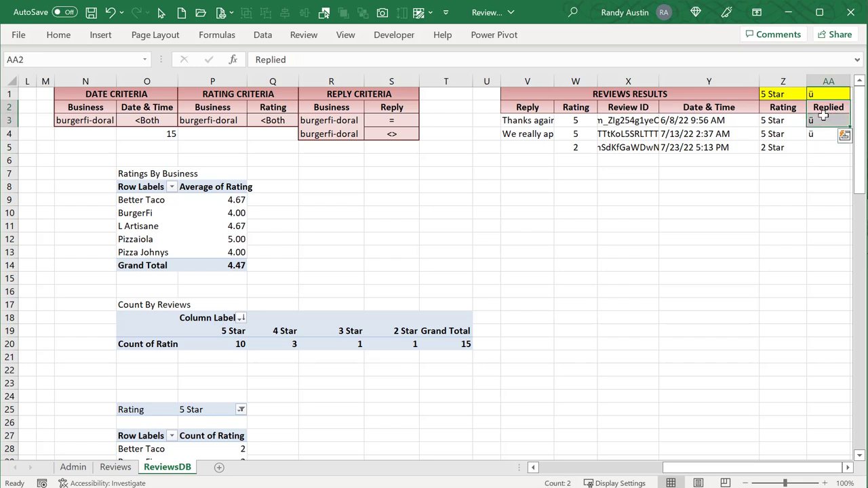
Return to the macro code and examine the V2:Y2 CopyToRange of the AdvancedFilter line
key("alt+F11")
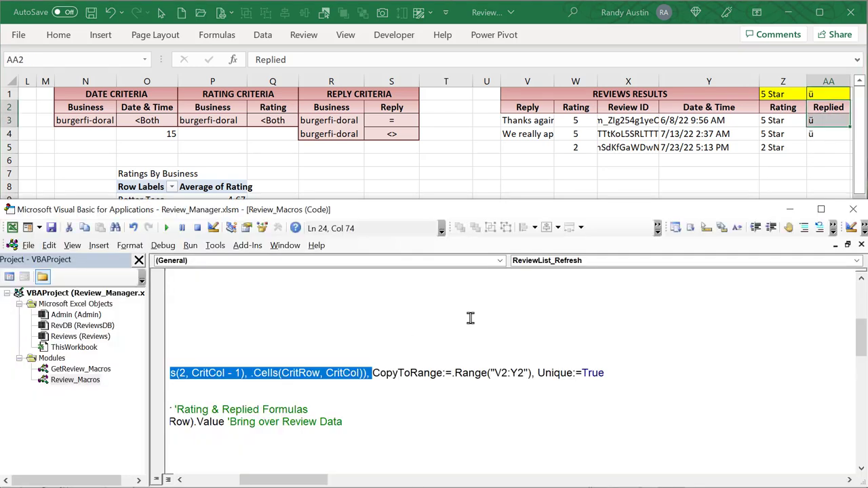
left_click_drag(494, 372, 526, 372)
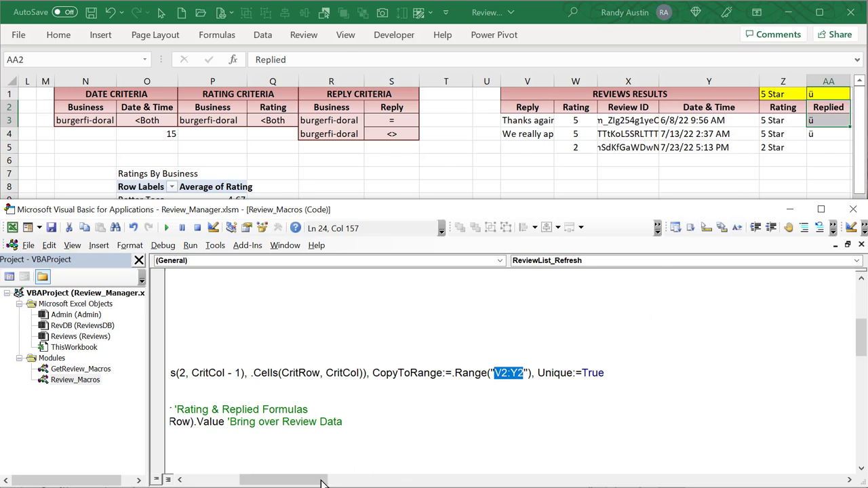
left_click_drag(322, 482, 269, 481)
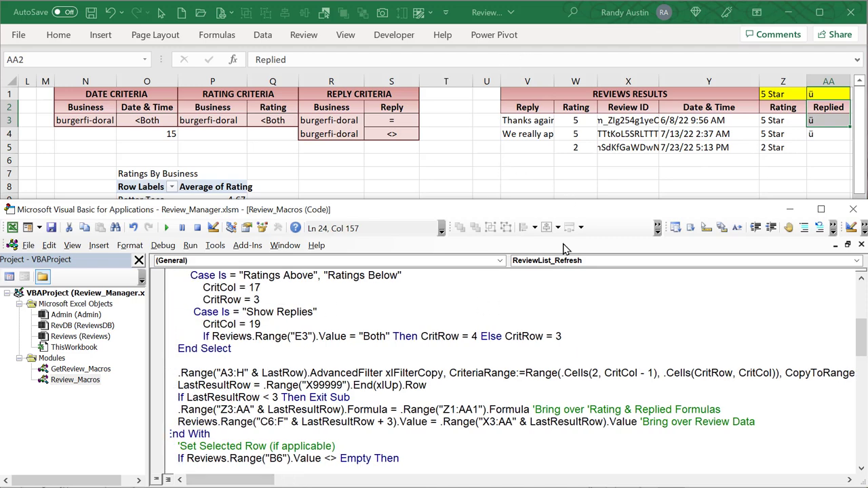
Examine the LastResultRow lookup and its exit condition in the macro, and compare them with the results on the ReviewsDB sheet
left_click(296, 409)
scroll(298, 405, "down", 1)
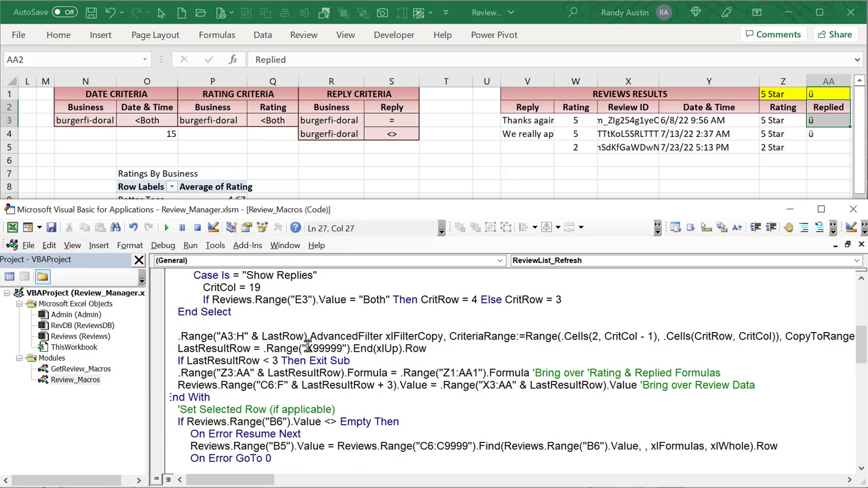
left_click_drag(306, 347, 318, 349)
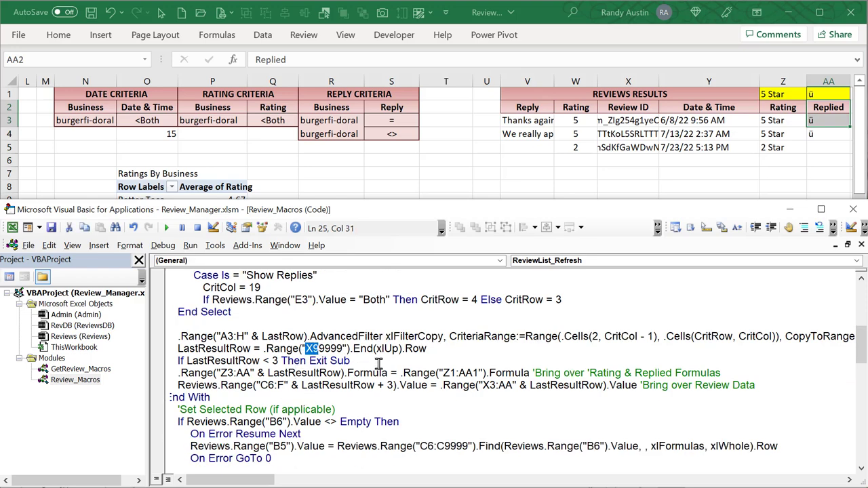
left_click_drag(379, 364, 166, 362)
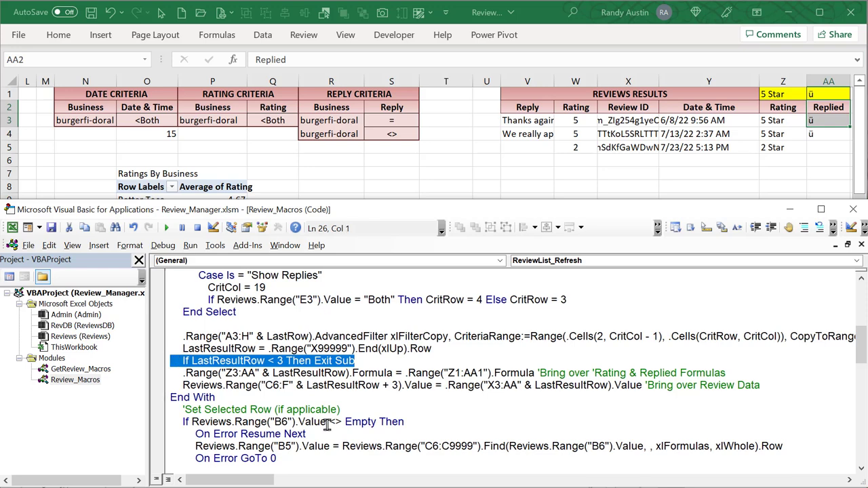
left_click(640, 146)
left_click_drag(558, 120, 576, 136)
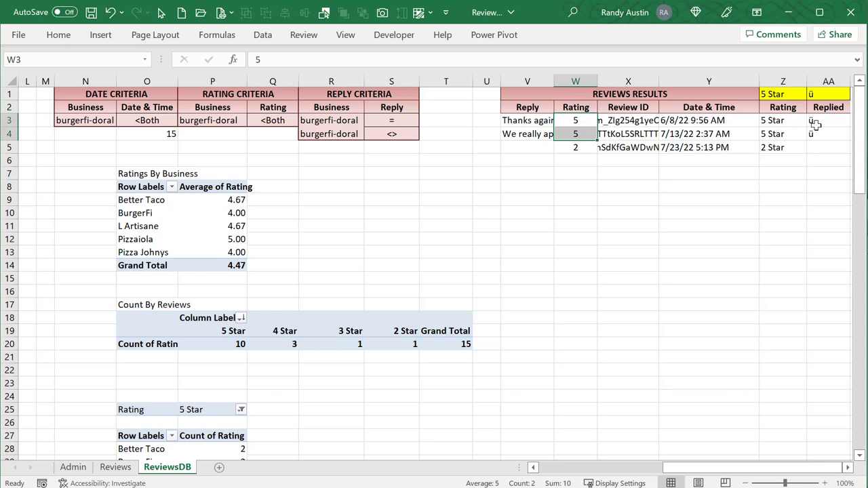
Inspect the Recent Reviews columns on the Reviews sheet and load the 6/8/2022 9:56 review
left_click(132, 469)
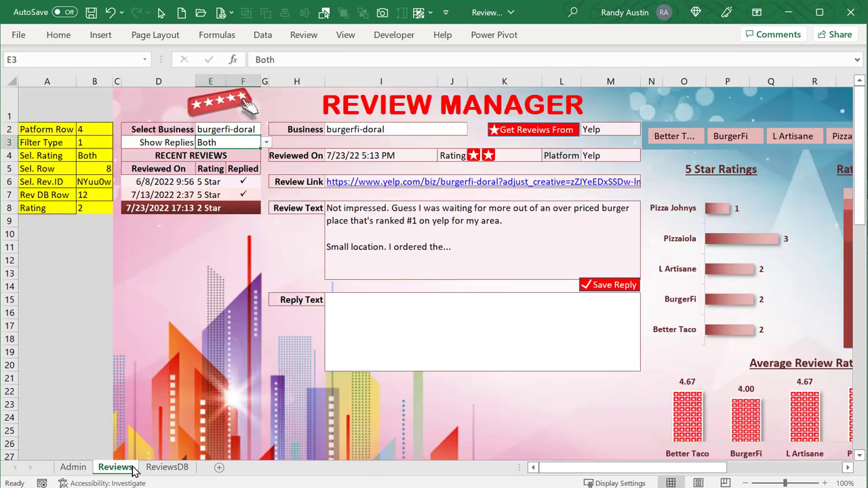
left_click_drag(113, 168, 110, 214)
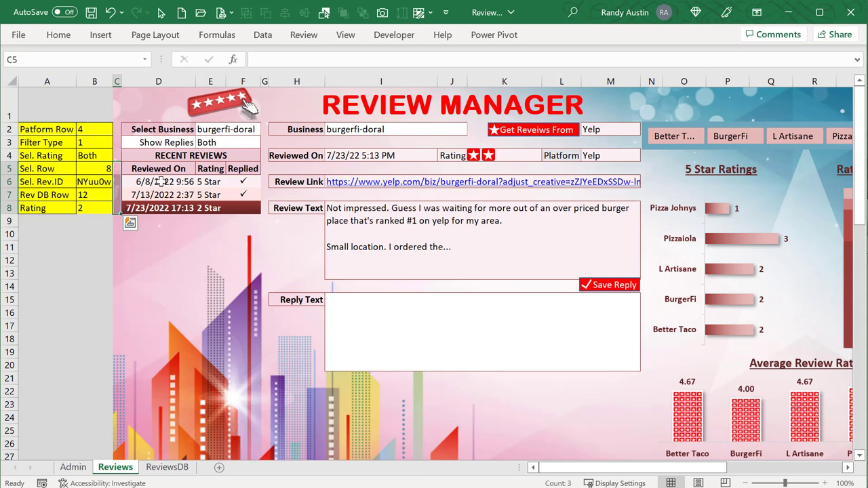
left_click_drag(161, 181, 158, 209)
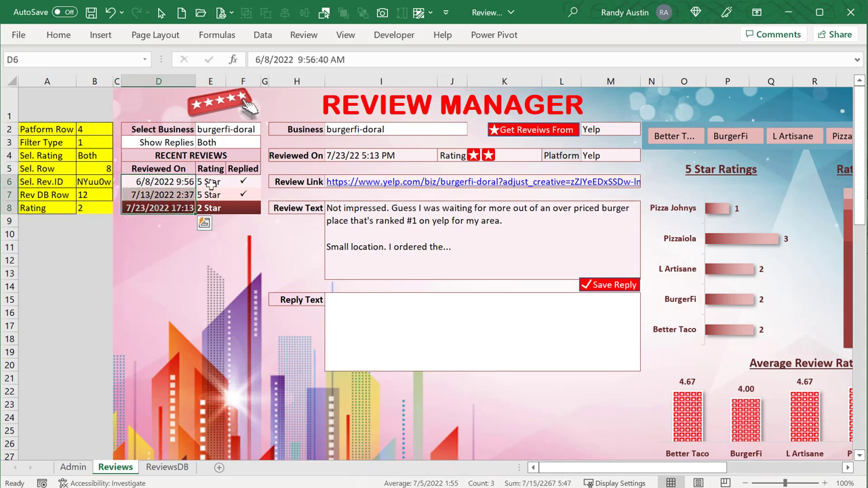
left_click_drag(204, 181, 203, 216)
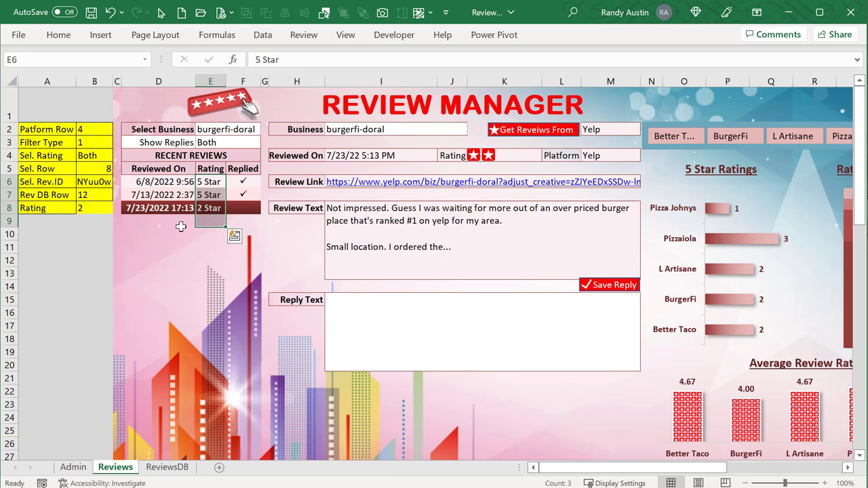
left_click_drag(242, 182, 219, 208)
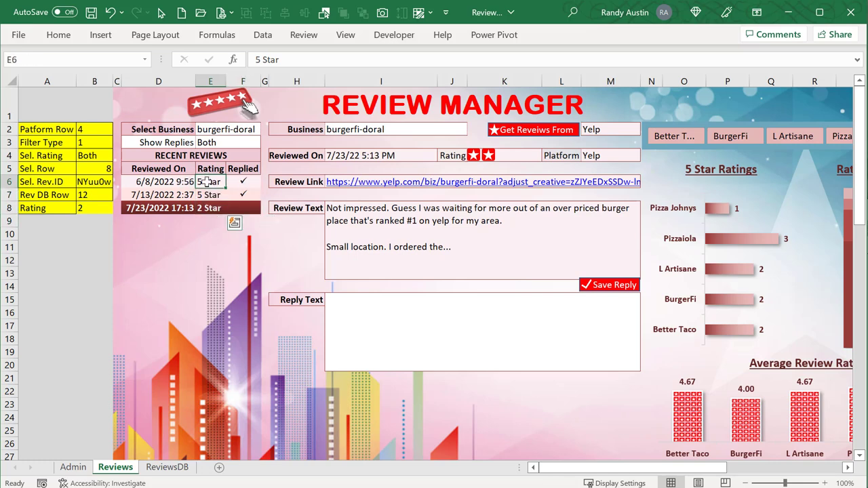
left_click(244, 179)
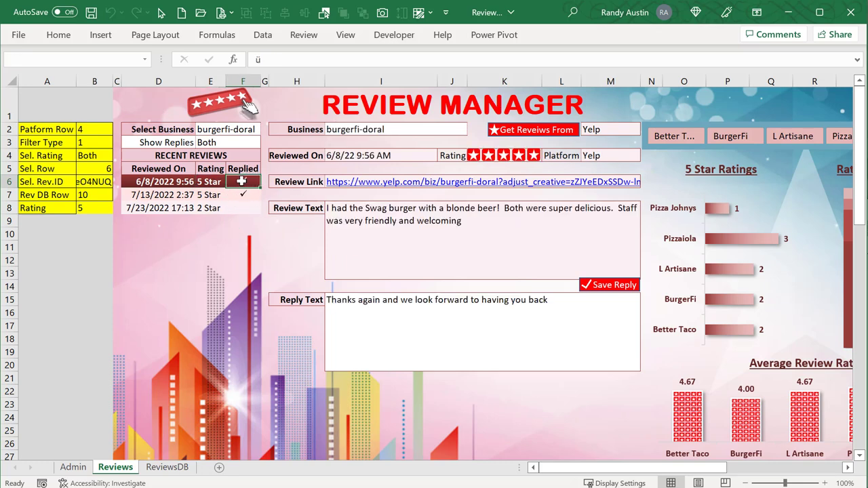
Compare the source formulas in Z1:AA1 on the ReviewsDB sheet with the result cells Z3:AA5
left_click(156, 469)
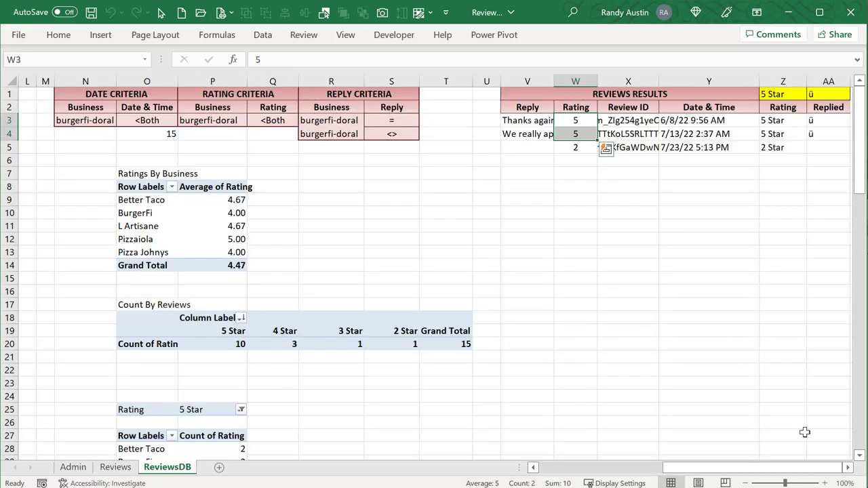
scroll(438, 257, "right", 2)
left_click_drag(732, 95, 788, 97)
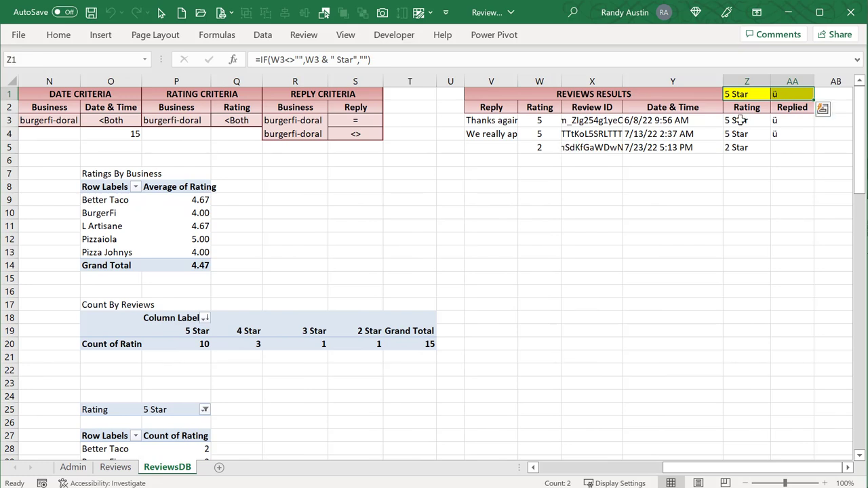
left_click(659, 147)
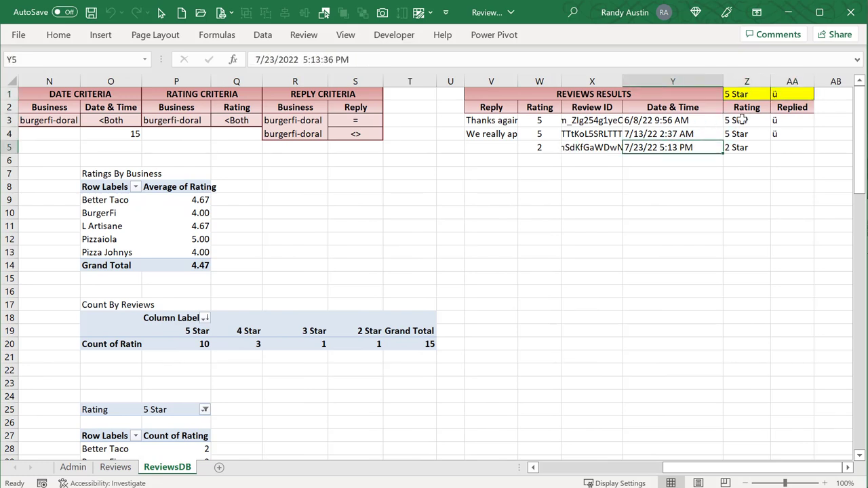
left_click_drag(740, 120, 773, 147)
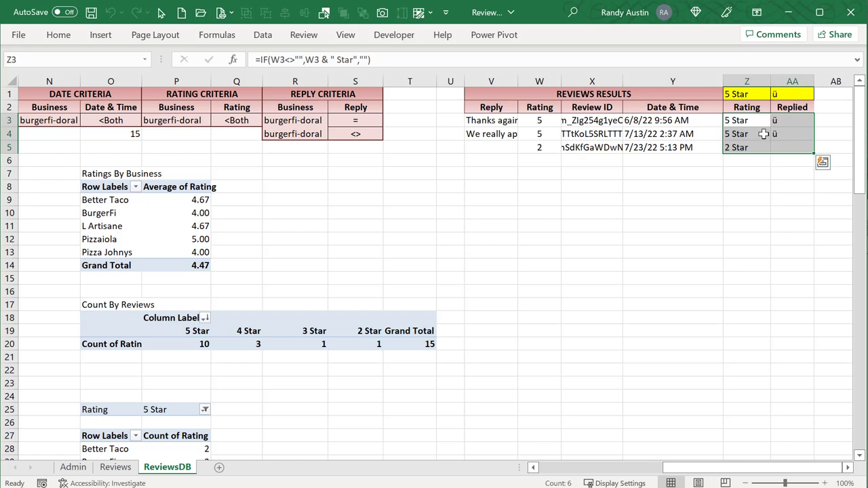
Check the star rating formula in Z1 and the replied check mark formula in AA1
left_click(727, 93)
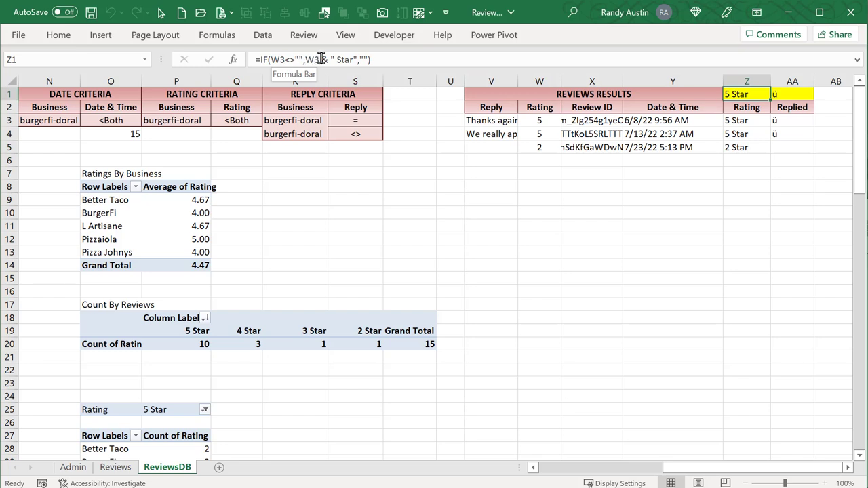
left_click(323, 59)
key("Return")
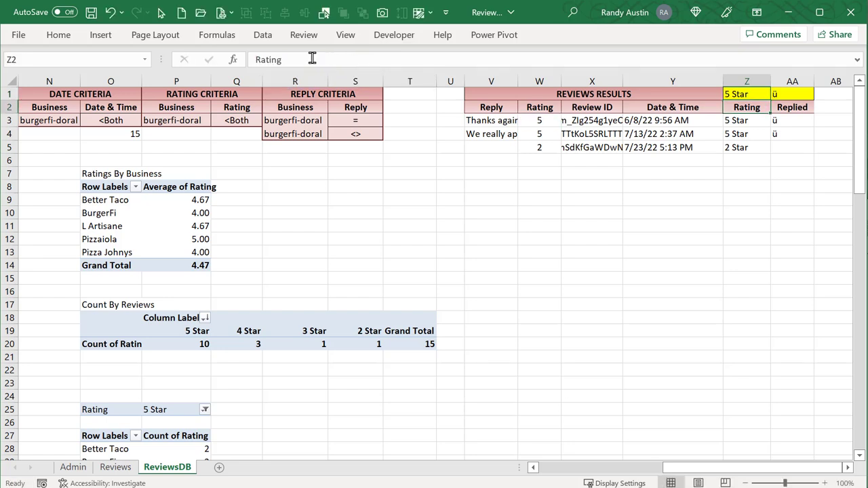
left_click(787, 94)
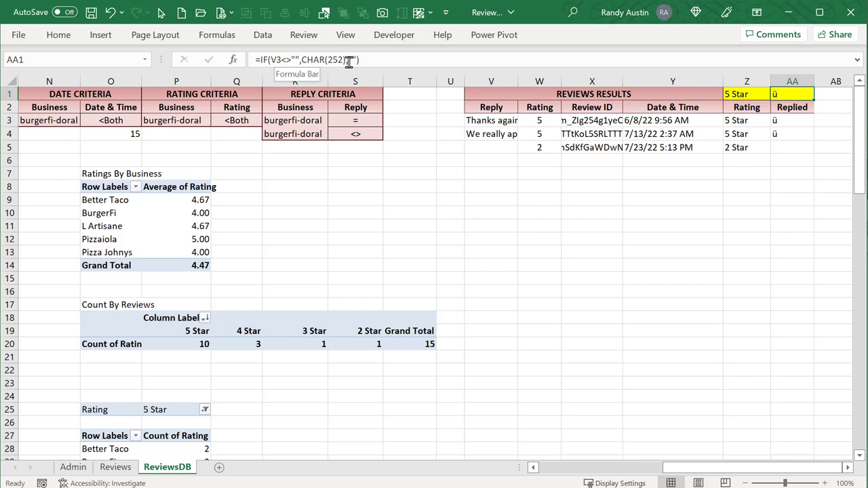
Try the Wingdings font on the first Replied result in AA3, and undo the font change
left_click(786, 122)
left_click(59, 34)
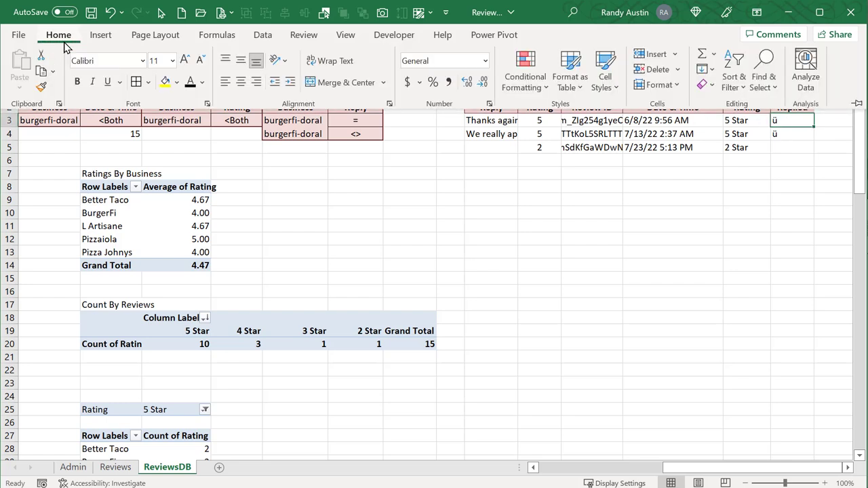
type("Ein")
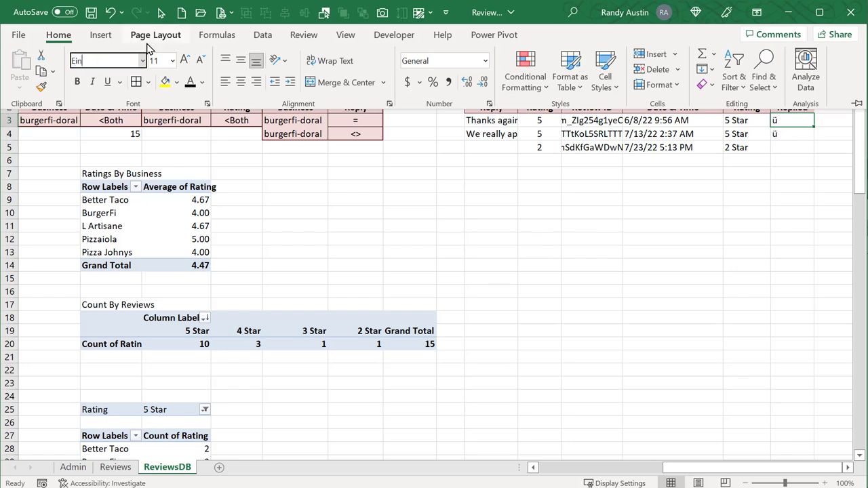
type("Wingdings")
key("Return")
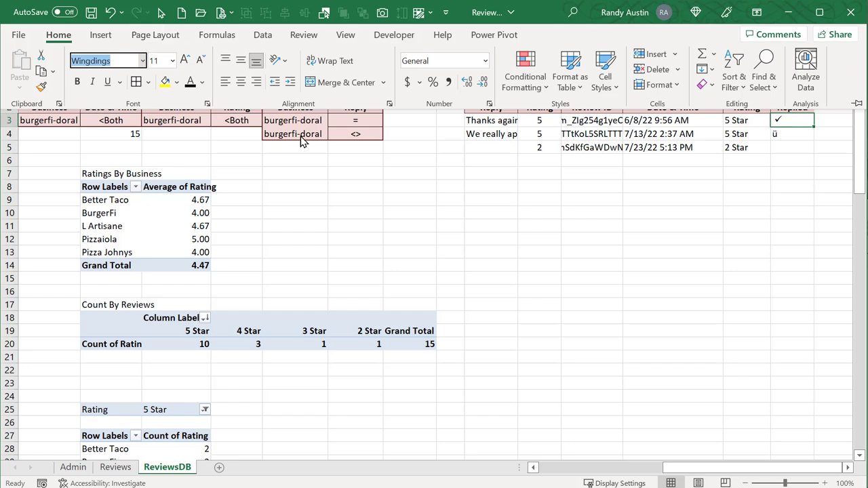
key("Escape")
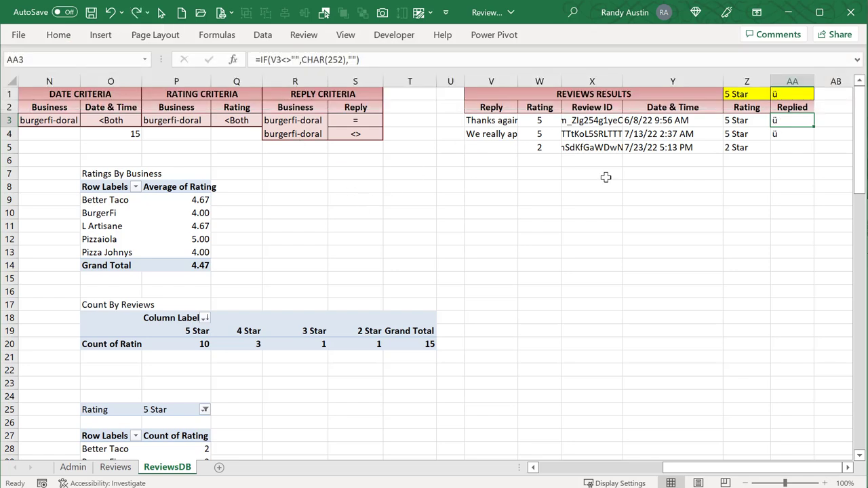
Review the Replied results against the formula in AA1 and the Reply cell V5
left_click_drag(779, 120, 779, 133)
left_click(790, 95)
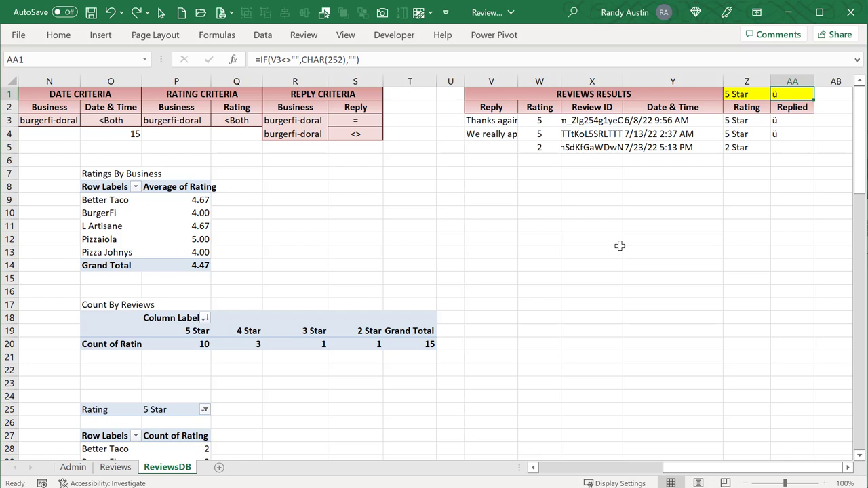
left_click(473, 143)
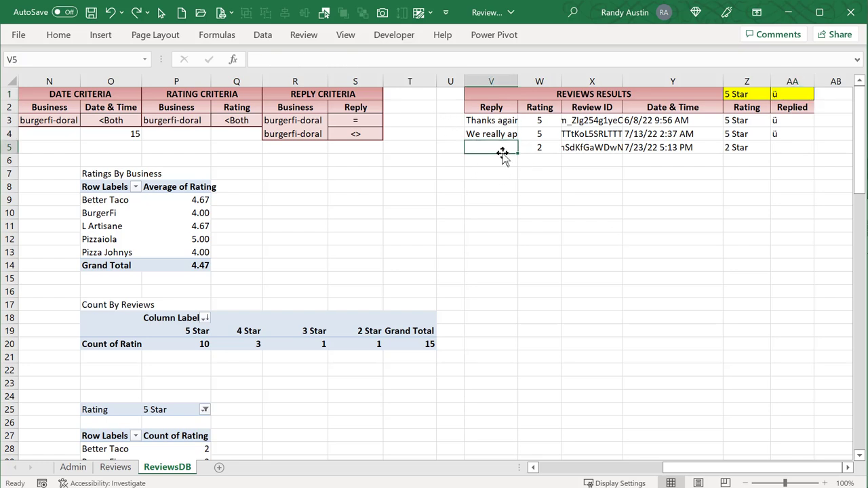
Compare the Reply cells V3:V5 and the results in X2:AA5 with the Replied formula in AA5
left_click_drag(537, 121, 487, 148)
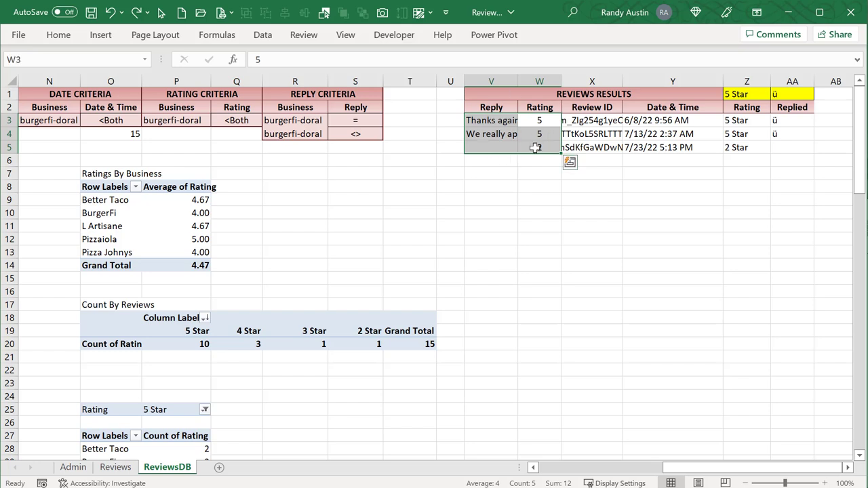
left_click_drag(590, 113, 784, 146)
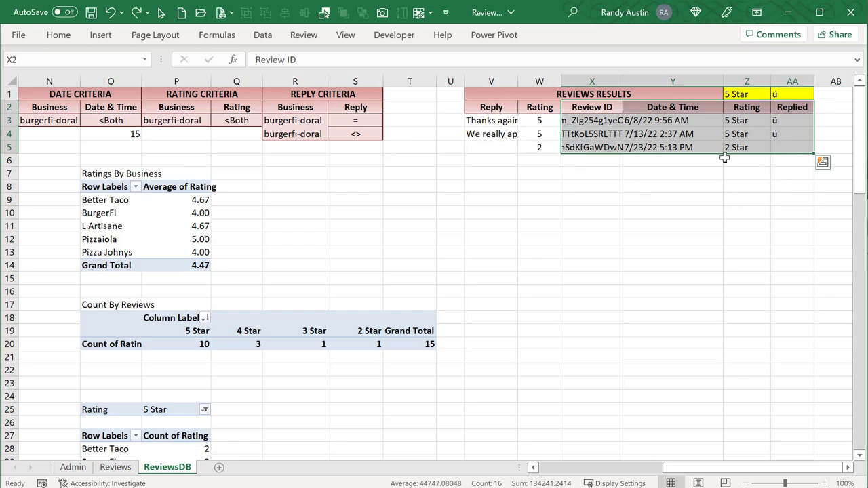
left_click(486, 147)
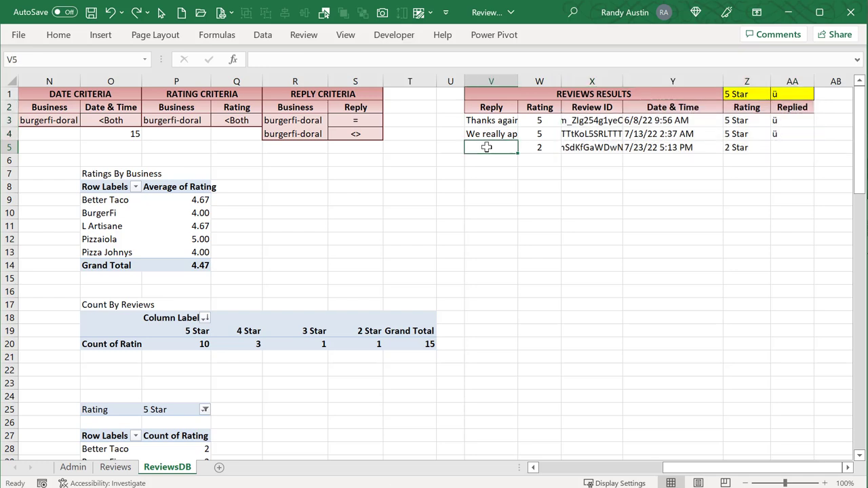
left_click(791, 148)
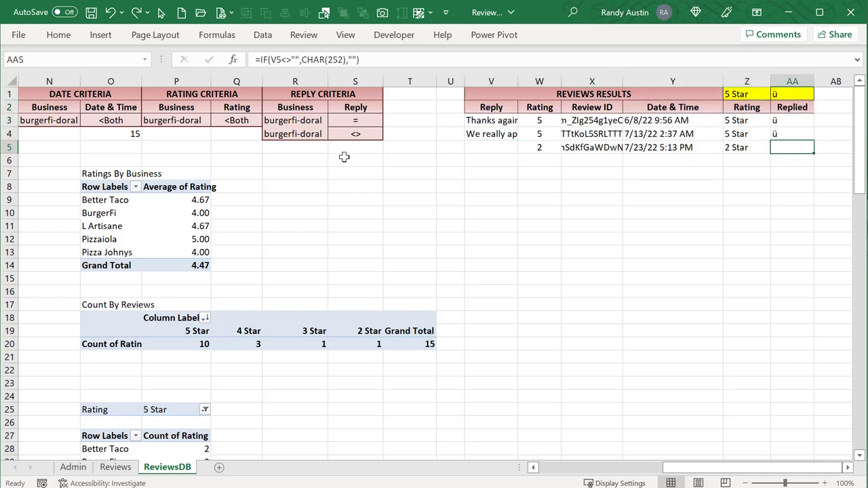
left_click(346, 60)
key("Tab")
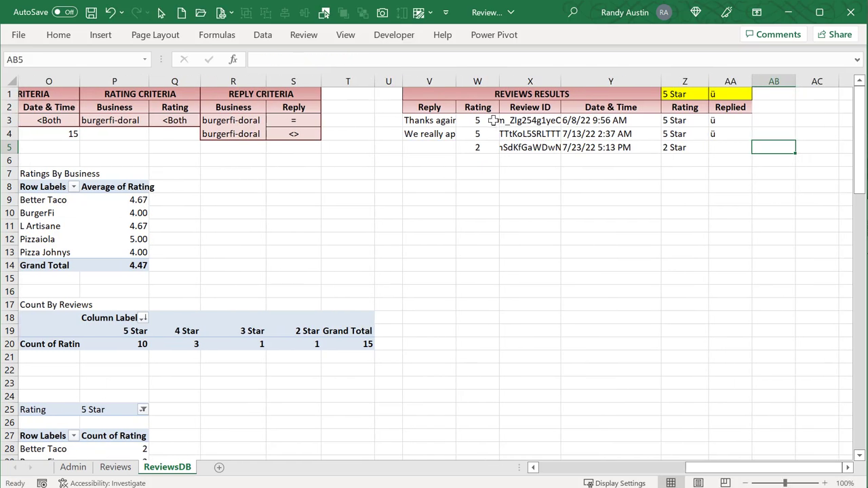
Check the Review ID through Replied results in X3:AA4 against the recent reviews list on the Reviews sheet
left_click(516, 107)
left_click_drag(520, 125, 736, 135)
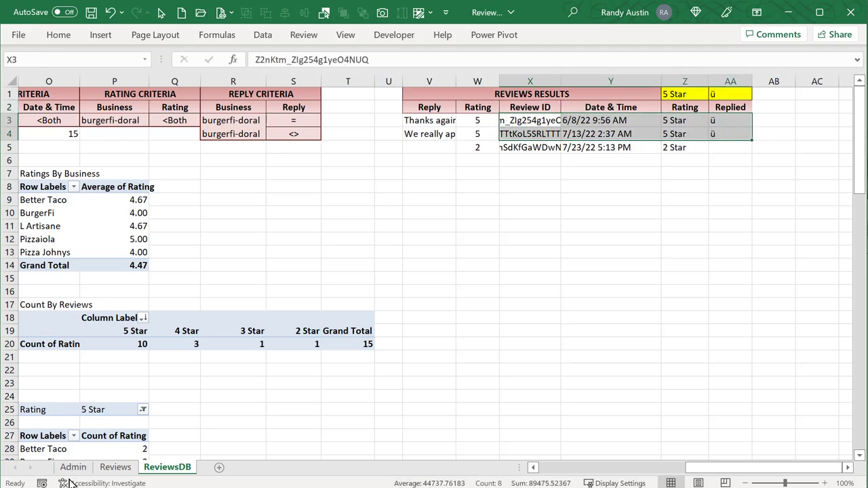
left_click(115, 467)
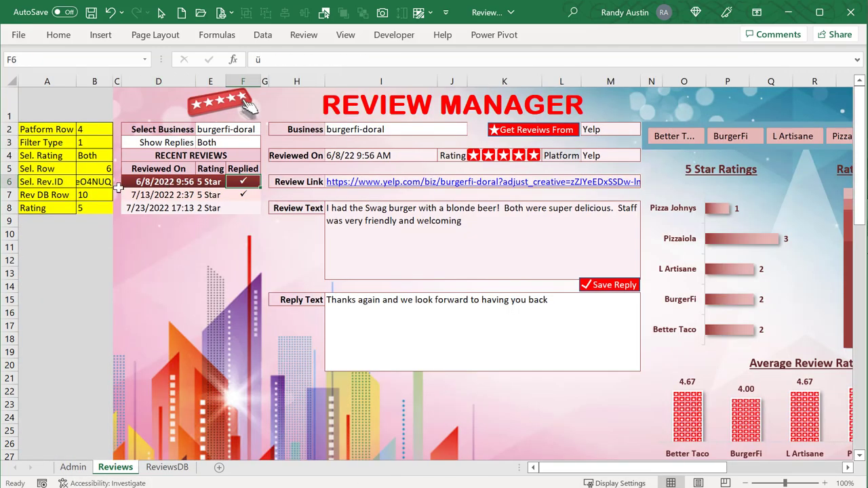
Examine the ReviewList_Refresh line that copies the Z1:AA1 formulas into Z3:AA down to the last result row
key("alt+F11")
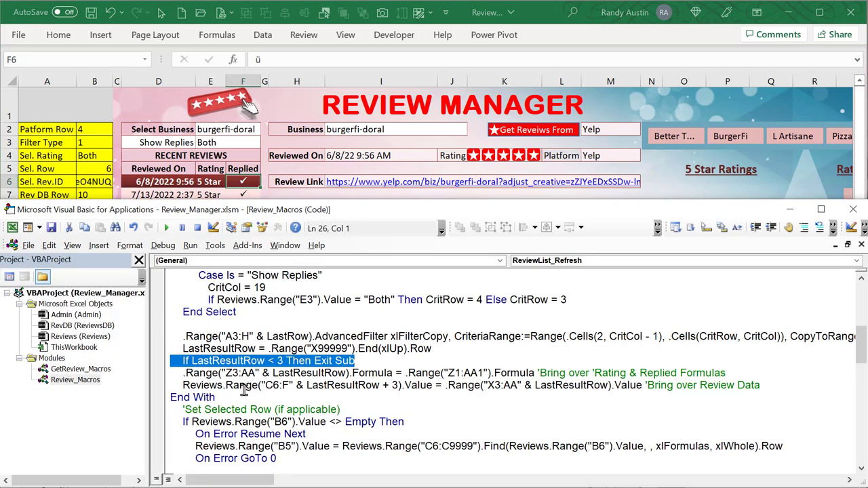
scroll(244, 390, "down", 1)
left_click_drag(724, 337, 183, 336)
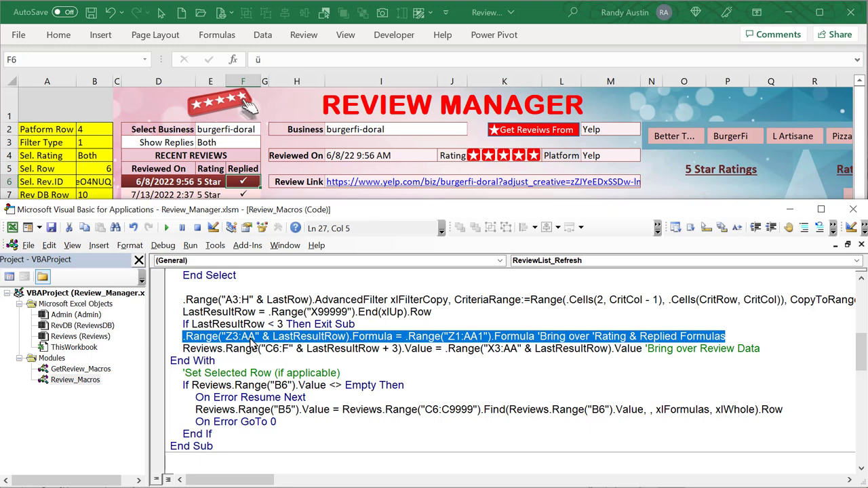
left_click(306, 343)
left_click(372, 336)
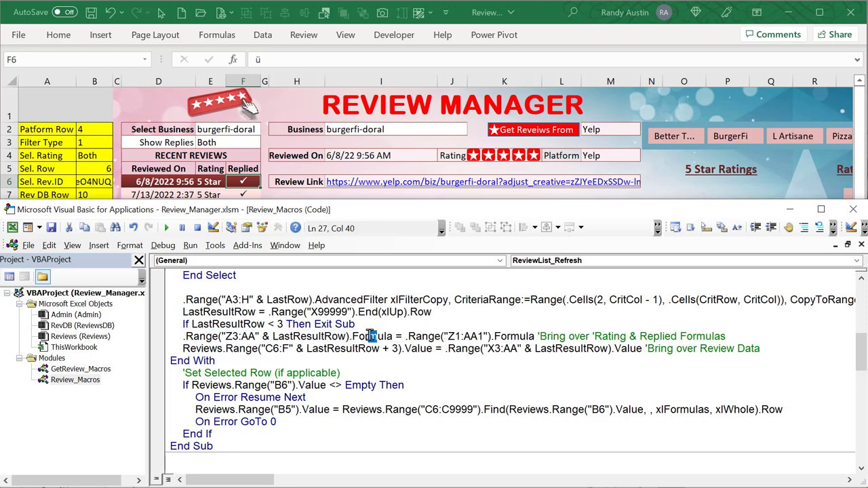
left_click(452, 336)
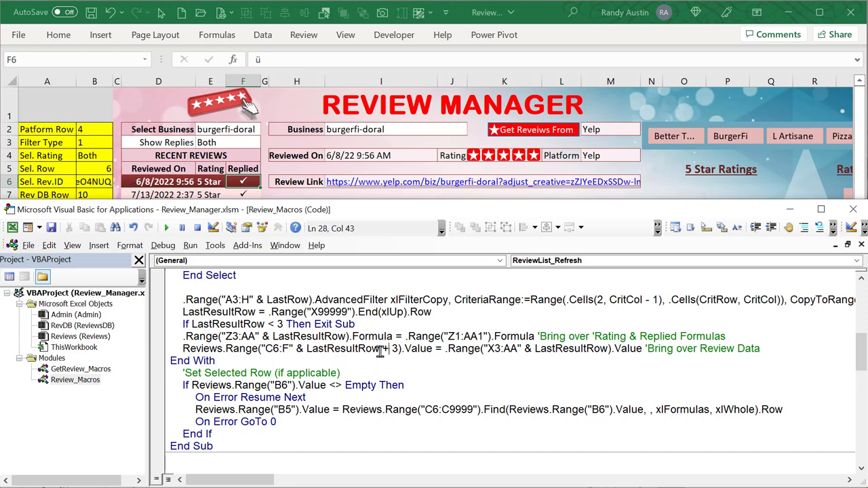
Check C6 on the Reviews sheet and V3 on ReviewsDB against the macro line that brings X3:AA values into C6:F
left_click(117, 181)
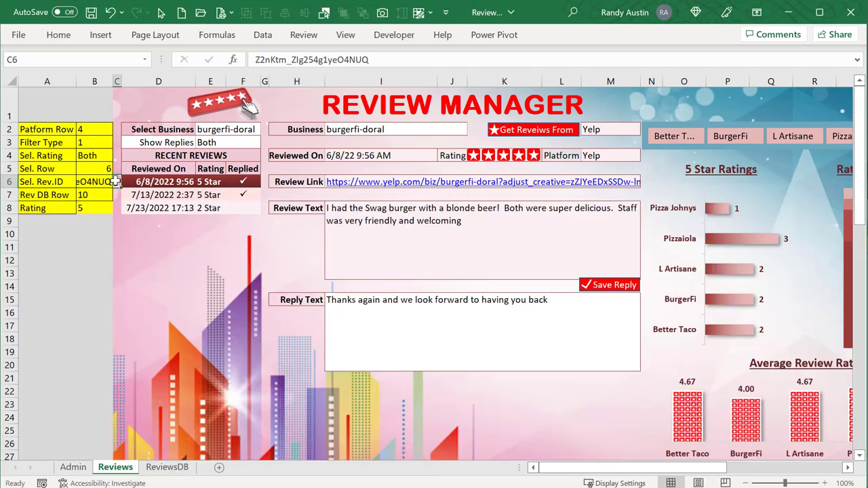
left_click(166, 467)
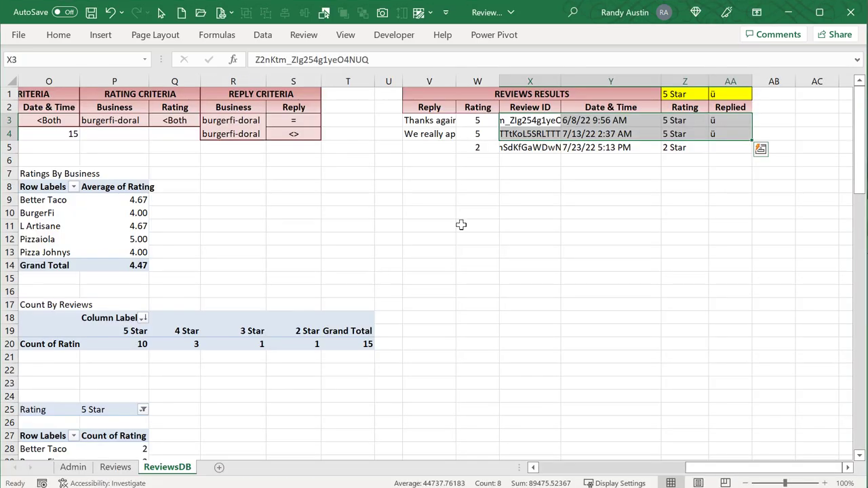
left_click(407, 125)
key("alt+F11")
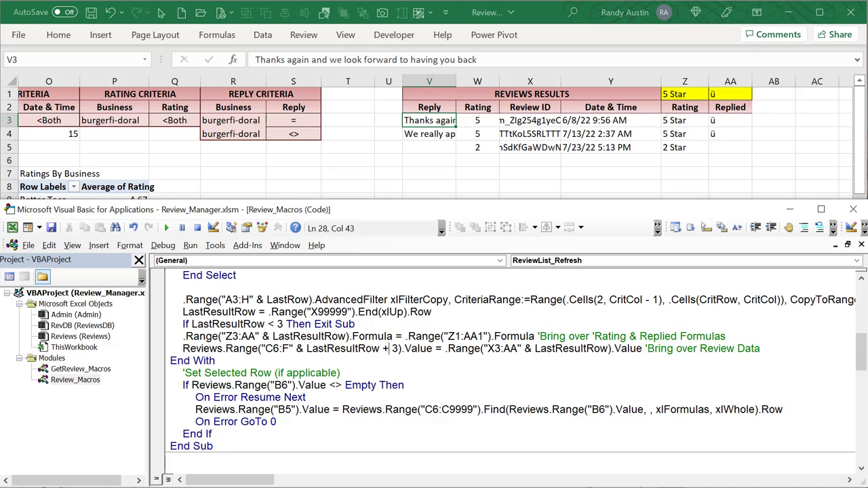
left_click(324, 364)
left_click_drag(790, 349, 169, 343)
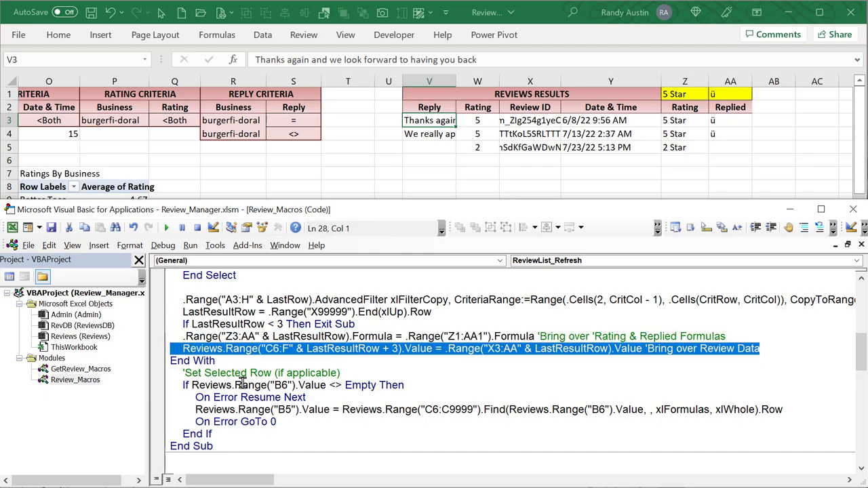
Return to the Reviews sheet and inspect the selected review ID in B6
left_click(259, 184)
left_click_drag(719, 468, 584, 480)
left_click(114, 467)
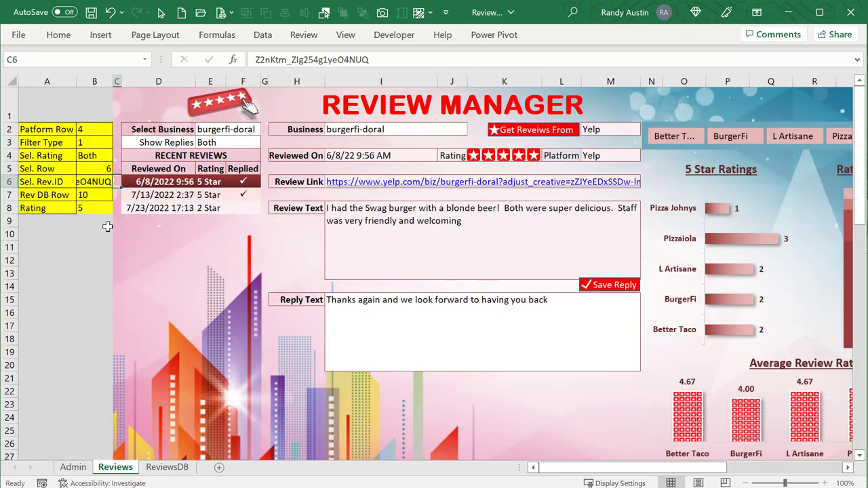
left_click(103, 181)
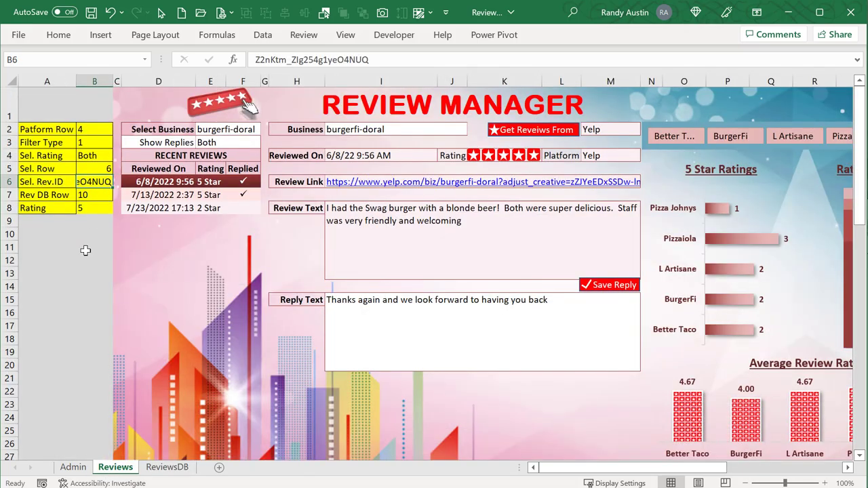
Switch between the 7/23/2022, 7/13/2022 and 6/8/2022 reviews and check the selected review ID in B6
left_click(178, 185)
left_click(171, 208)
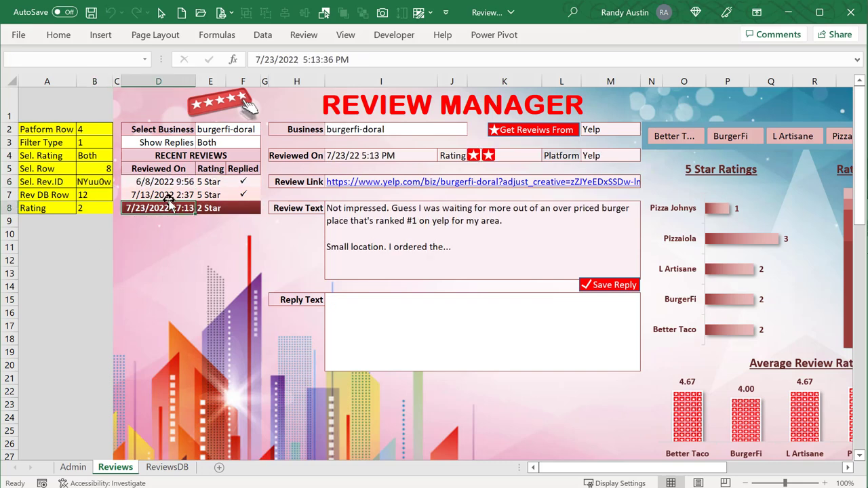
left_click(103, 181)
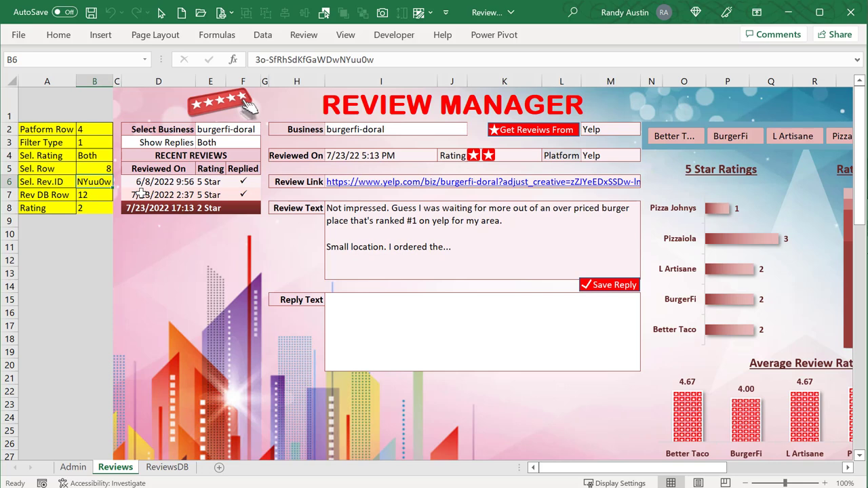
left_click(141, 194)
left_click(139, 181)
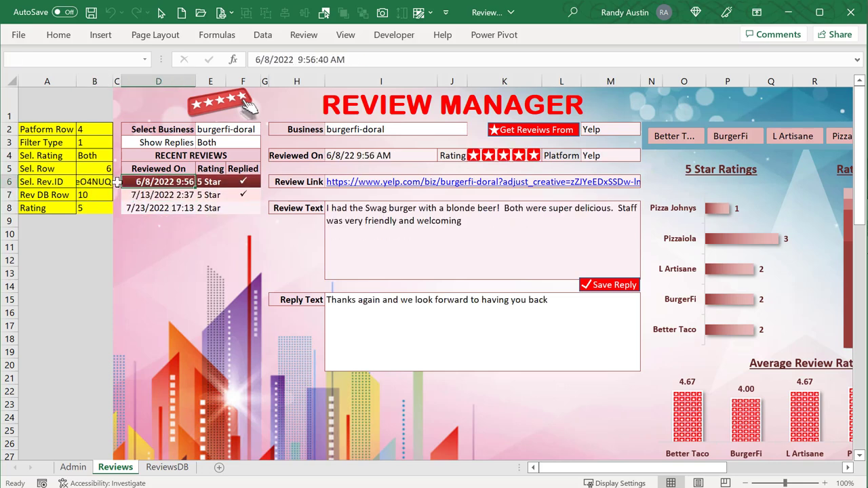
Compare the hidden review ID in C6 with the selected review ID in B6
left_click(117, 181)
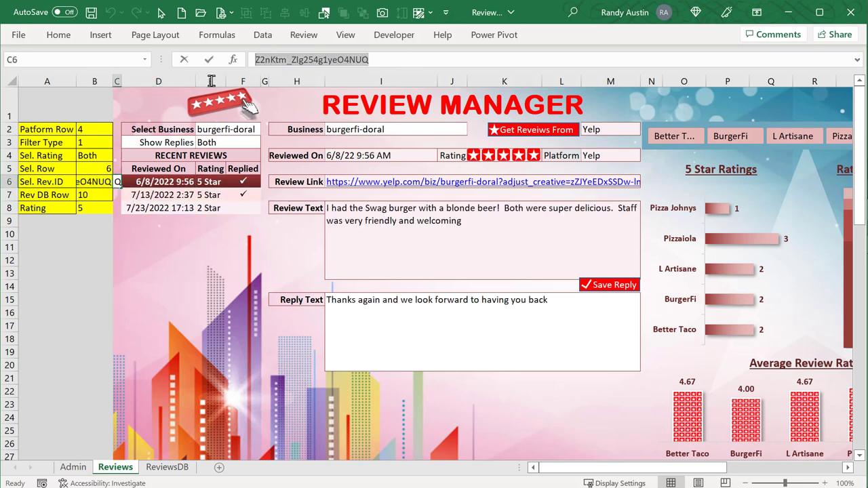
left_click(124, 182)
left_click(95, 187)
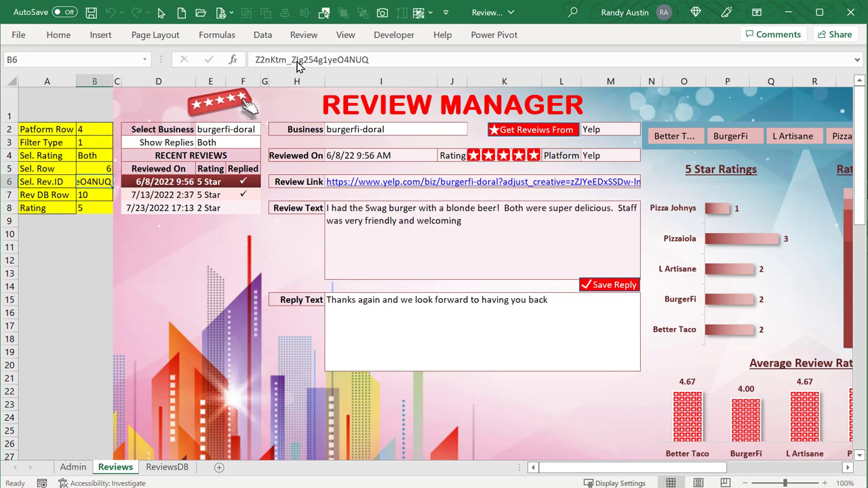
Select the 7/23/2022 2 Star review, clear the selected row in B5, and re-enter burgerfi-doral in E2 to refresh the list
left_click(213, 205)
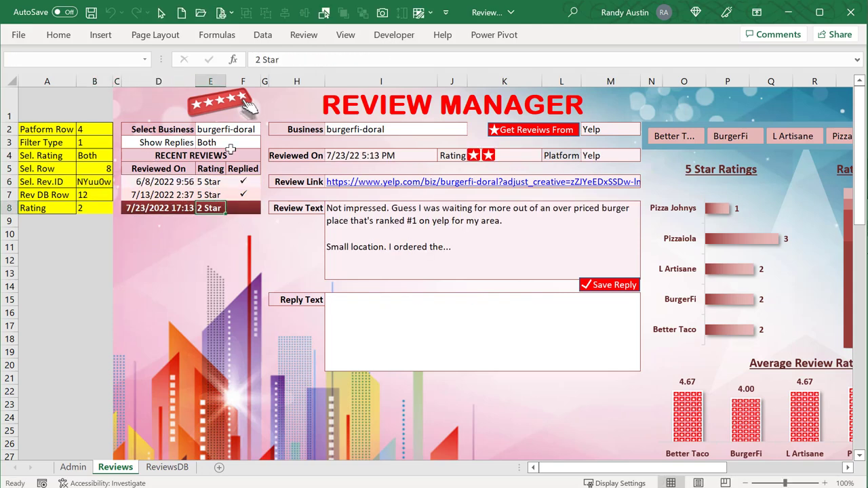
left_click(230, 129)
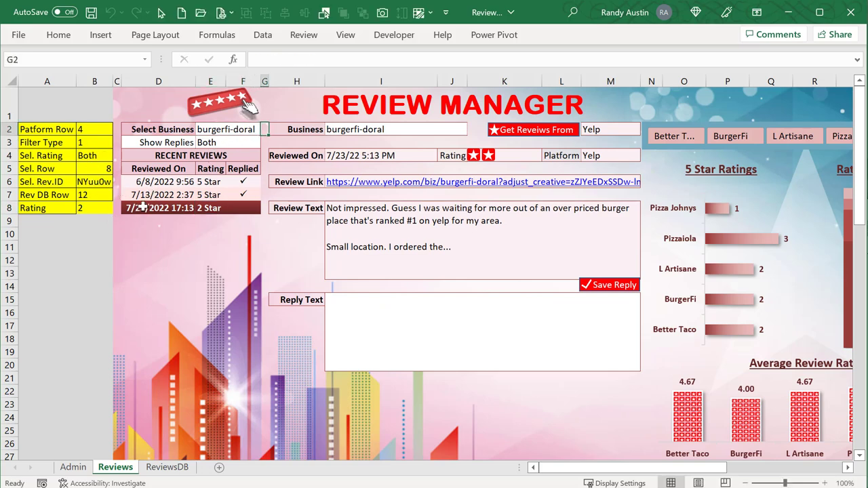
left_click(99, 173)
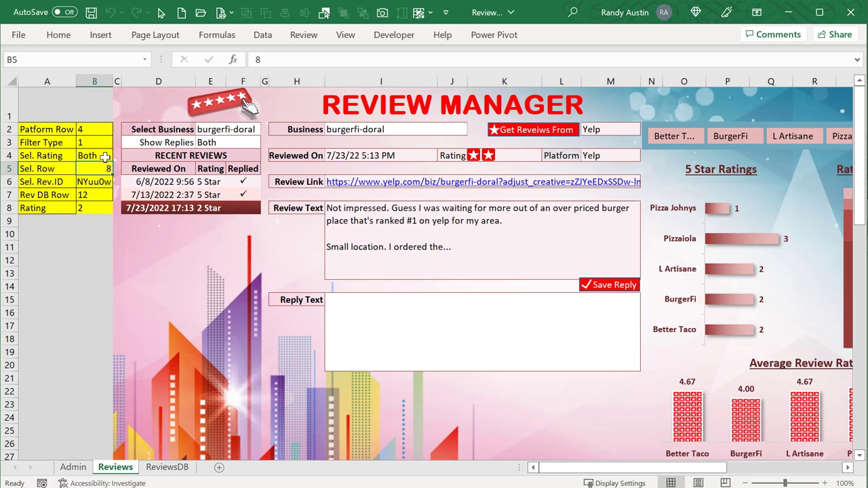
key("Delete")
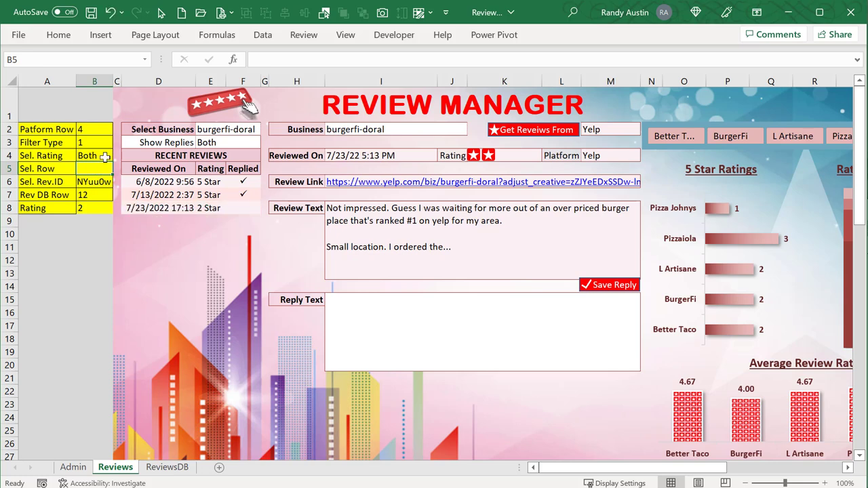
double_click(225, 130)
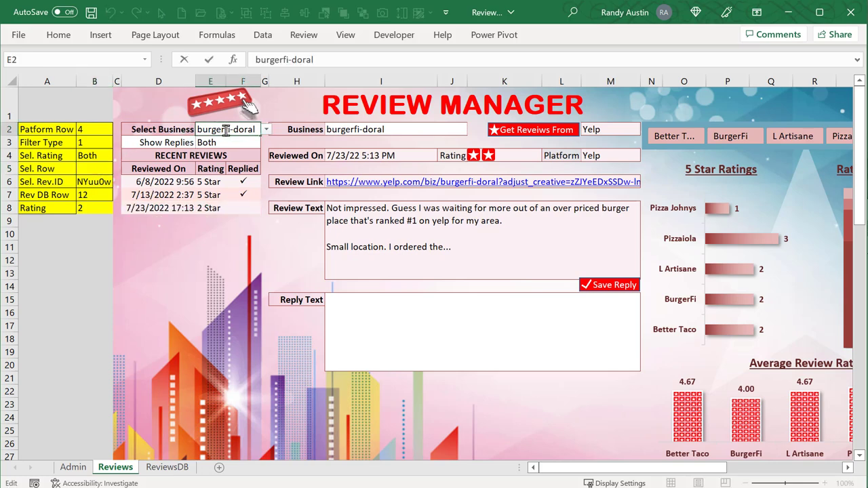
key("Tab")
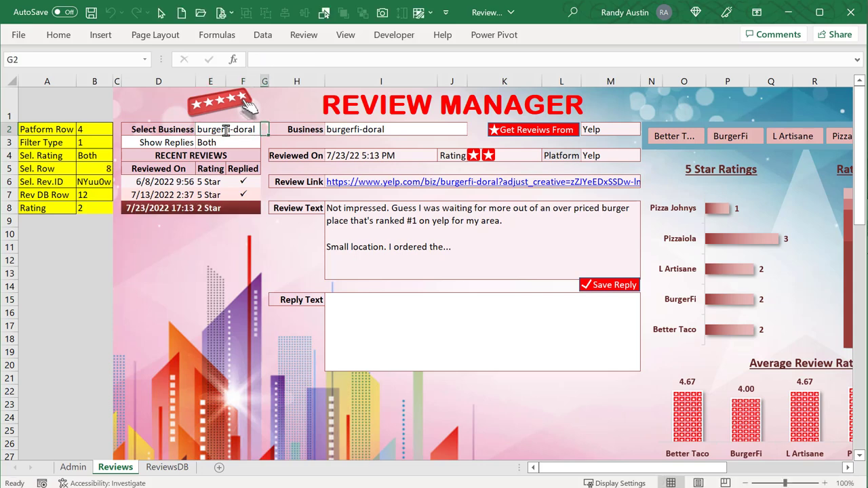
Compare the selected review ID in B6 with the hidden review IDs in C6 and C8
left_click(89, 182)
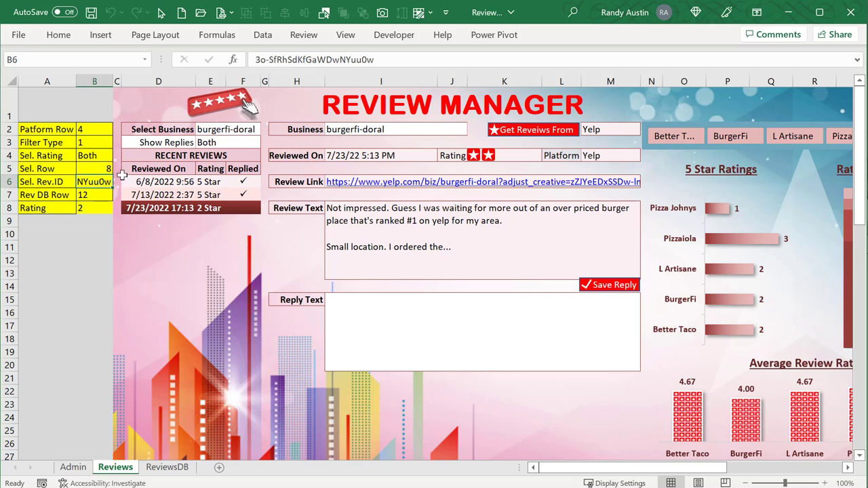
left_click(117, 180)
left_click(116, 207)
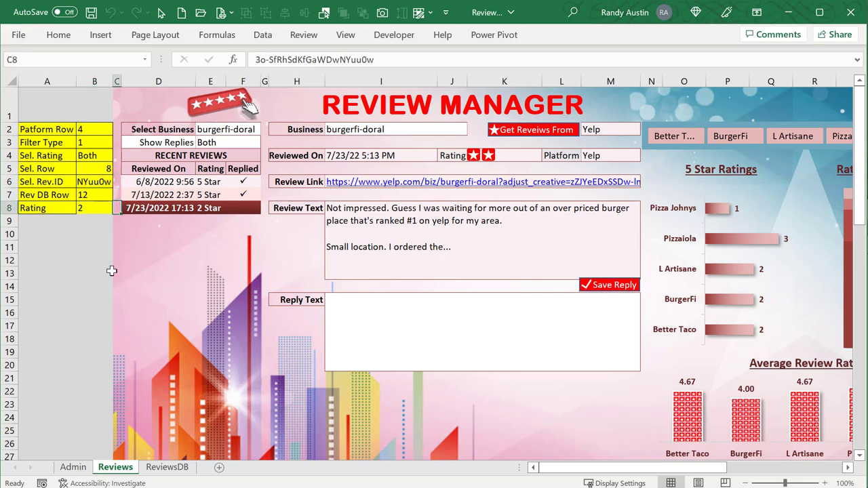
Left-align the selected row number in B5
left_click(99, 173)
left_click(58, 35)
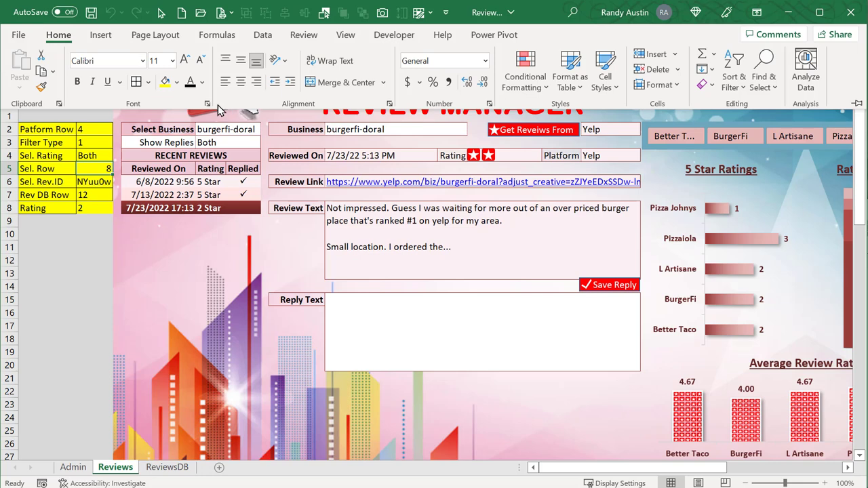
left_click(120, 246)
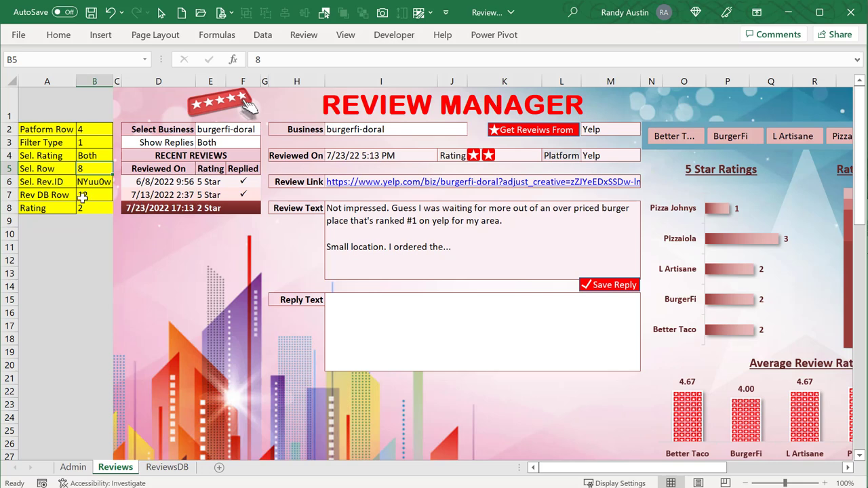
Locate the "Set Selected Row (if applicable)" section in the ReviewList_Refresh macro
key("alt+F11")
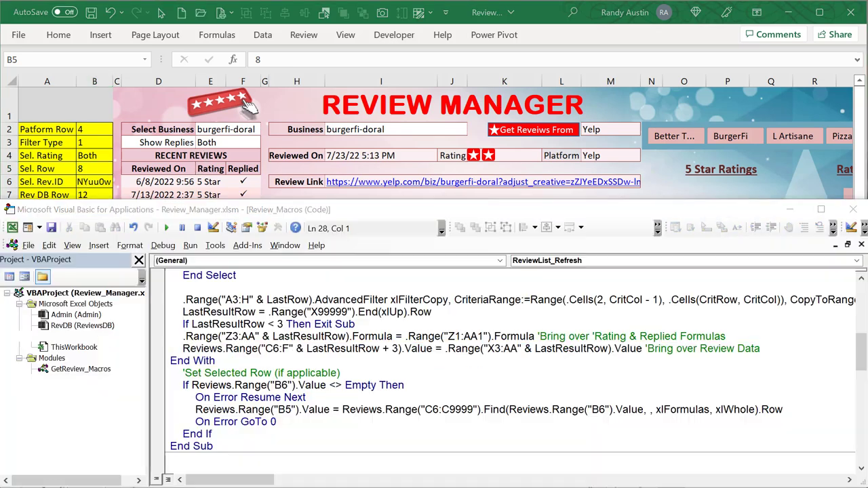
scroll(250, 420, "down", 1)
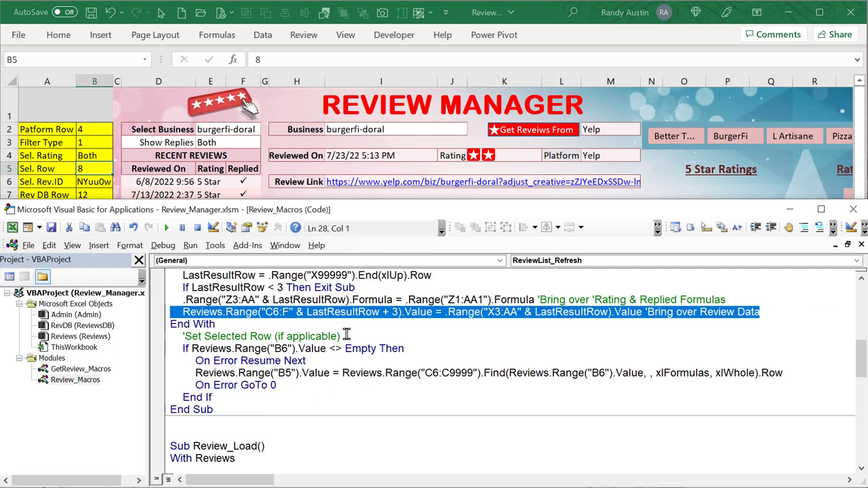
left_click_drag(345, 335, 181, 336)
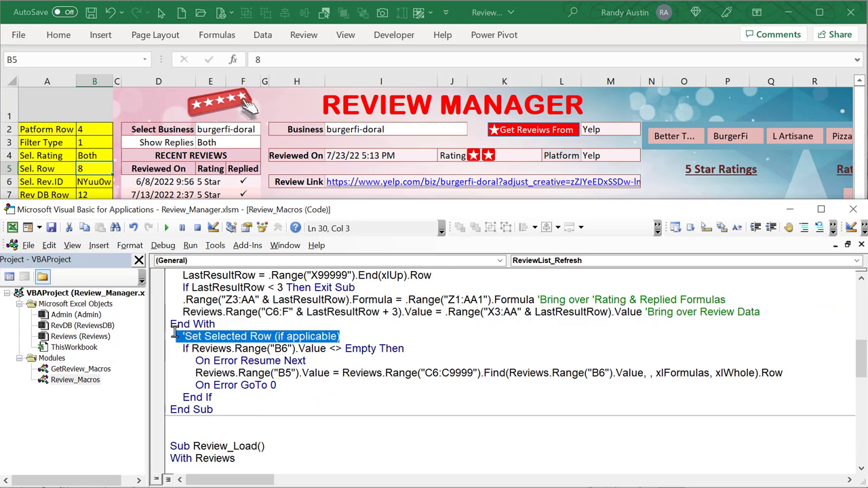
Check the selected review ID in B6 on the Reviews sheet against the Set Selected Row code in ReviewList_Refresh
left_click(233, 386)
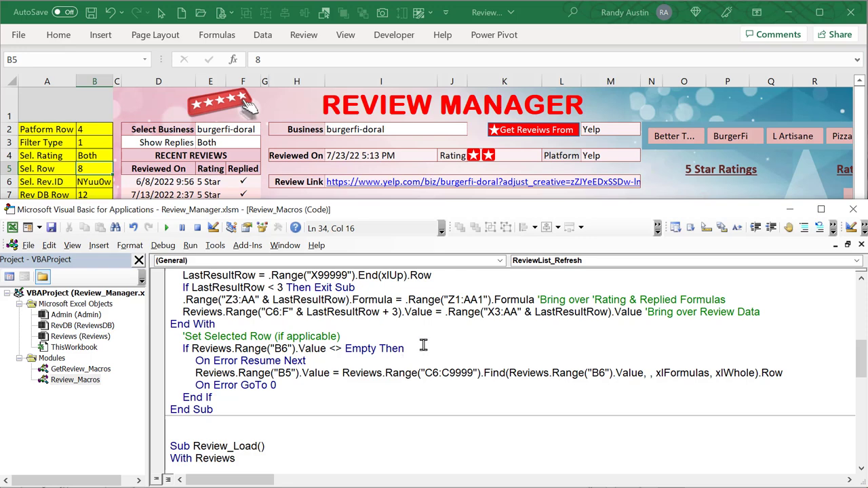
key("alt+F11")
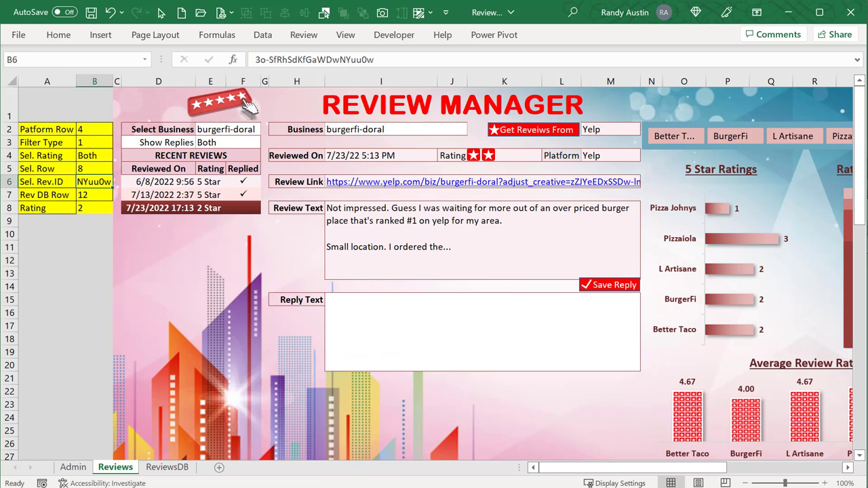
key("alt+F11")
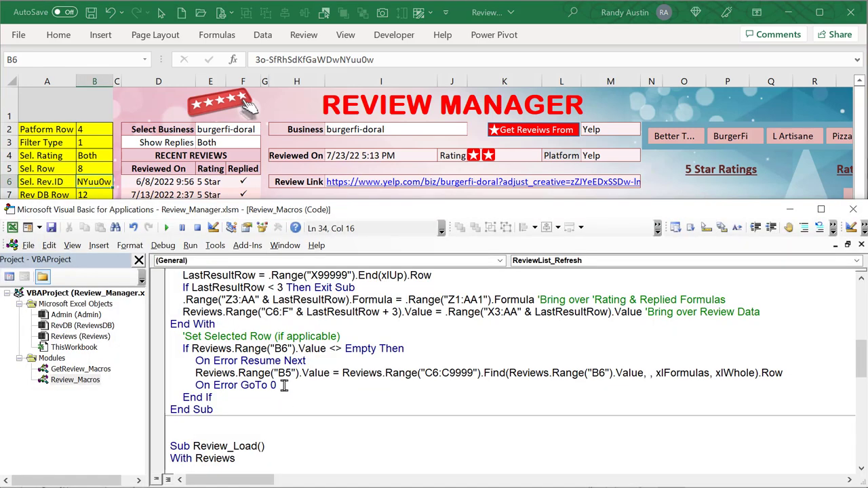
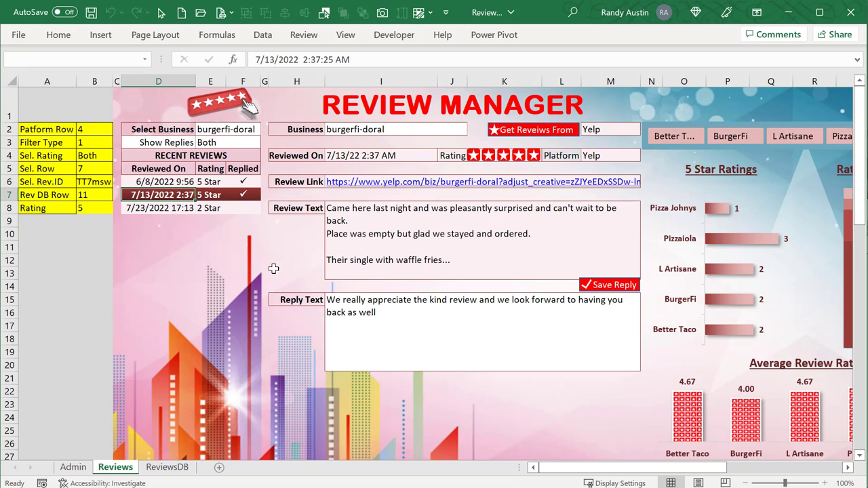
Load each burgerfi-doral review from the Recent Reviews list in turn, ending on the 7/13/2022 5 Star review
left_click(224, 208)
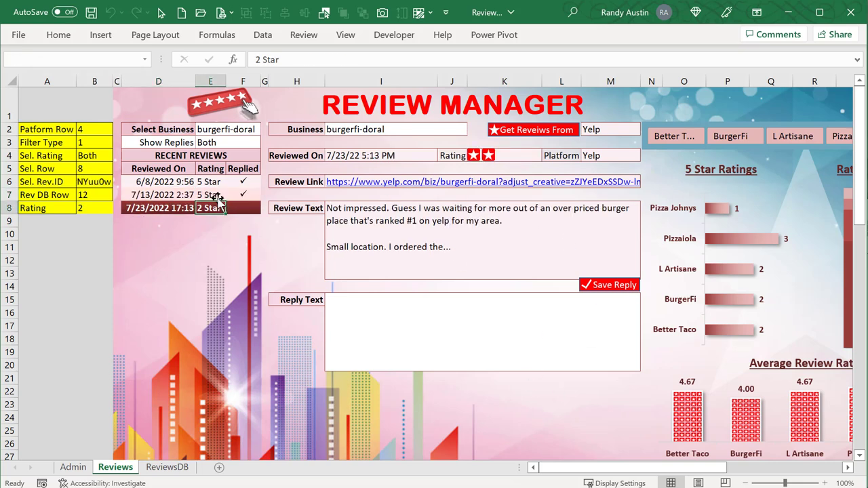
left_click(217, 194)
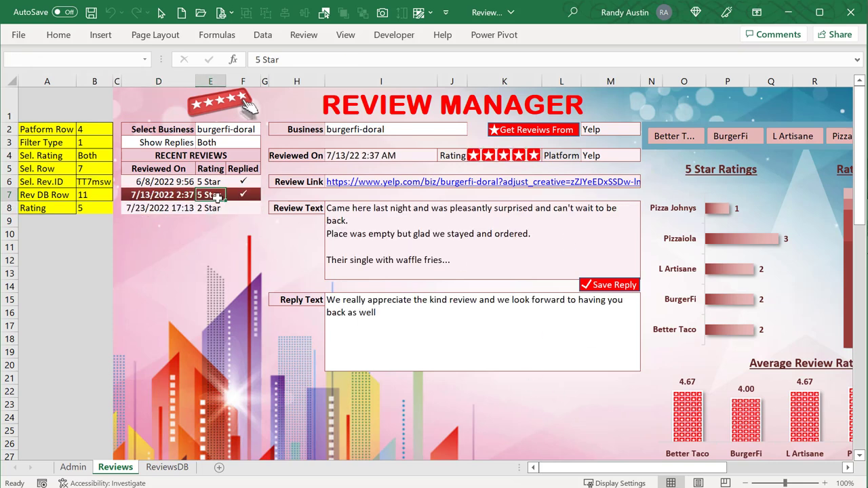
left_click(167, 181)
left_click(166, 234)
left_click(191, 299)
left_click(210, 247)
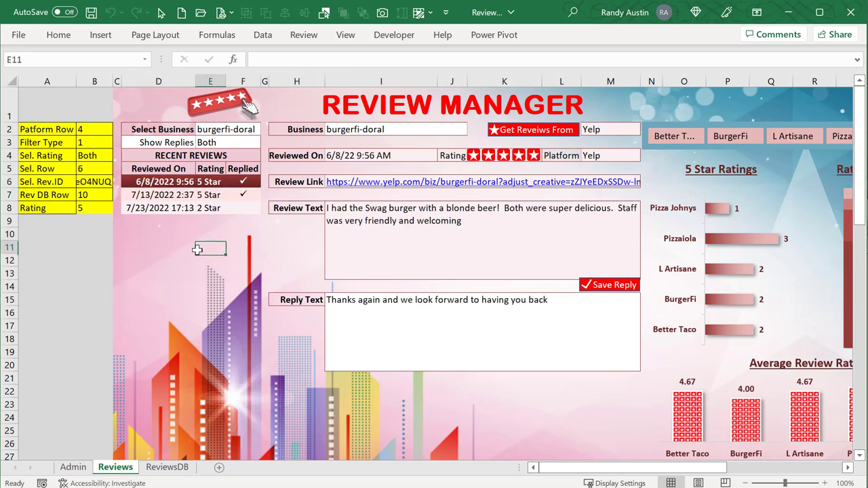
left_click(164, 235)
left_click(165, 204)
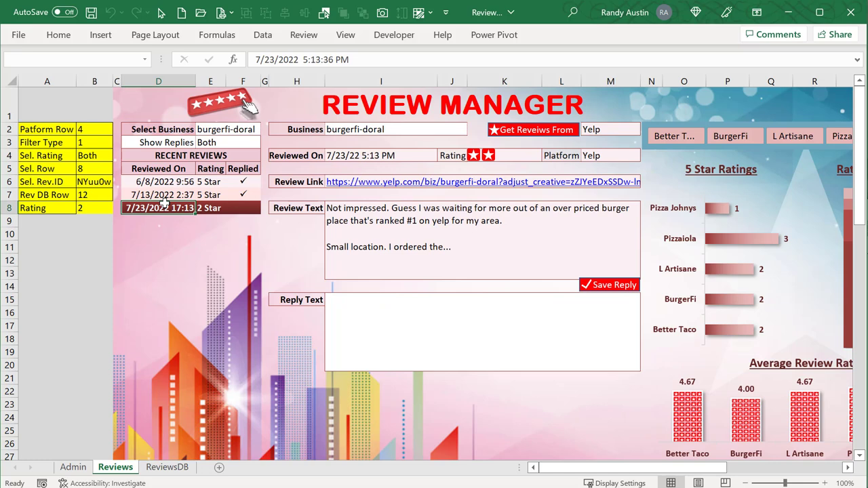
left_click(181, 194)
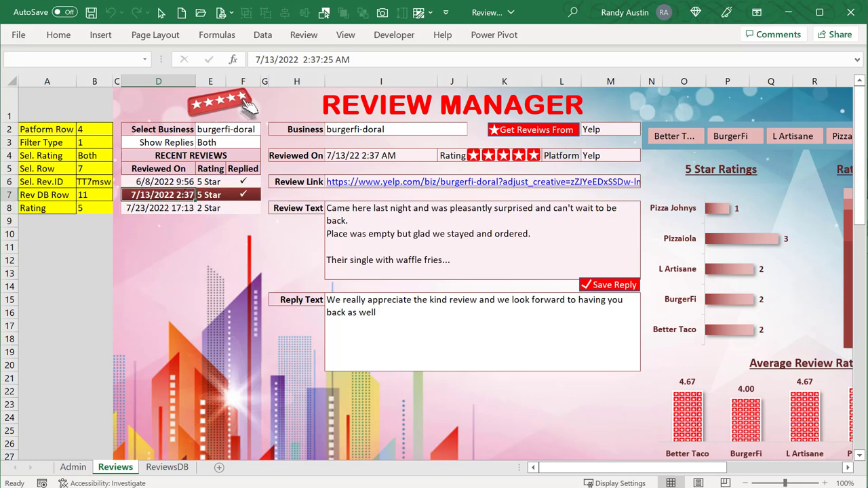
Open the Reviews sheet's code and locate the Worksheet_SelectionChange event
key("alt+F11")
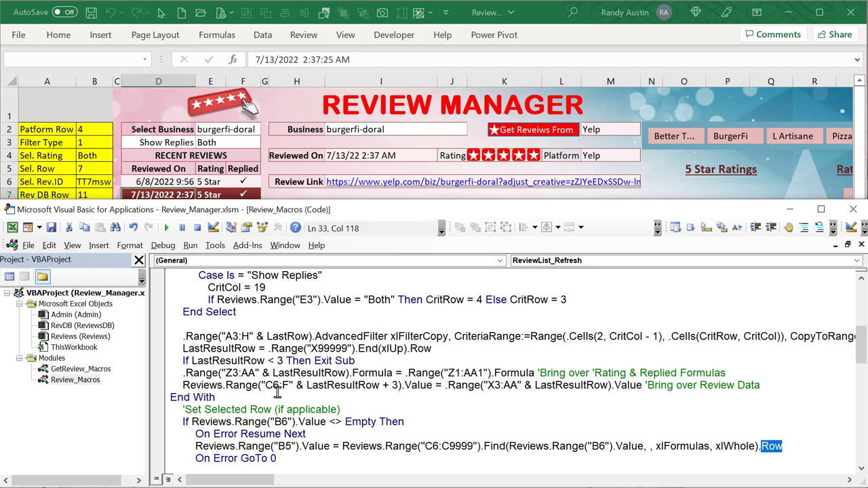
left_click(79, 336)
double_click(79, 336)
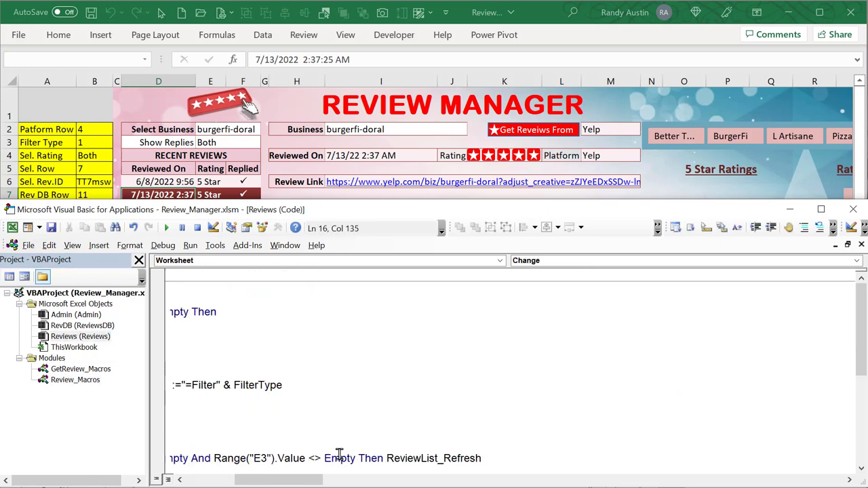
left_click_drag(305, 478, 227, 468)
scroll(242, 444, "down", 4)
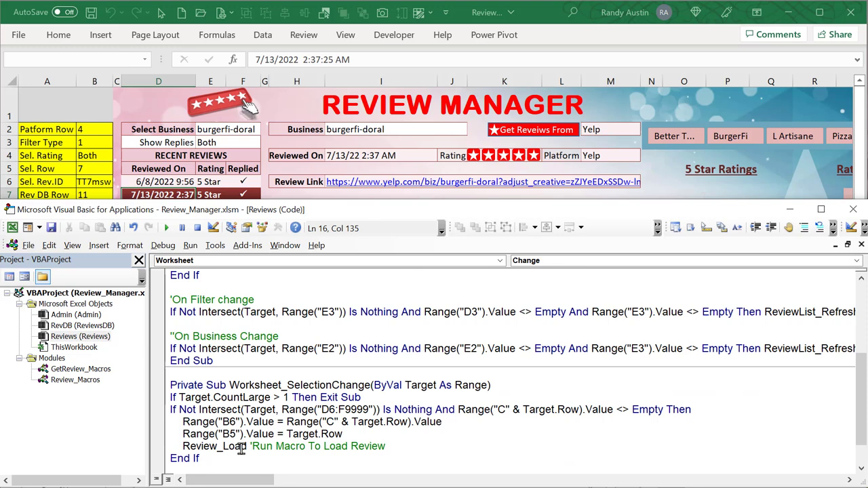
left_click_drag(302, 385, 372, 385)
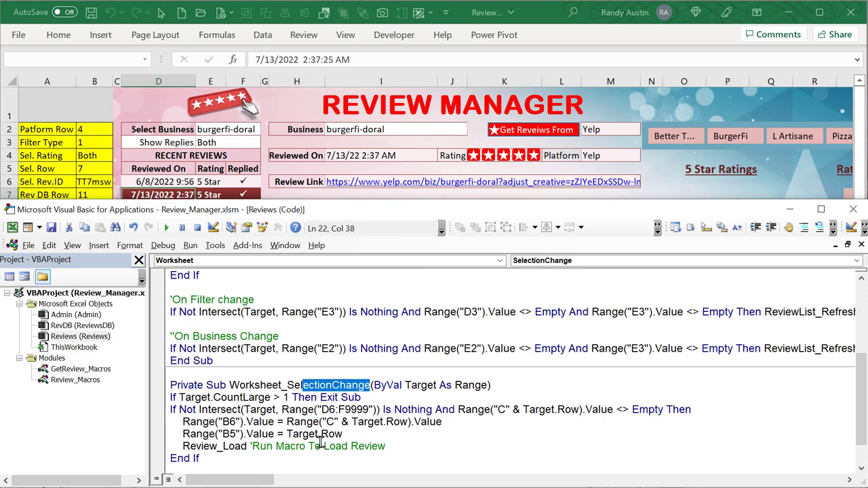
Examine the SelectionChange conditions: the multi-cell exit, the D6:F9999 range and the column C check
scroll(303, 412, "down", 1)
left_click_drag(298, 360, 271, 360)
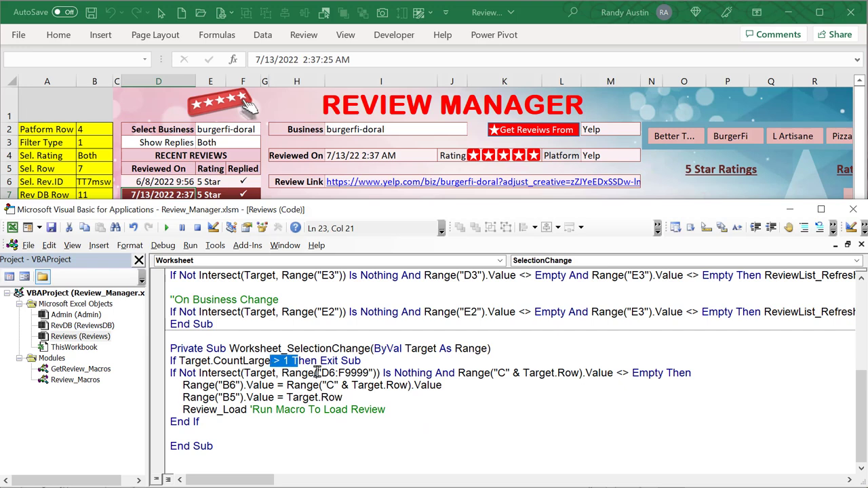
left_click_drag(322, 372, 375, 375)
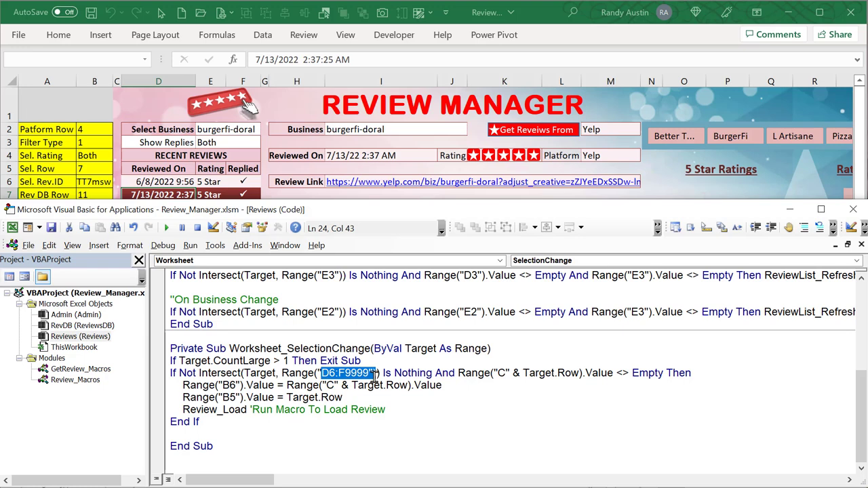
left_click_drag(497, 373, 503, 375)
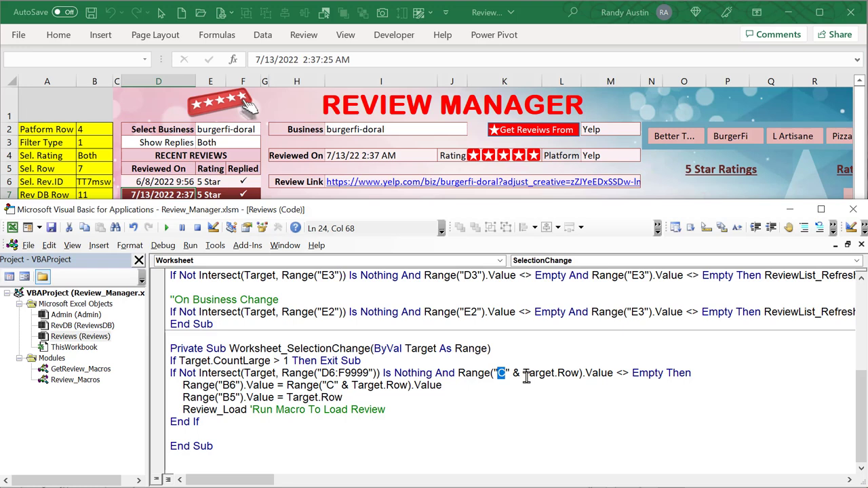
Add the comment 'Set Review ID to the line that assigns B6 in Worksheet_SelectionChange
left_click(465, 384)
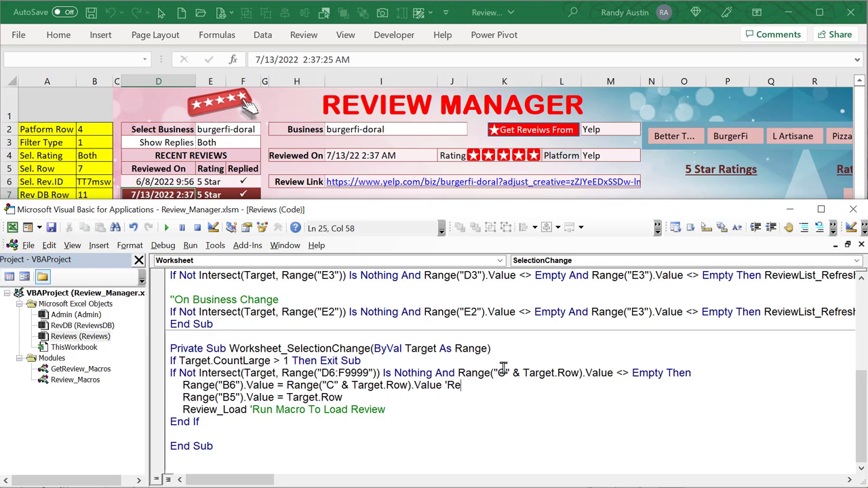
type("'Re")
key("BackSpace")
key("BackSpace")
type("Set Review ID")
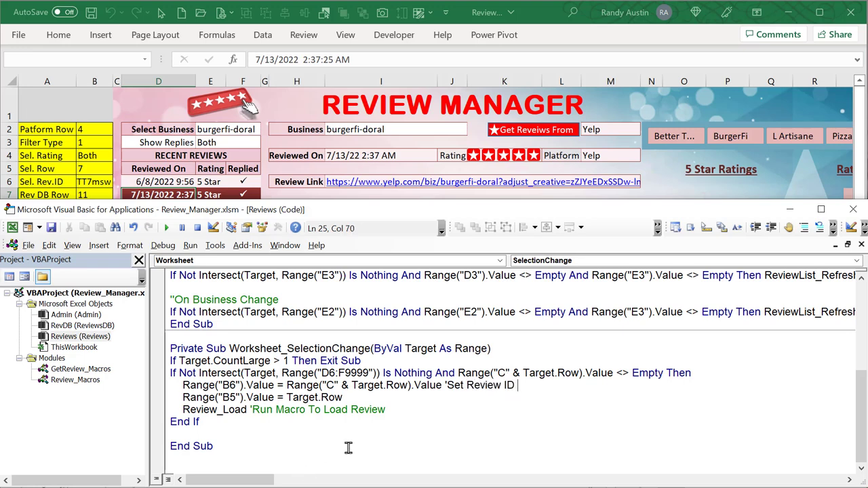
Add the comment 'Set Select Row to the line that assigns Target.Row to B5
left_click(374, 400)
type("'Set")
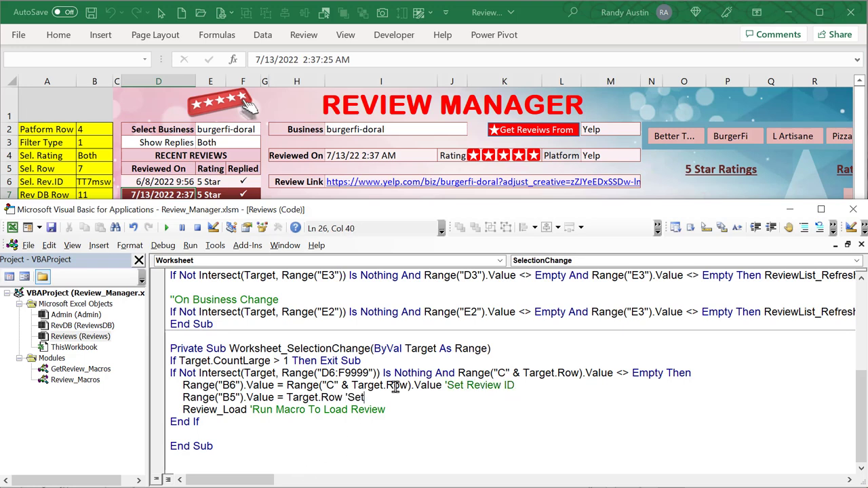
type(" Select Row")
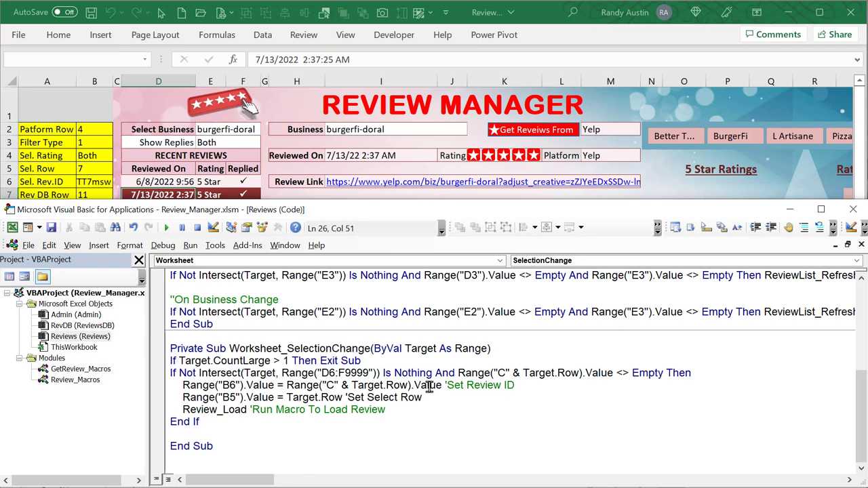
Review the Review_Load call and remove the blank line before End Sub in Worksheet_SelectionChange
left_click_drag(260, 385, 250, 409)
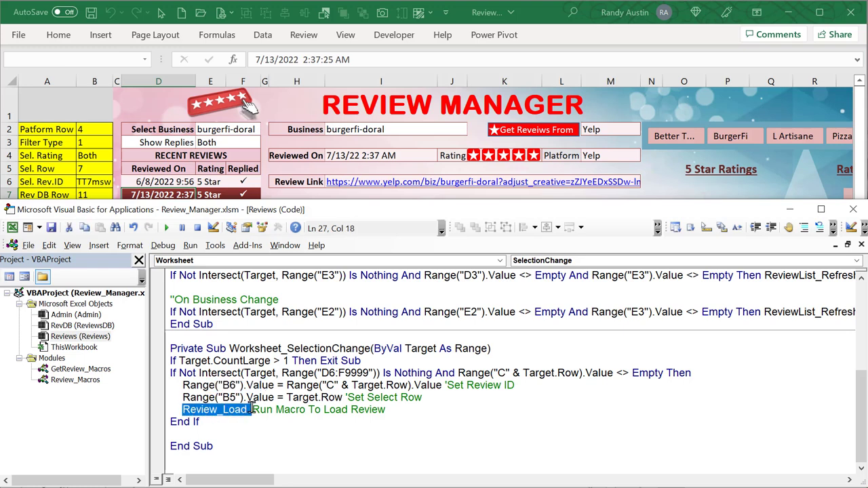
left_click(221, 434)
key("BackSpace")
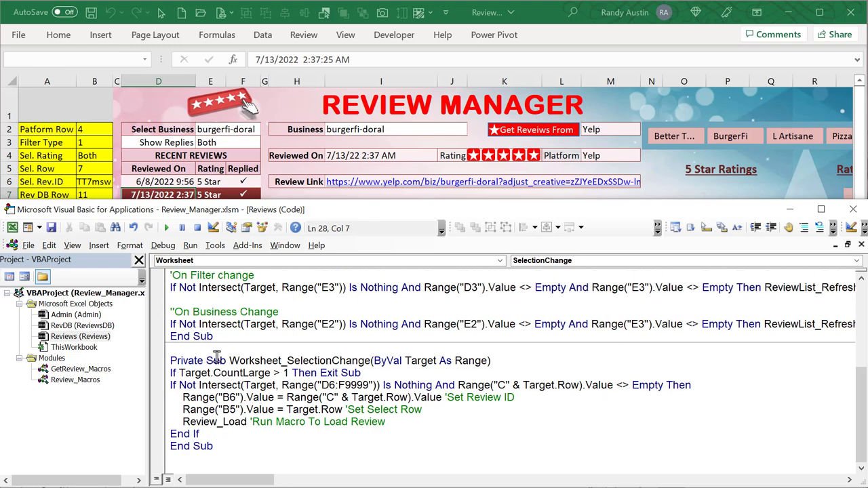
Open the Review_Macros module and locate the start of the Review_Load macro
double_click(74, 379)
scroll(223, 378, "down", 4)
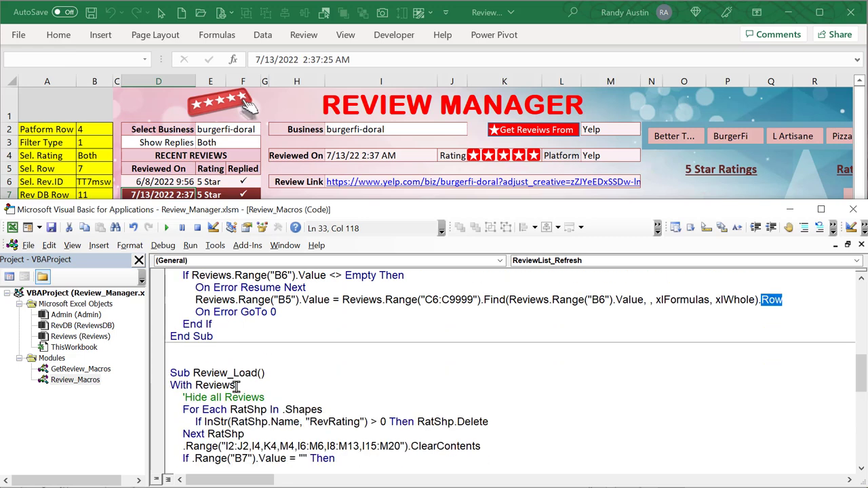
left_click_drag(264, 373, 218, 373)
scroll(208, 398, "down", 2)
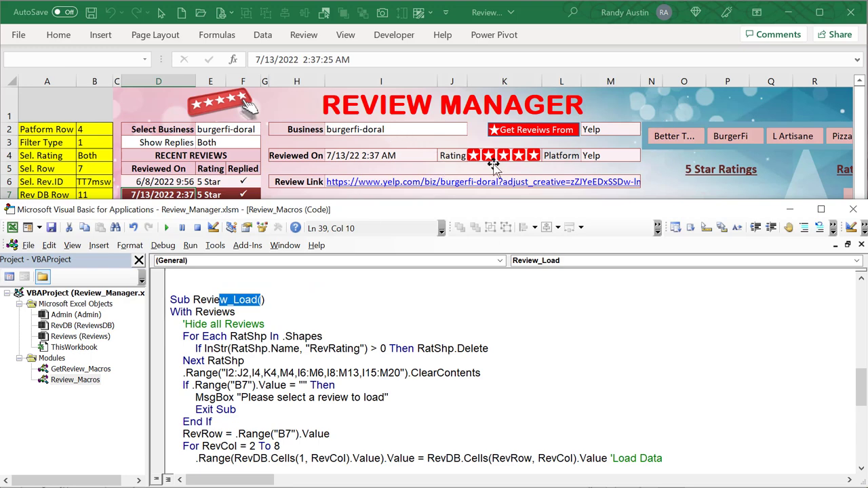
Check the name of the star picture beside Rating, and load the 7/23/2022 and 7/13/2022 reviews to compare their stars
left_click(300, 104)
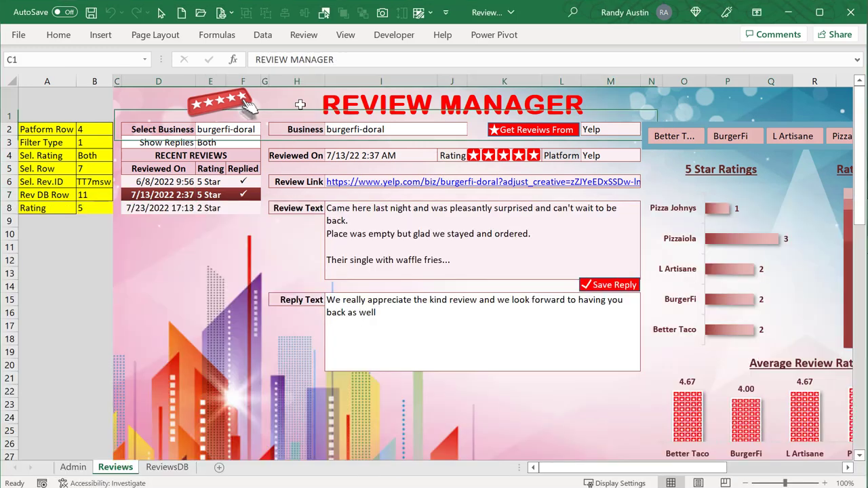
left_click(474, 156, "ctrl")
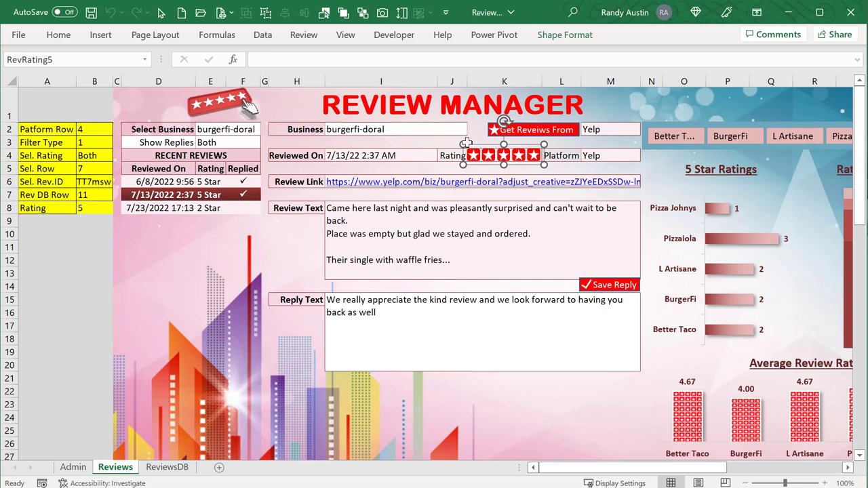
left_click(191, 209)
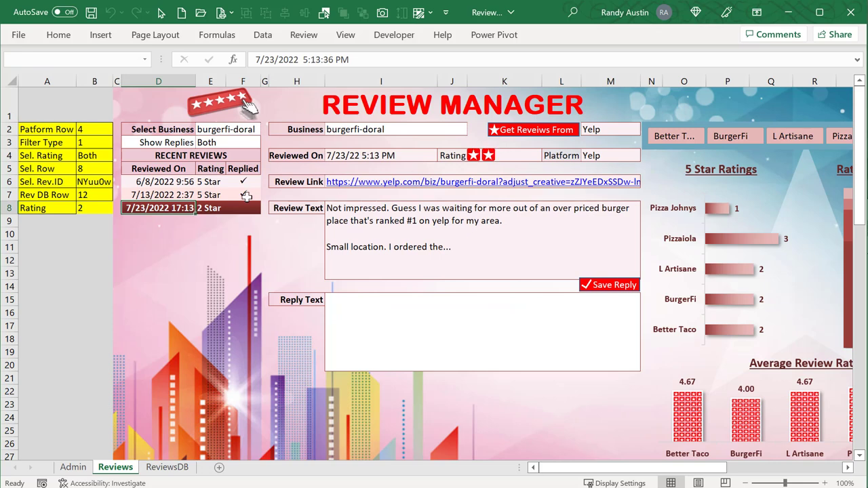
left_click(217, 194)
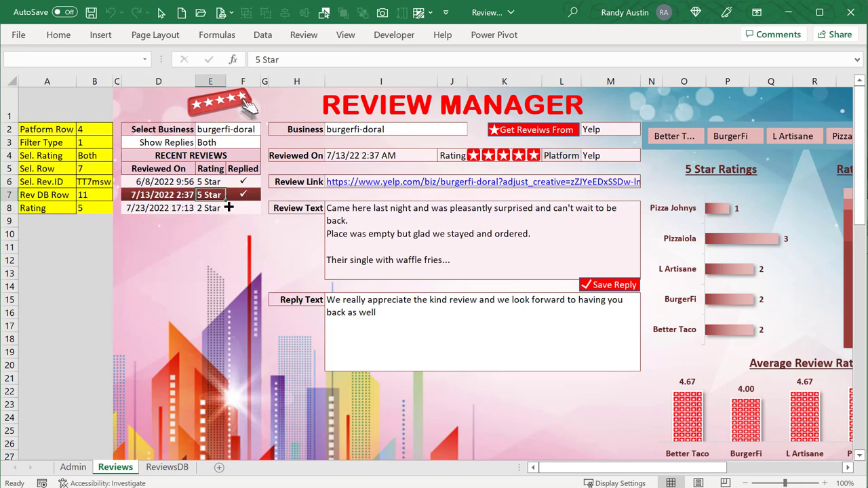
Inspect the names of the source star rating pictures in column W, including the half-star, two-star and five-star ones
left_click_drag(595, 477, 722, 474)
left_click(518, 142)
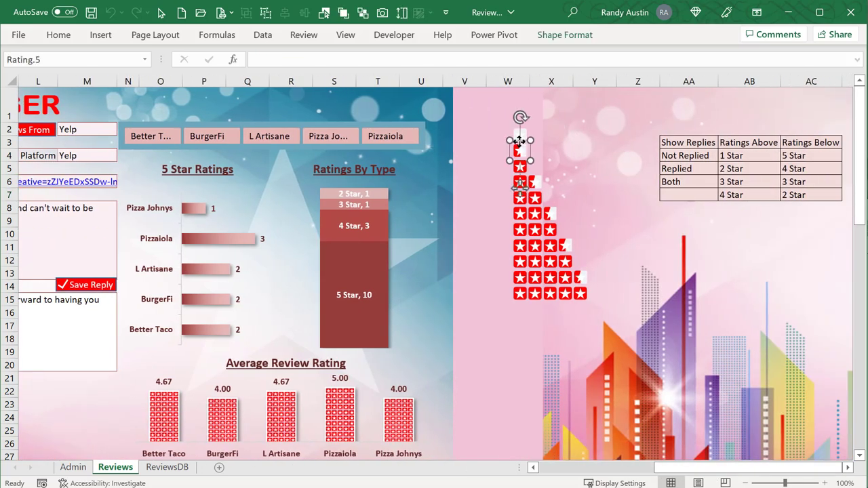
left_click(520, 181)
left_click(522, 199)
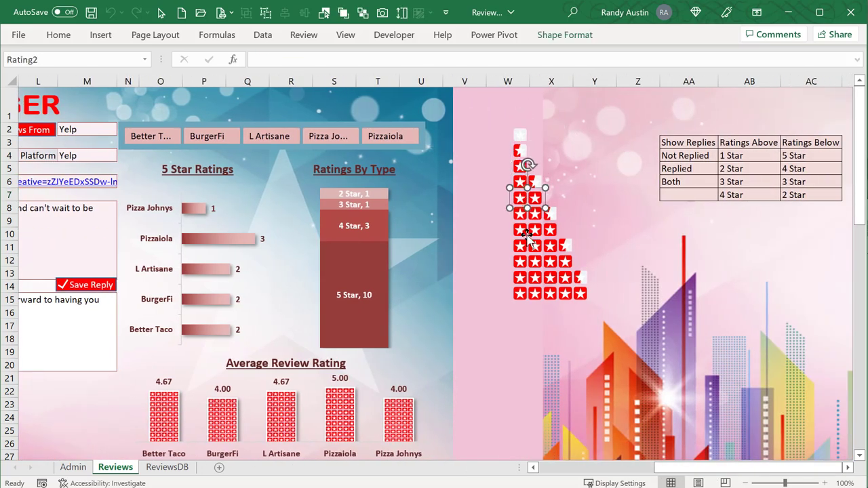
left_click(531, 293)
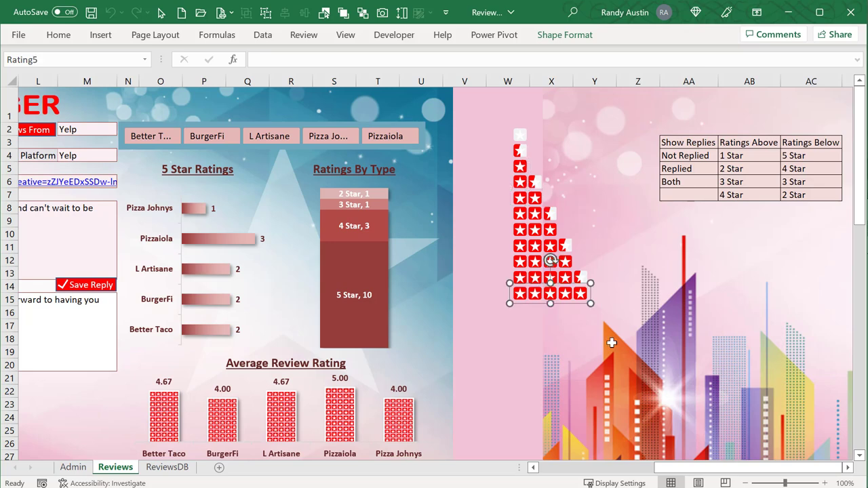
left_click_drag(668, 468, 593, 469)
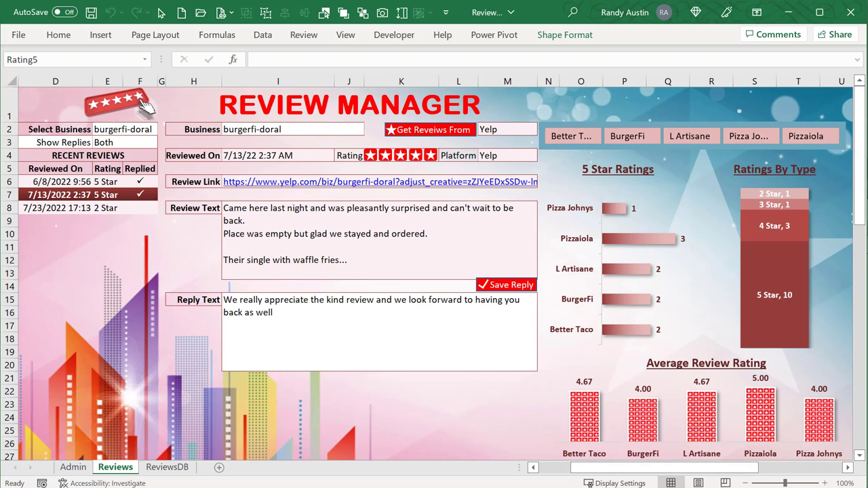
Compare the RevRating name test in Review_Load with the name of the star picture displayed for the loaded review
key("alt+F11")
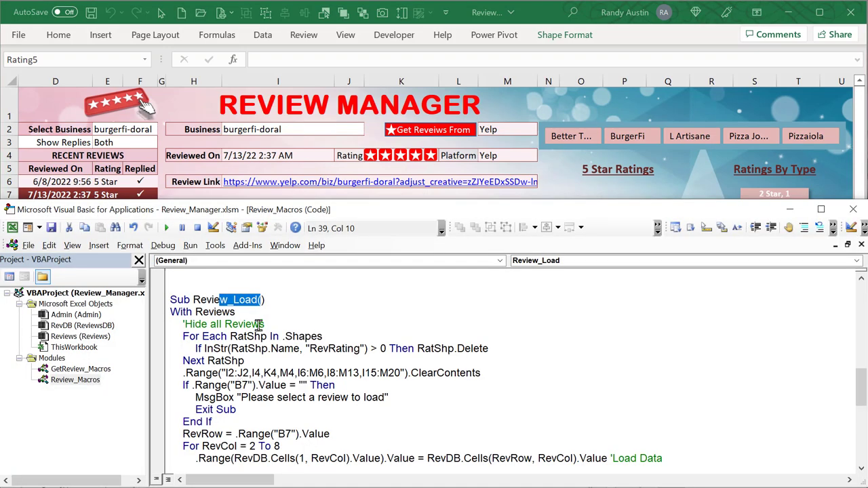
left_click(237, 105)
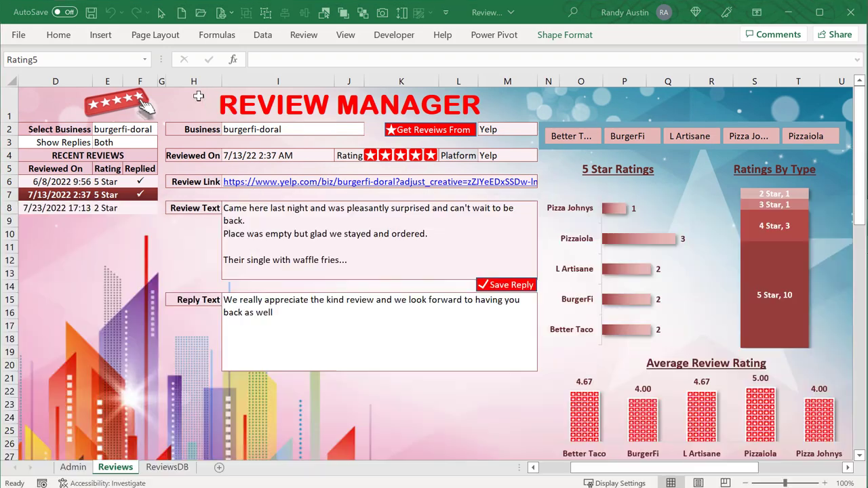
left_click(384, 156)
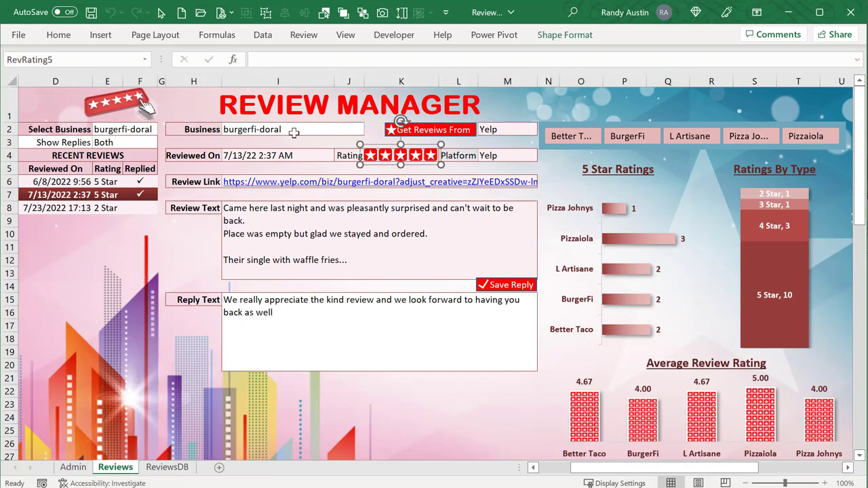
Compare the name of the star picture beside Rating with that of the five-star source picture in column W
left_click(57, 61)
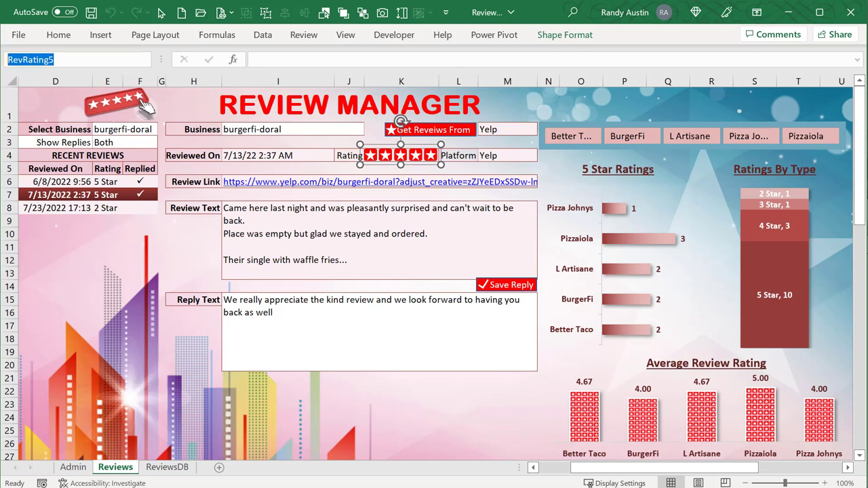
left_click_drag(661, 467, 734, 467)
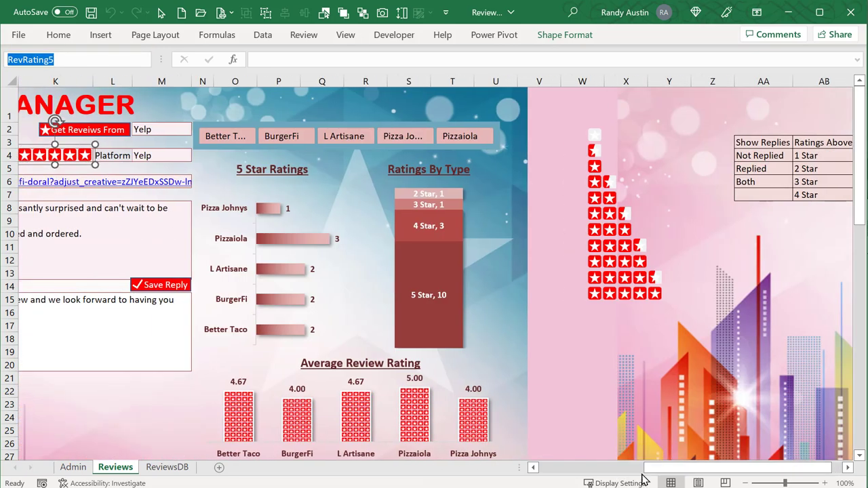
left_click(616, 302)
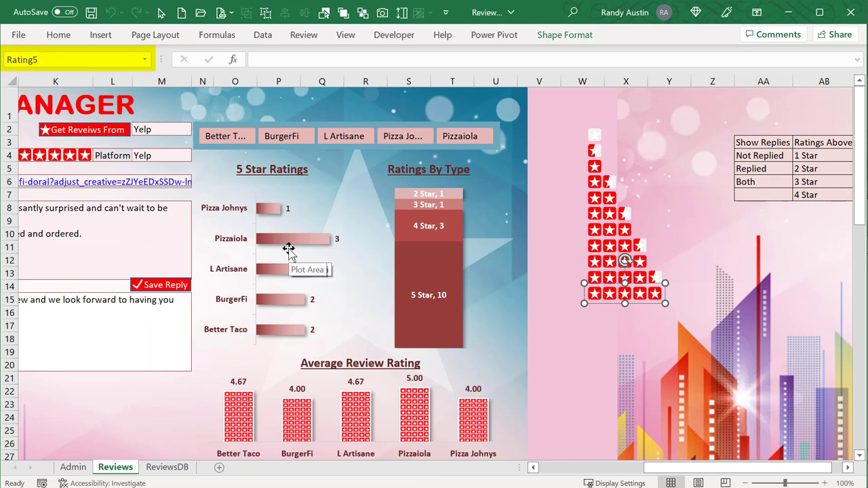
Return to Review_Load in the code editor and examine its With Reviews block and the For Each loop over the sheet's shapes
key("alt+F11")
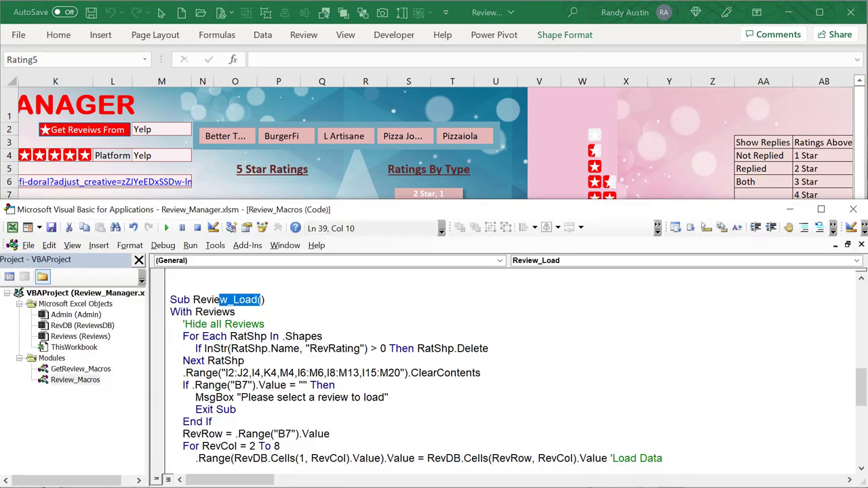
left_click(268, 417)
left_click_drag(272, 337, 329, 336)
left_click_drag(261, 312, 192, 319)
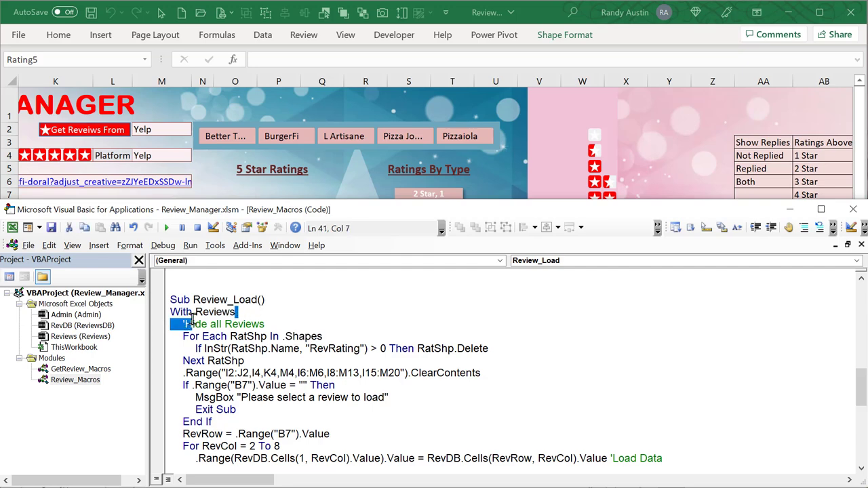
left_click(280, 385)
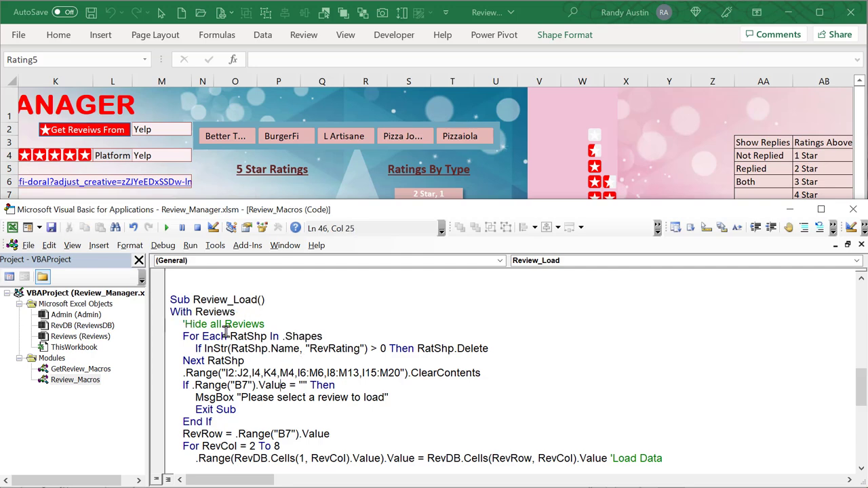
left_click_drag(202, 336, 340, 341)
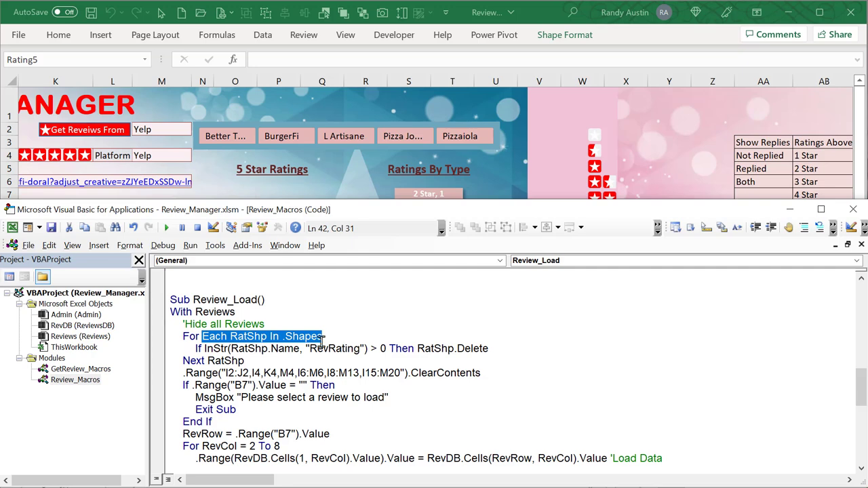
Examine the InStr test and RatShp.Delete action in Review_Load's shape loop, and check the name of the star picture beside Rating against it
left_click_drag(231, 348, 207, 348)
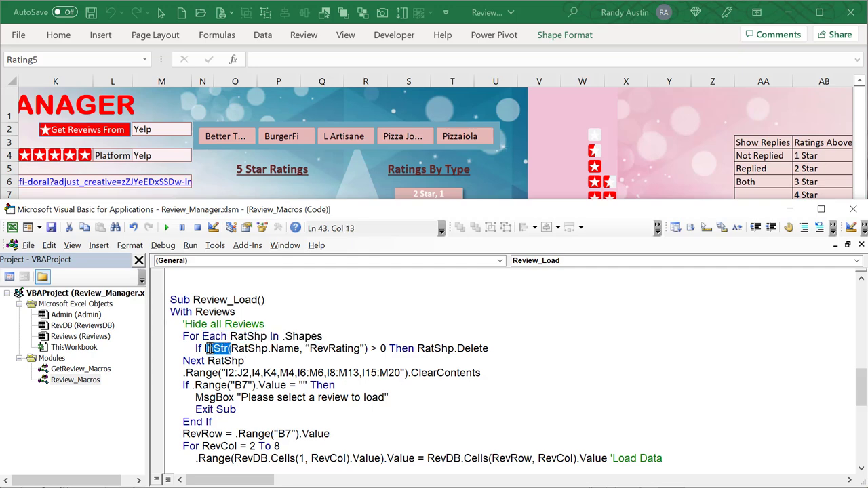
left_click_drag(294, 348, 242, 350)
left_click_drag(309, 349, 368, 349)
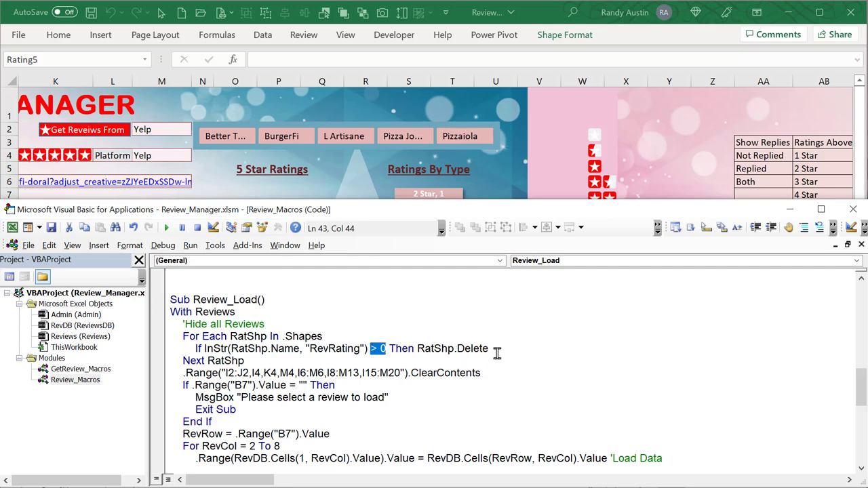
left_click_drag(488, 349, 418, 348)
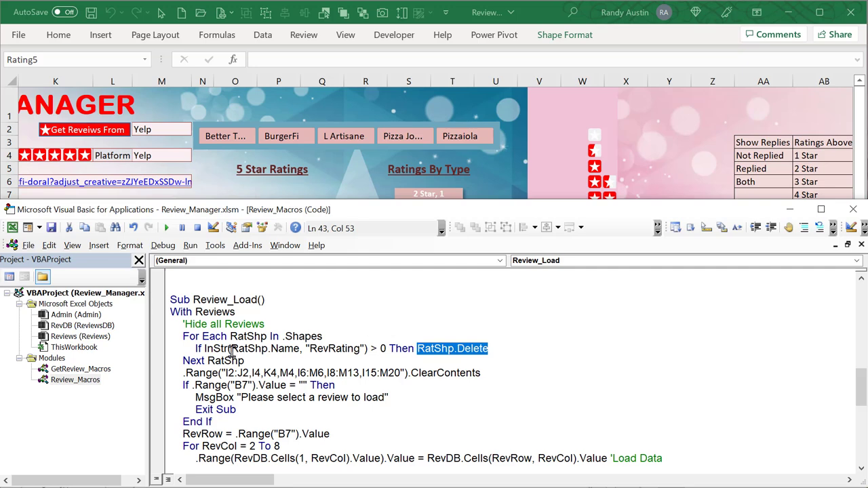
left_click_drag(253, 360, 170, 341)
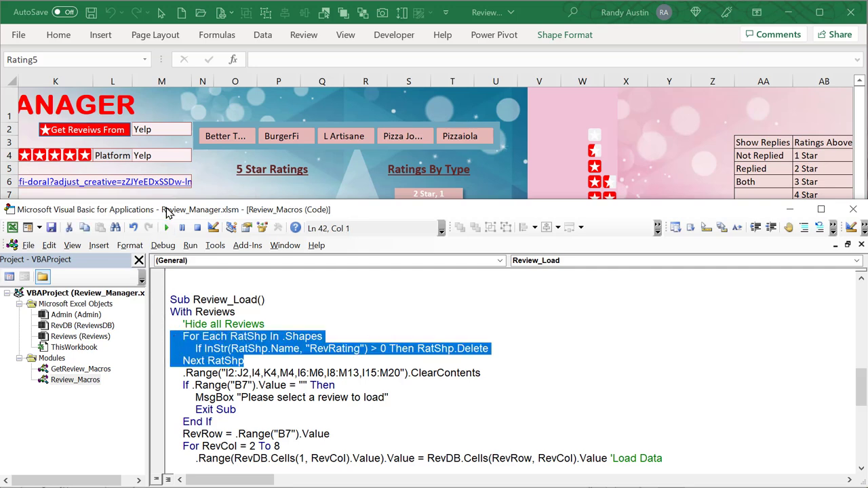
left_click(82, 155)
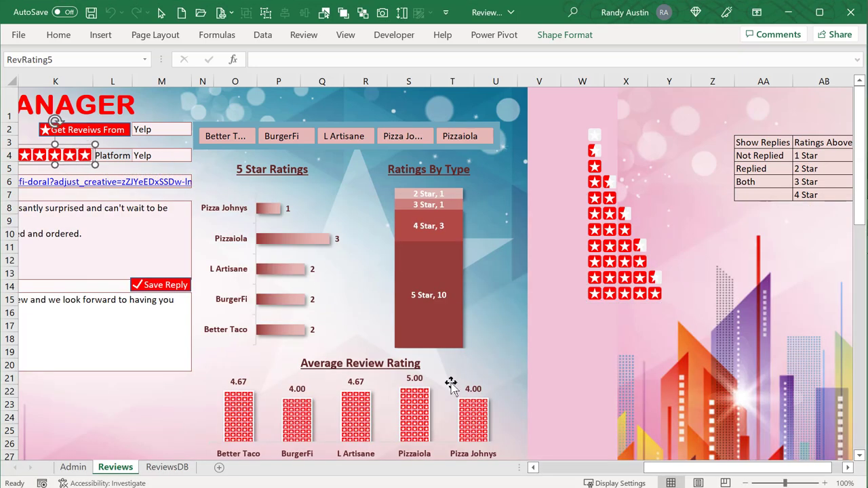
key("alt+F11")
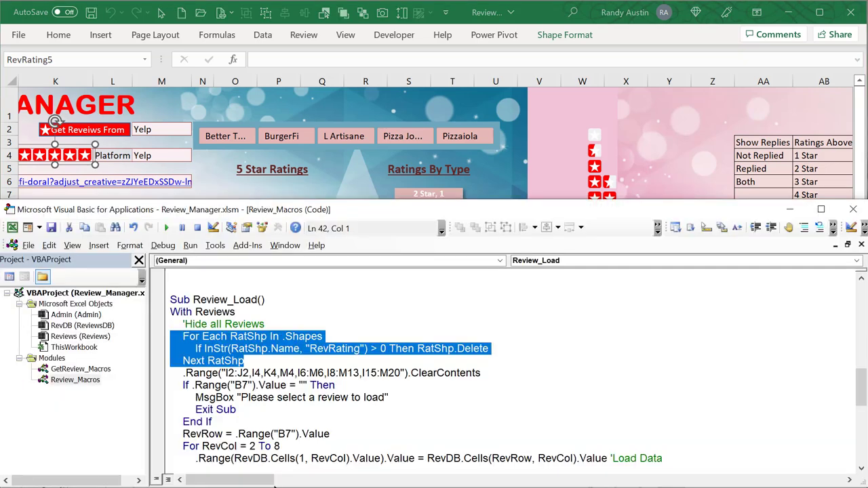
Read Review_Load's ClearContents line, and examine the Rev DB Row formula in B7 with its Rev_ID range and the selected review ID in B6
left_click_drag(481, 373, 137, 370)
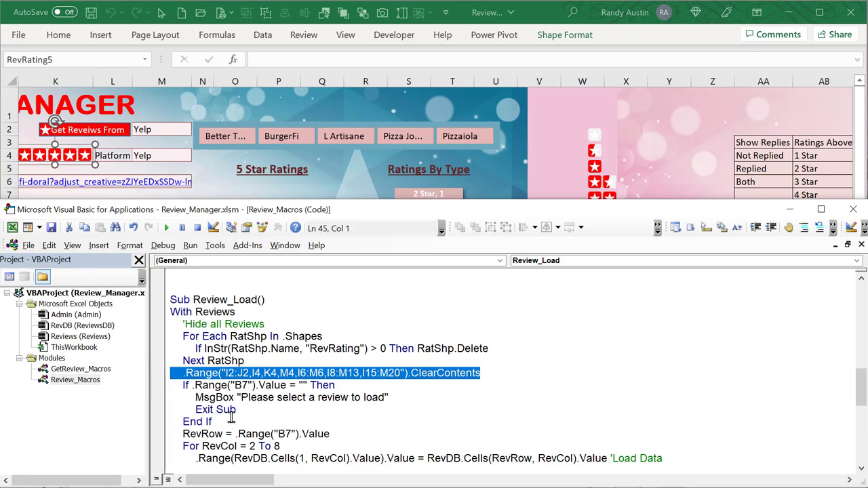
scroll(250, 438, "down", 1)
left_click(539, 154)
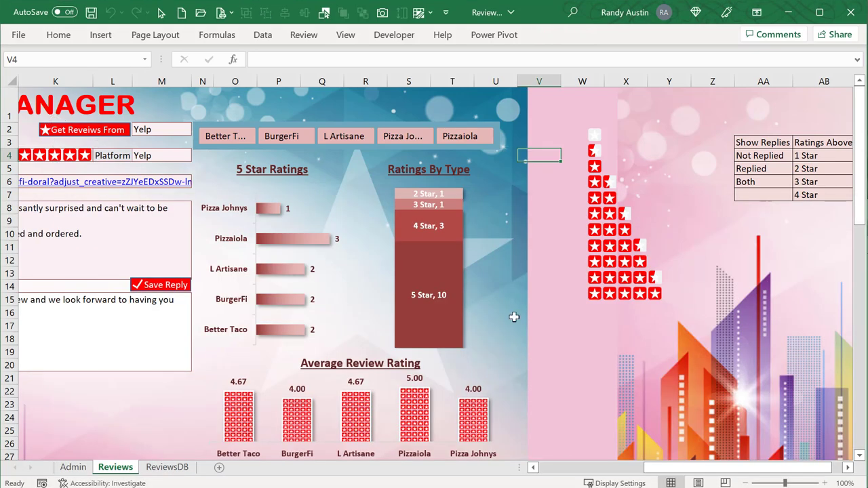
left_click_drag(636, 468, 515, 469)
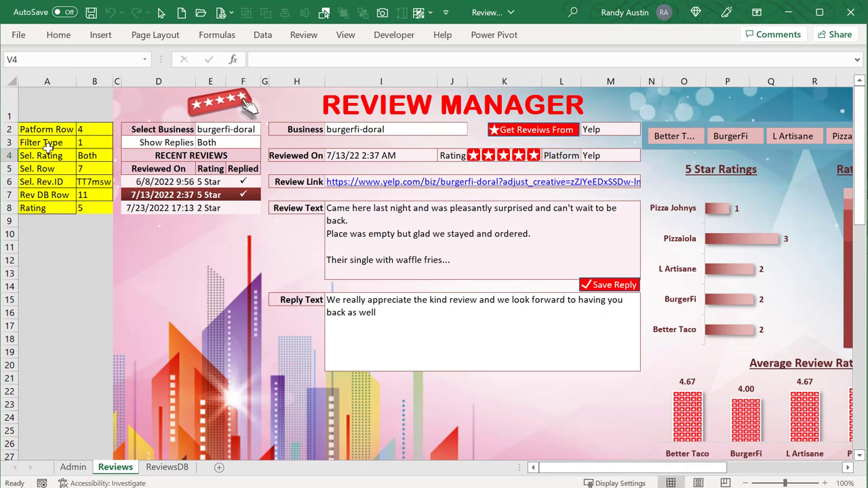
left_click(91, 195)
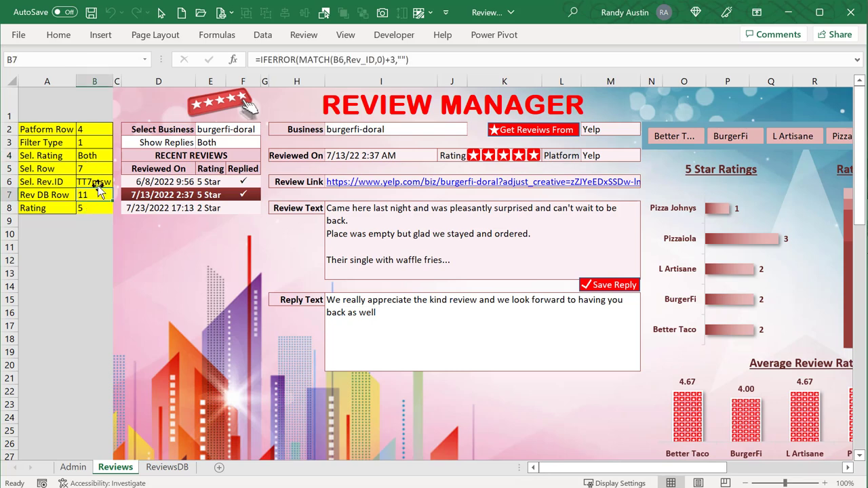
left_click(99, 183)
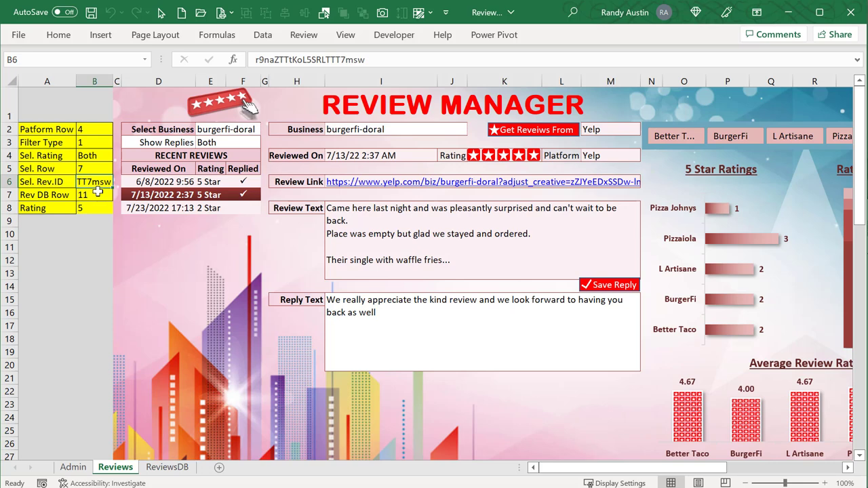
left_click(98, 193)
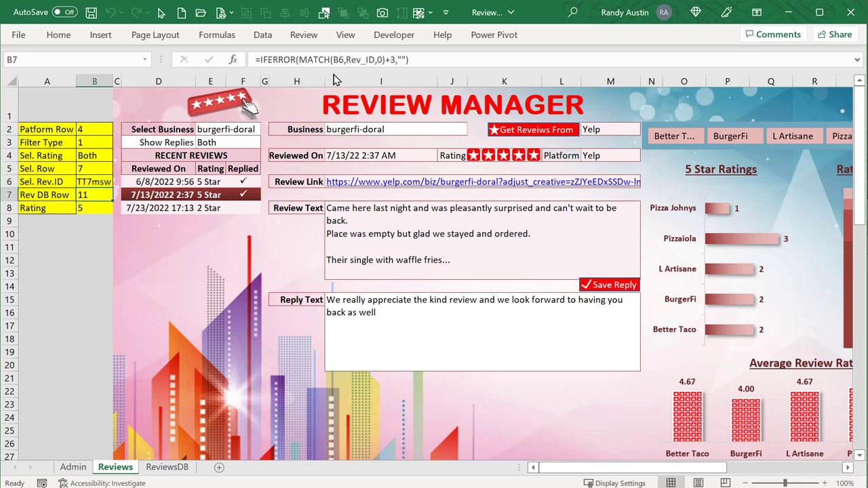
left_click_drag(349, 60, 366, 60)
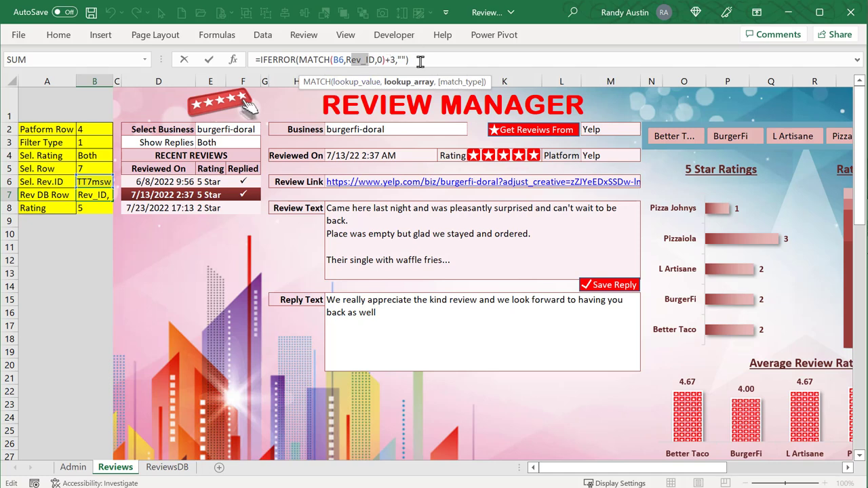
left_click(420, 60)
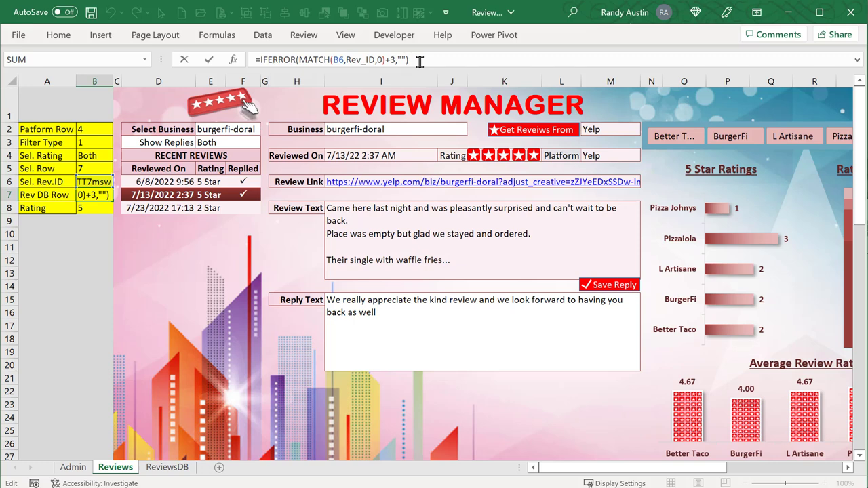
key("Return")
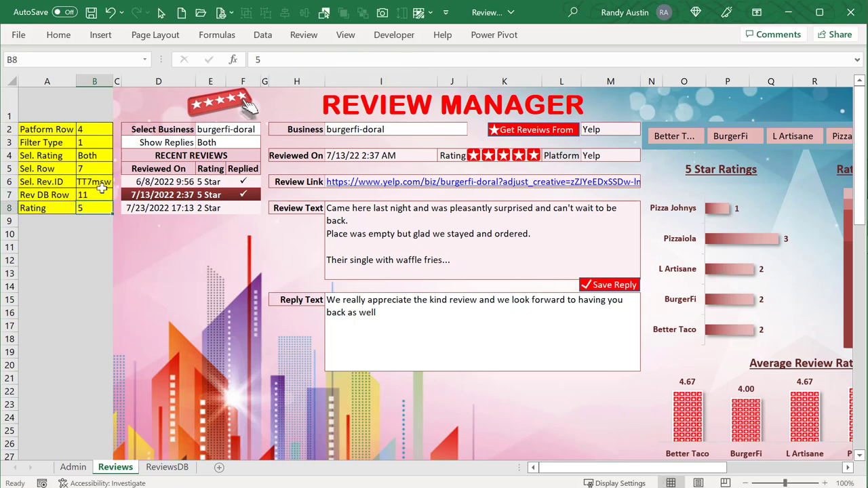
left_click(100, 194)
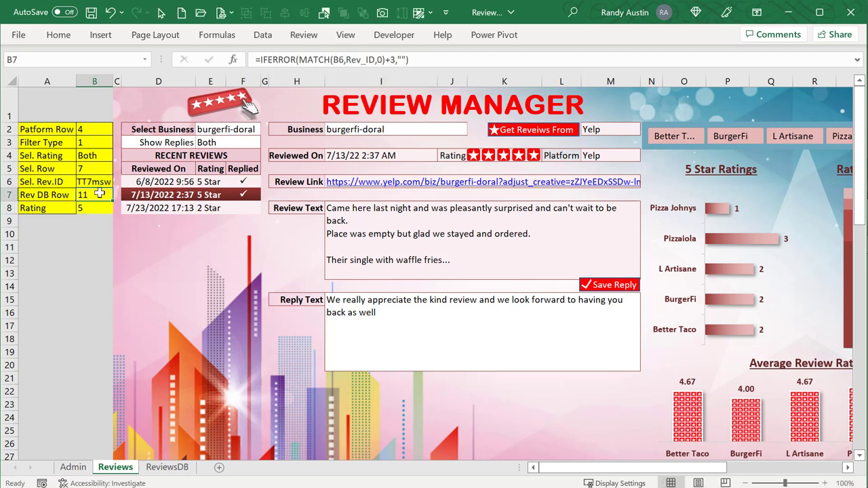
Inspect row 11 of the ReviewsDB sheet and the cell addresses mapped above the Link, Text and Rating columns
left_click(158, 467)
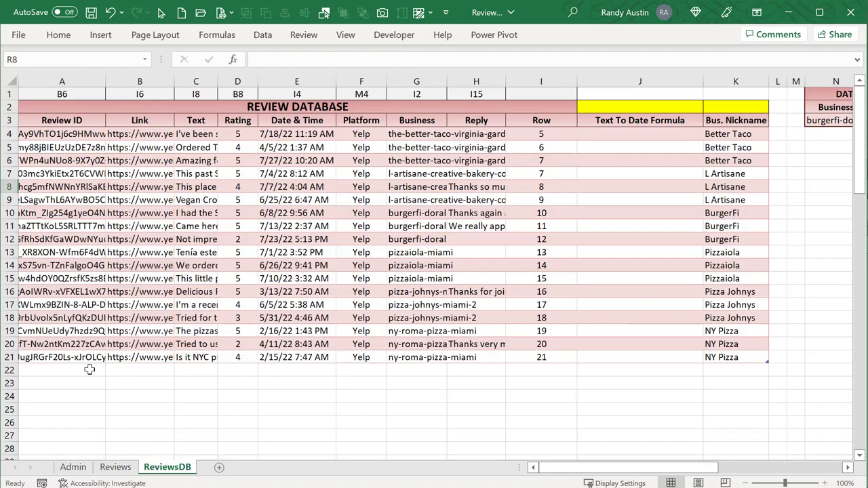
left_click(15, 228)
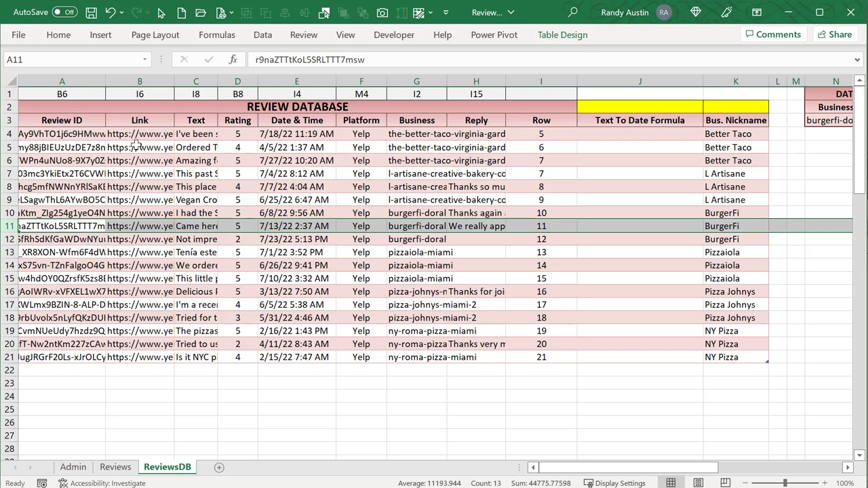
left_click(137, 94)
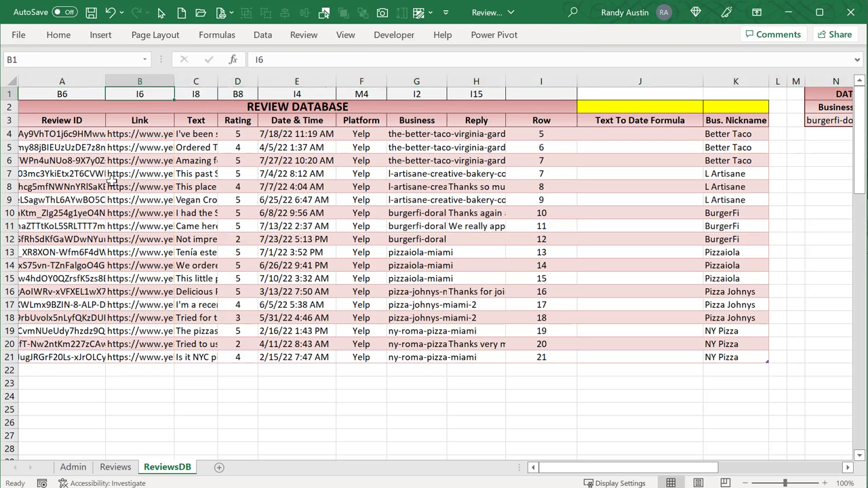
left_click(201, 91)
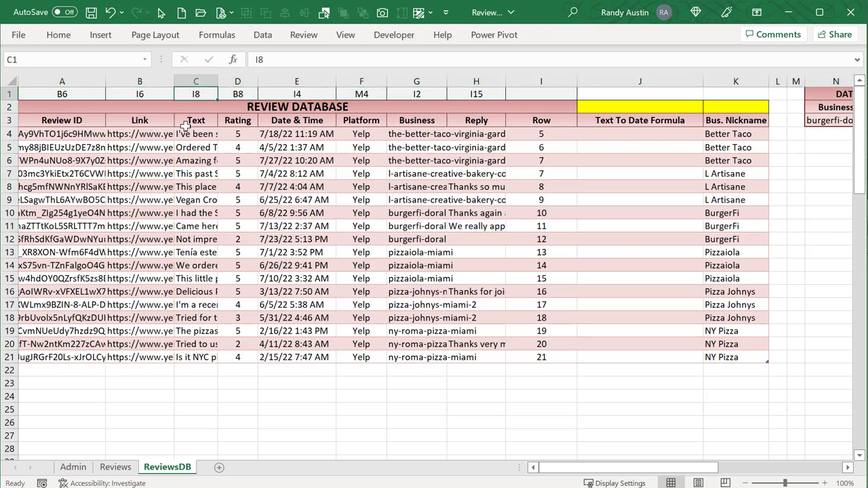
left_click(238, 92)
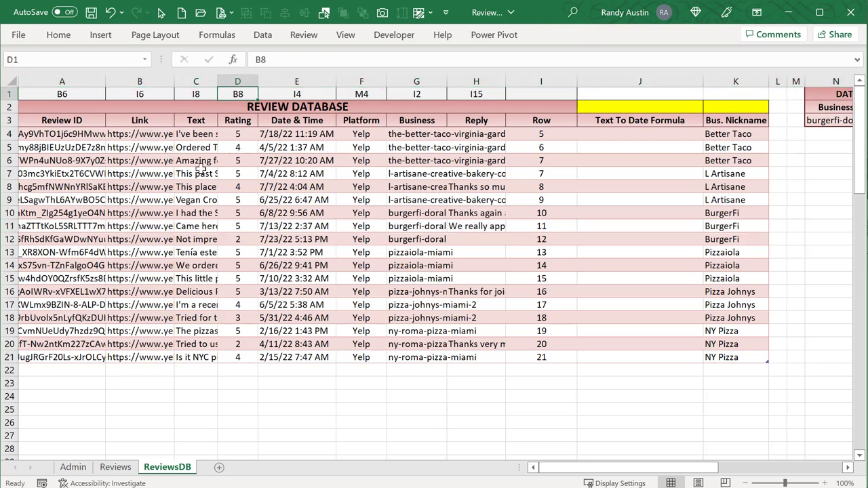
Check the mapped Review Text, Reply Text and Rating cells I8, I15 and B8 on the Reviews sheet
left_click(115, 467)
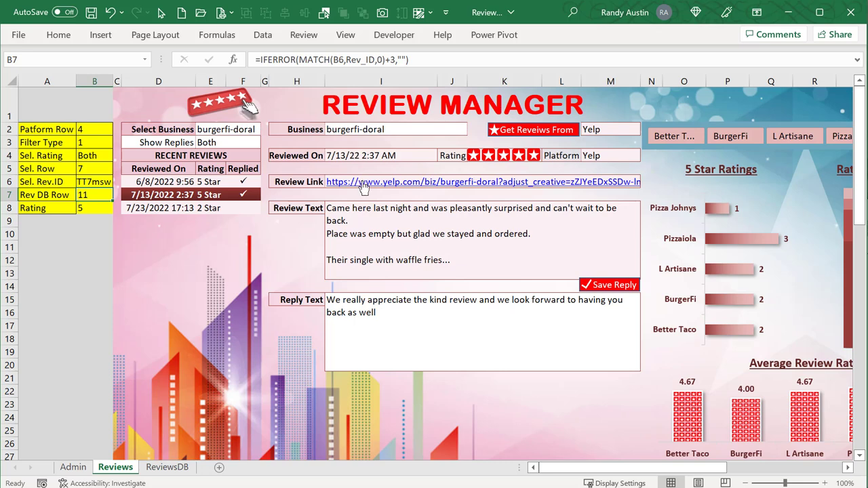
left_click(348, 221)
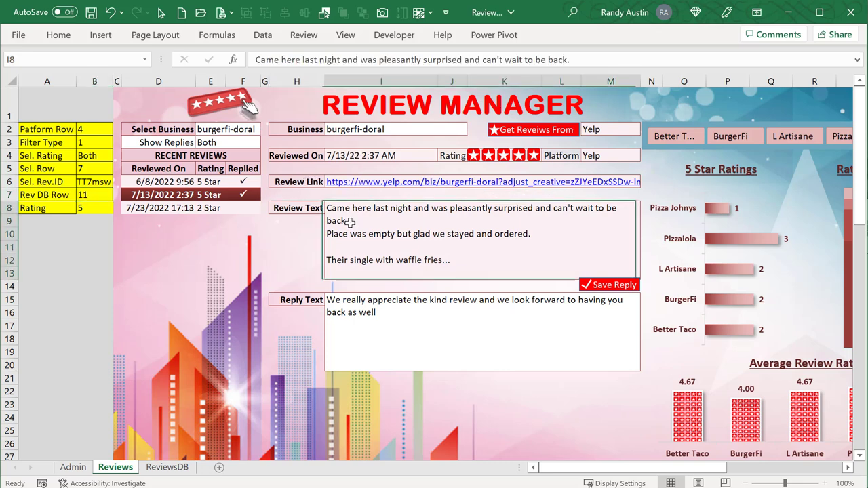
left_click(354, 320)
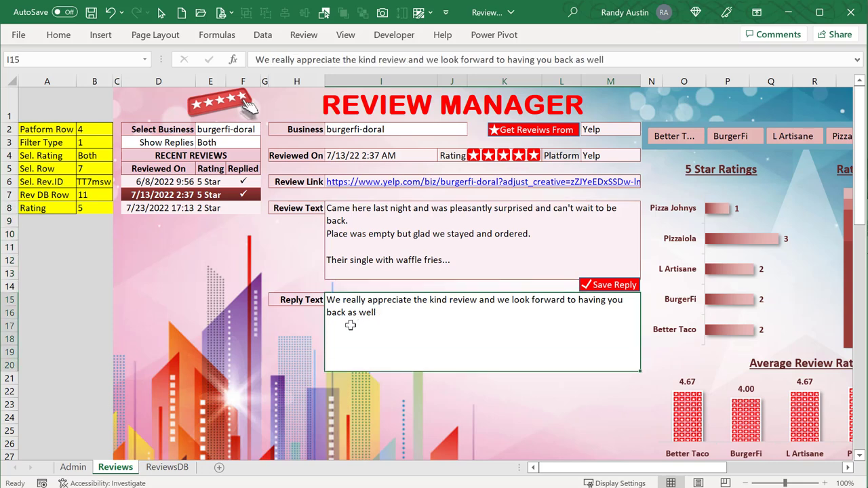
left_click(97, 206)
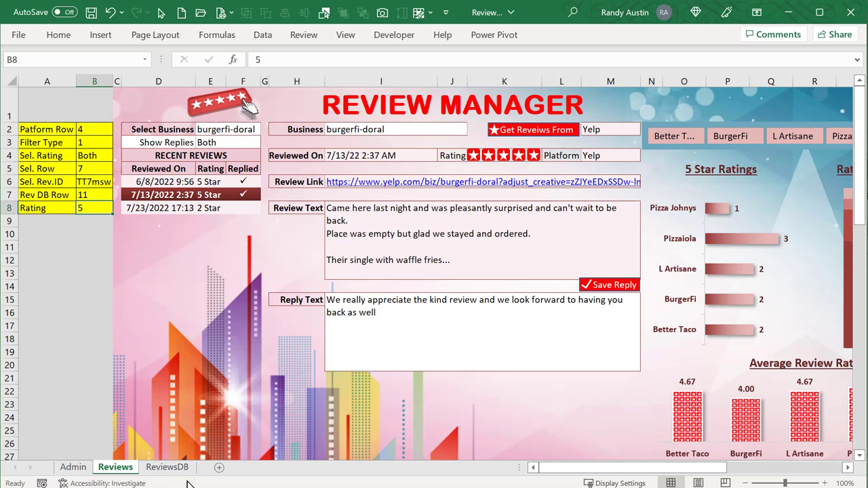
Inspect the ReviewsDB mapping addresses in D1:H1, from Rating through Date & Time, Platform and Business to Reply
left_click(167, 467)
left_click(232, 96)
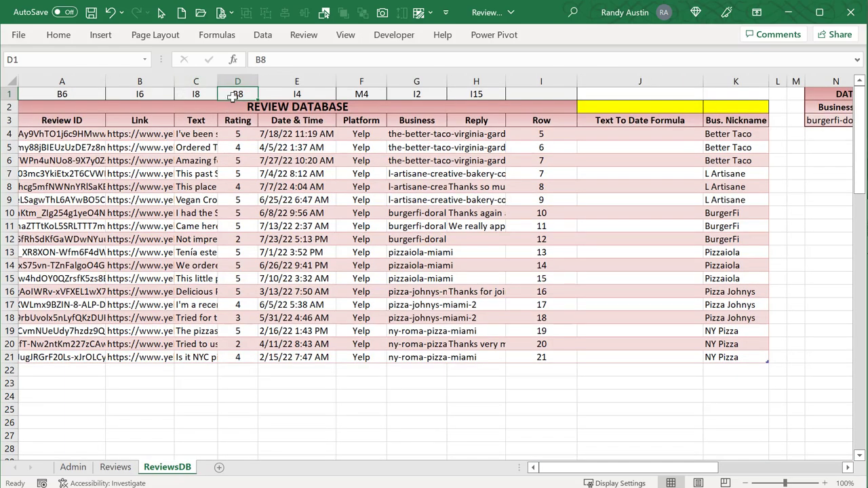
left_click_drag(278, 95, 456, 94)
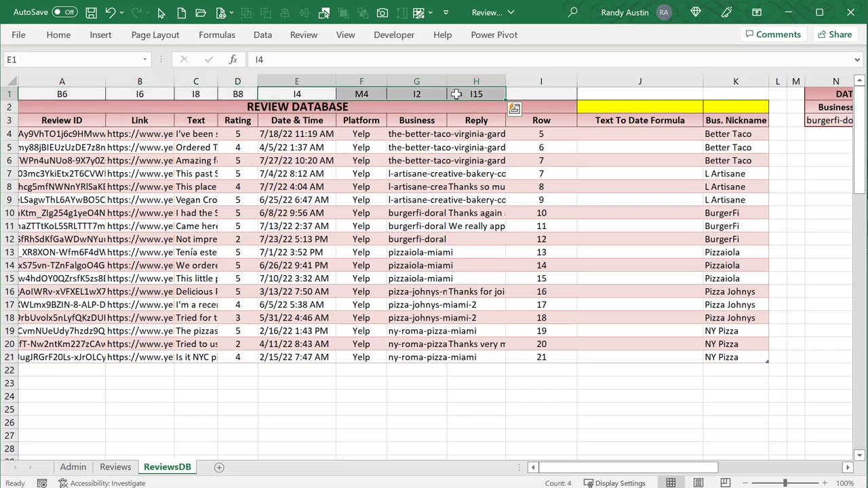
left_click(457, 94)
left_click(468, 134)
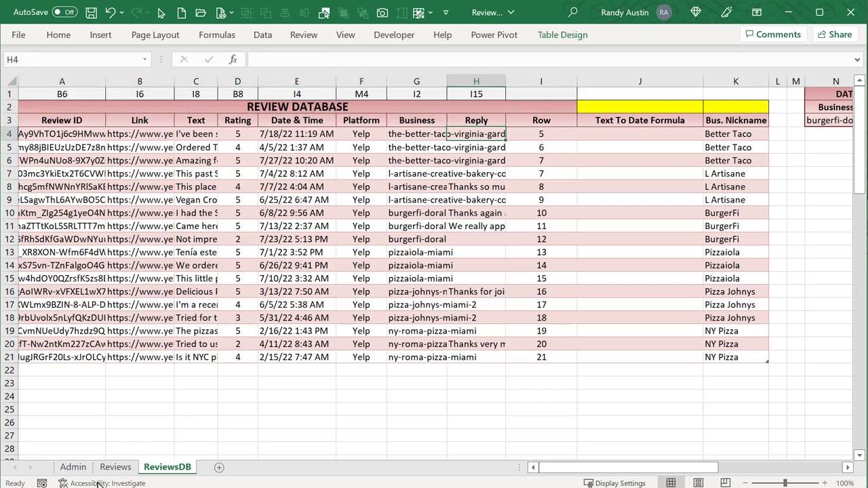
Return to the Review_Load code and read the B7 empty check with its "Please select a review to load" message and Exit Sub
left_click(116, 467)
key("alt+F11")
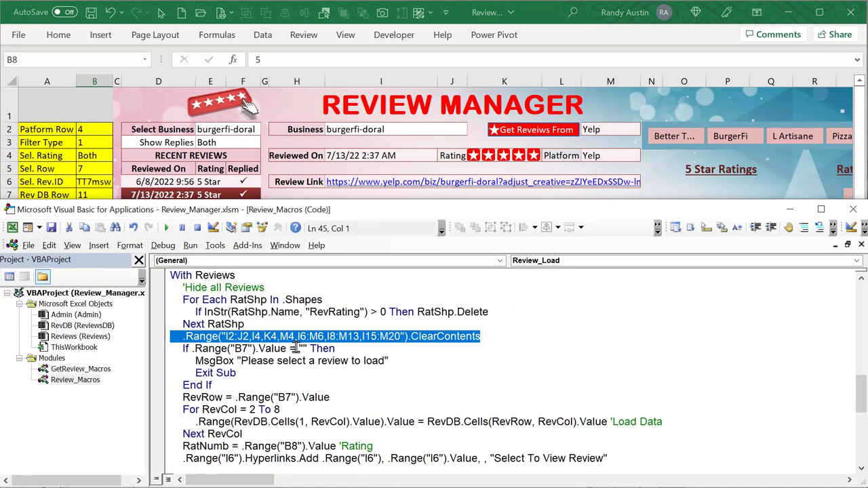
left_click(345, 349)
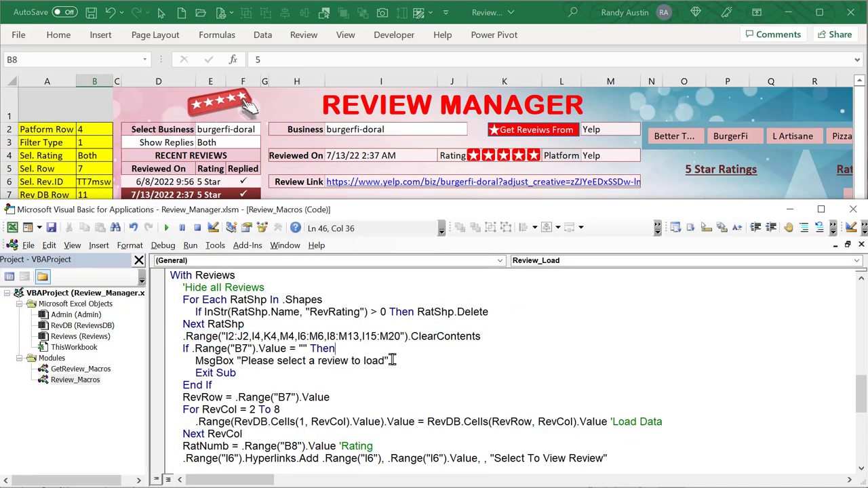
left_click_drag(393, 359, 157, 333)
left_click(235, 373)
scroll(231, 373, "down", 1)
Add the comment 'Review Row DB after the RevRow = .Range("B7").Value line
left_click_drag(229, 360, 182, 361)
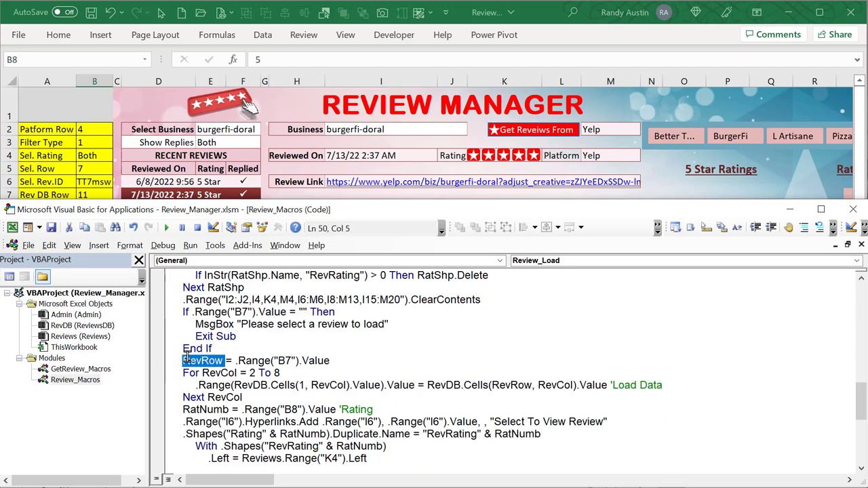
left_click(350, 362)
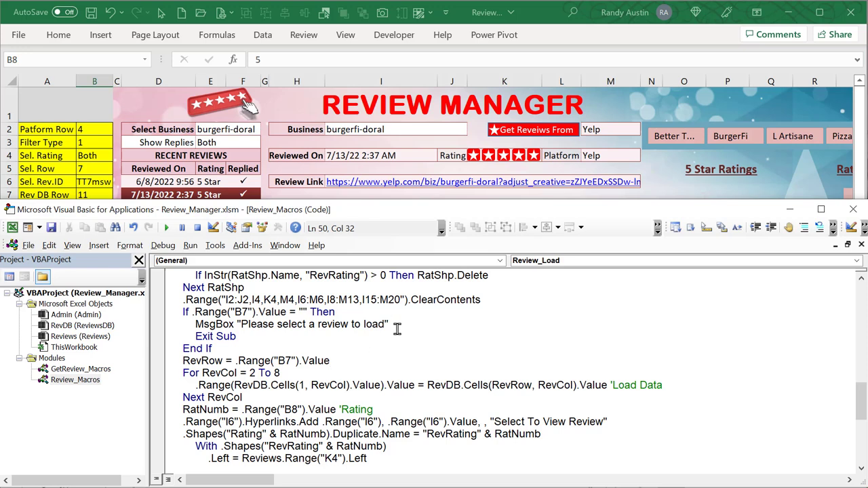
type("'Review Row DB")
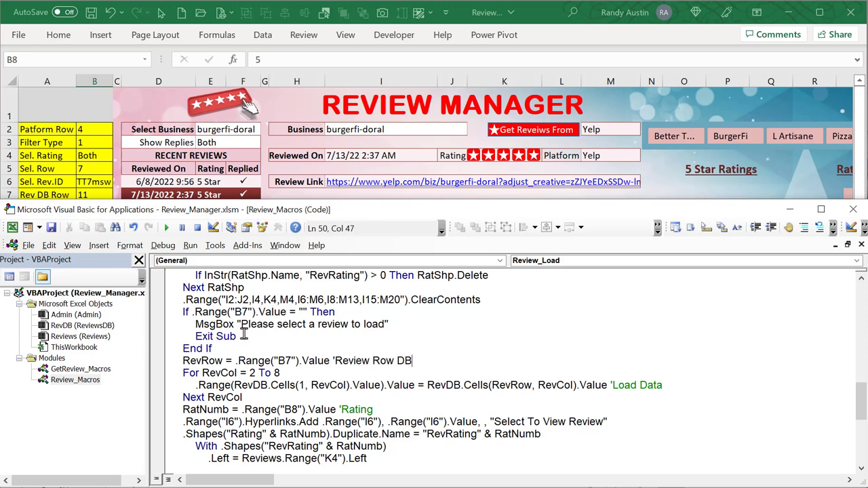
Inspect the ReviewsDB columns from Review ID through Link to Reply, and the mapping address above the Link column
left_click(95, 105)
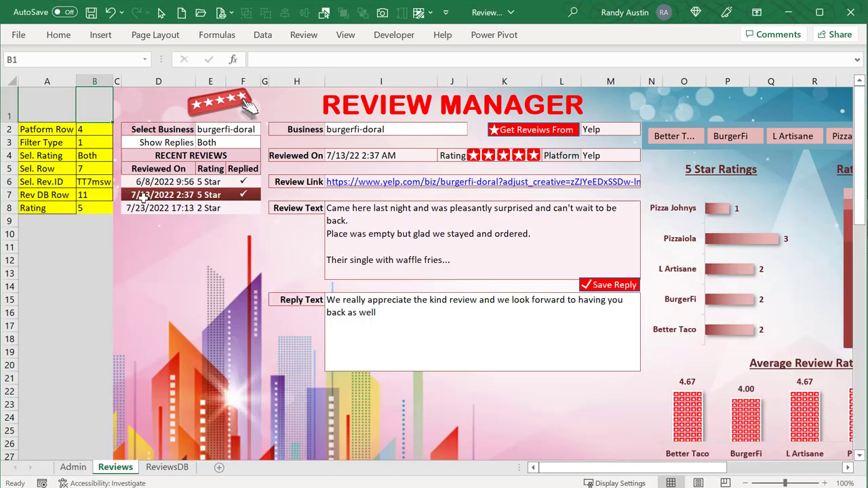
left_click(167, 467)
left_click_drag(126, 103, 68, 276)
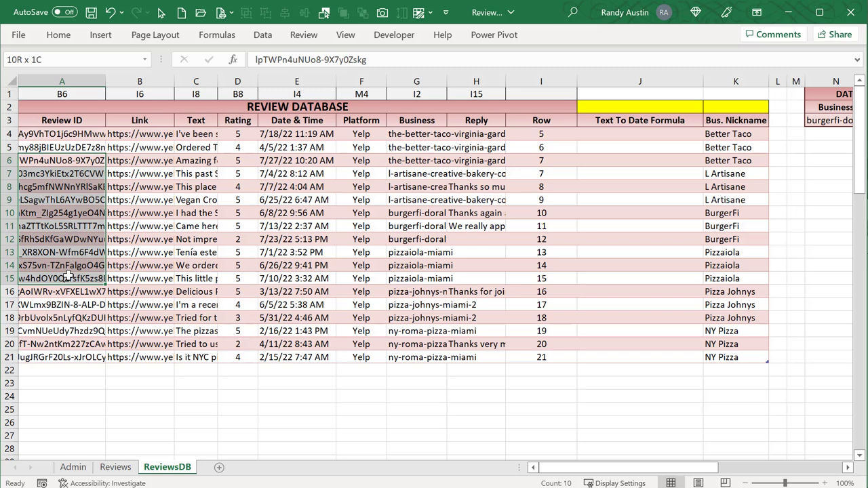
left_click(129, 370)
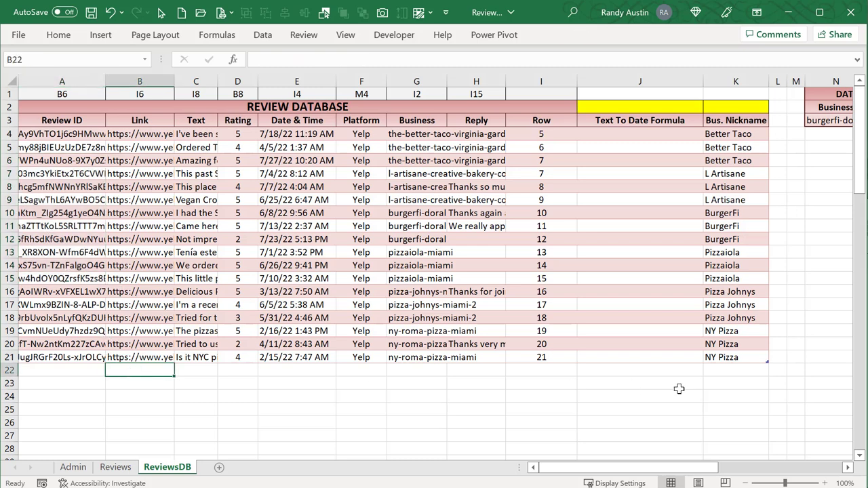
left_click(498, 371)
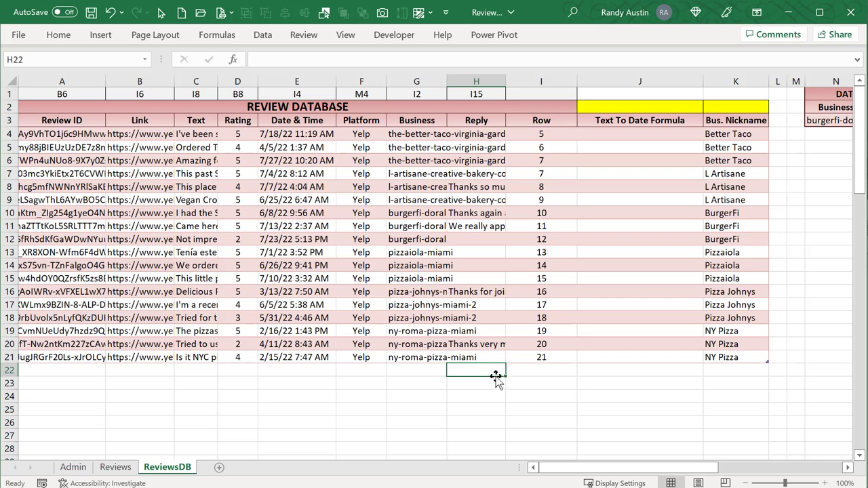
left_click(147, 353)
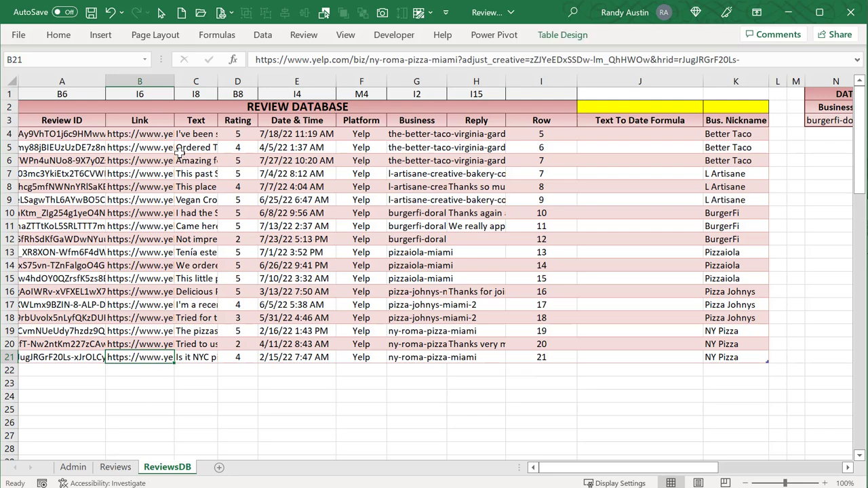
left_click(149, 82)
left_click(152, 95)
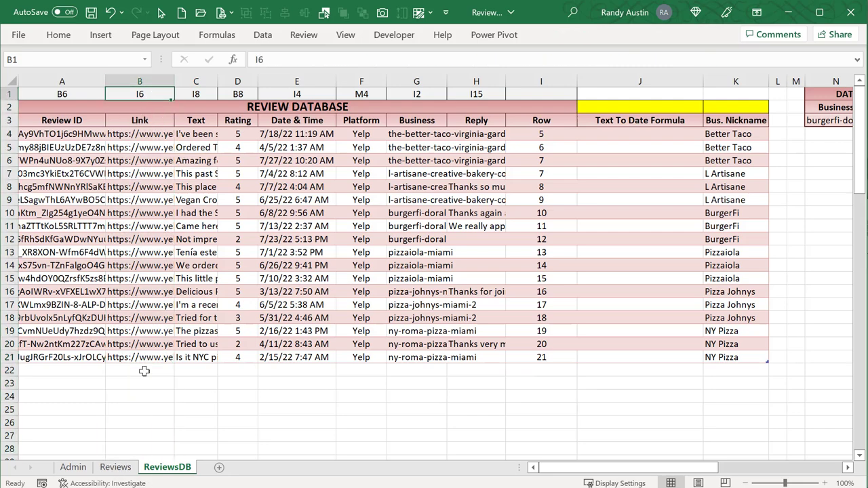
Read the For RevCol = 2 To 8 loop and its Load Data line that fills the mapped cells from the RevRow record
left_click(115, 467)
key("alt+F11")
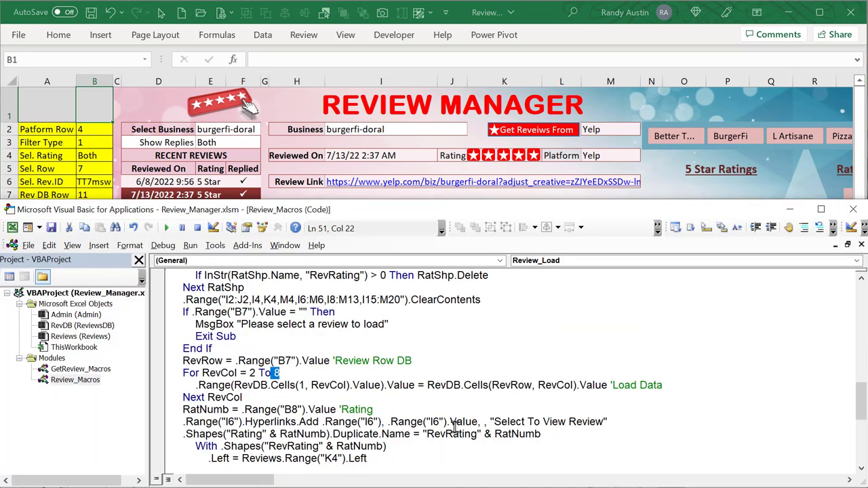
scroll(388, 371, "down", 3)
double_click(275, 336)
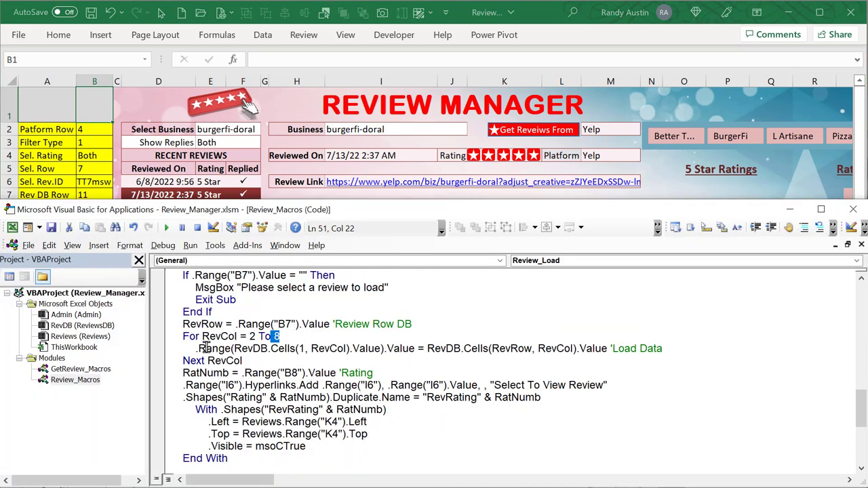
left_click_drag(234, 348, 202, 352)
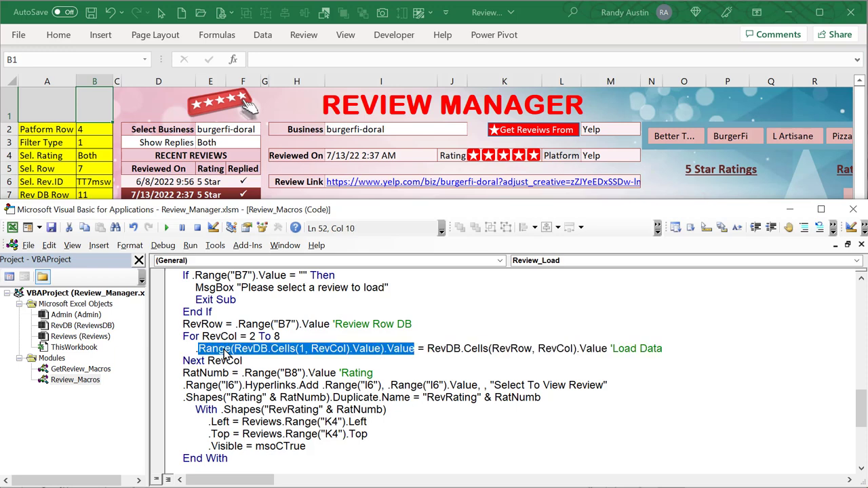
left_click(508, 350)
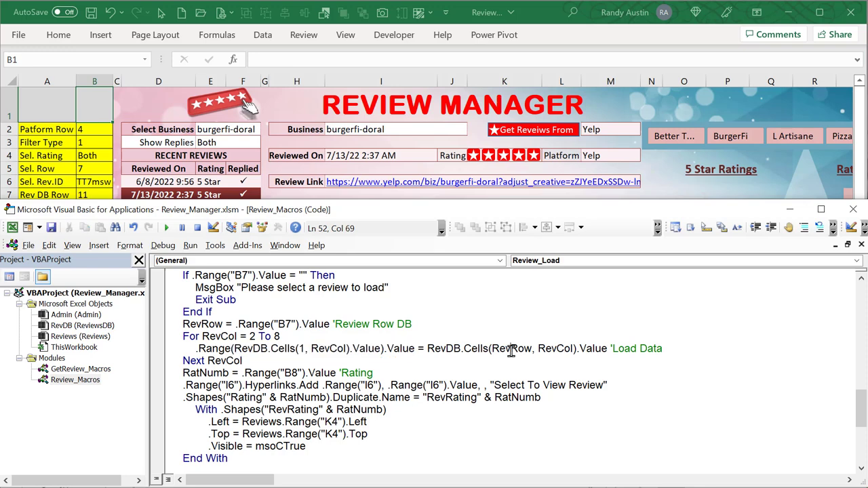
key("Up")
Trace the RatNumb source from the code to Rating cell B8 on Reviews and the mapped Rating column D on ReviewsDB
left_click_drag(307, 372, 281, 373)
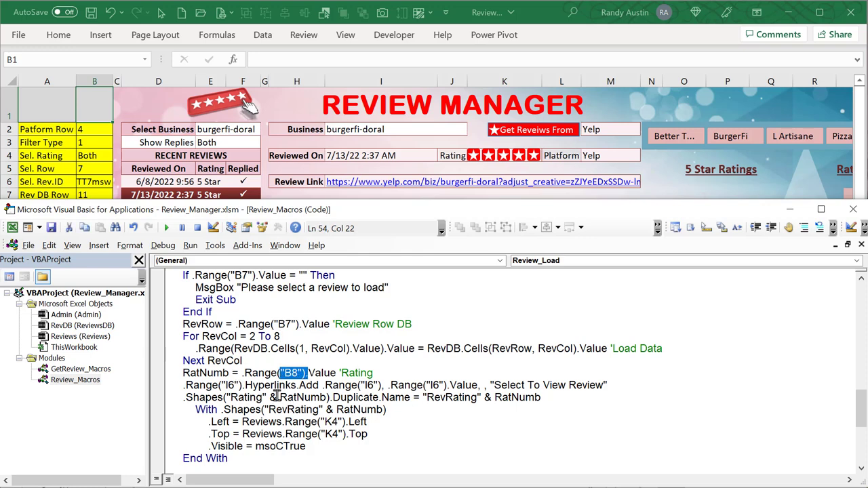
left_click(72, 118)
left_click(81, 208)
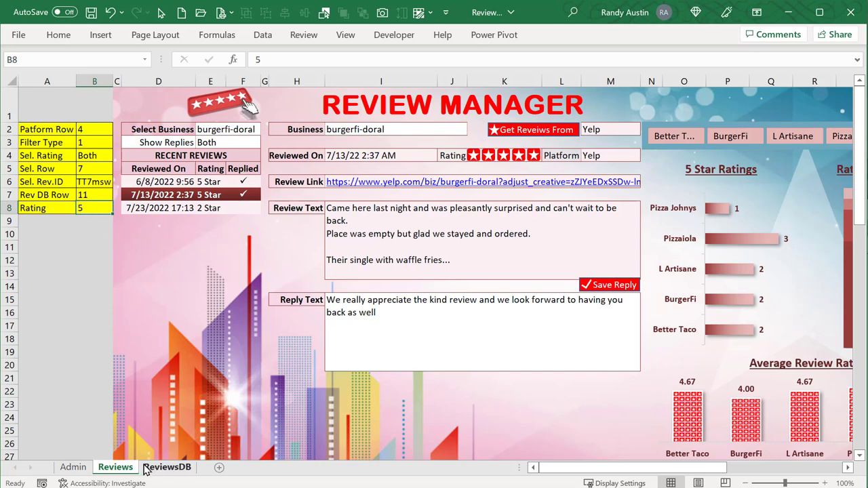
left_click(165, 467)
mouse_move(237, 94)
left_mouse_down()
mouse_move(239, 135)
mouse_move(242, 91)
left_mouse_up()
left_click_drag(230, 133, 239, 239)
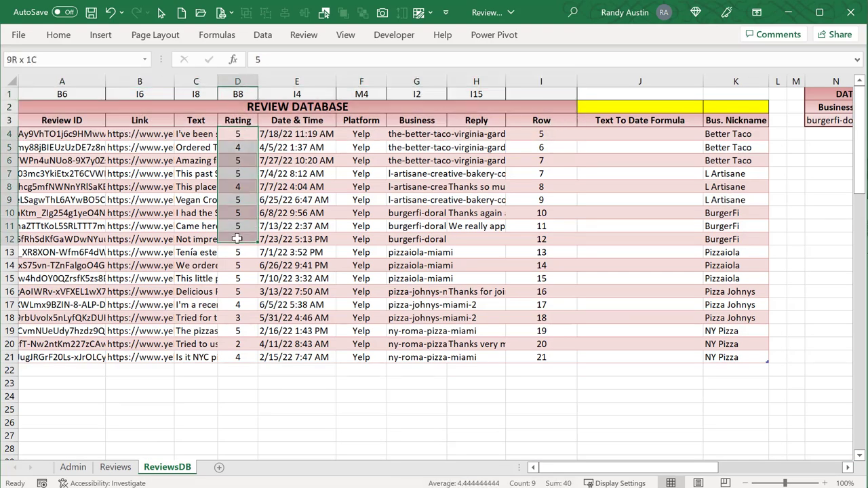
Inspect the names of the source star shapes near column W and the star shape beside Rating on the Reviews sheet
left_click(115, 467)
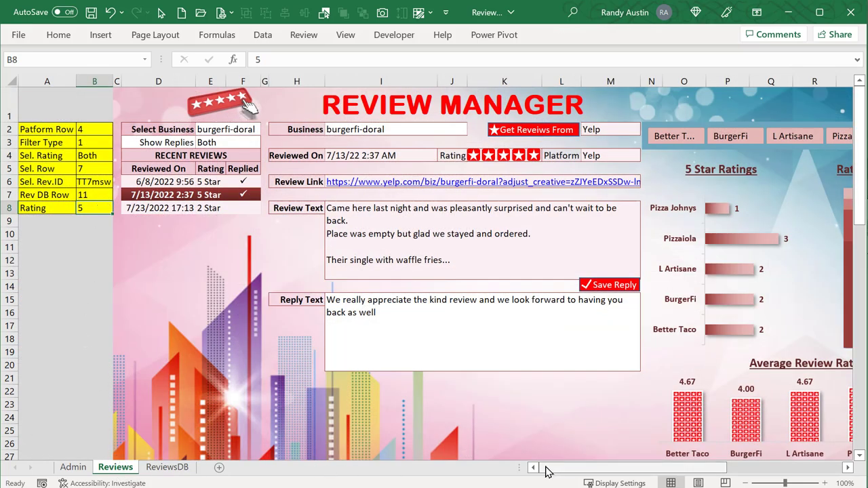
left_click_drag(548, 471, 659, 470)
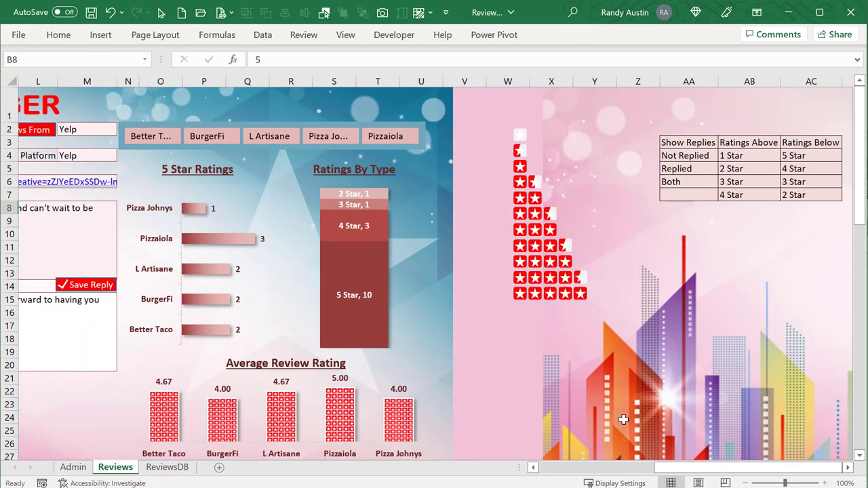
left_click(546, 296)
left_click(526, 261)
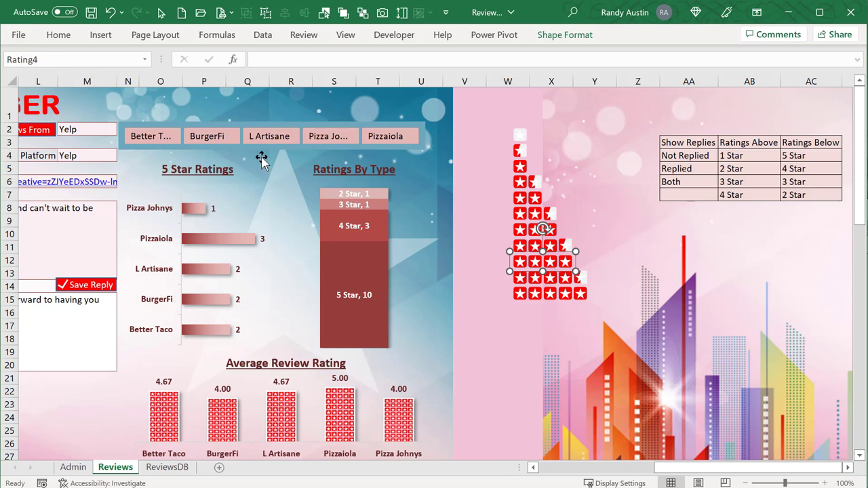
left_click_drag(673, 472, 619, 471)
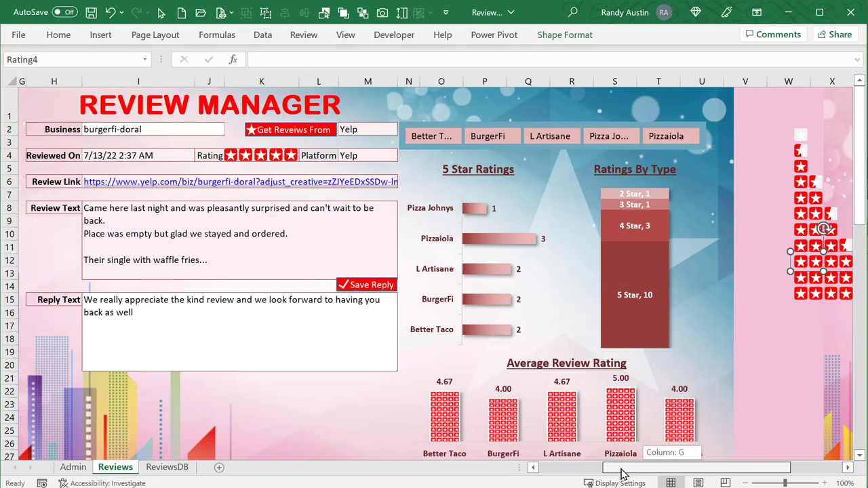
left_click(247, 156)
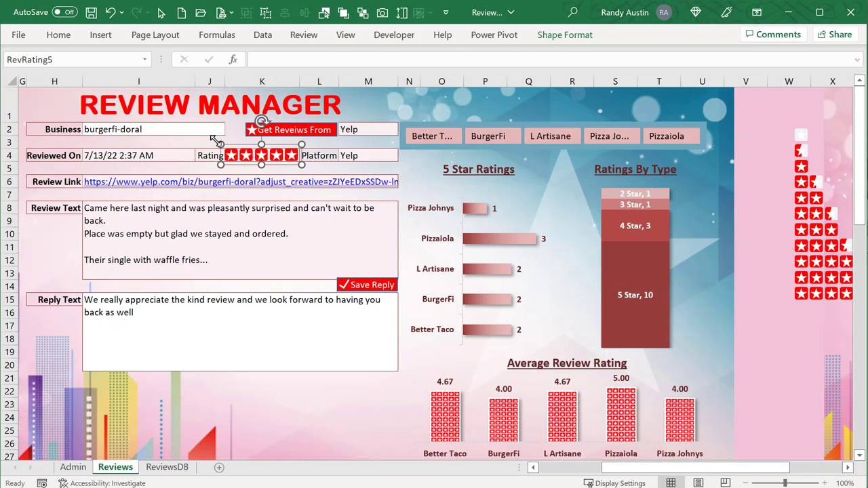
Read the RatNumb assignment and the star duplication block at the end of Review_Load
key("alt+F11")
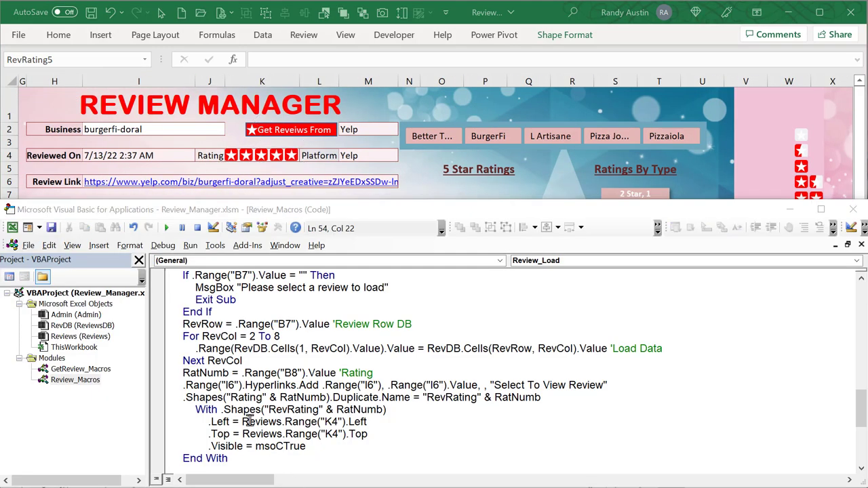
scroll(234, 390, "down", 1)
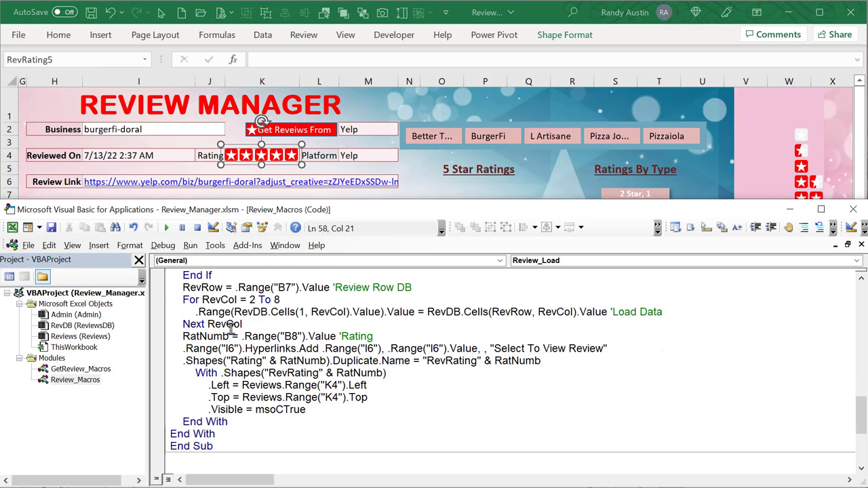
left_click_drag(231, 336, 188, 338)
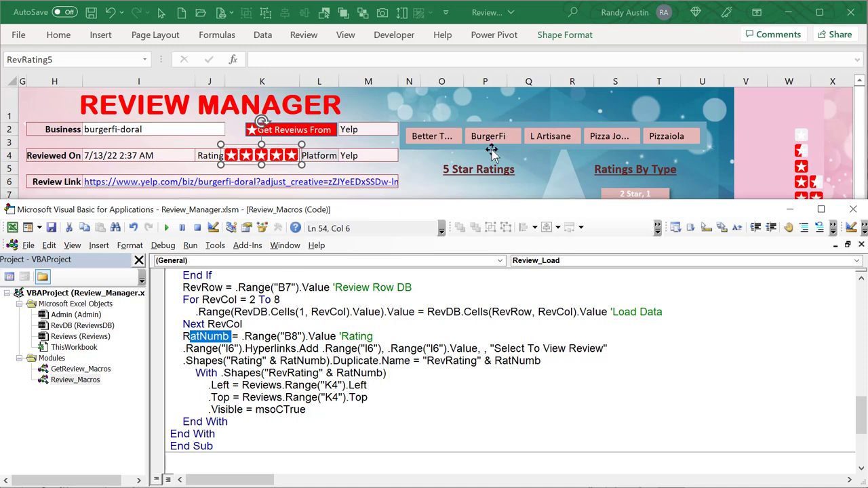
Follow the Review Link in I6 to its Yelp page, and come back to the Review_Load code
left_click(414, 178)
left_click(148, 182)
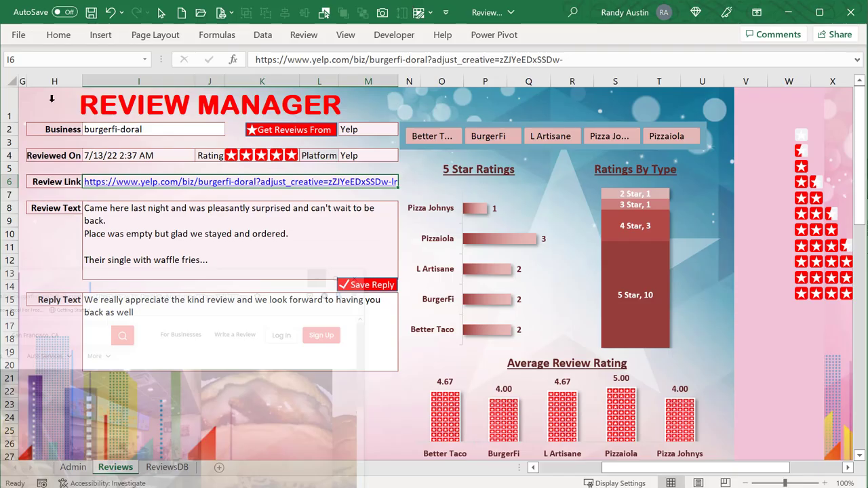
key("alt+Tab")
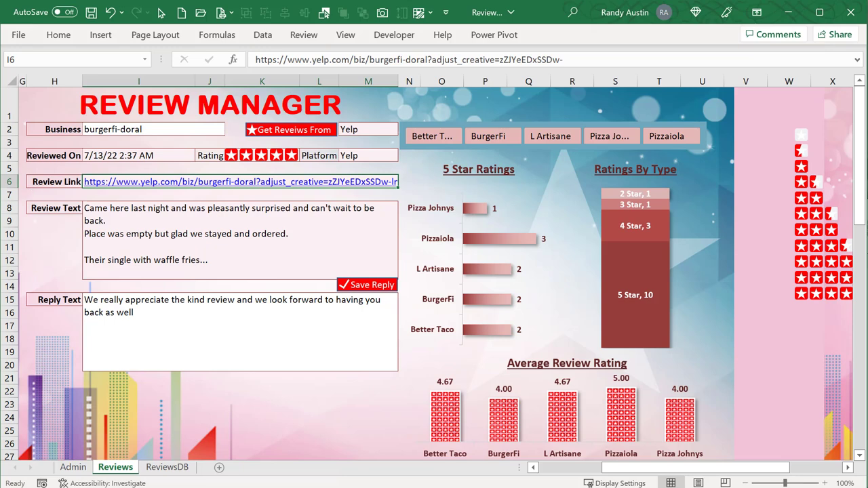
key("alt+Tab")
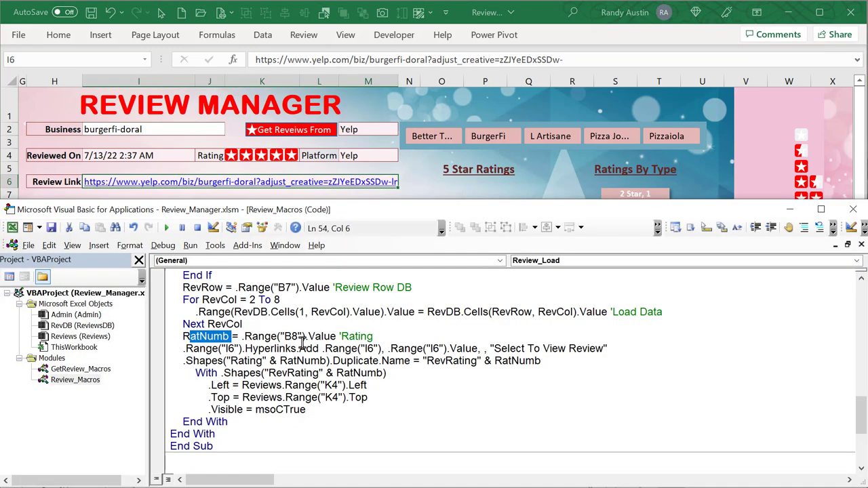
Read the cell, address and screen tip arguments of the Hyperlinks.Add line, and view that tip on the Review Link in I6
left_click_drag(318, 348, 224, 348)
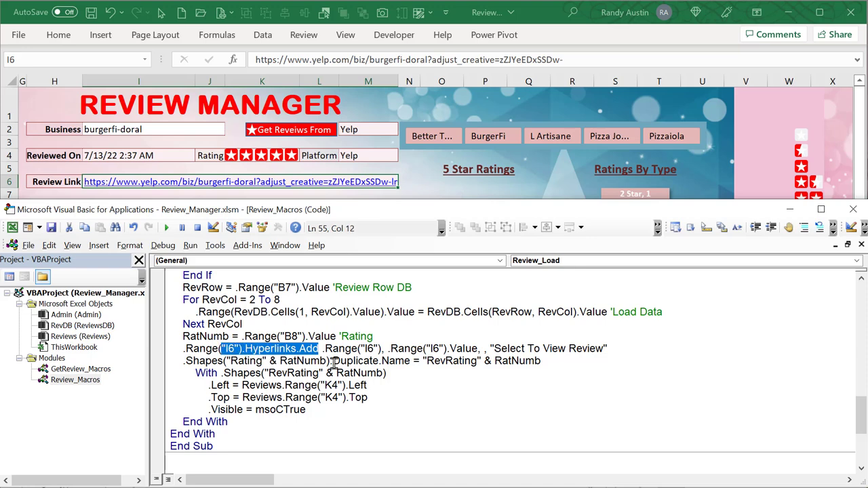
left_click(379, 348)
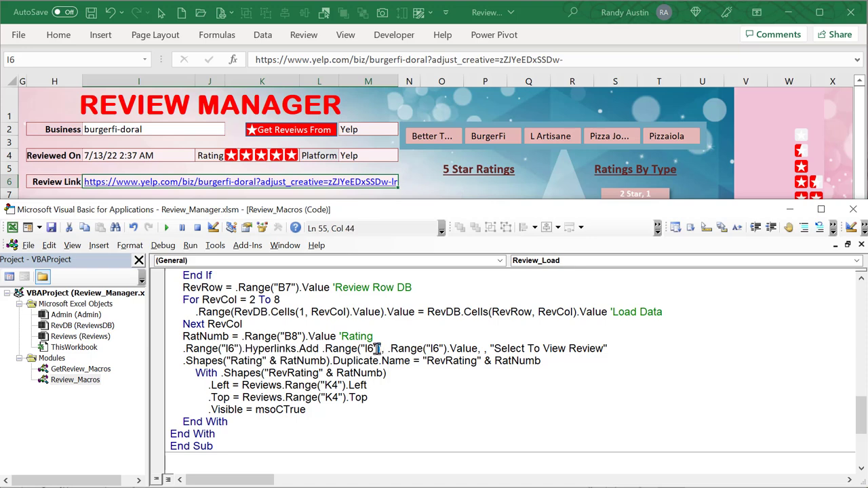
type(",")
left_click_drag(384, 349, 322, 348)
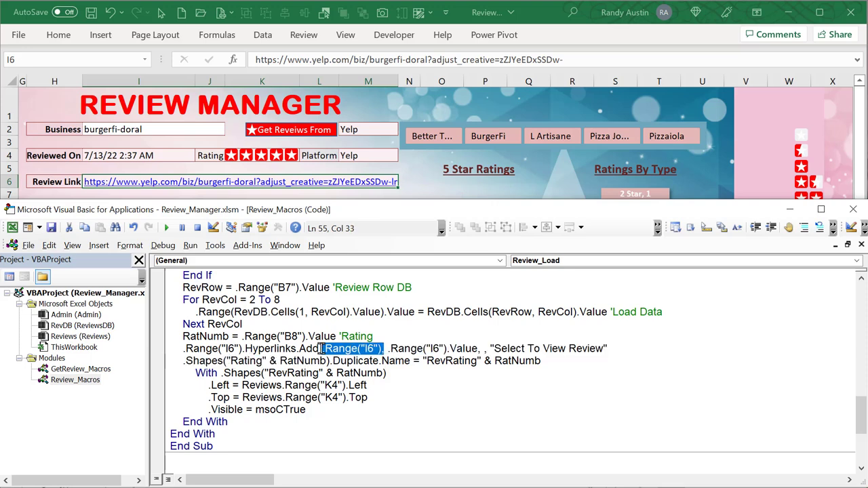
left_click(395, 337)
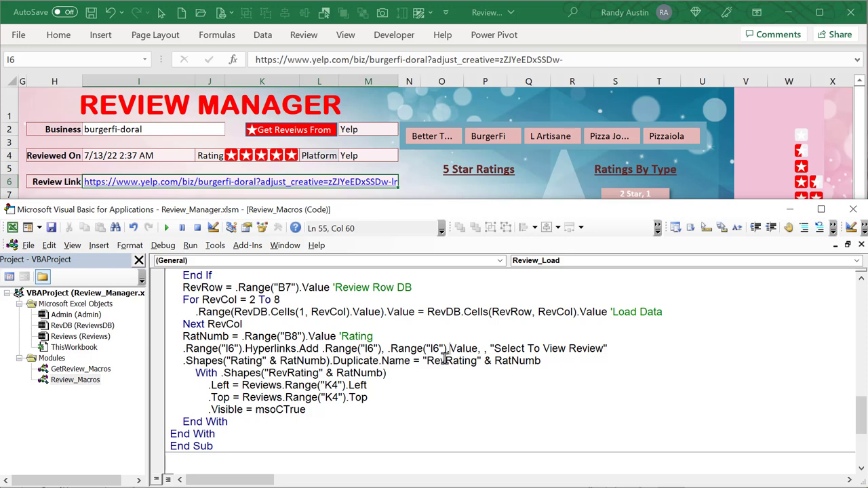
left_click_drag(384, 350, 327, 352)
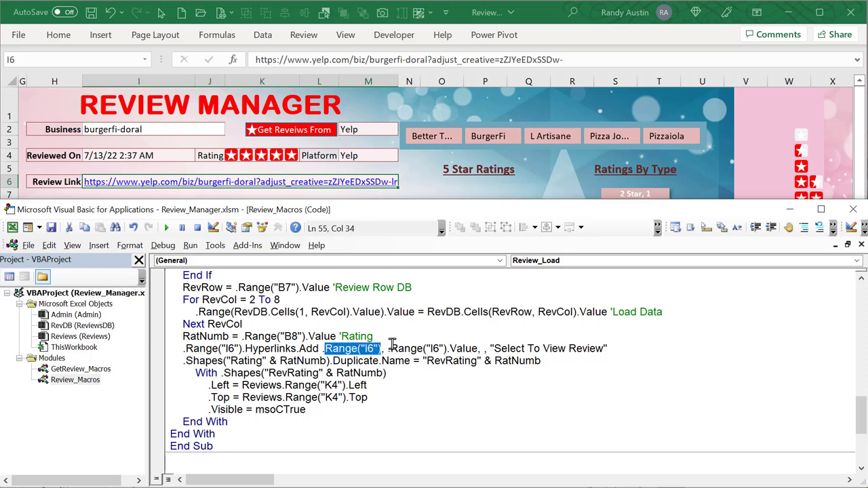
left_click_drag(389, 350, 471, 347)
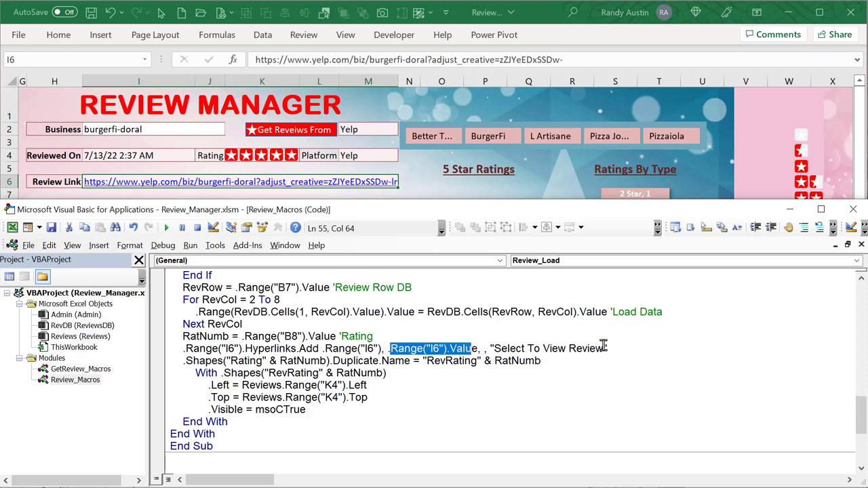
left_click_drag(607, 349, 493, 348)
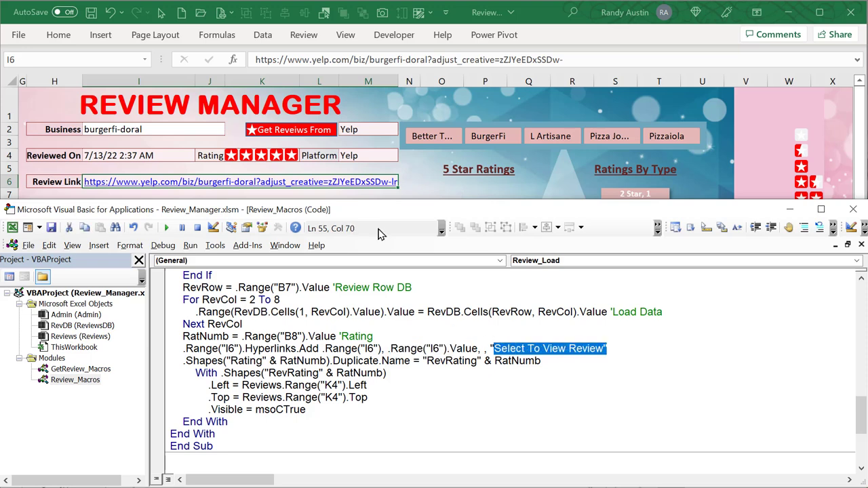
left_click(420, 187)
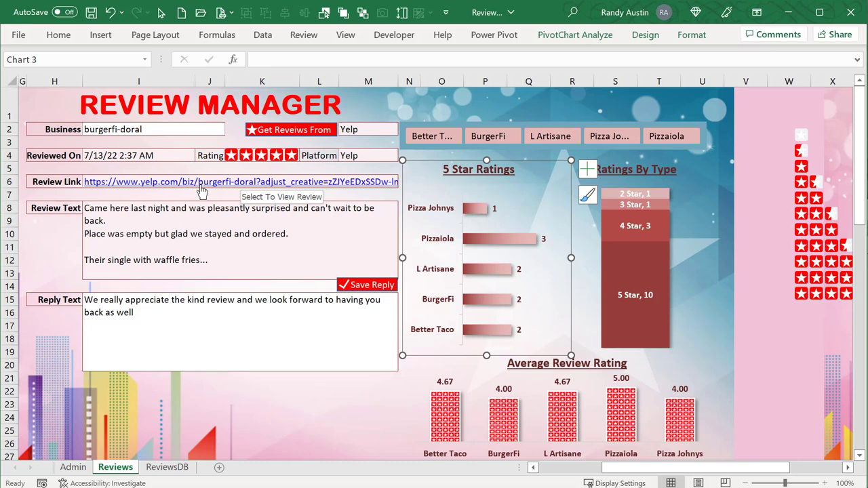
key("alt+Tab")
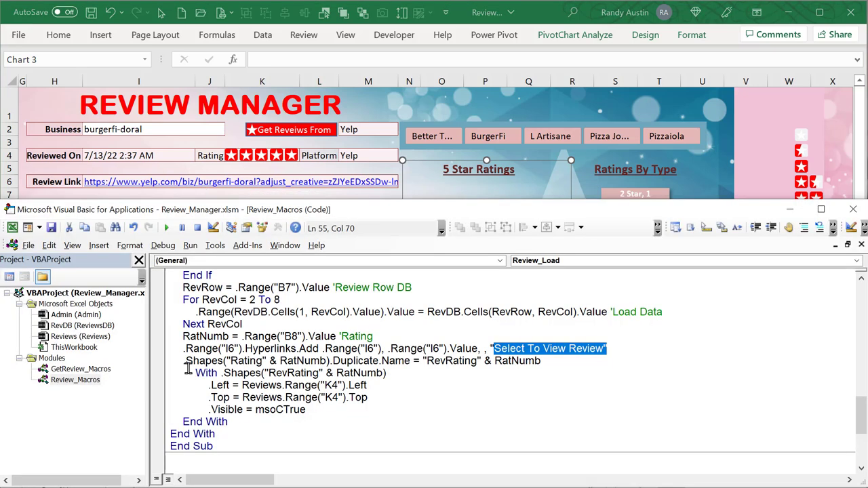
Compare the "Rating" & RatNumb reference in the code with the names of several source star shapes near column W
left_click_drag(302, 360, 297, 360)
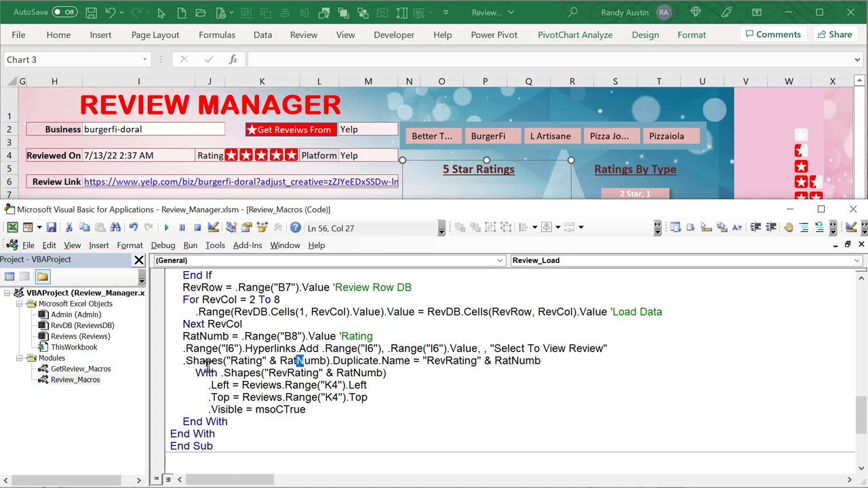
left_click_drag(226, 364, 276, 362)
left_click(307, 361)
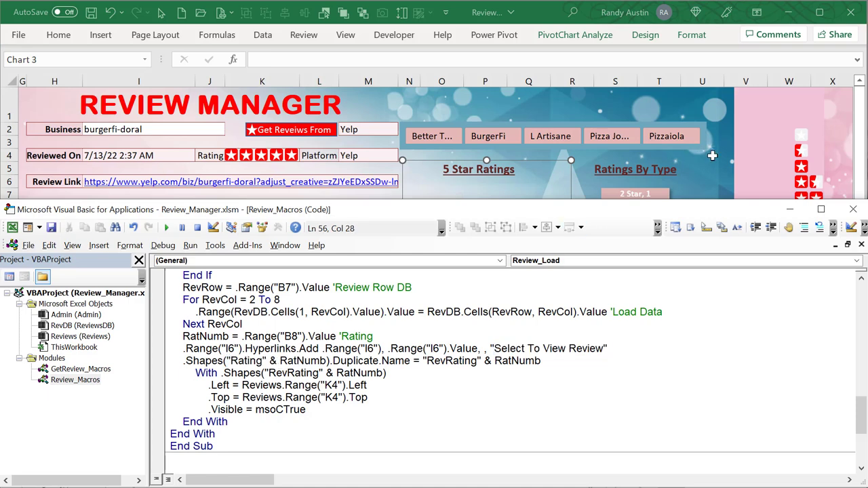
left_click(765, 158)
left_click(797, 166)
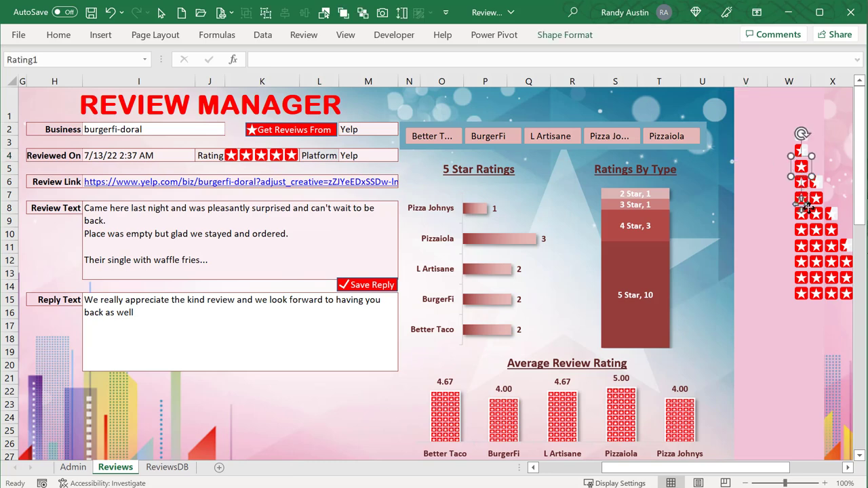
left_click(811, 229)
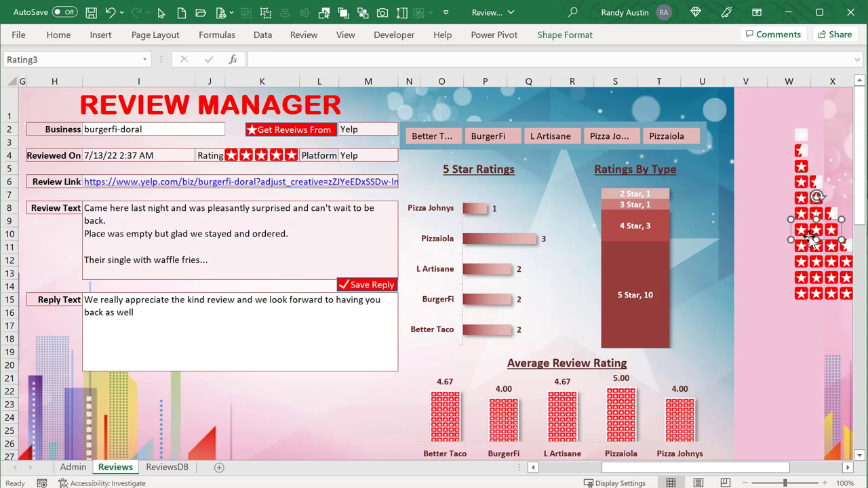
left_click(802, 198)
left_click(798, 182)
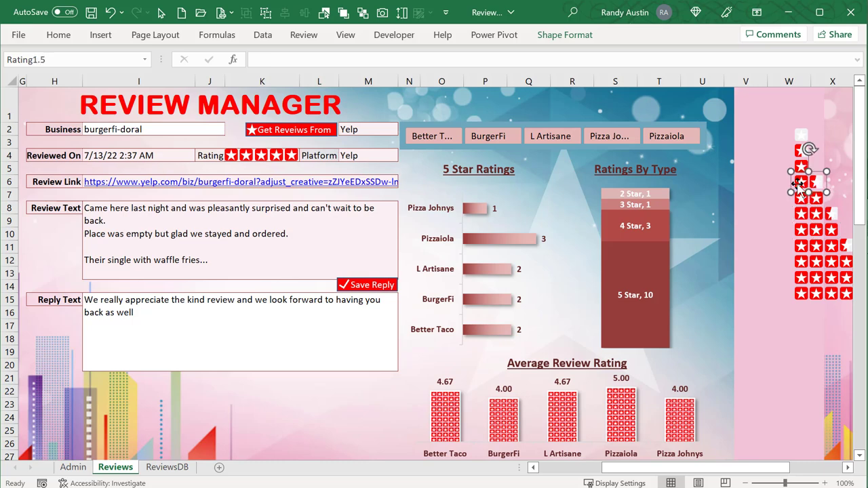
left_click(801, 256)
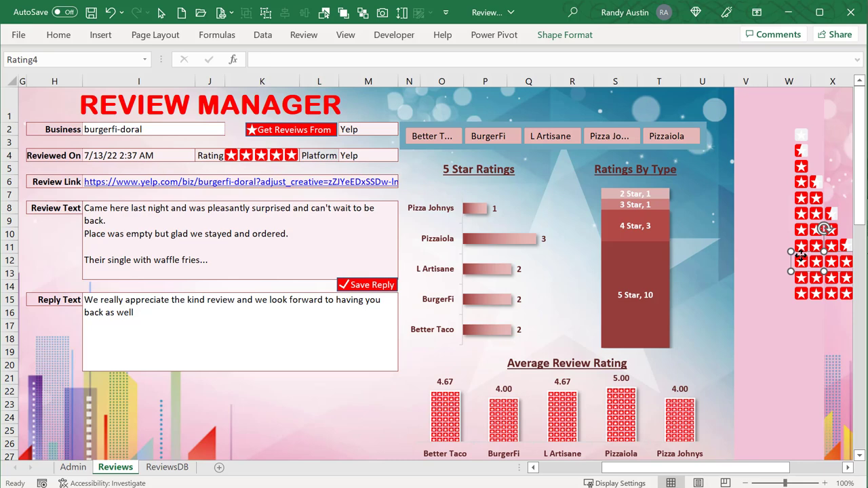
key("alt+F11")
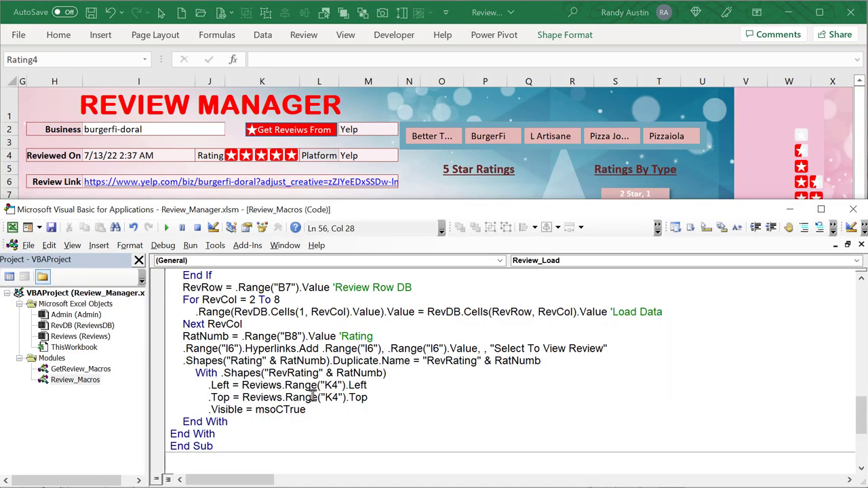
Read how the duplicated star shape is named RevRating & RatNumb, positioned at K4 and made visible in Review_Load
left_click_drag(410, 360, 330, 360)
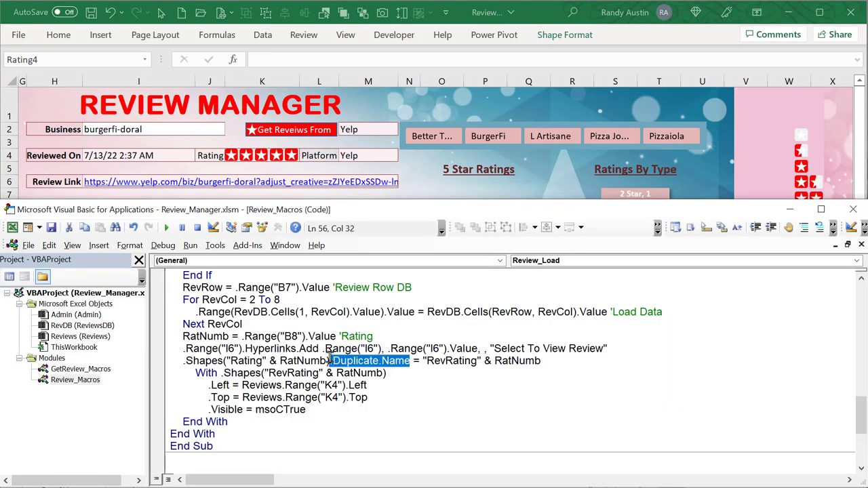
left_click_drag(426, 360, 478, 364)
left_click_drag(542, 361, 495, 362)
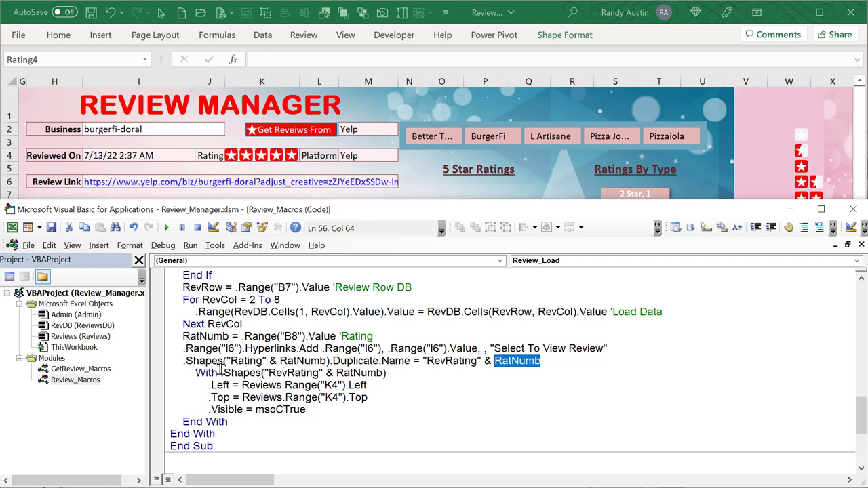
left_click_drag(386, 373, 230, 373)
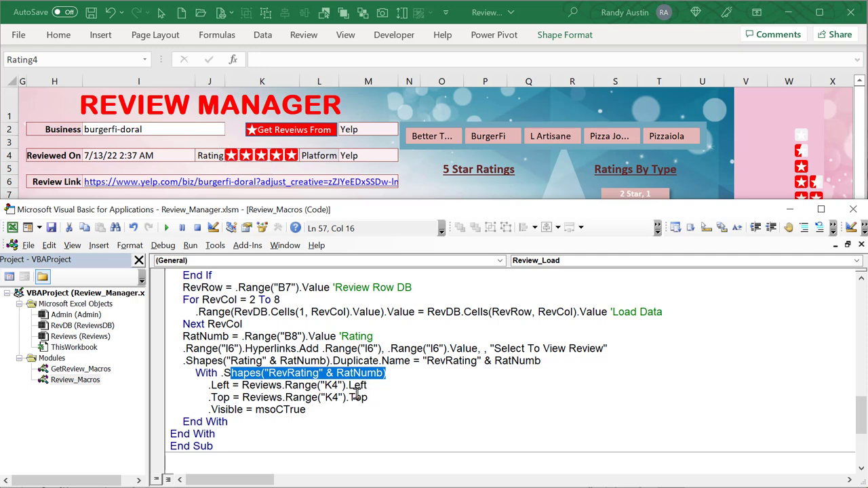
left_click_drag(372, 387, 280, 387)
left_click_drag(384, 398, 203, 409)
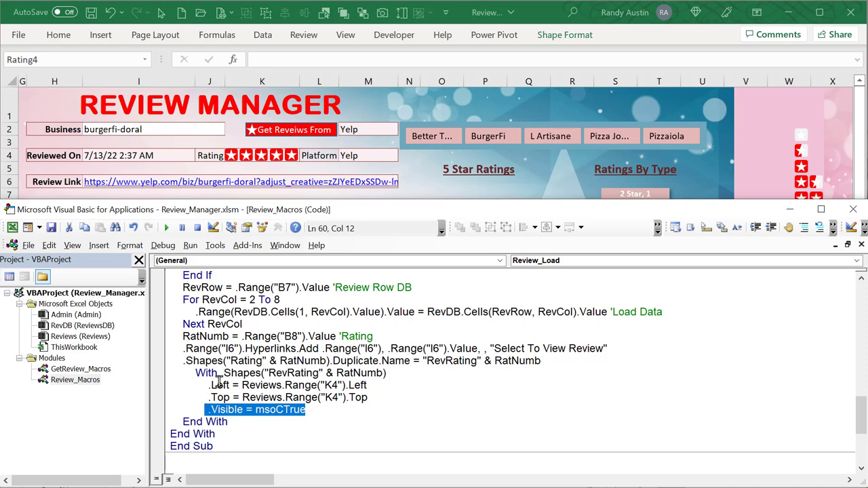
scroll(217, 378, "down", 2)
scroll(217, 378, "up", 2)
left_click(347, 417)
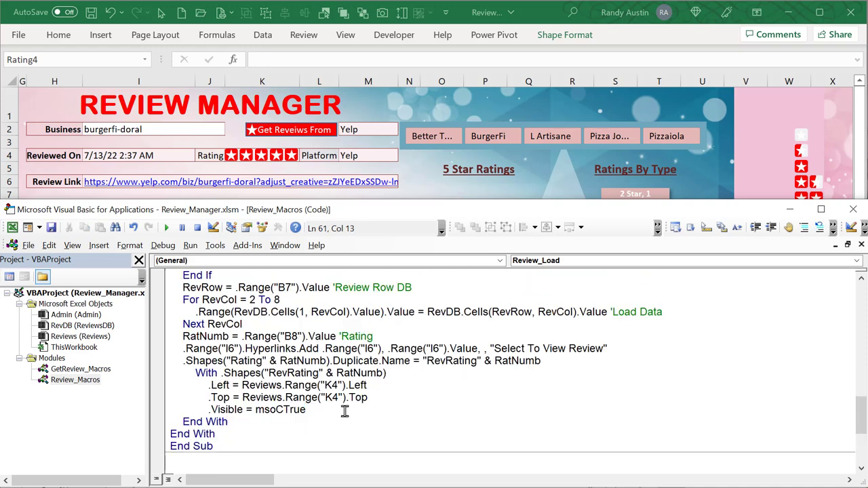
left_click_drag(308, 409, 207, 409)
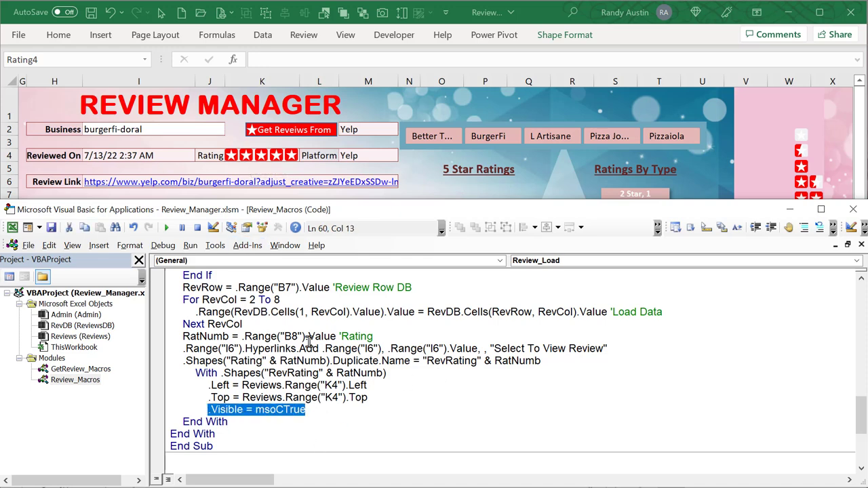
Load the 7/23/2022 17:13 burgerfi-doral review from the Recent Reviews list on the Reviews sheet
left_click(442, 171)
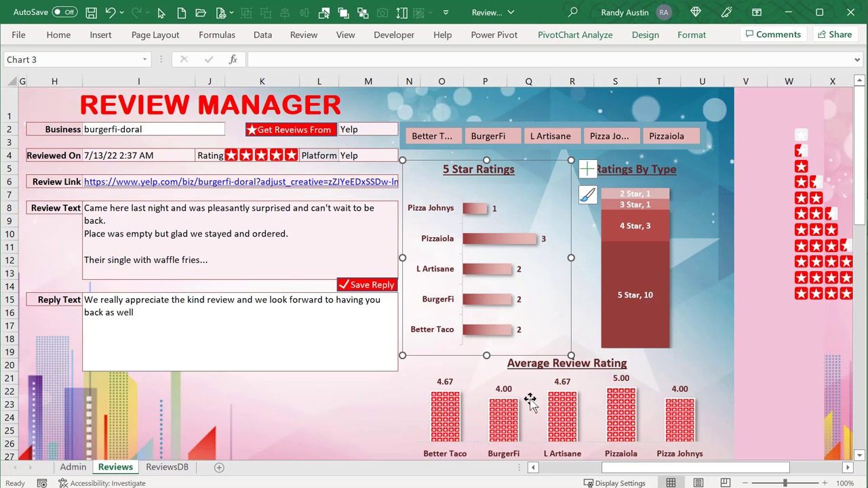
left_click_drag(607, 467, 576, 467)
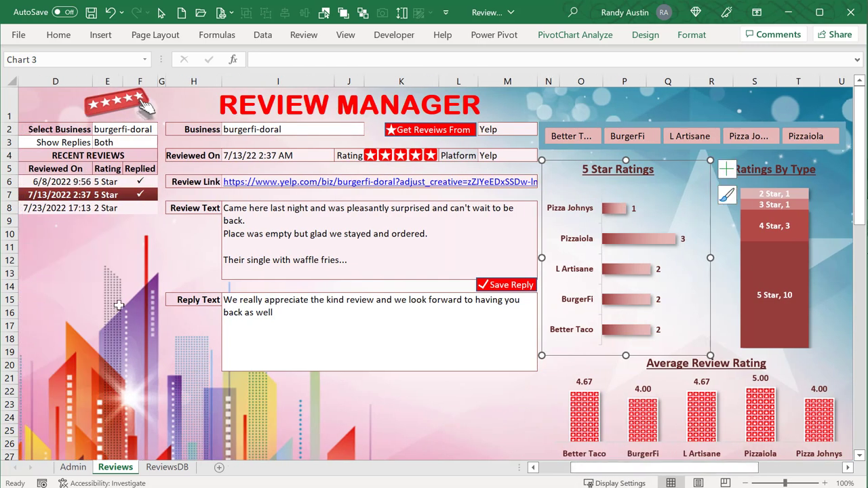
left_click(24, 208)
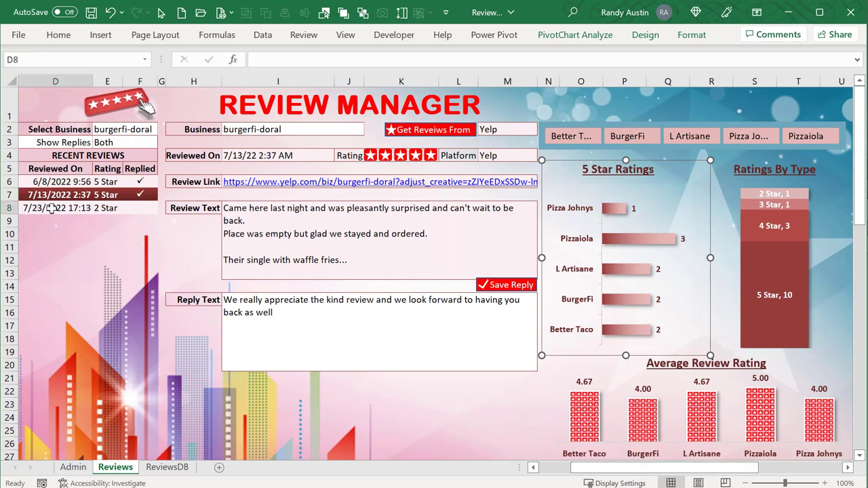
Enter "Thanks so much" as the reply text for the loaded review and save the reply
left_click(290, 320)
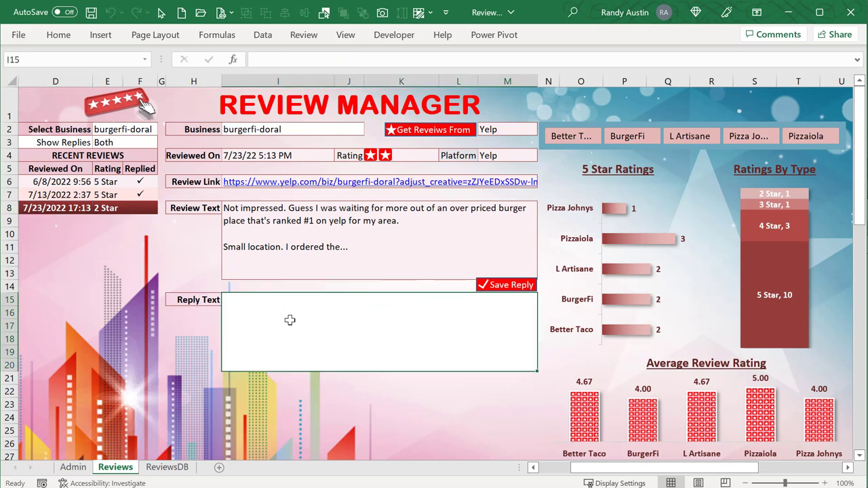
type("Thanks so much")
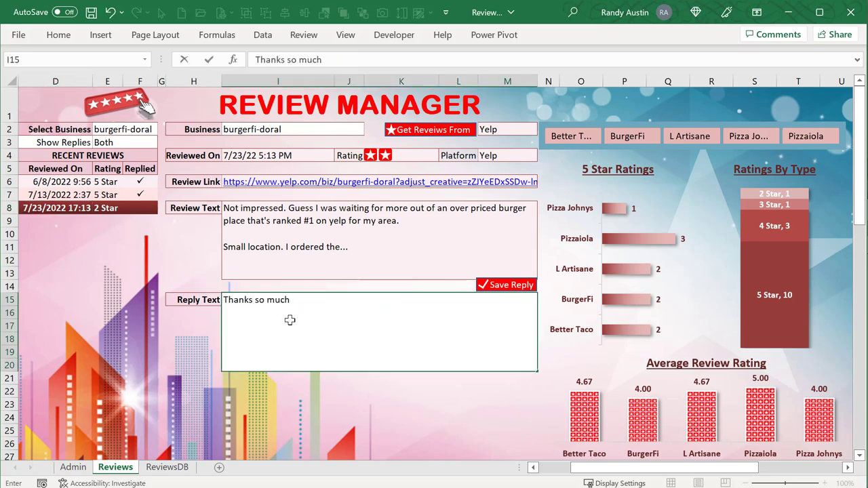
key("Tab")
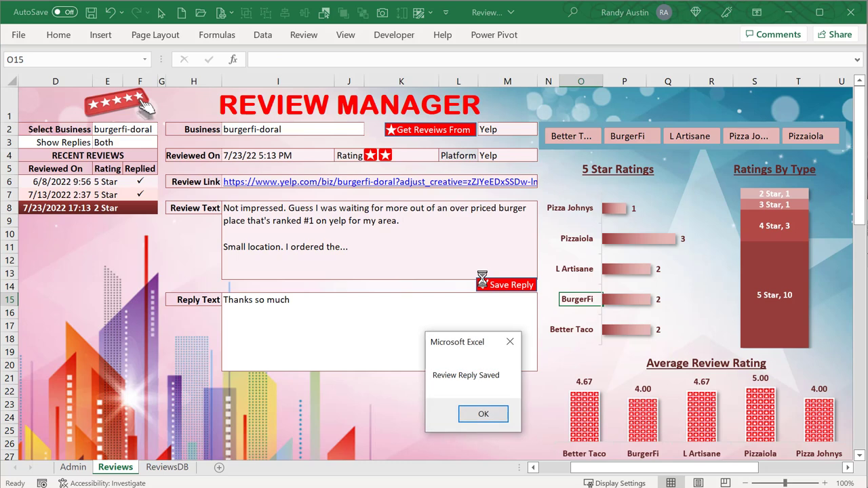
left_click(486, 415)
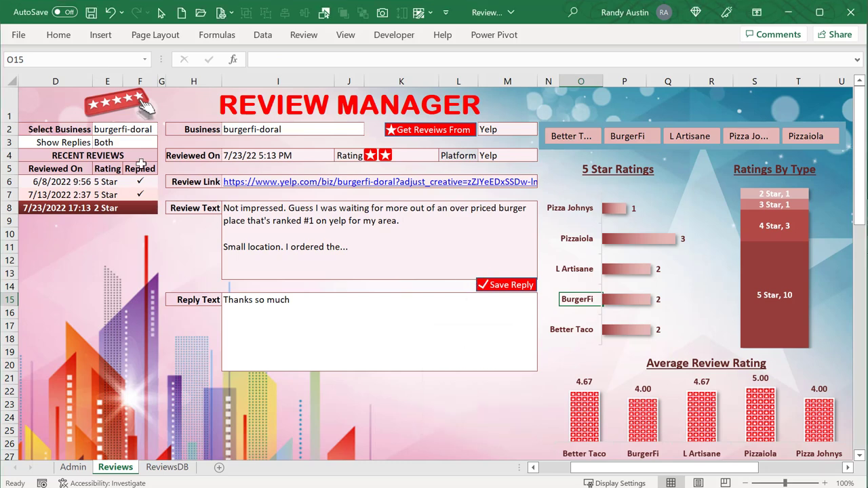
Refresh the Recent Reviews list and check the saved reply in the reopened 7/23 review and the Reply column of ReviewsDB
left_click(139, 133)
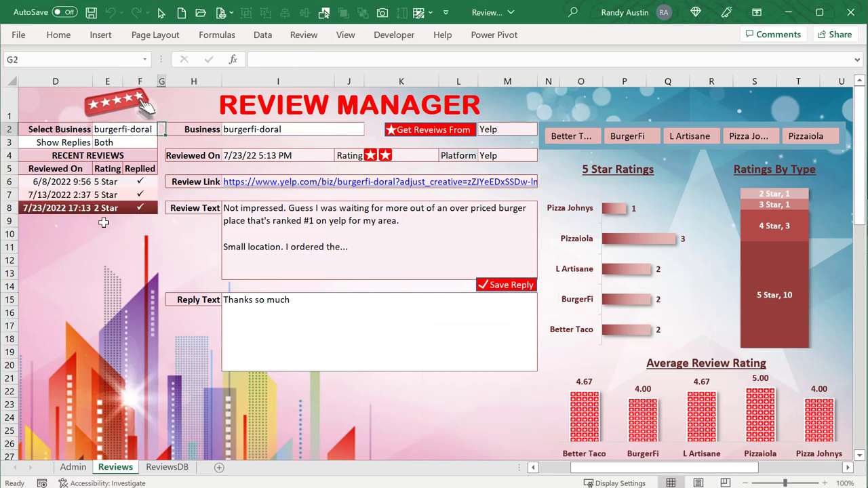
left_click(95, 195)
left_click(103, 207)
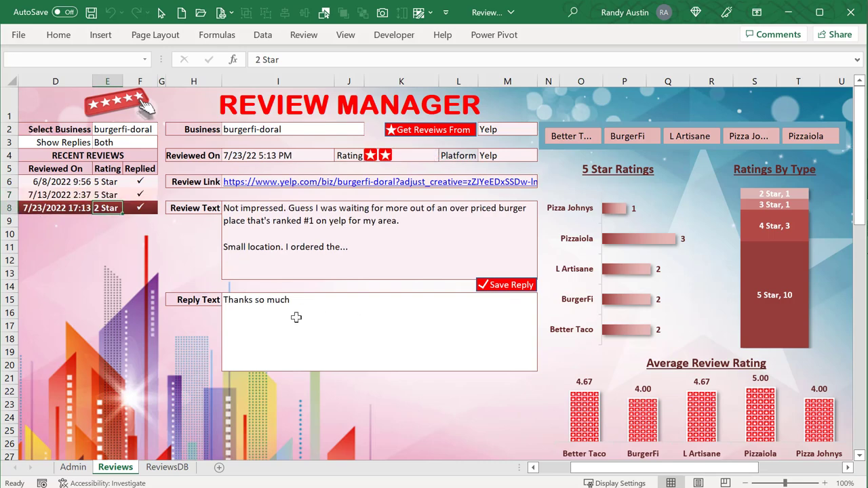
left_click(167, 467)
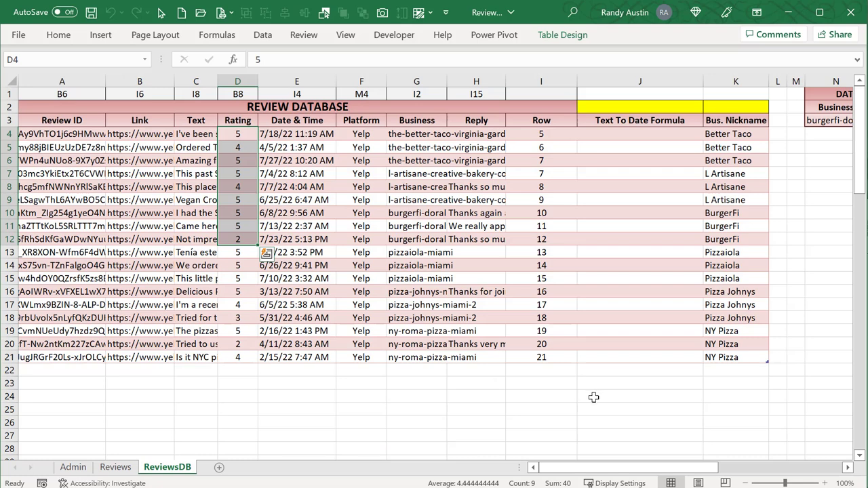
left_click(463, 226)
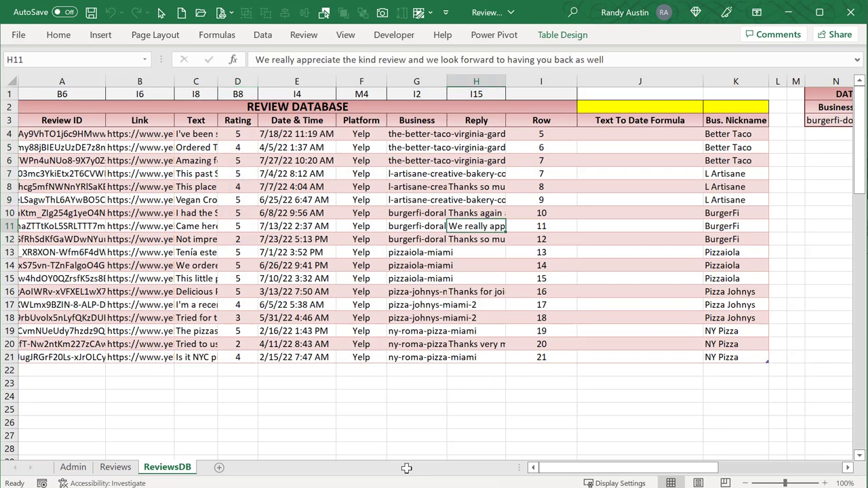
Read the check at the start of Review_SaveReply that exits when cell B7 on the Reviews sheet is empty
key("alt+F11")
scroll(316, 397, "down", 4)
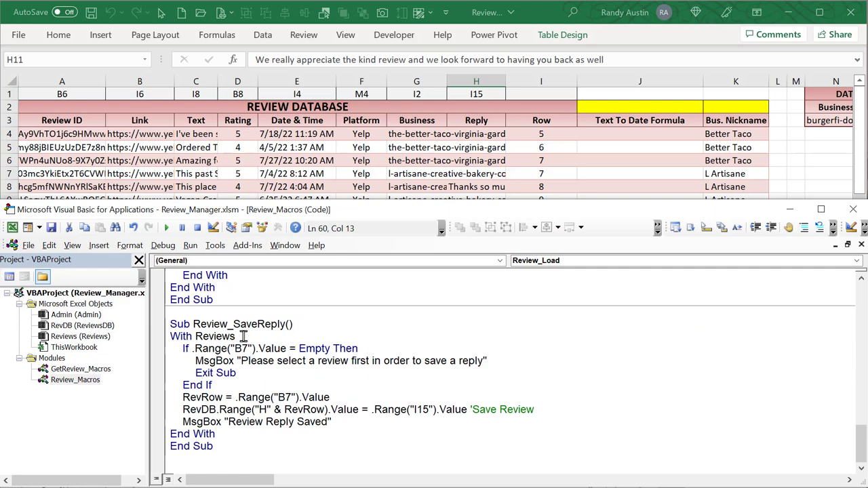
left_click_drag(265, 348, 234, 349)
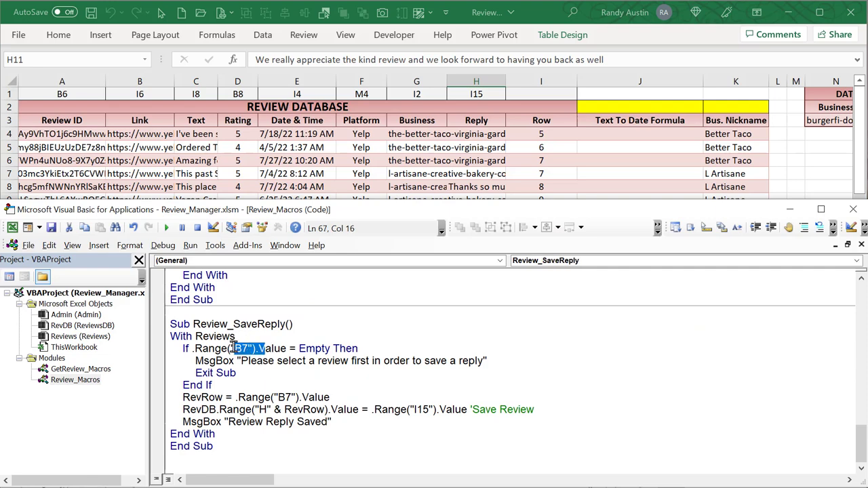
left_click(352, 385)
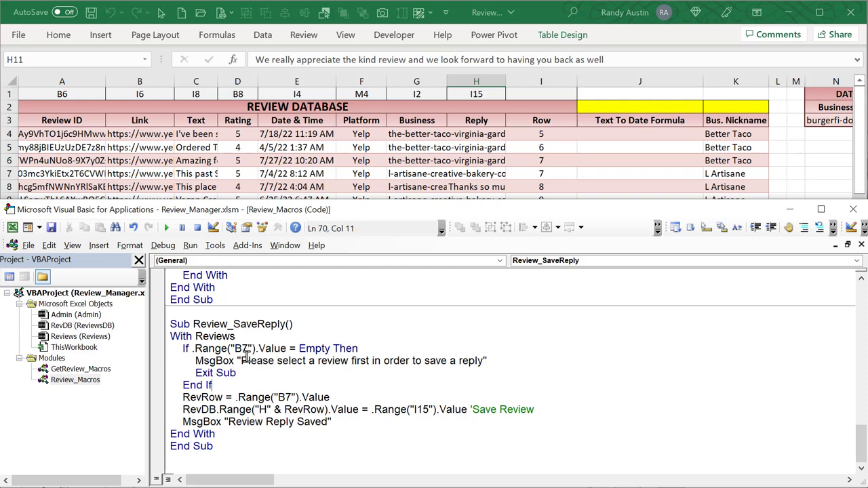
Trace the Rev DB Row value in B7 of the Reviews sheet to row 12 of ReviewsDB and its Reply cell H12
left_click(229, 174)
left_click(115, 467)
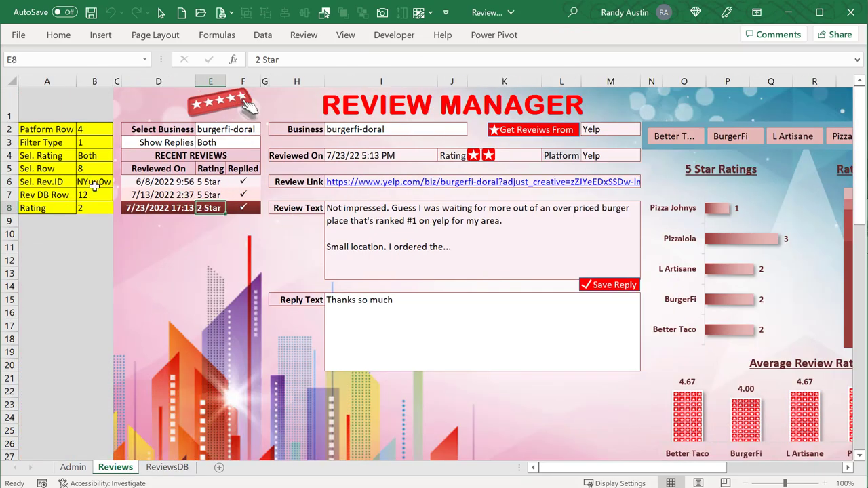
left_click(92, 195)
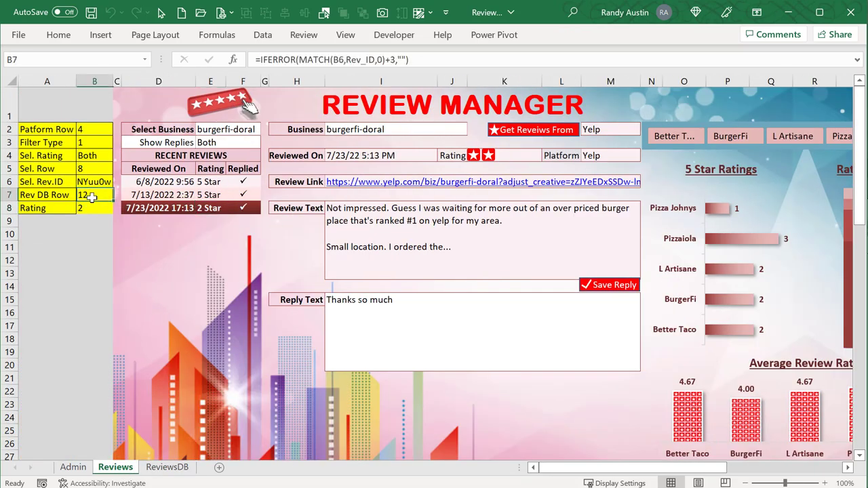
left_click(167, 467)
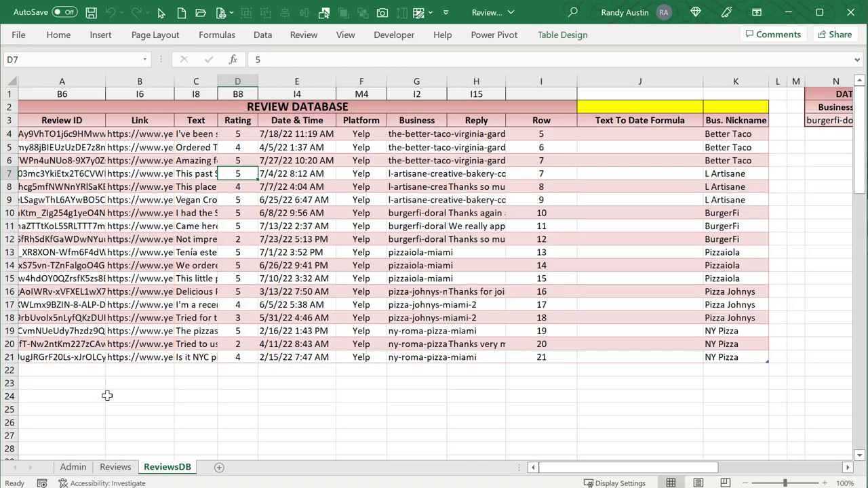
left_click(11, 239)
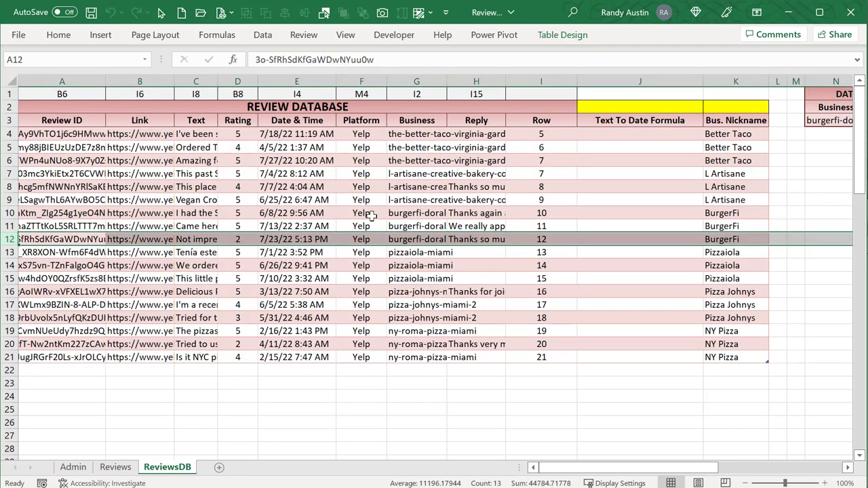
left_click(469, 239)
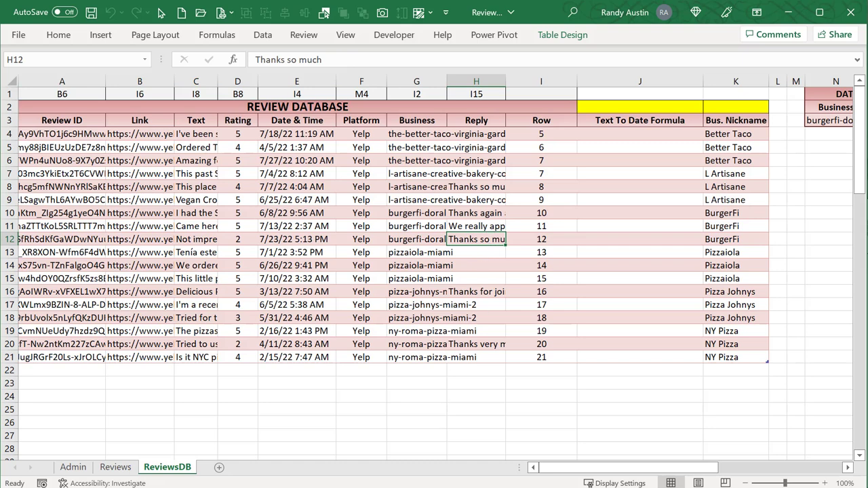
Add the comment 'Review Row after the RevRow = .Range("B7").Value line in Review_SaveReply
key("alt+F11")
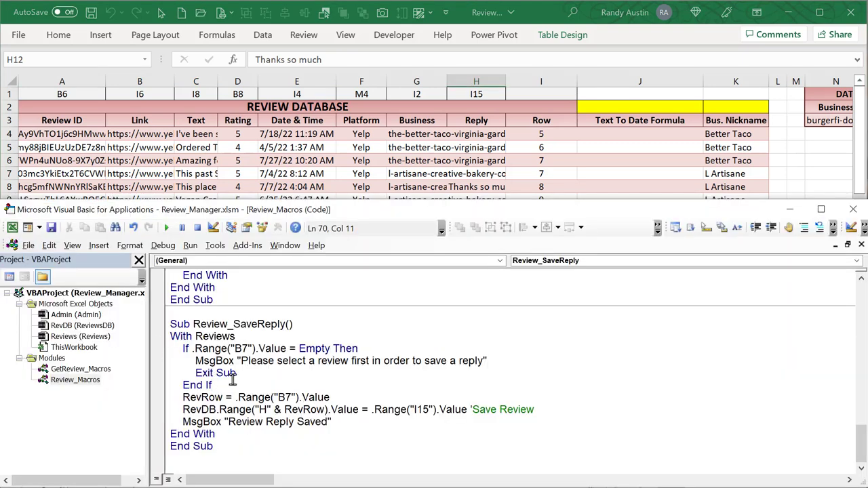
left_click_drag(224, 397, 182, 396)
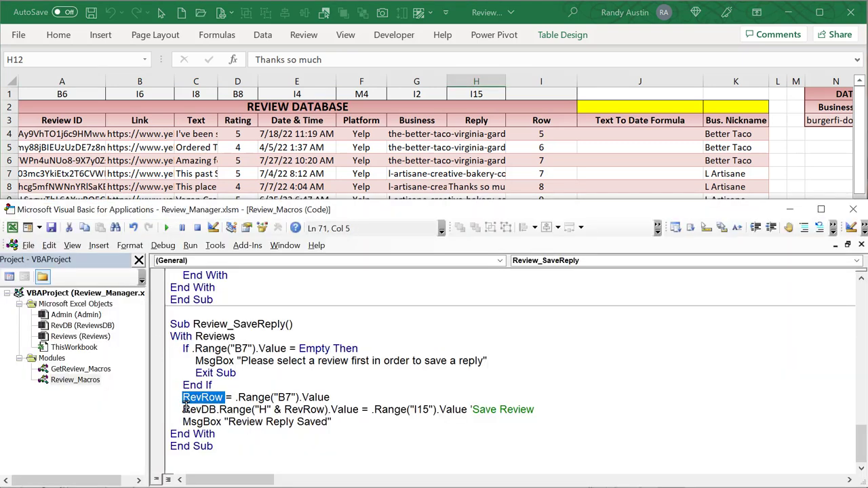
left_click(340, 398)
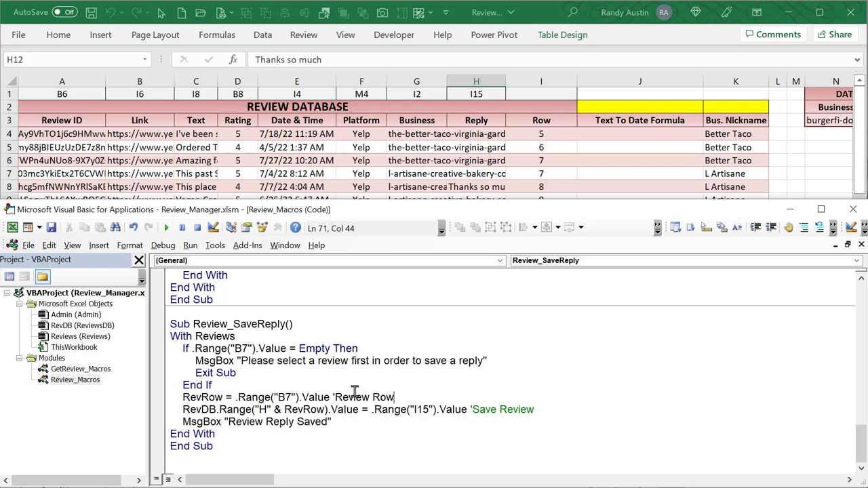
Examine how Review_SaveReply writes I15 to column H and shows its message, and locate the Reply Text cell I15 on the Reviews sheet
left_click(261, 410)
left_click_drag(406, 410, 418, 406)
left_click(551, 409)
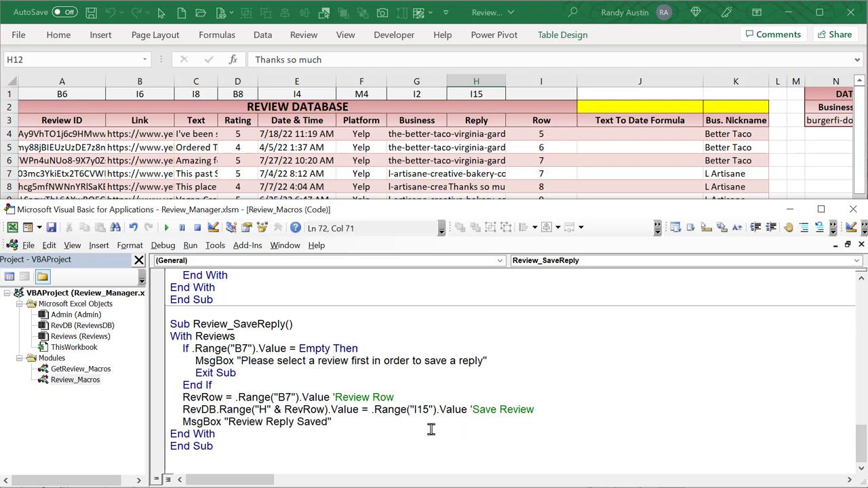
left_click_drag(331, 422, 176, 423)
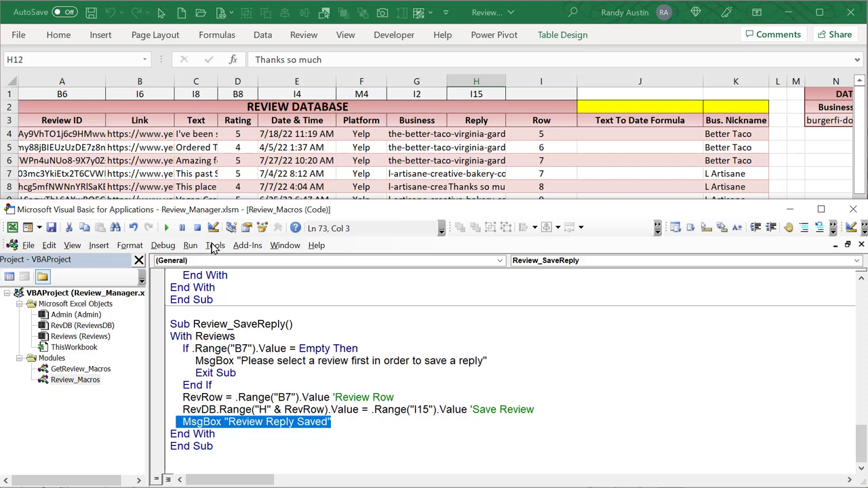
left_click(252, 172)
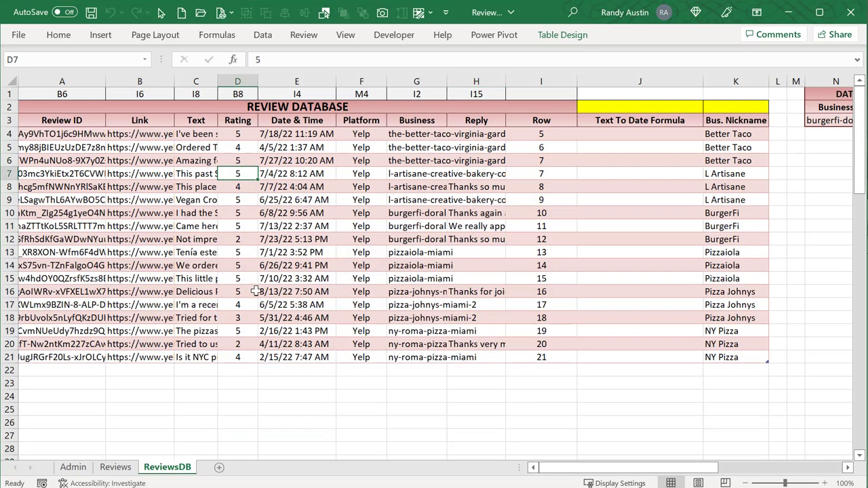
left_click(115, 467)
left_click(408, 313)
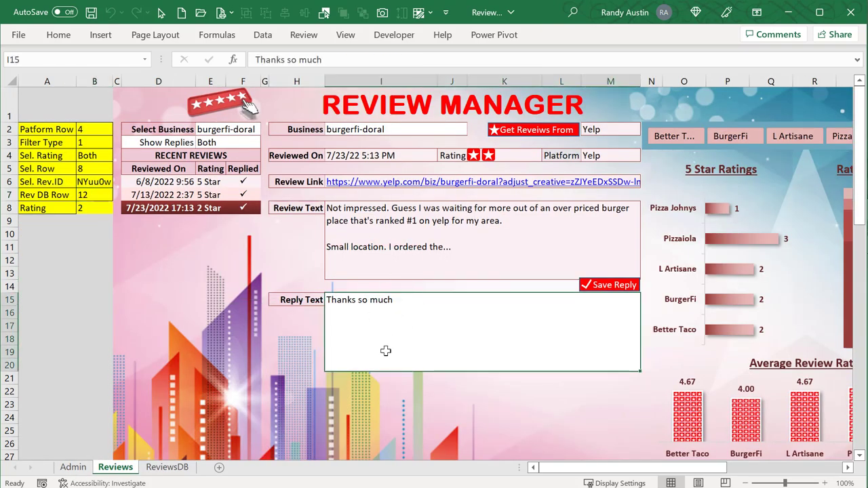
left_click(167, 467)
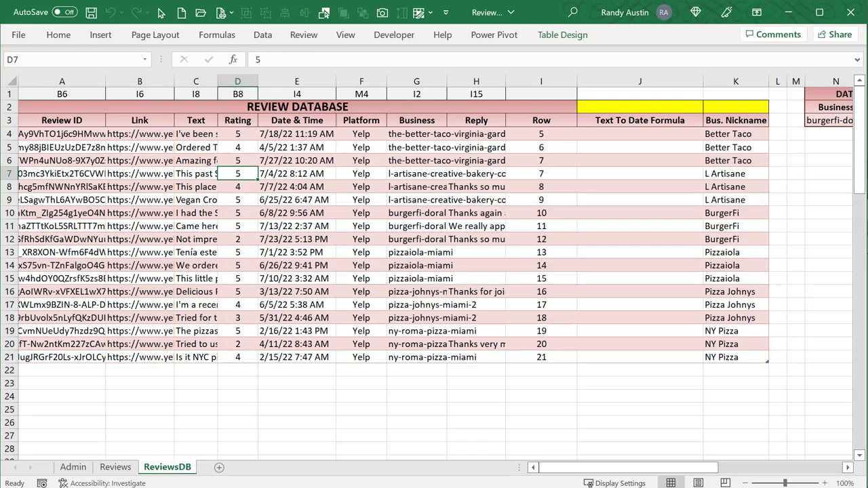
key("alt+F11")
scroll(462, 415, "up", 4)
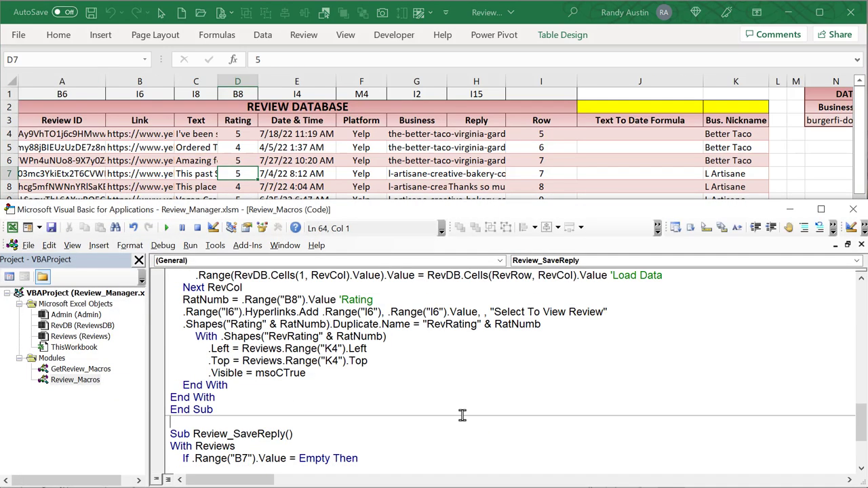
key("alt+F11")
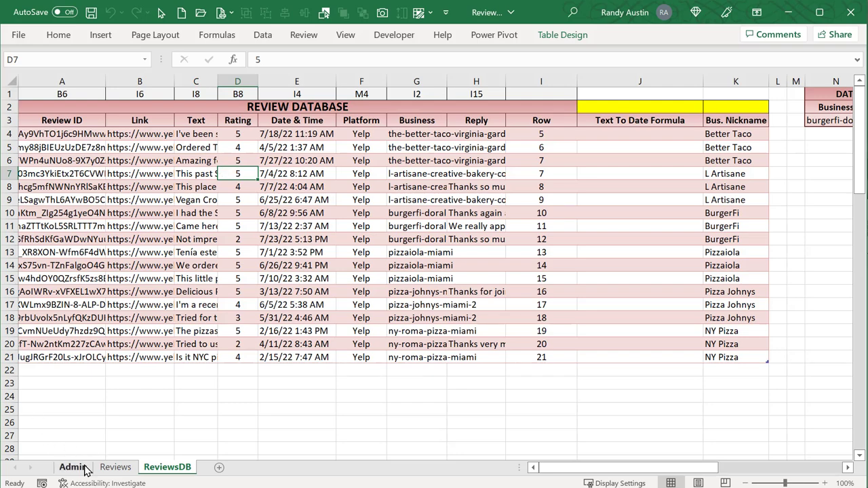
Try the business slicer on the Reviews dashboard by filtering the charts to Better Taco and adding the other businesses back
left_click(116, 468)
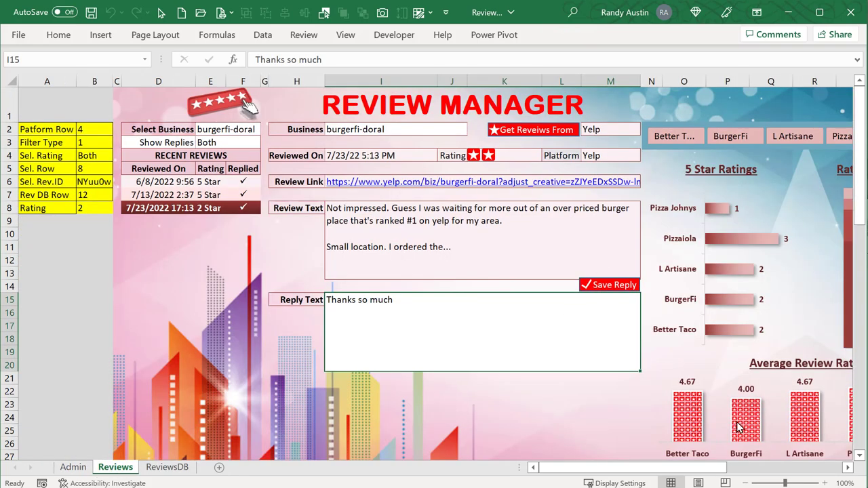
left_click_drag(718, 467, 771, 482)
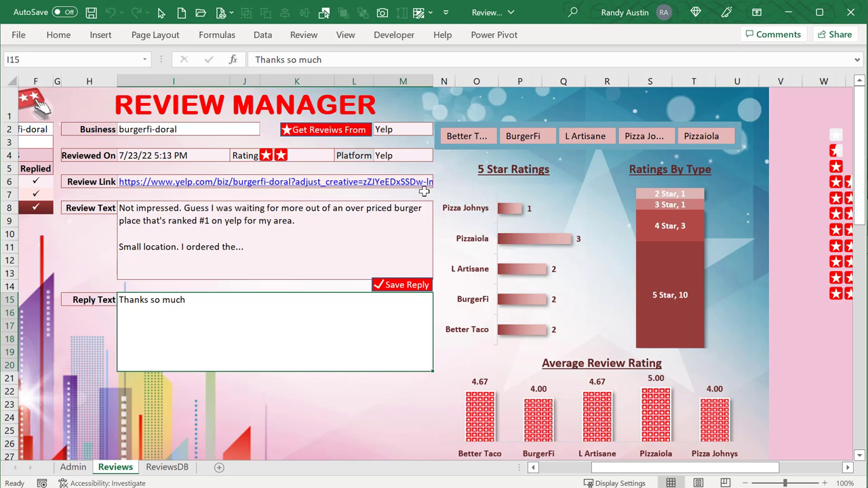
left_click(479, 139)
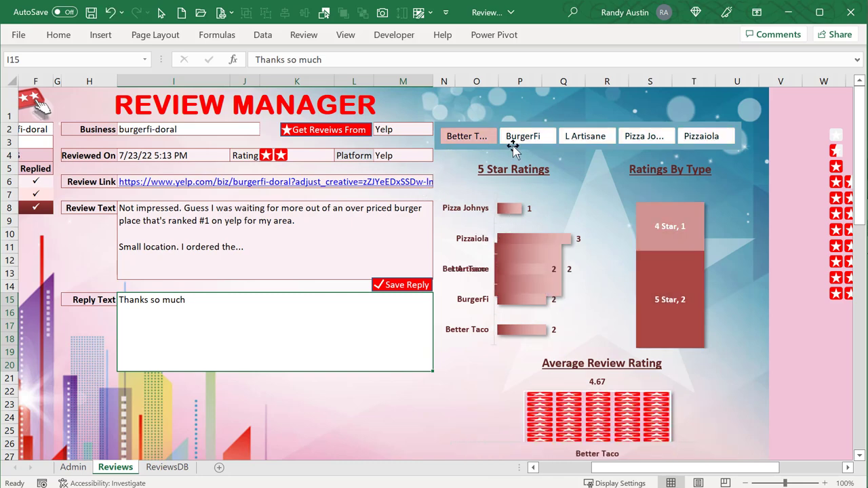
left_click(517, 139, "ctrl")
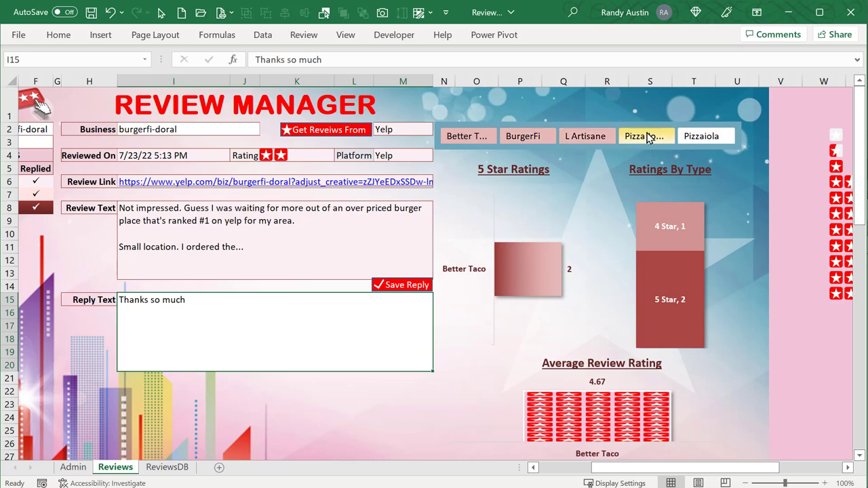
left_click(523, 136, "ctrl")
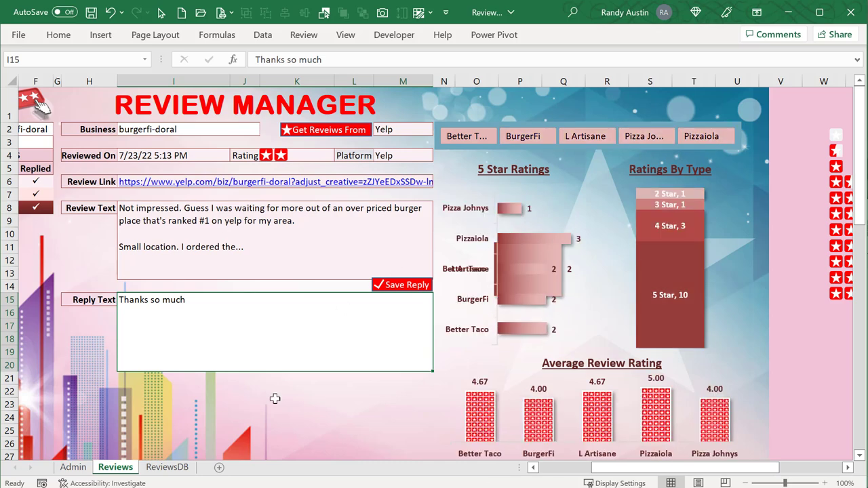
Check the table name and design settings of the Review Database table on the ReviewsDB sheet
left_click(167, 467)
left_click(197, 252)
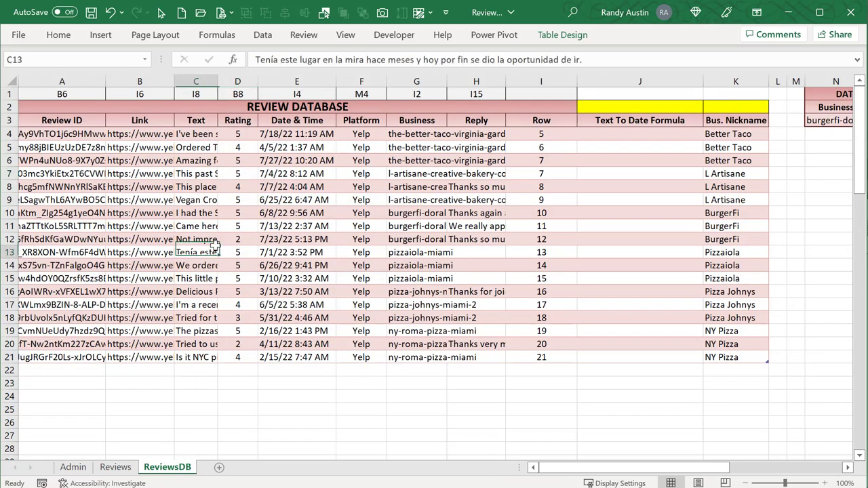
left_click(576, 35)
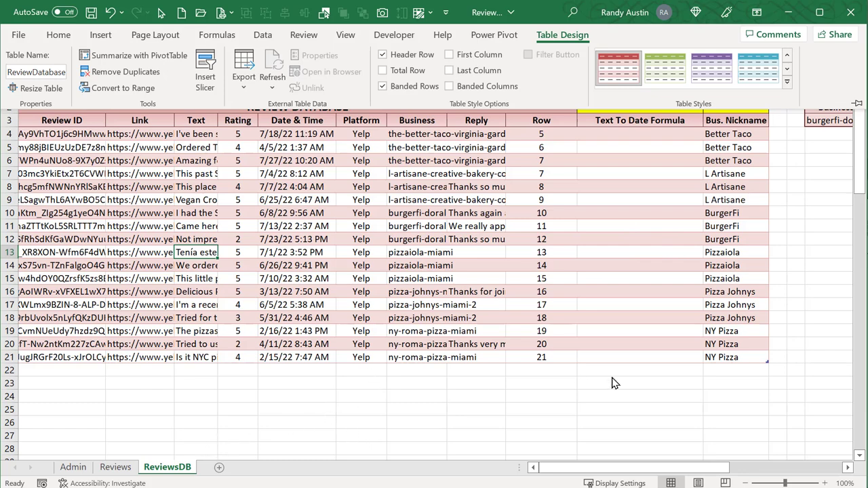
Show the field list for the Ratings By Business pivot table on the ReviewsDB sheet
left_click_drag(653, 460, 731, 461)
left_click(486, 217)
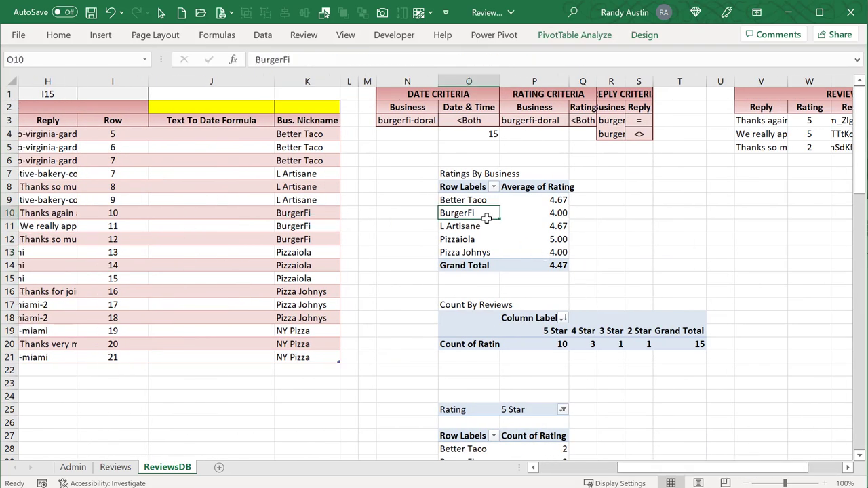
right_click(461, 198)
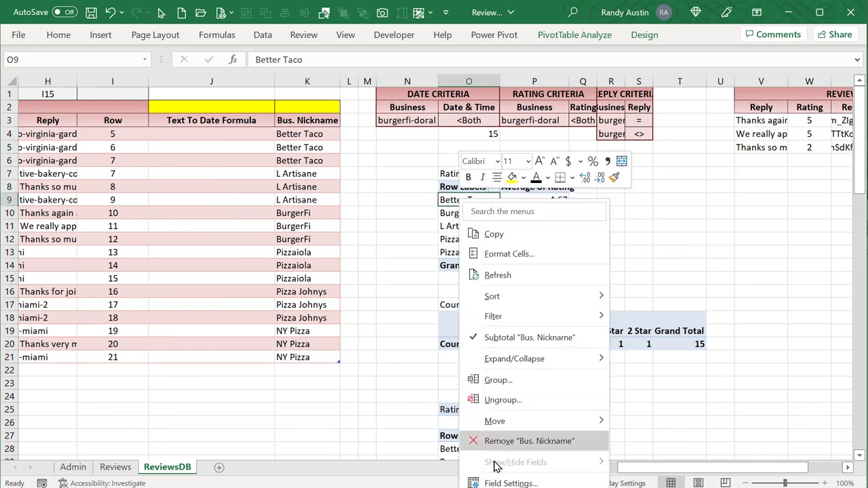
key("d")
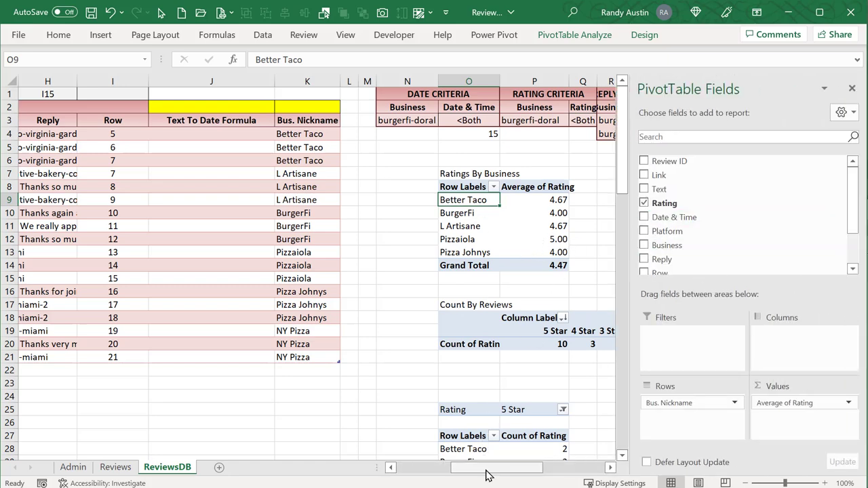
Examine how the Bus. Nickname and Rating fields are laid out in the Ratings By Business pivot table
left_click_drag(488, 468, 503, 477)
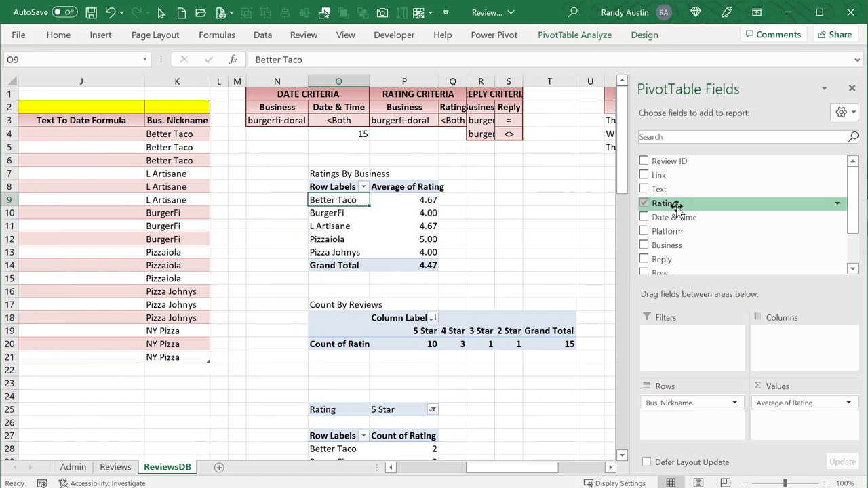
scroll(715, 231, "down", 2)
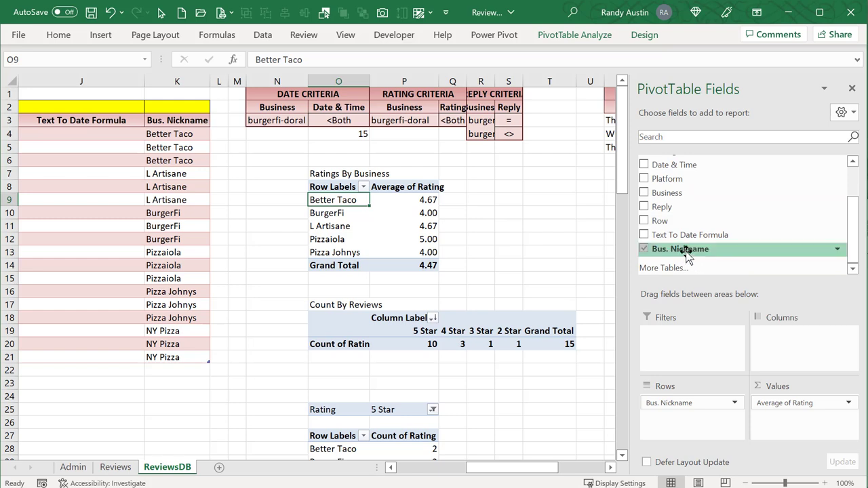
left_click_drag(687, 251, 705, 420)
left_click_drag(325, 187, 324, 231)
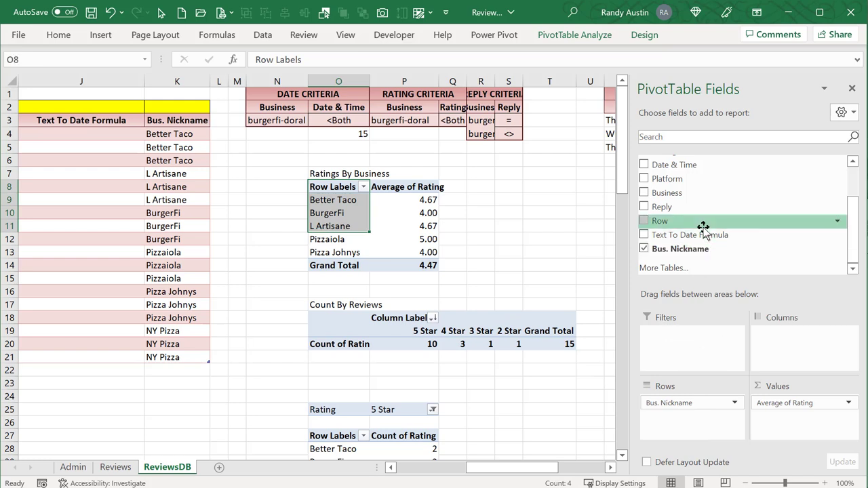
scroll(699, 218, "up", 1)
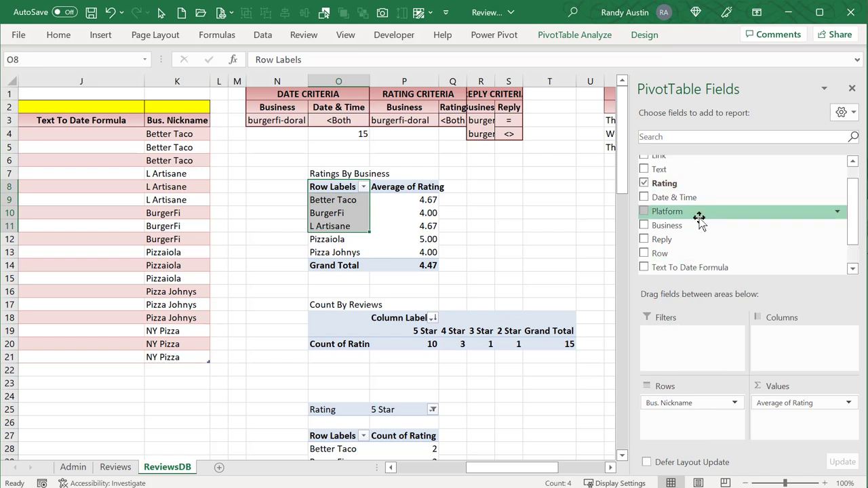
Inspect how the Rating value is summarized in the pivot table's Value Field Settings and close them without changes
left_click(843, 404)
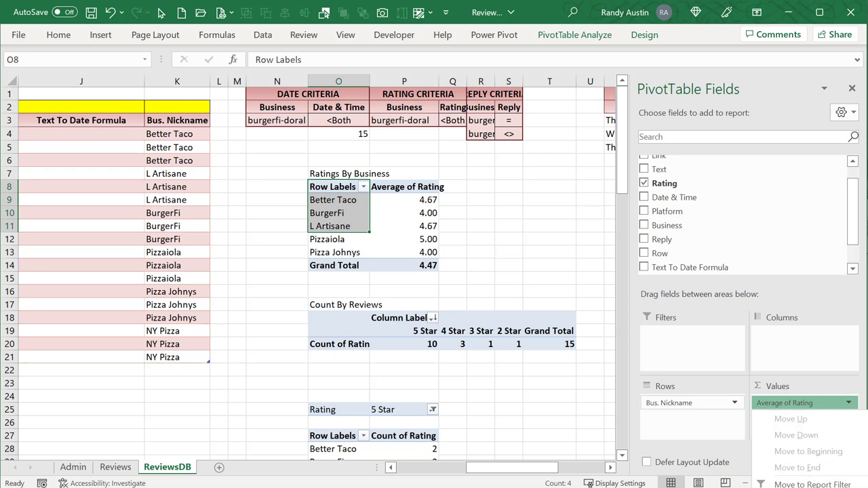
left_click(807, 486)
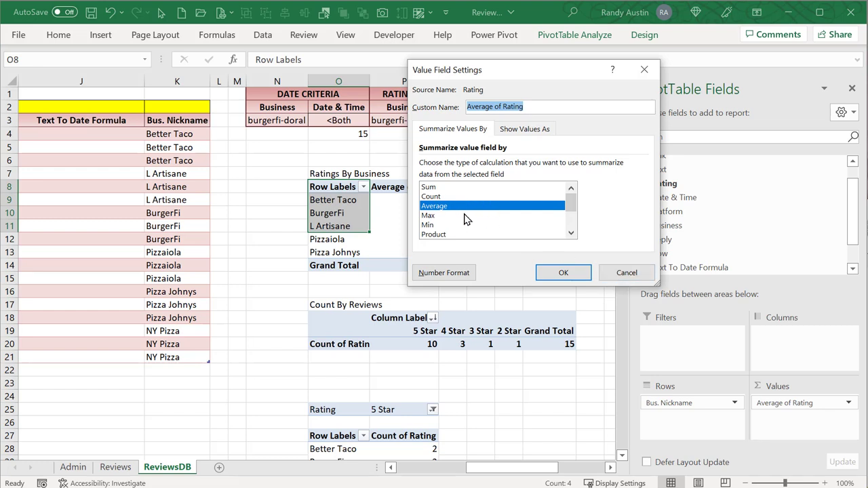
left_click(626, 271)
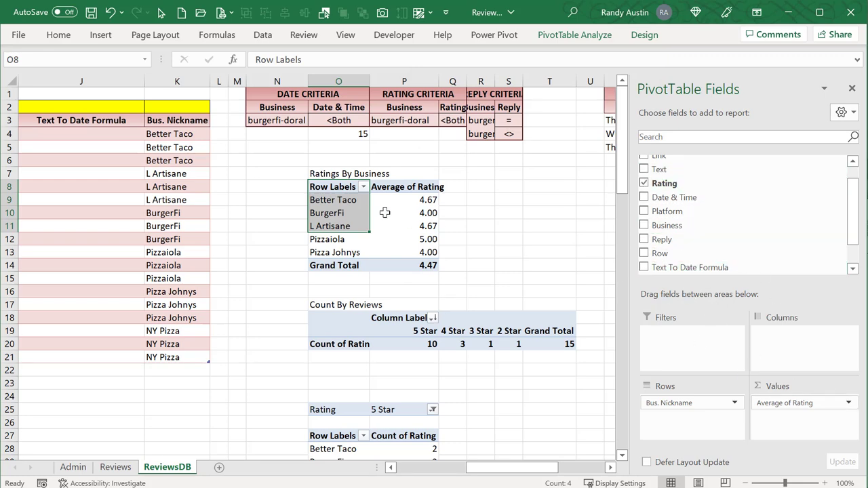
On the Reviews sheet, select the Better Taco column in the Average Review Rating chart and close the PivotChart field list
left_click(102, 468)
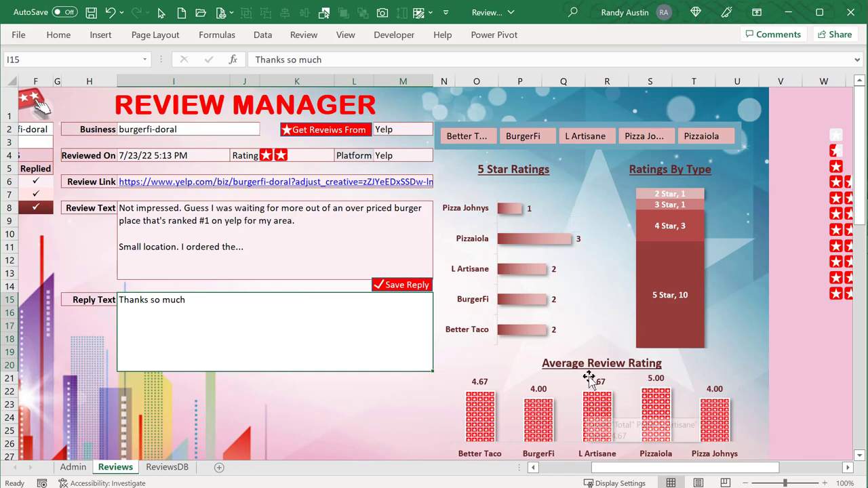
scroll(592, 373, "down", 1)
left_click(602, 337)
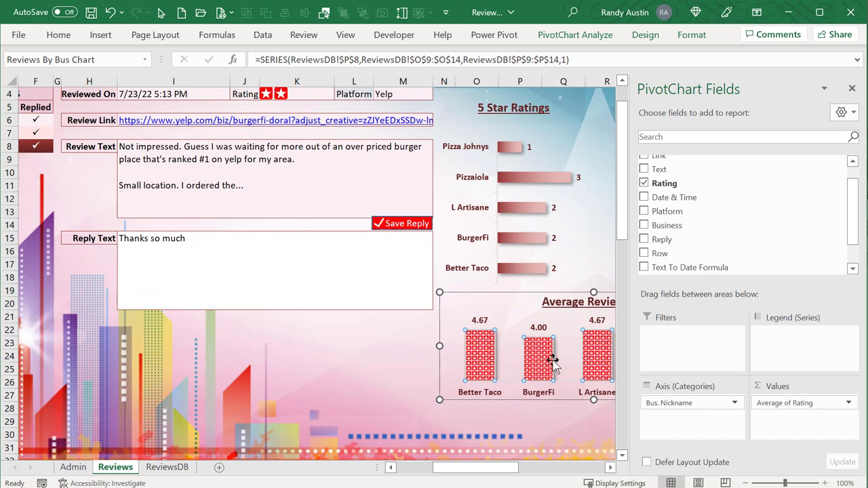
left_click(477, 358)
right_click(477, 358)
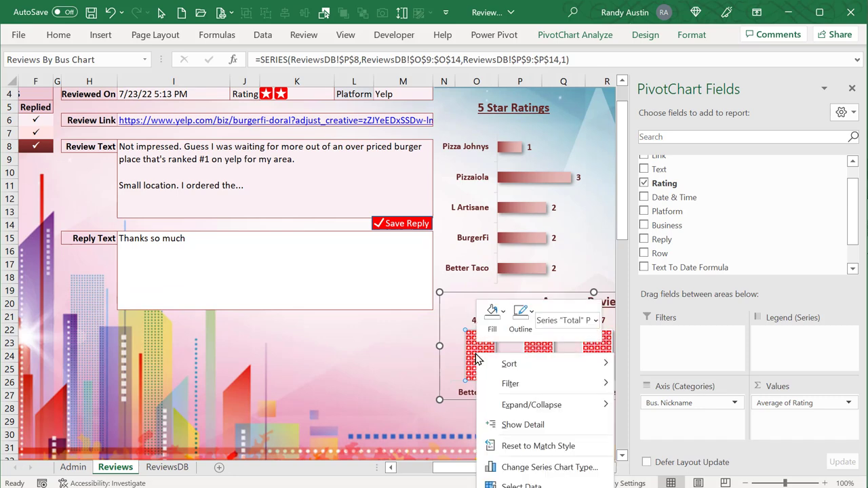
key("Escape")
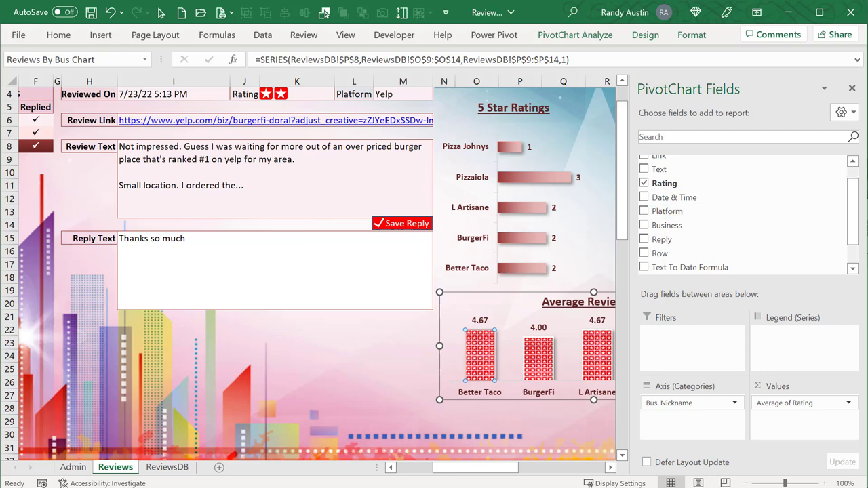
left_click(852, 89)
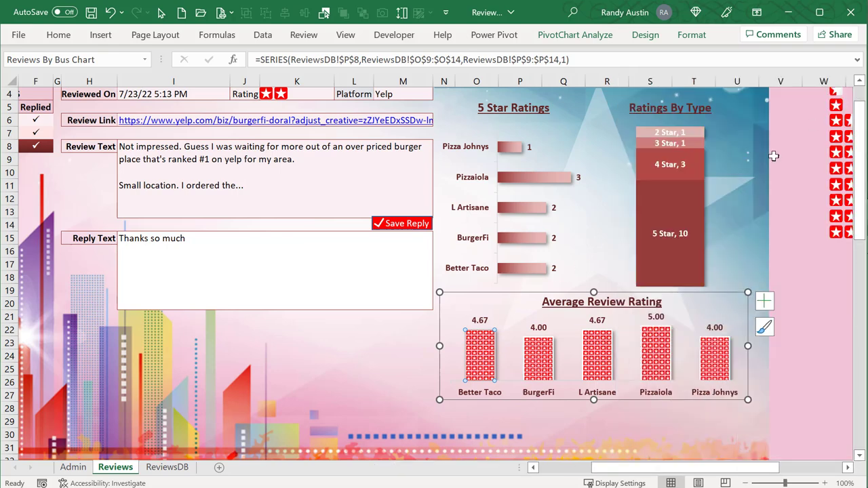
Show the fill options for the Better Taco data point in the Average Review Rating chart
right_click(480, 352)
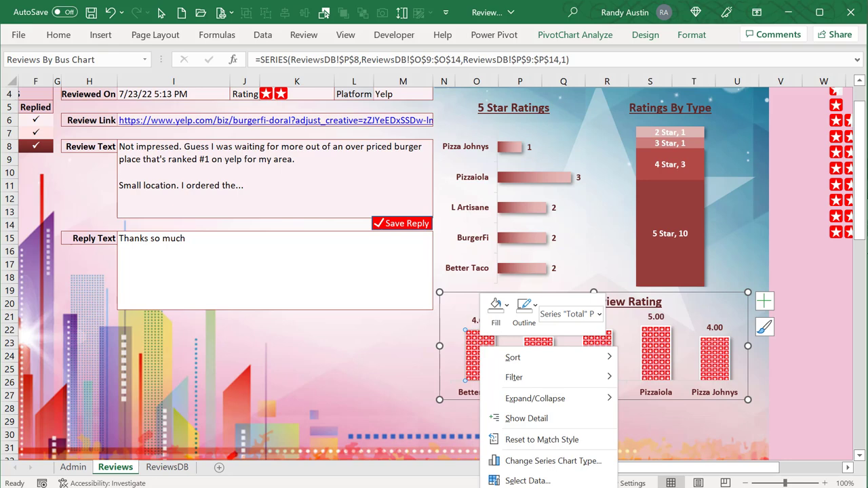
left_click(536, 487)
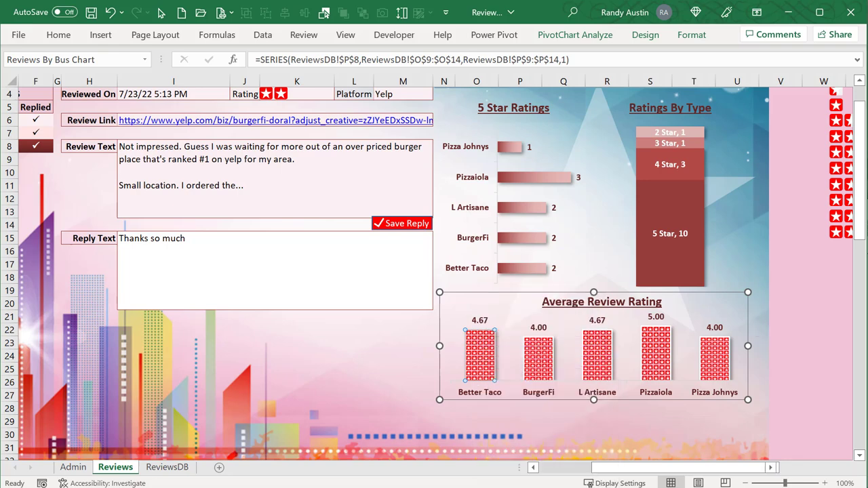
left_click(692, 134)
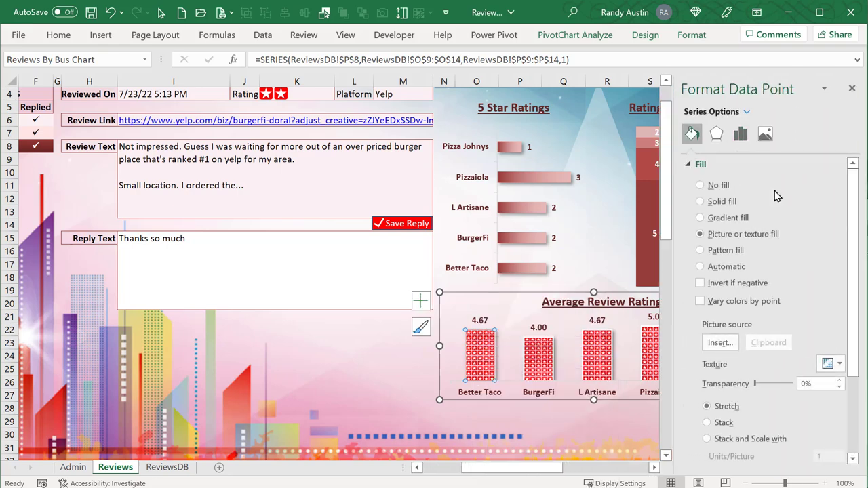
Browse to BarBack.png as the picture source for the Better Taco column's fill and cancel without inserting it
left_click(717, 343)
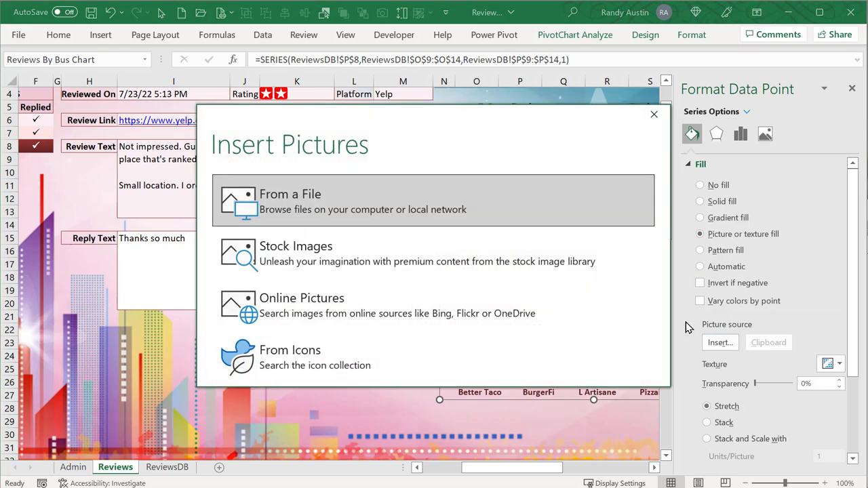
left_click(290, 200)
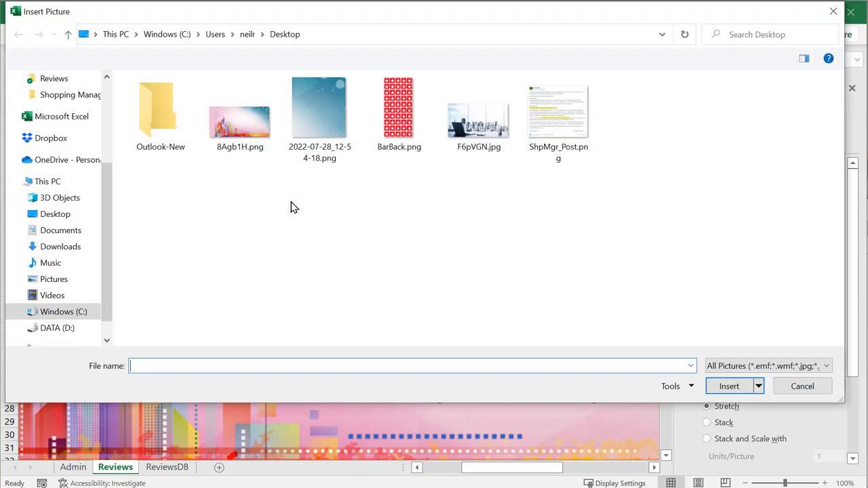
left_click(381, 129)
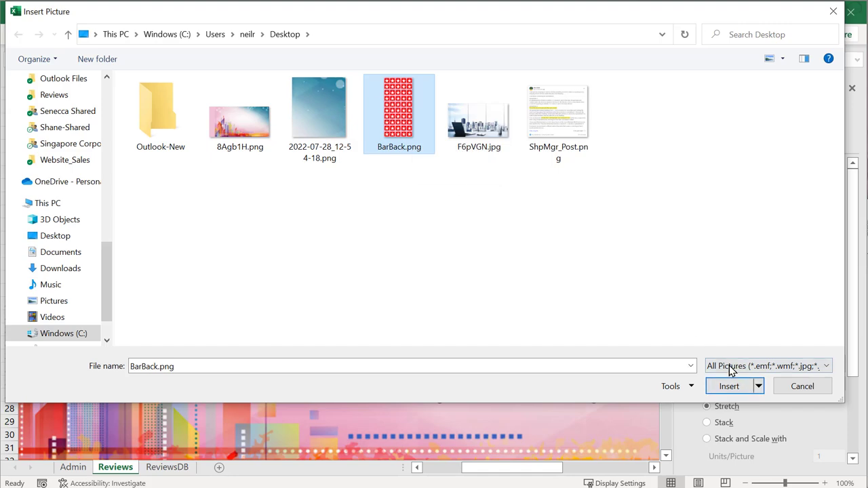
left_click(807, 384)
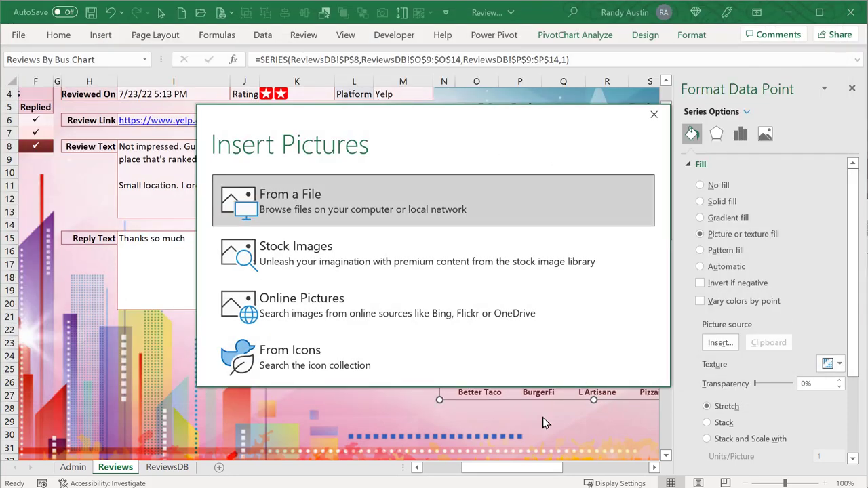
left_click(653, 115)
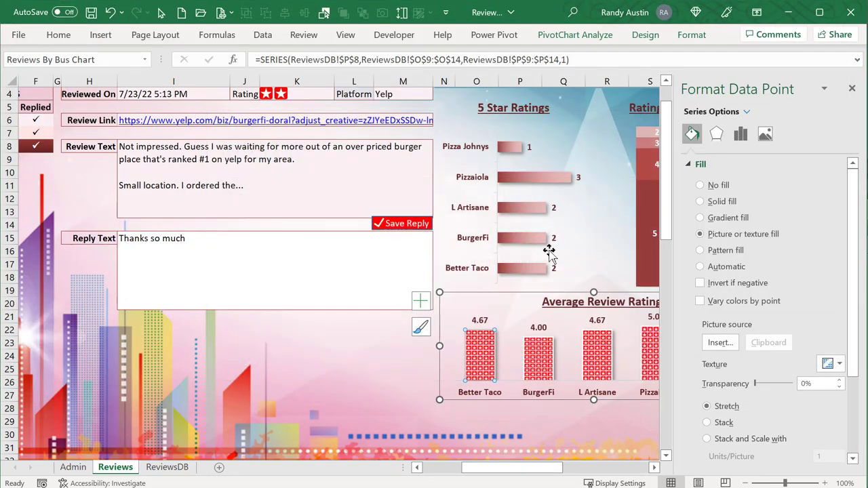
left_click_drag(534, 467, 568, 480)
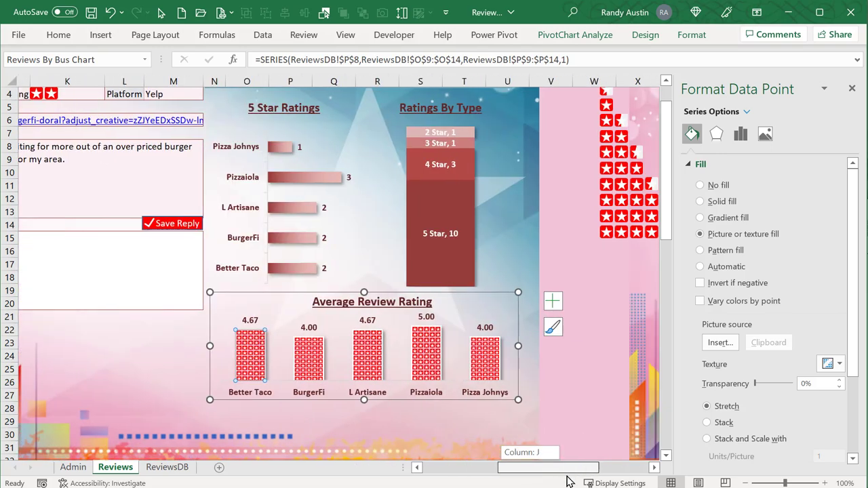
Insert a 2-D clustered column chart from the Ratings By Business pivot table on the ReviewsDB sheet
left_click(167, 467)
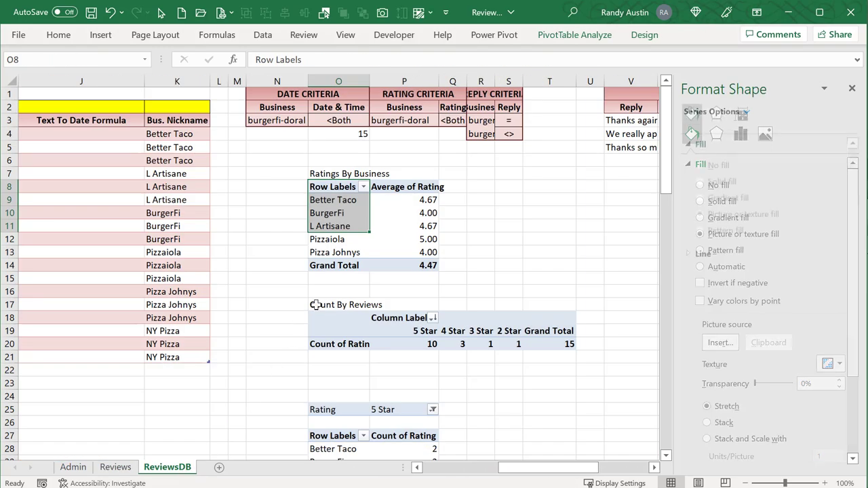
right_click(347, 215)
left_click(106, 37)
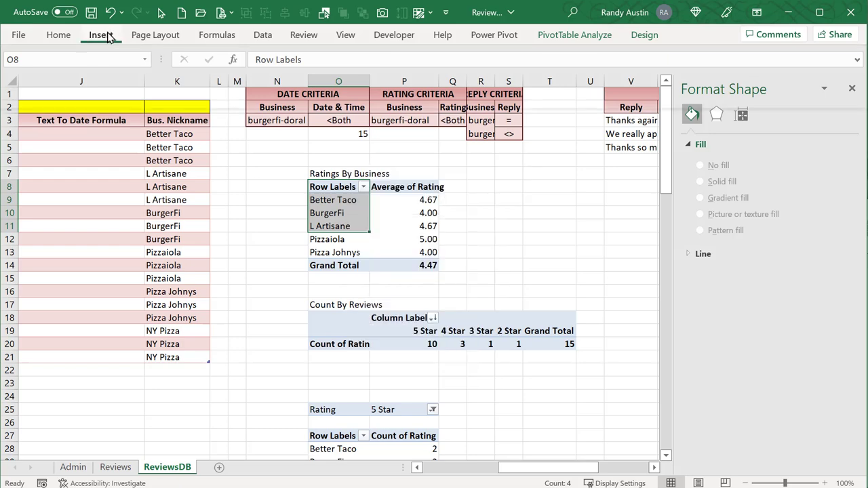
left_click(101, 35)
left_click(383, 71)
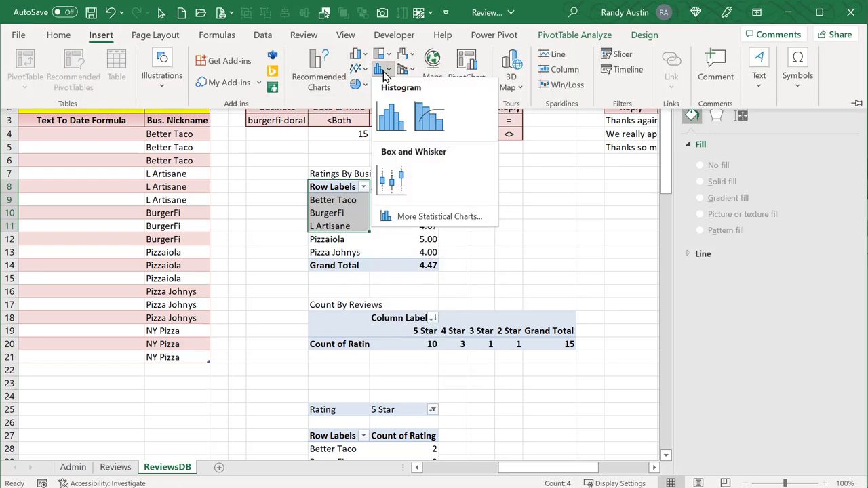
left_click(364, 59)
left_click(364, 59)
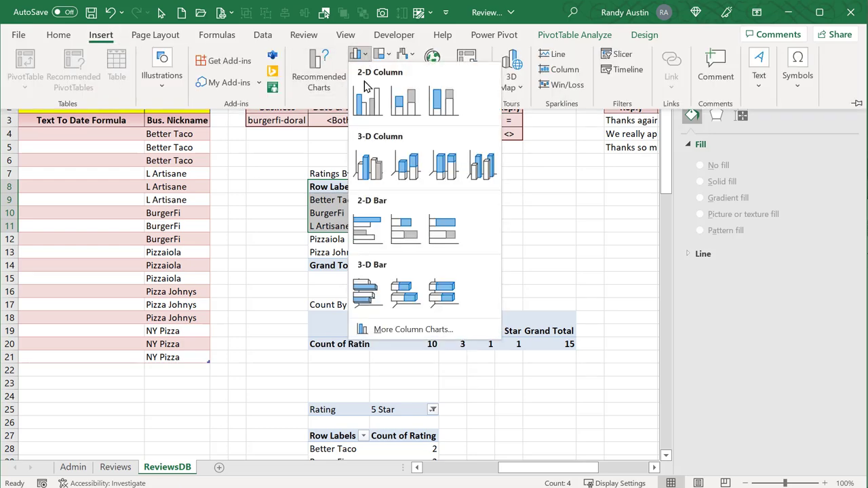
left_click(366, 97)
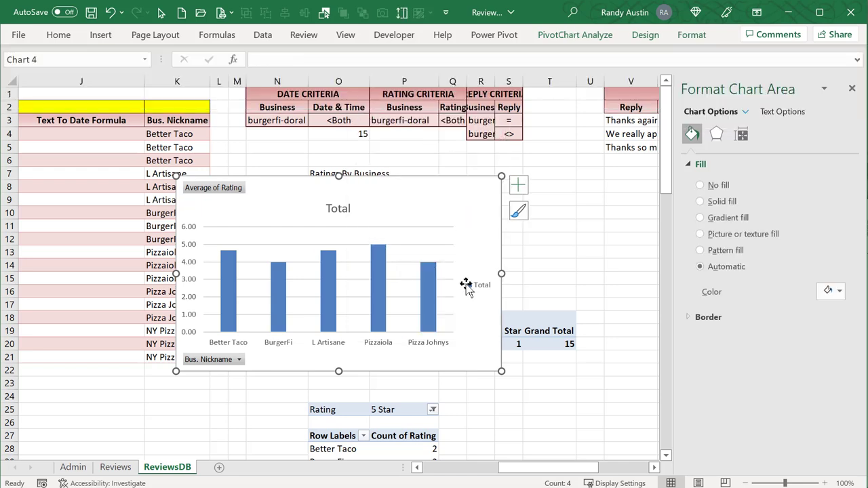
Try a picture fill on the trial chart's columns with a wider chart frame, and delete the chart
left_click(422, 286)
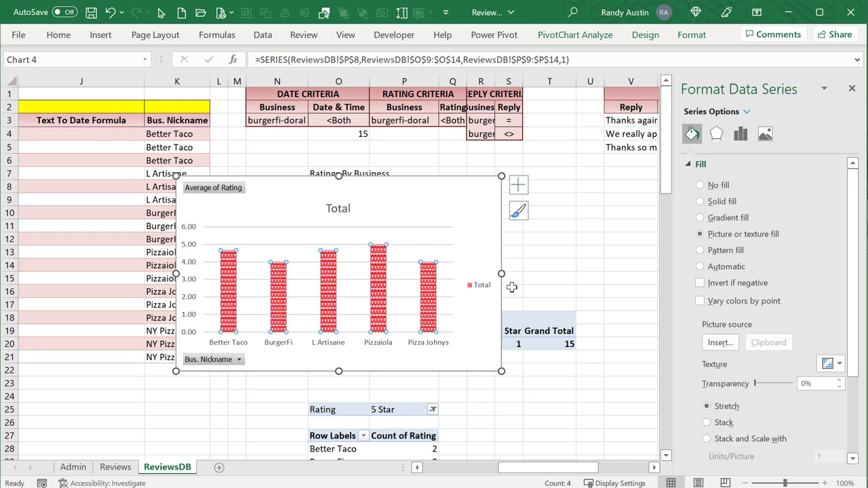
left_click_drag(517, 275, 568, 276)
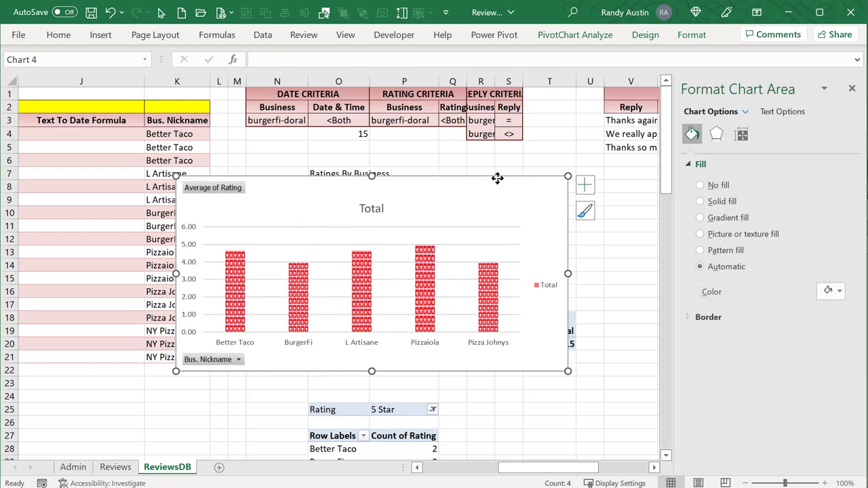
key("Delete")
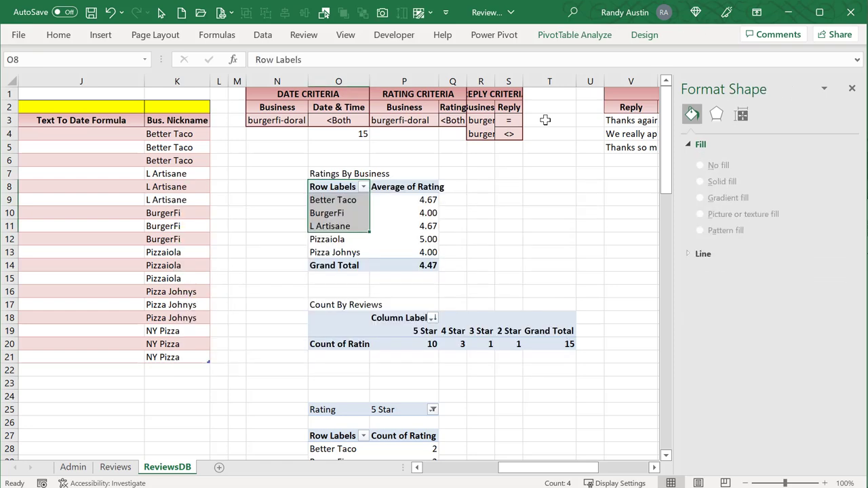
Examine the star rating columns and their review counts in the Count By Reviews pivot table
scroll(424, 229, "down", 1)
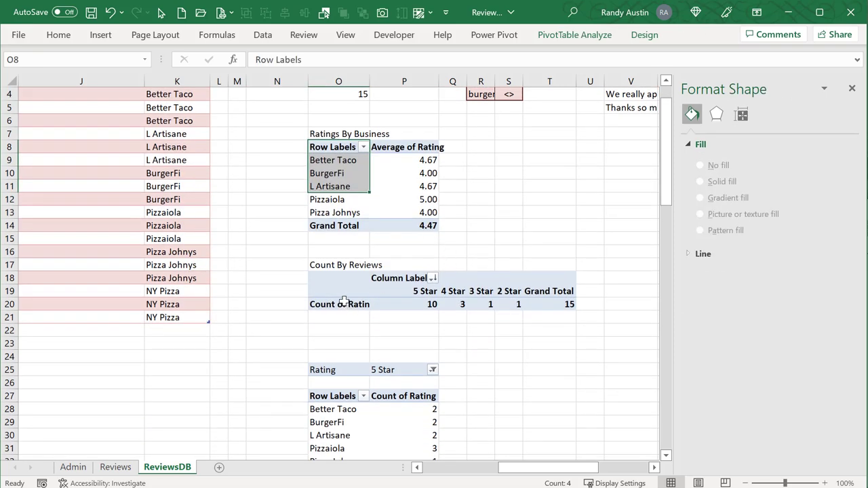
scroll(343, 300, "up", 1)
left_click_drag(397, 342, 407, 331)
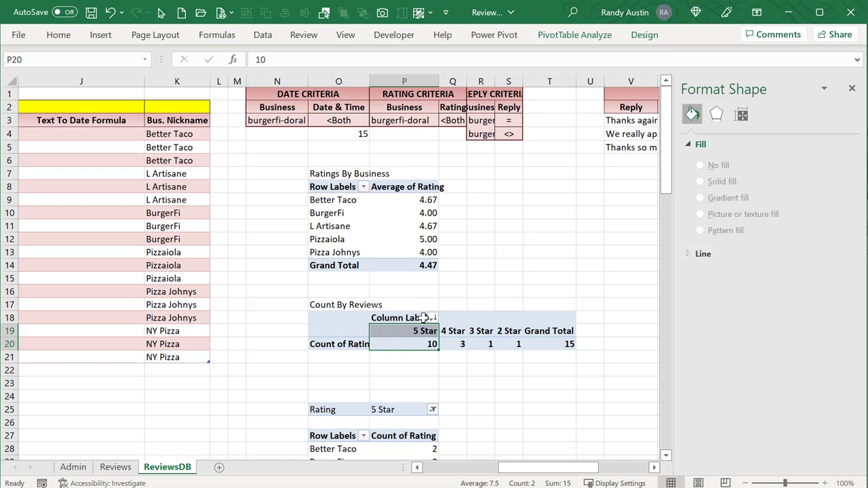
left_click(357, 345)
left_click(412, 345)
left_click(459, 346)
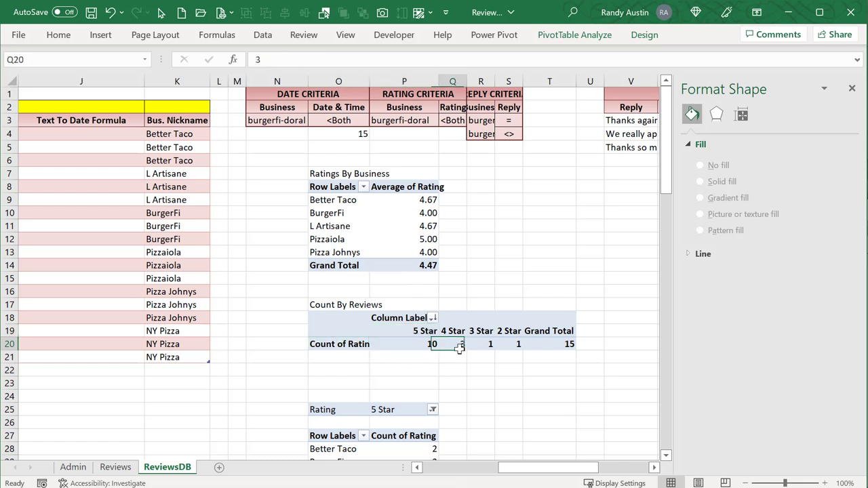
left_click(365, 346)
left_click(405, 333)
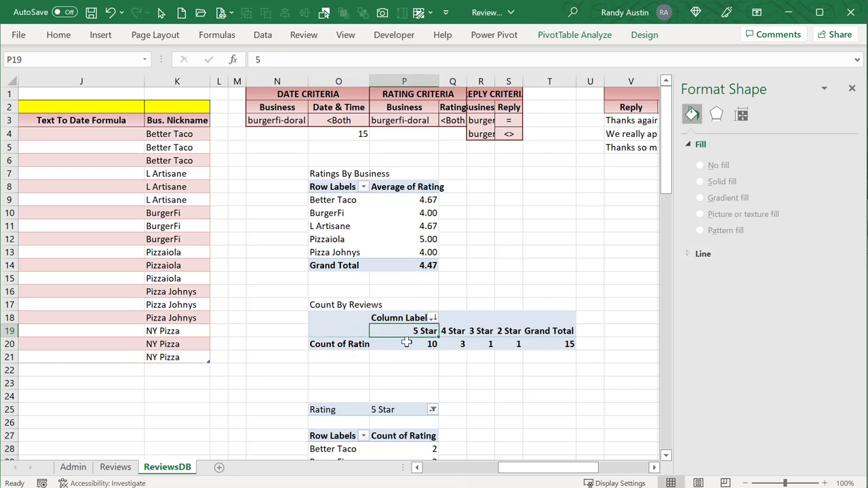
Show the field list for the Count By Reviews pivot table
right_click(400, 353)
left_click(461, 485)
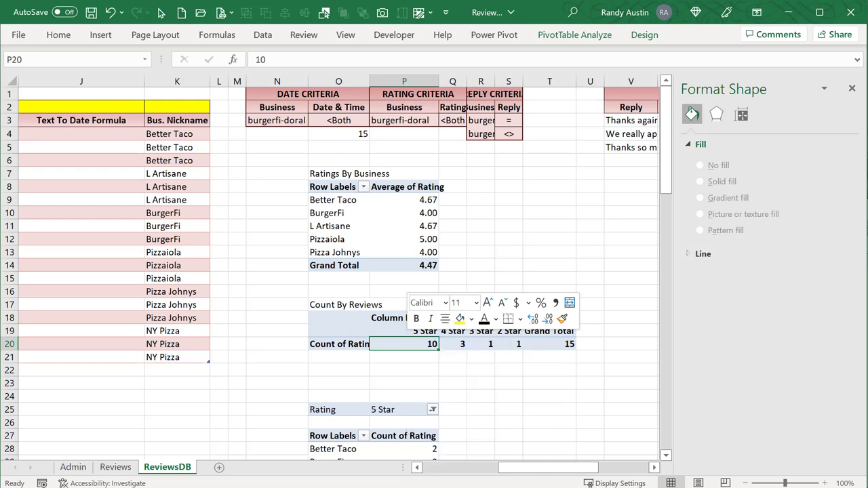
scroll(820, 195, "down", 1)
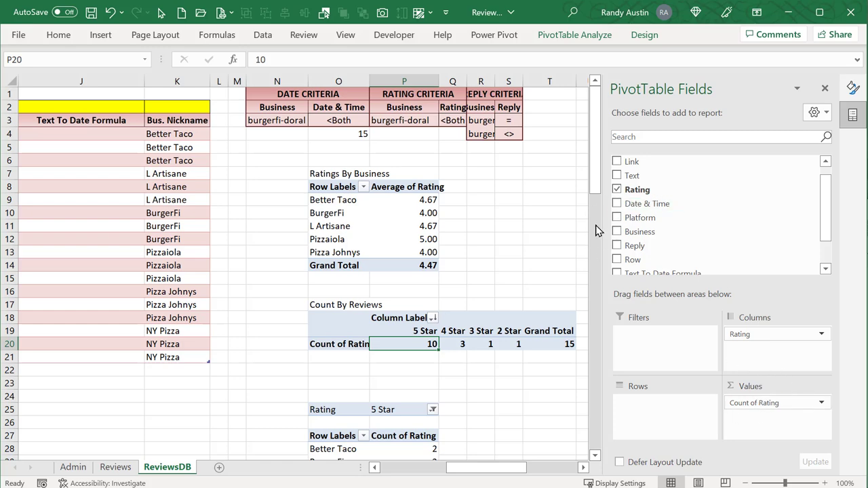
Compare the dashboard charts on the Reviews sheet with the star column headings of the Count By Reviews pivot table
left_click(116, 467)
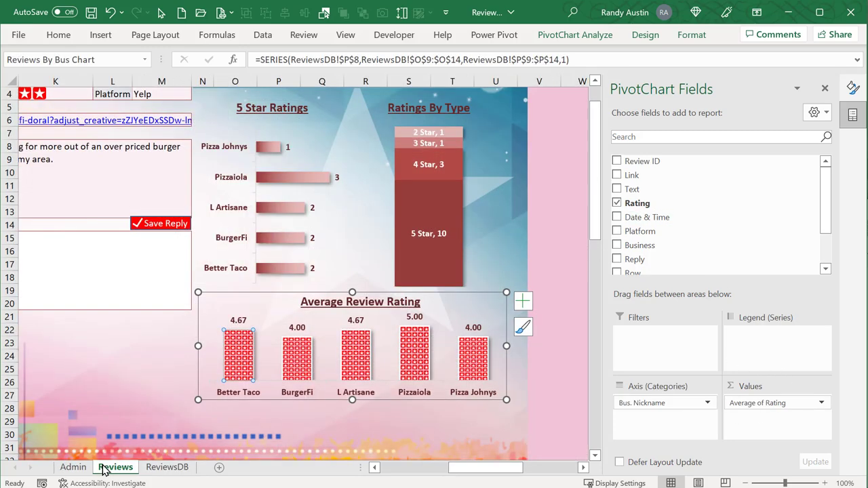
left_click(163, 467)
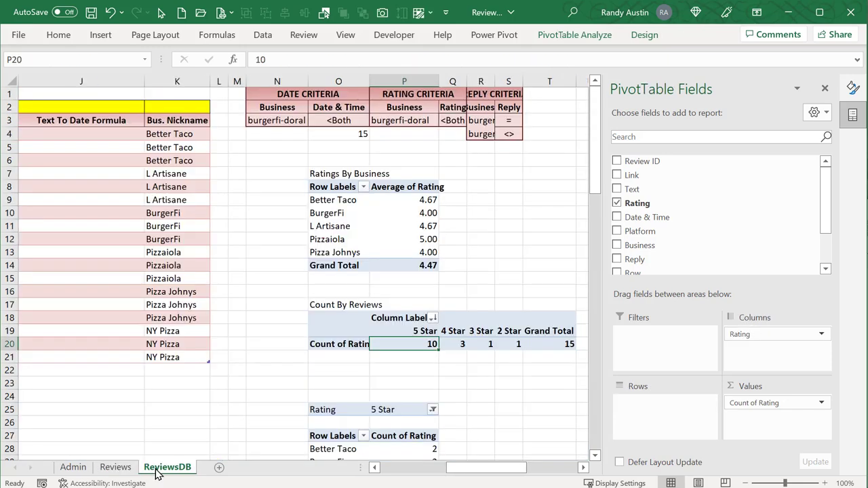
left_click(454, 331)
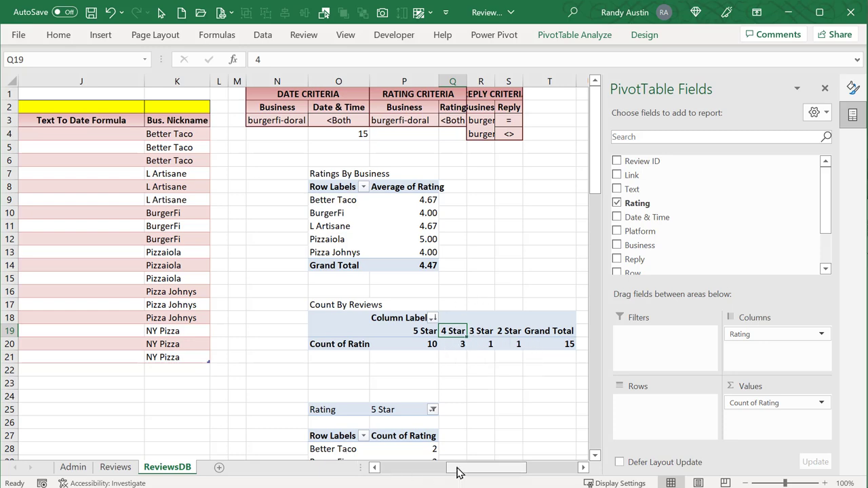
left_click_drag(457, 472, 465, 469)
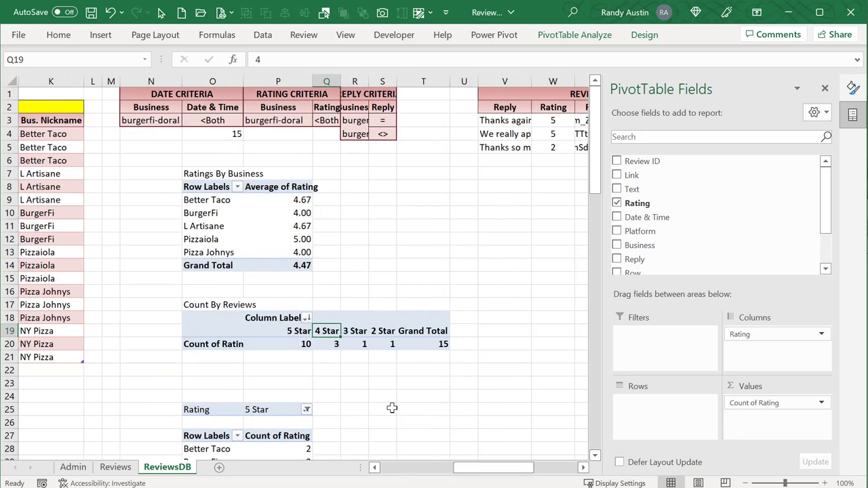
left_click(293, 331)
left_click(321, 331)
Select the 5 Star series in the Ratings By Type chart on the Reviews sheet to view its fields
left_click(97, 468)
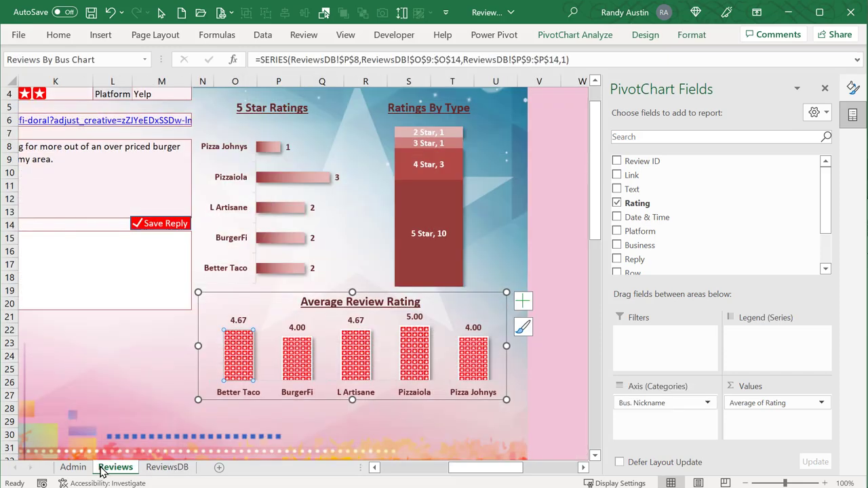
left_click(442, 184)
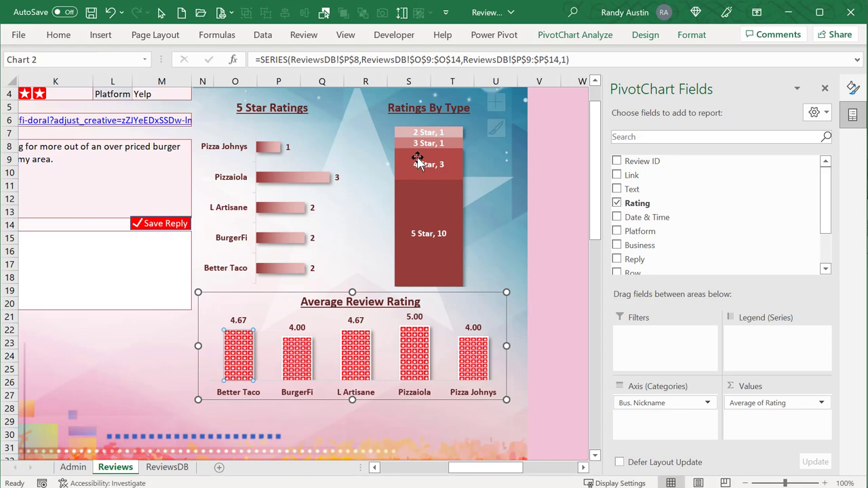
left_click(436, 203)
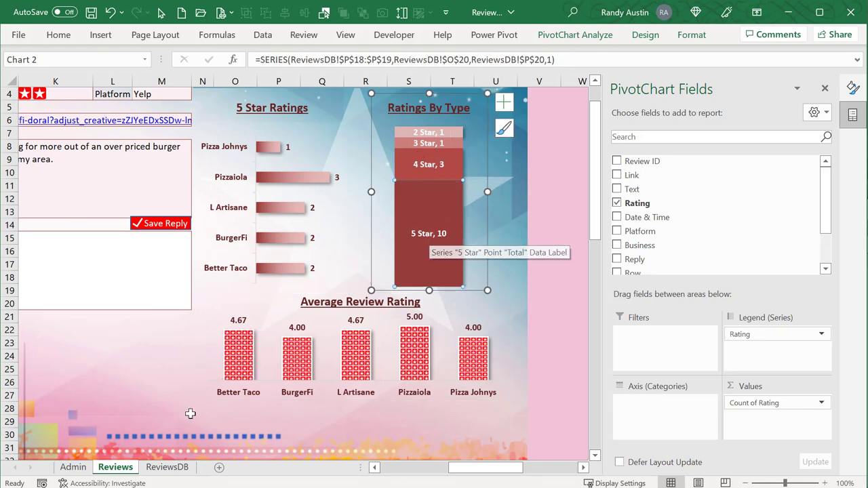
Inspect the custom number format of the Rating field in the Count By Reviews pivot table on ReviewsDB, cancelling without changes
left_click(167, 467)
left_click_drag(482, 468, 513, 467)
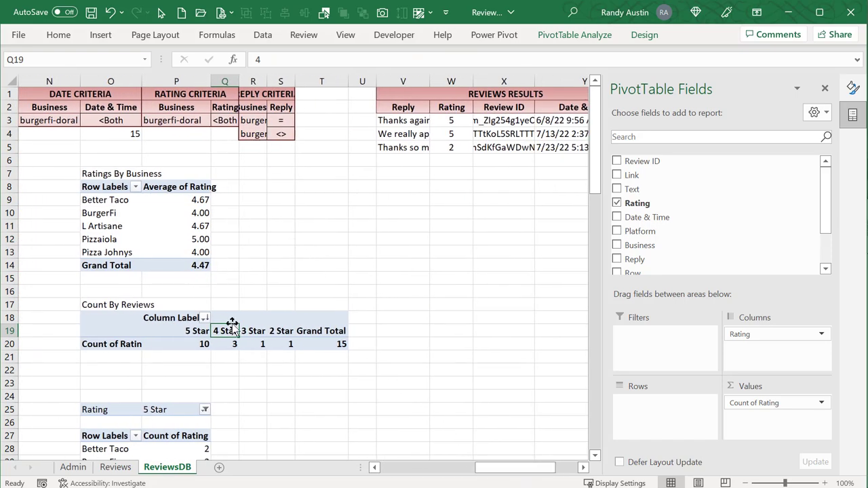
scroll(248, 314, "down", 3)
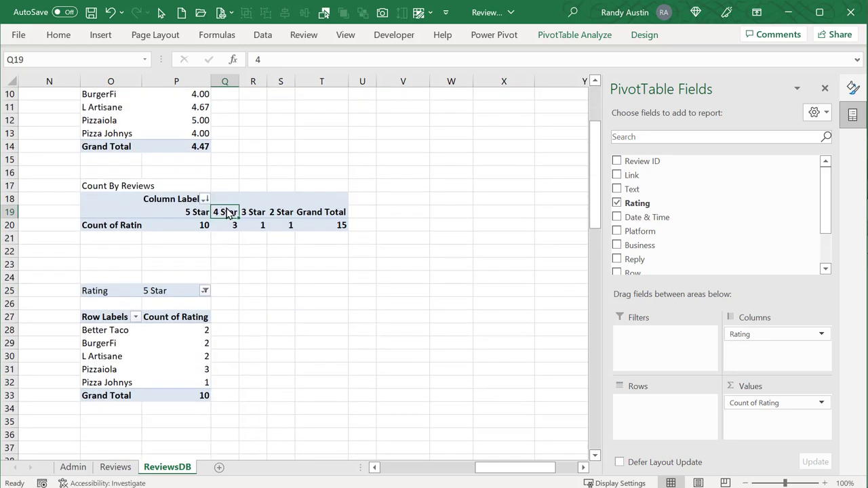
right_click(224, 208)
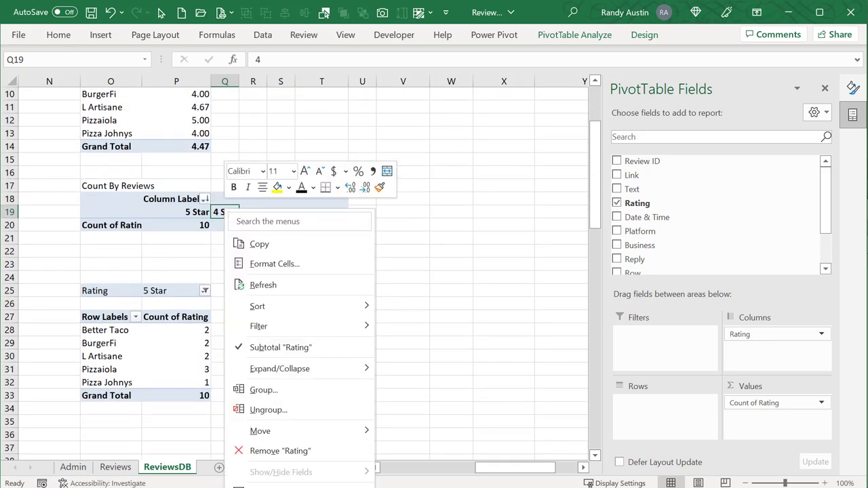
left_click(285, 485)
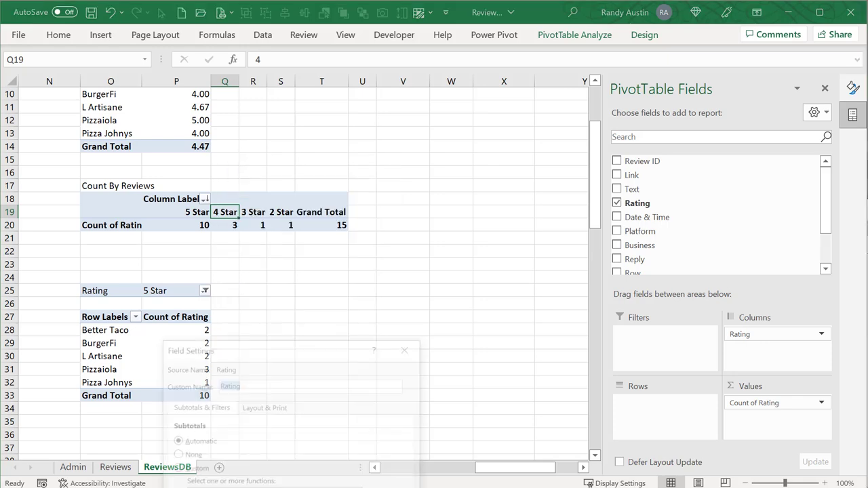
left_click_drag(252, 350, 343, 151)
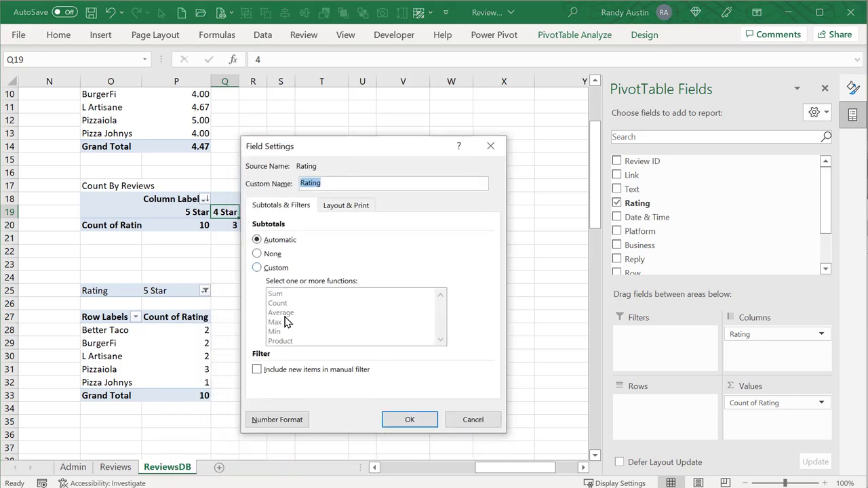
left_click(283, 419)
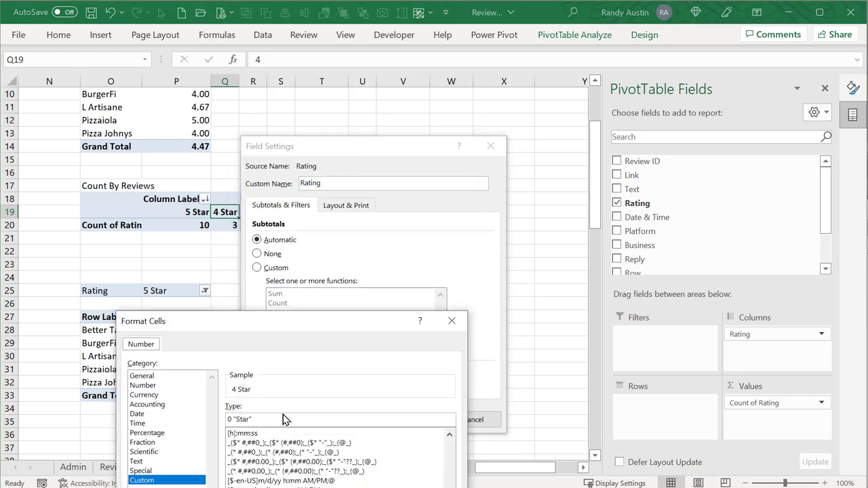
left_click_drag(295, 321, 358, 84)
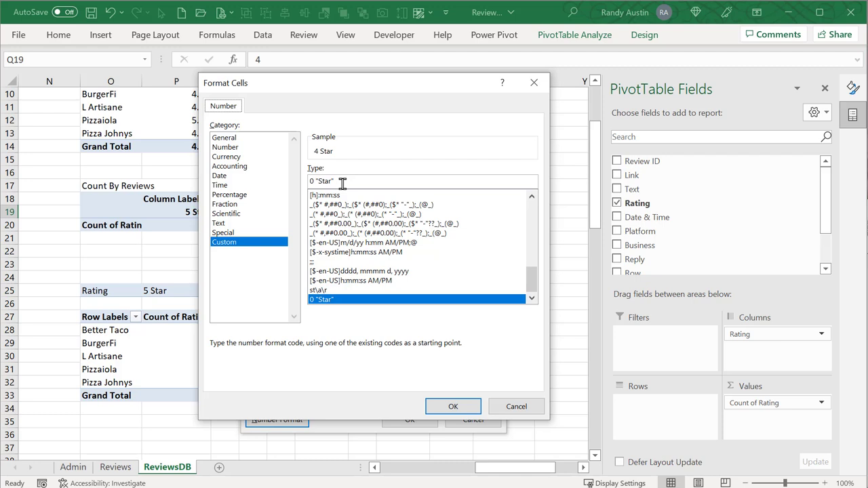
left_click(513, 406)
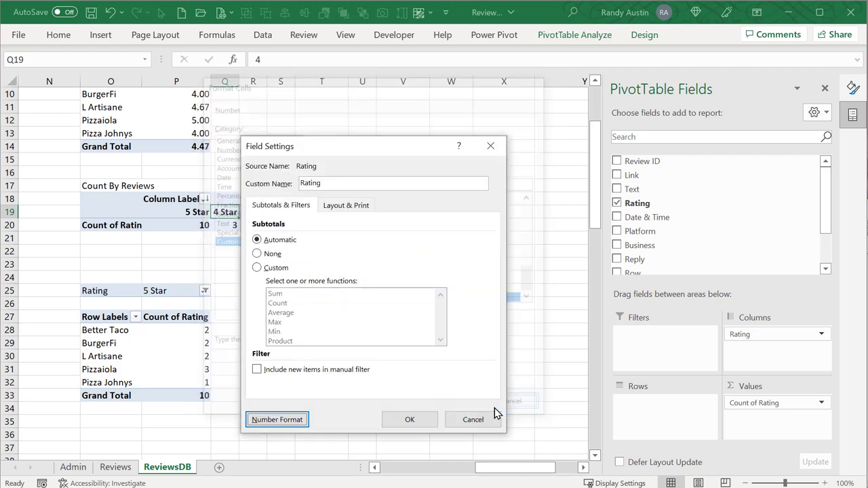
left_click(472, 419)
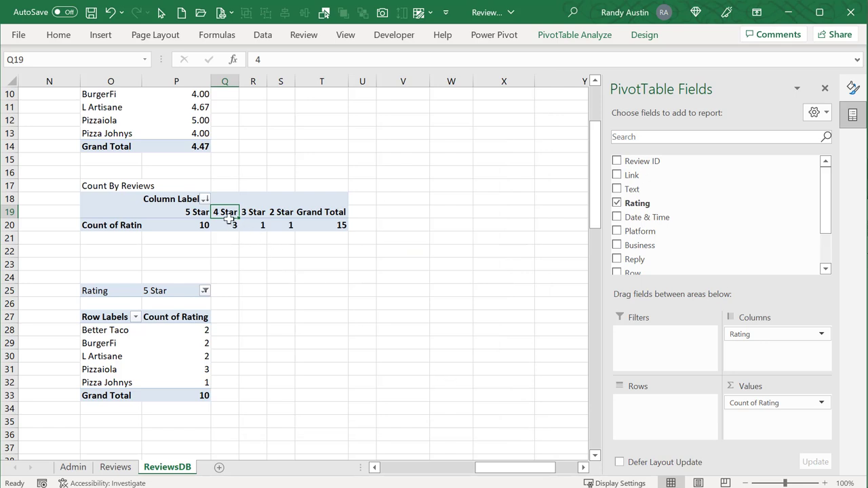
Check the underlying cell values behind the 4 Star and 3 Star headings of the Count By Reviews pivot table
left_click(278, 63)
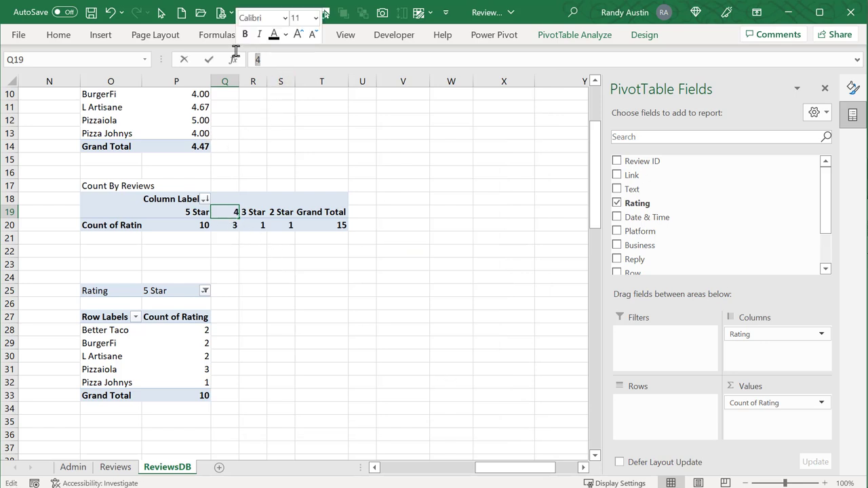
left_click(263, 211)
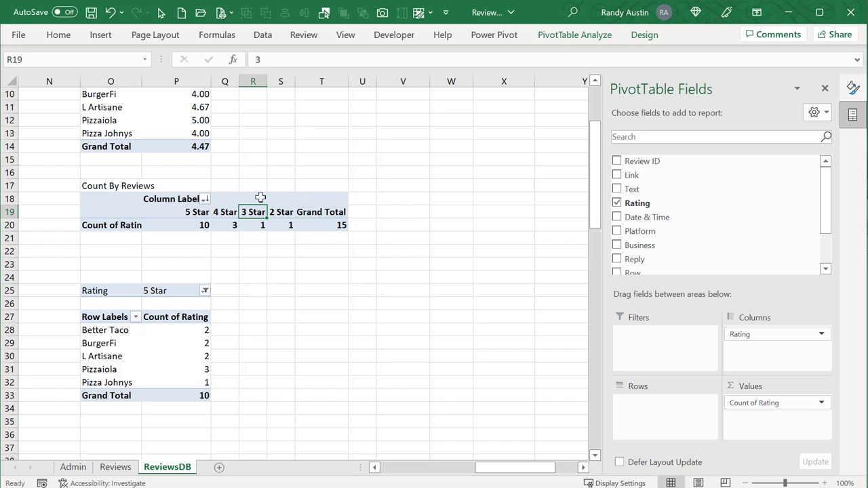
left_click(271, 56)
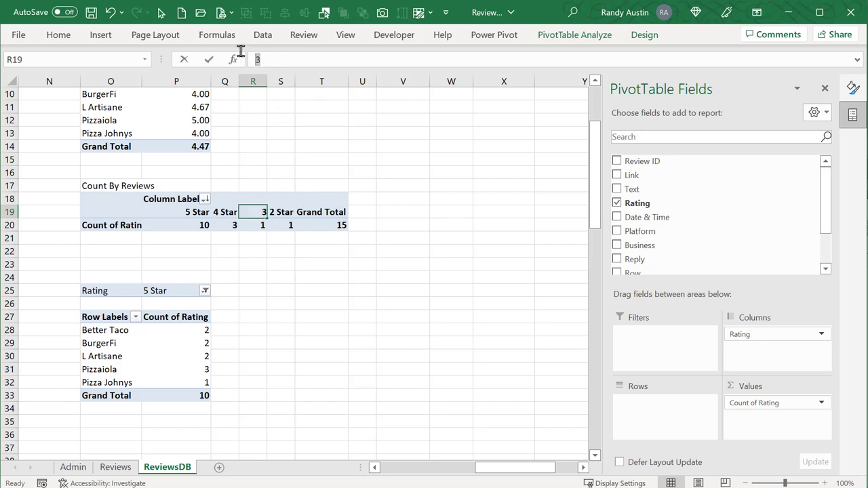
key("Tab")
key("Tab")
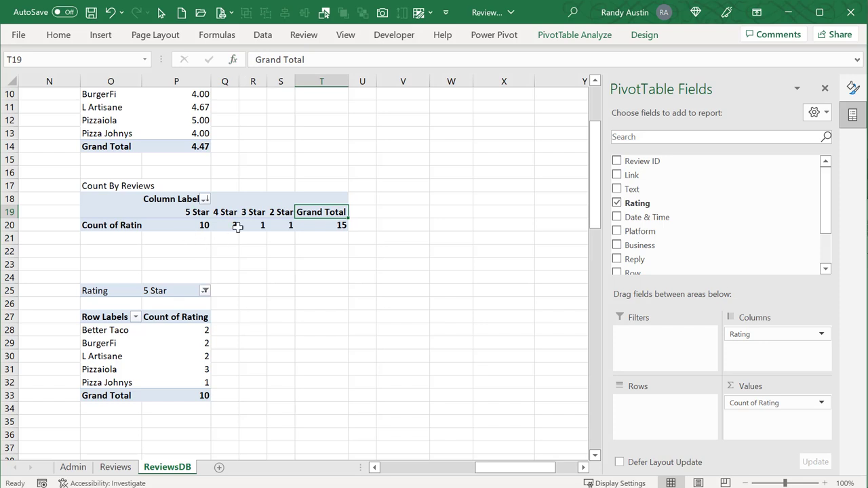
left_click(204, 224)
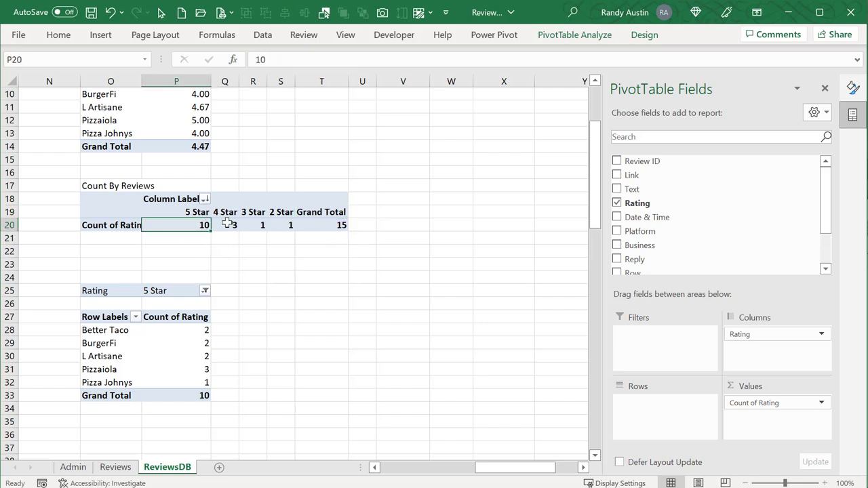
Compare with the Ratings By Type chart on Reviews, and insert a 2-D stacked column chart from the Count By Reviews pivot table
left_click(115, 467)
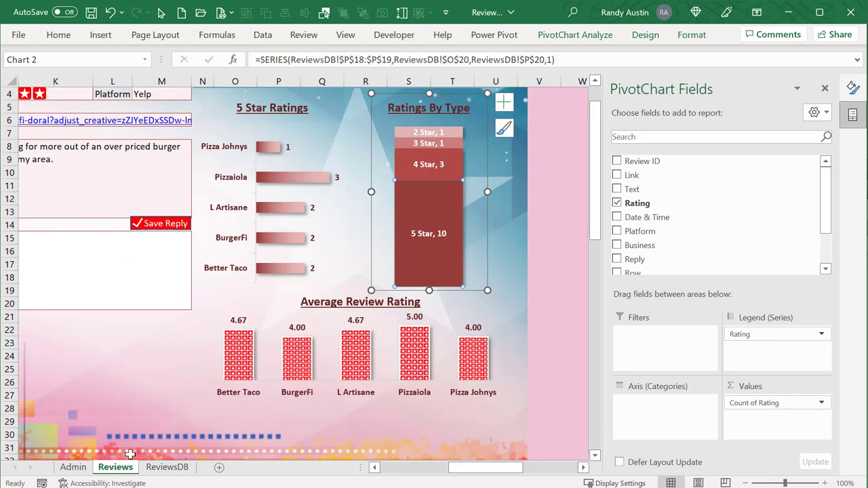
left_click(177, 469)
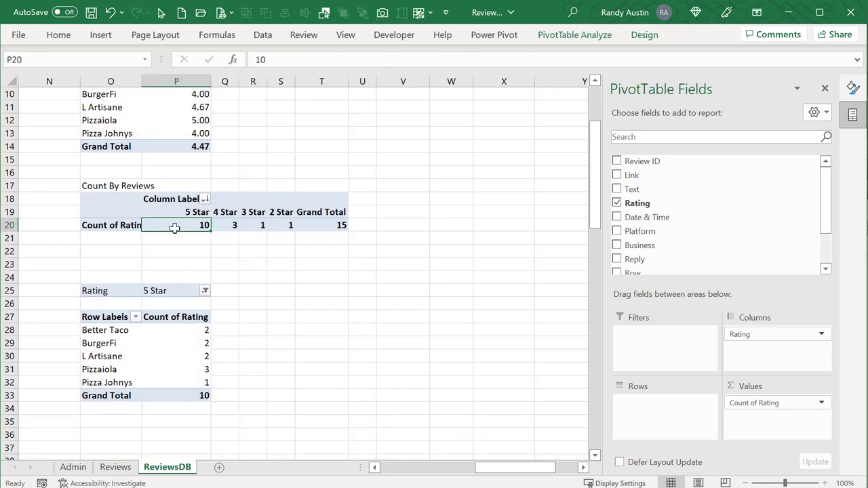
left_click(108, 35)
left_click(366, 54)
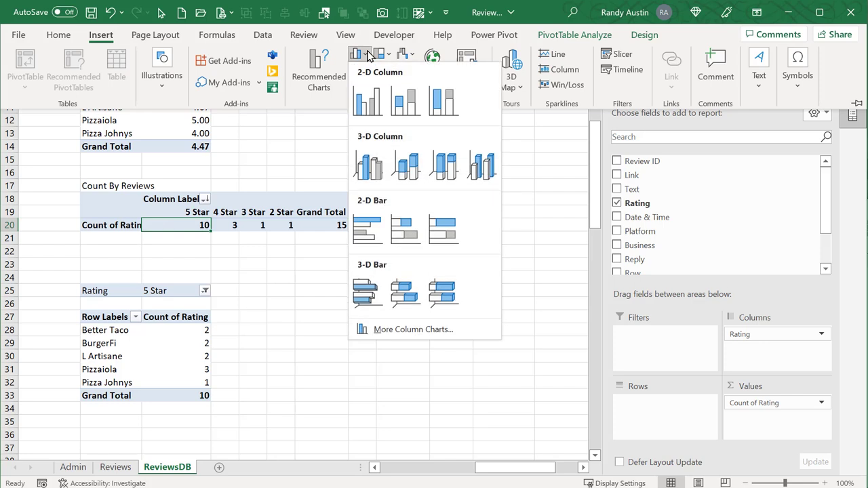
left_click(400, 102)
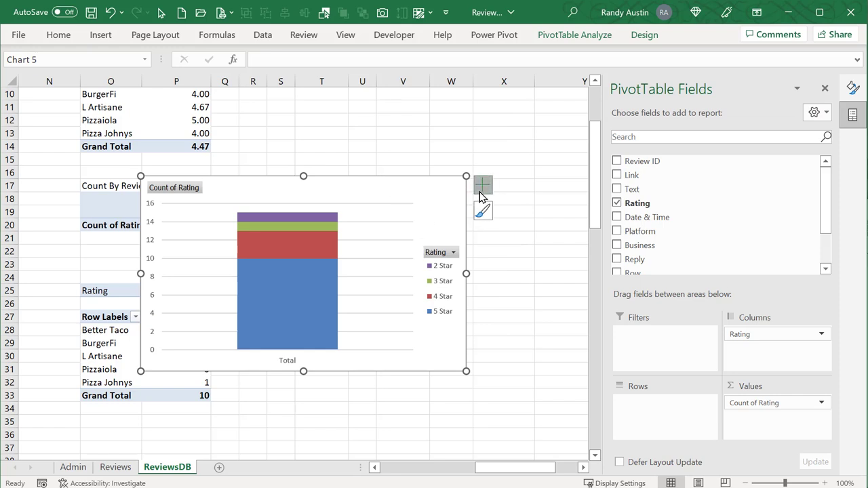
Recolor the stacked column chart with the monochromatic red palette
left_click(480, 191)
left_click(483, 211)
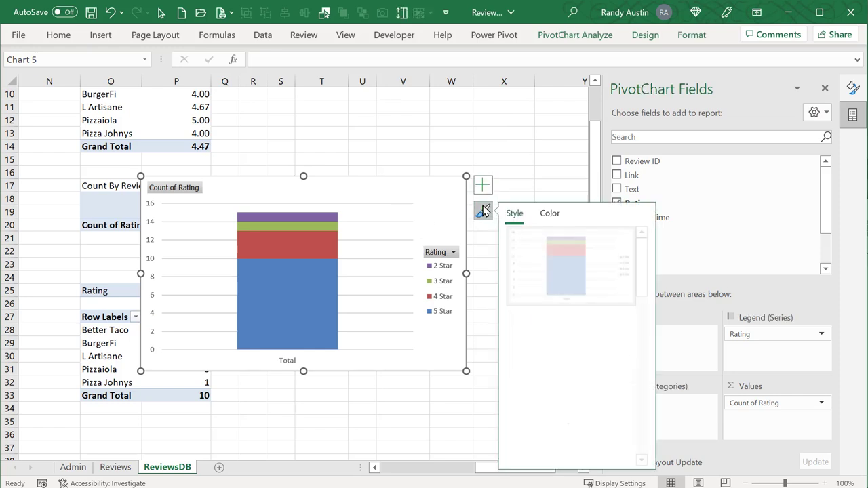
left_click(550, 214)
left_click(577, 373)
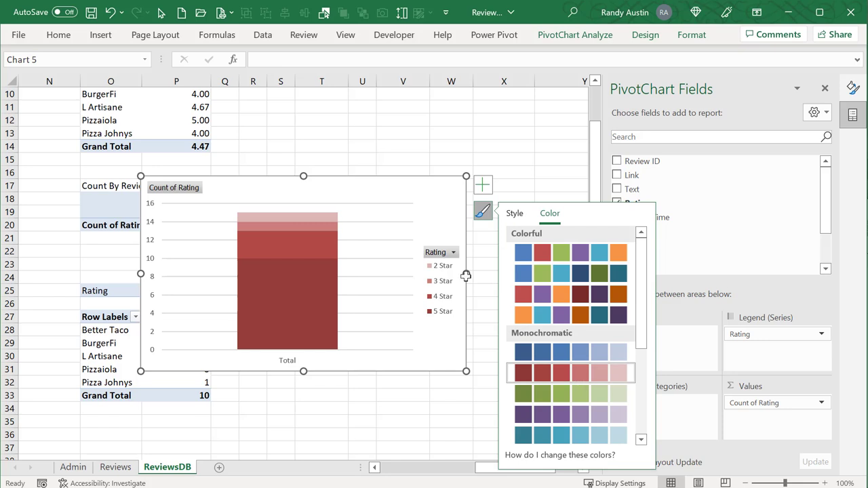
Add data labels to the 5 Star series of the stacked column chart, and delete the whole sample chart
right_click(299, 266)
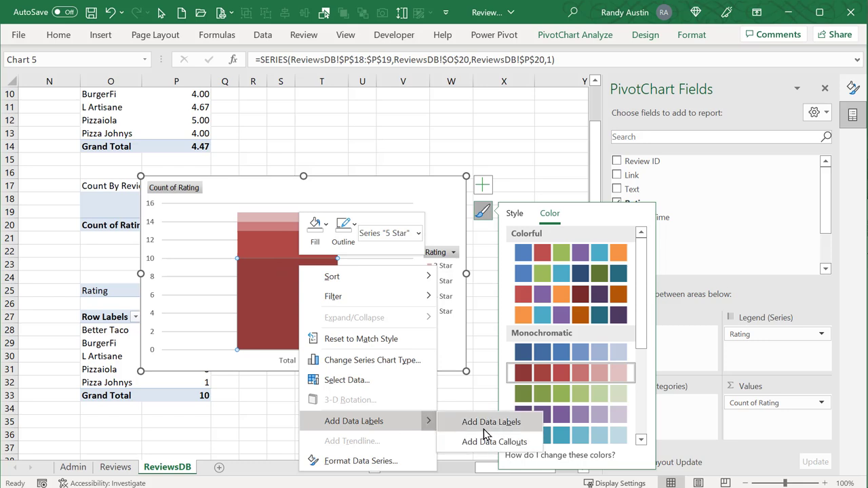
left_click(484, 424)
left_click(284, 304)
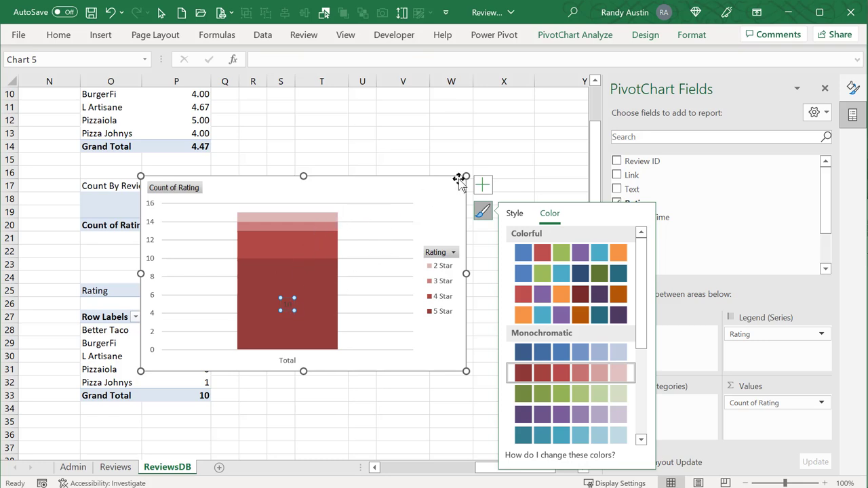
left_click(432, 178)
key("Delete")
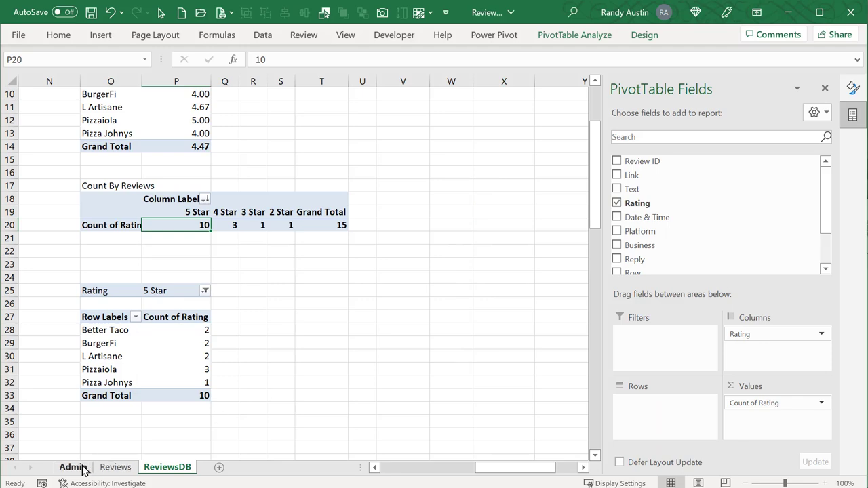
Compare the fields of the 5 Star Ratings chart on Reviews with the Ratings By Business pivot table on ReviewsDB
left_click(115, 467)
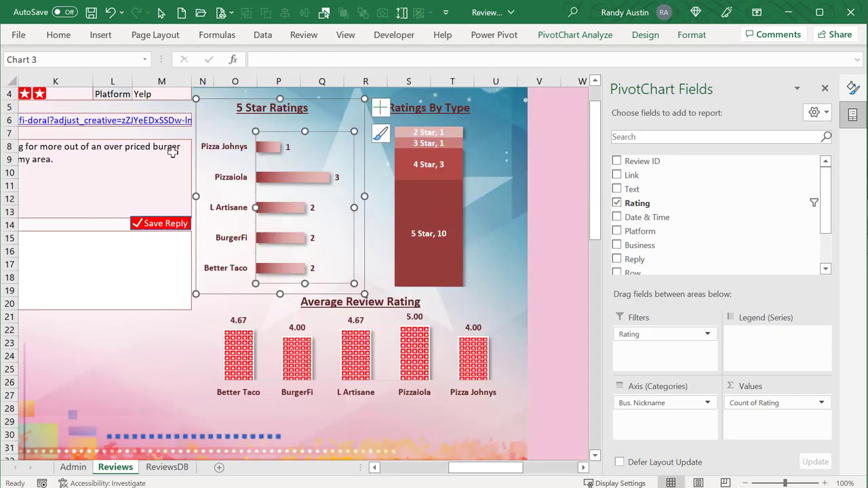
left_click(167, 467)
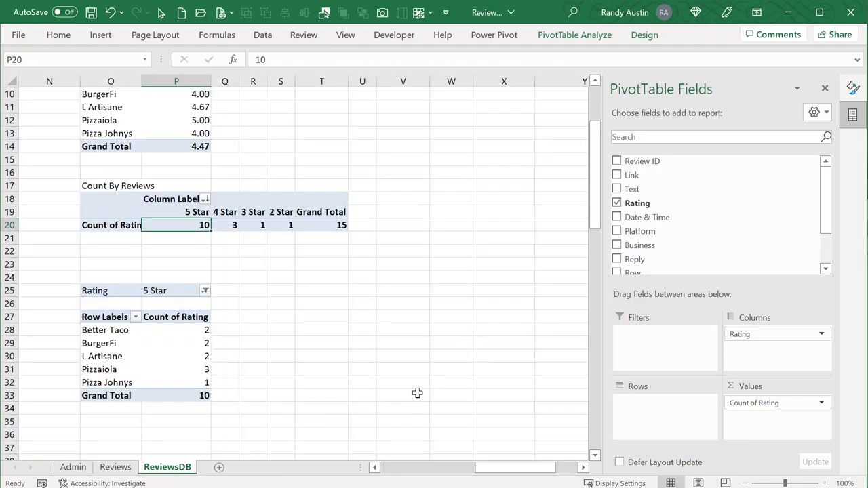
scroll(417, 393, "up", 3)
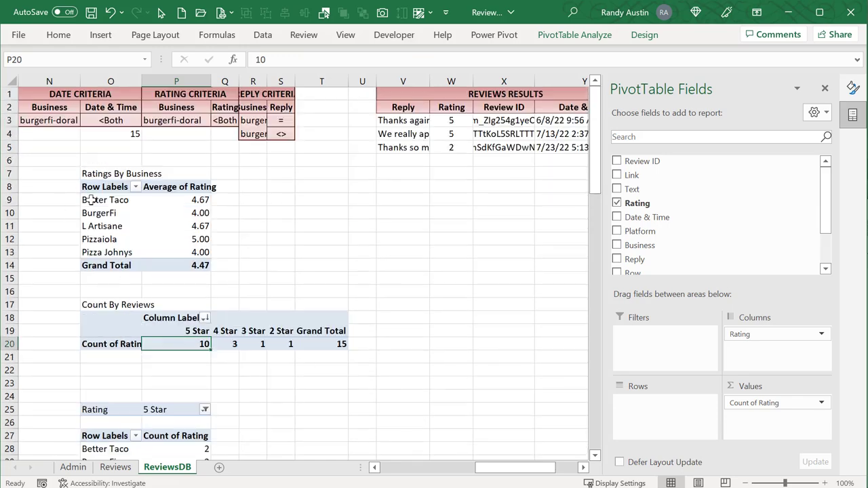
left_click_drag(91, 199, 98, 214)
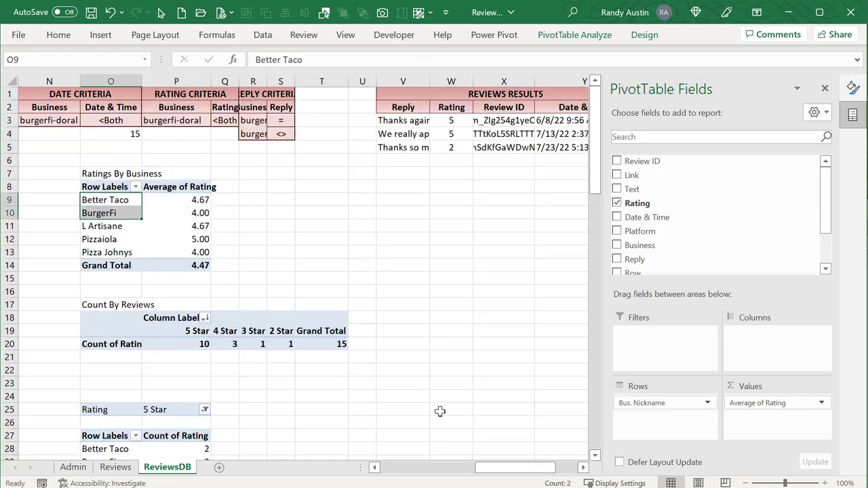
Examine the businesses, rating counts and fields of the pivot table filtered to 5 Star on ReviewsDB
scroll(440, 410, "down", 4)
left_click(107, 290)
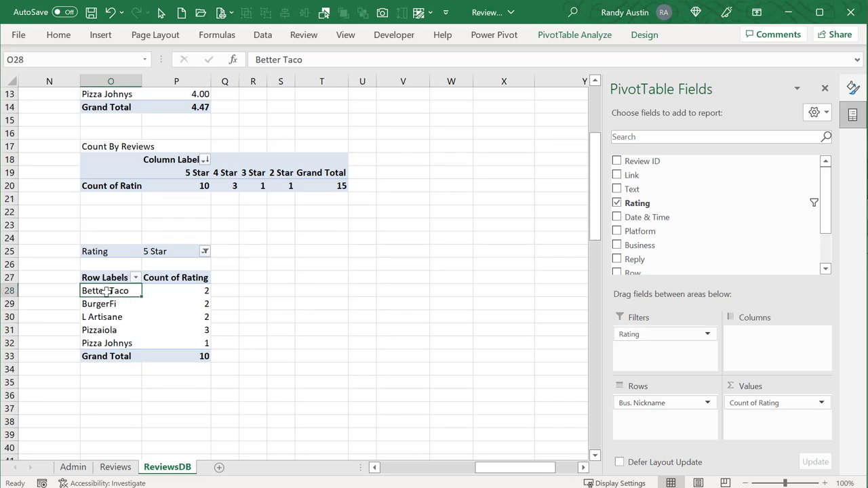
left_click_drag(106, 290, 169, 339)
left_click(104, 329)
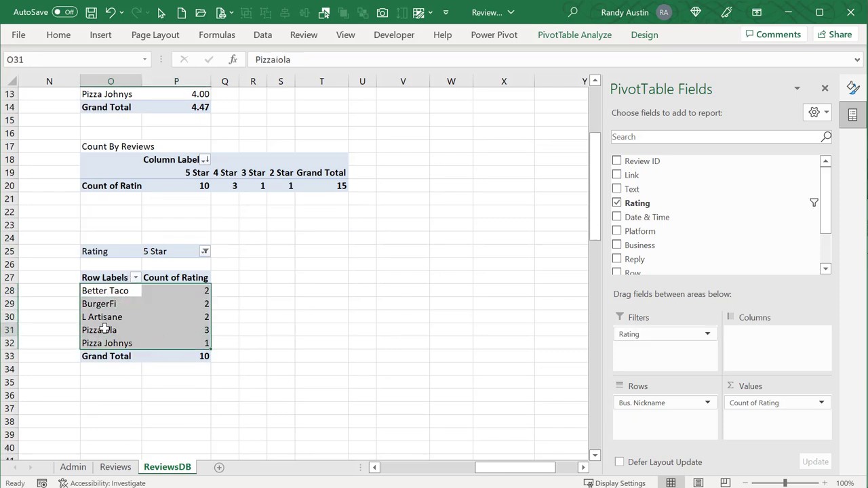
left_click(104, 329)
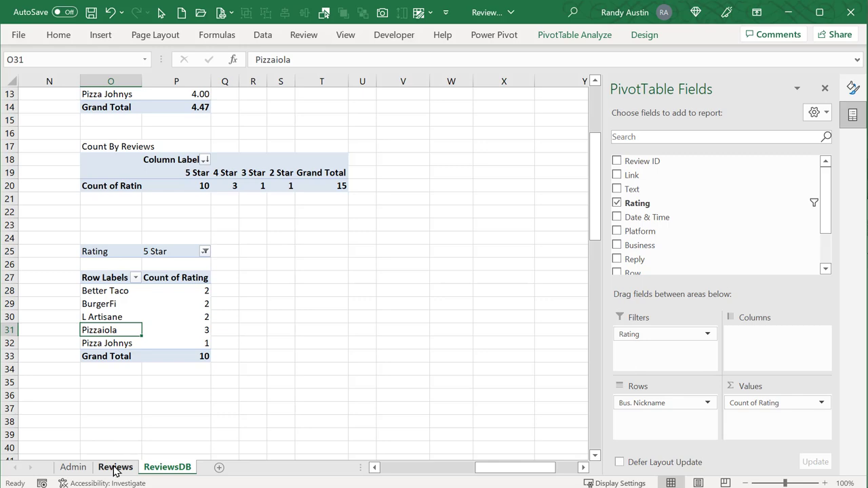
Select the bars of the 5 Star Ratings chart on the Reviews sheet to view their source data
left_click(116, 468)
left_click(263, 179)
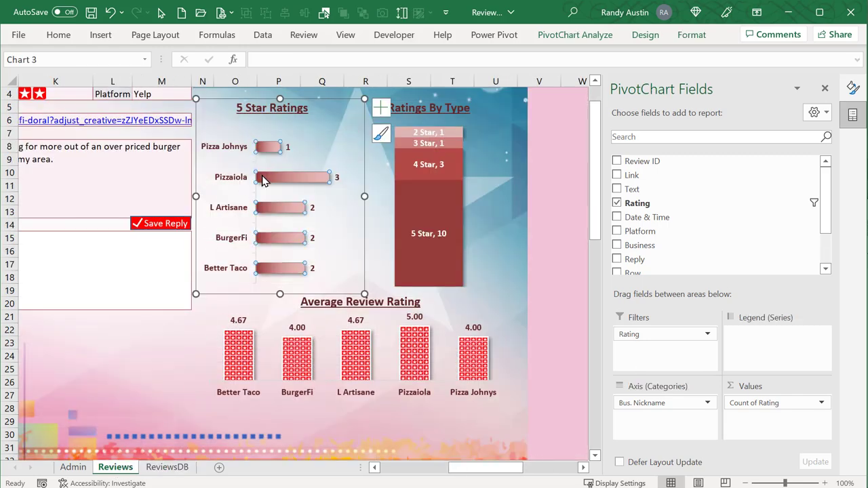
scroll(277, 269, "up", 1)
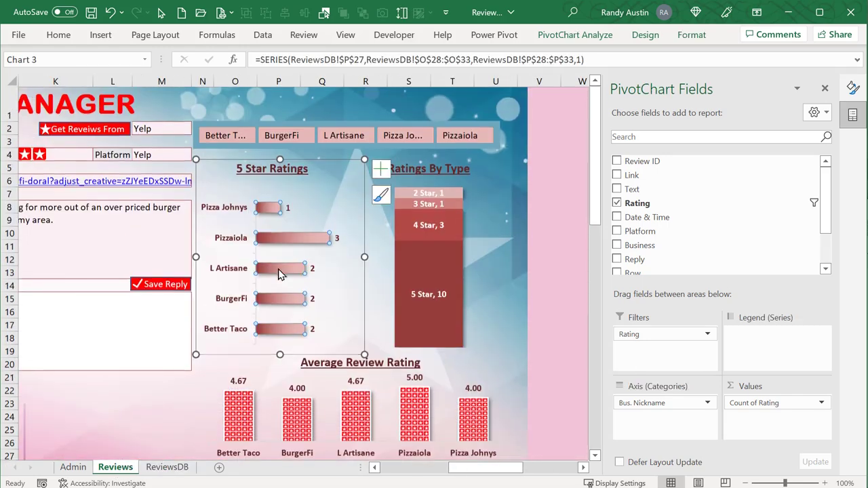
Try out the business slicer on the dashboard by filtering the charts to Better Taco, and restore all businesses
left_click(281, 126)
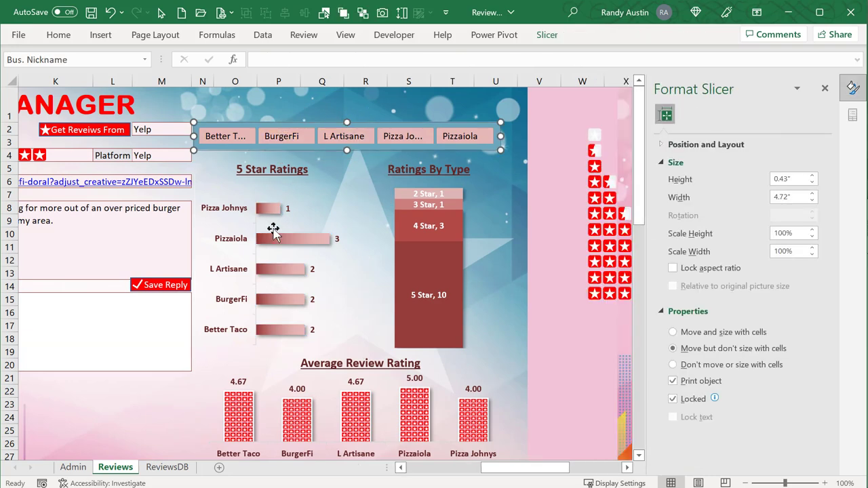
left_click(226, 137)
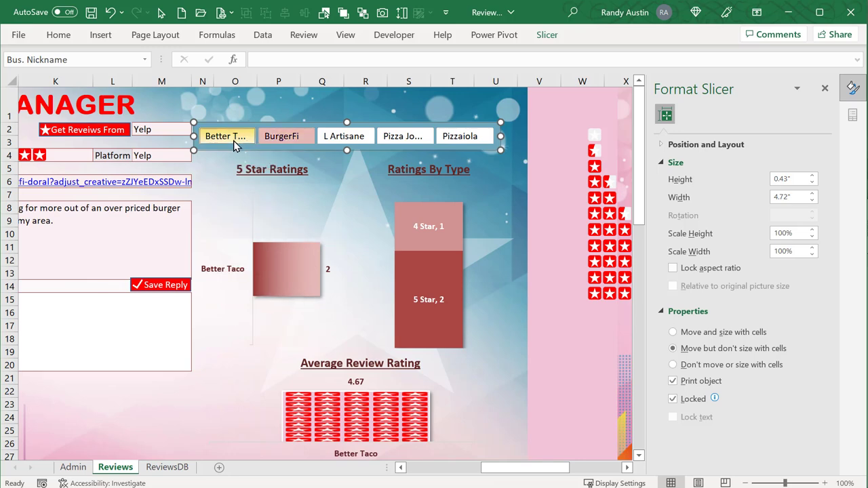
left_click(394, 137)
left_click(439, 138)
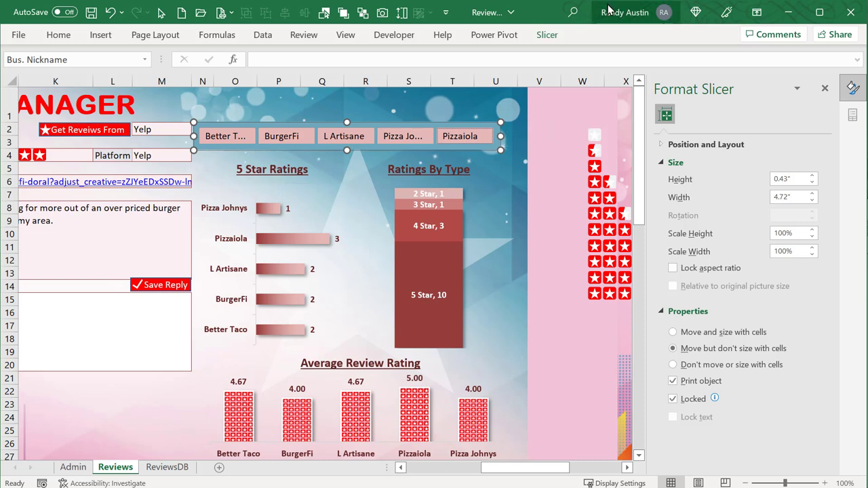
Insert a second Bus. Nickname slicer from the 5 Star Ratings chart and place it over that chart
left_click(278, 247)
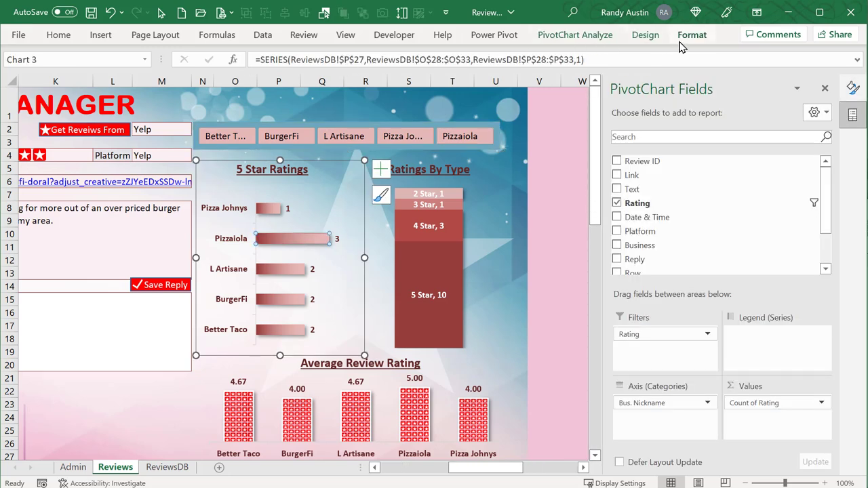
left_click(588, 39)
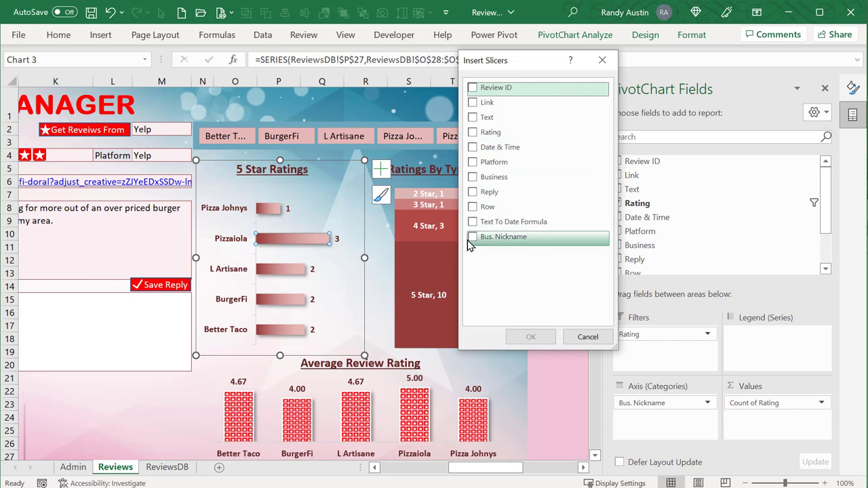
left_click(502, 236)
left_click(531, 337)
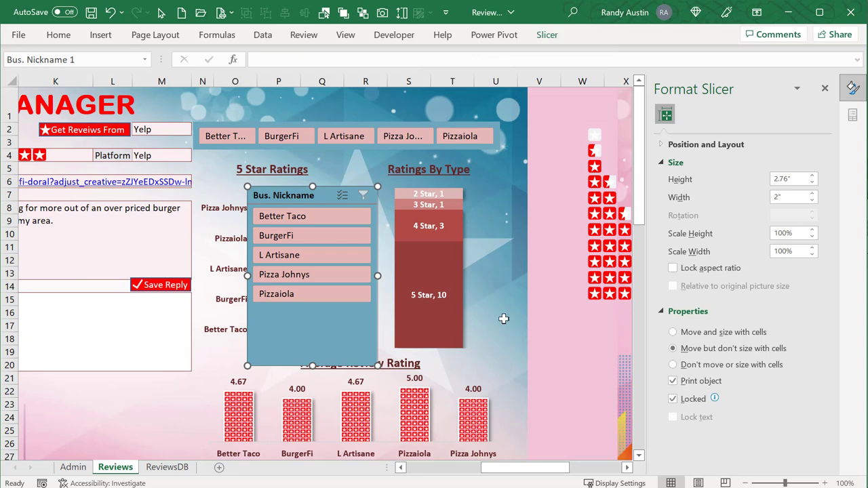
left_click_drag(334, 190, 298, 176)
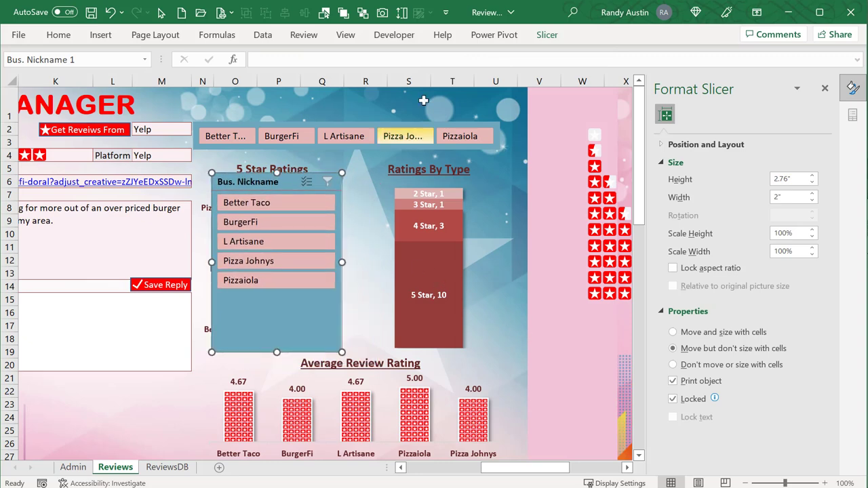
Arrange the new Bus. Nickname slicer's buttons in 5 columns
left_click(543, 38)
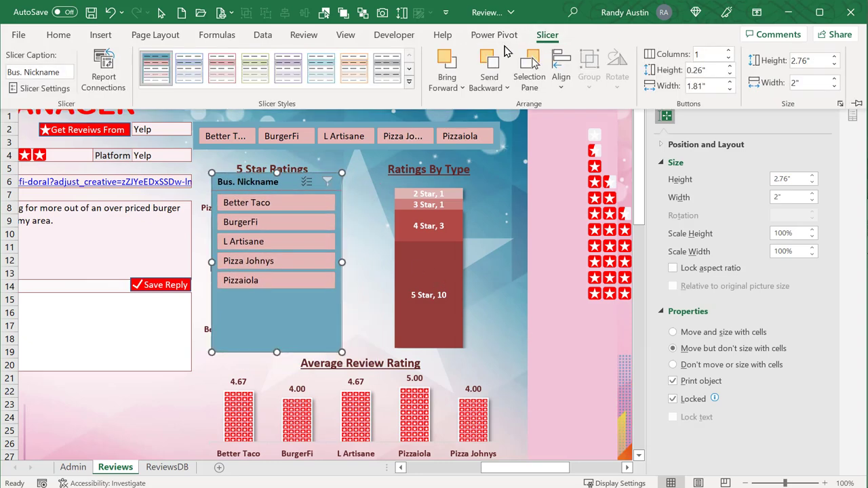
left_click(709, 55)
left_click_drag(704, 55, 692, 55)
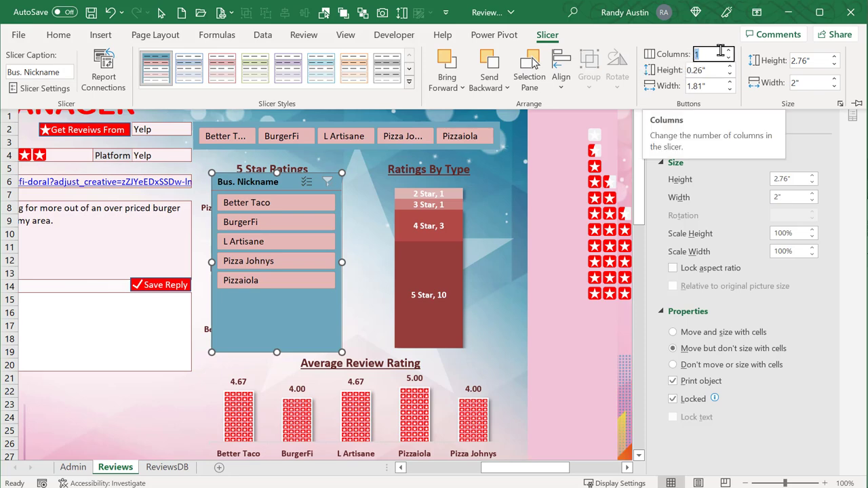
type("5")
key("Return")
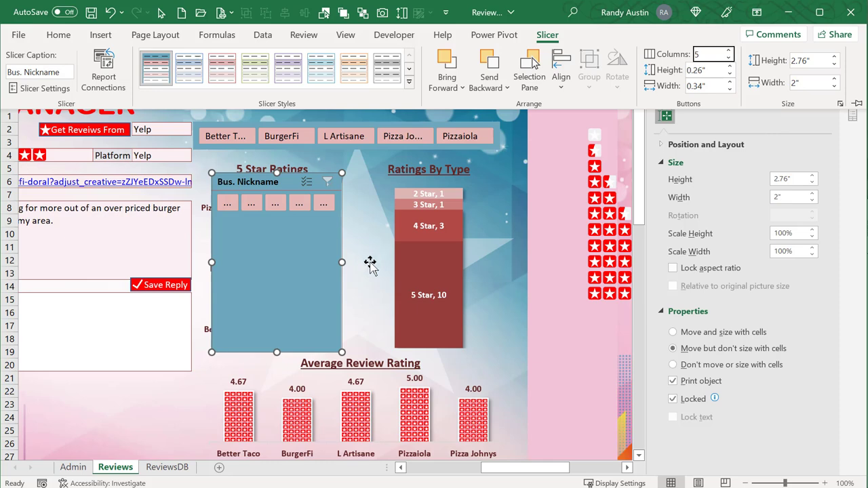
Resize the new slicer to about 4.4" wide and 0.75" high so its buttons fit in one row
left_click(341, 263)
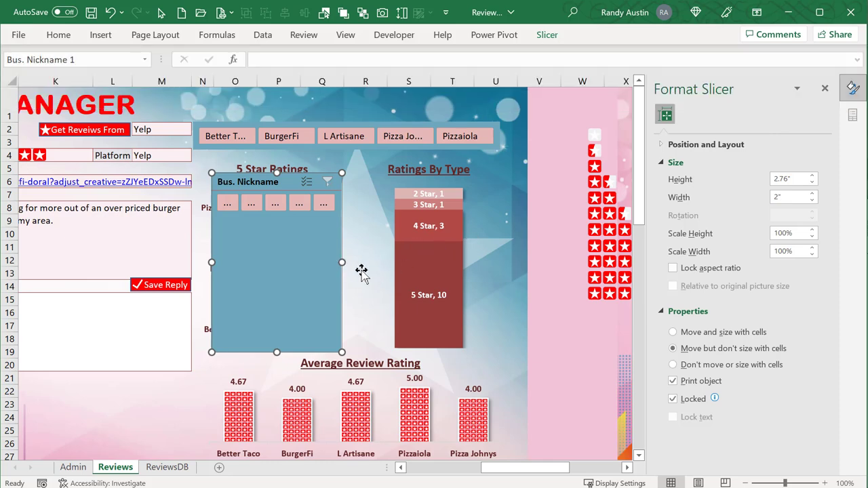
left_click_drag(342, 263, 497, 254)
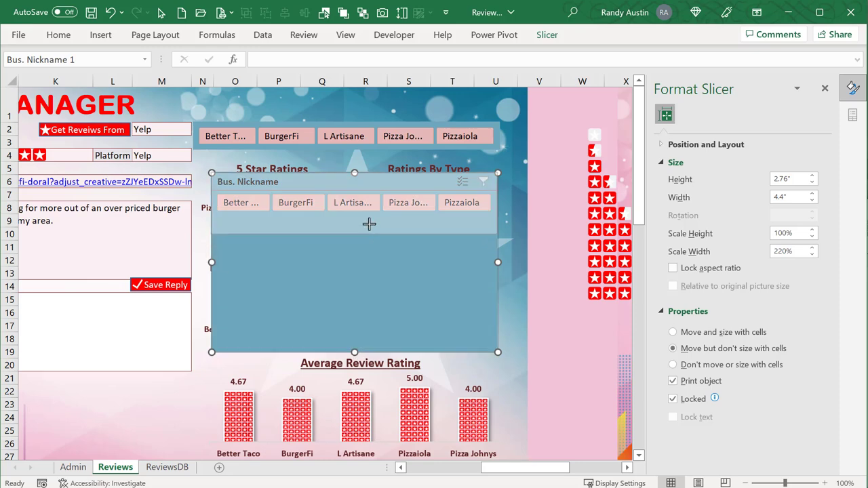
left_click_drag(369, 223, 368, 221)
Turn off the new slicer's header and reduce its height to about 0.52"
right_click(286, 179)
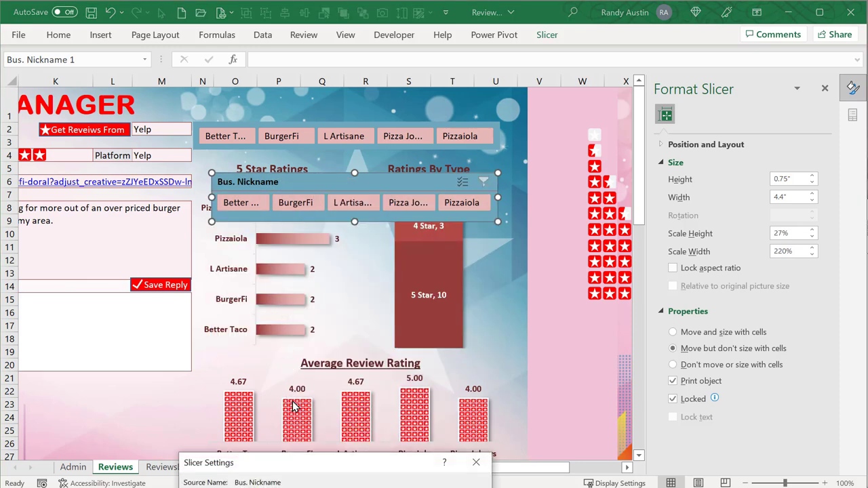
left_click_drag(301, 458, 315, 140)
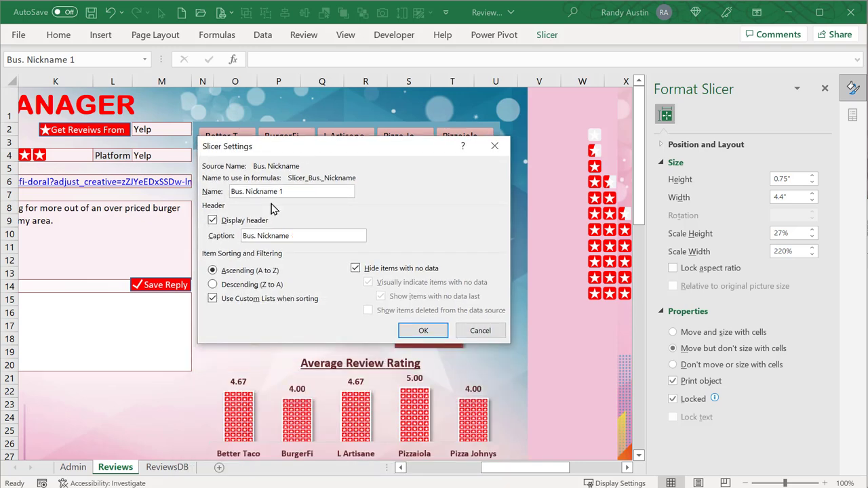
left_click(212, 221)
left_click(423, 331)
left_click_drag(352, 221, 353, 205)
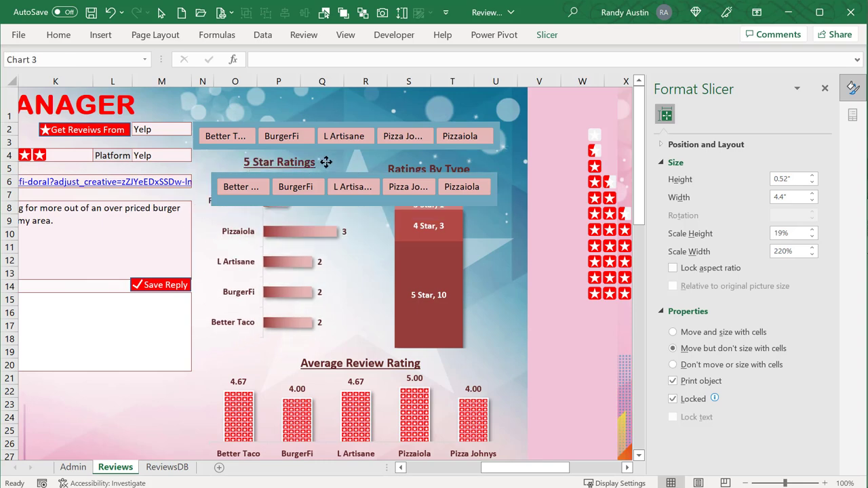
Try the duplicate Bus. Nickname slicer on Pizza Johnys, and remove both the slicer and its filter
left_click(325, 163)
left_click(429, 187)
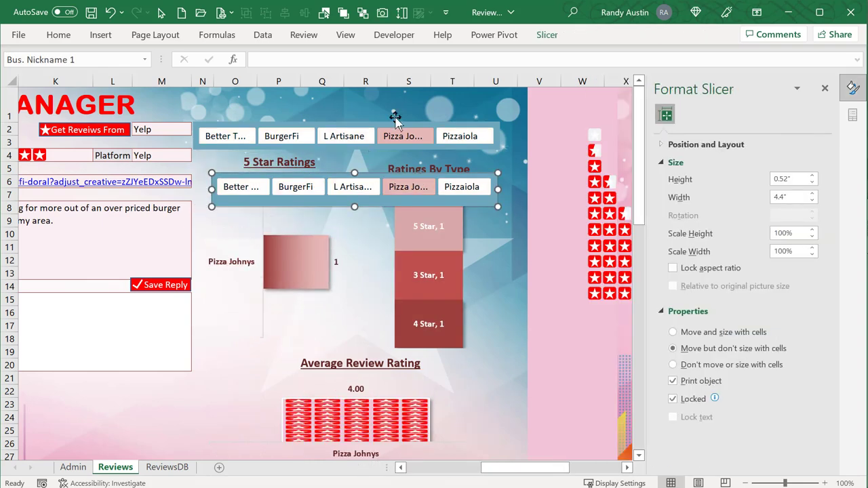
key("Delete")
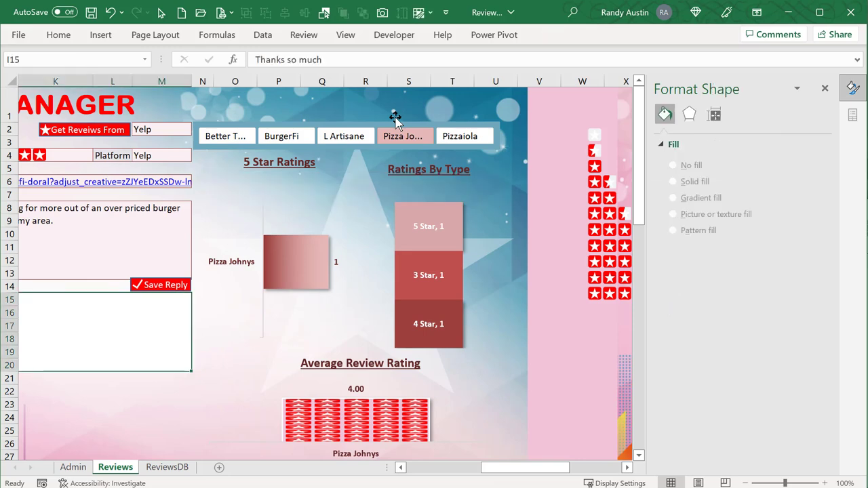
left_click_drag(225, 135, 458, 141)
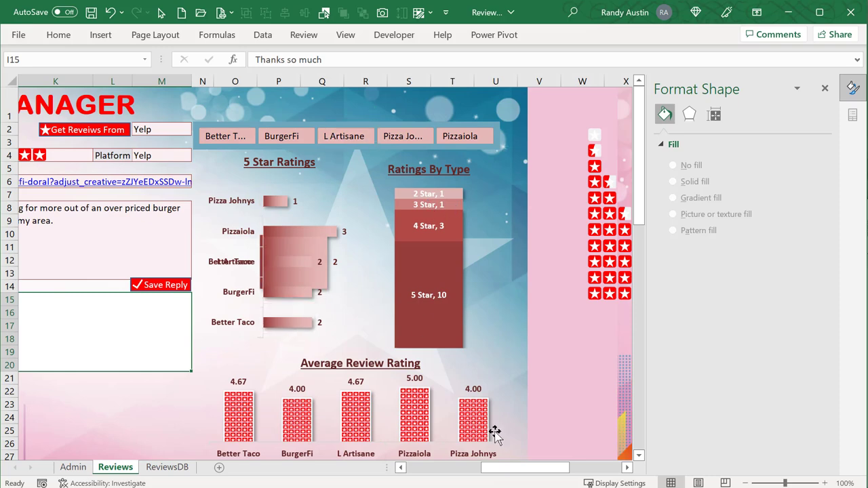
Close the Format Shape pane and bring the full Review Manager dashboard back into view
left_click_drag(530, 468, 499, 468)
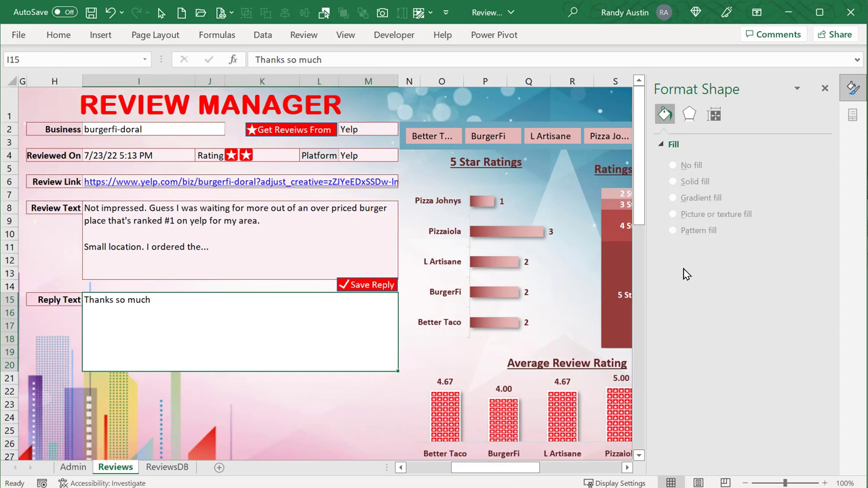
left_click(823, 90)
left_click_drag(610, 467, 570, 468)
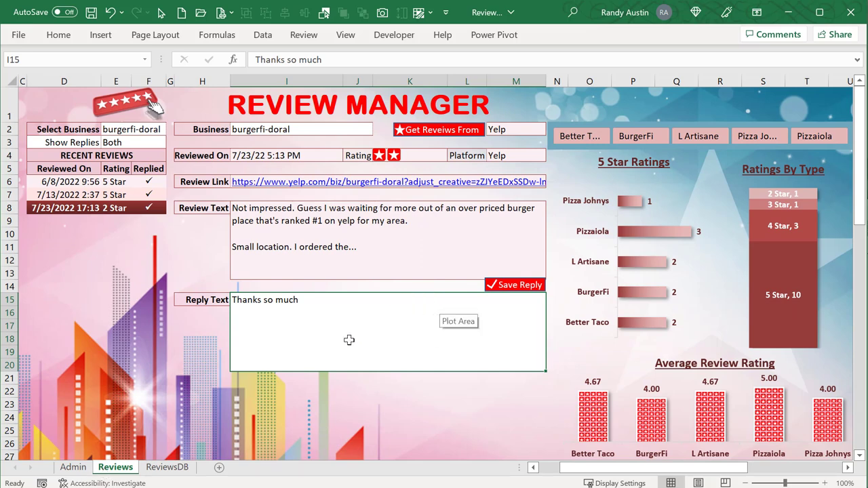
Review the Yelp, Google Business, Facebook and Trust Pilot entries in the Admin sheet's platform list, and return to Reviews
left_click(84, 469)
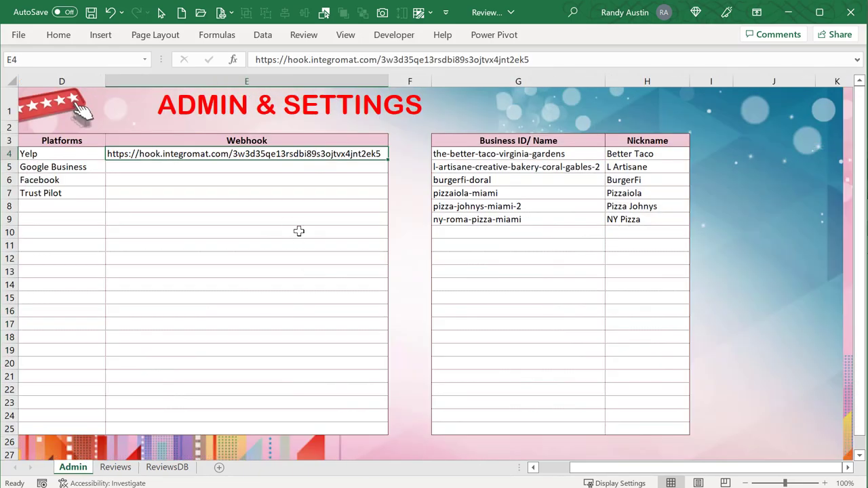
left_click(89, 167)
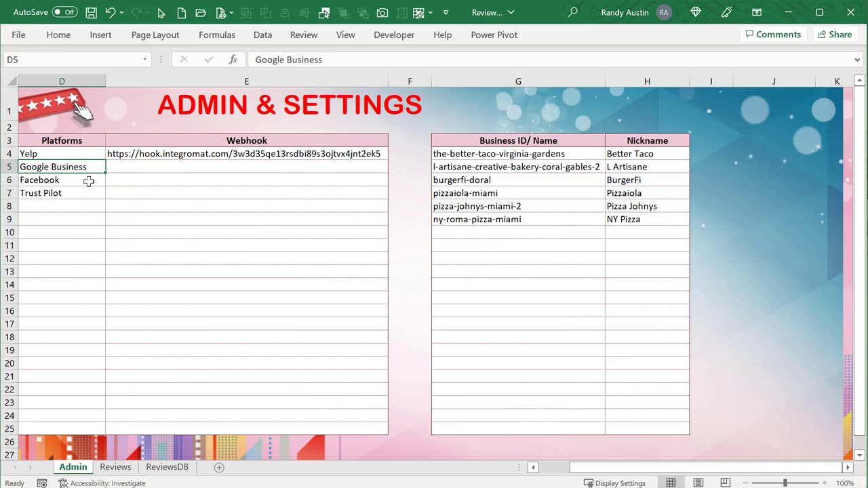
left_click(91, 180)
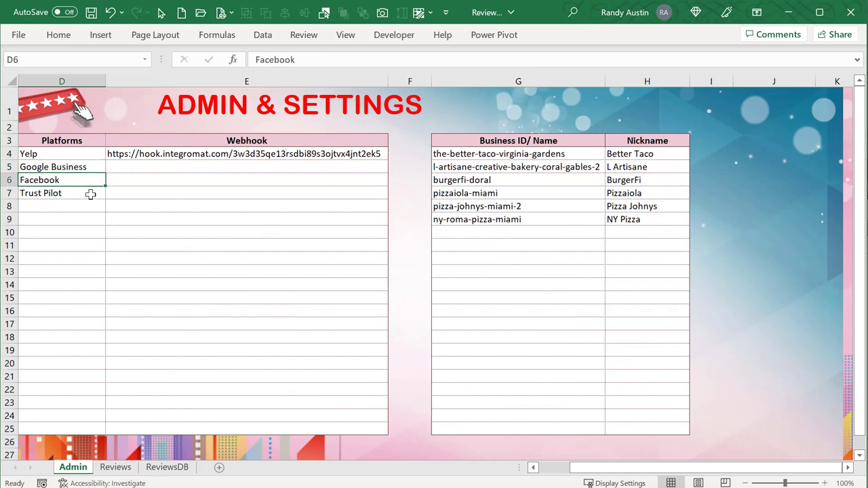
left_click(90, 193)
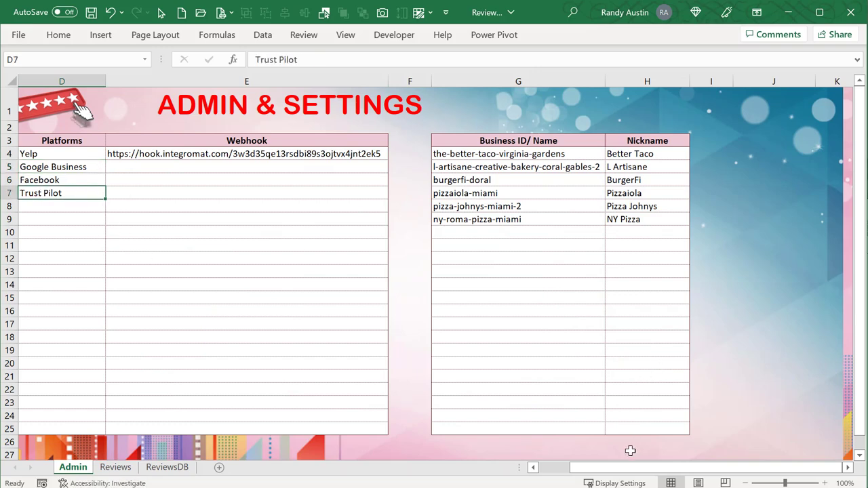
left_click_drag(627, 468, 581, 475)
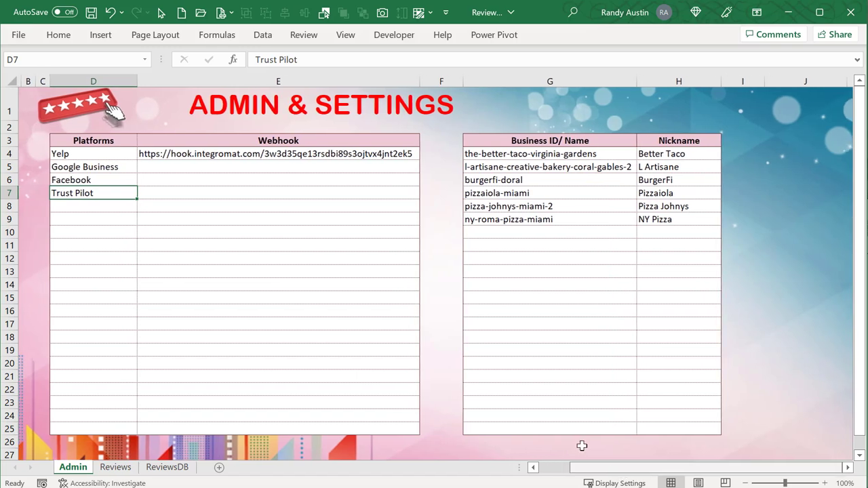
left_click(93, 157)
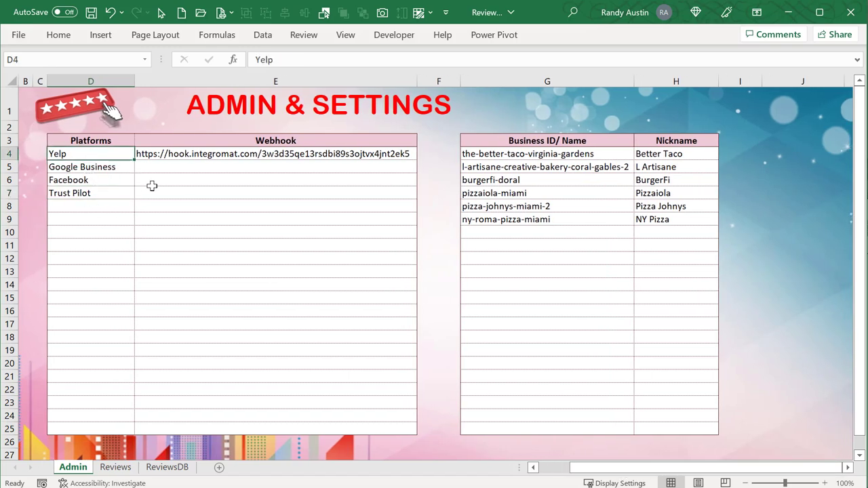
left_click(115, 467)
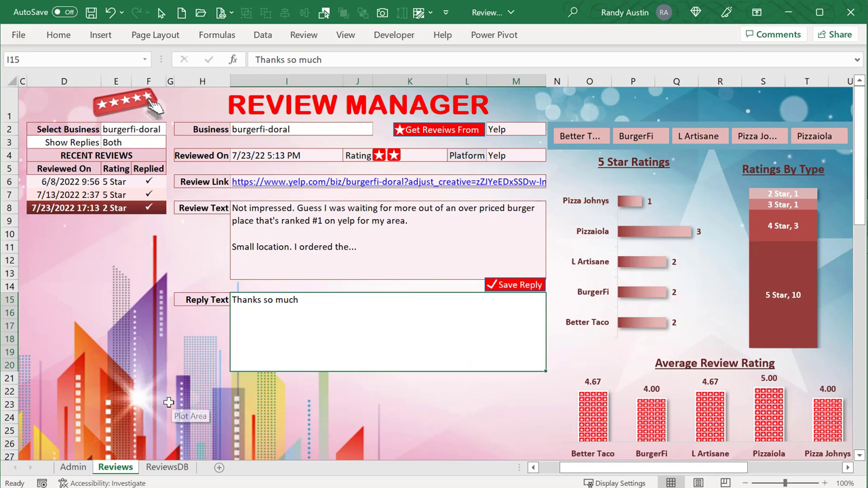